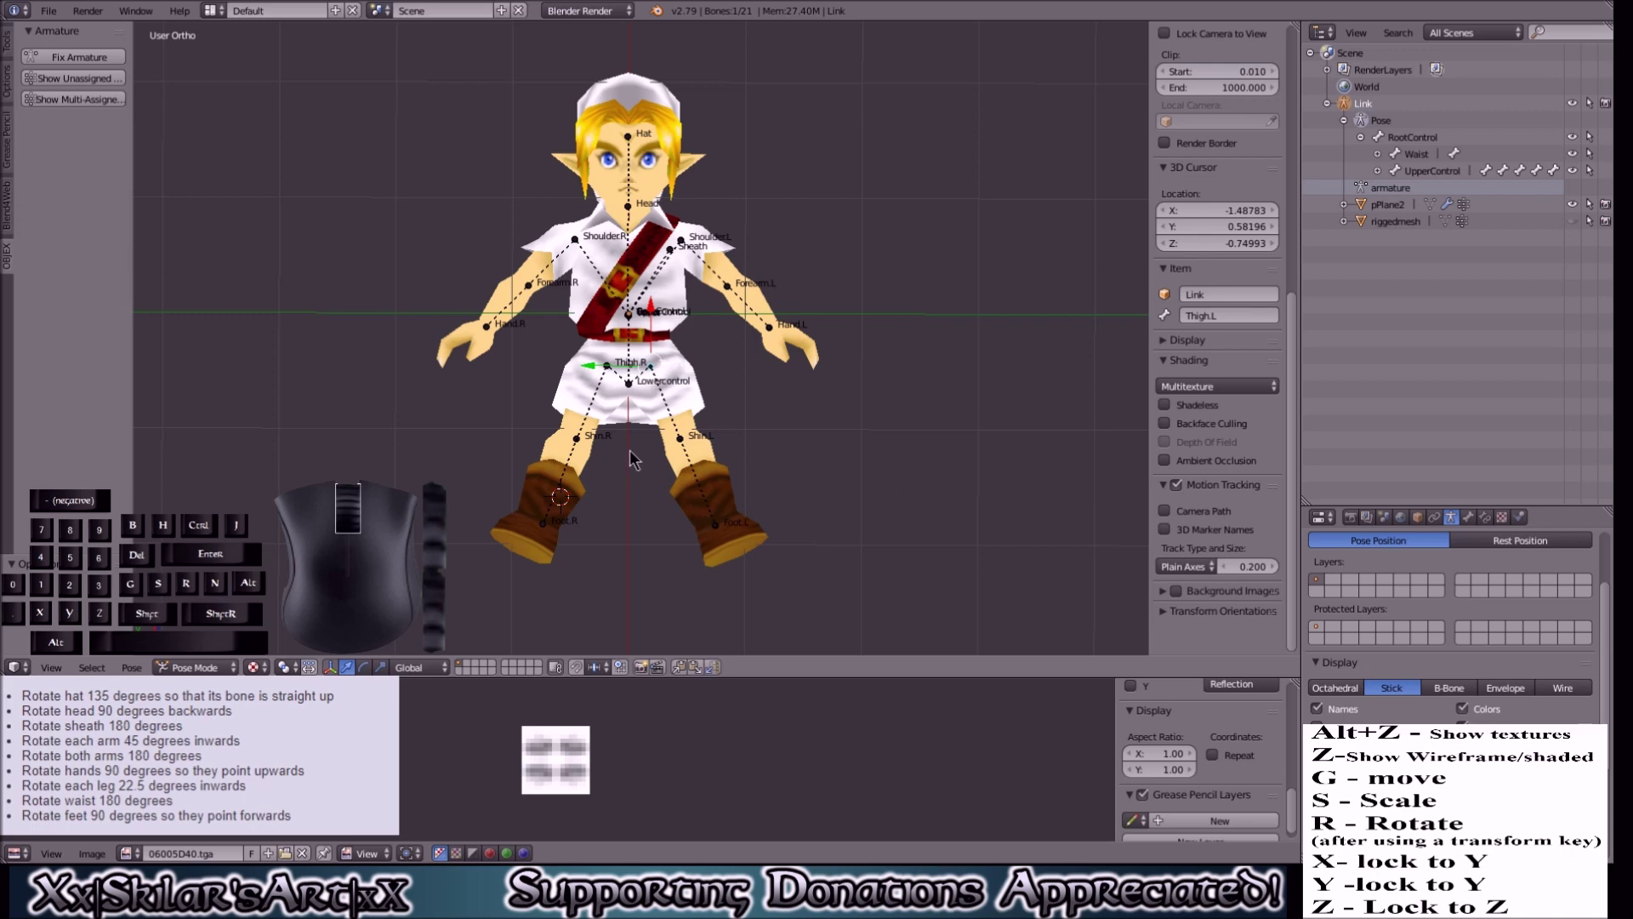
Step: Select the Lowercontrol bone between the two thighs of the Link armature
scroll(635, 459, "up", 2)
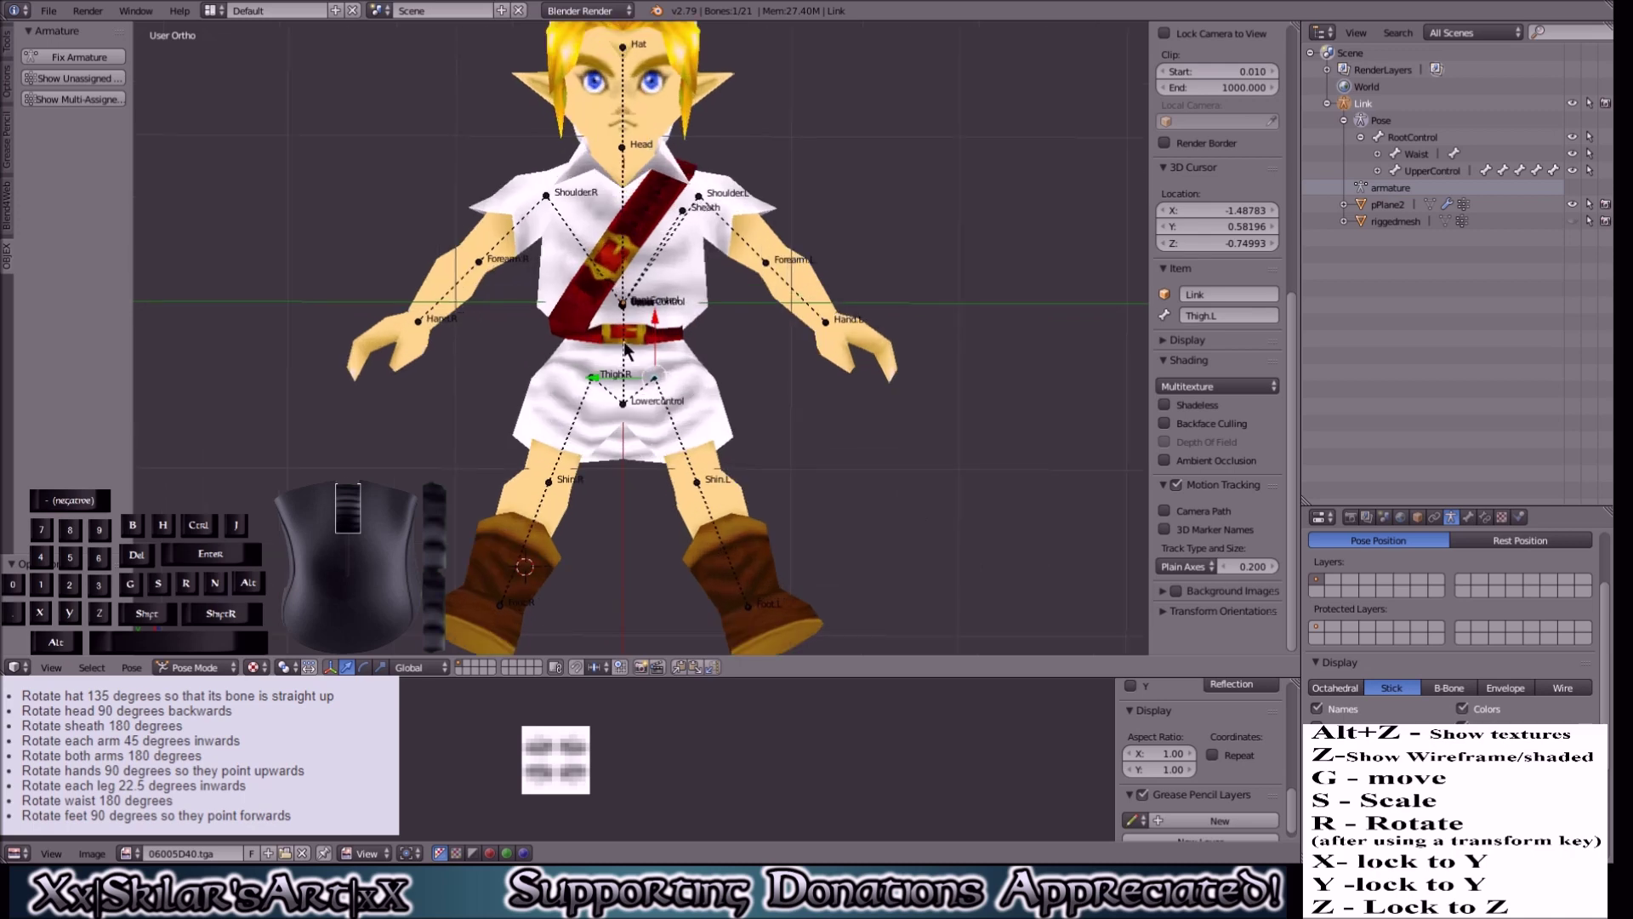
right_click(620, 404)
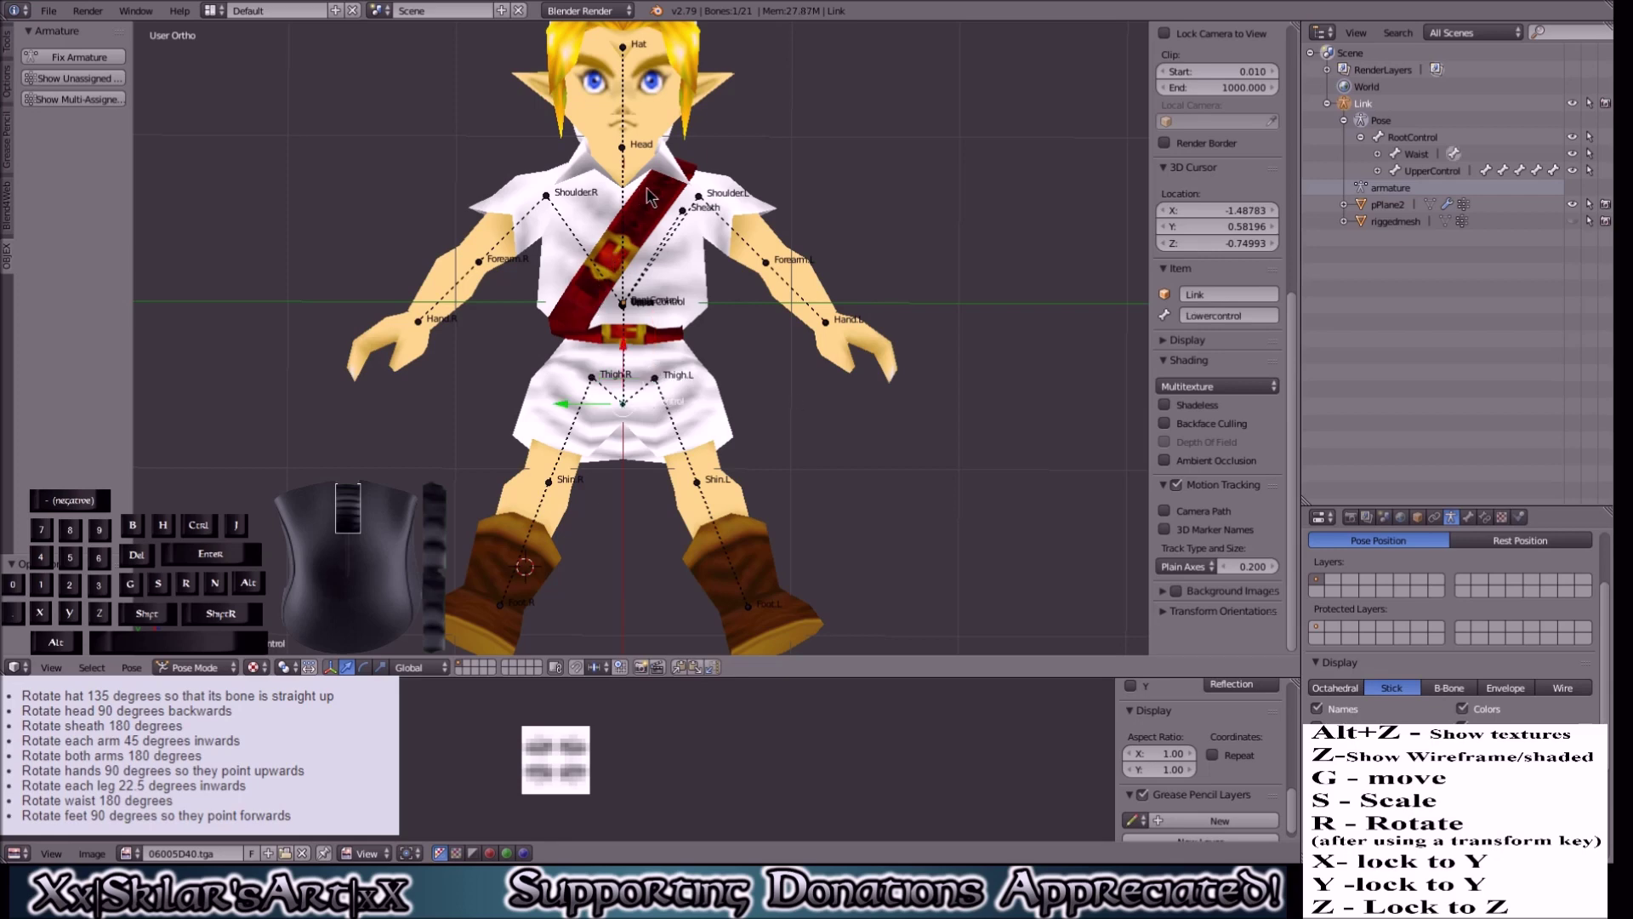
scroll(768, 317, "down", 2)
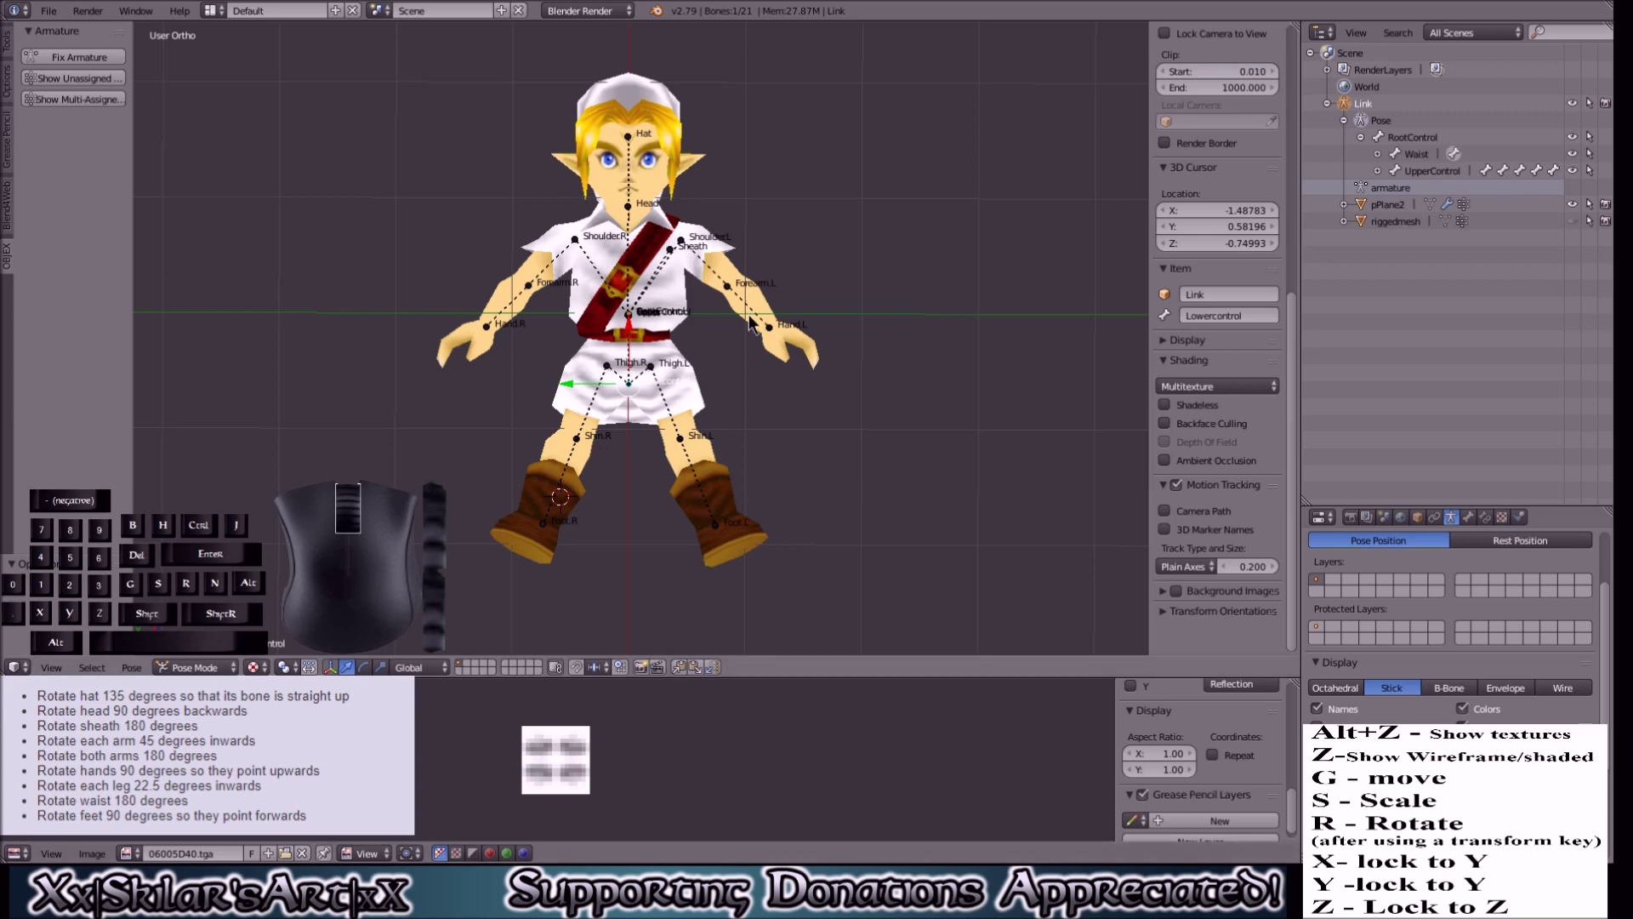
Step: Try rotating the Thigh.L bone by 22.5 degrees from an angled view without an axis lock, and undo it
middle_click_drag(749, 315, 607, 232)
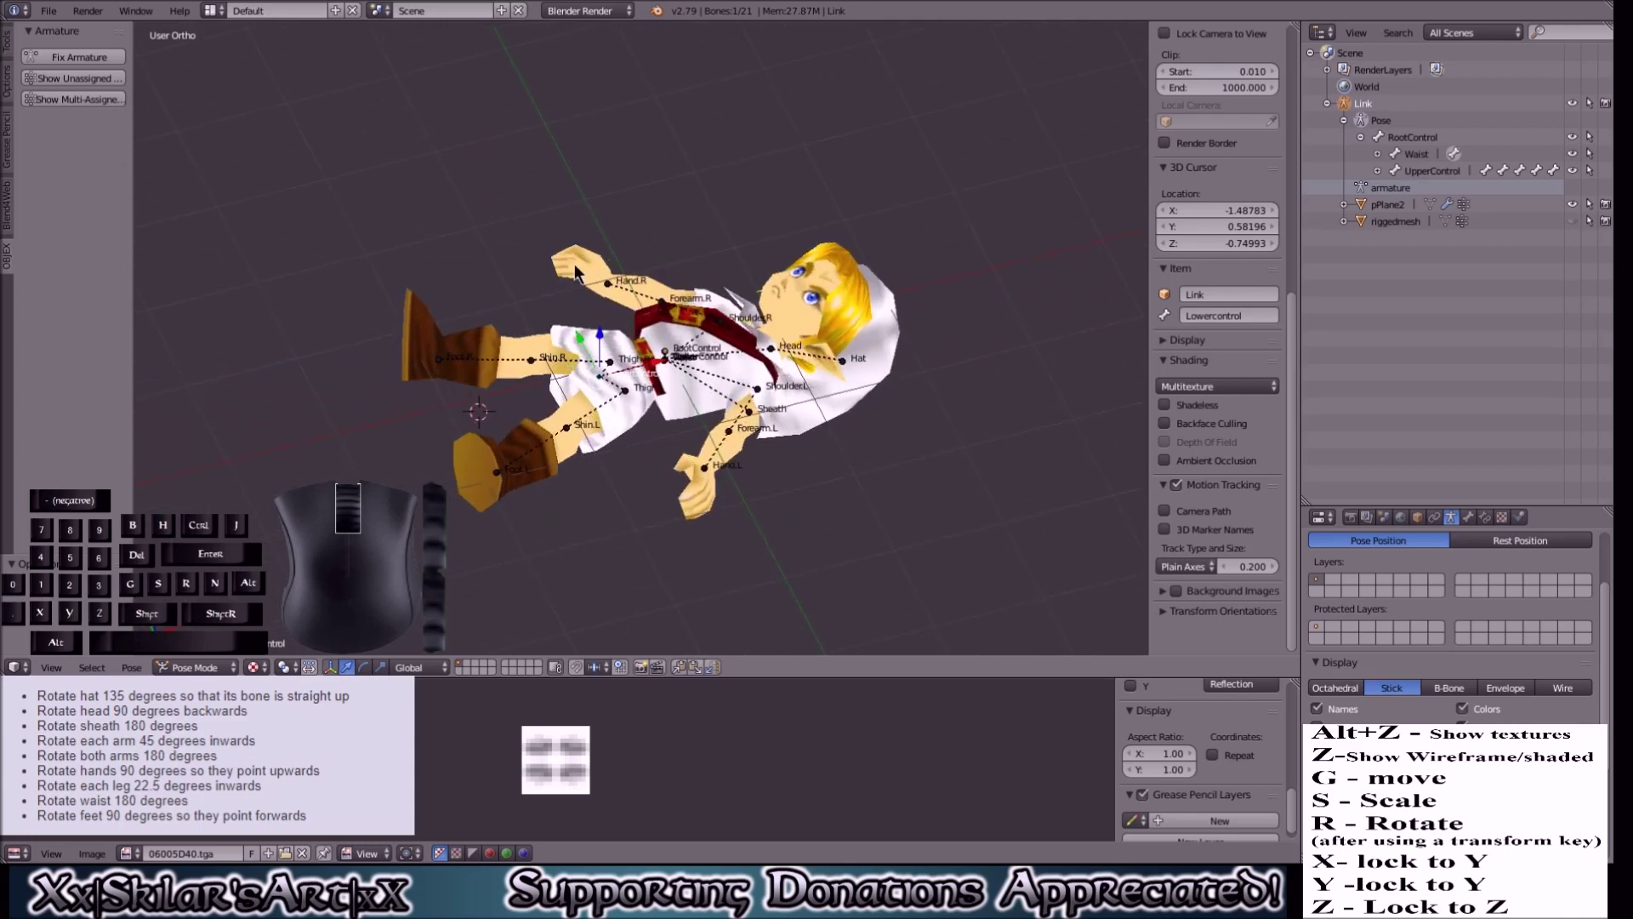
middle_click_drag(537, 248, 704, 380)
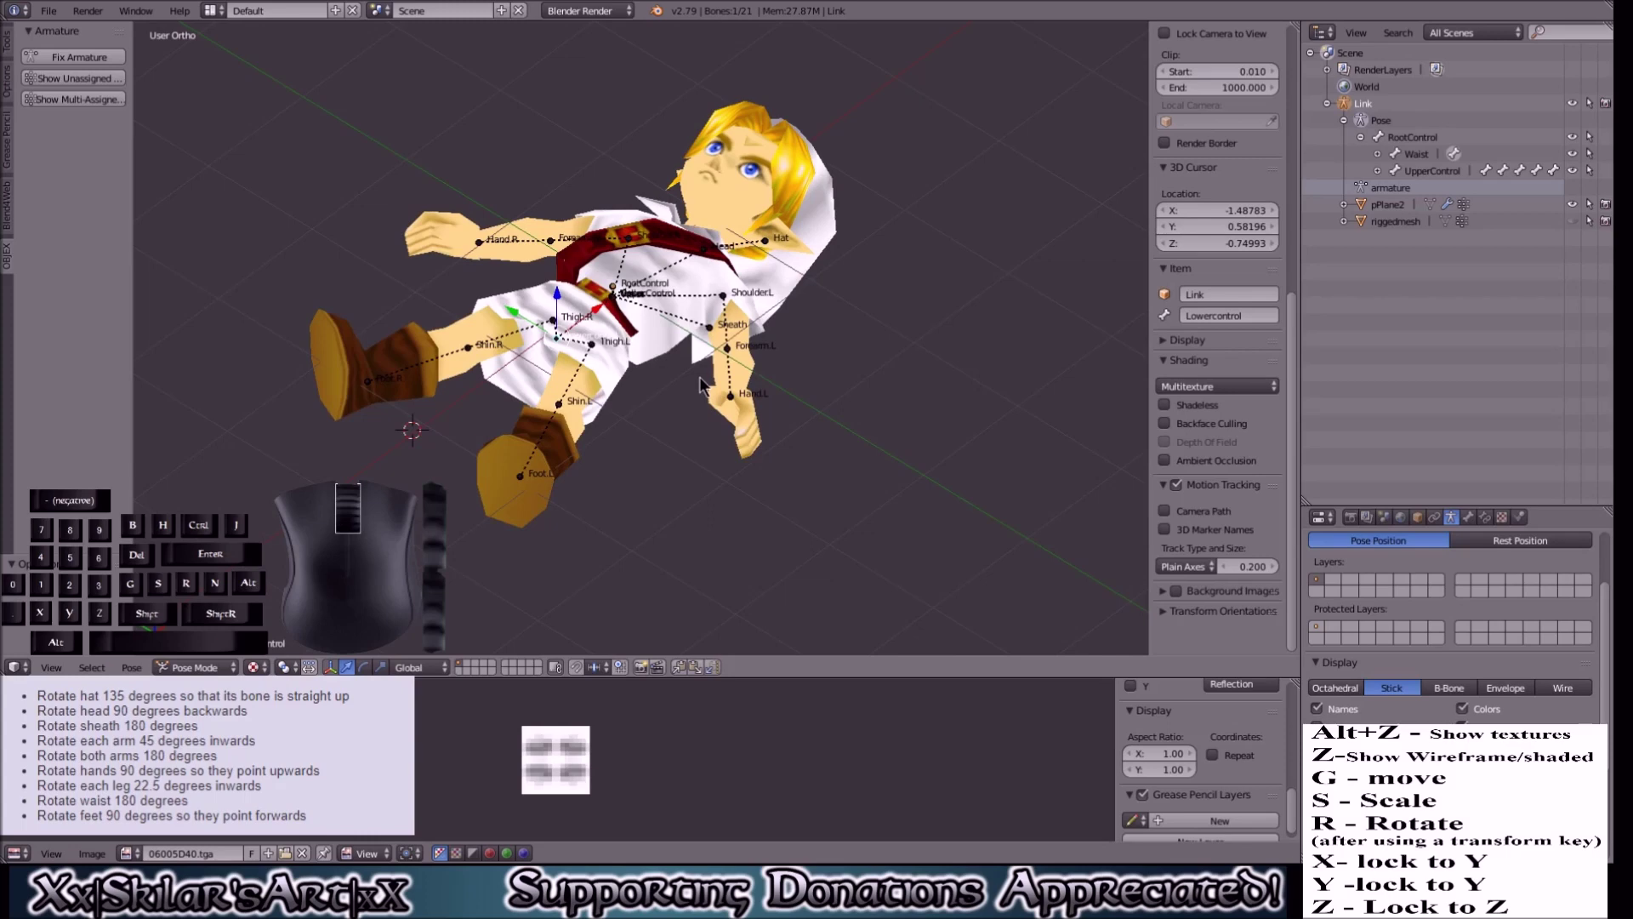
right_click(592, 348)
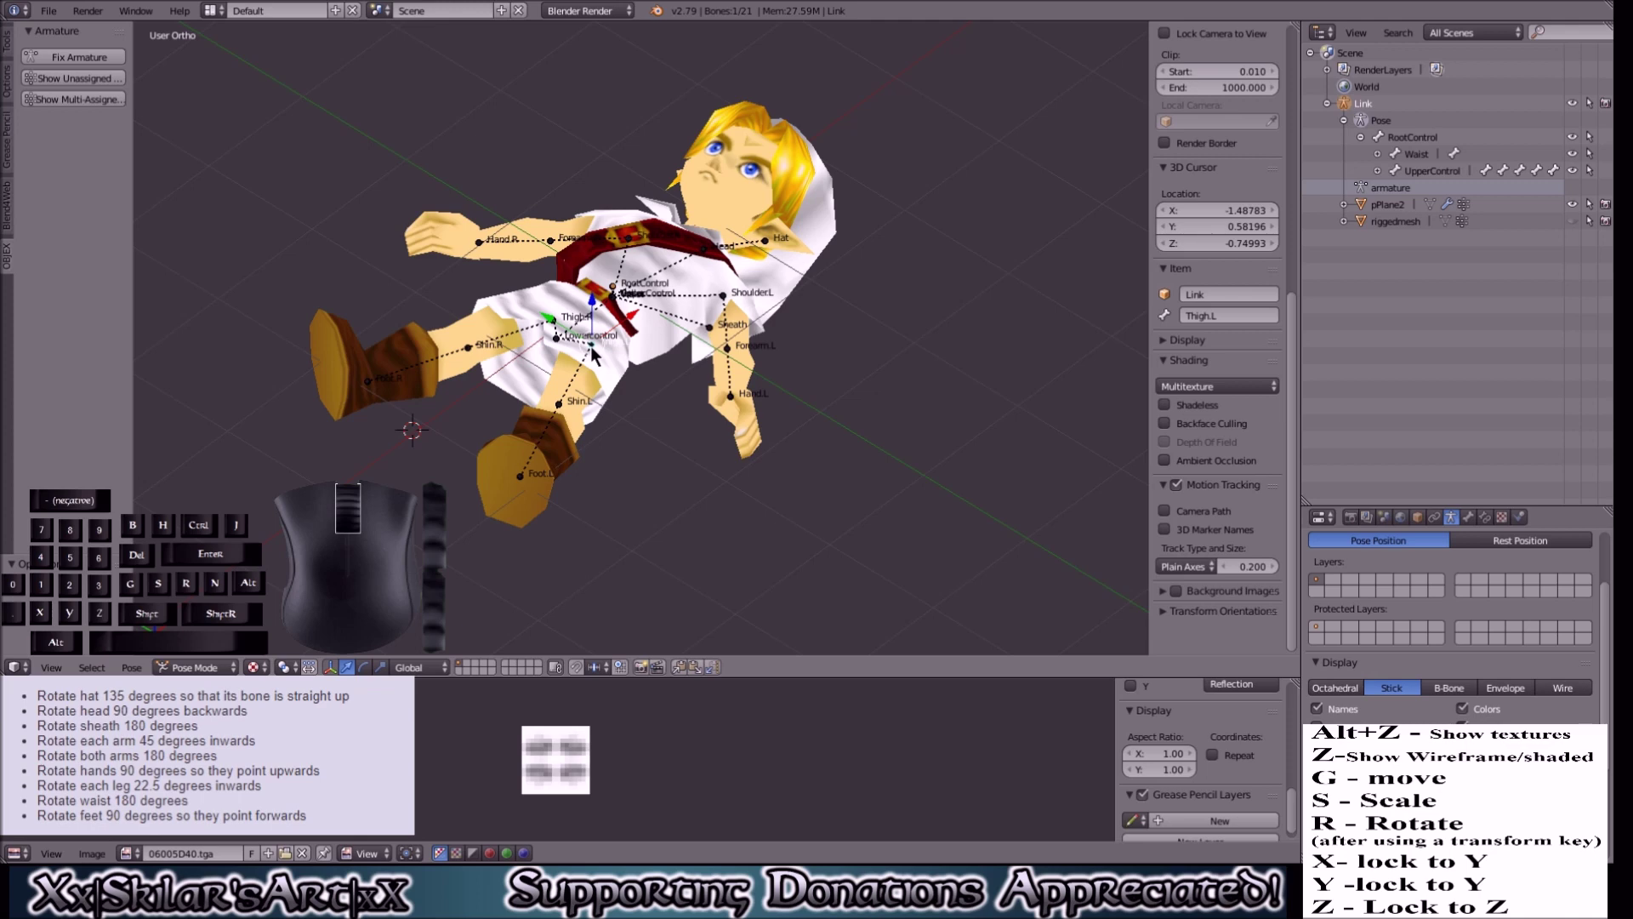
type("r")
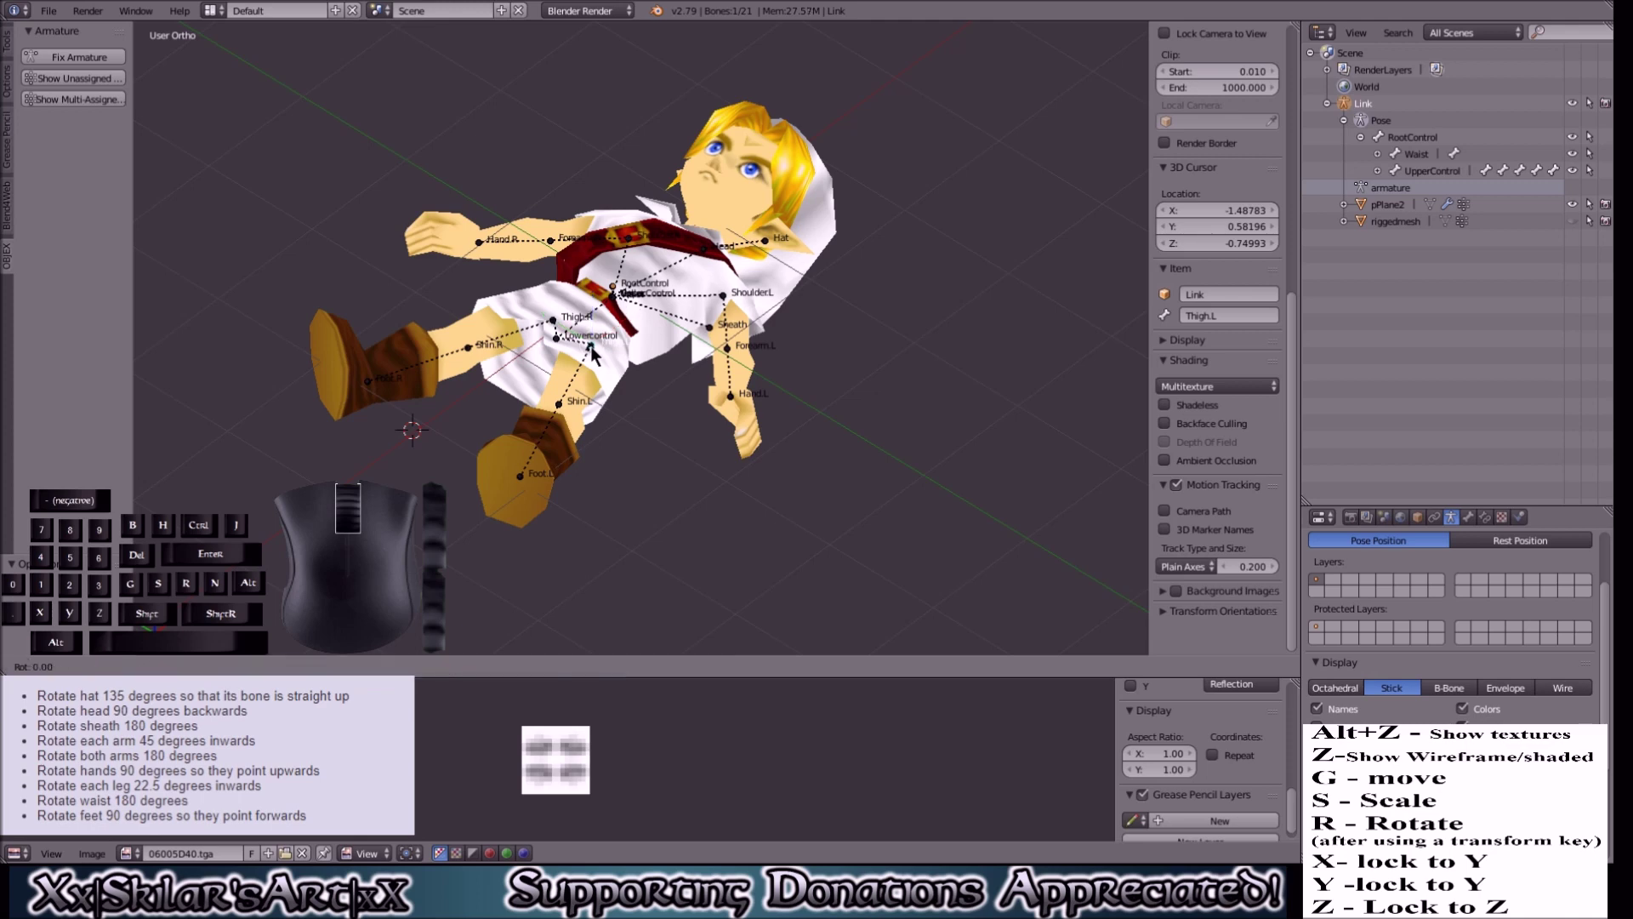
type("22.5")
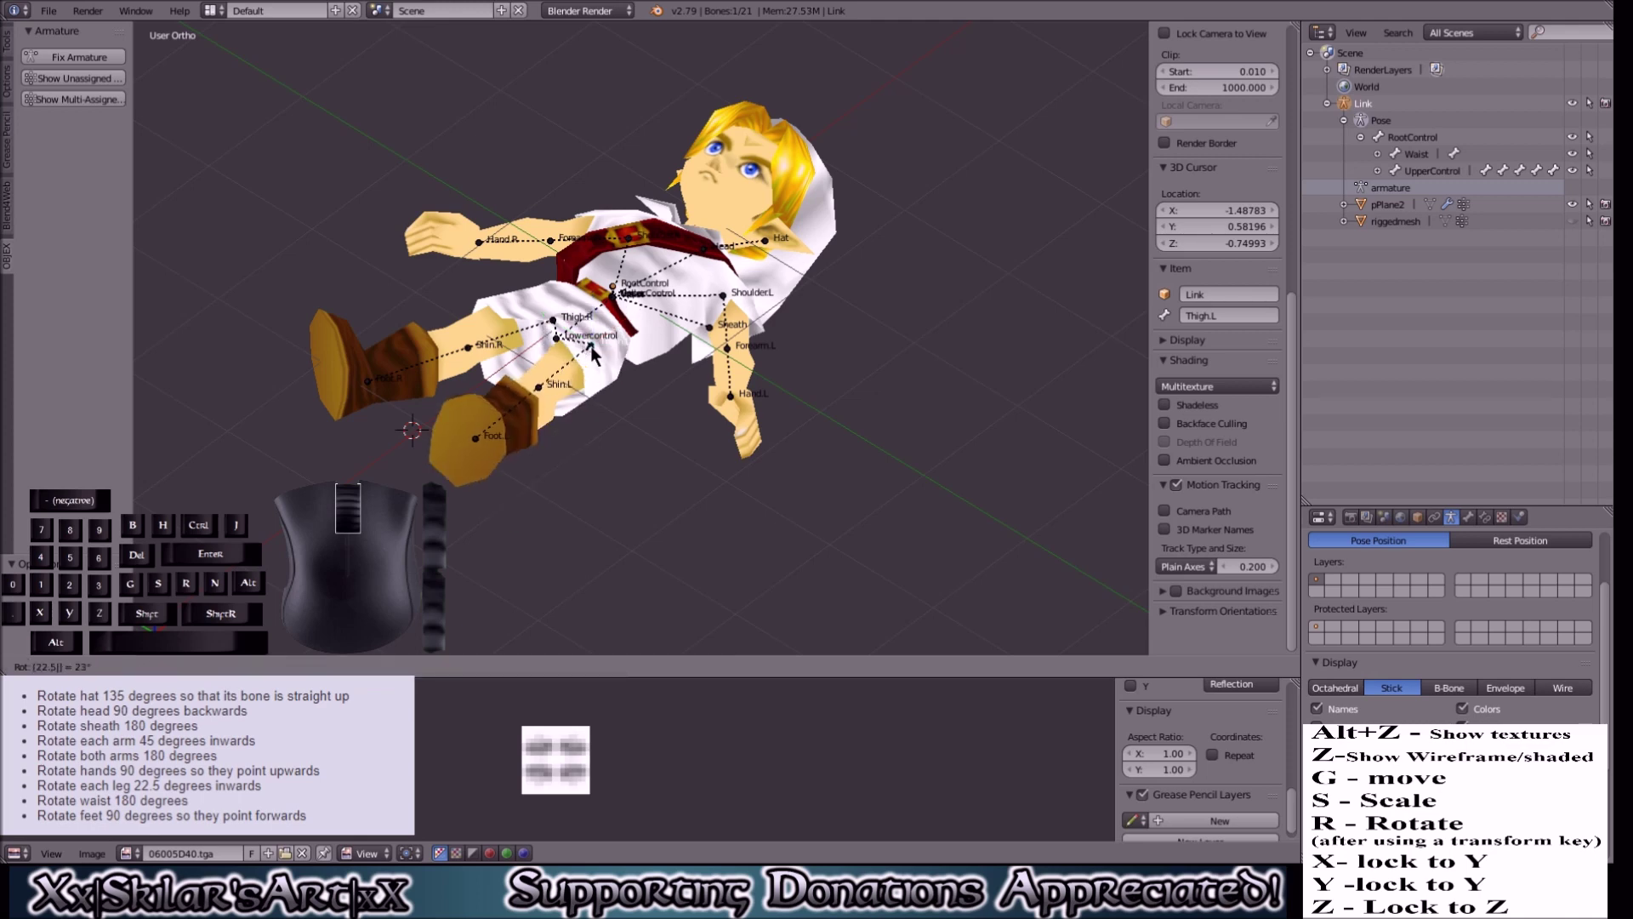
key("Return")
key("ctrl+z")
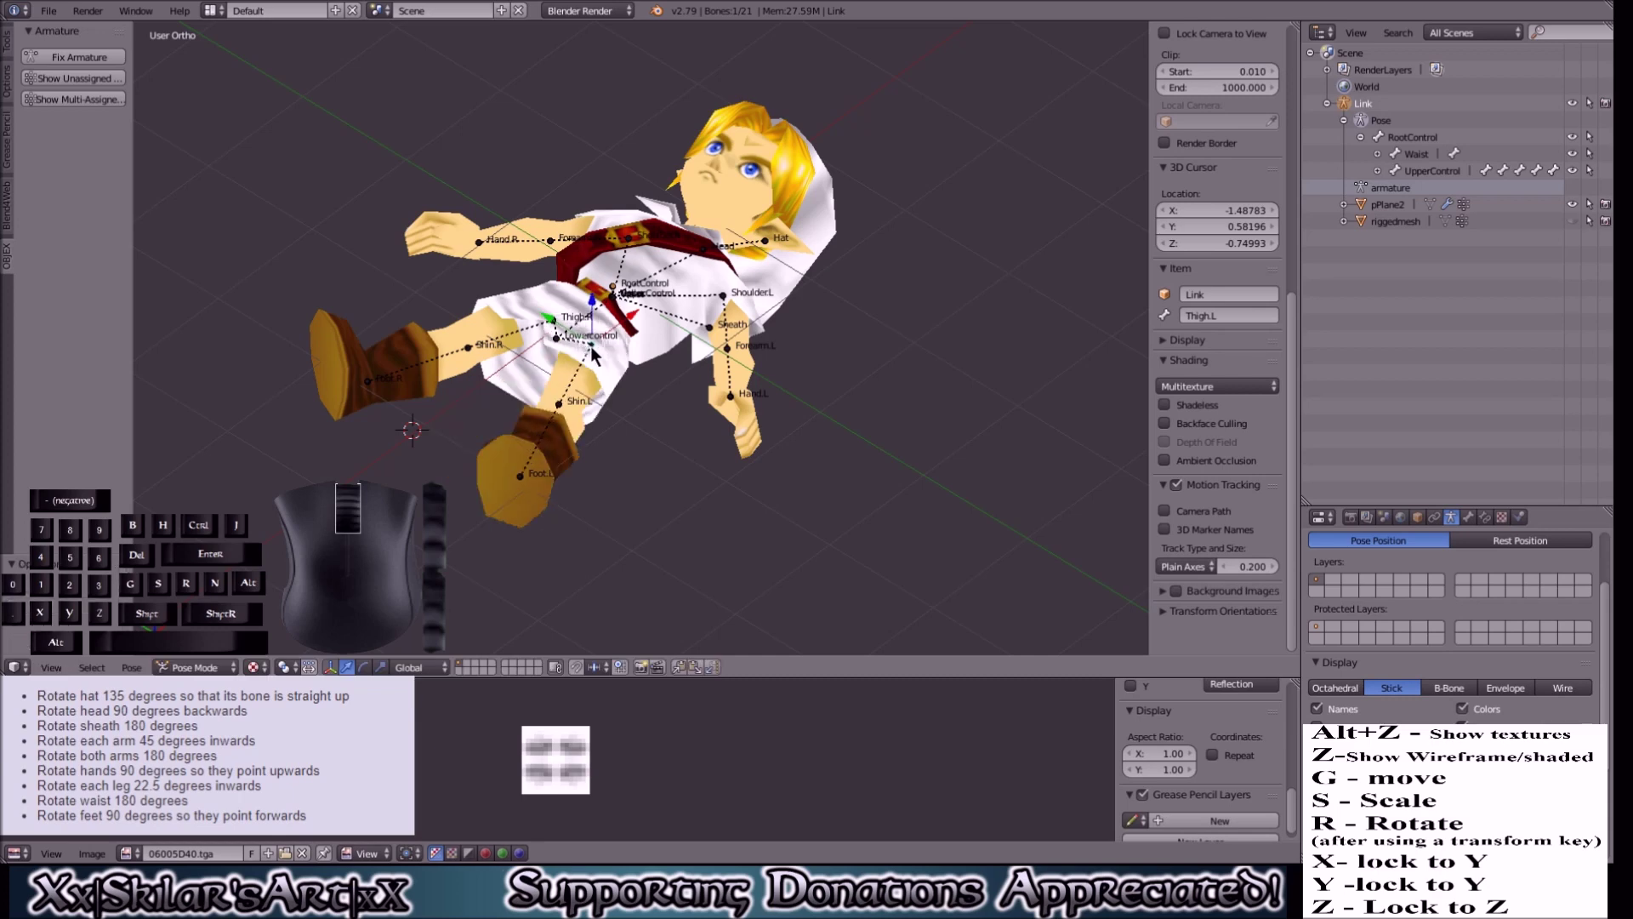
type("r22.5|) = 23°")
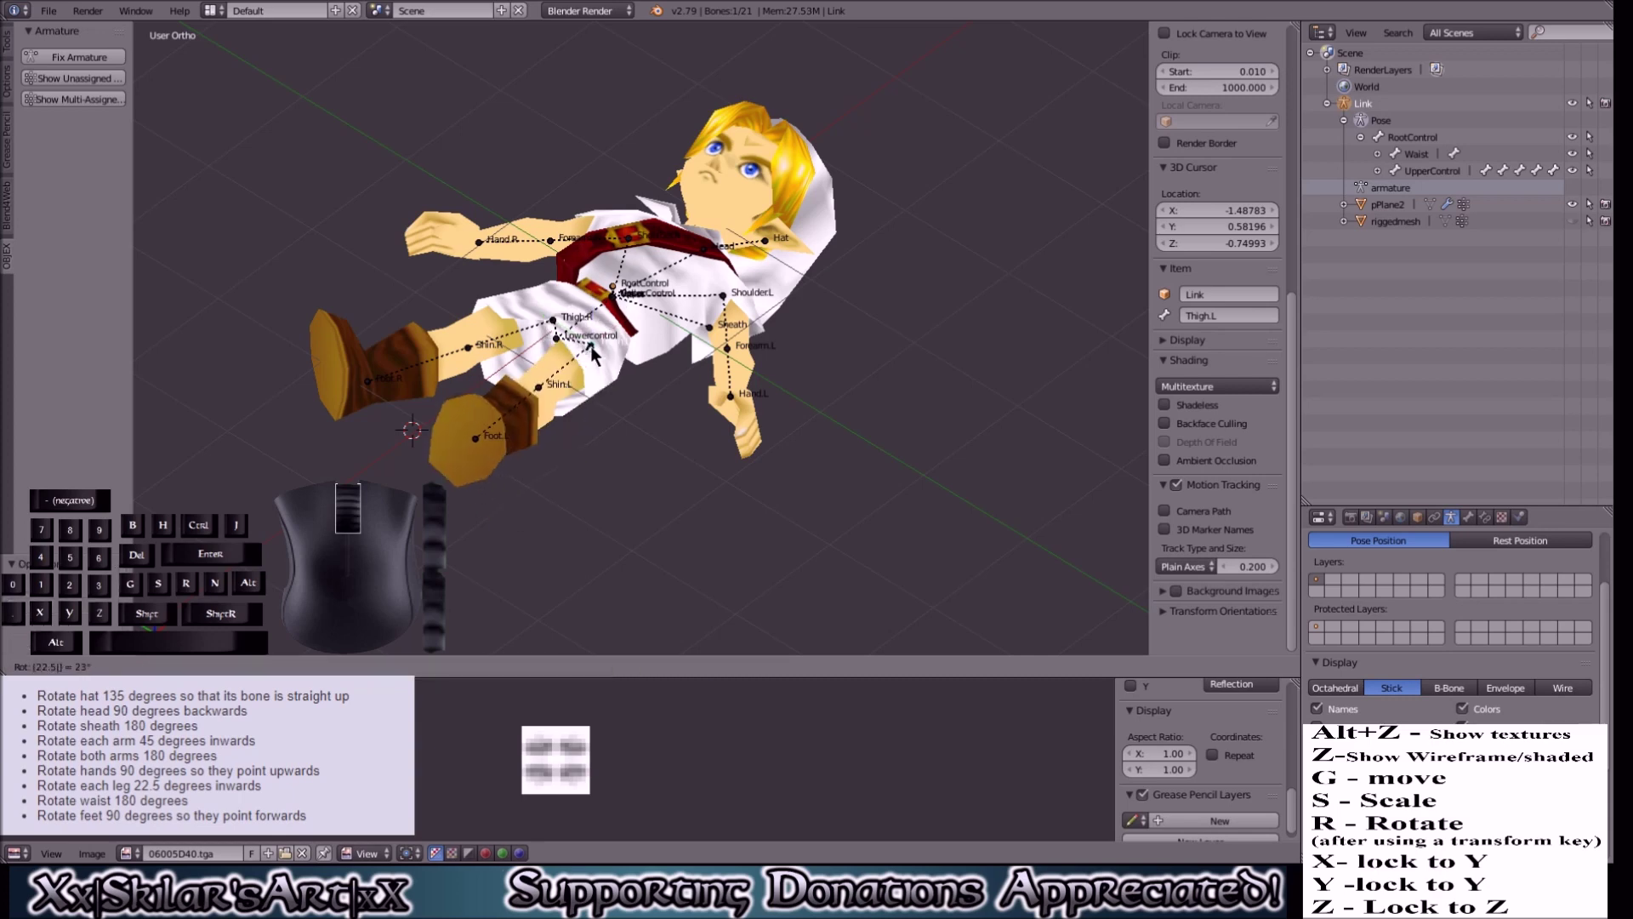
Step: Rotate the Thigh.L bone by 22.5 degrees again without an axis lock and inspect it from another angle
key("Return")
middle_click_drag(595, 356, 680, 238)
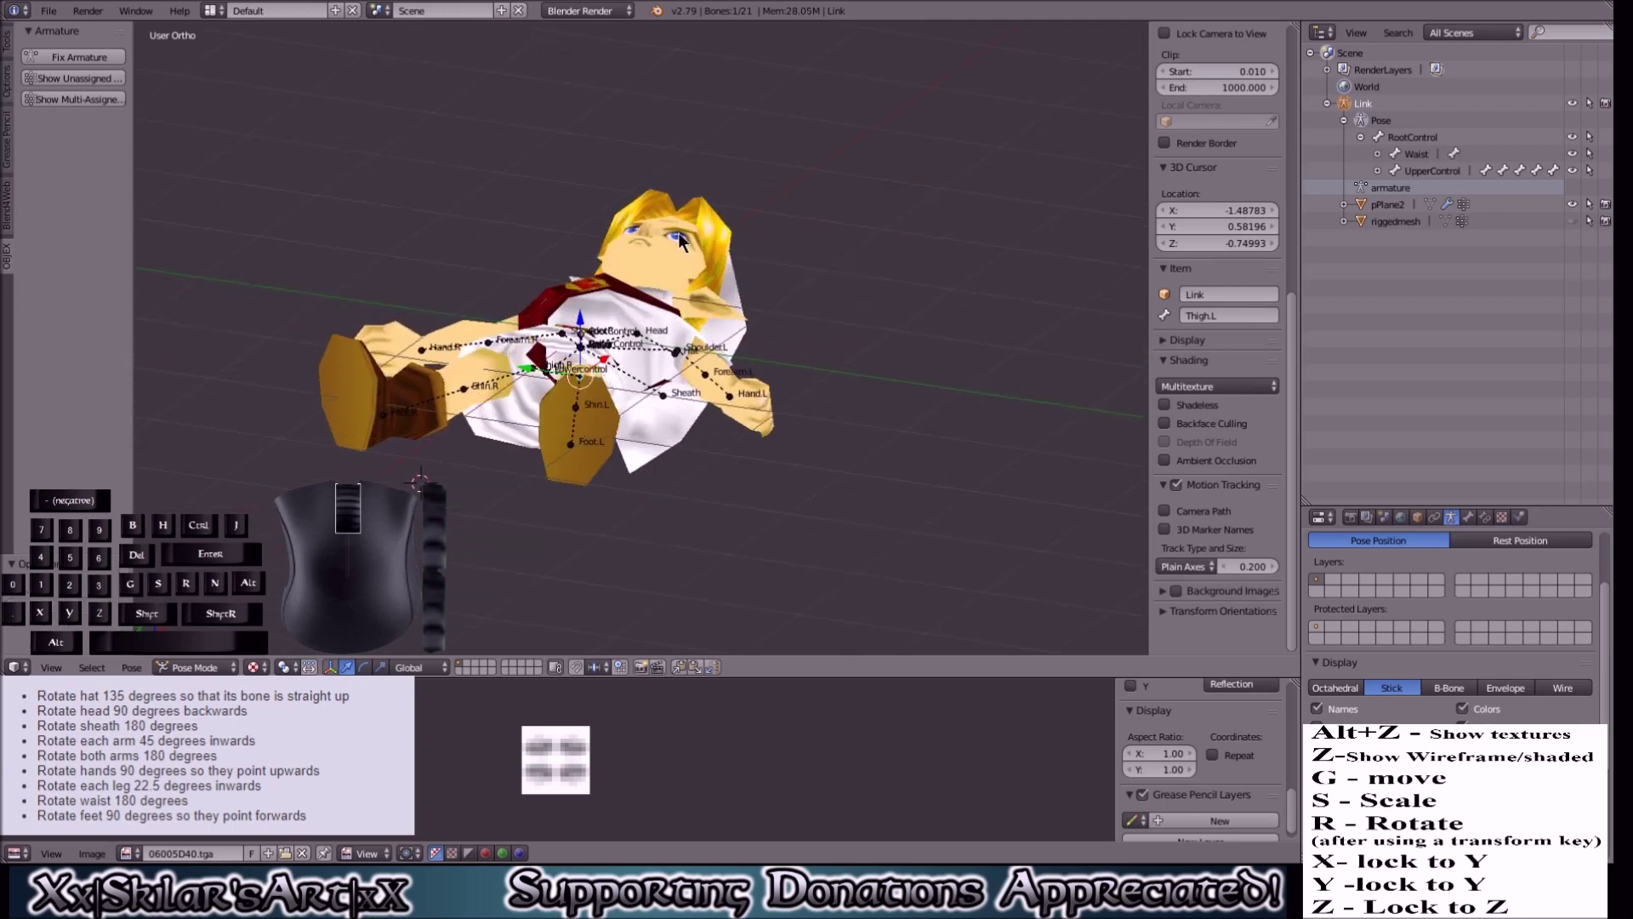
Step: Try rotating the Thigh.L bone freely and about the global X, Y and Z axes, and undo the rotation
middle_click_drag(534, 316, 723, 498)
key("r")
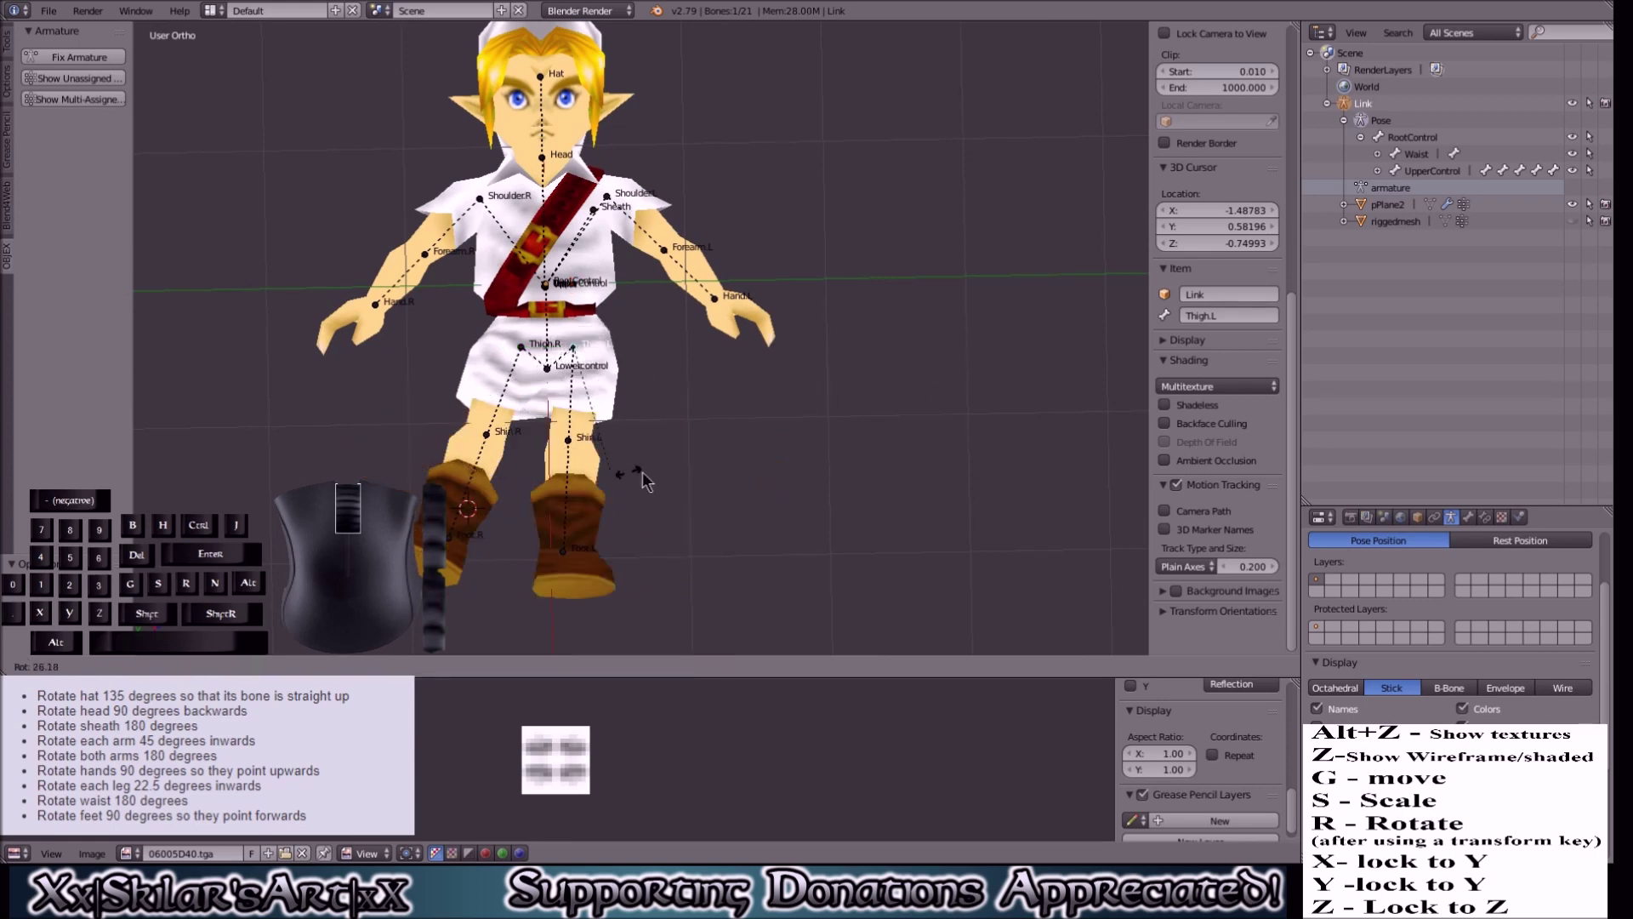
key("x")
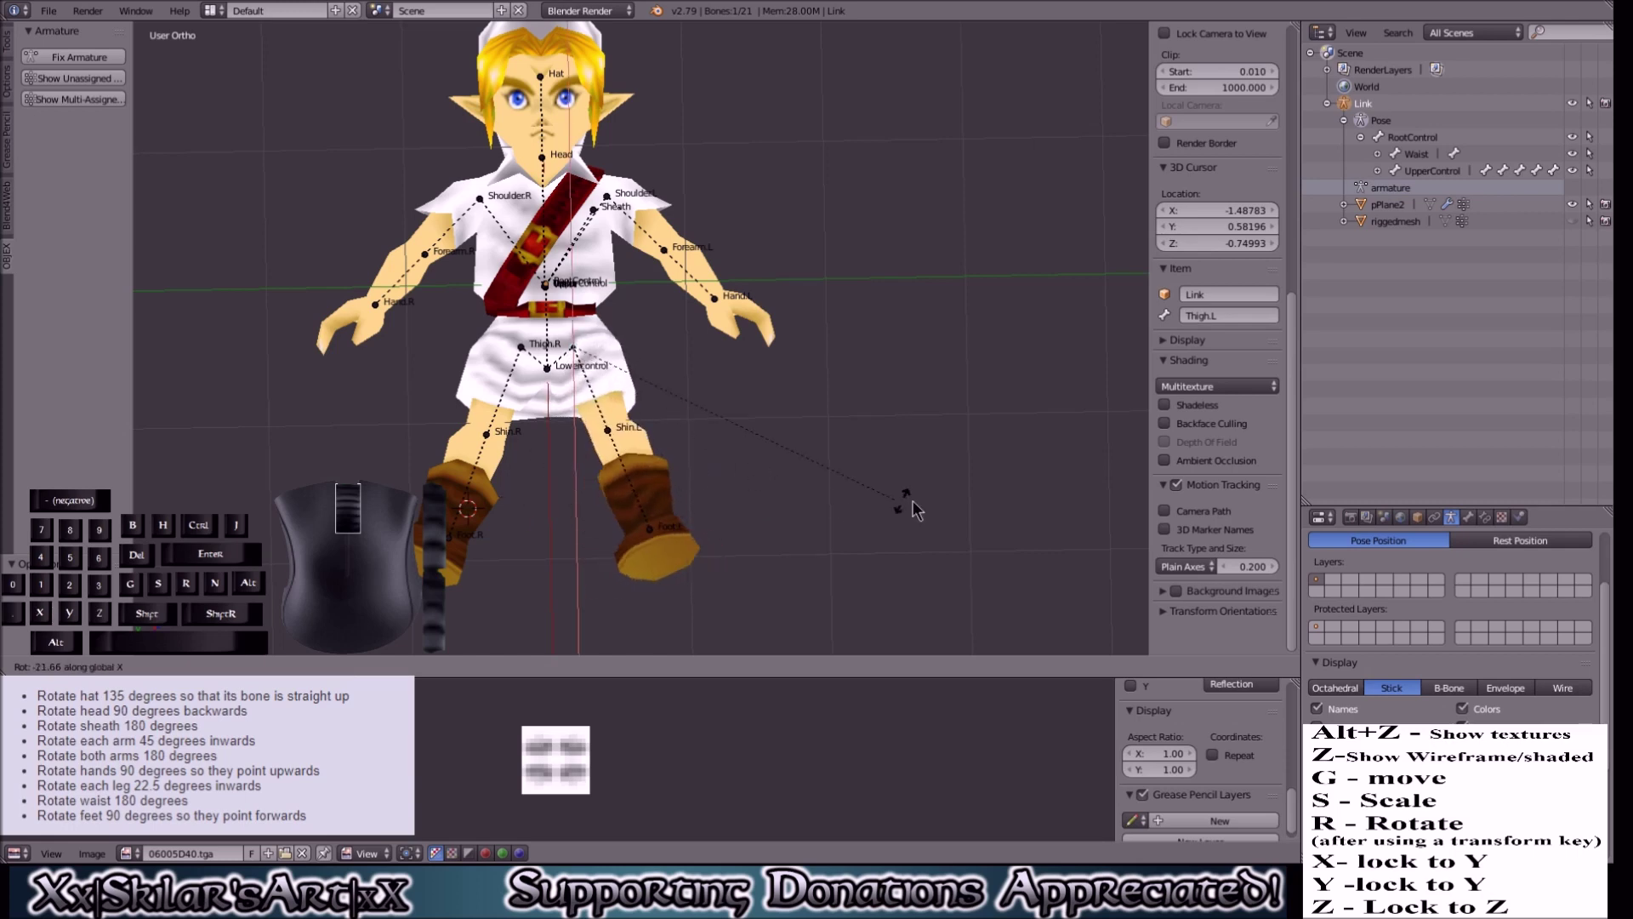
key("y")
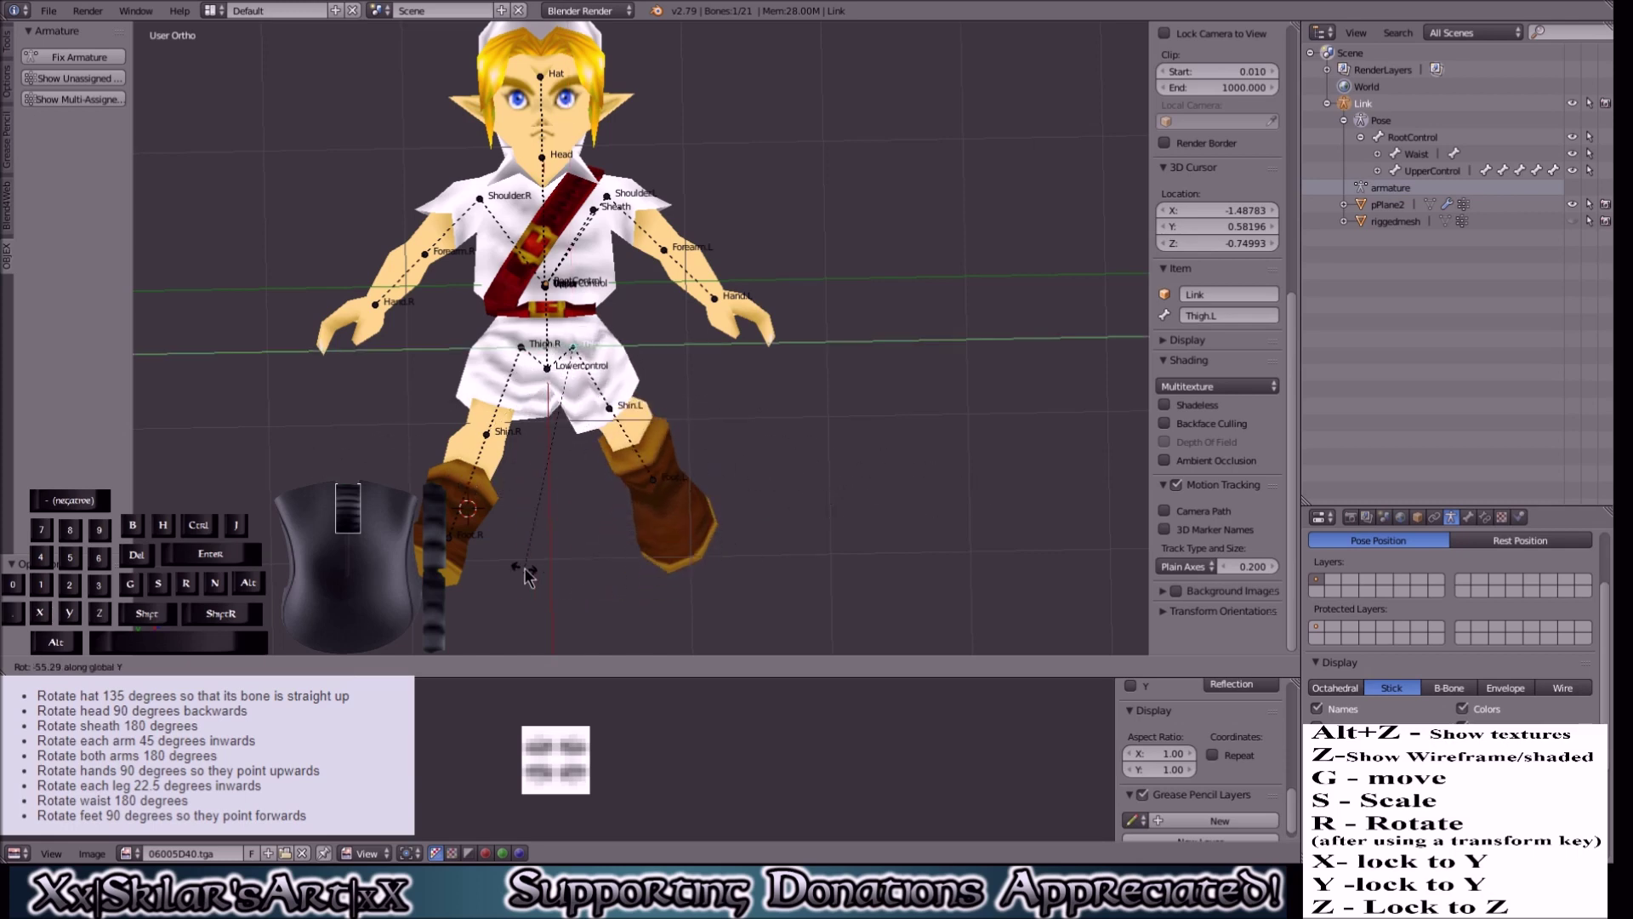
key("z")
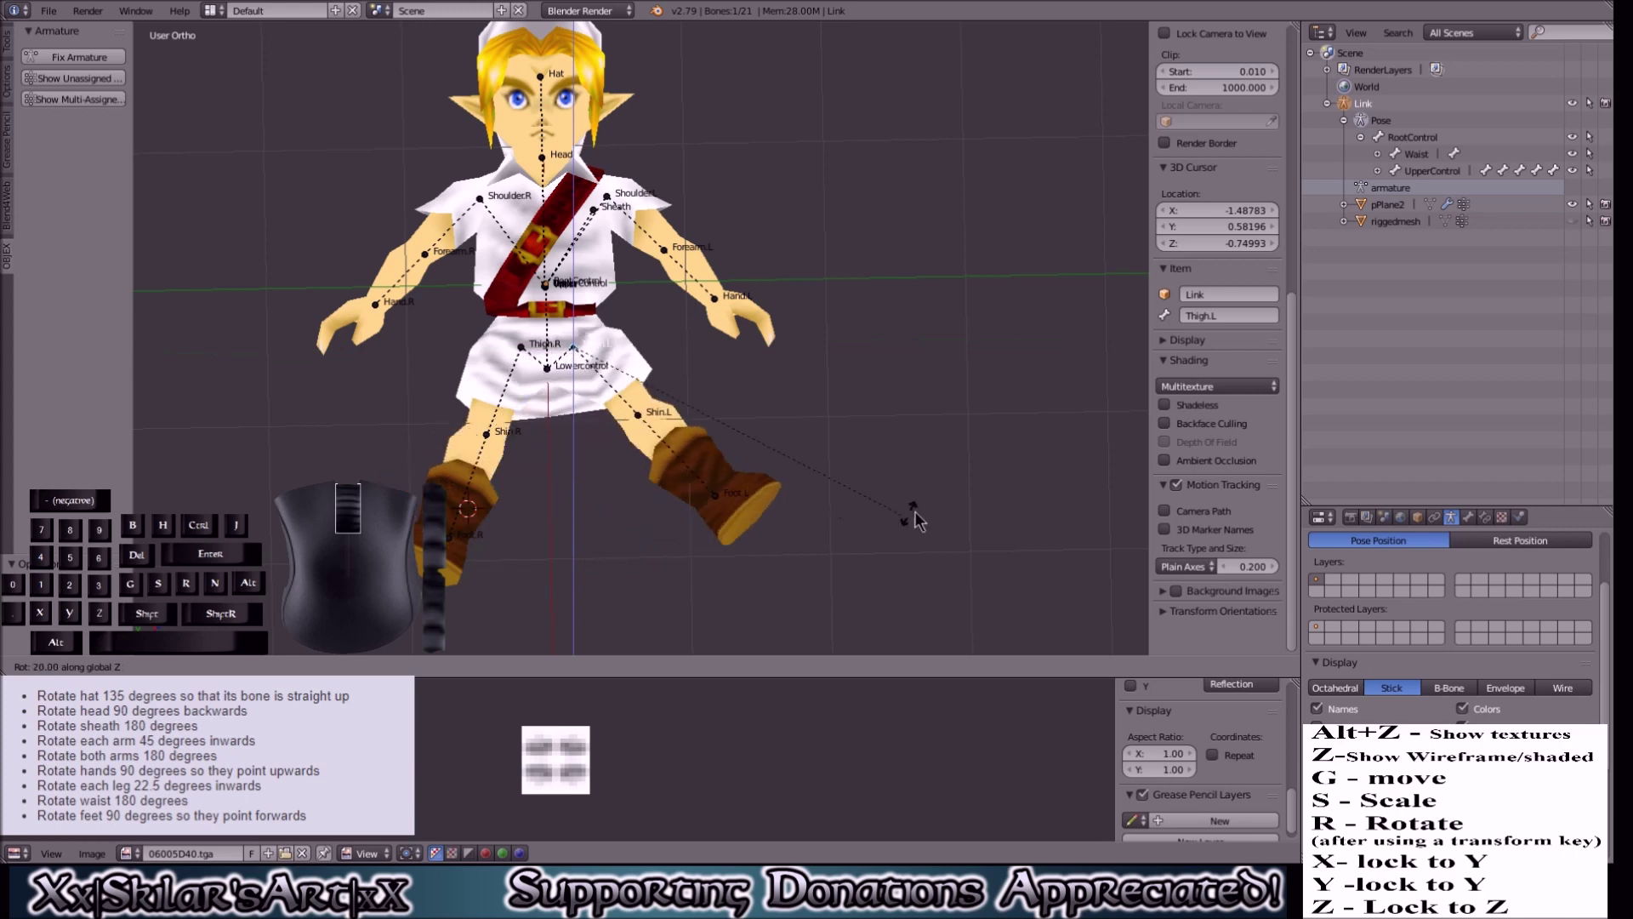
left_click(605, 527)
key("ctrl+z")
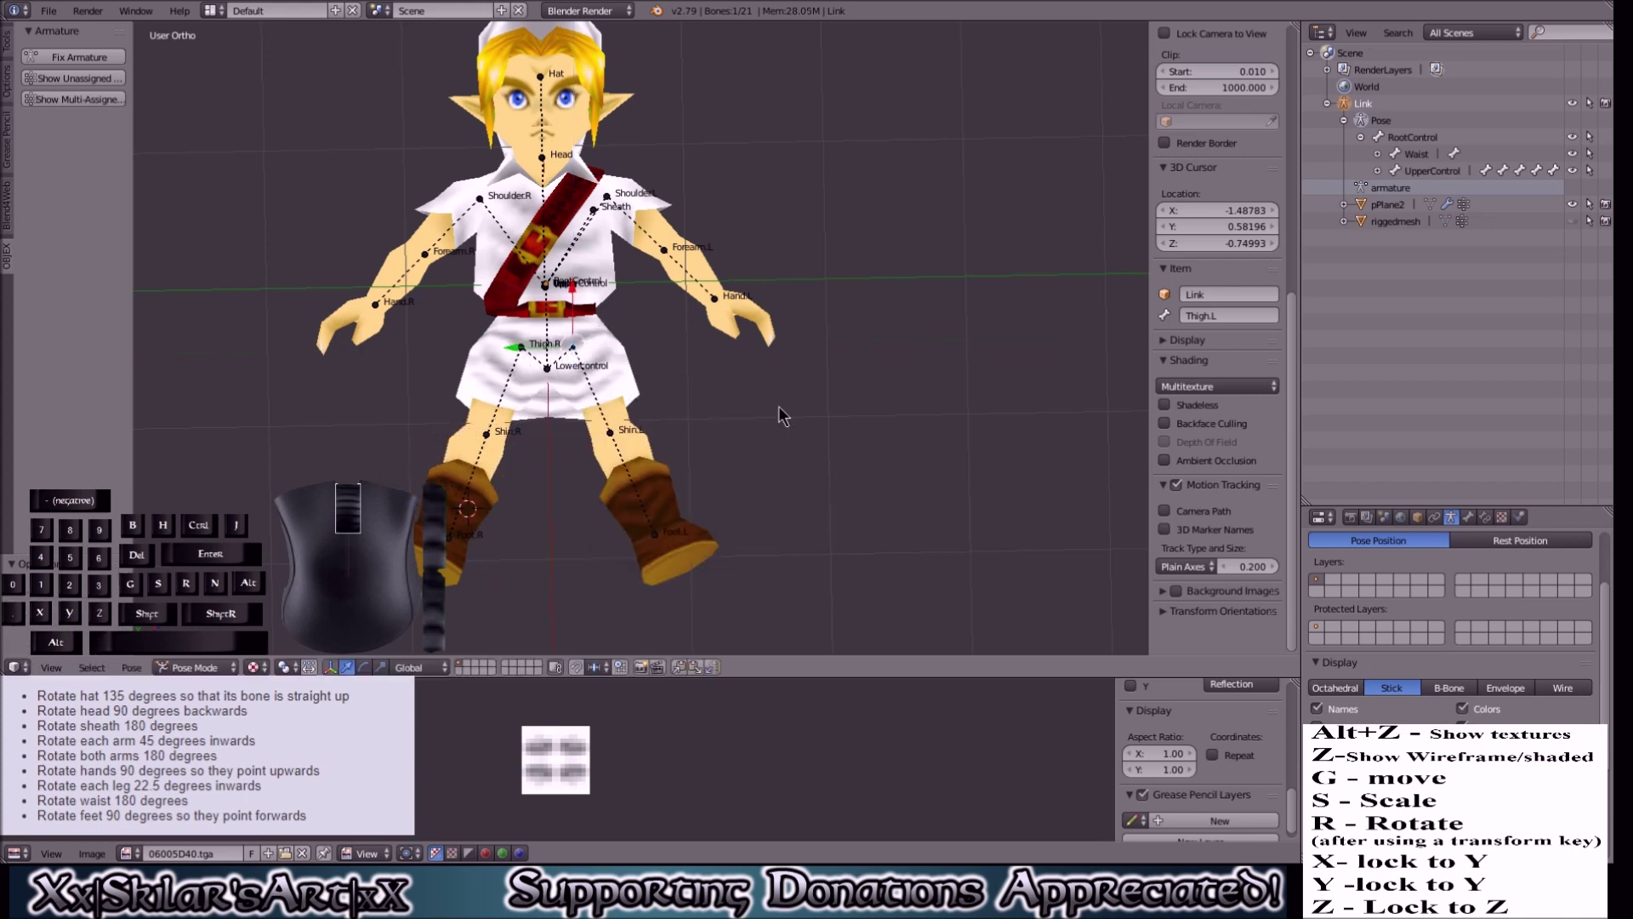
Step: Try rotating the Hat bone by 135 degrees from an angled view without an axis lock
scroll(794, 408, "down", 2)
middle_click_drag(795, 408, 850, 347)
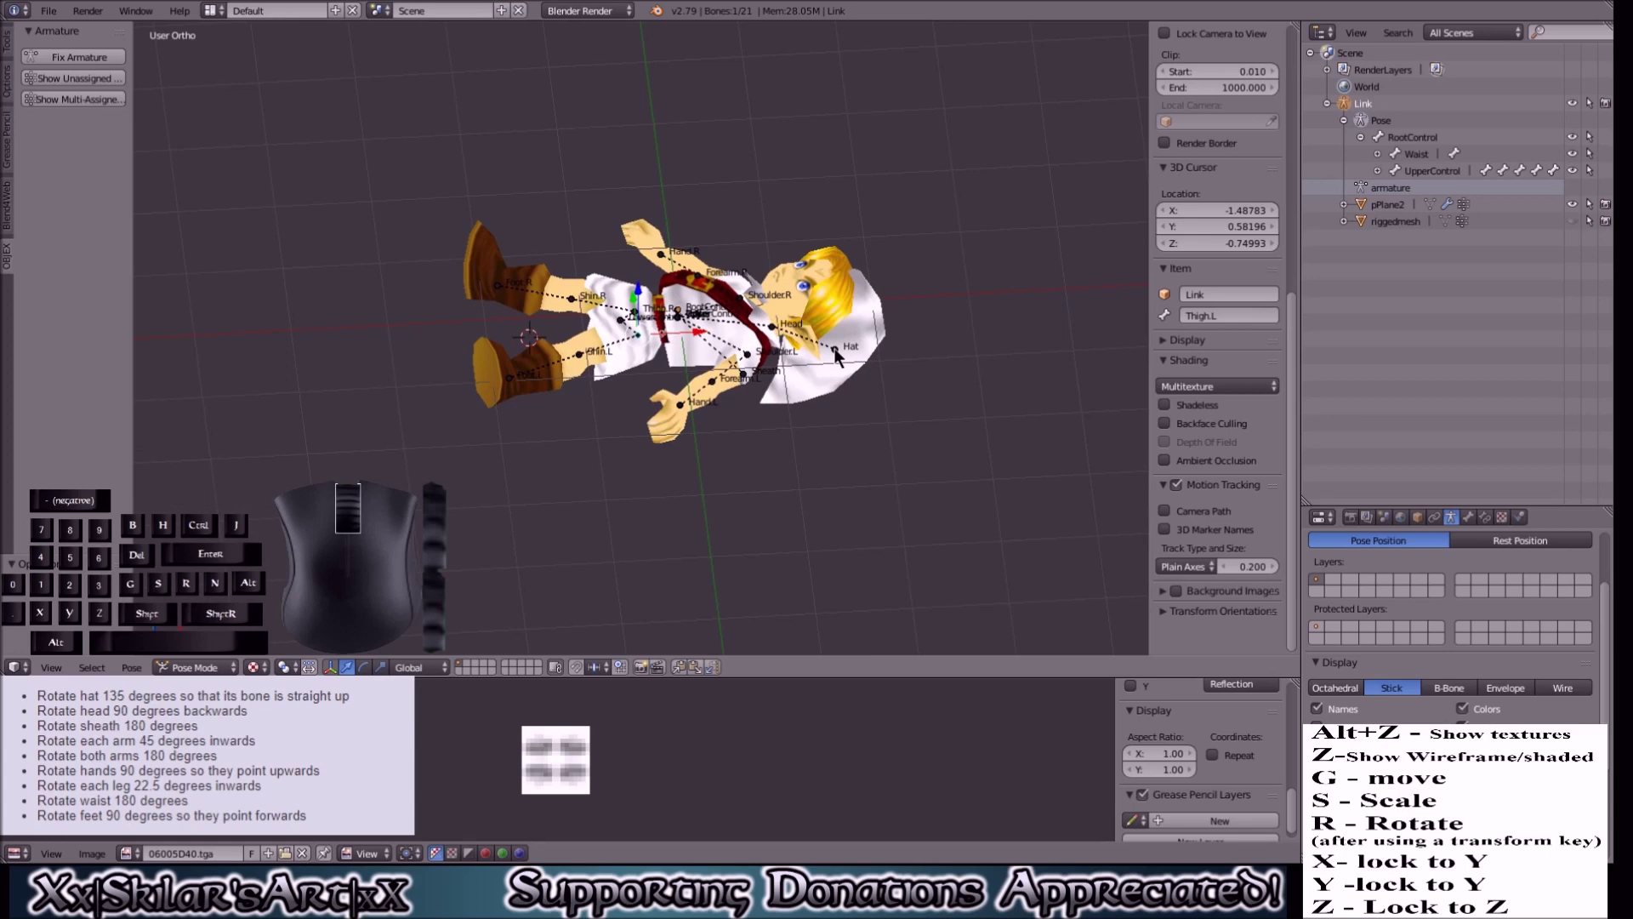
right_click(836, 353)
middle_click_drag(719, 340, 806, 400)
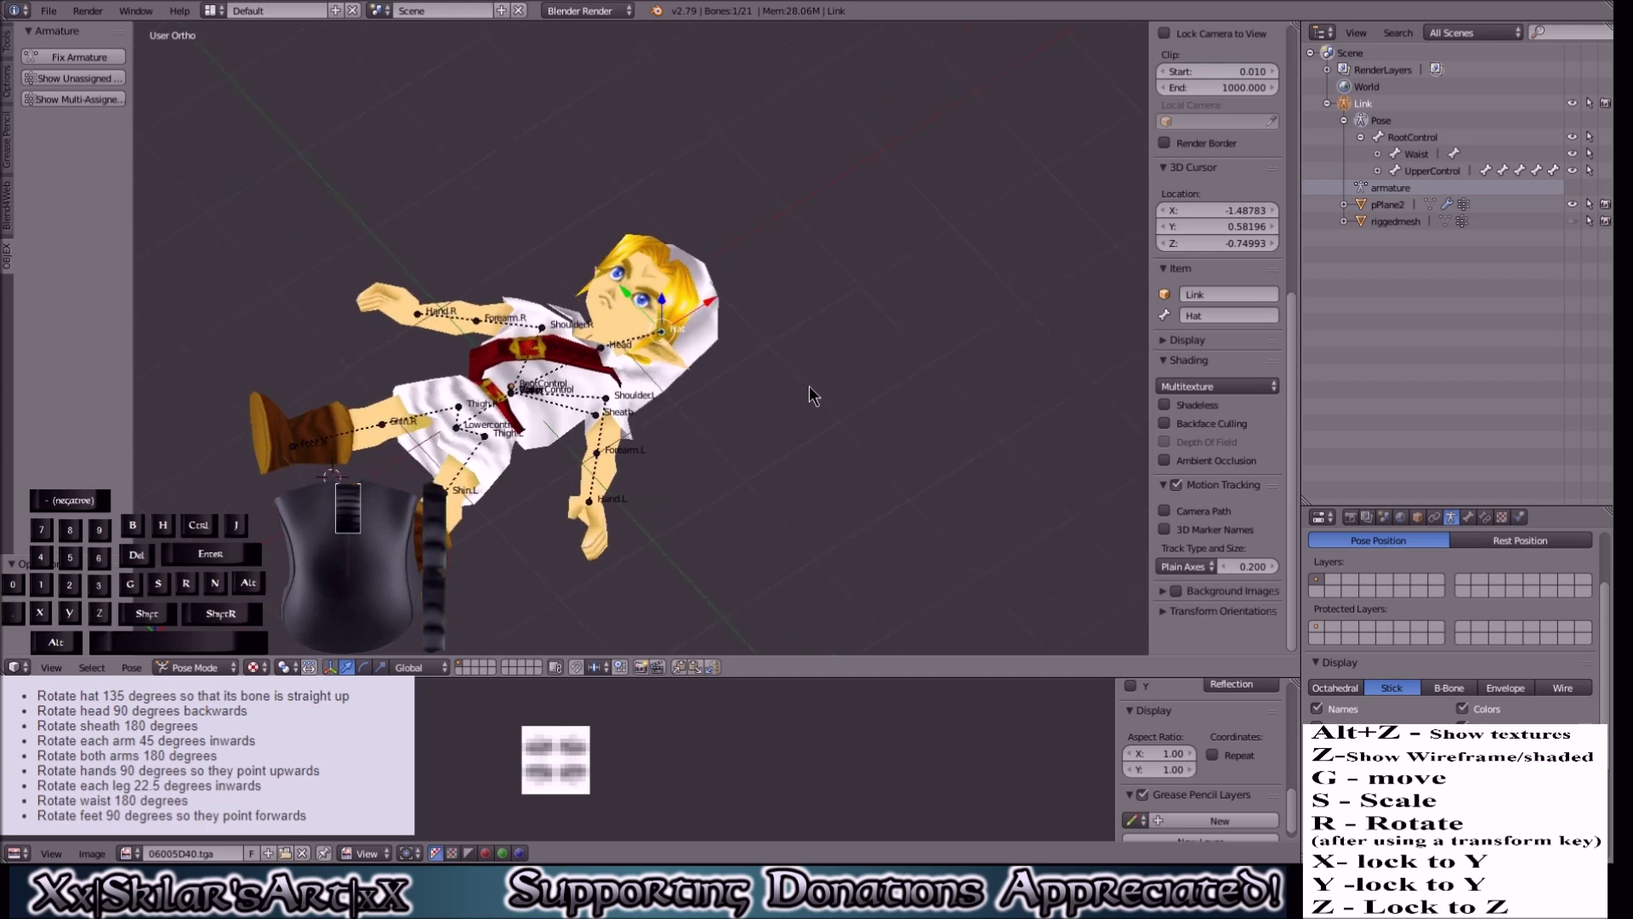
key("r")
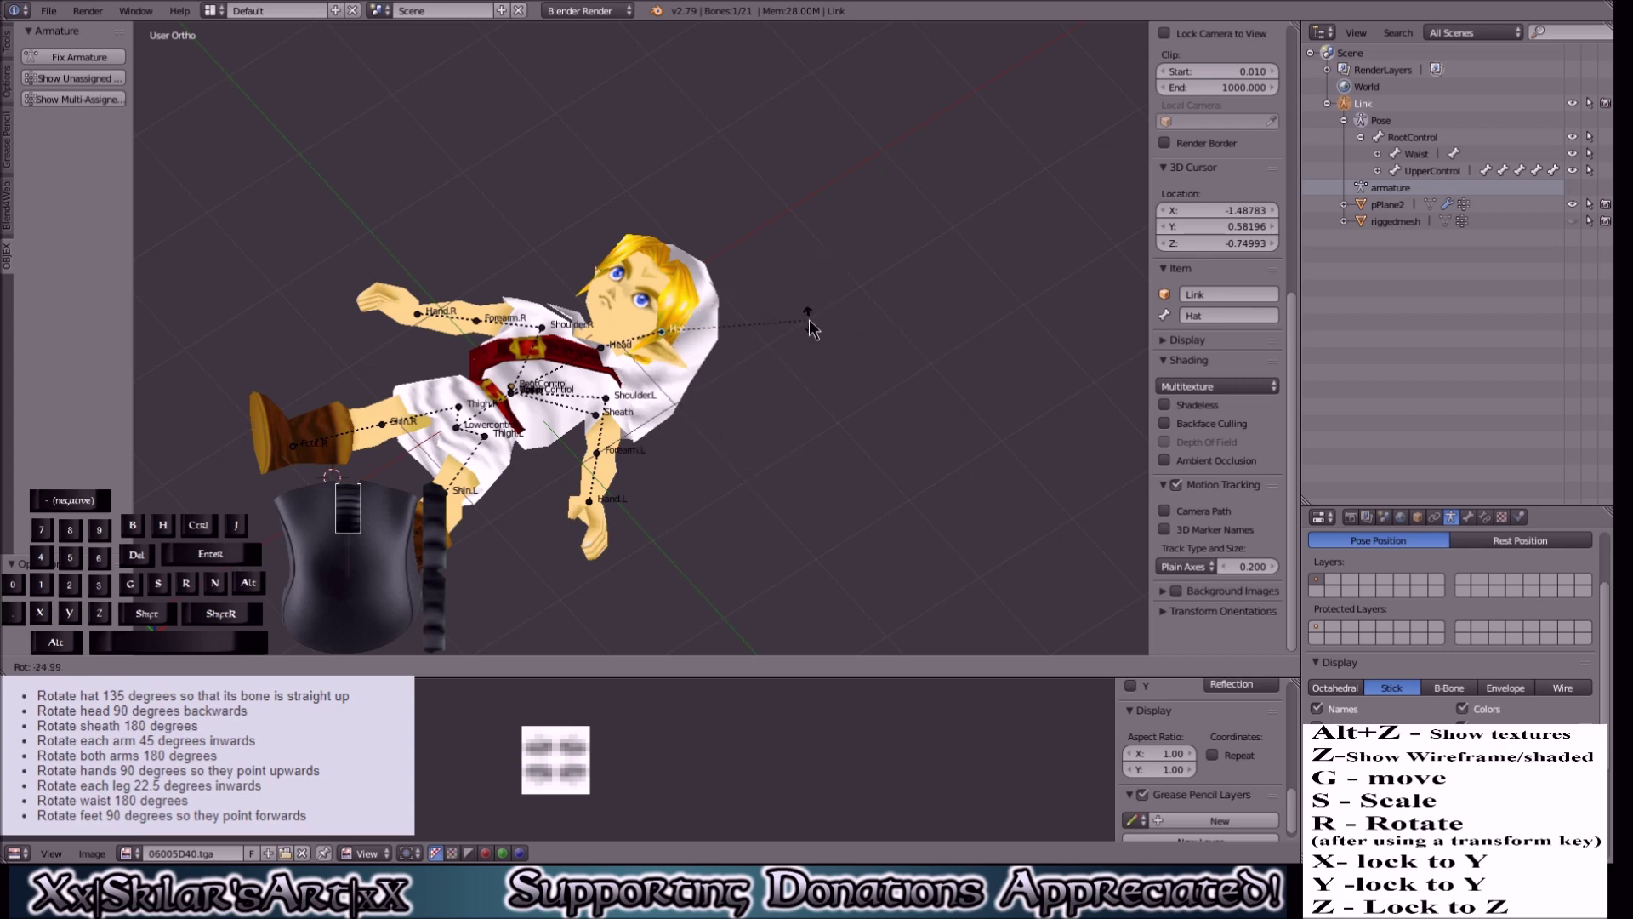
type("135")
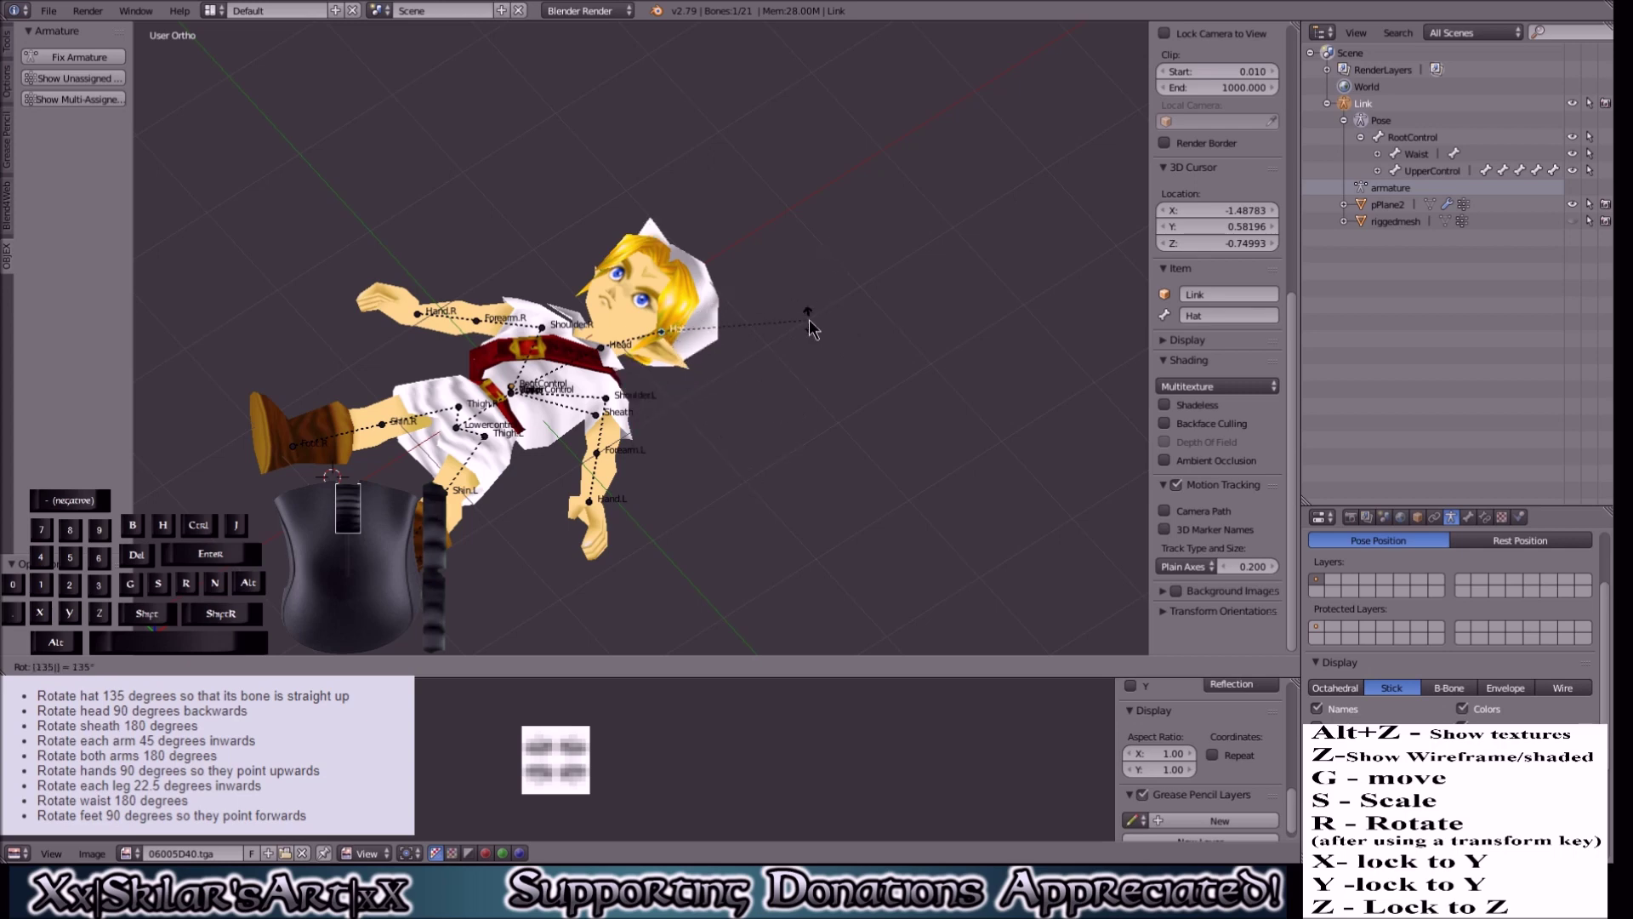
key("Return")
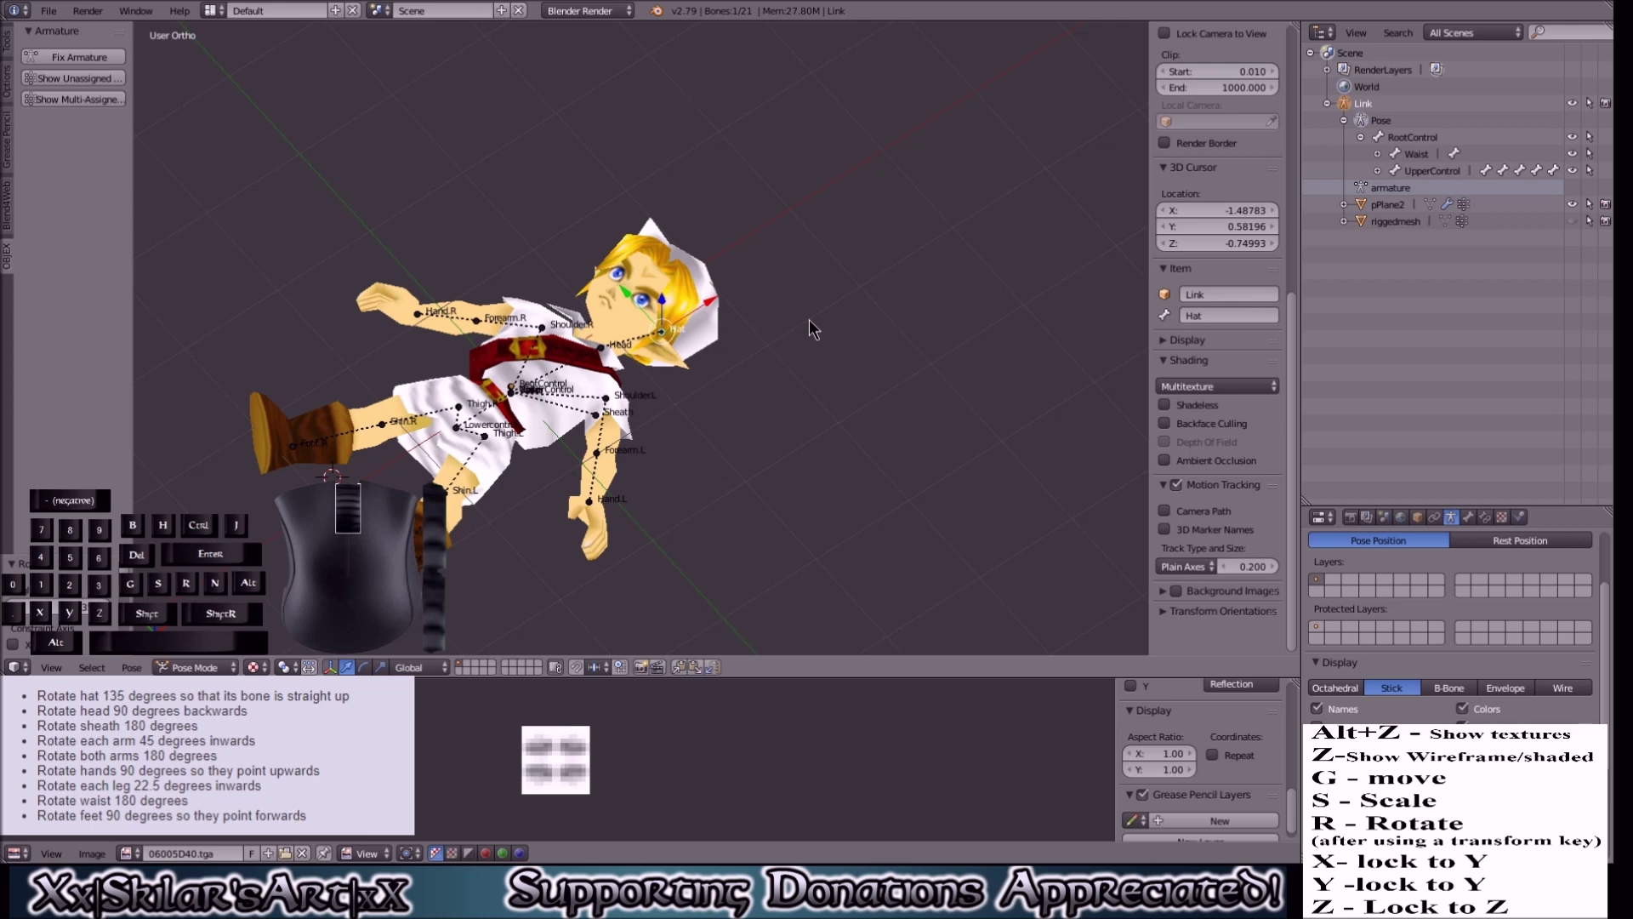
Step: Rotate the Hat bone by 135 degrees about the global Y axis
middle_click_drag(470, 211, 615, 279)
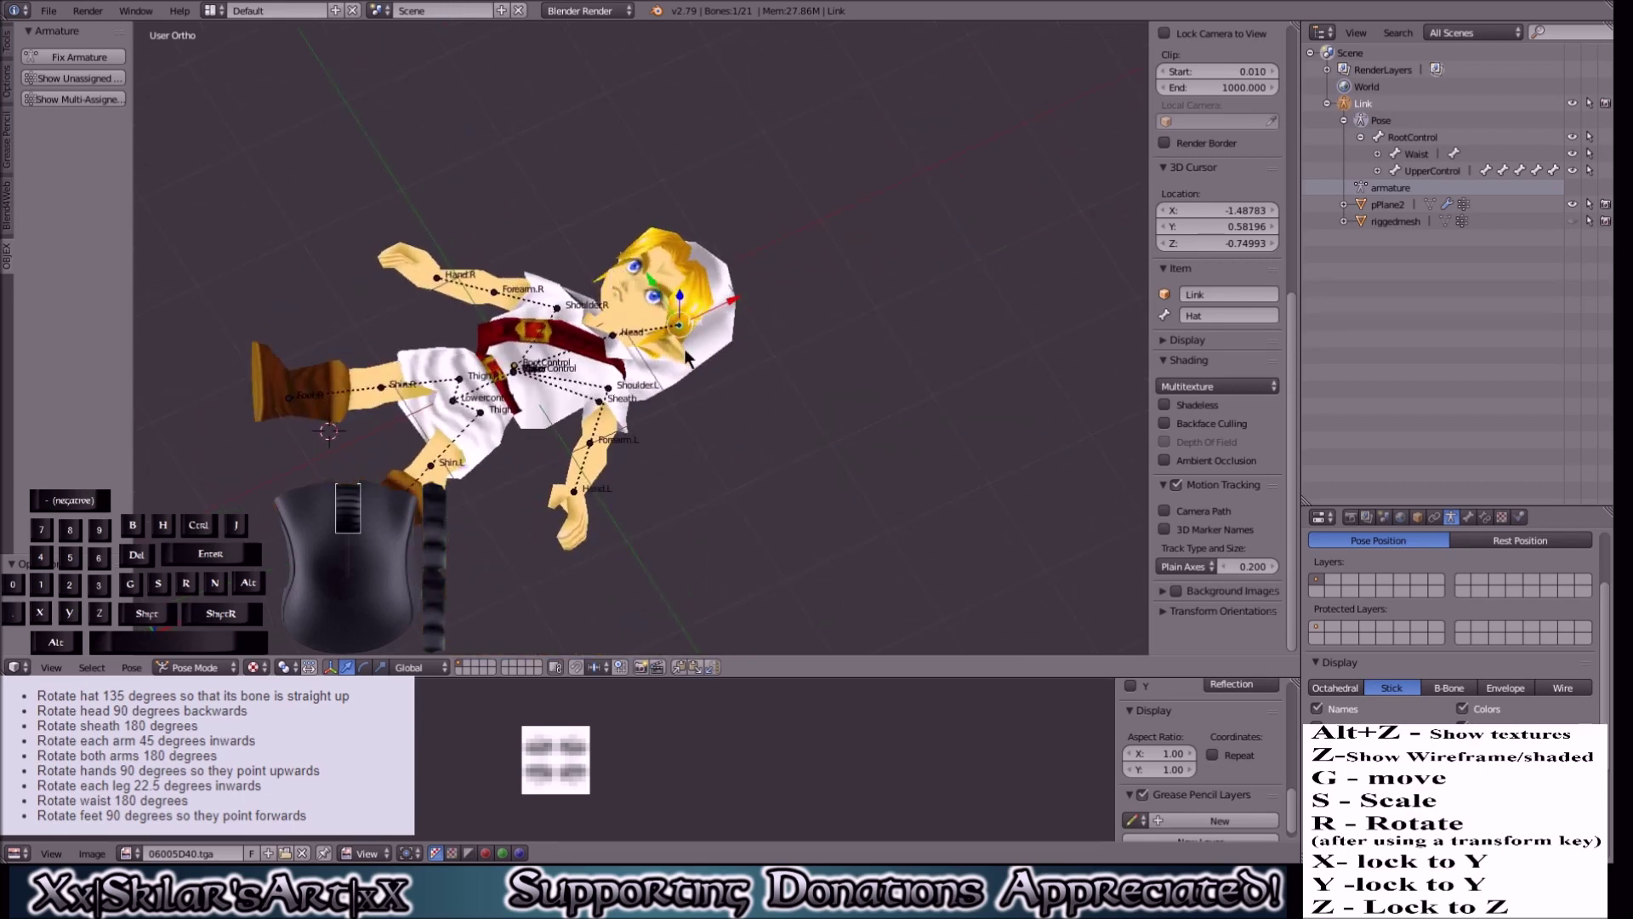
key("r")
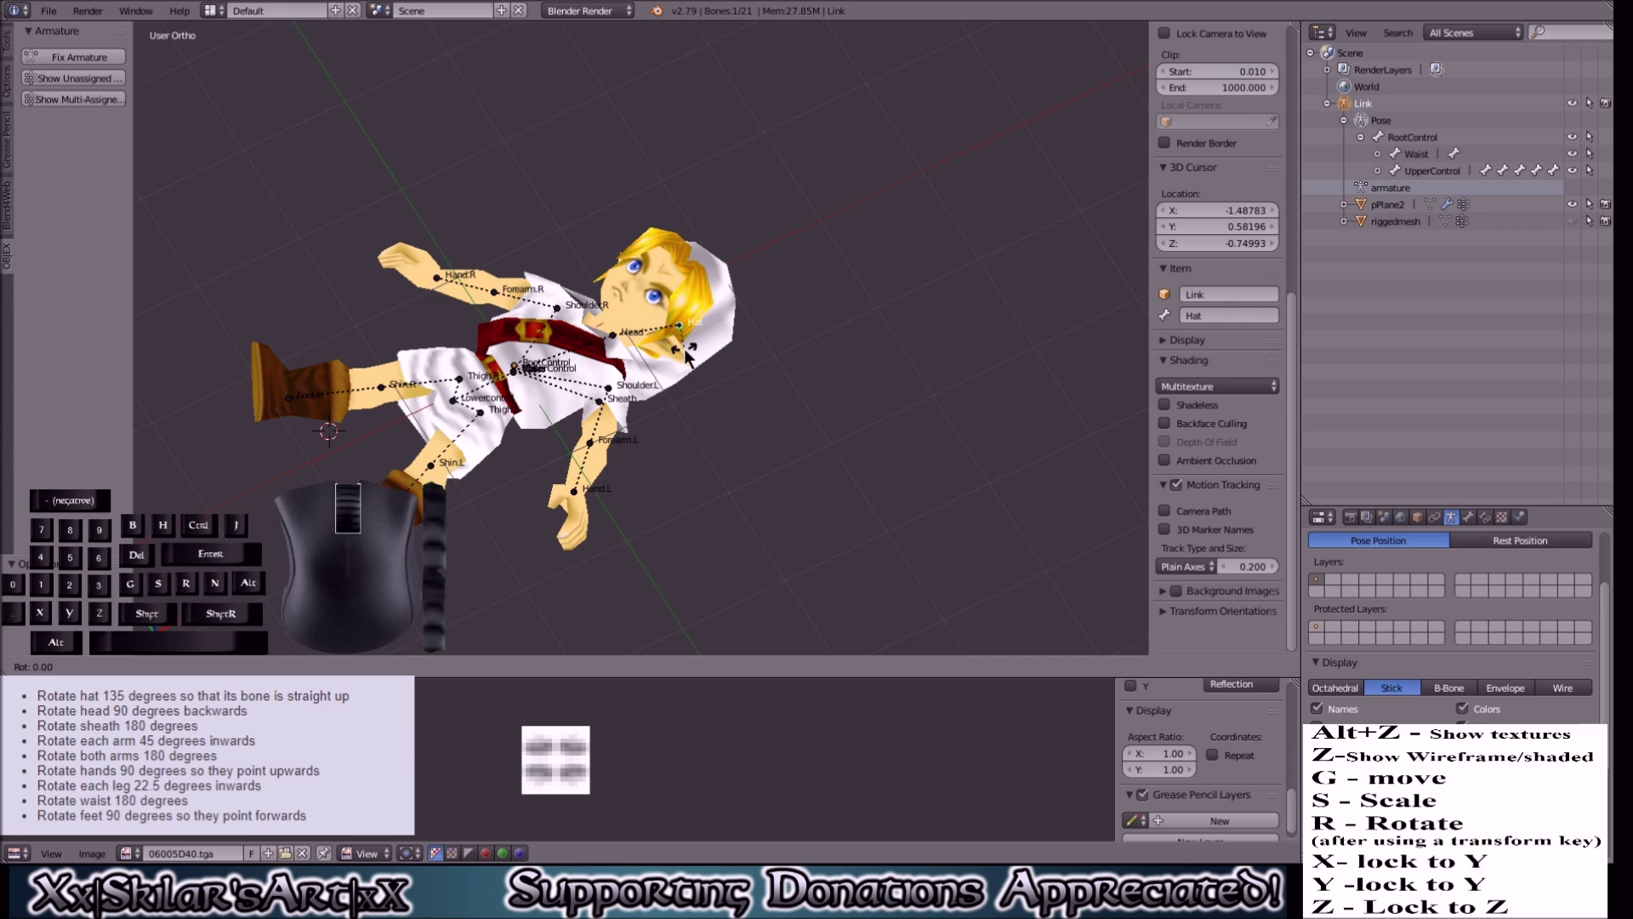
key("y")
type("135")
key("Return")
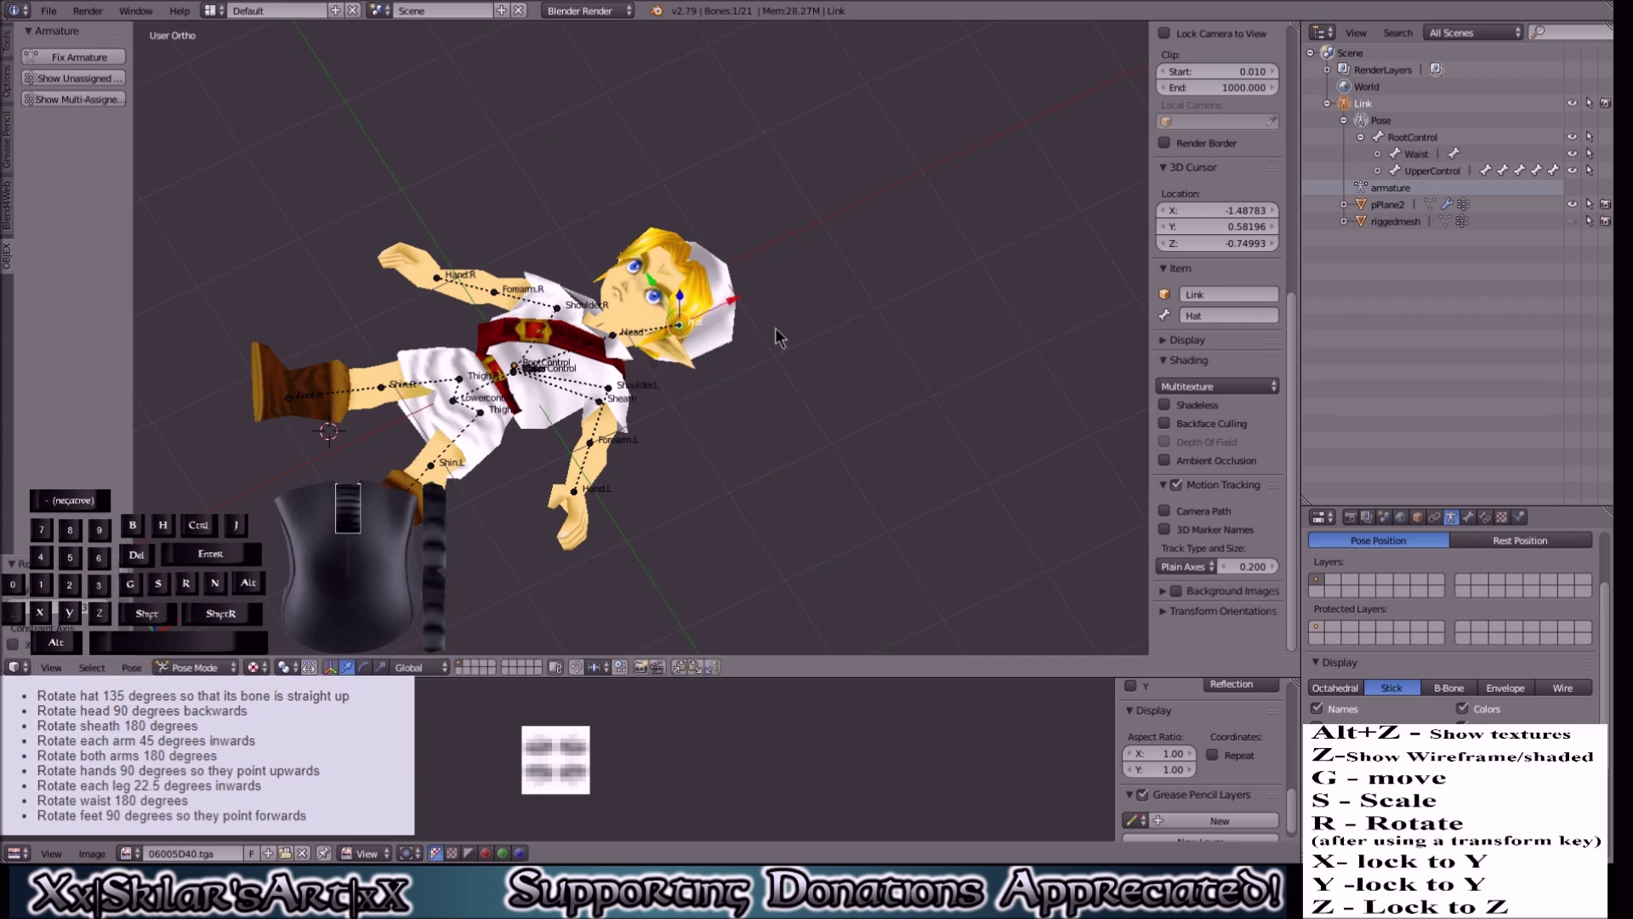
Step: Try rotating the Head bone by 90 degrees from an angled view without an axis lock
mouse_move(774, 329)
middle_mouse_down()
mouse_move(610, 202)
mouse_move(594, 105)
mouse_move(616, 89)
mouse_move(759, 349)
mouse_move(749, 324)
middle_mouse_up()
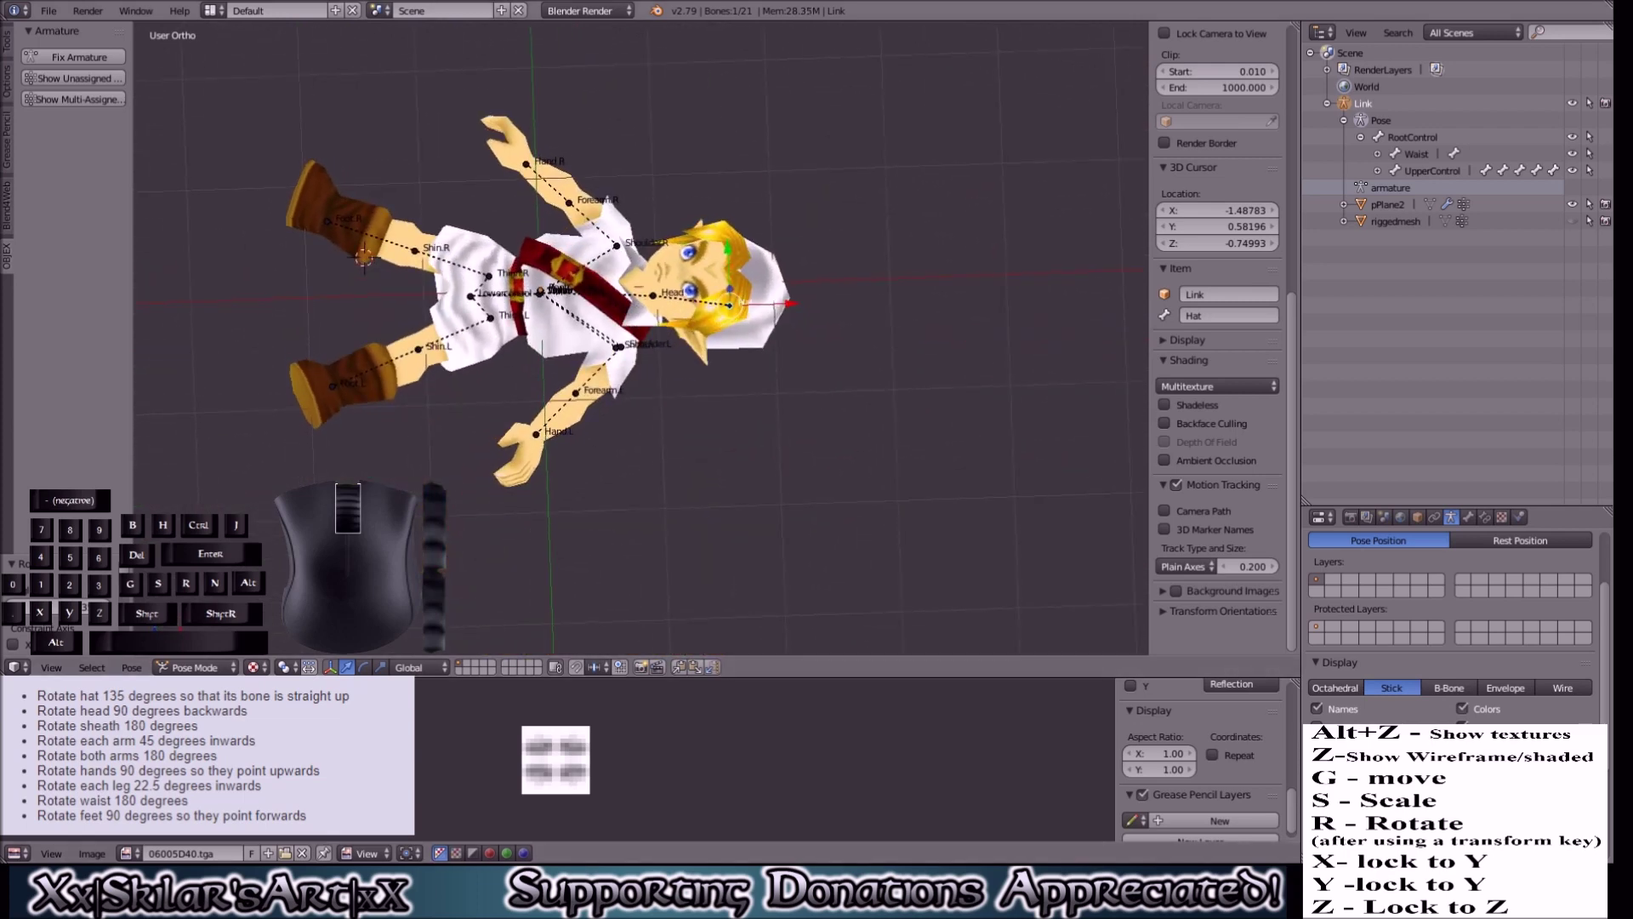
scroll(670, 385, "up", 4)
right_click(674, 251)
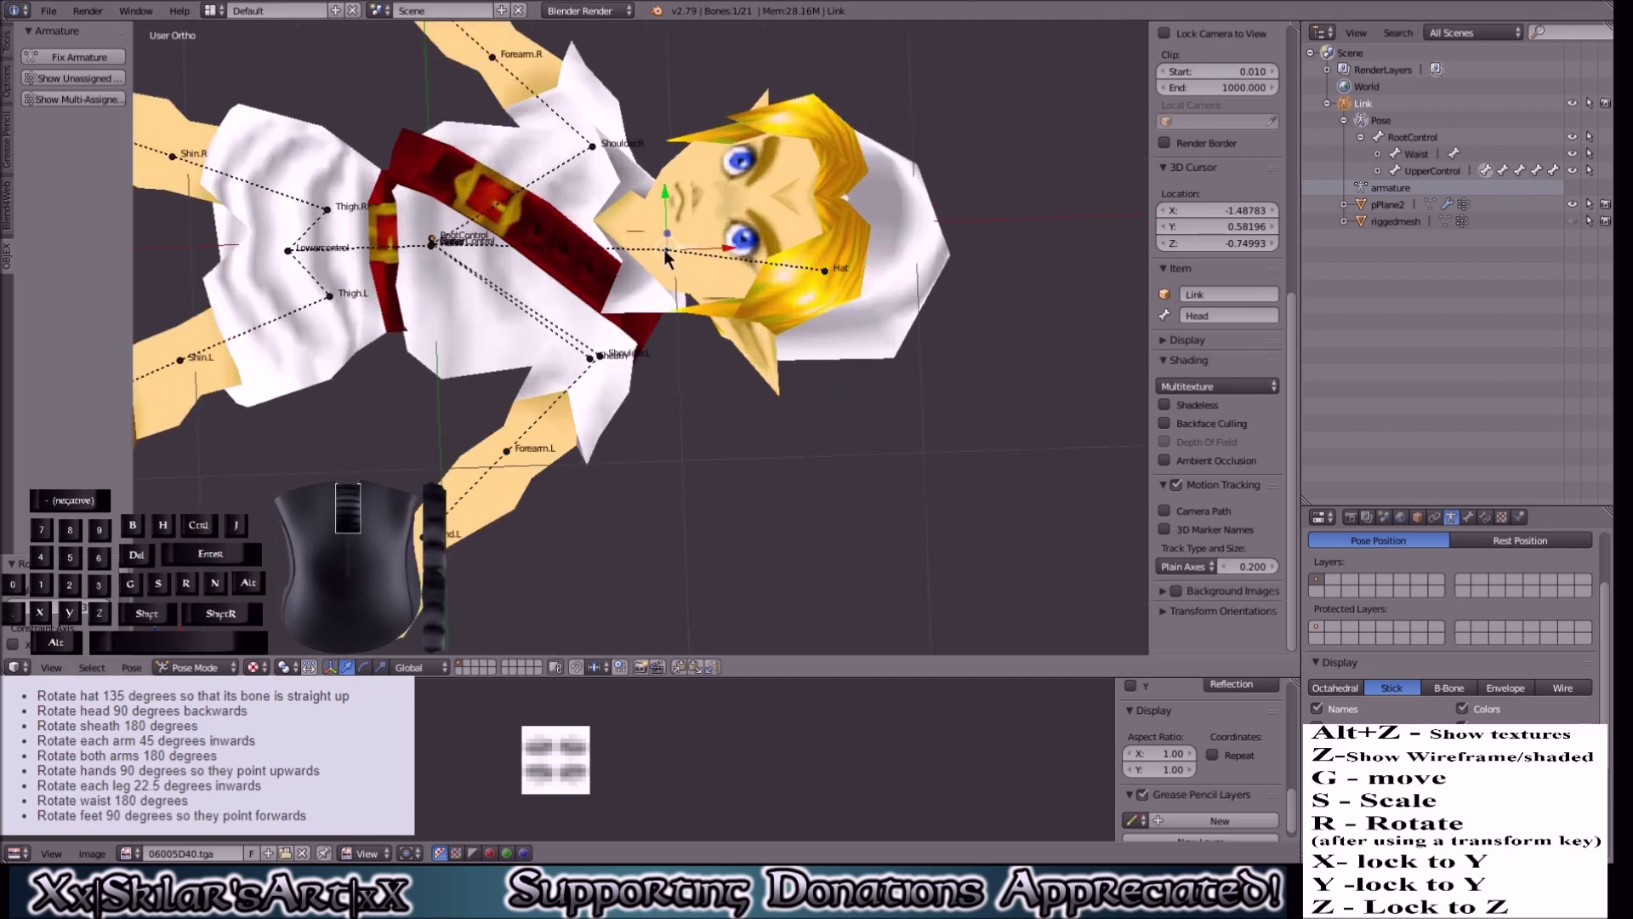
scroll(720, 406, "down", 4)
middle_click_drag(721, 411, 742, 355)
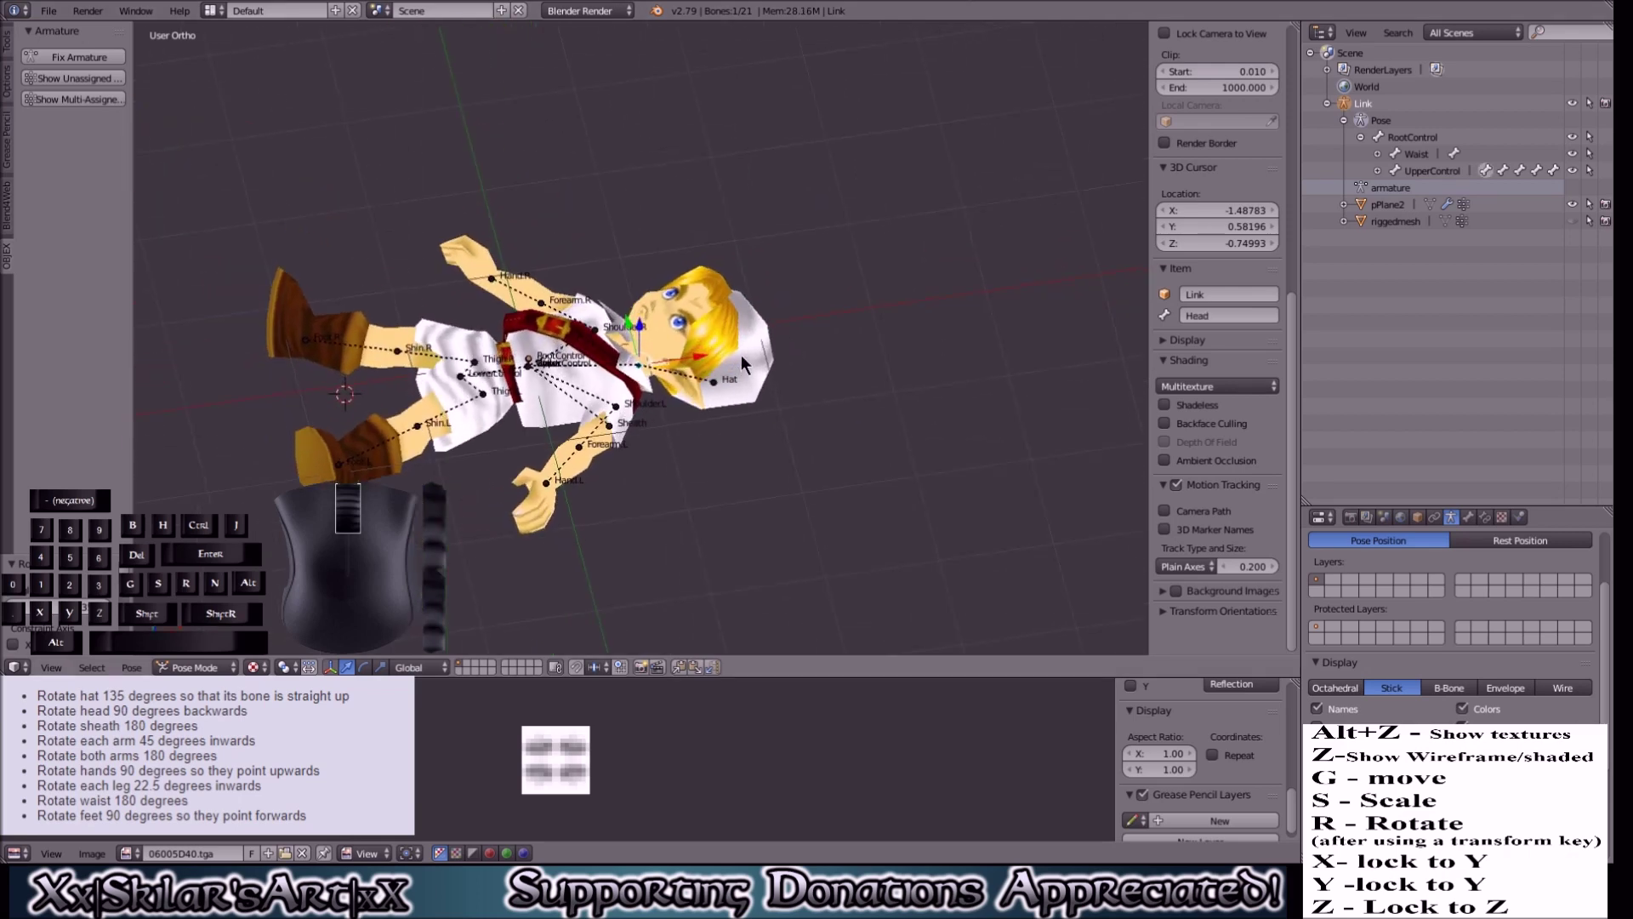
type("r90")
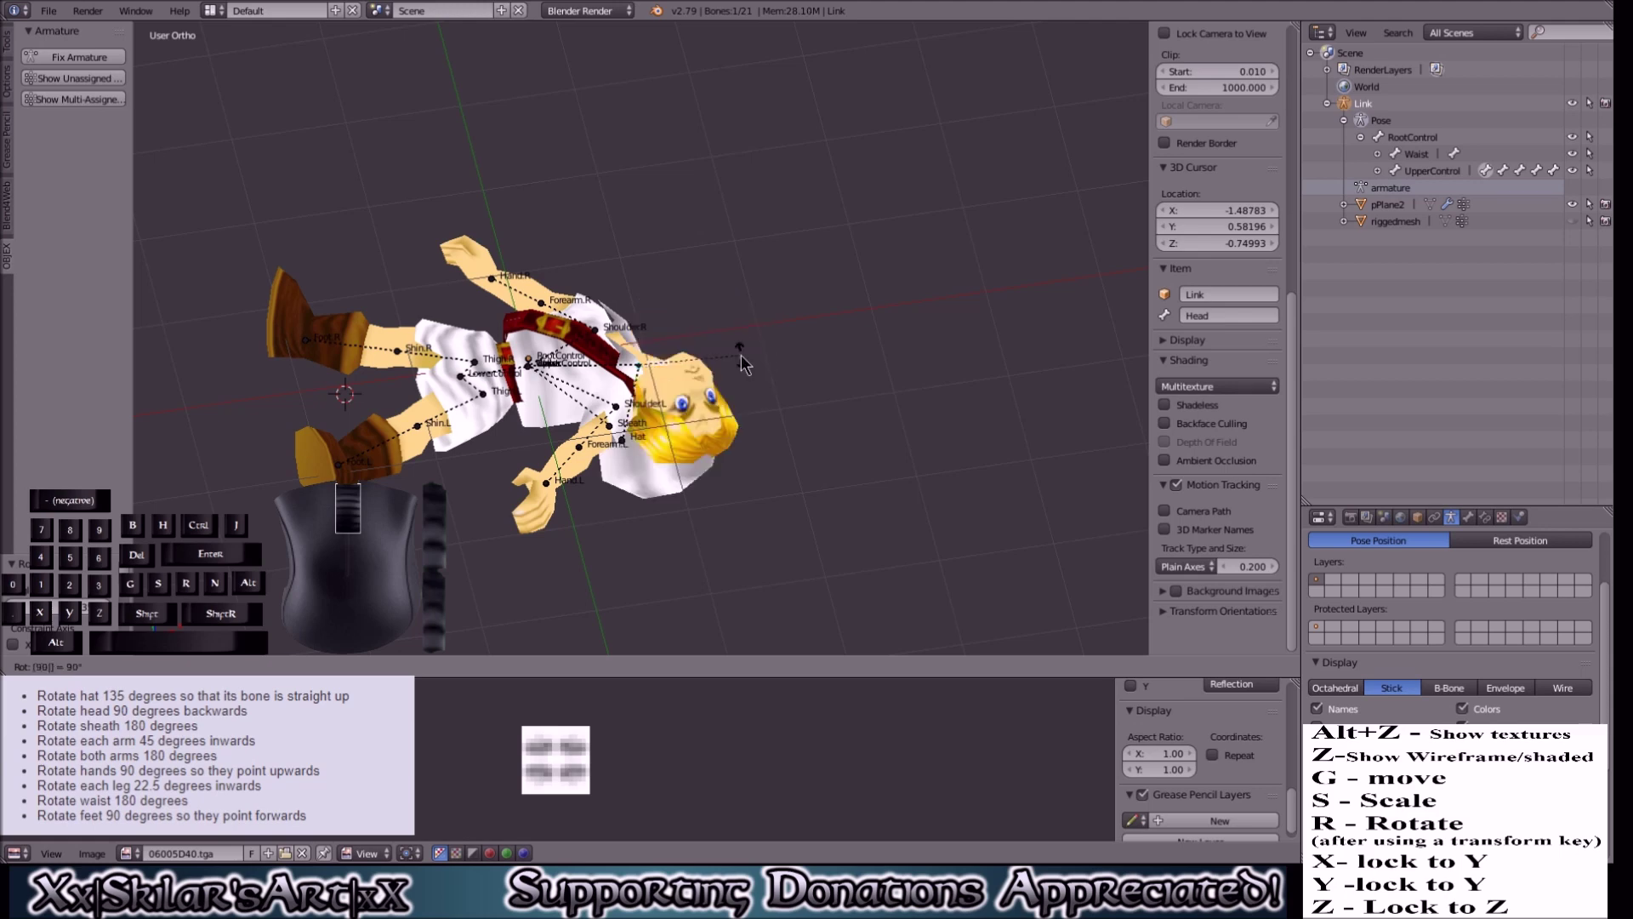
key("Return")
Step: Rotate the Head bone by 90 degrees about the global Y axis
key("r")
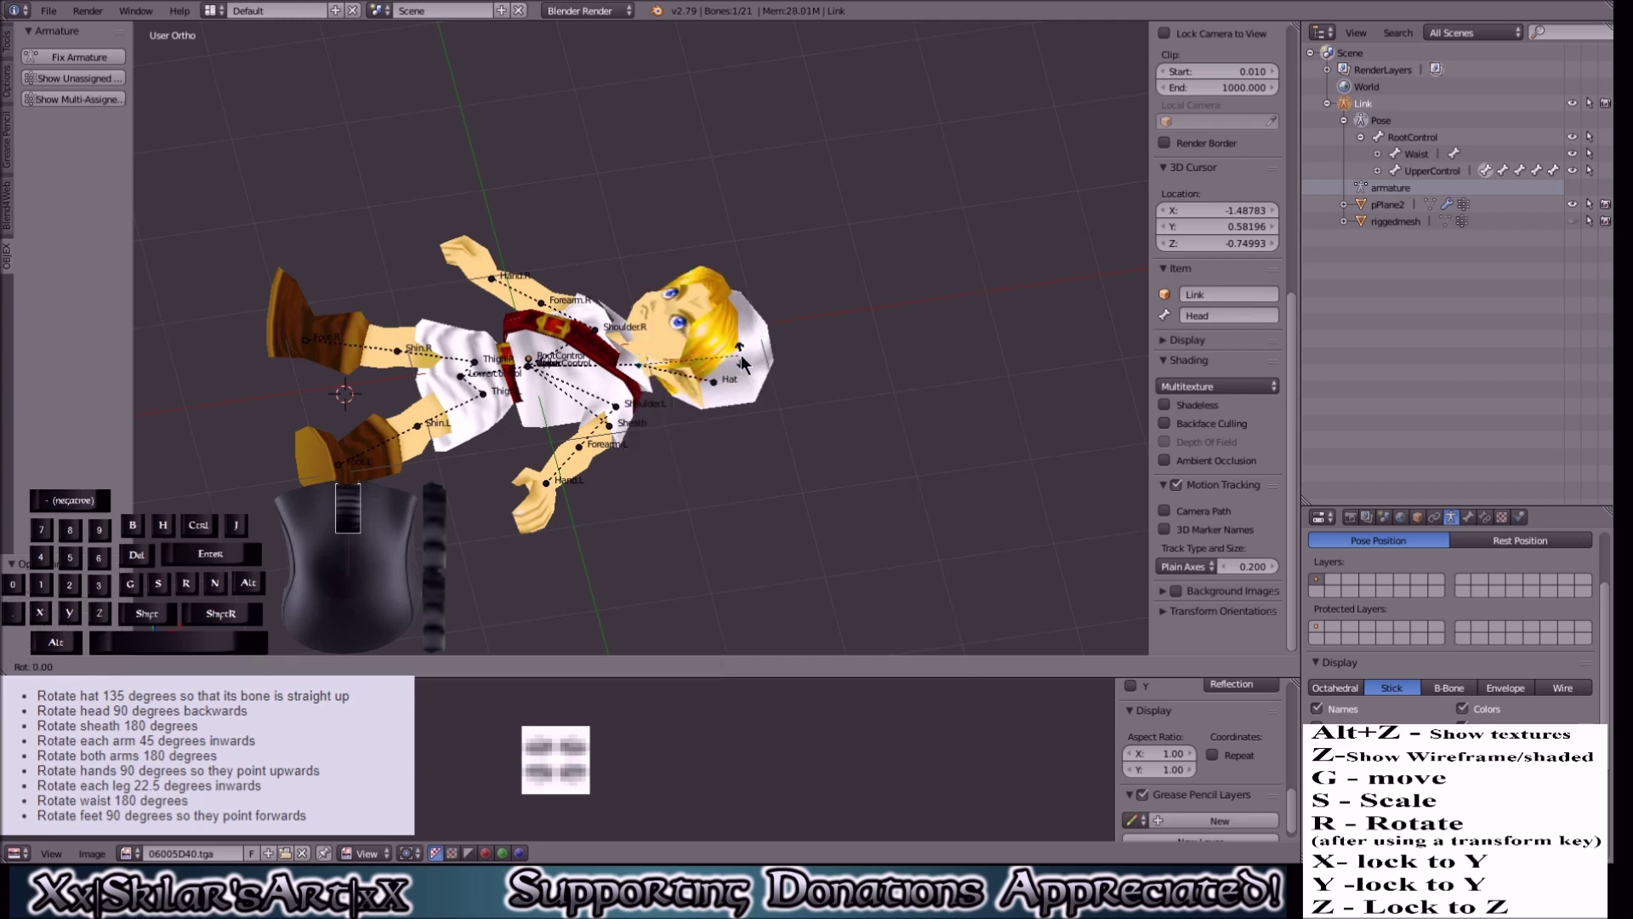
type("y90")
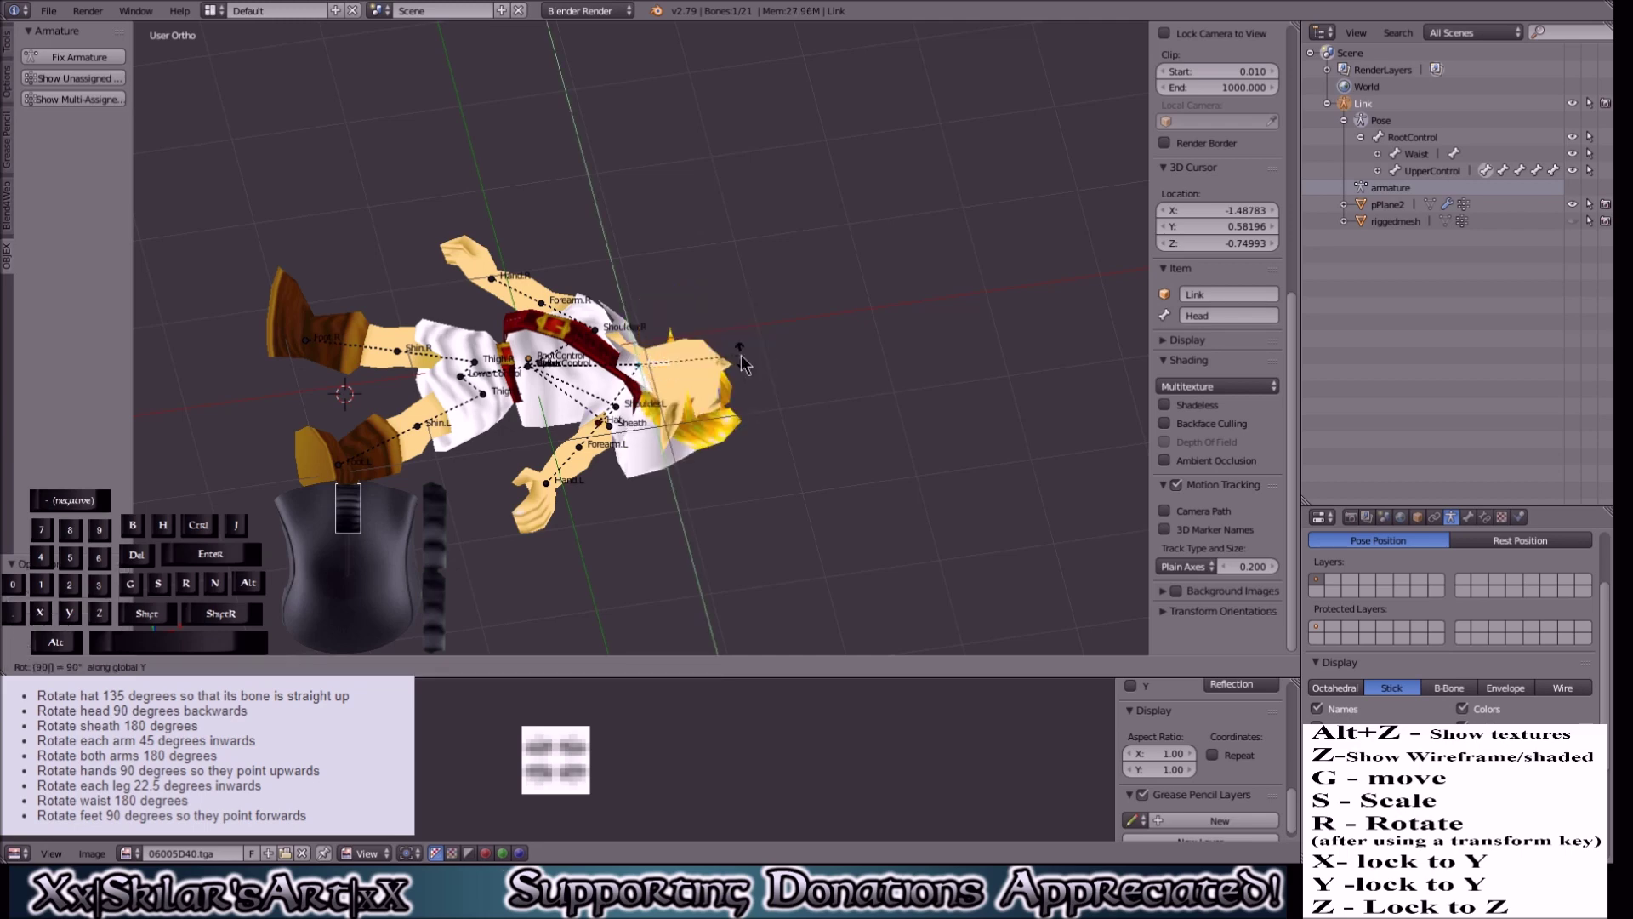
key("Return")
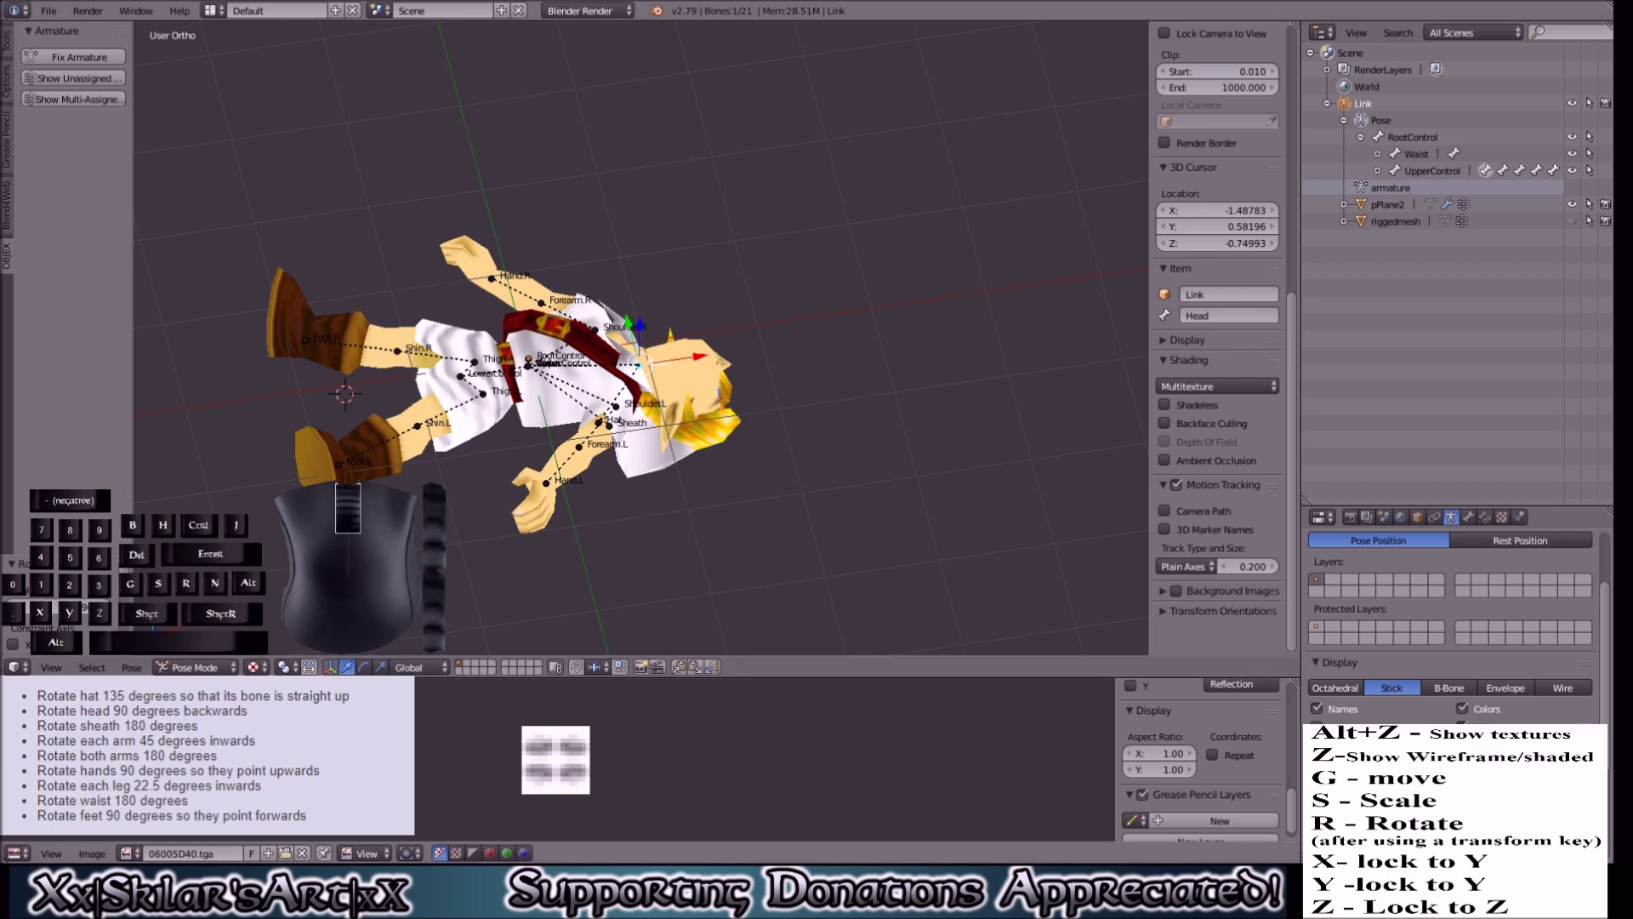
Step: Rotate the Sheath bone by 180 degrees about the global Y axis
middle_click_drag(977, 412, 874, 389)
scroll(791, 398, "up", 4)
middle_click_drag(702, 407, 644, 432)
scroll(644, 434, "up", 1)
right_click(608, 441)
scroll(620, 436, "down", 3)
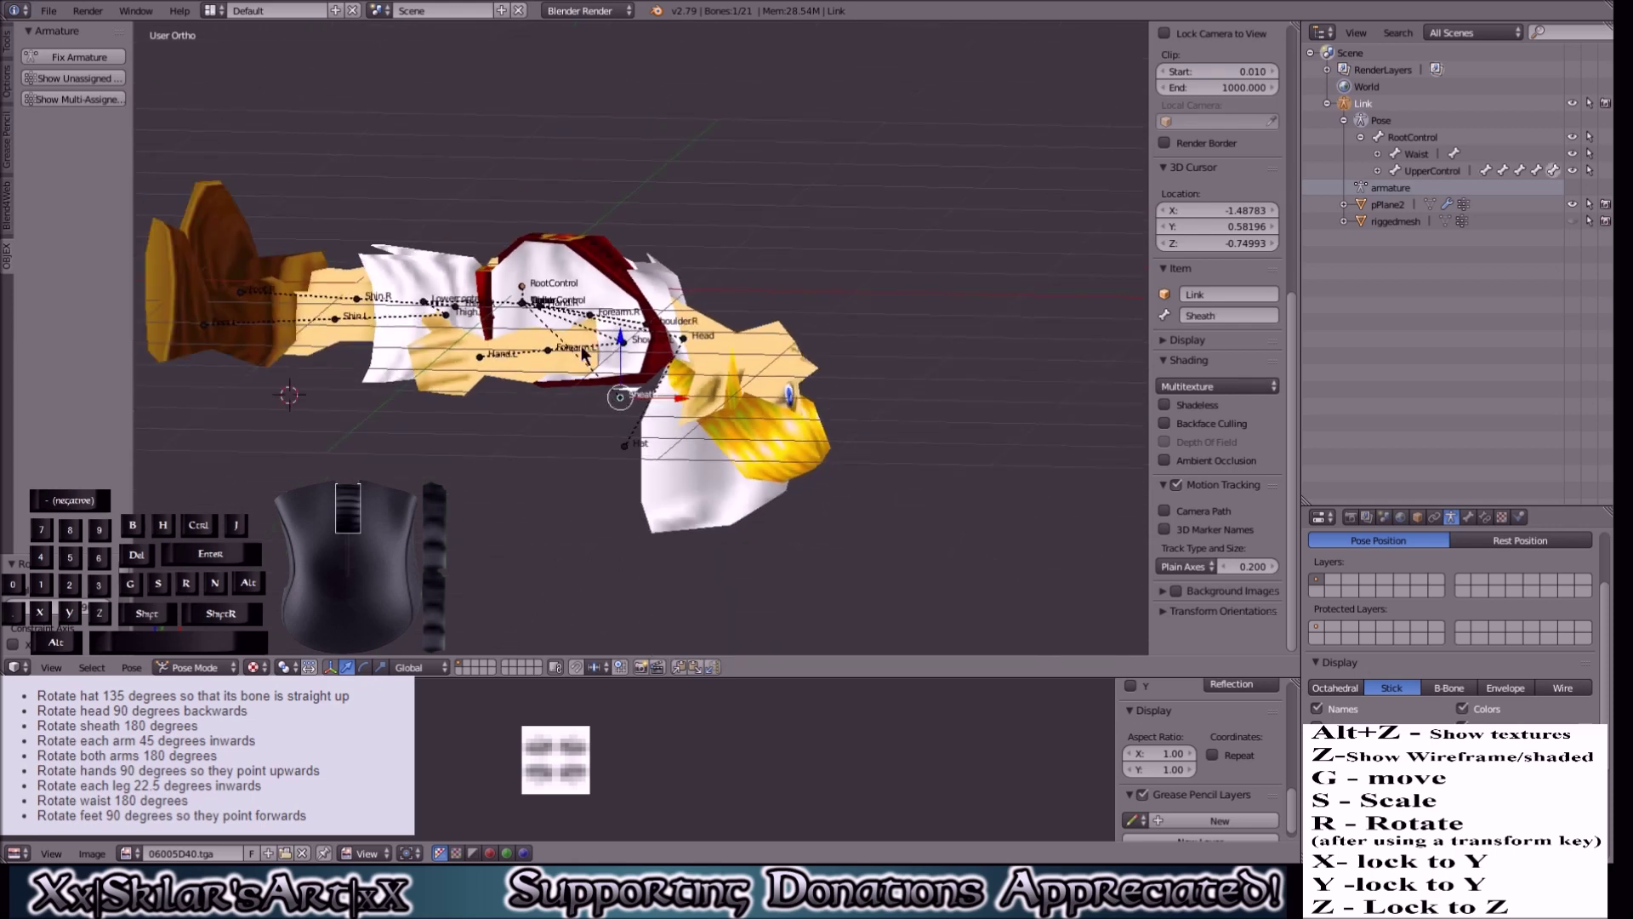
key("r")
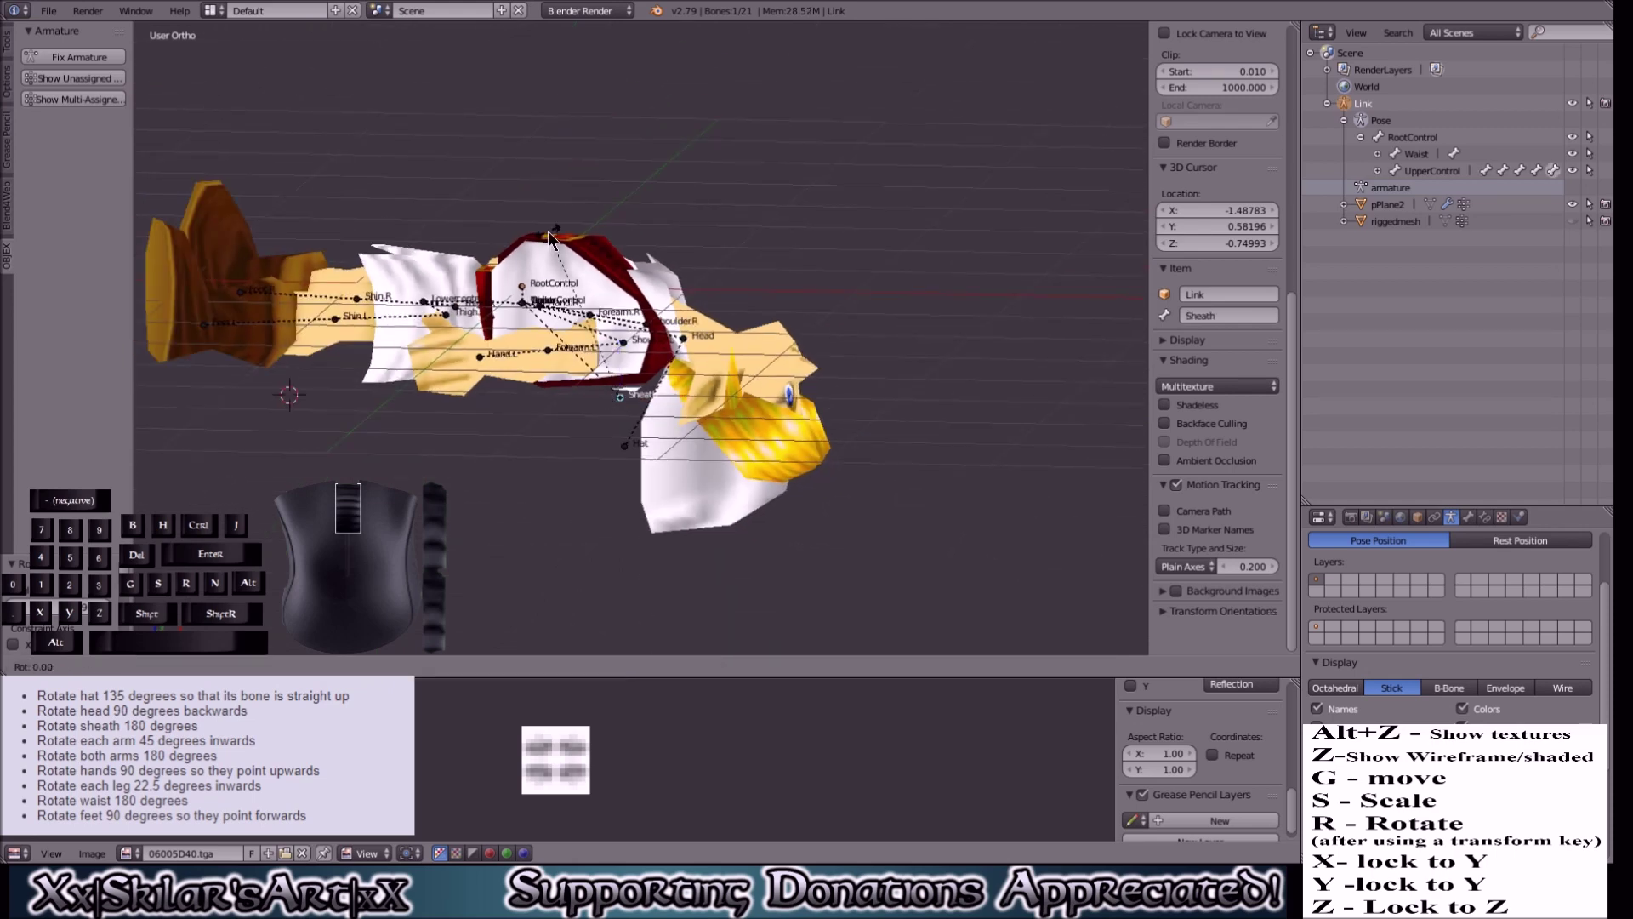
type("y180")
key("Return")
middle_click_drag(553, 239, 954, 644)
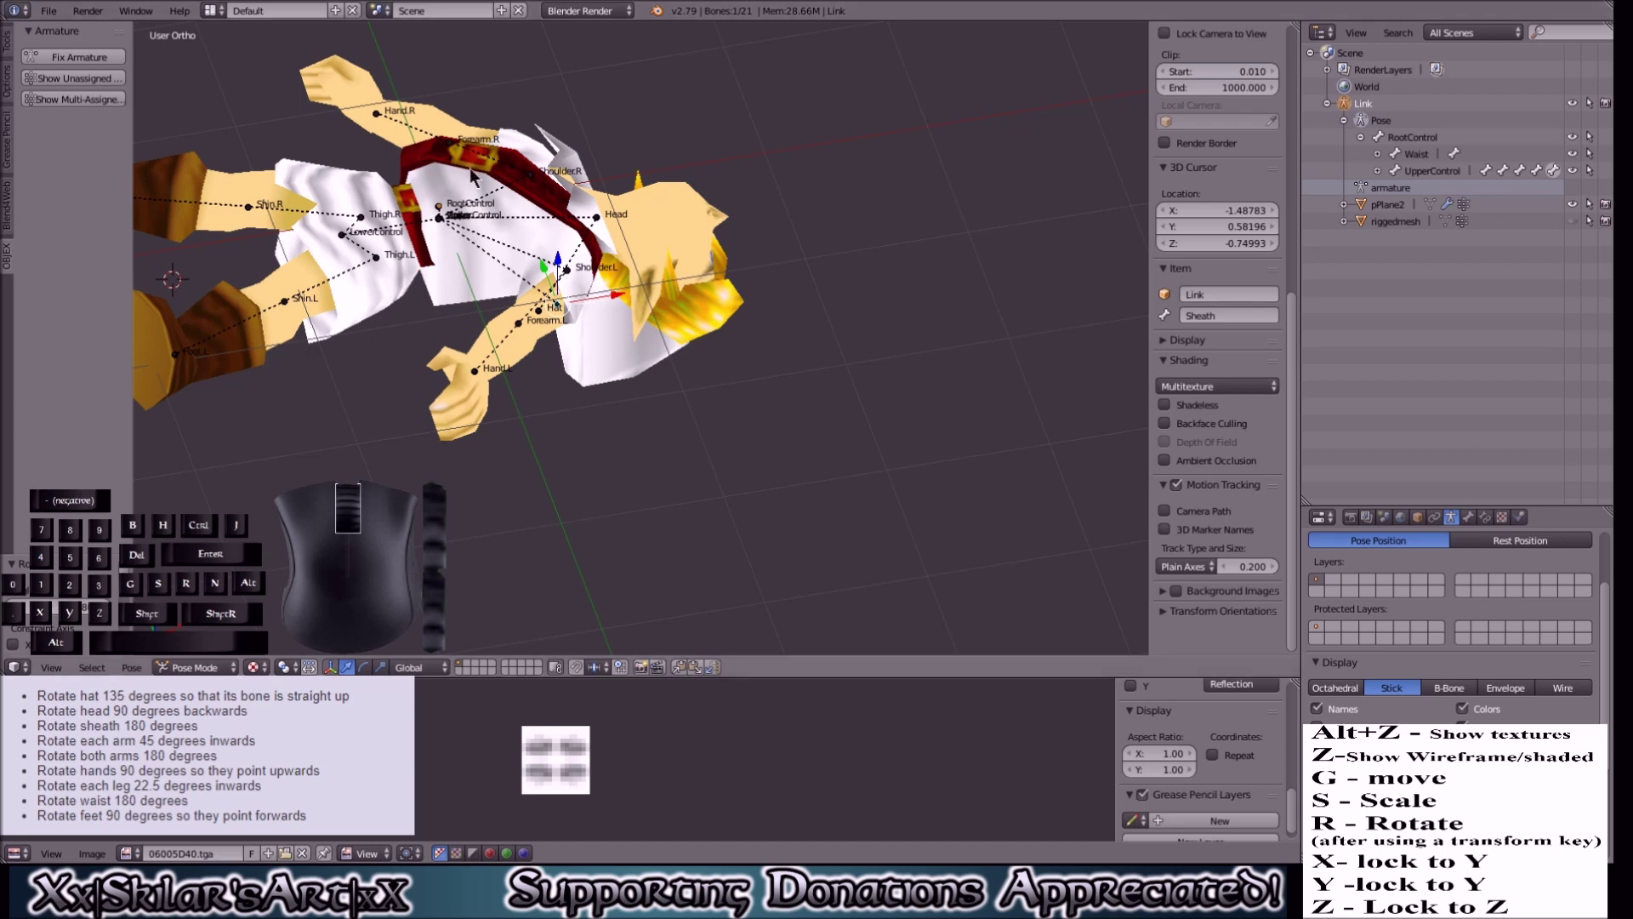
middle_click_drag(467, 168, 849, 199)
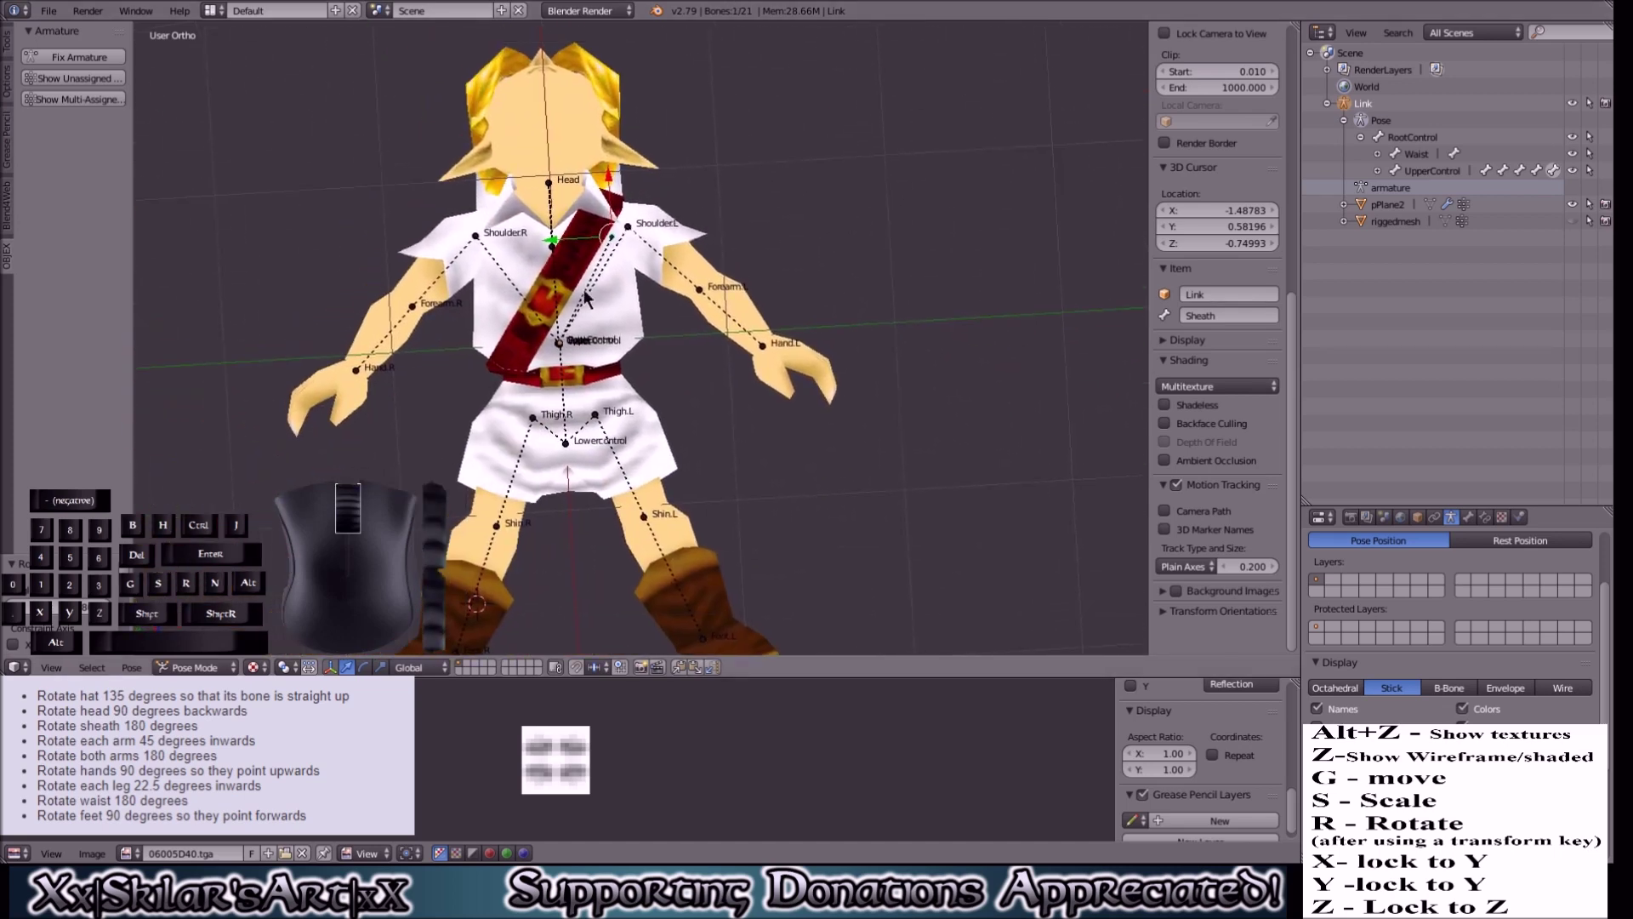
Step: Rotate the Shoulder.R bone by 45 degrees about the global Z axis to bring the arm inward
right_click(475, 240)
key("r")
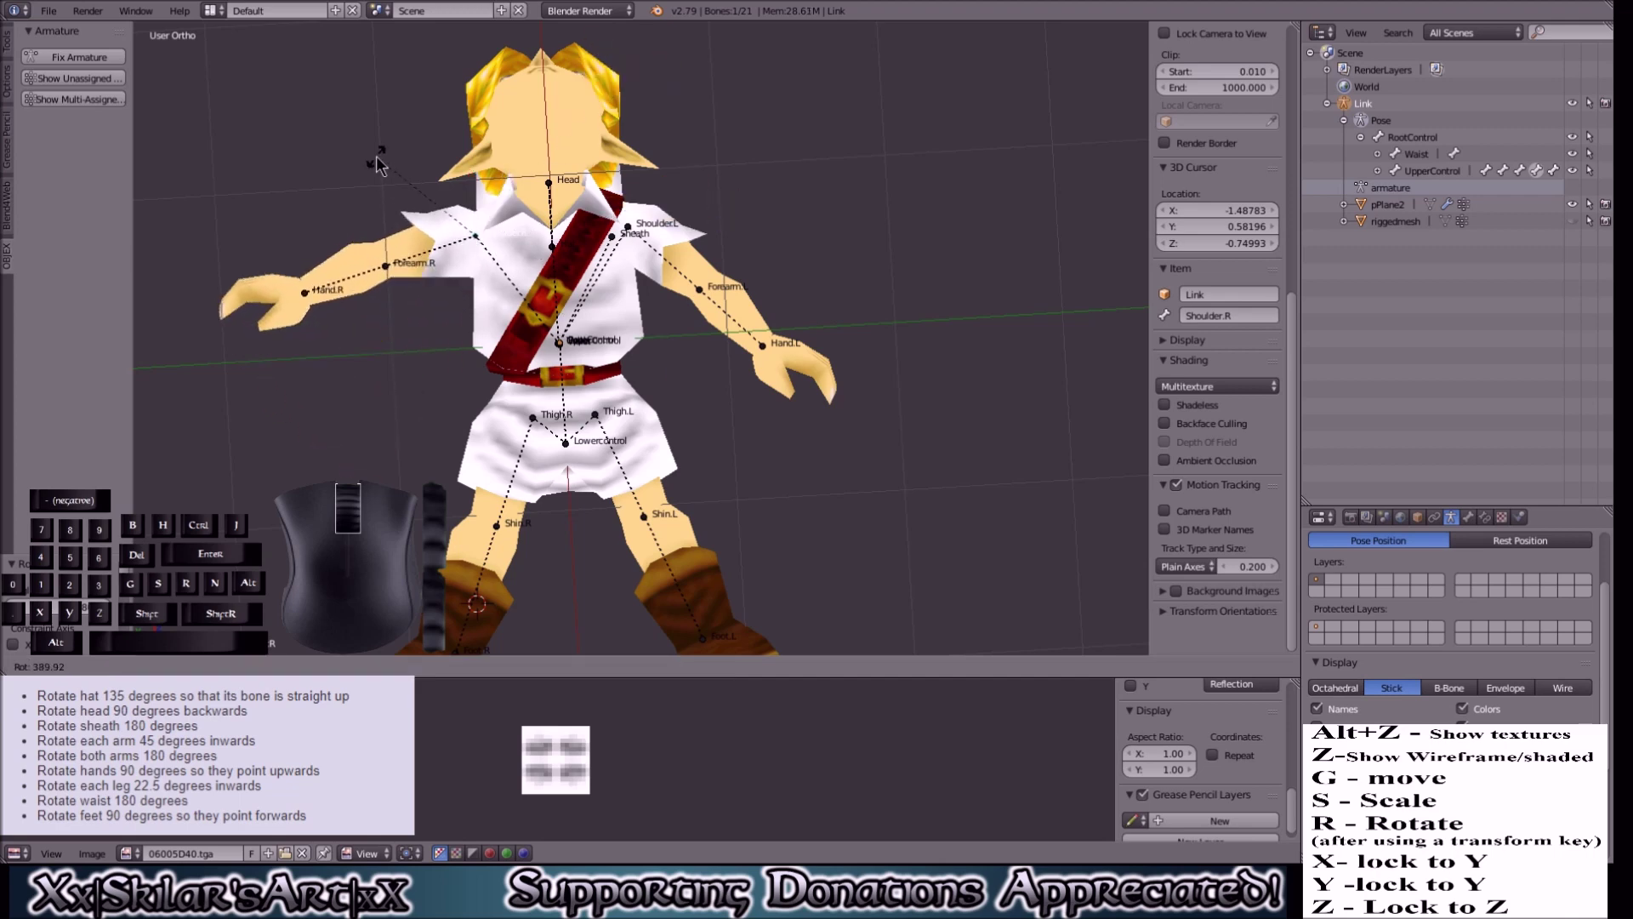
type("z")
type("45")
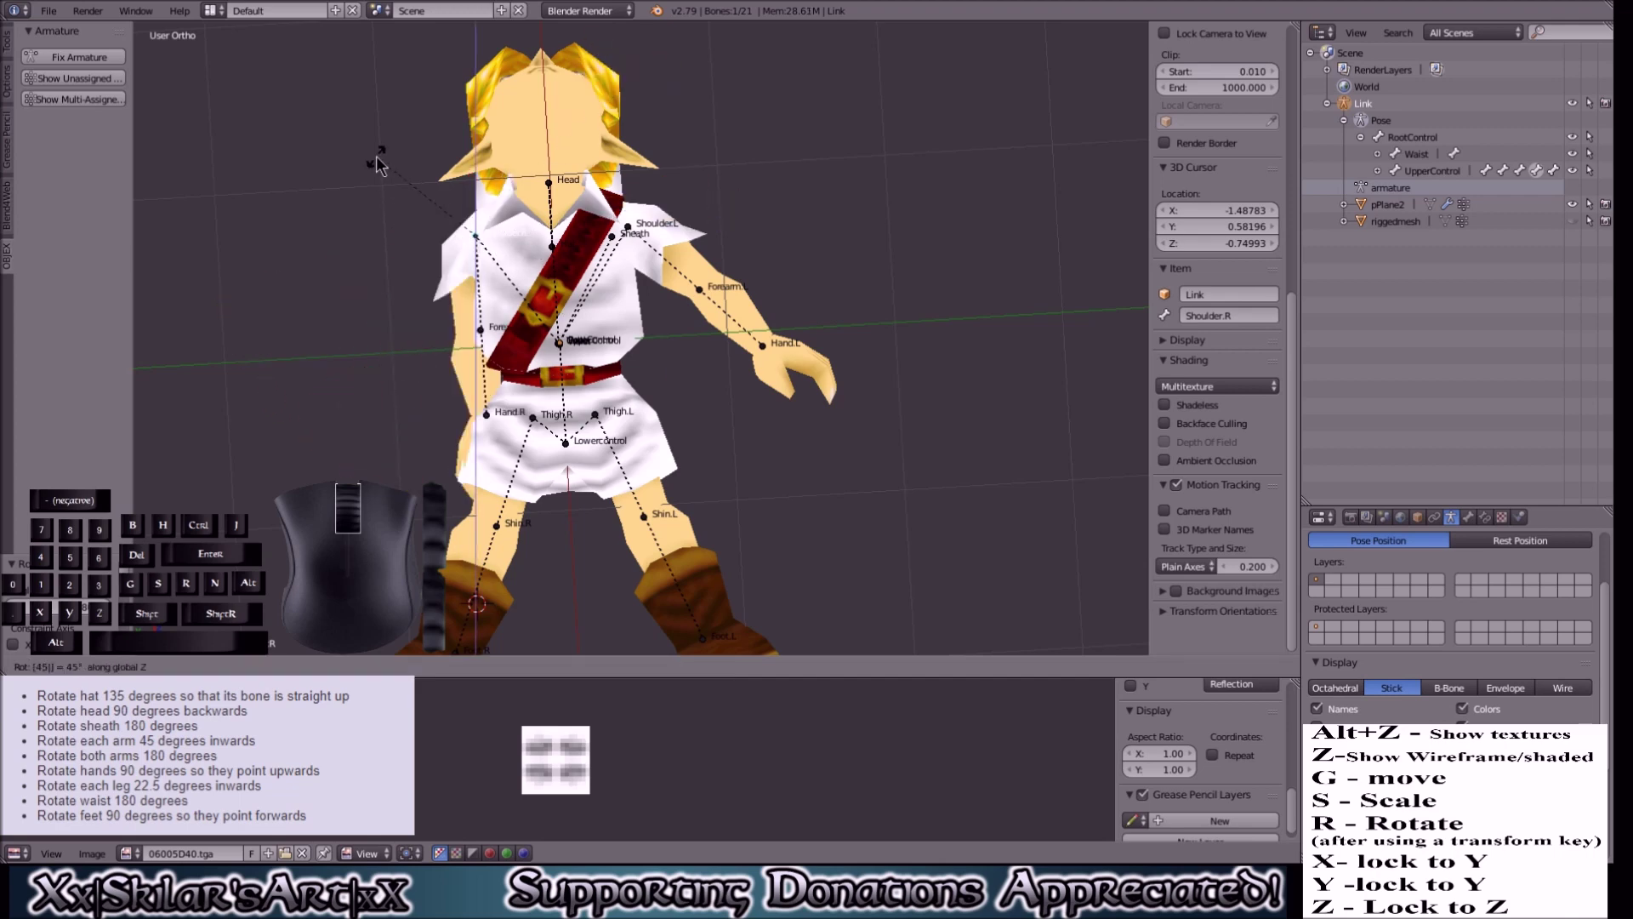
key("Return")
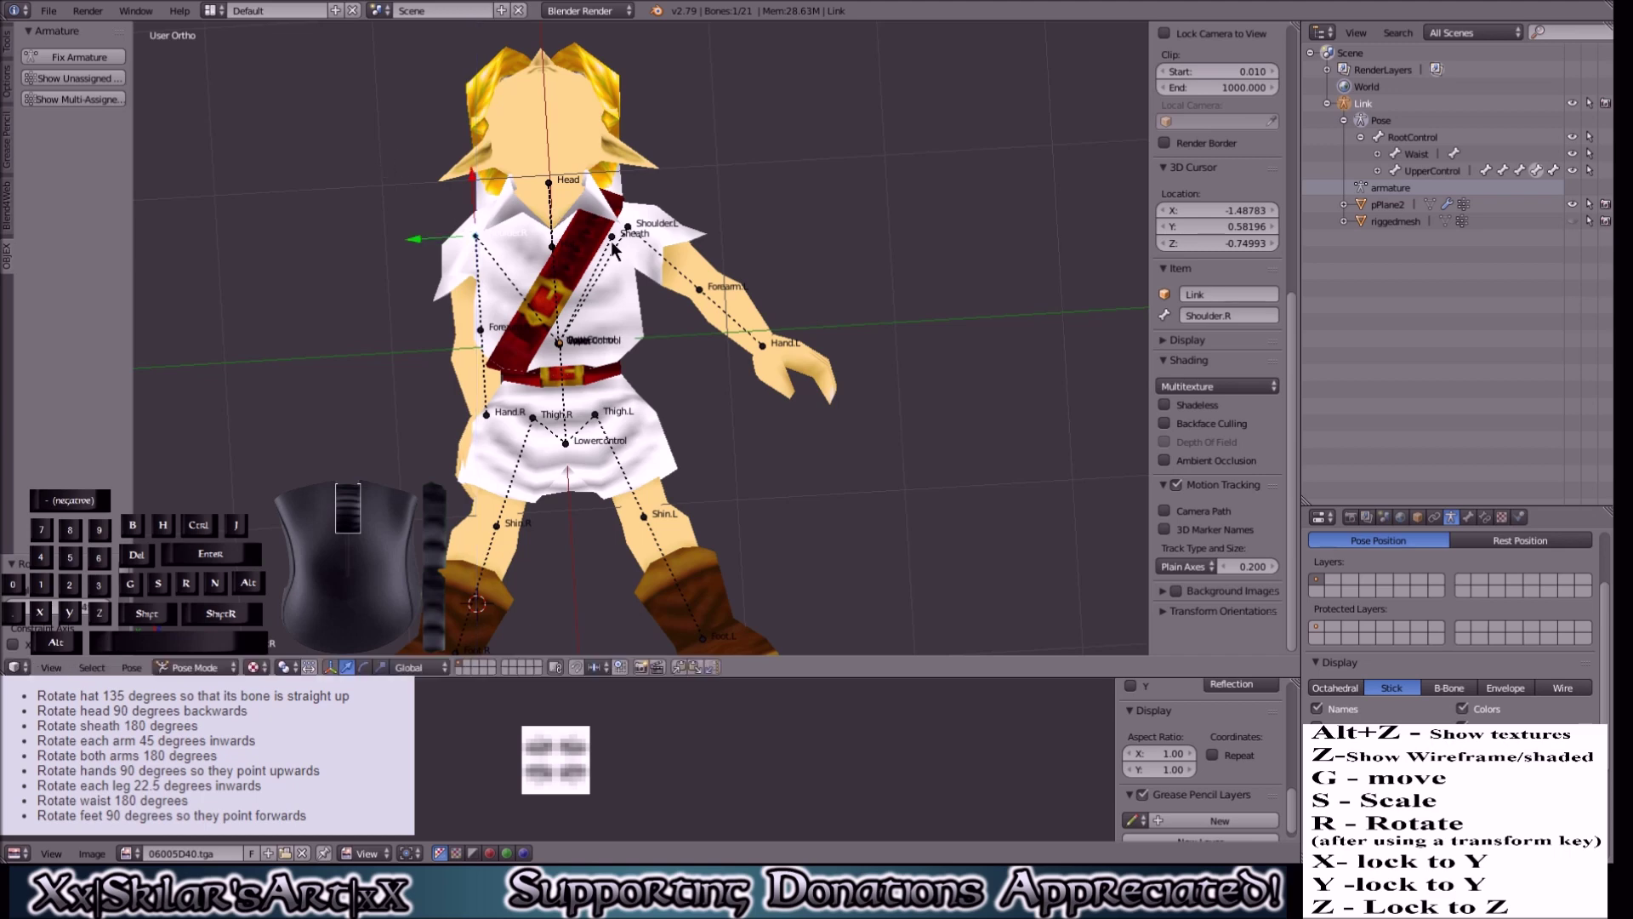
Step: Rotate the Shoulder.L bone inward by 45 degrees in the current view without an axis lock
right_click(631, 231)
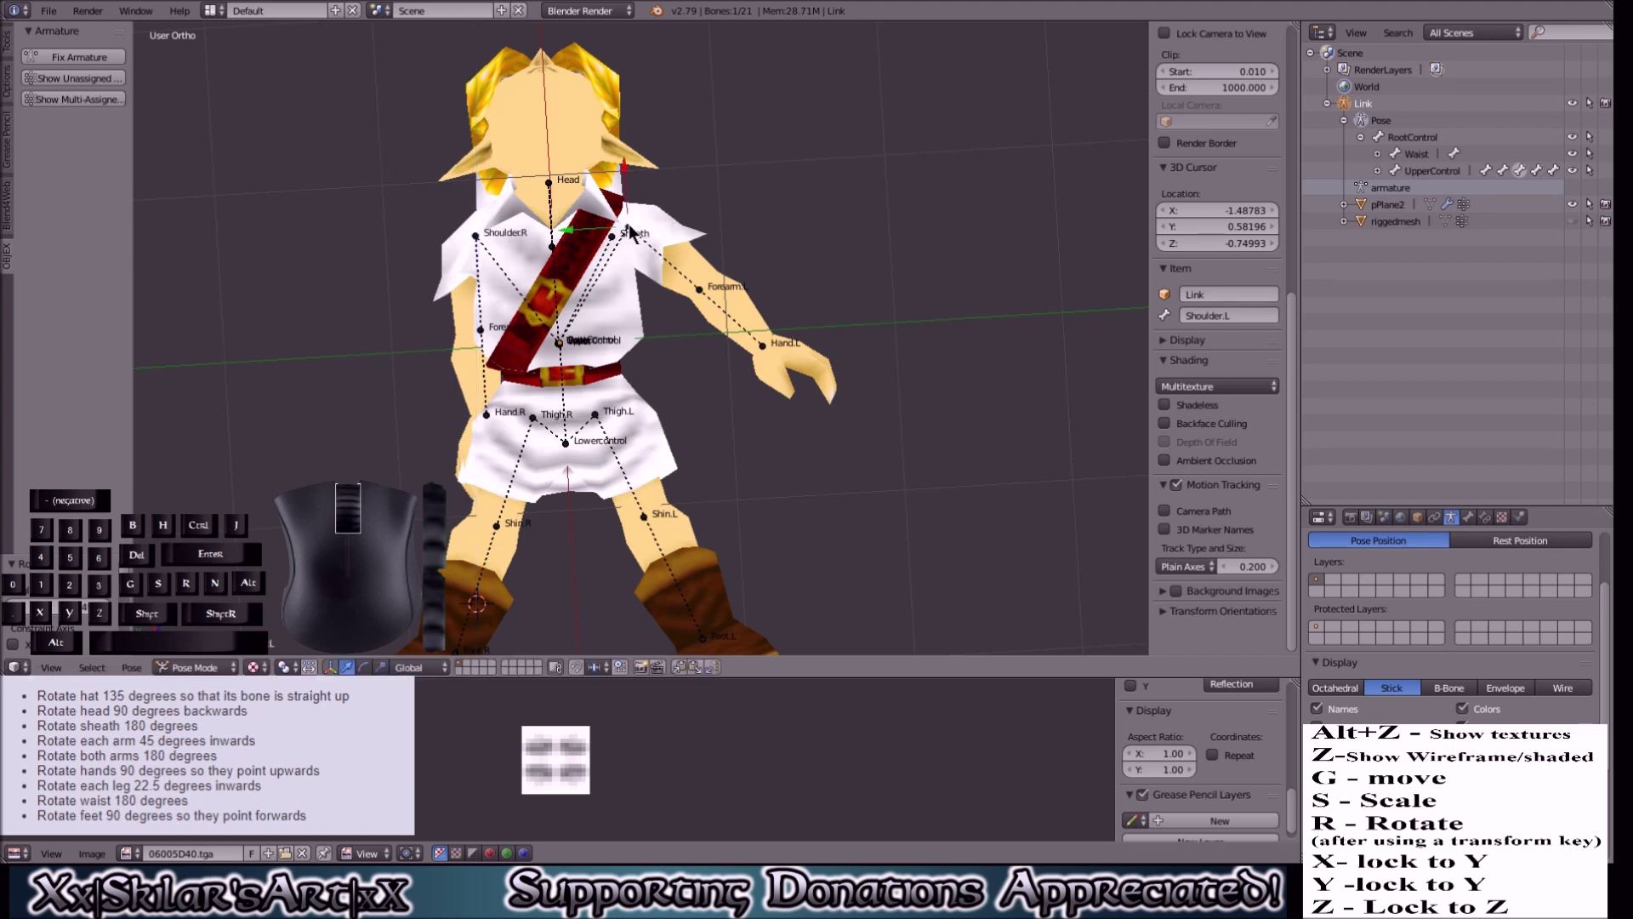
key("r")
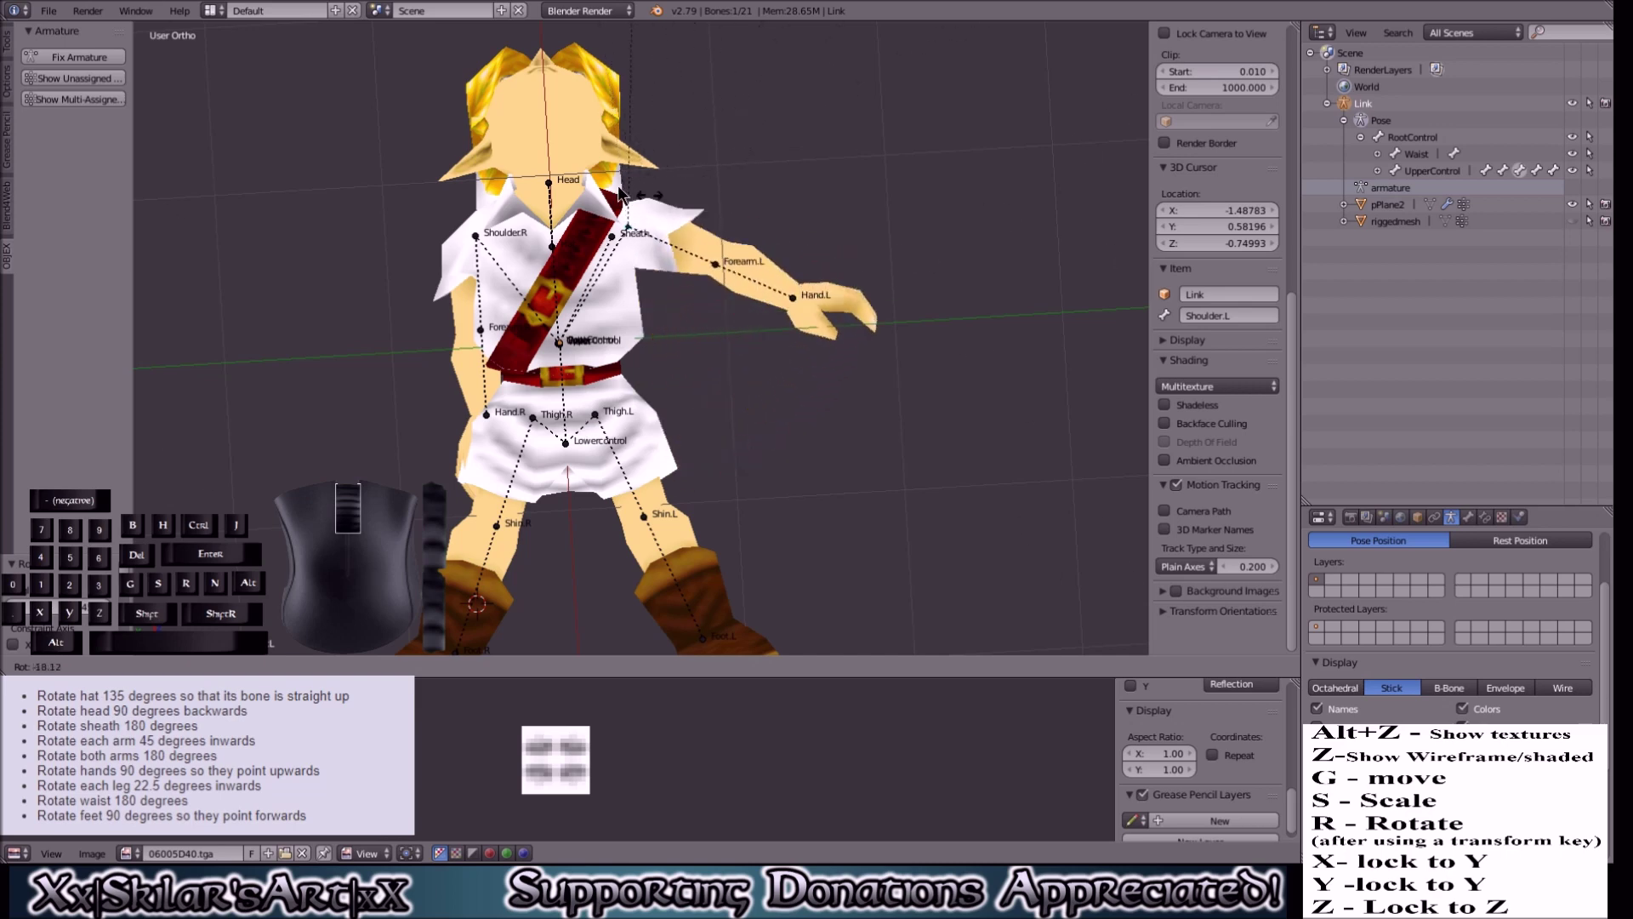
type("45")
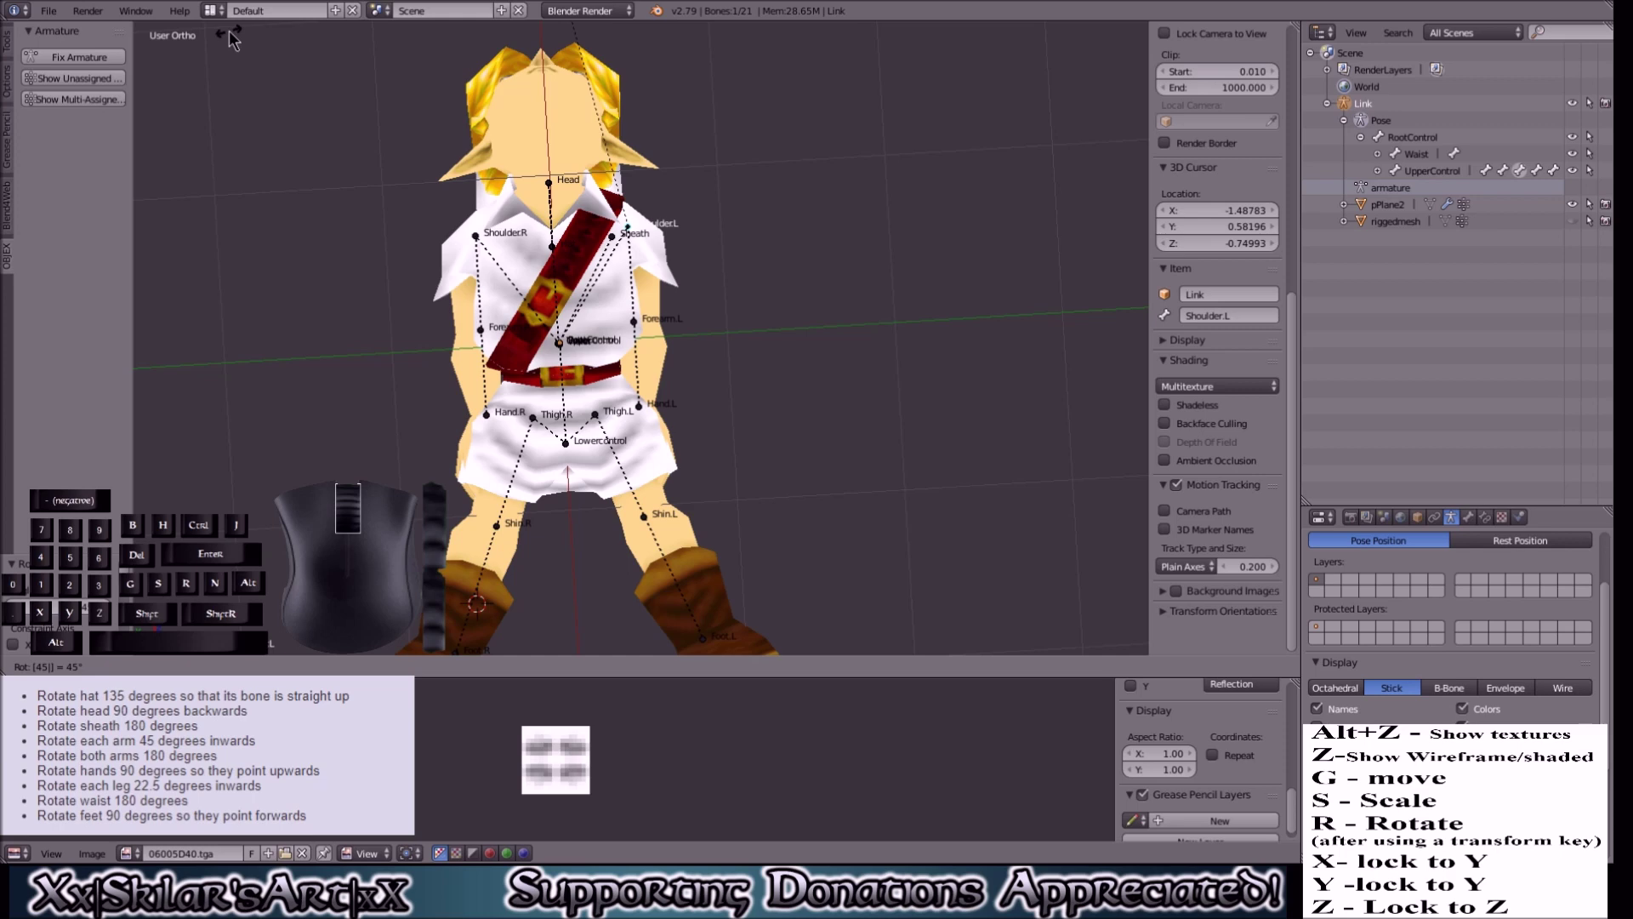
key("Return")
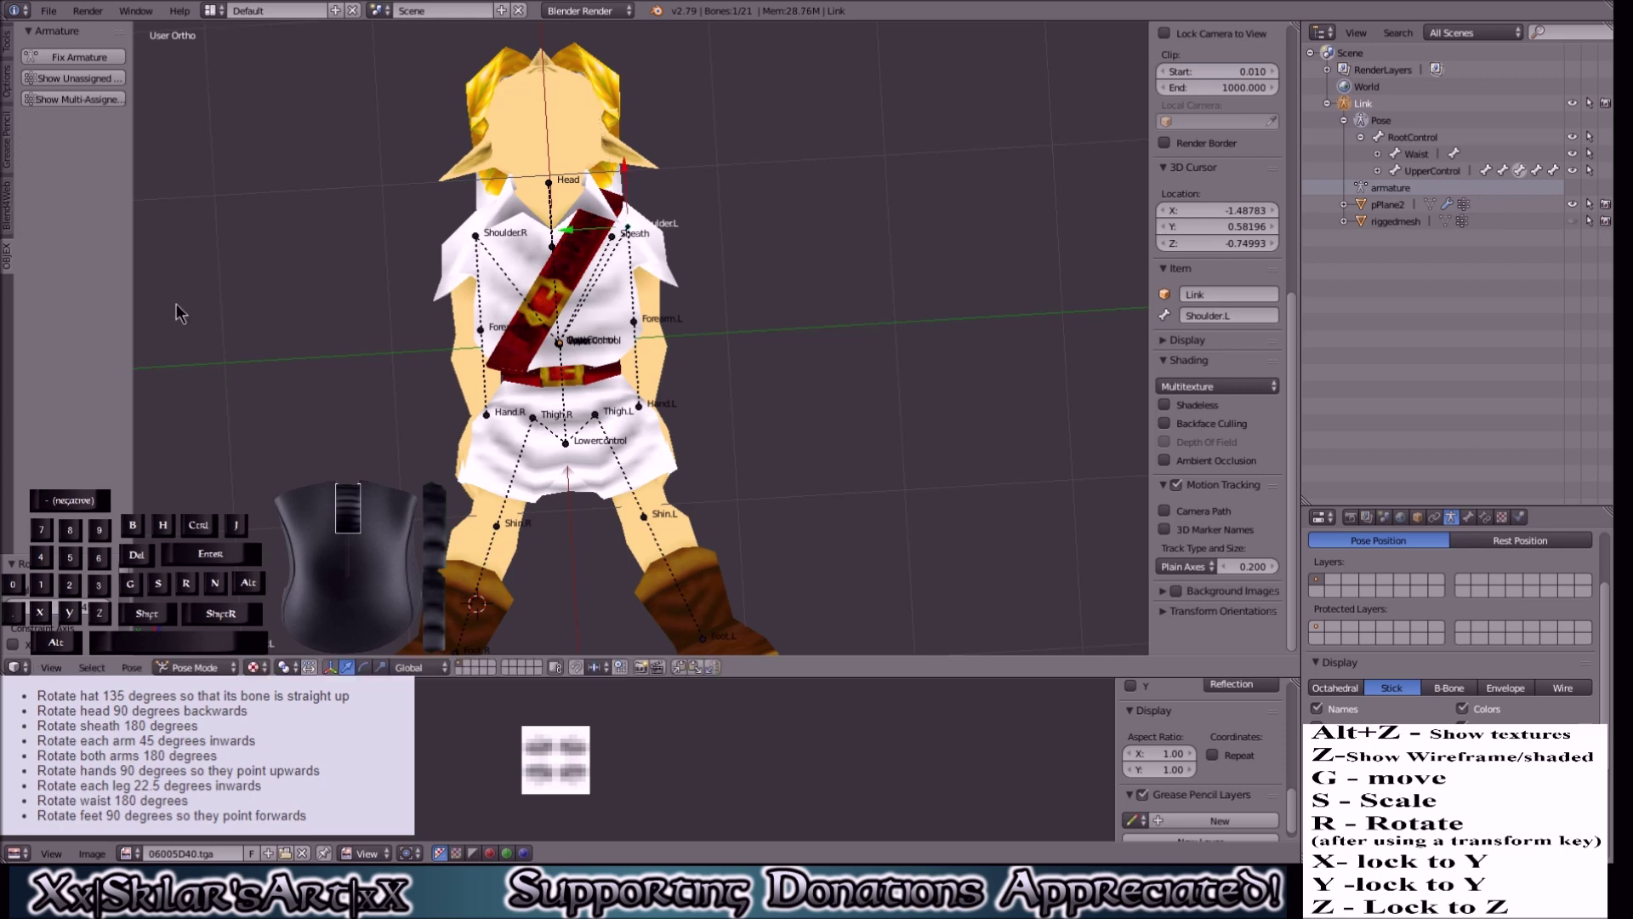
Step: Rotate the Thigh.R bone inward by -22.5 degrees in the current view without an axis lock
scroll(572, 395, "down", 4)
middle_click_drag(735, 415, 754, 354, "shift")
scroll(768, 334, "up", 3)
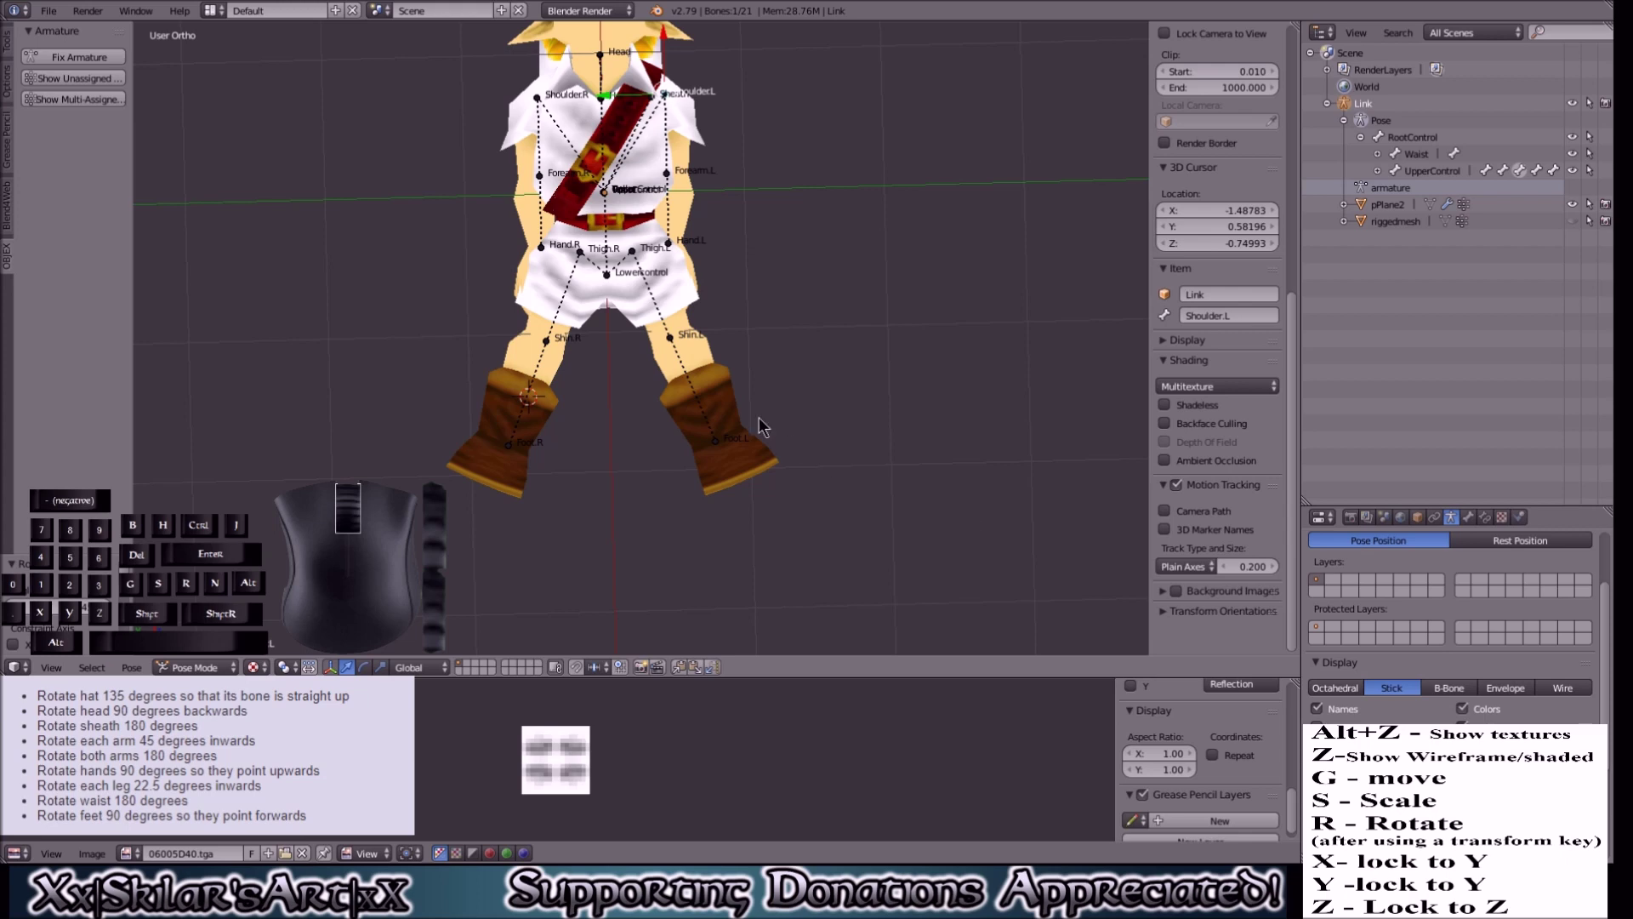
right_click(577, 254)
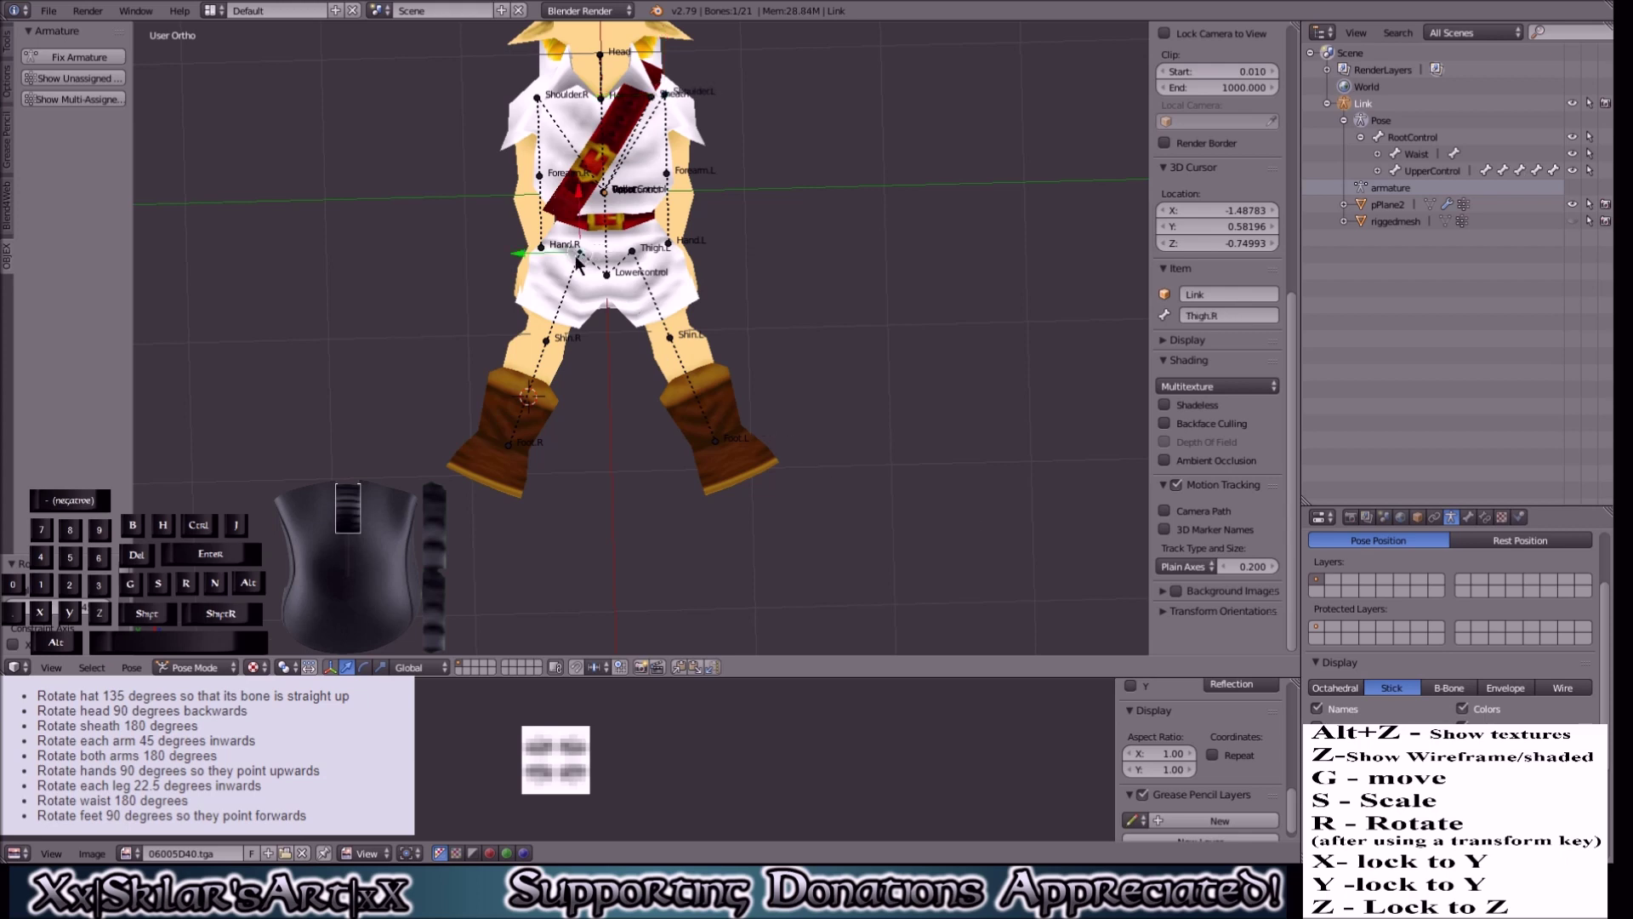
key("r")
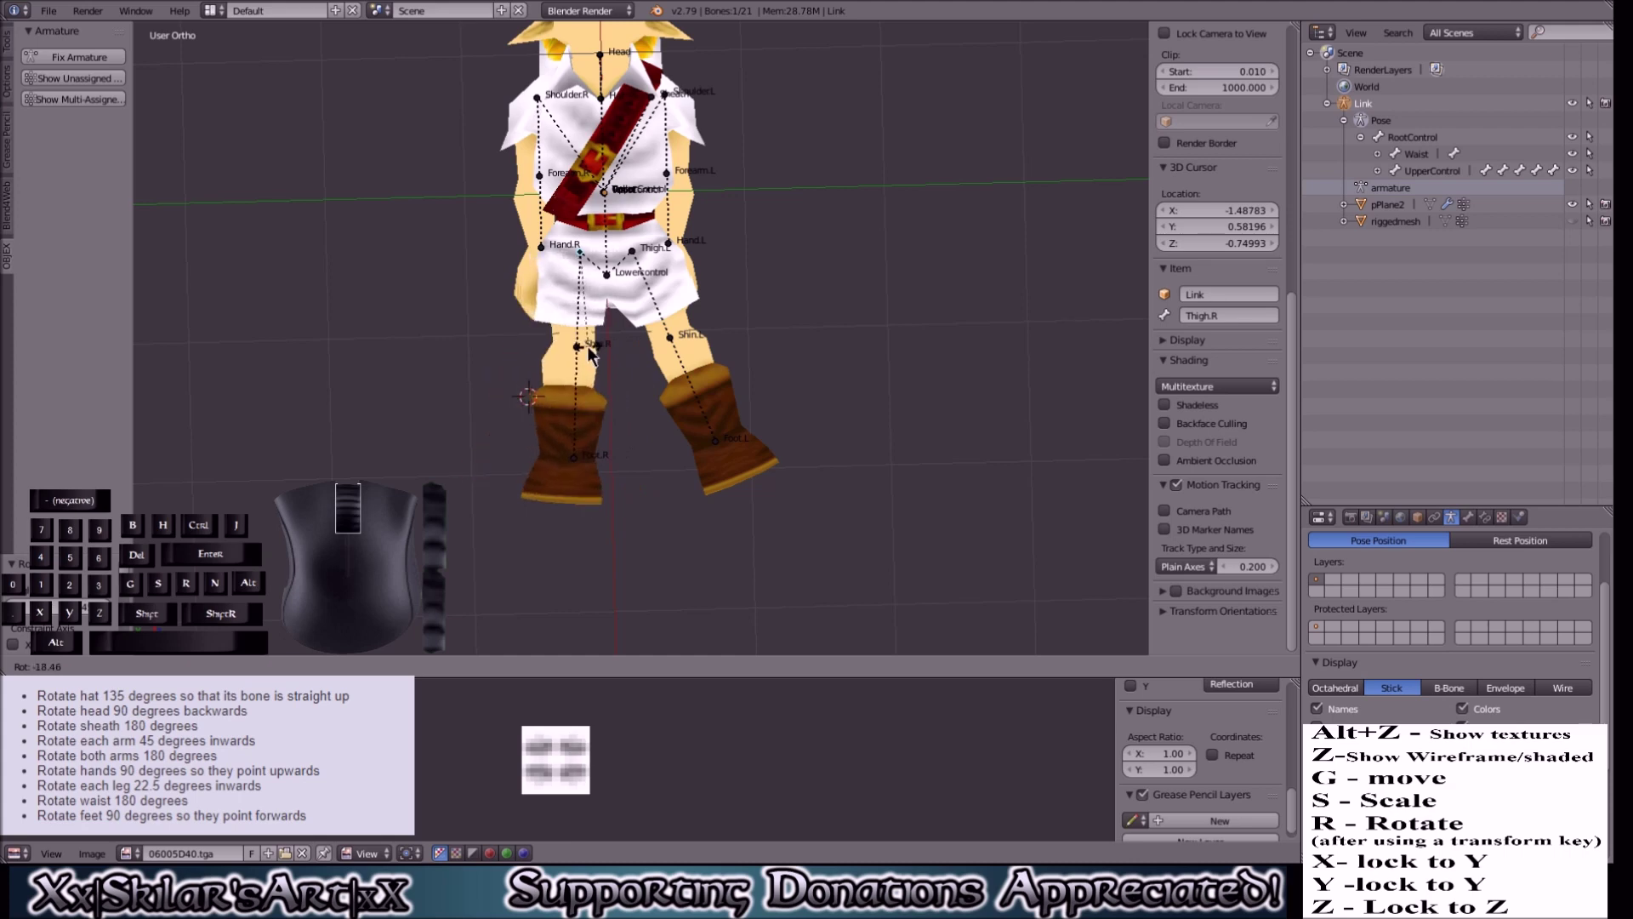
type("22")
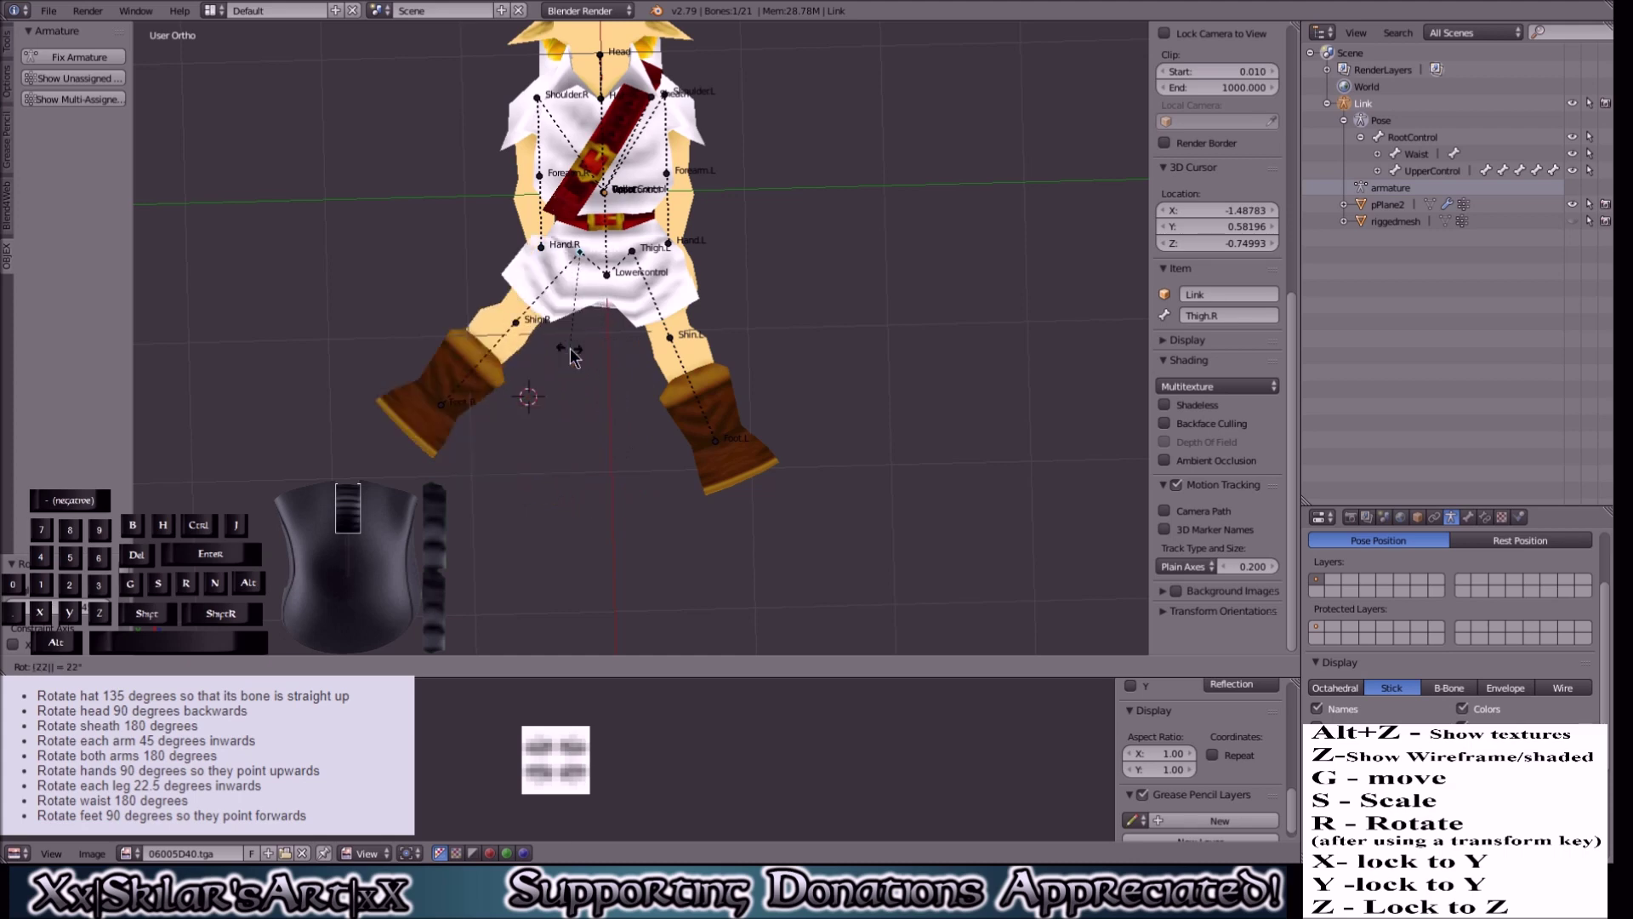
type(".5")
key("minus")
key("Return")
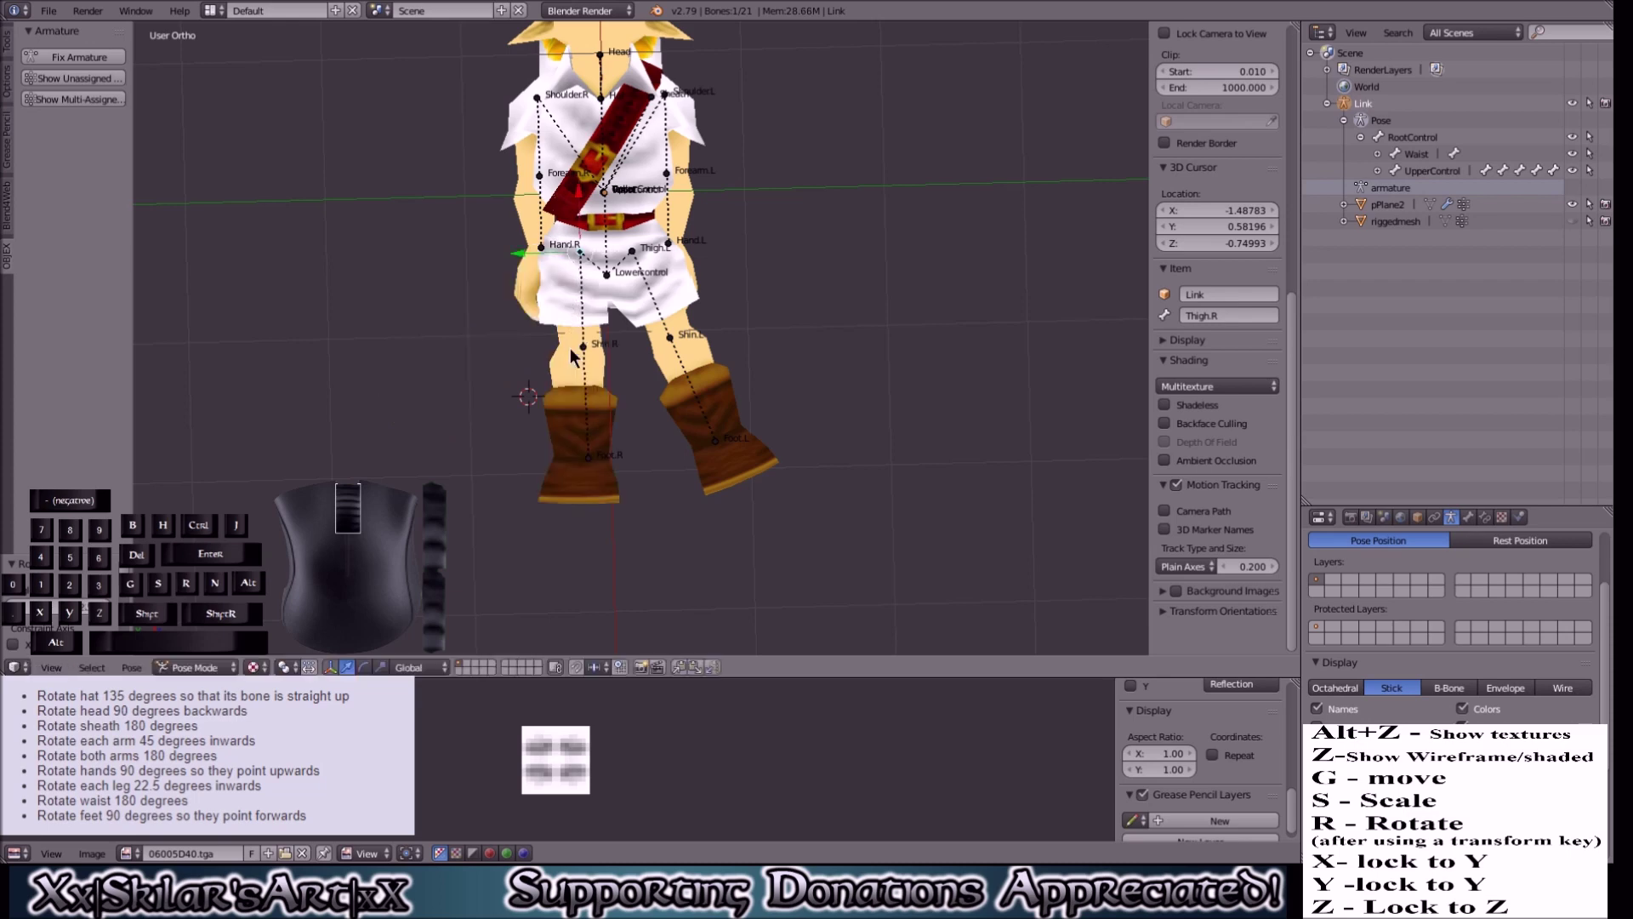
Step: Rotate the Thigh.L bone inward by 22 degrees in the current view without an axis lock
right_click(633, 253)
type("r")
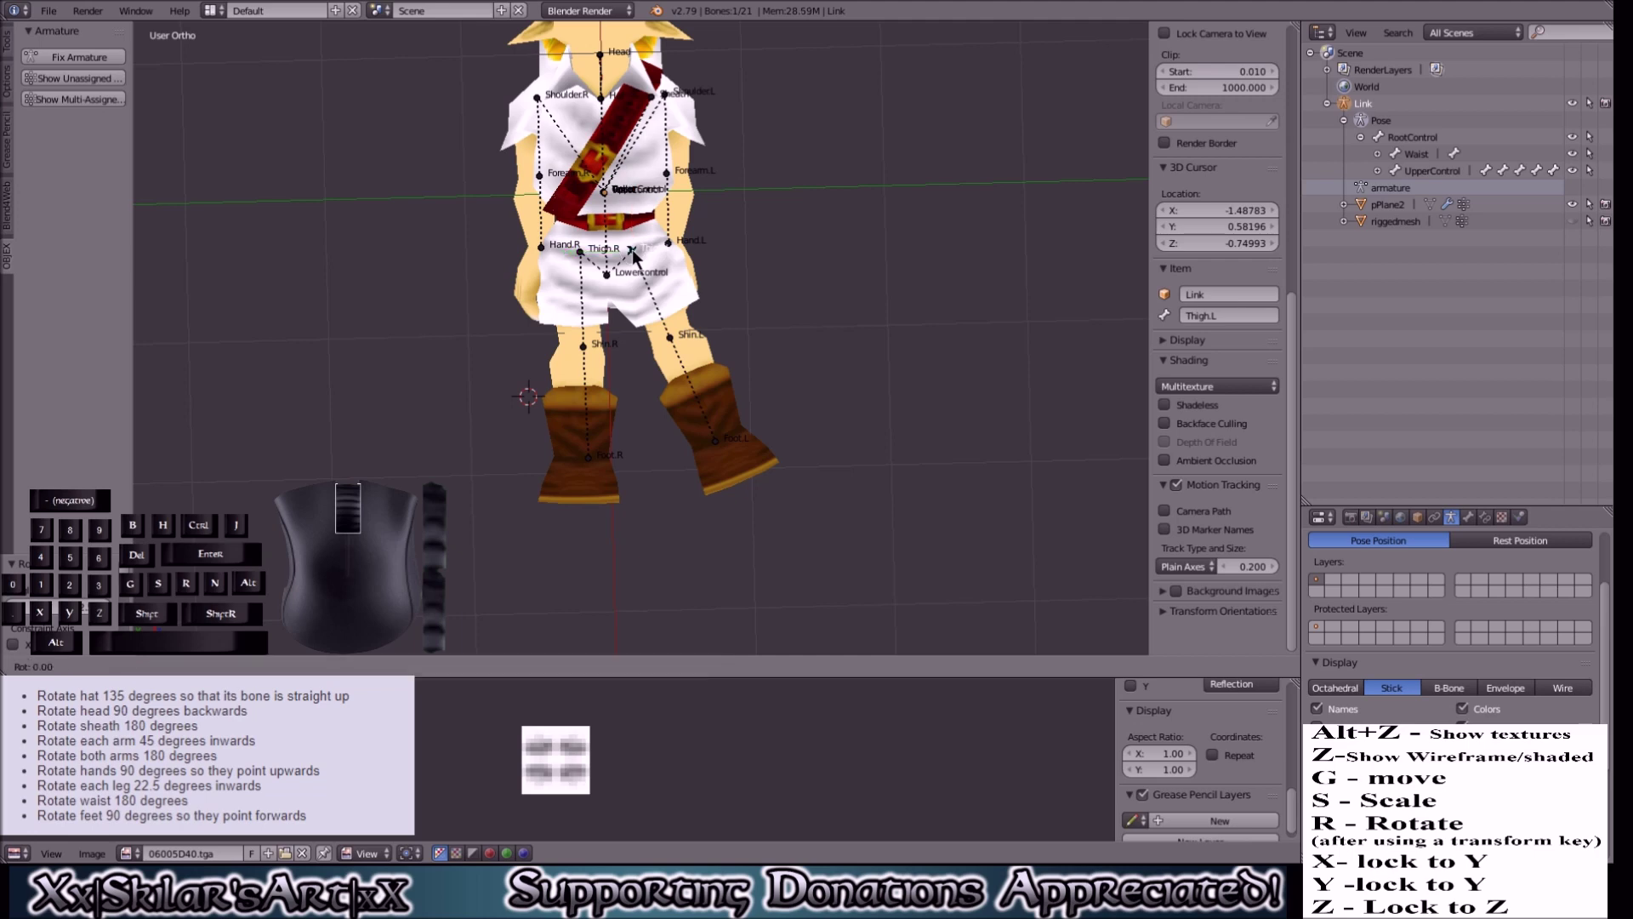
type("22")
key("Return")
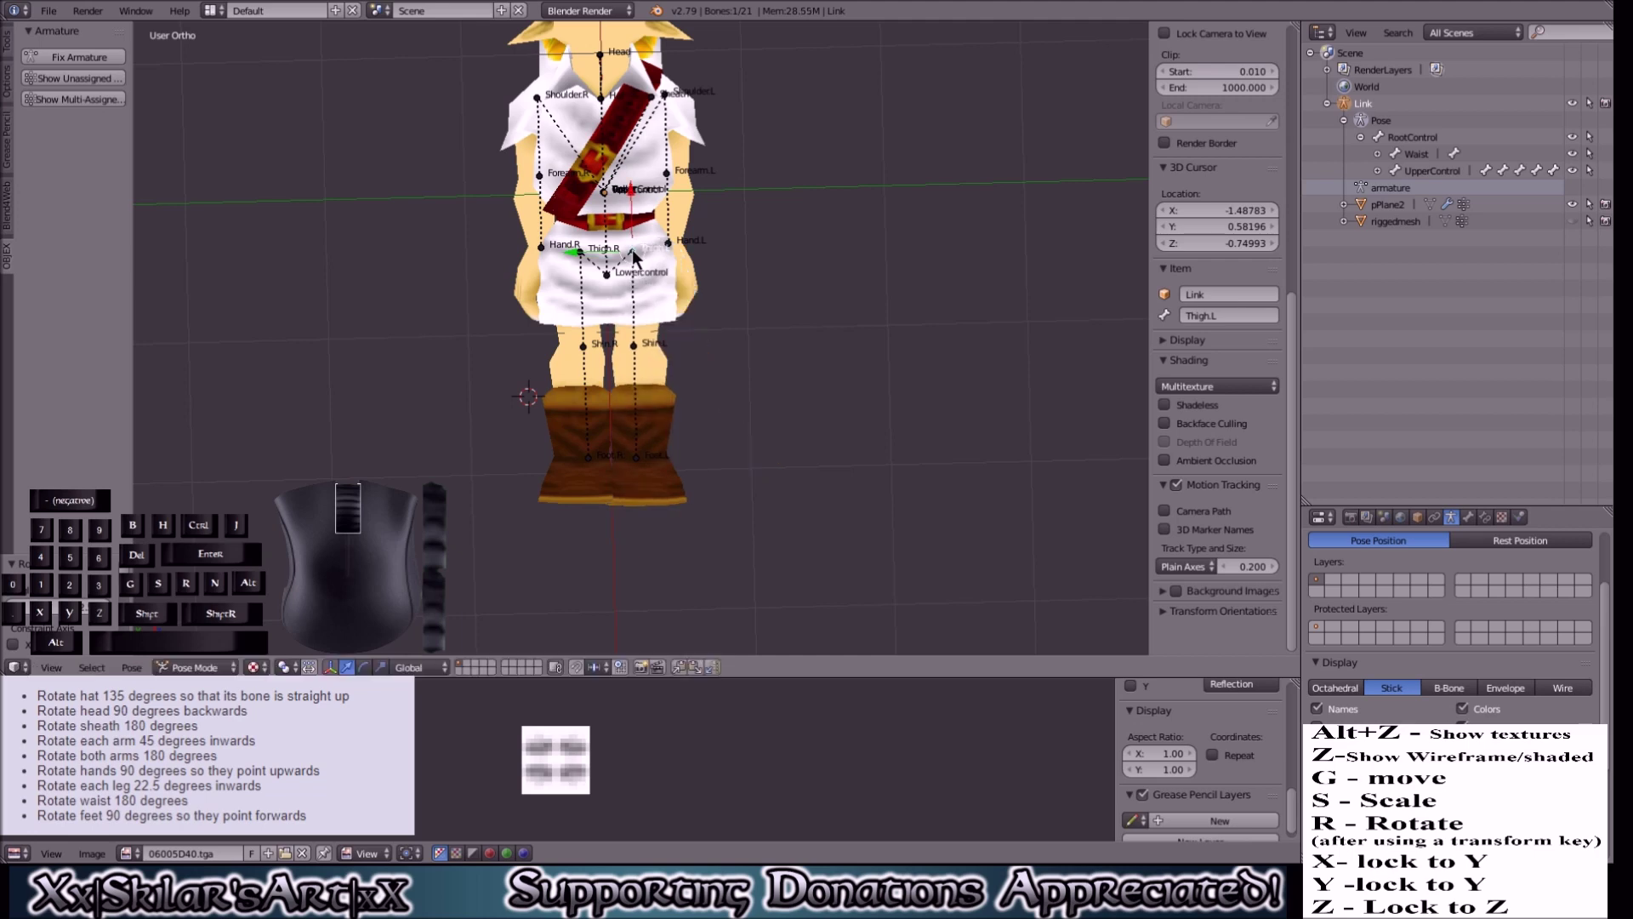
Step: Rotate the Shoulder.R and Shoulder.L bones together by 180 degrees about the global Y axis
middle_click_drag(784, 359, 718, 502, "shift")
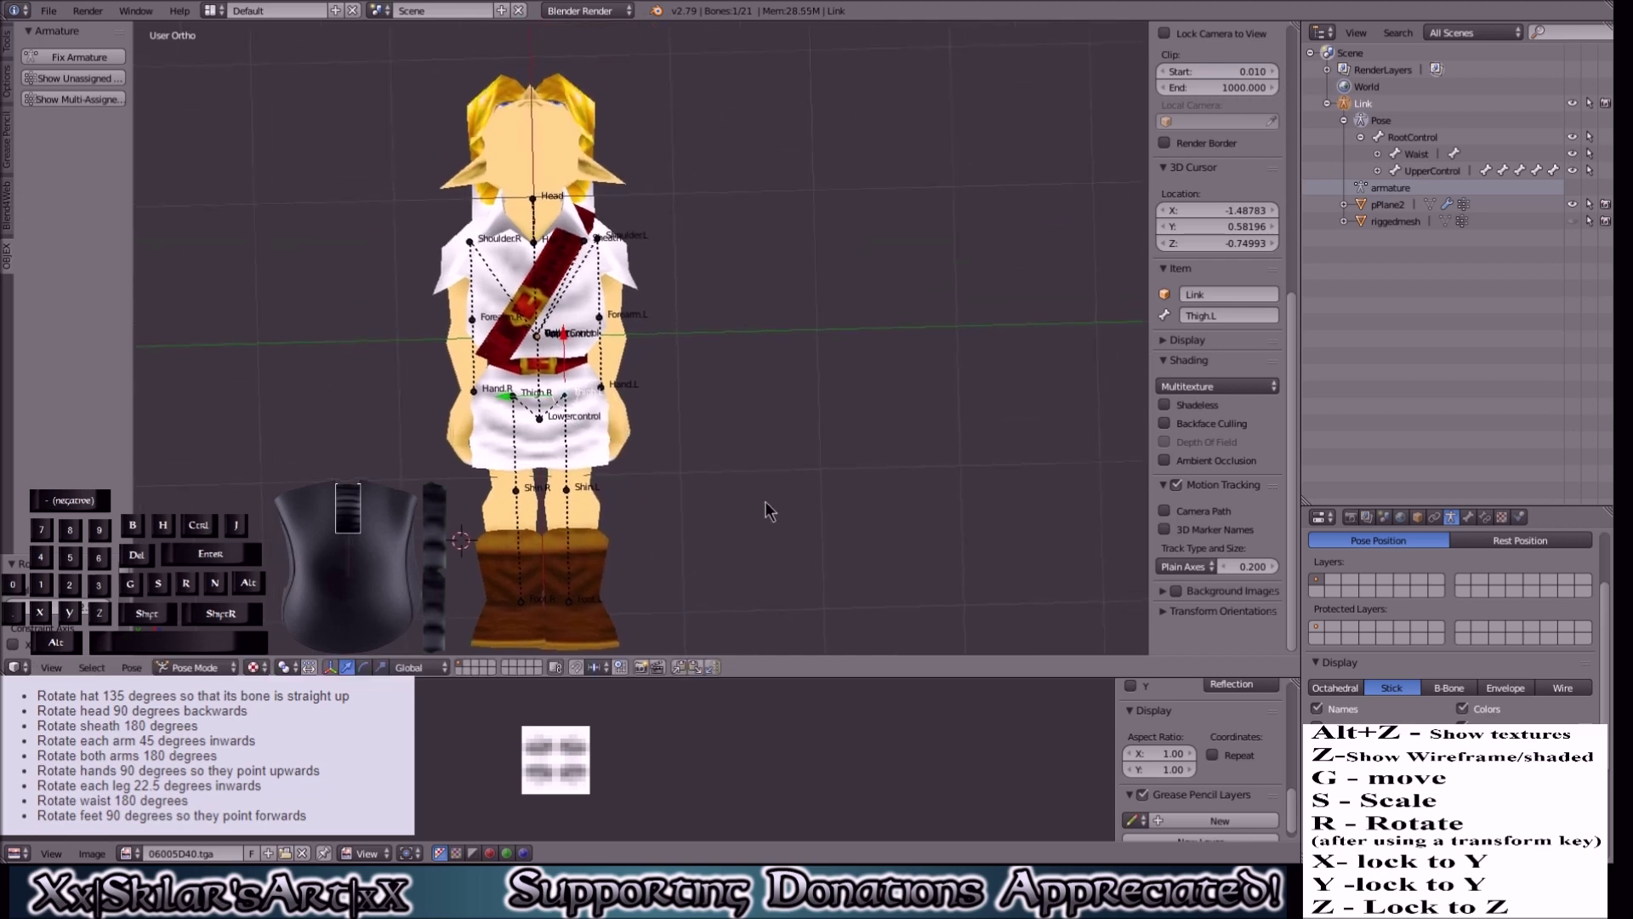
middle_click_drag(313, 483, 733, 457)
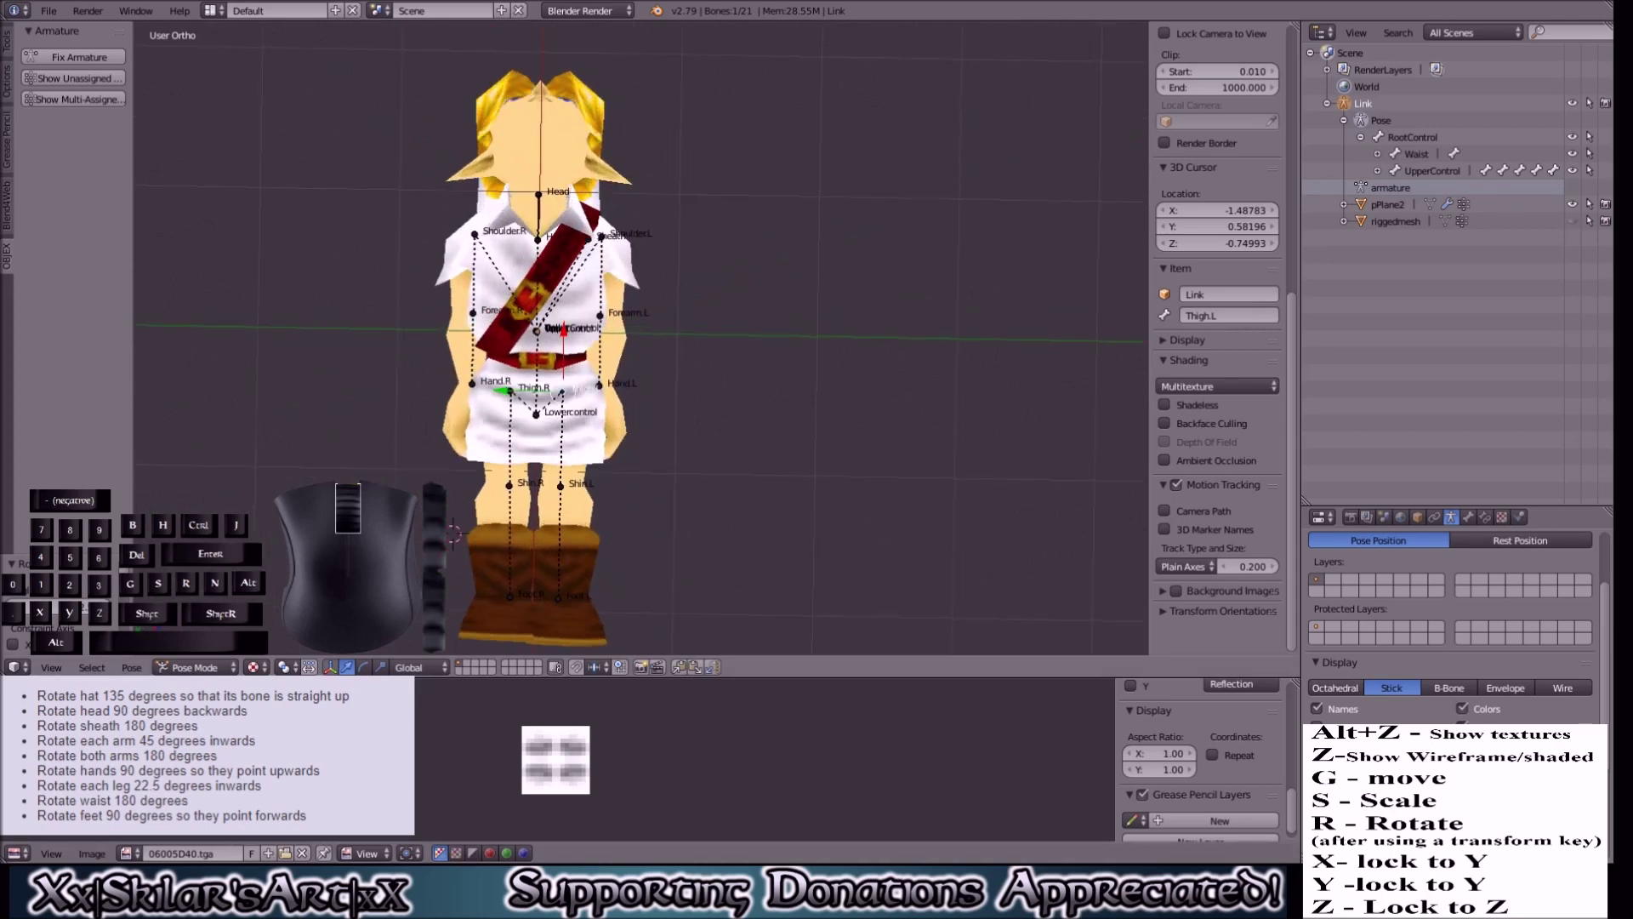
right_click(614, 238)
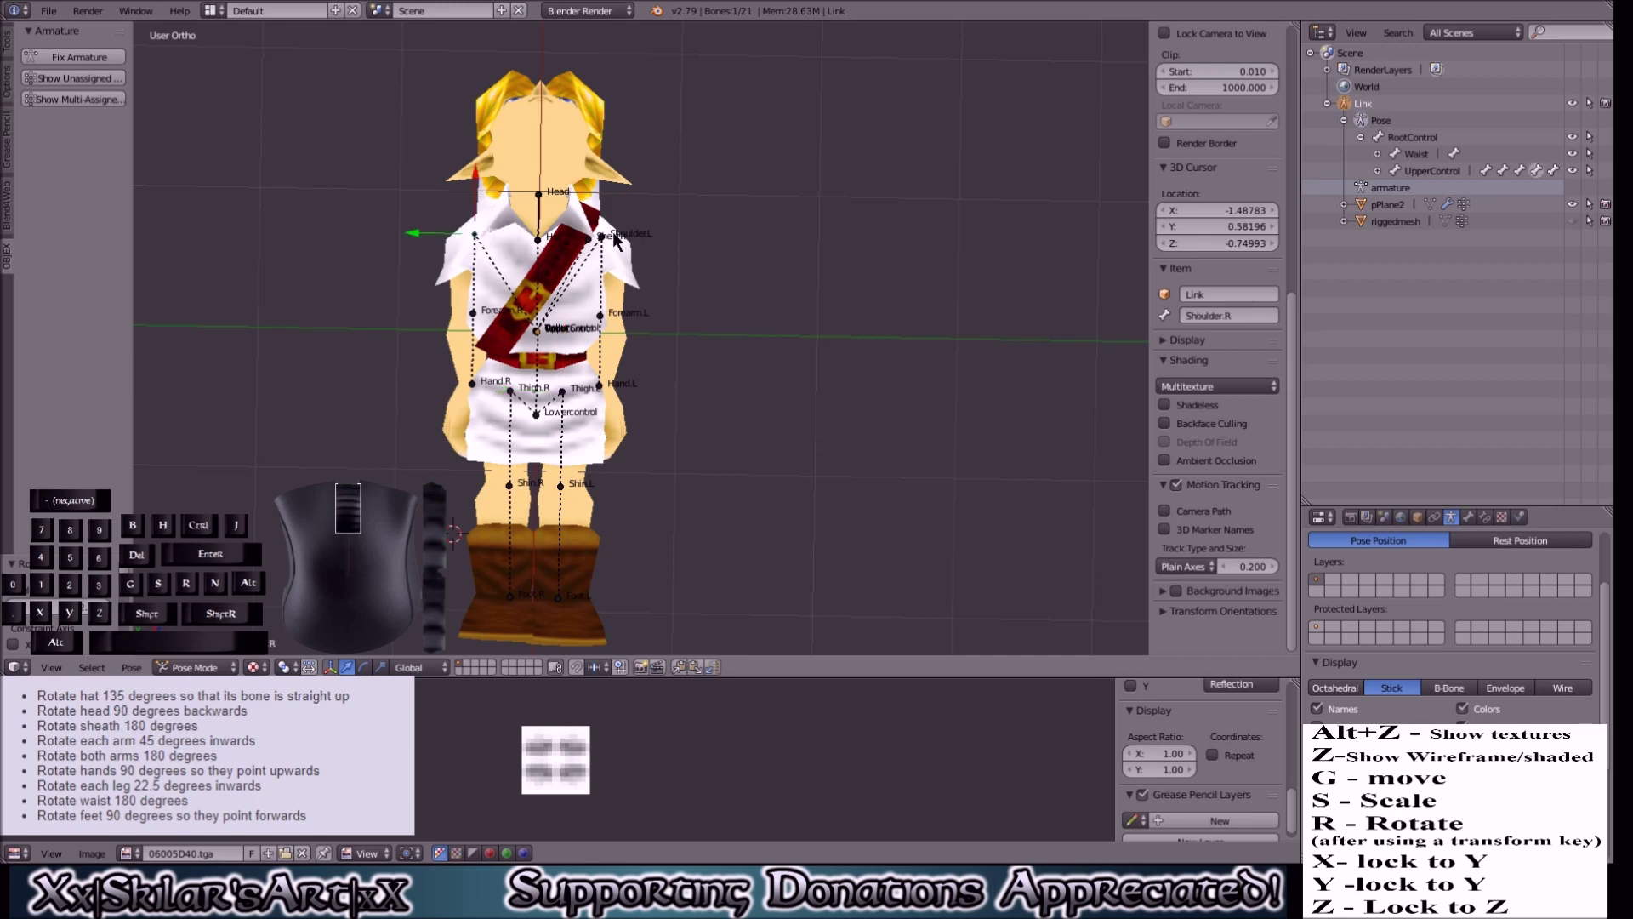
middle_click_drag(614, 239, 708, 234)
right_click(689, 236, "shift")
type("r")
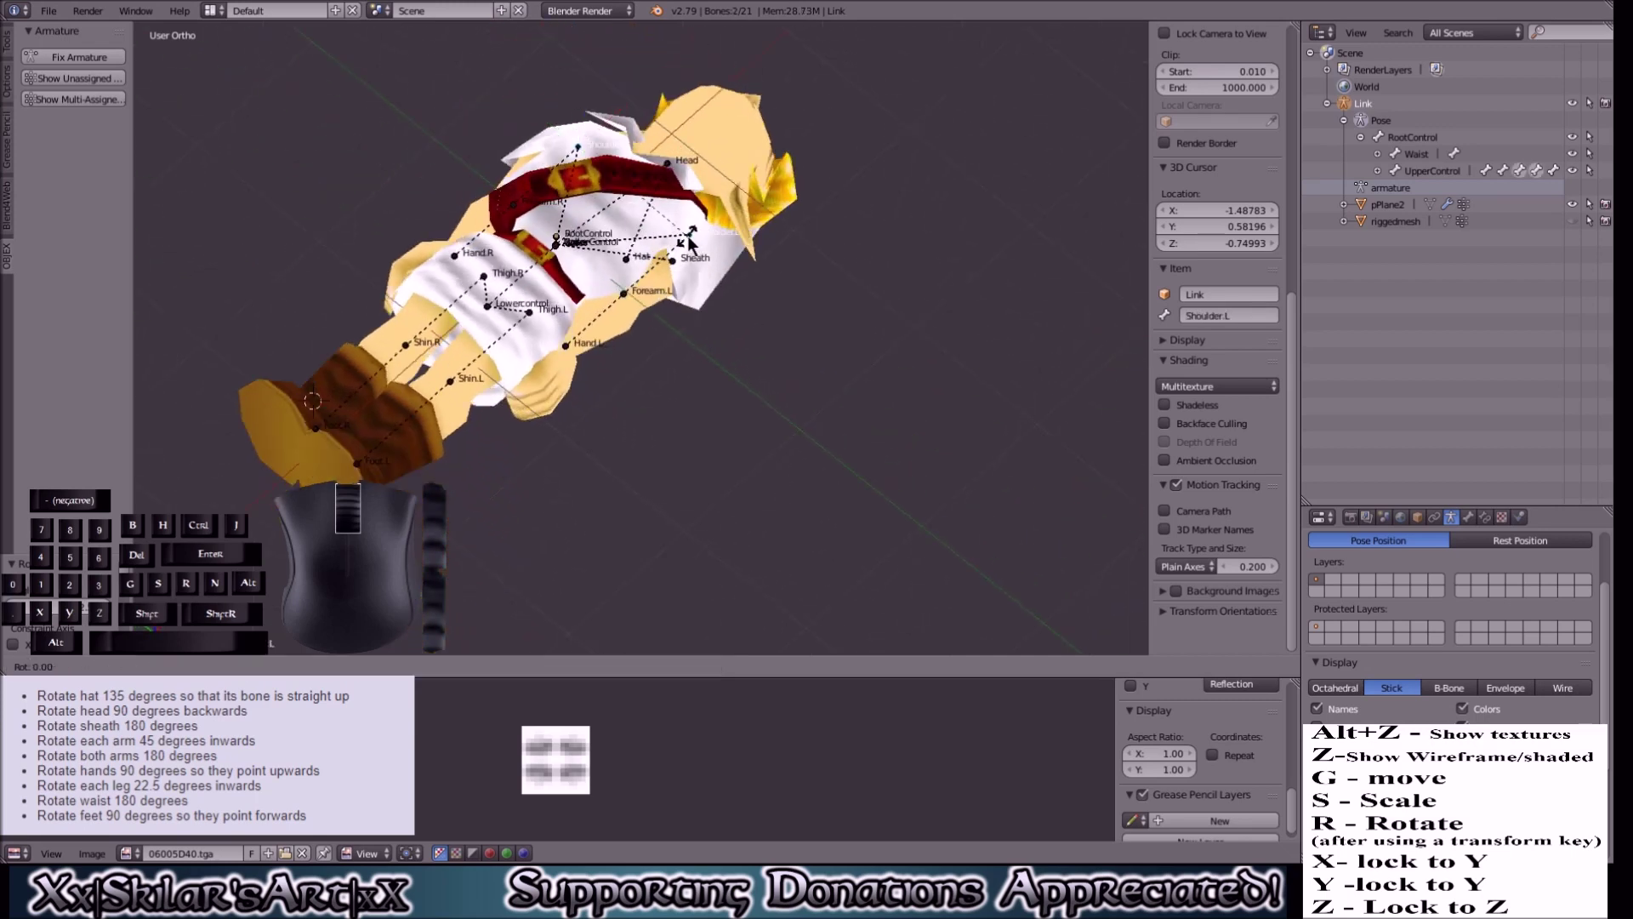
type("y18")
type("0")
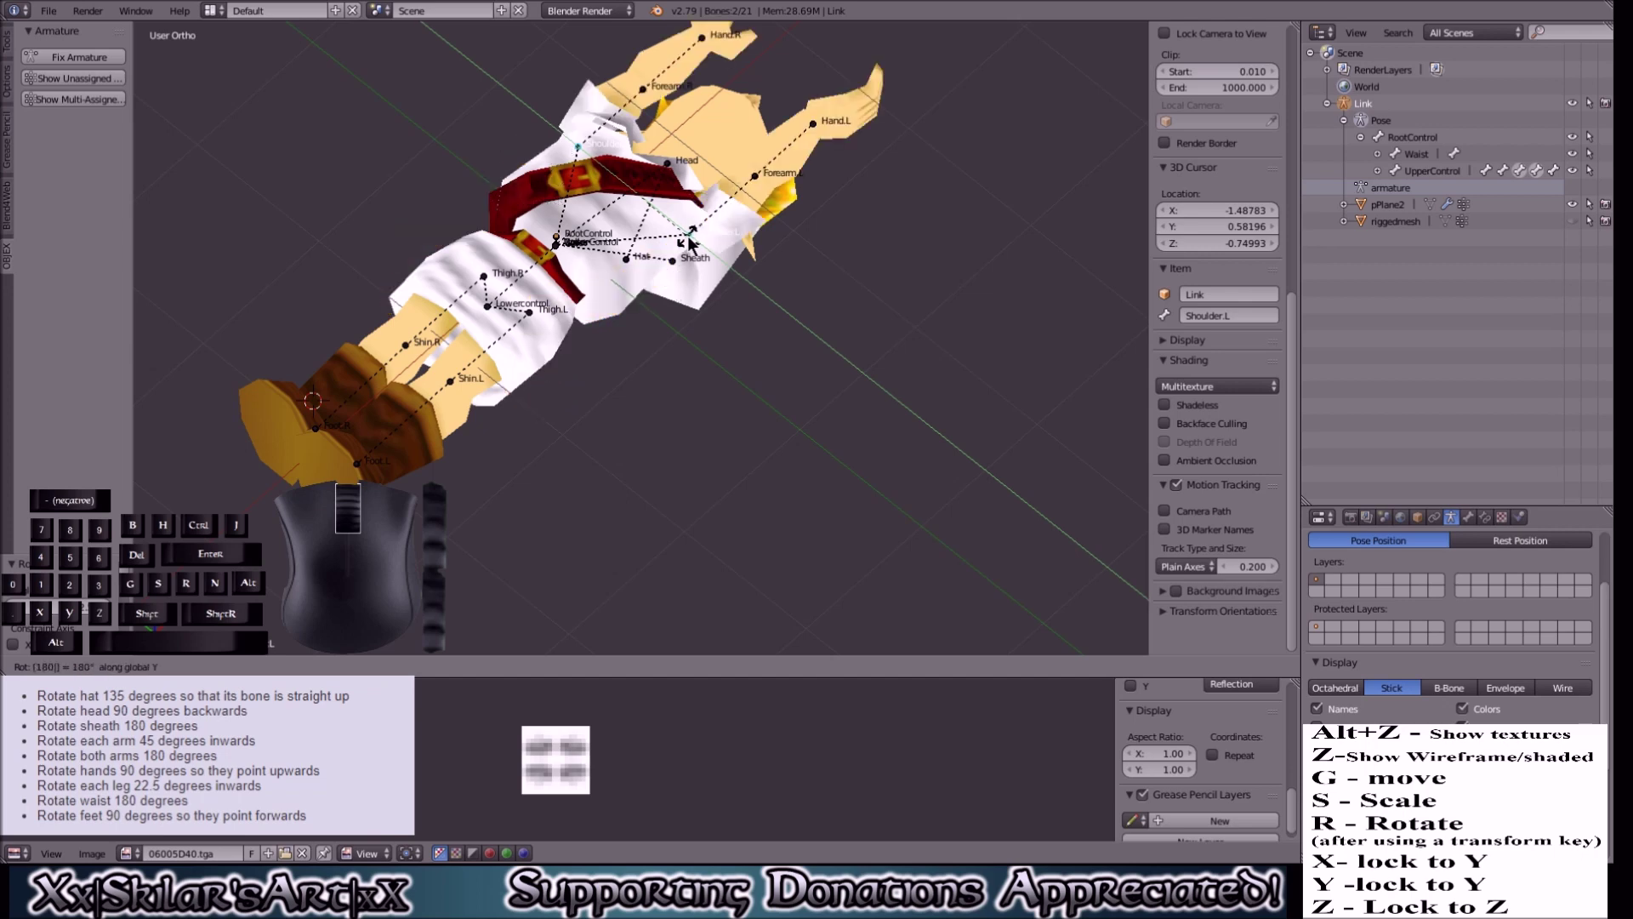
key("Return")
Step: Select the Hand.R and Hand.L bones together
mouse_move(565, 294)
middle_mouse_down()
mouse_move(571, 277)
mouse_move(587, 289)
middle_mouse_up()
scroll(651, 340, "down", 4)
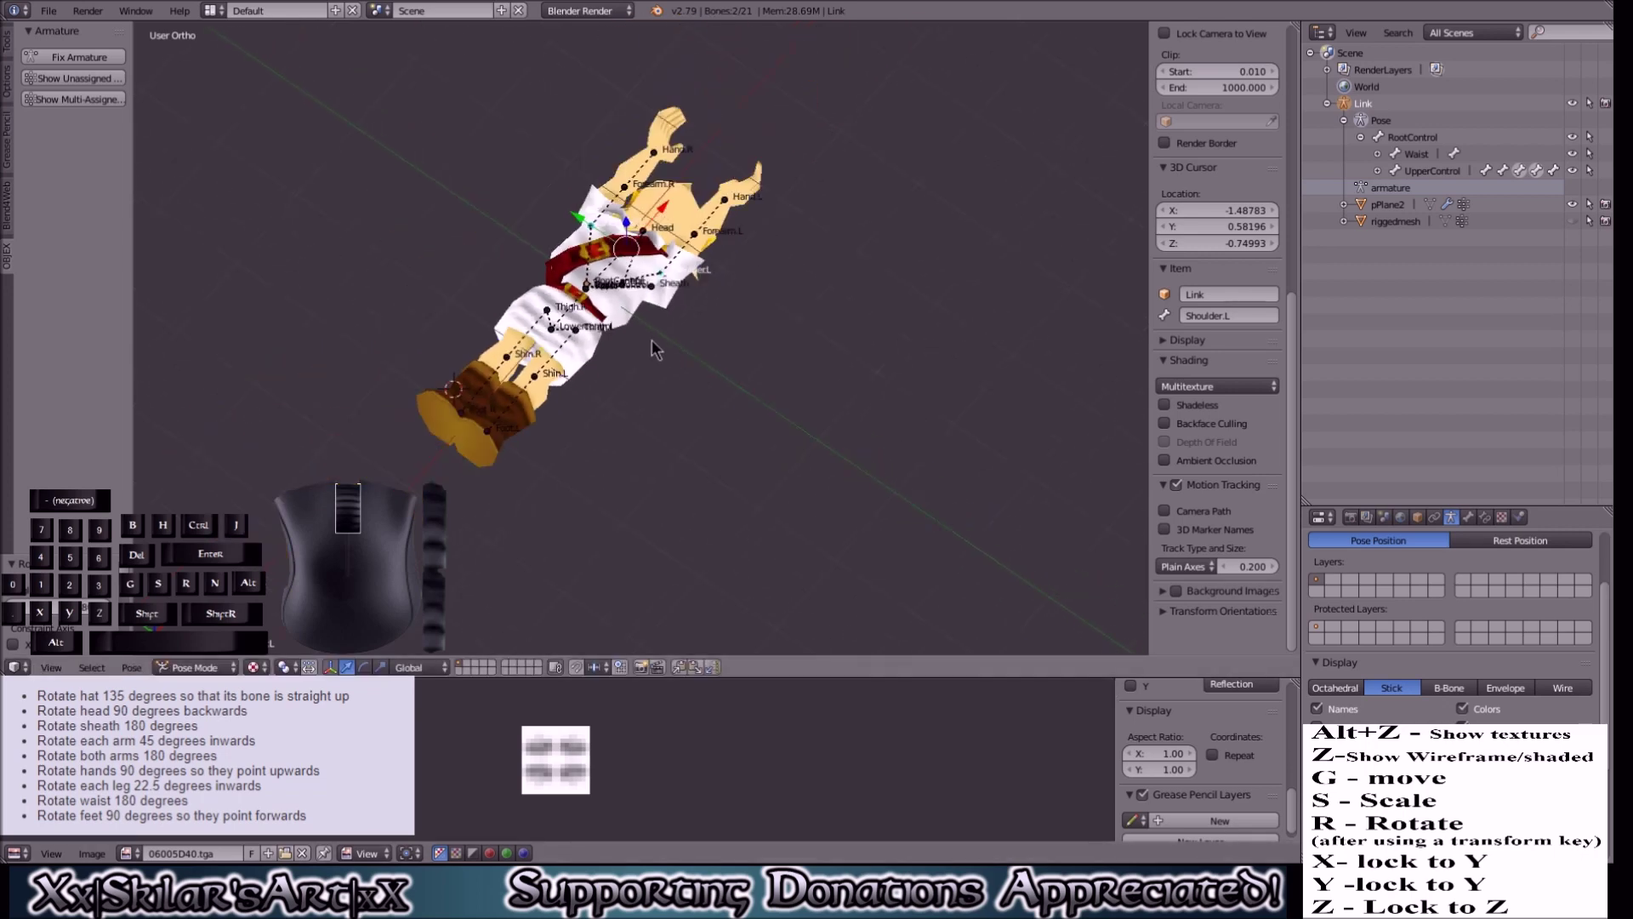
right_click(670, 158)
right_click(727, 201, "shift")
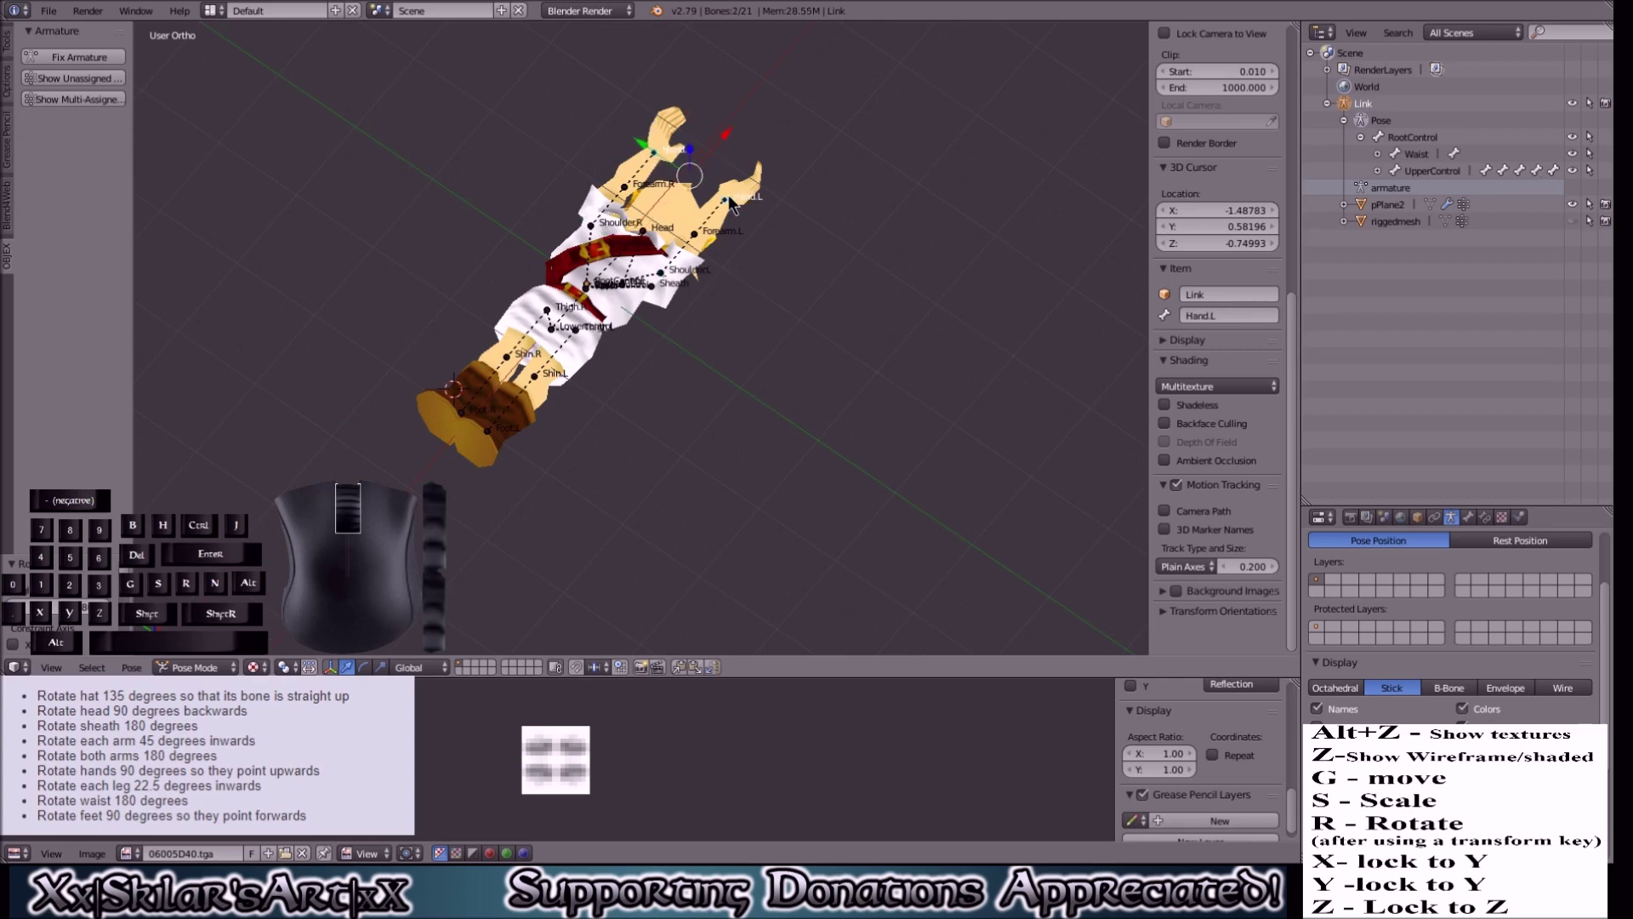
Step: Try rotating both hand bones by 90 degrees without an axis lock, and undo the rotation
type("r90")
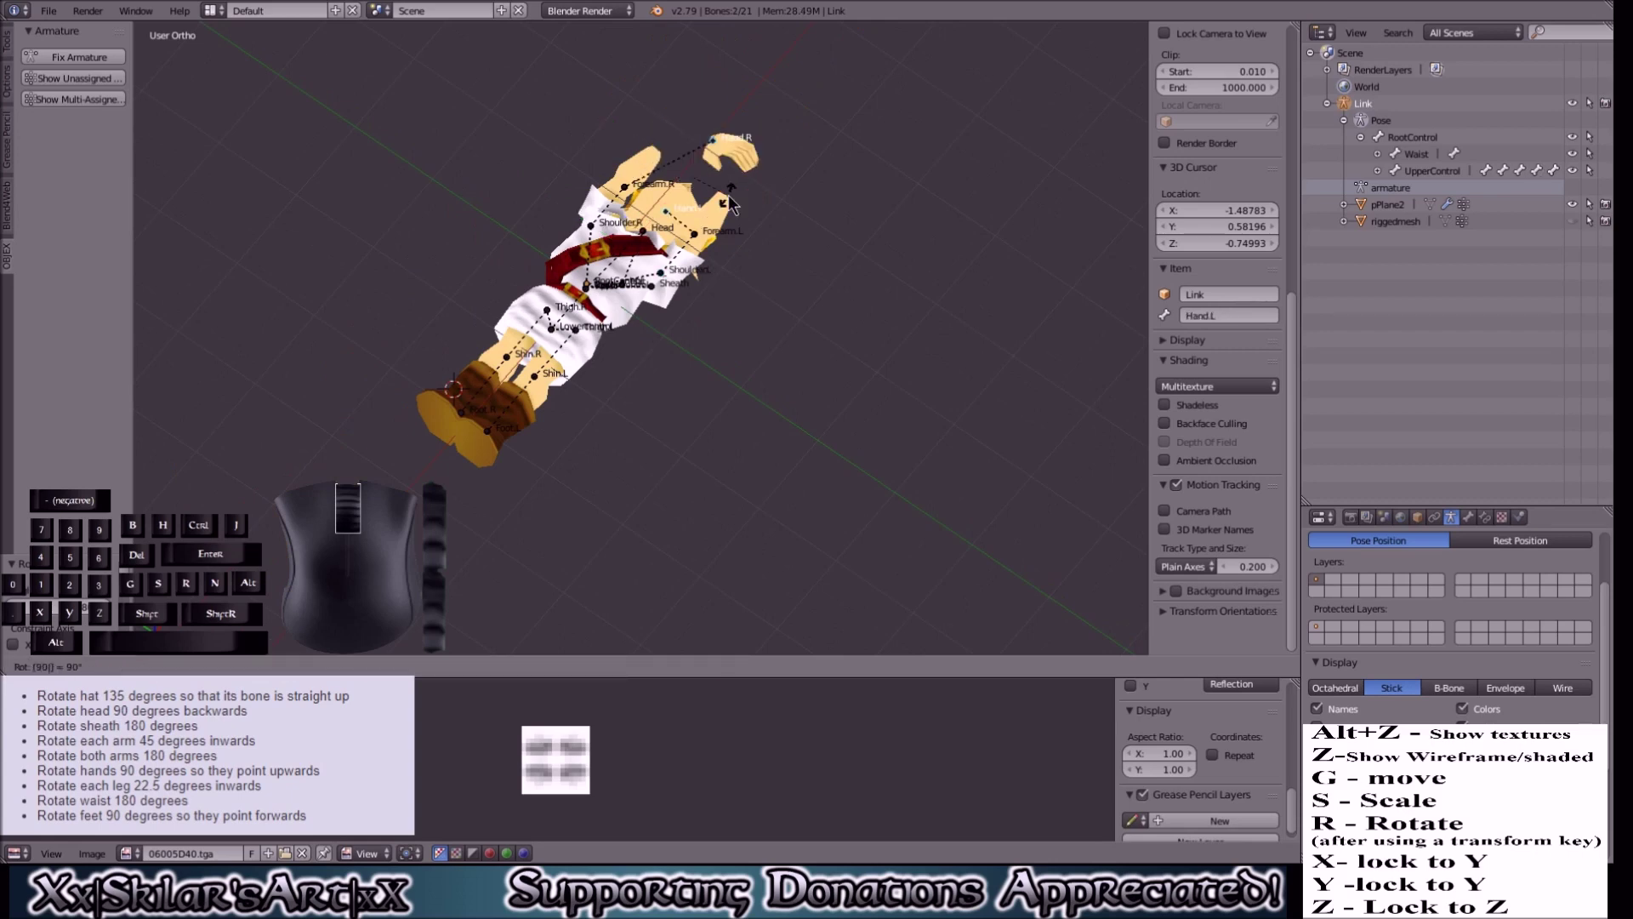
key("Return")
key("ctrl+z")
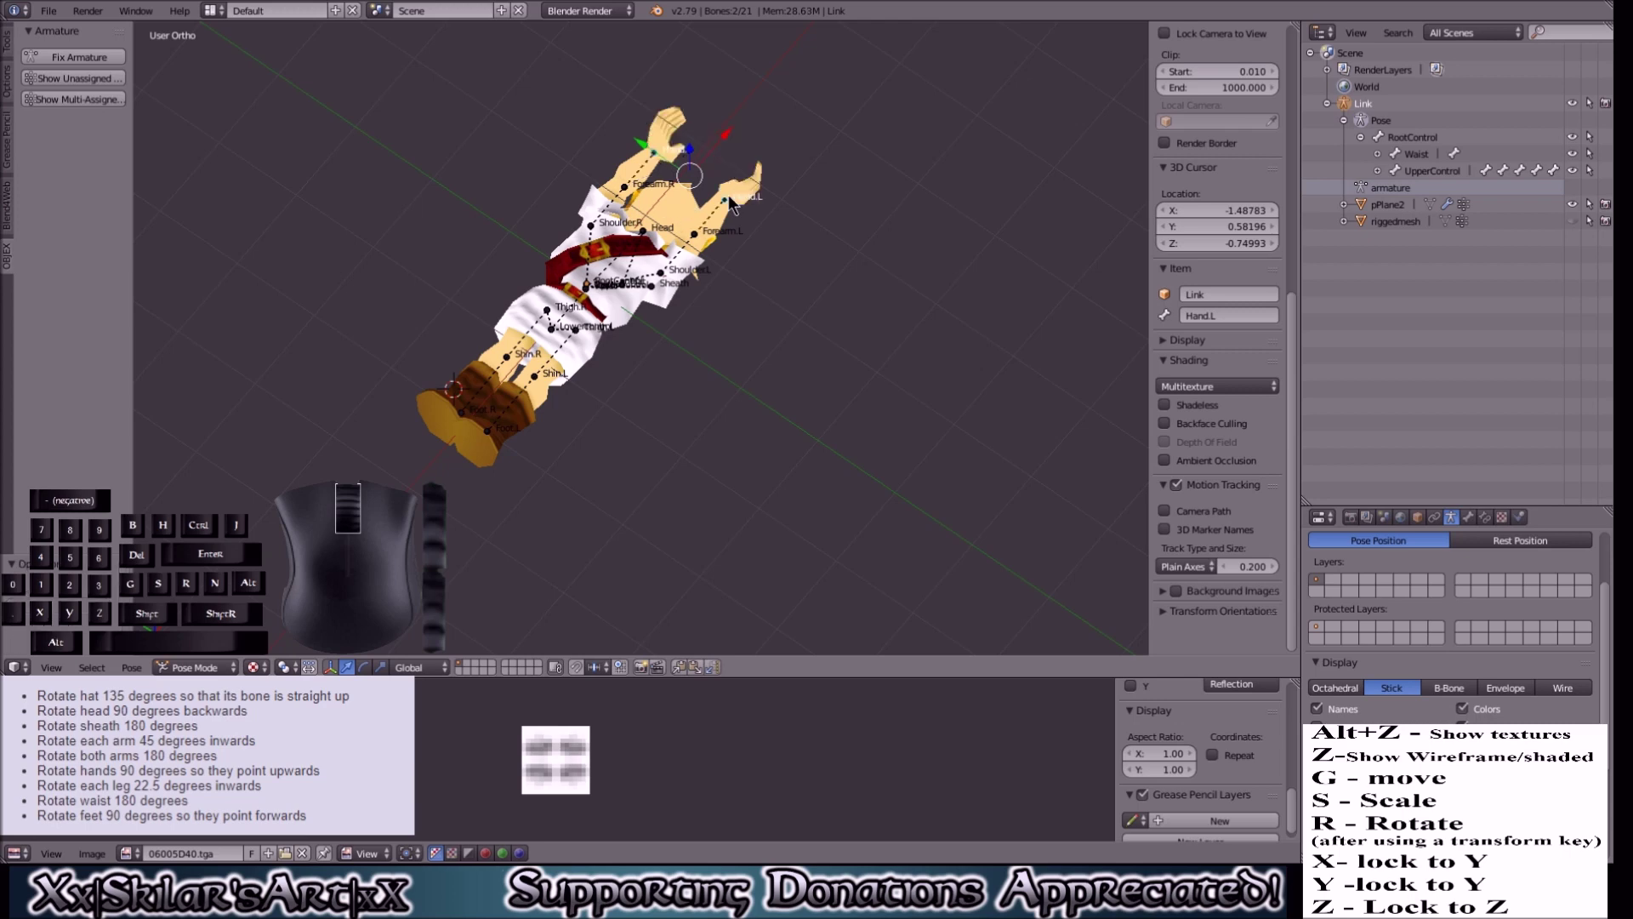
Step: Rotate the two hand bones by 90 degrees about the global Y axis
type("ry90")
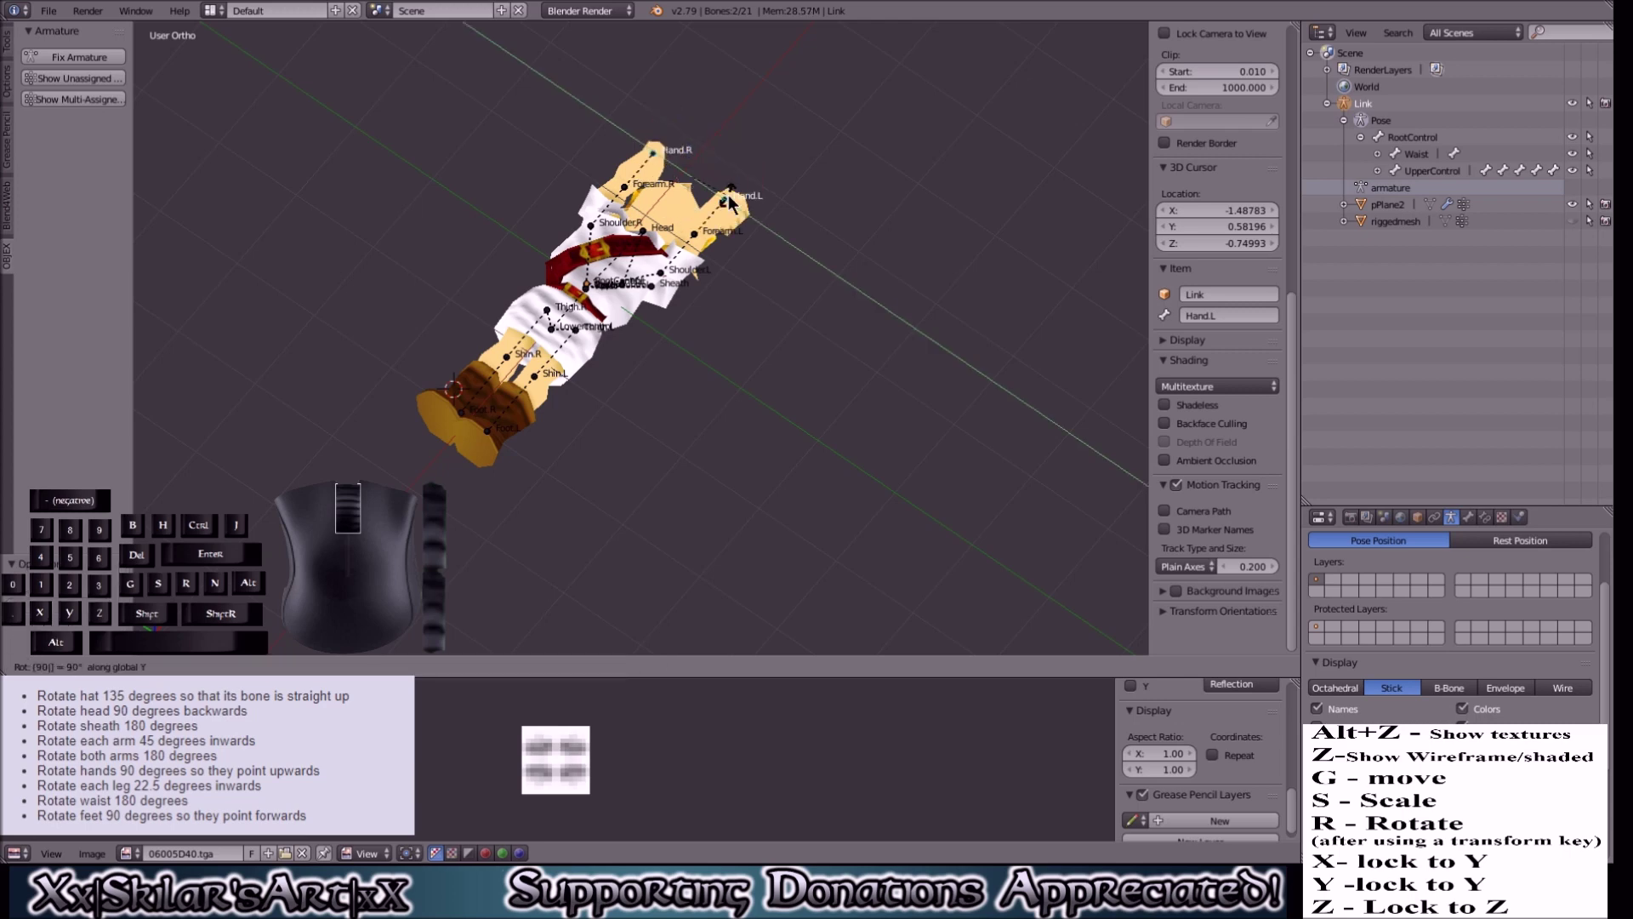
key("Return")
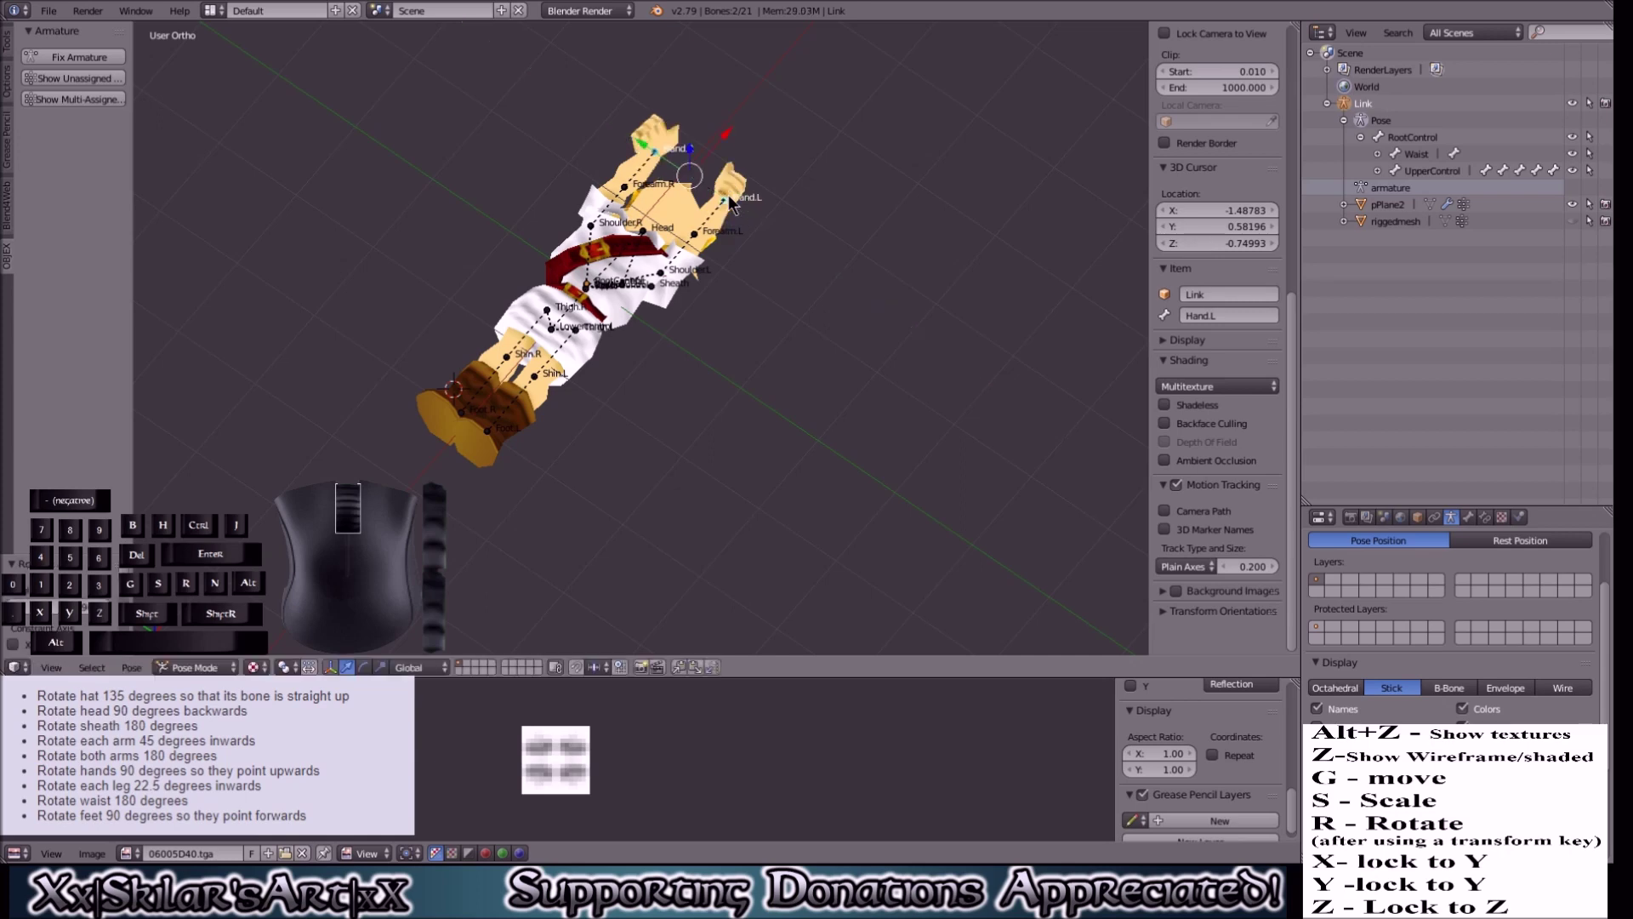
Step: Select the Waist bone at the root of the body and check its place under RootControl in the armature hierarchy
middle_click_drag(489, 387, 681, 400)
scroll(681, 399, "up", 2)
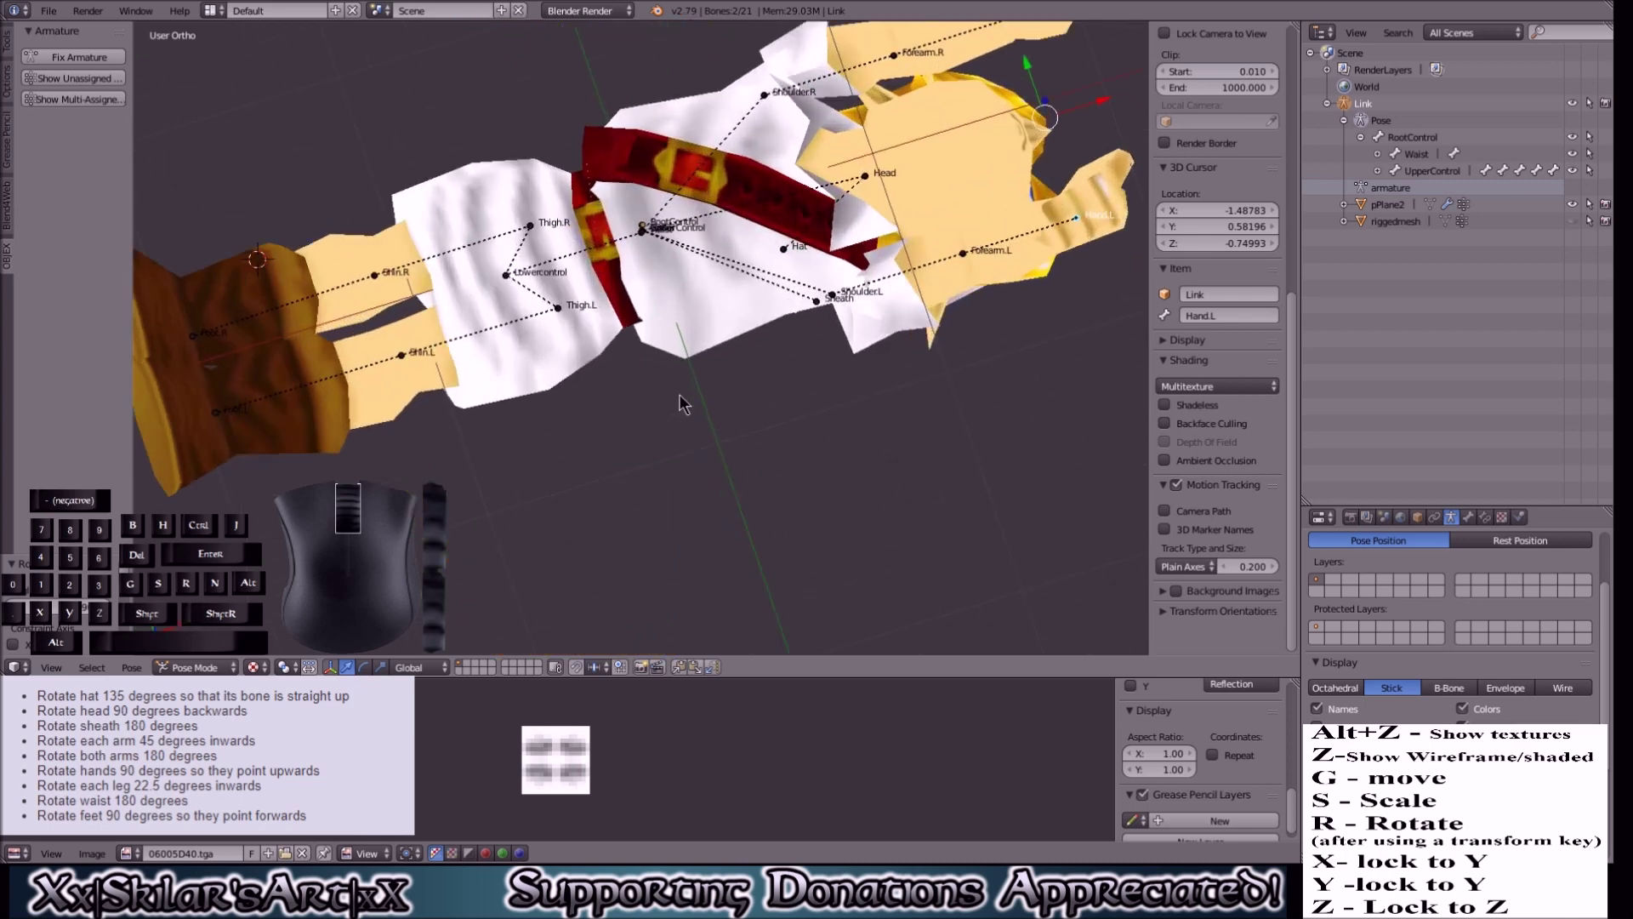
right_click(529, 270)
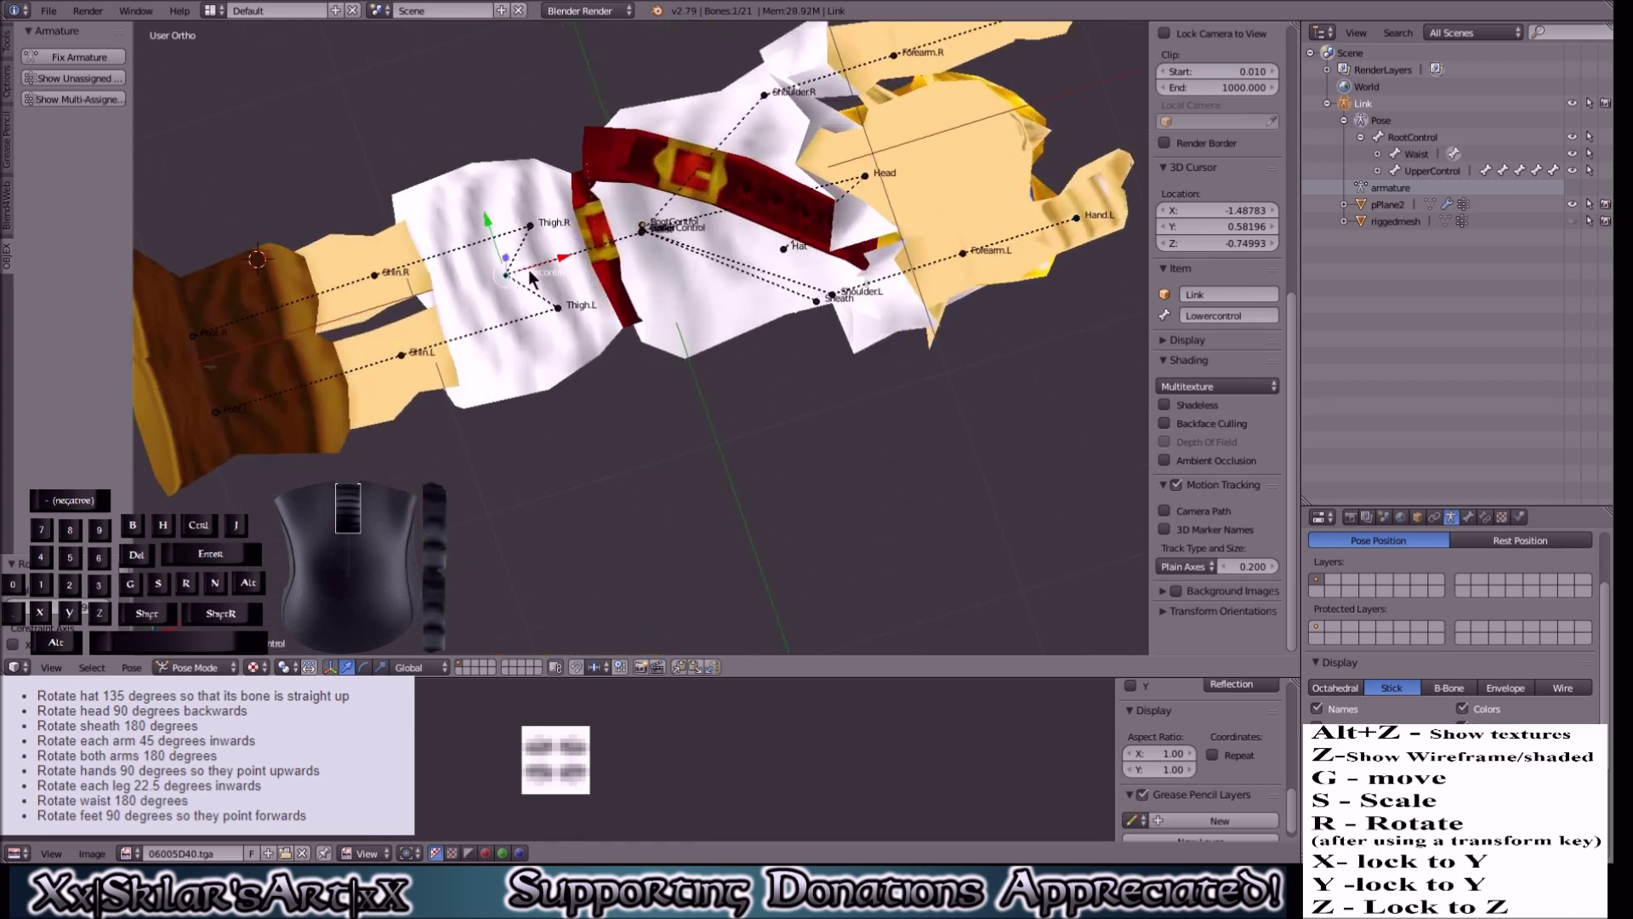
right_click(642, 230)
mouse_move(662, 267)
middle_mouse_down()
mouse_move(749, 181)
mouse_move(711, 148)
mouse_move(660, 243)
middle_mouse_up()
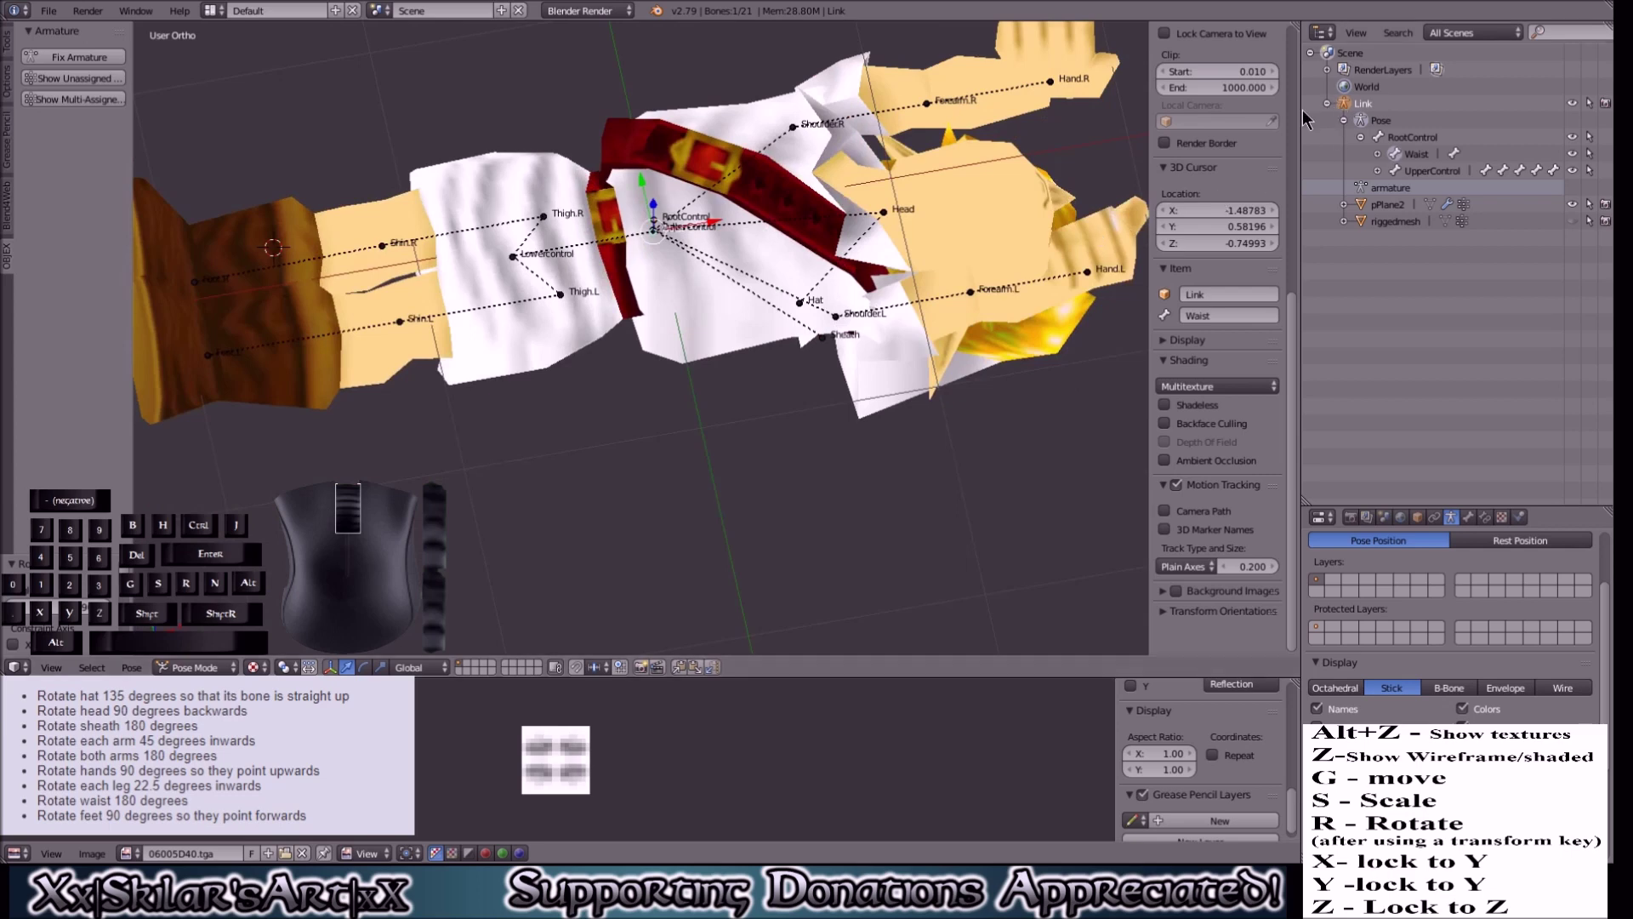
left_click(1327, 103)
left_click(1328, 104)
left_click(1364, 141)
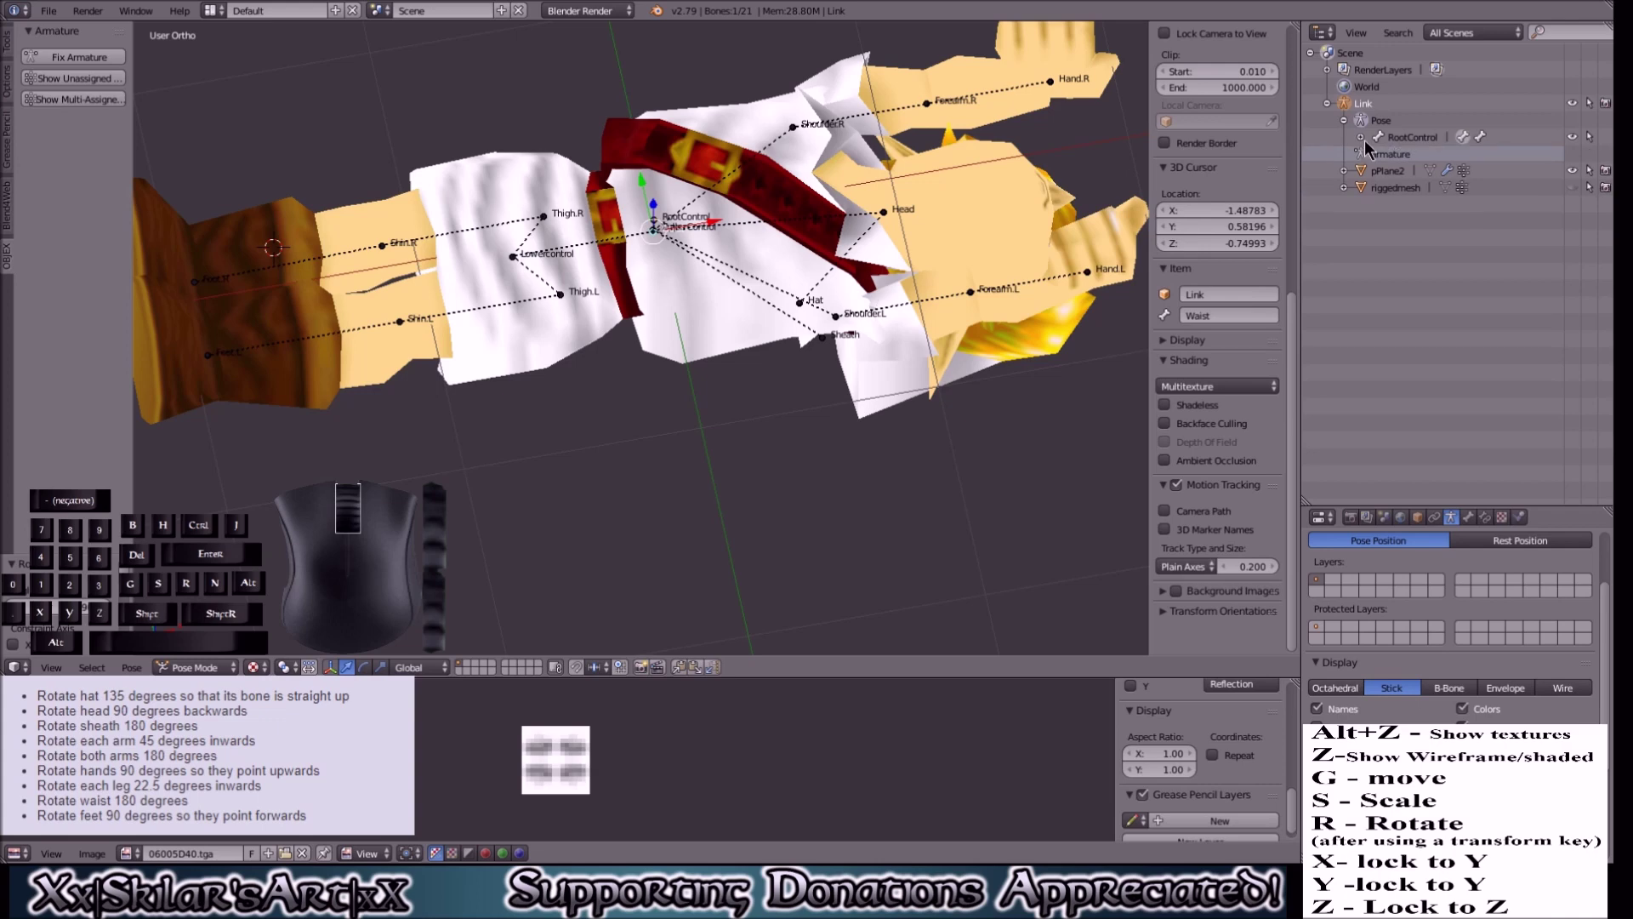
left_click(1364, 140)
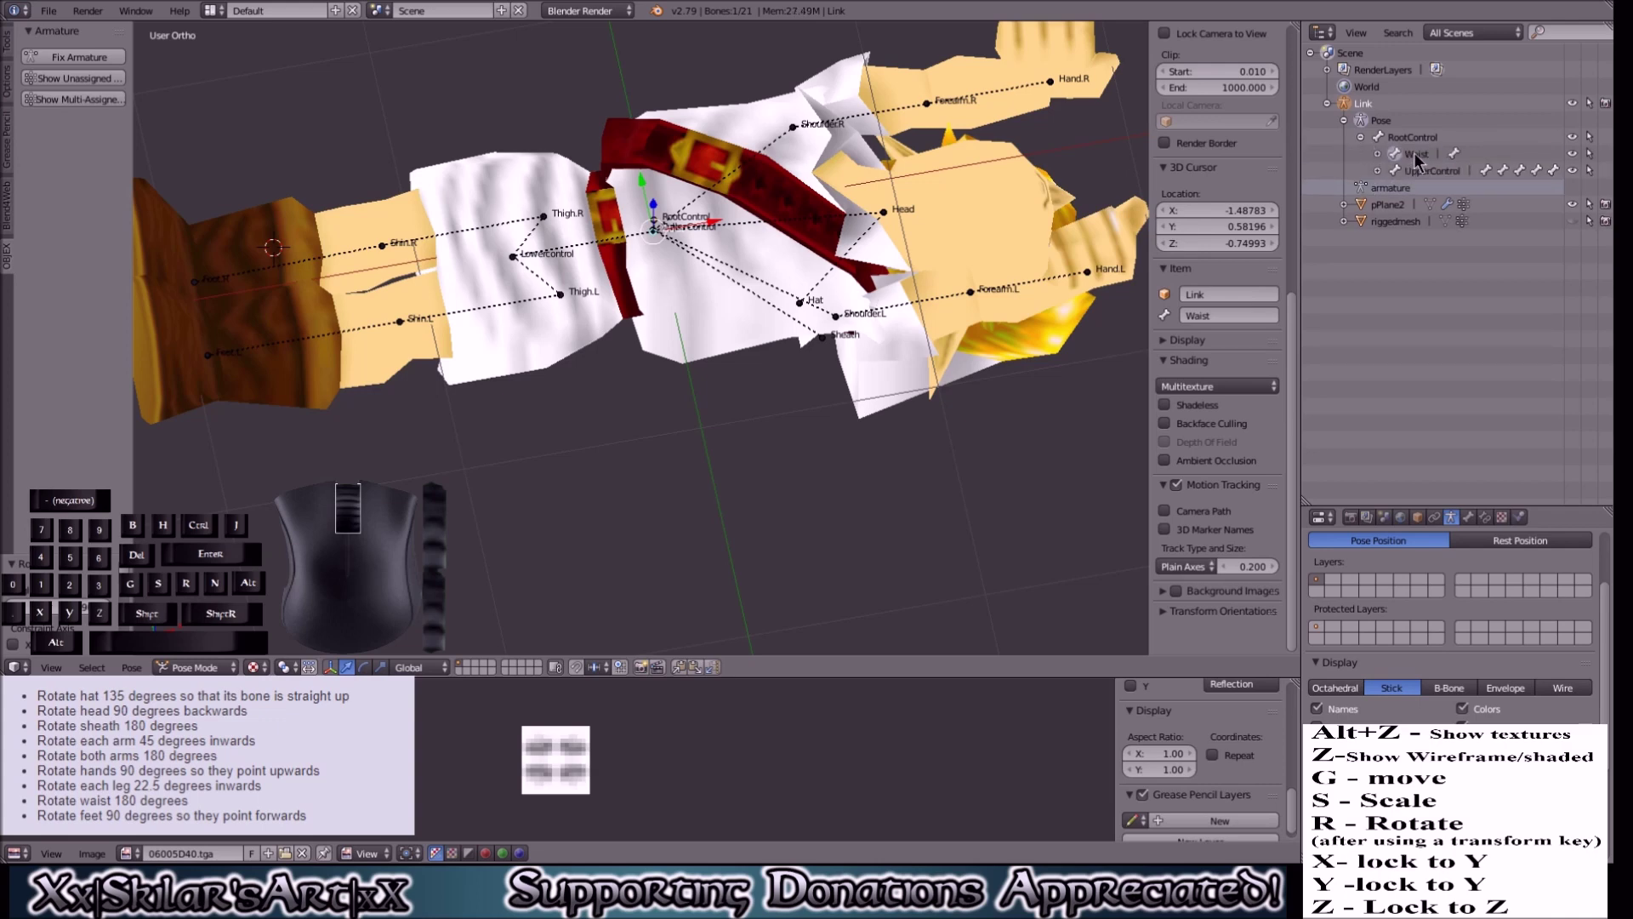
Step: Try rotating the Waist bone freely without an axis lock, and undo the rotation
key("r")
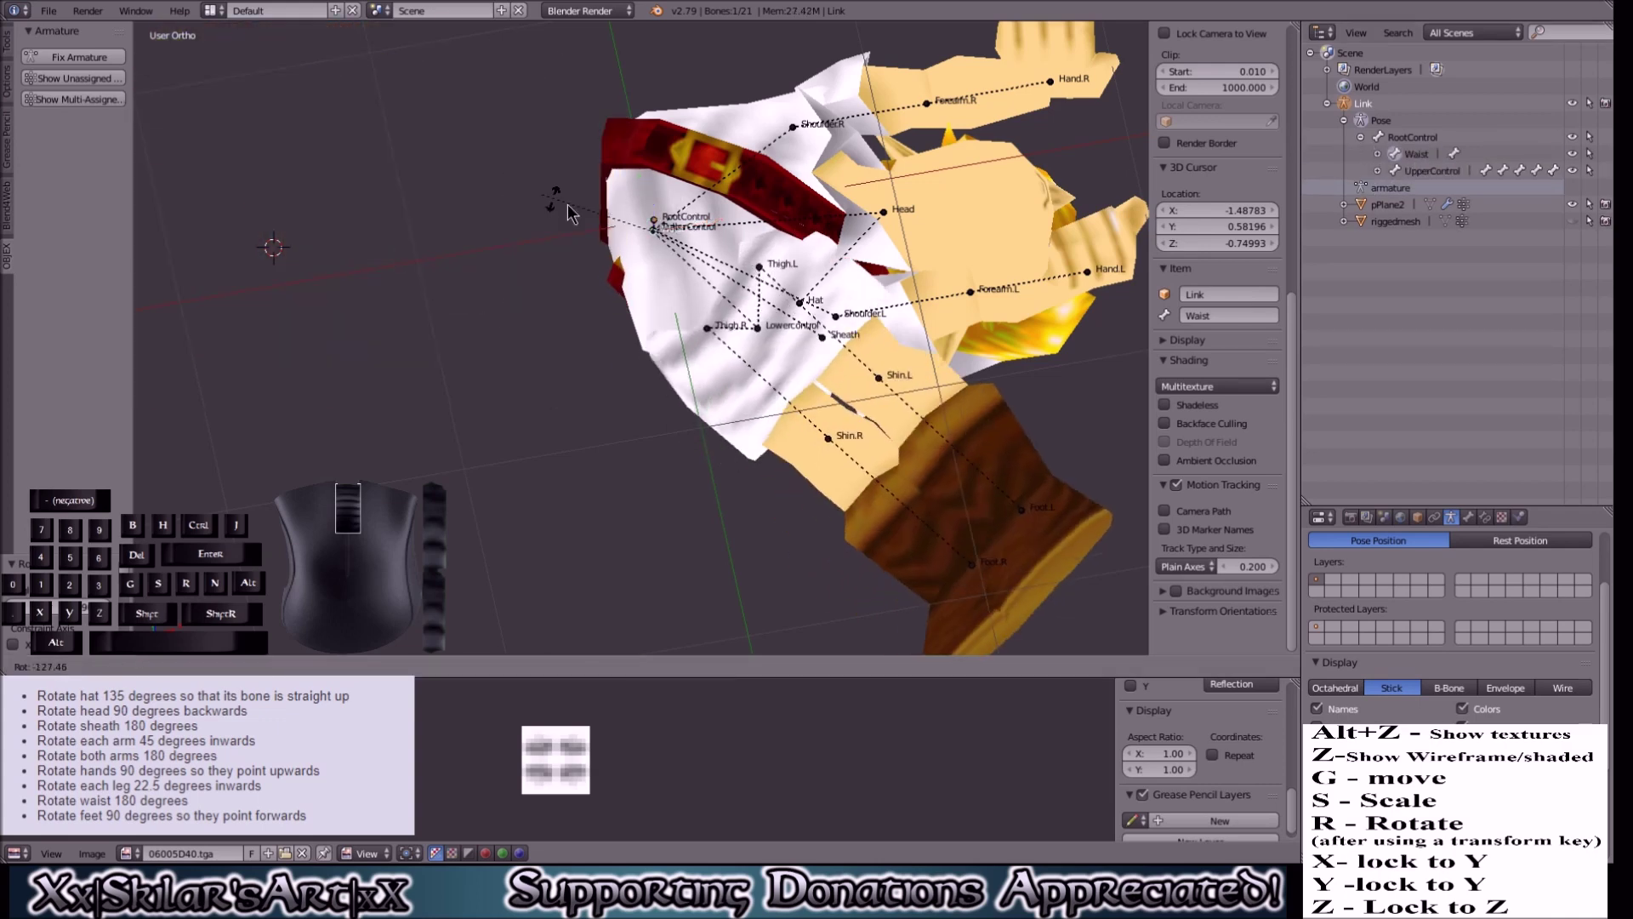
left_click(595, 240)
key("ctrl+z")
Step: Rotate the Waist bone by 180 degrees about the global Y axis
scroll(693, 242, "down", 2)
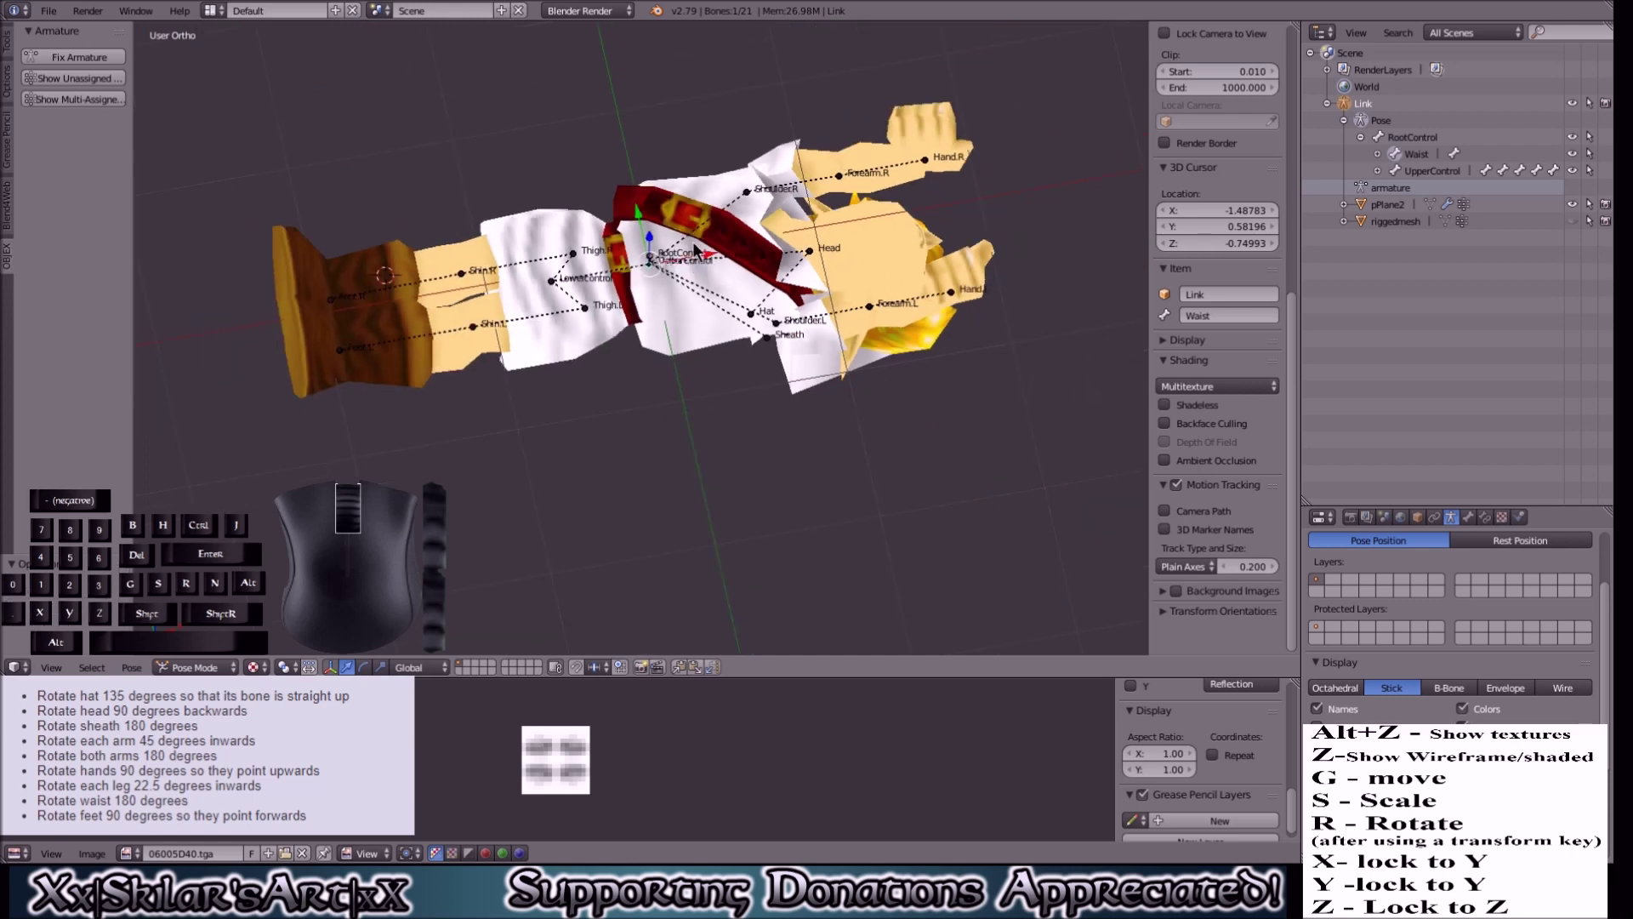
type("ry18")
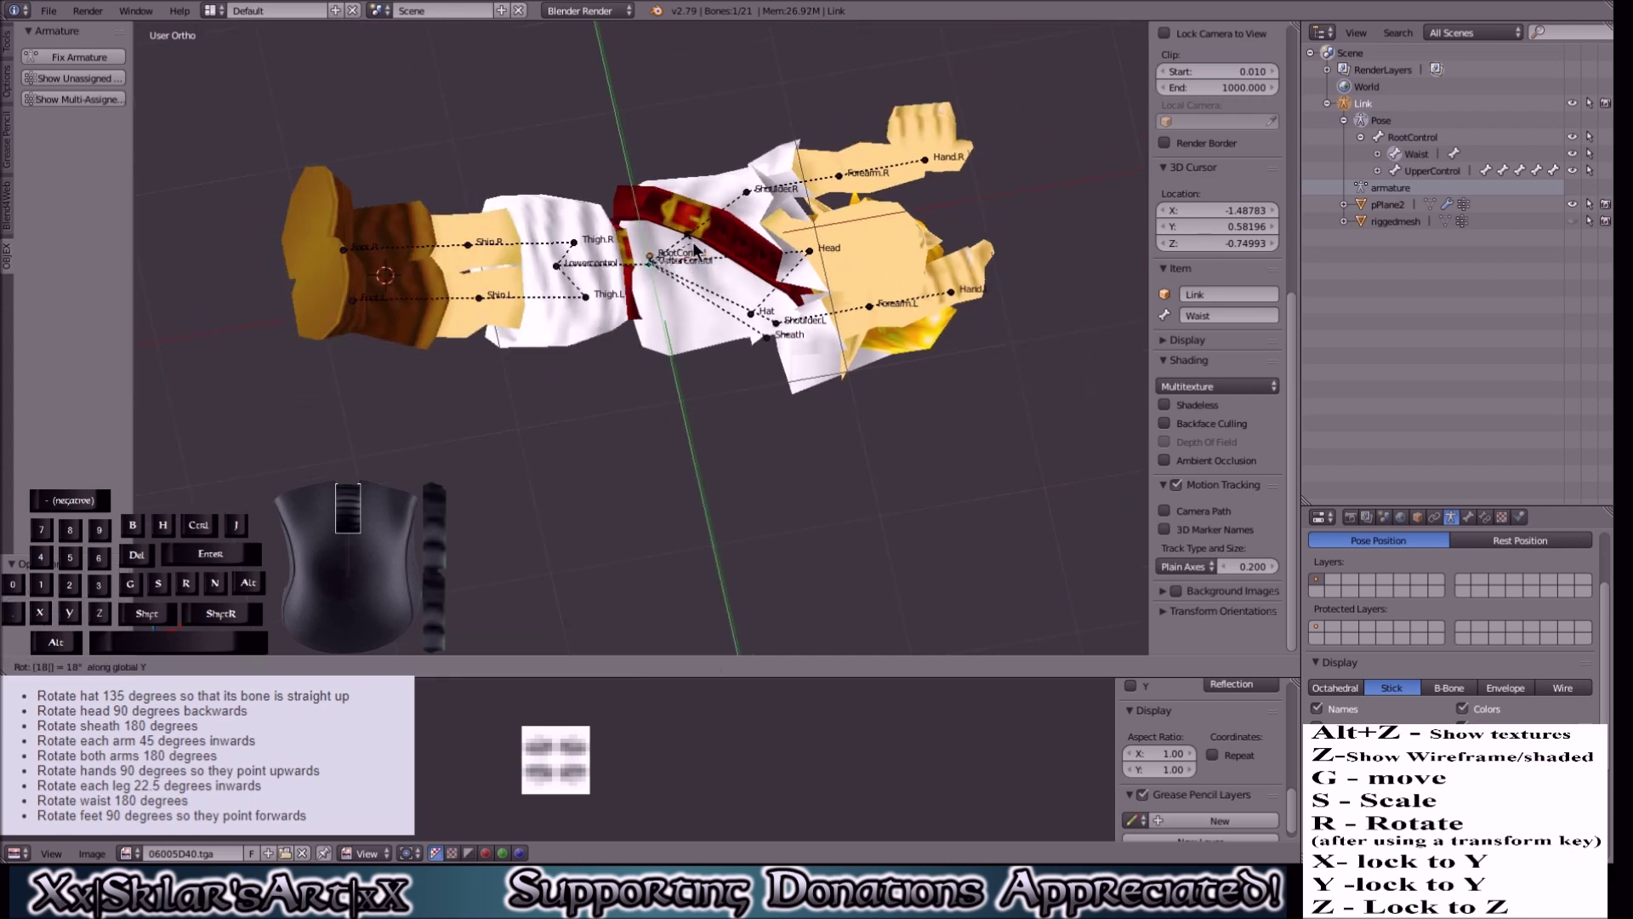
type("0")
left_click(696, 250)
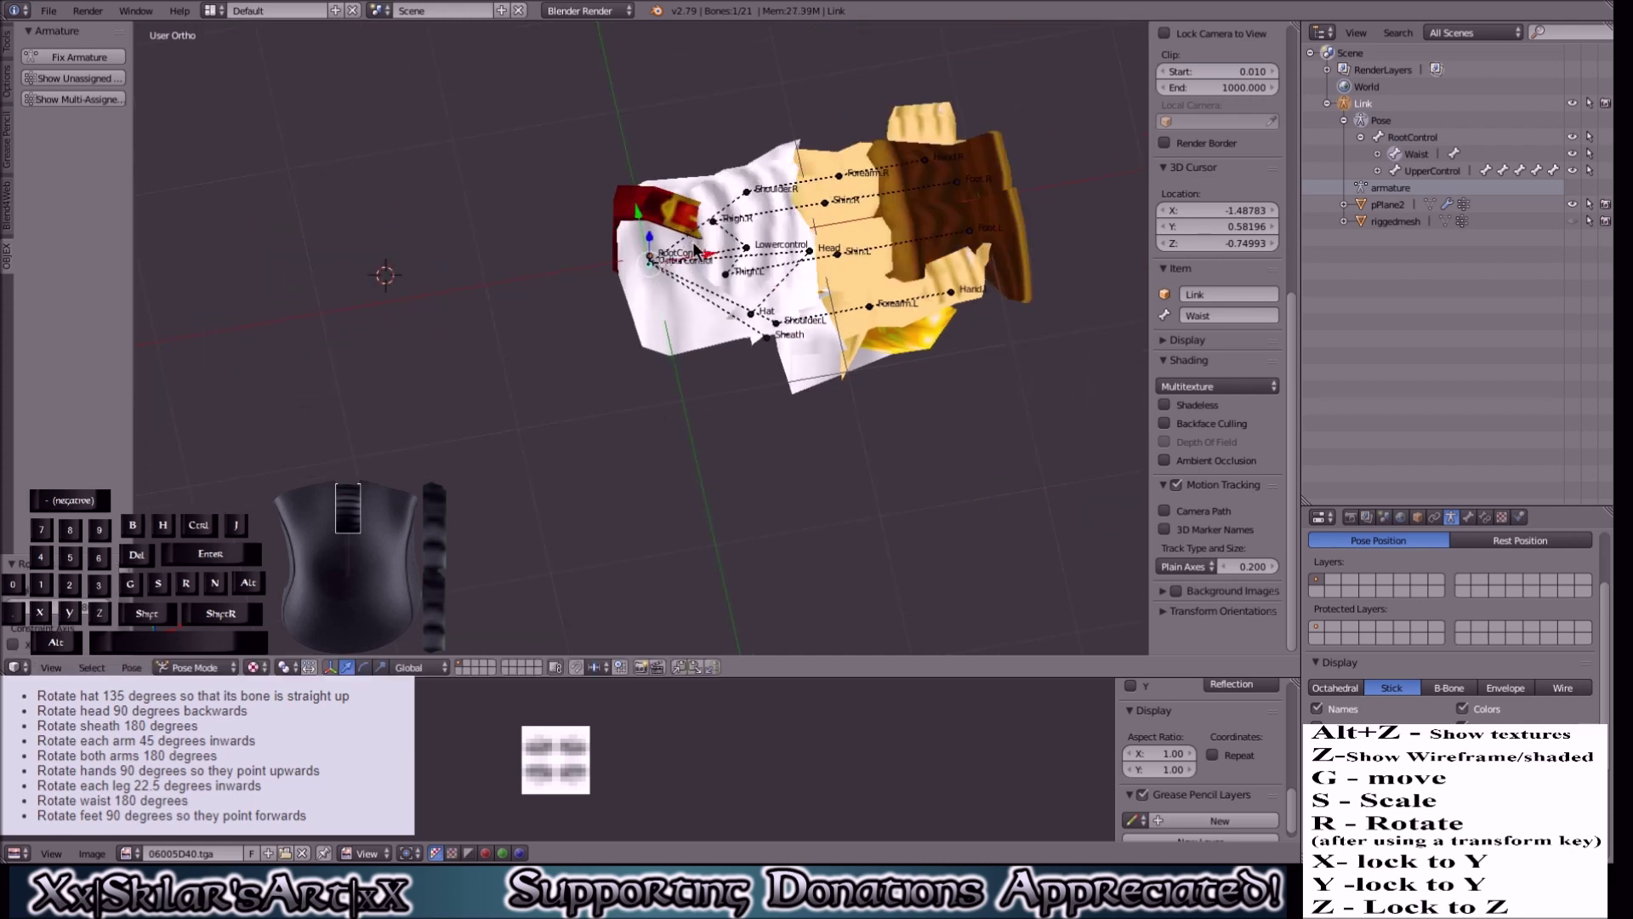
Step: Rotate the Foot.R and Foot.L bones together by 90 degrees about the global Y axis
middle_click_drag(972, 212, 785, 245, "shift")
scroll(785, 244, "up", 2)
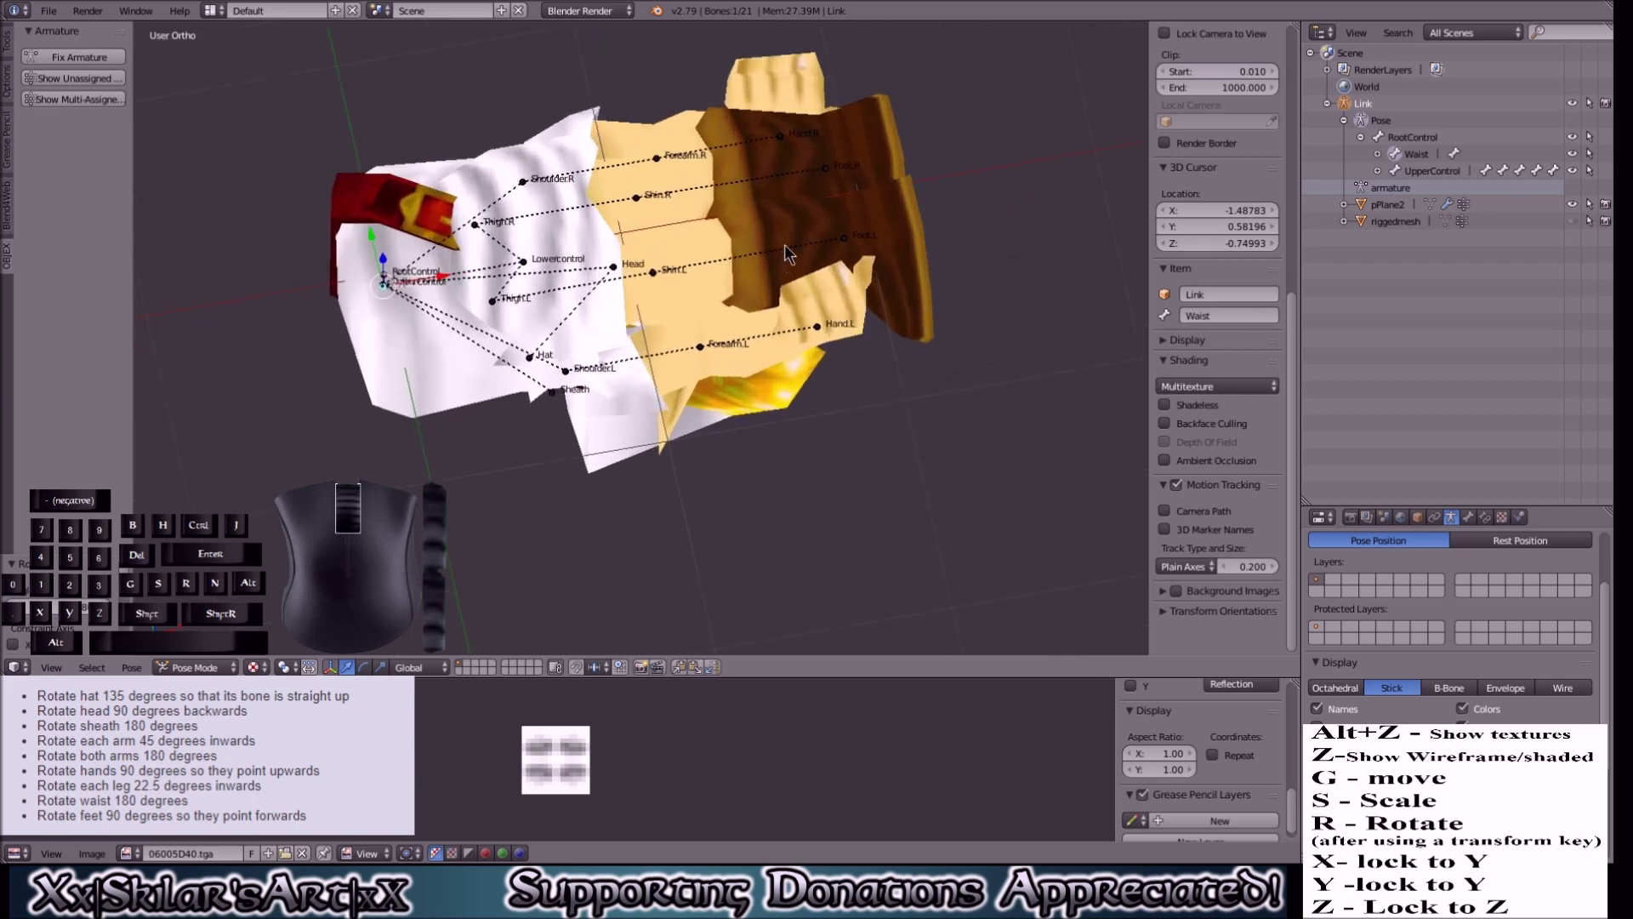
right_click(825, 168)
right_click(847, 239, "shift")
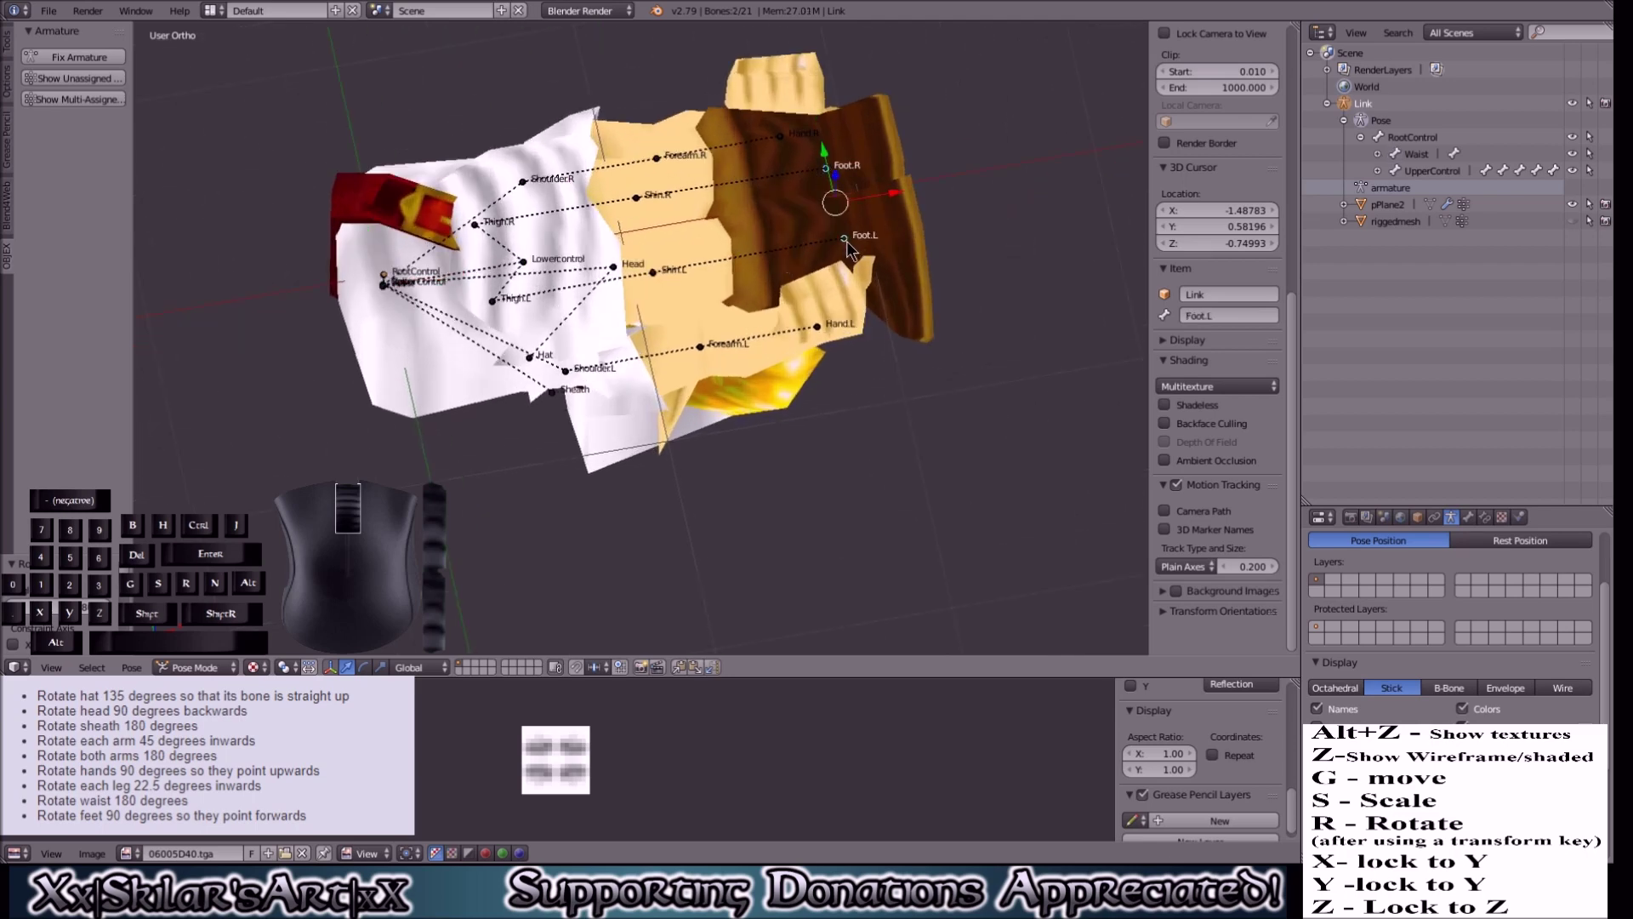
key("r")
key("y")
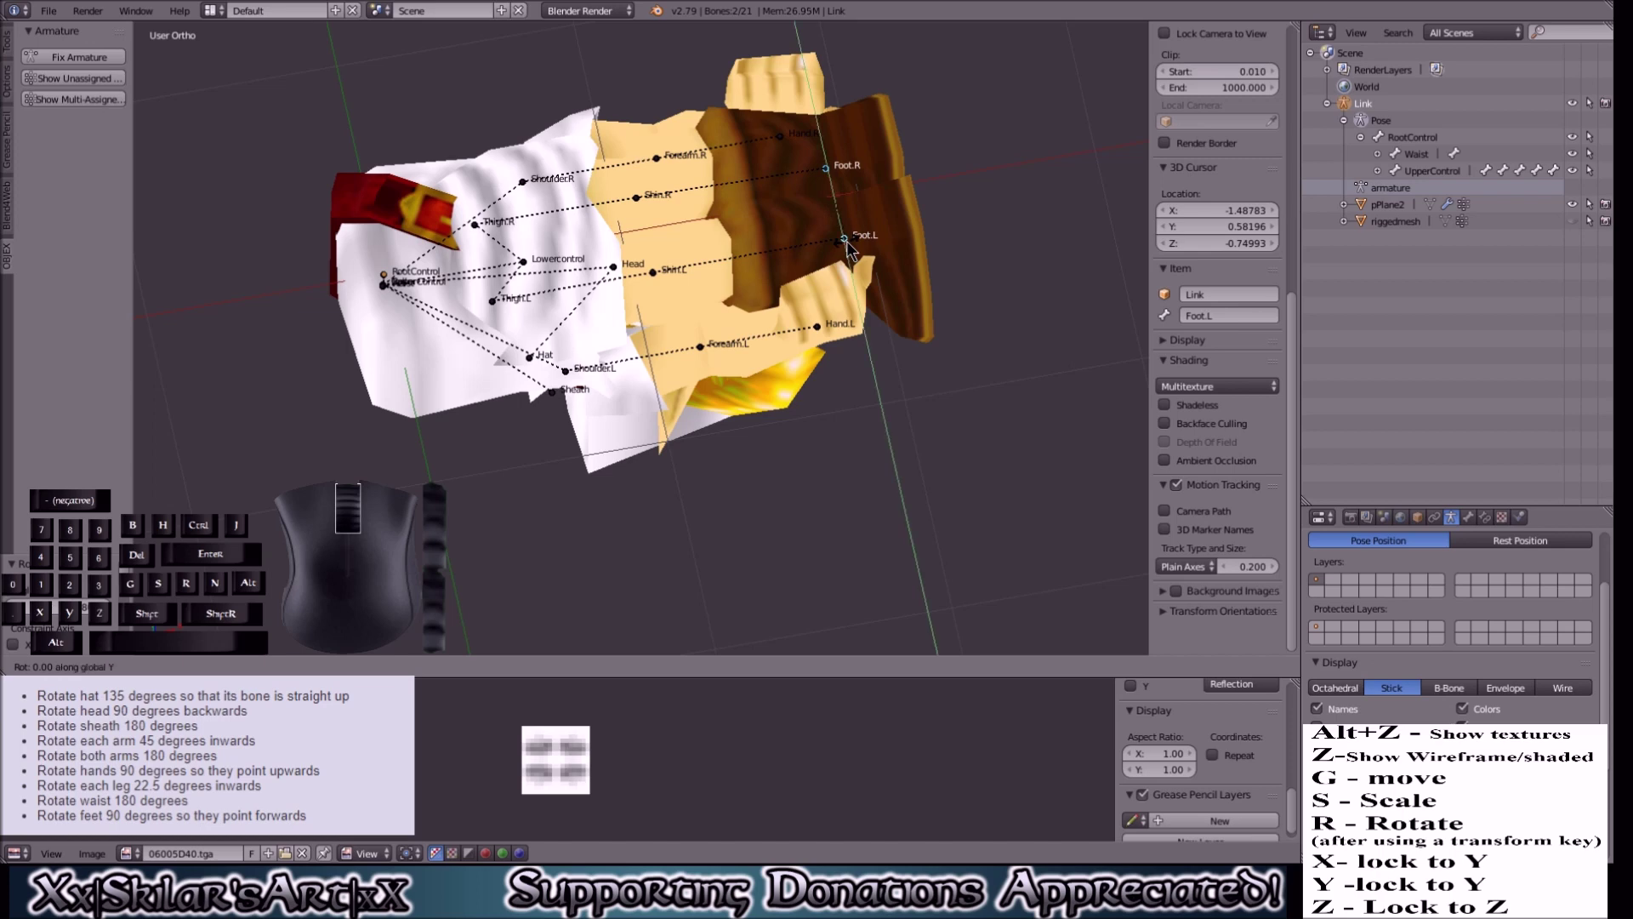
type("90|)) = -90°")
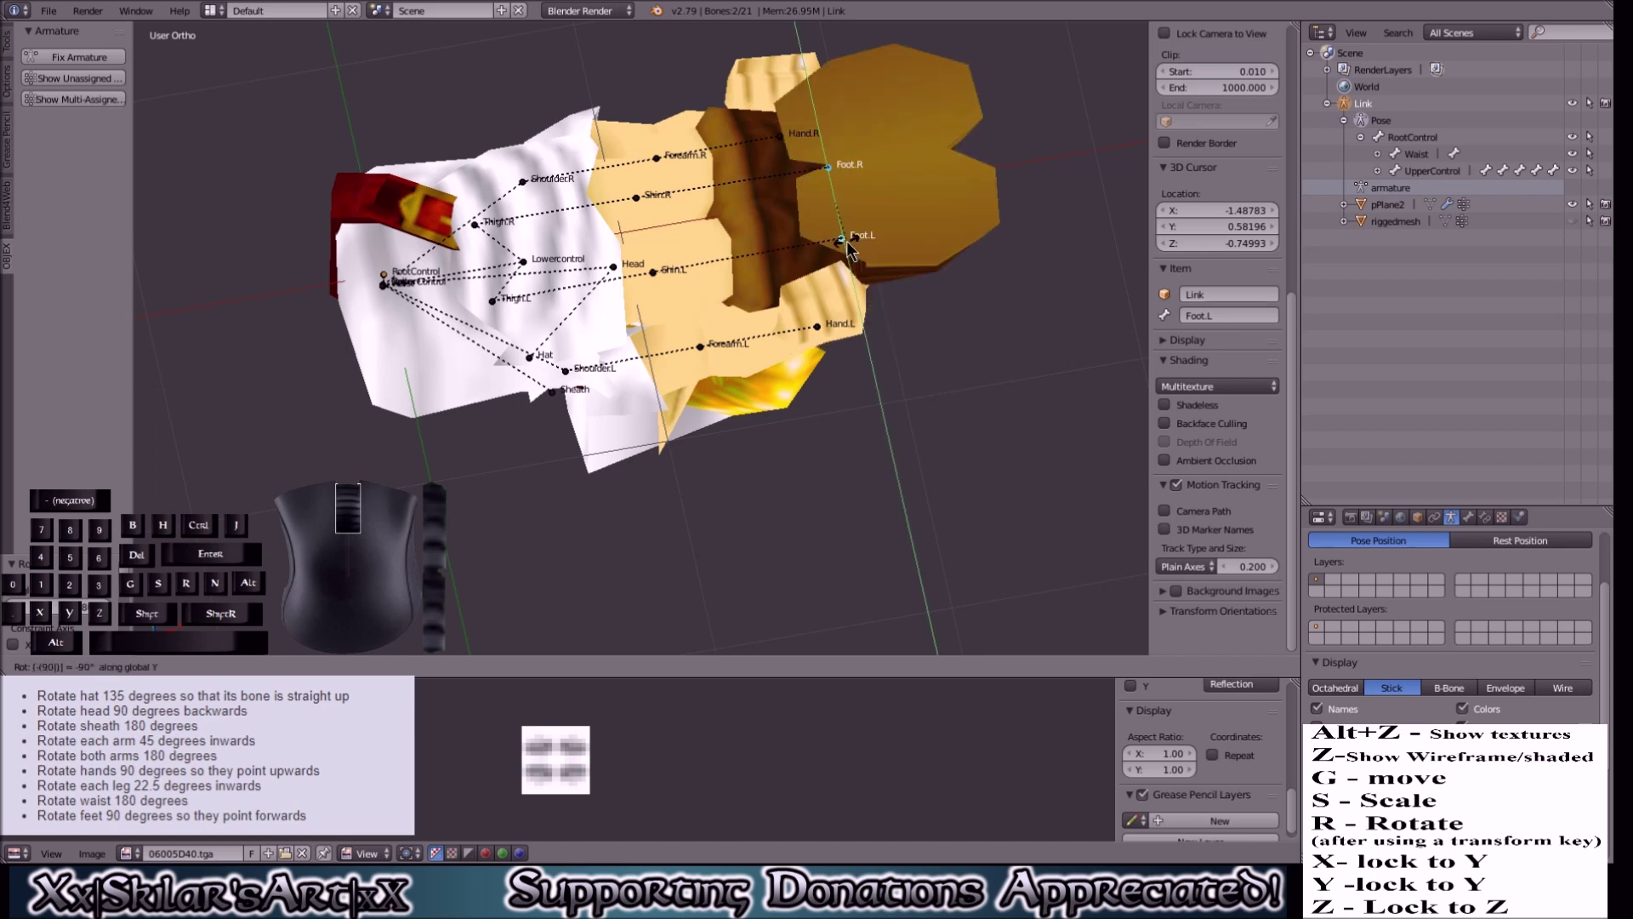
key("Return")
scroll(889, 299, "down", 3)
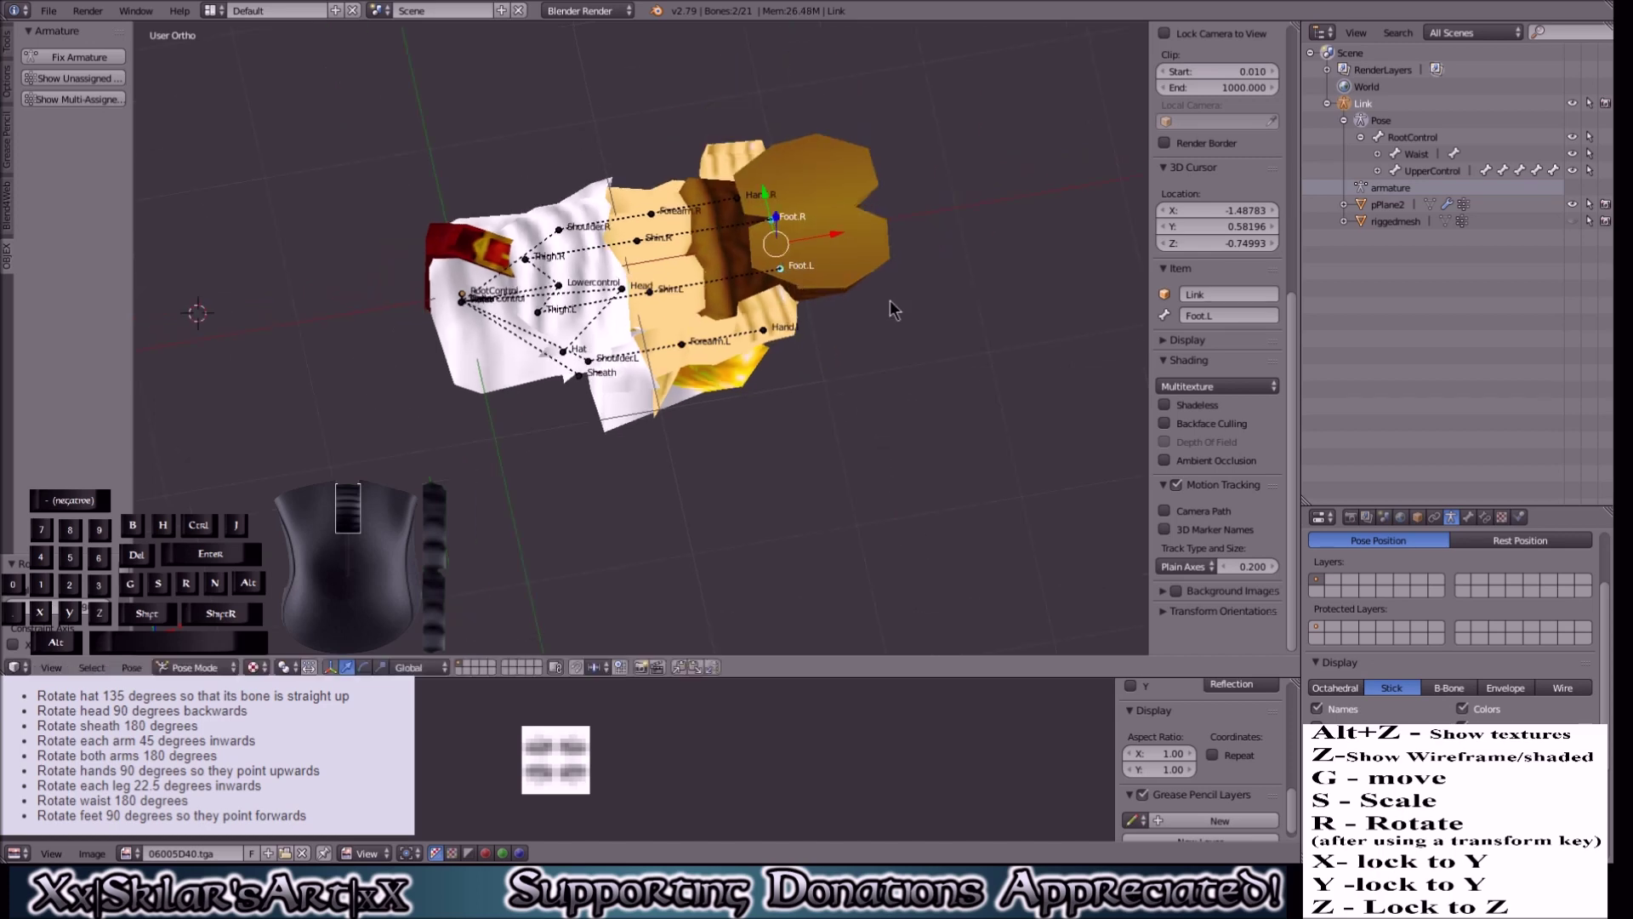
Step: Select the pPlane2 mesh and apply its Armature modifier to bake in the new pose
middle_click_drag(686, 248, 898, 187)
scroll(642, 162, "up", 2)
right_click(609, 126)
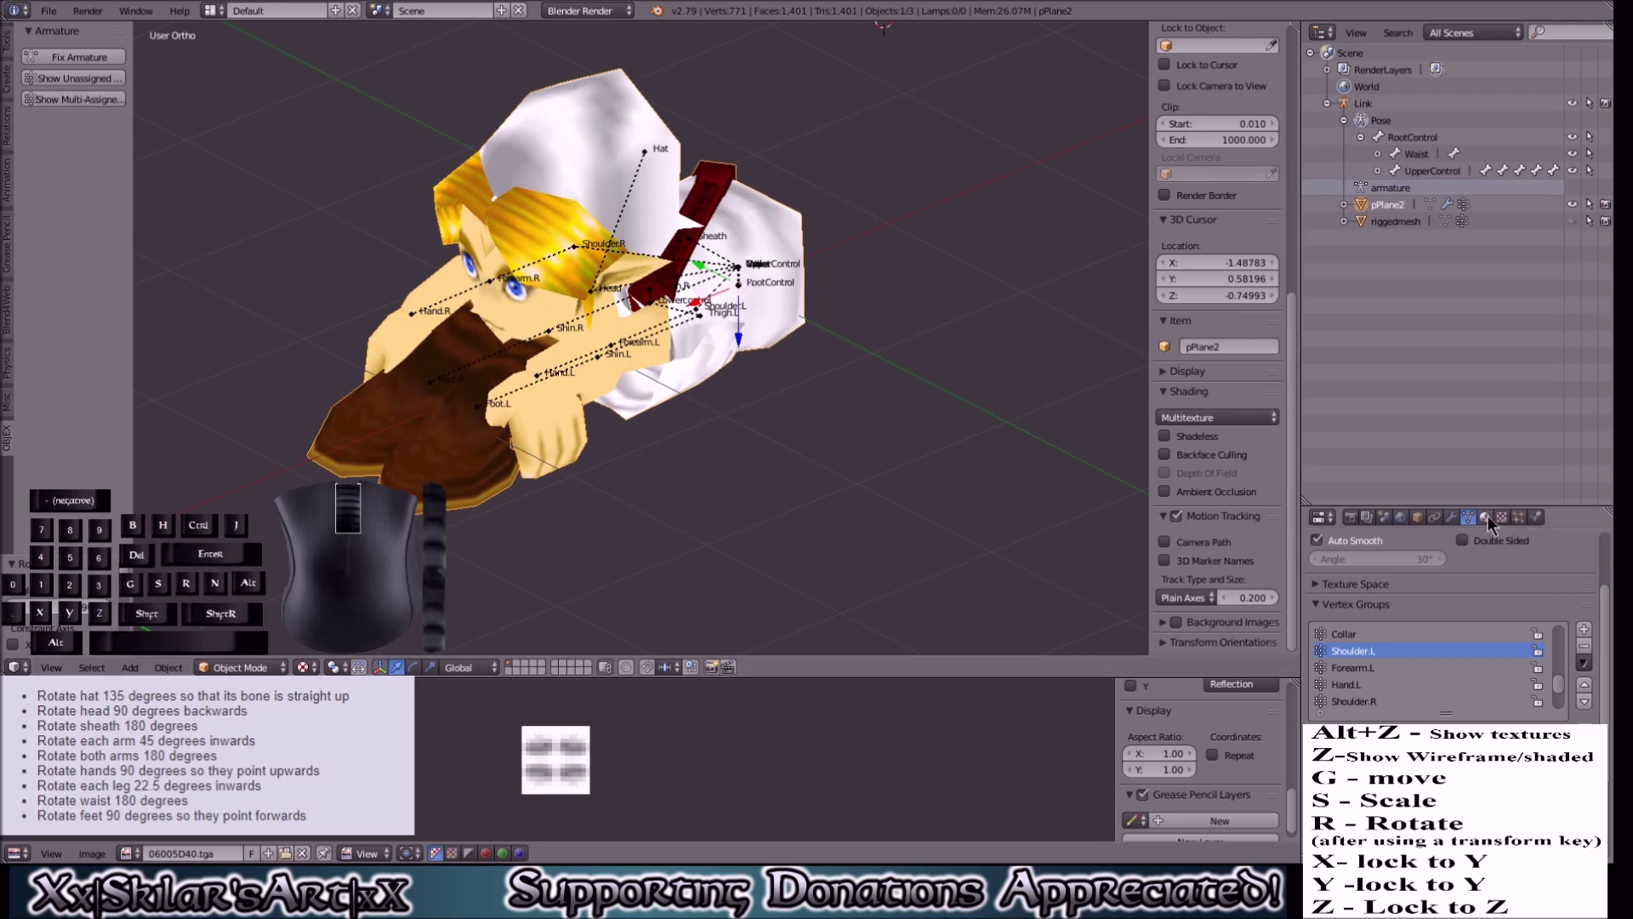
left_click(1452, 518)
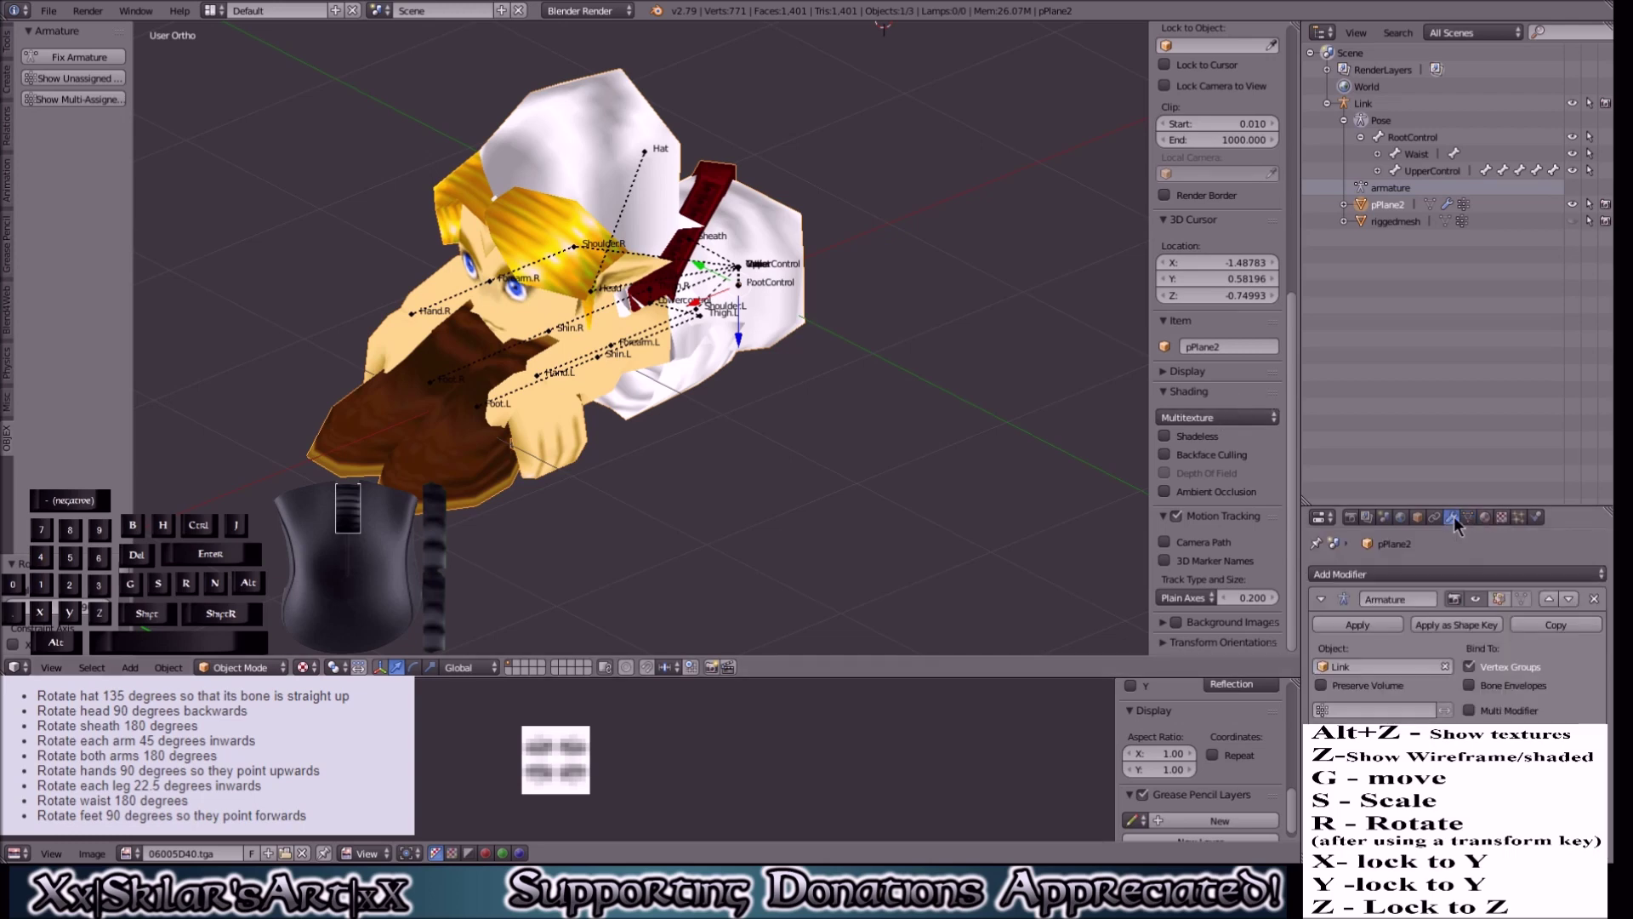
left_click(1357, 627)
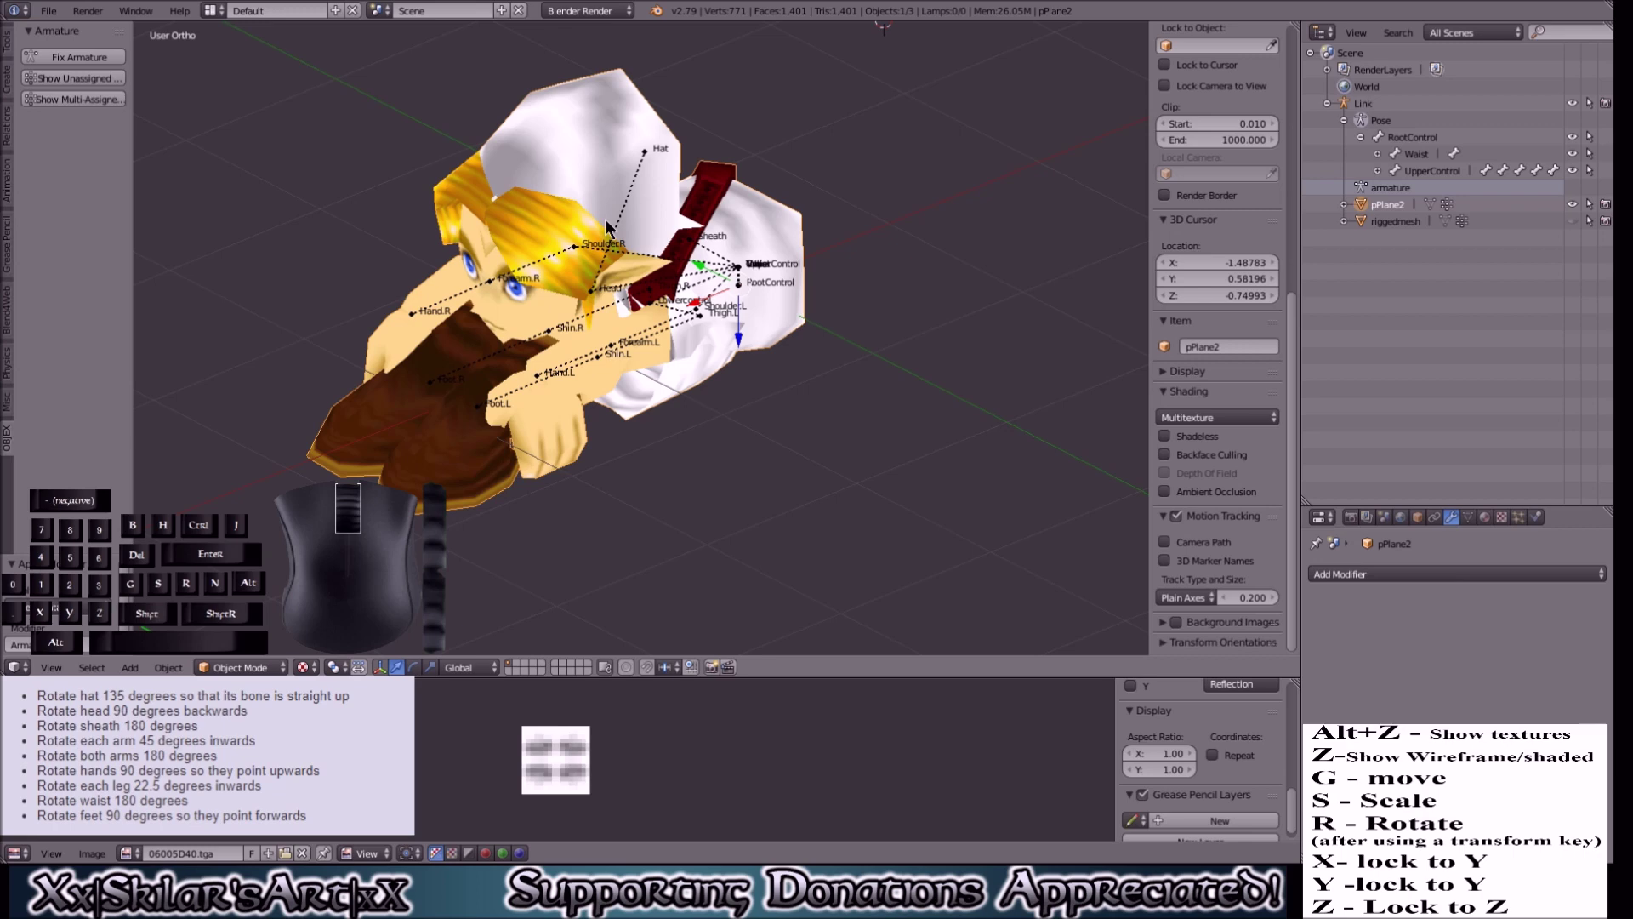
Step: Try rotating the Shoulder.R bone freely to test whether the mesh still follows the armature
right_click(570, 247)
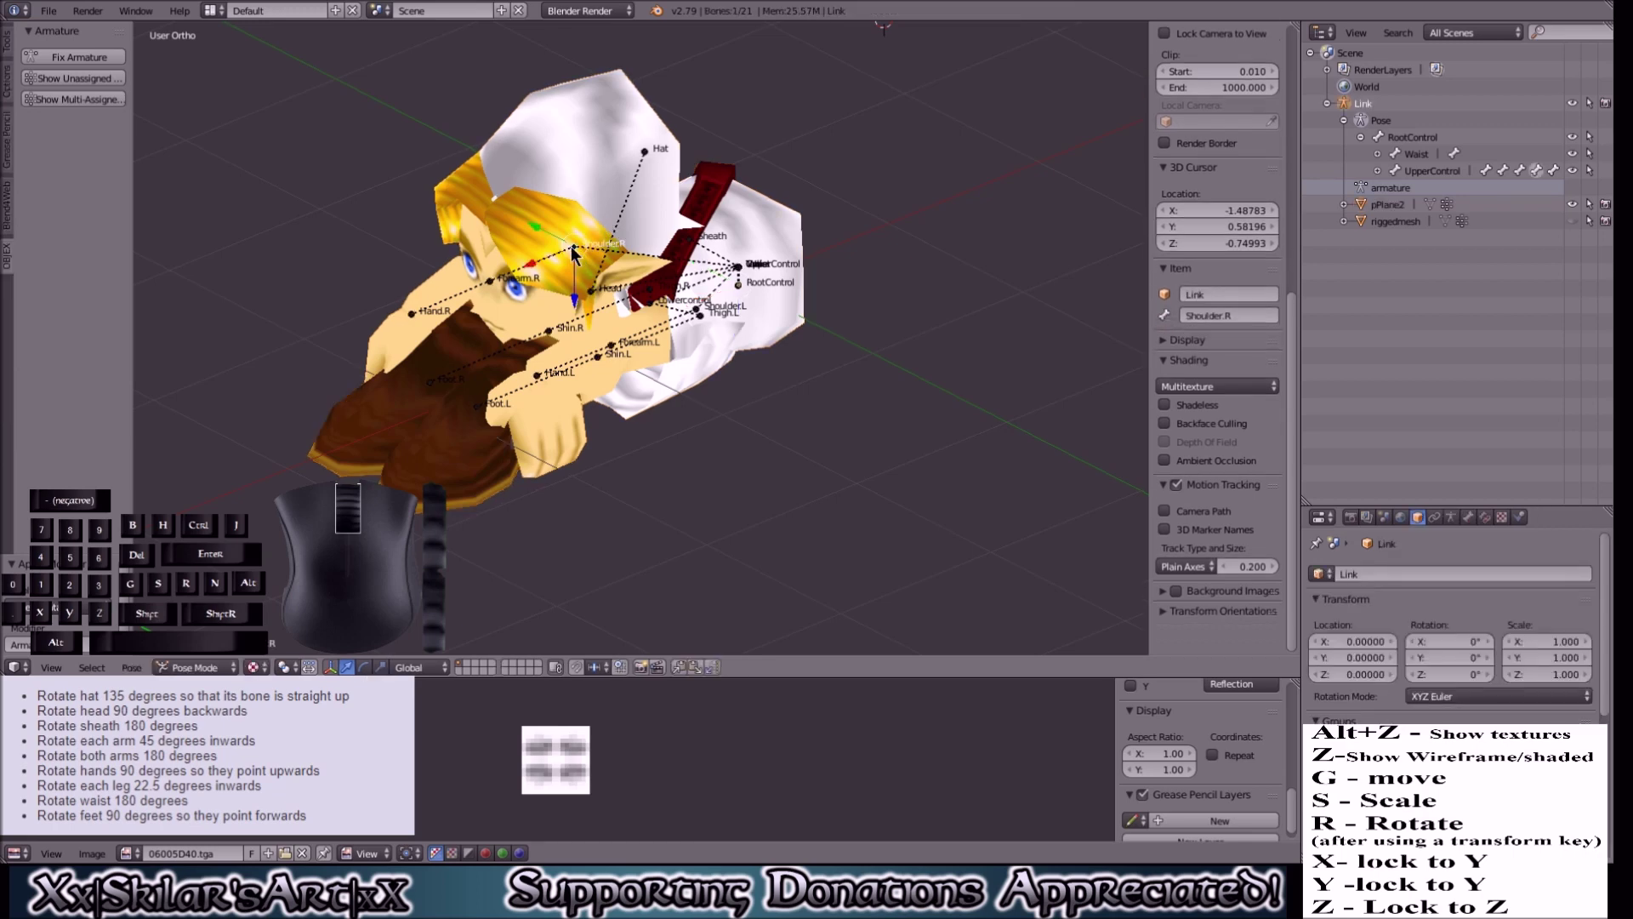
key("r")
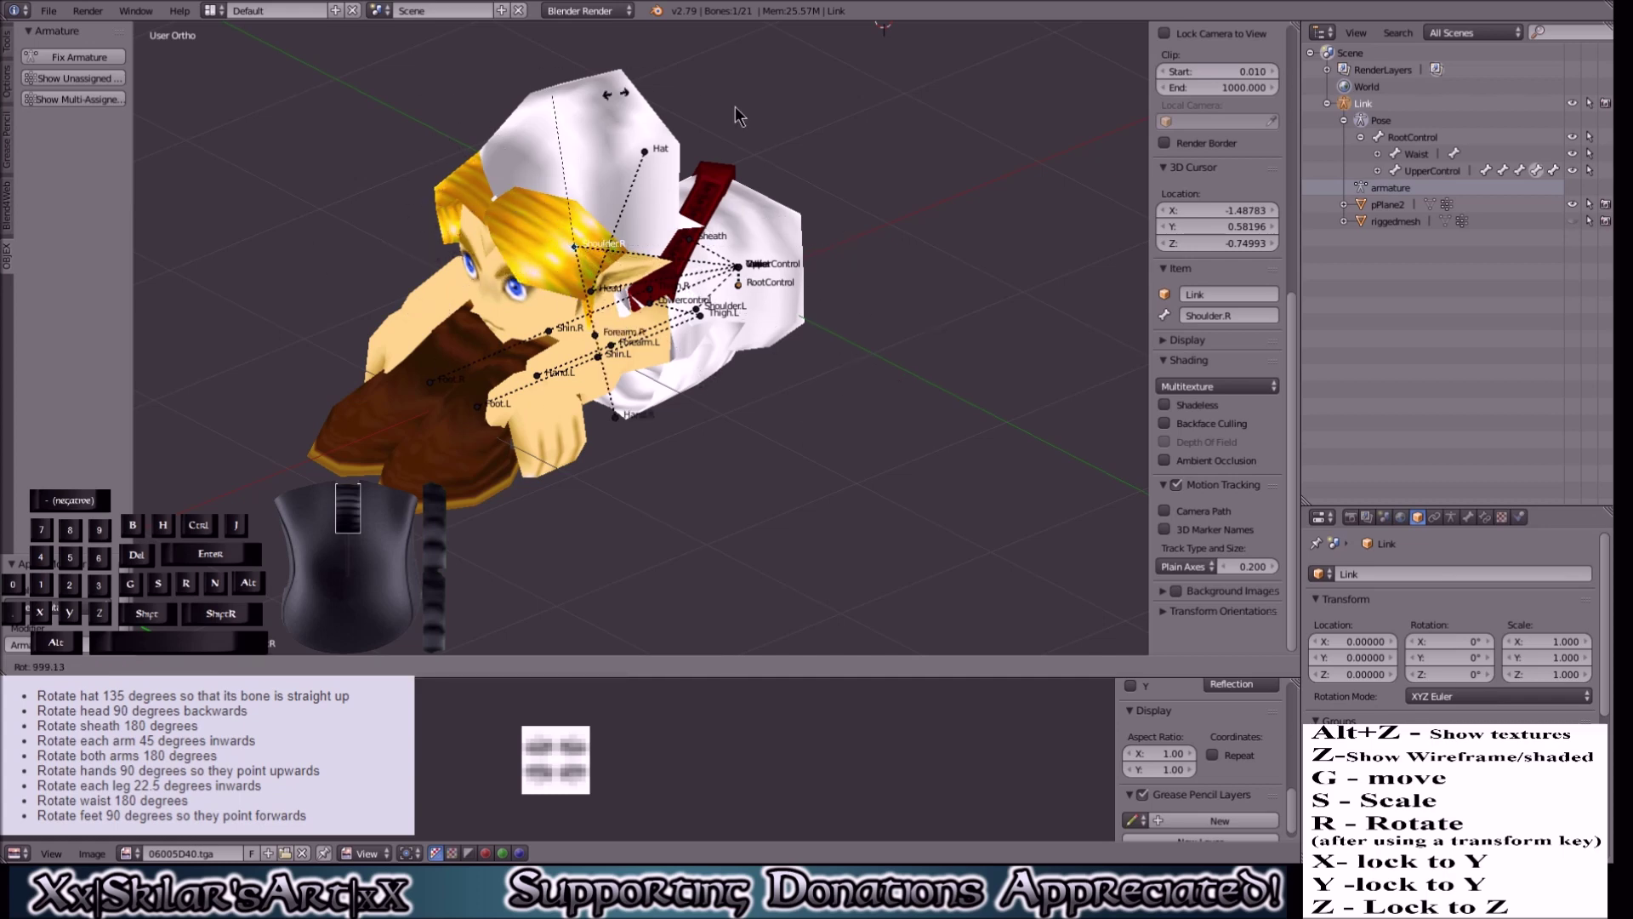
left_click(613, 334)
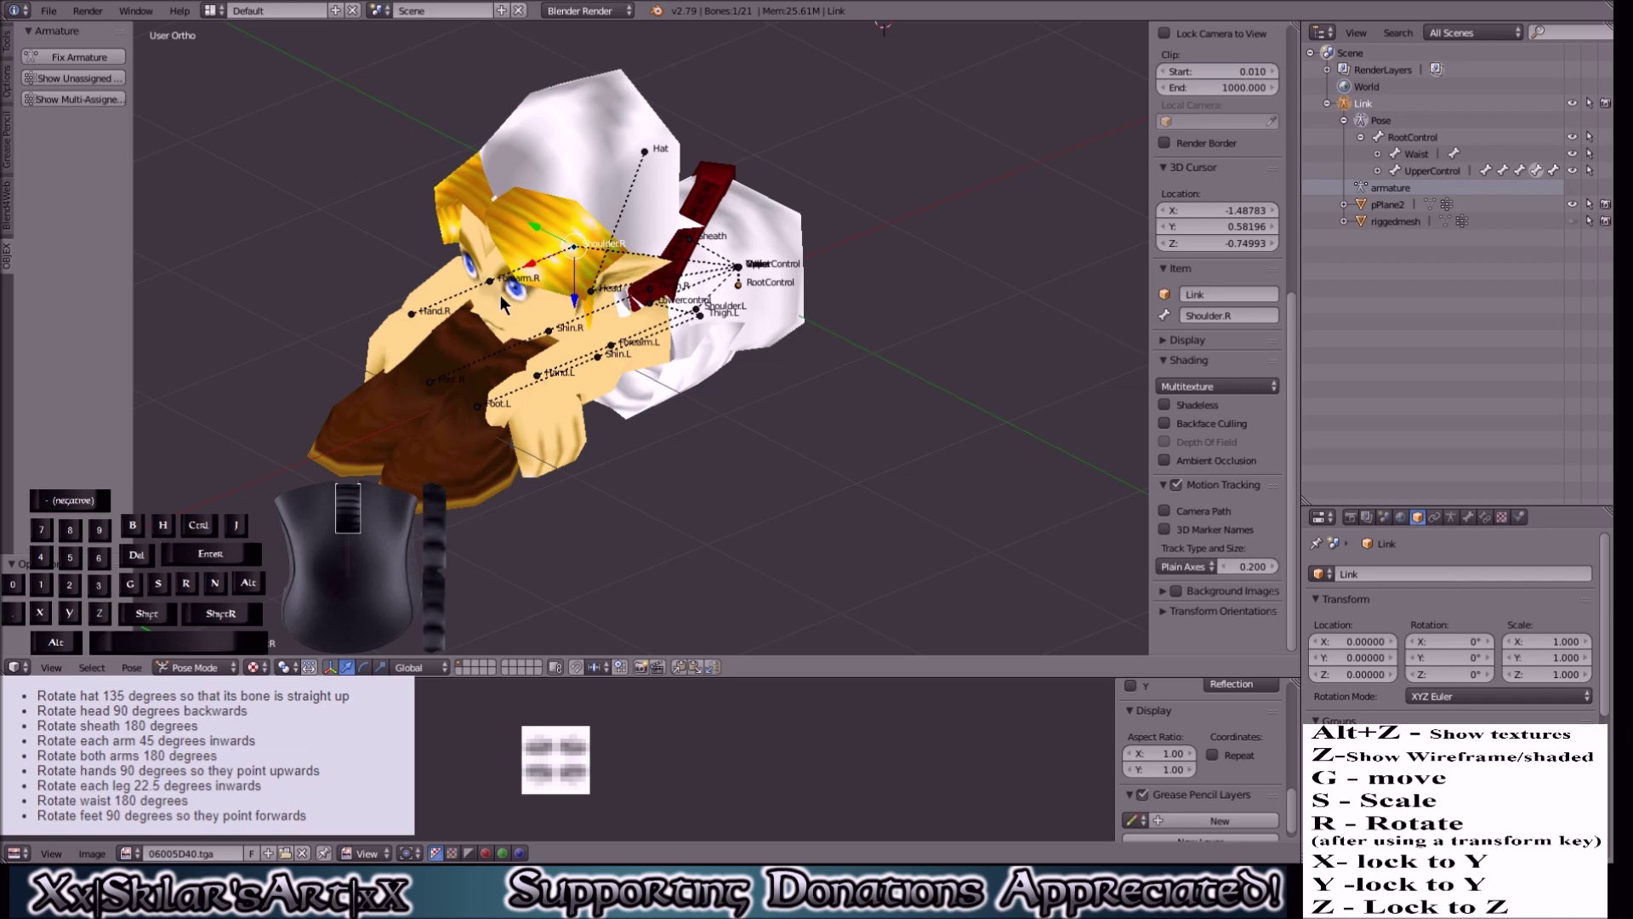
Step: Apply the current pose of the Link armature as its rest pose
scroll(366, 425, "down", 1)
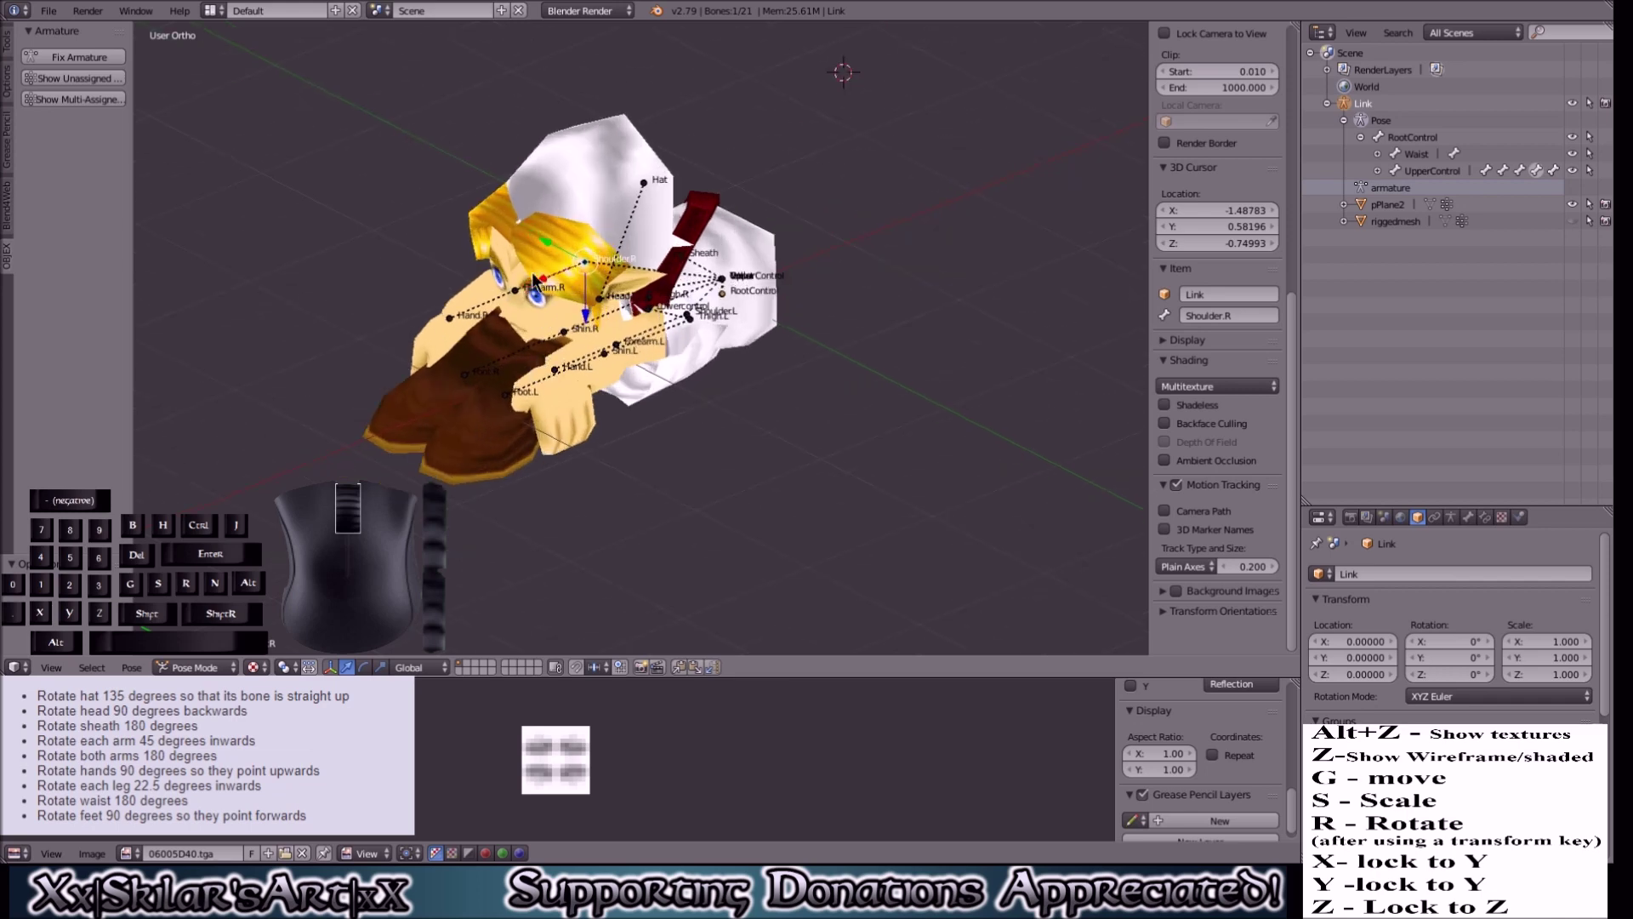
middle_click_drag(510, 293, 451, 303)
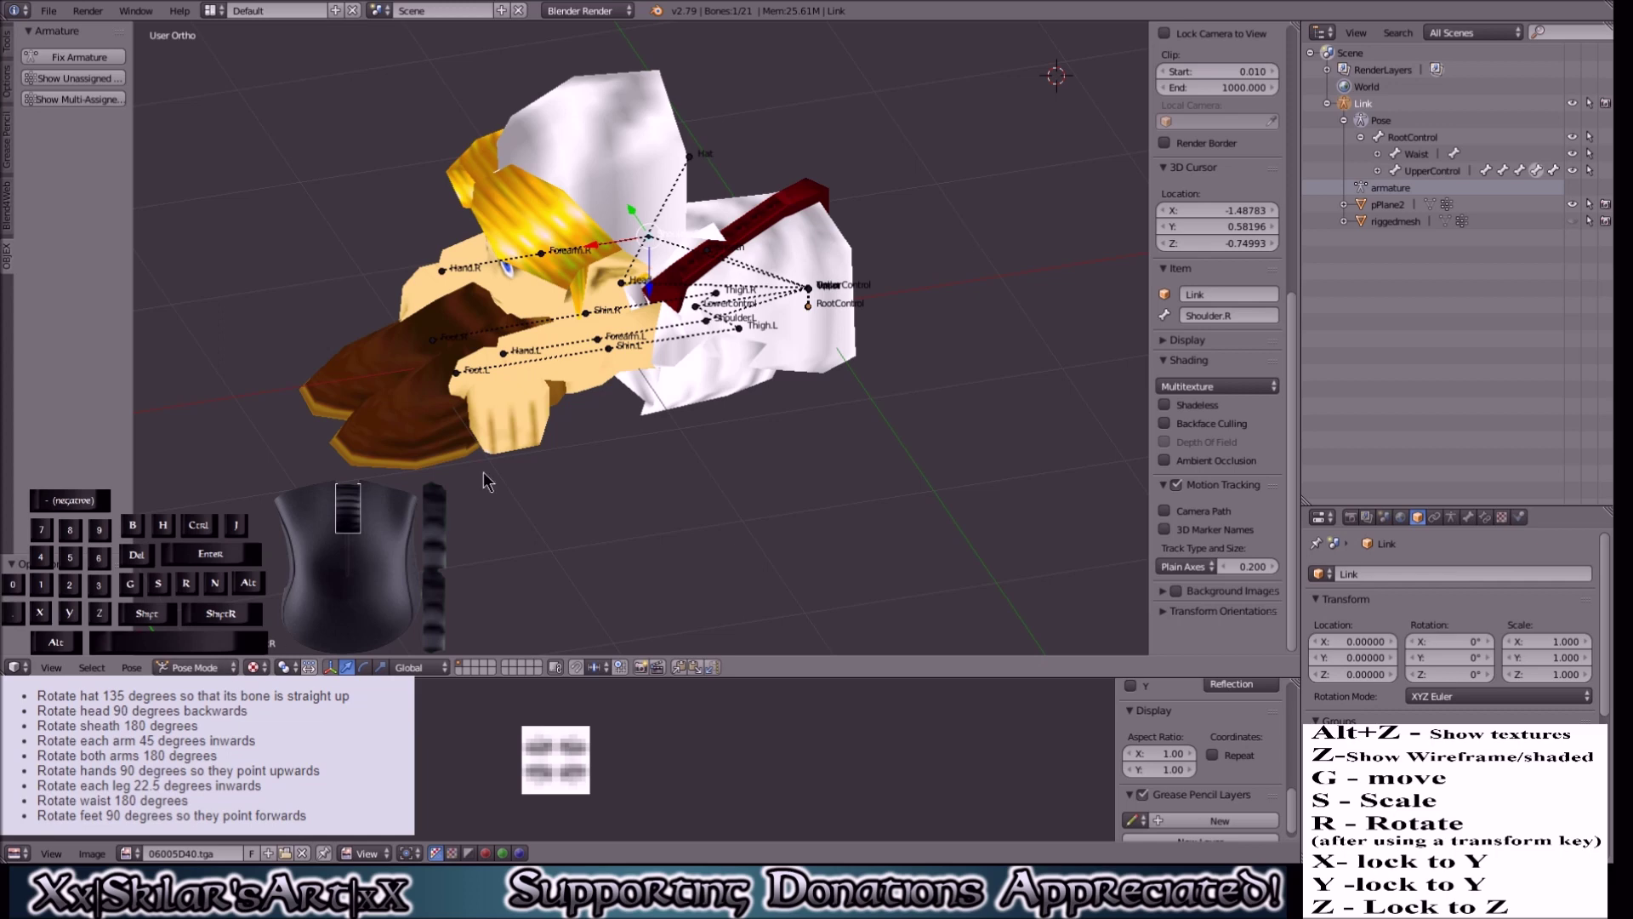
left_click(196, 668)
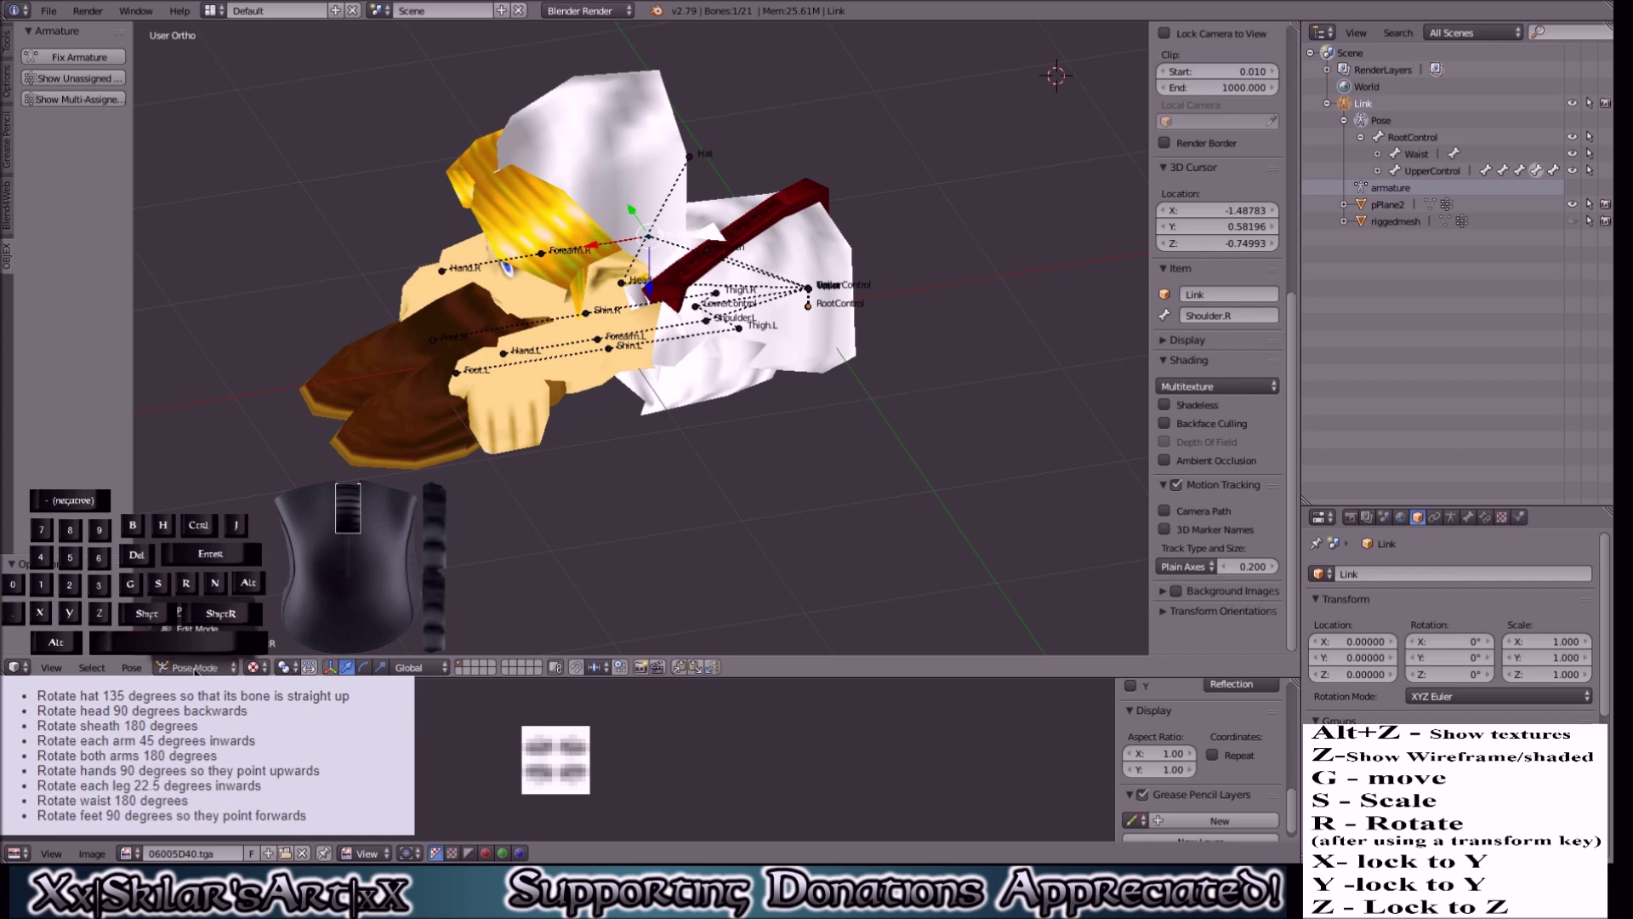
left_click(199, 614)
left_click(131, 668)
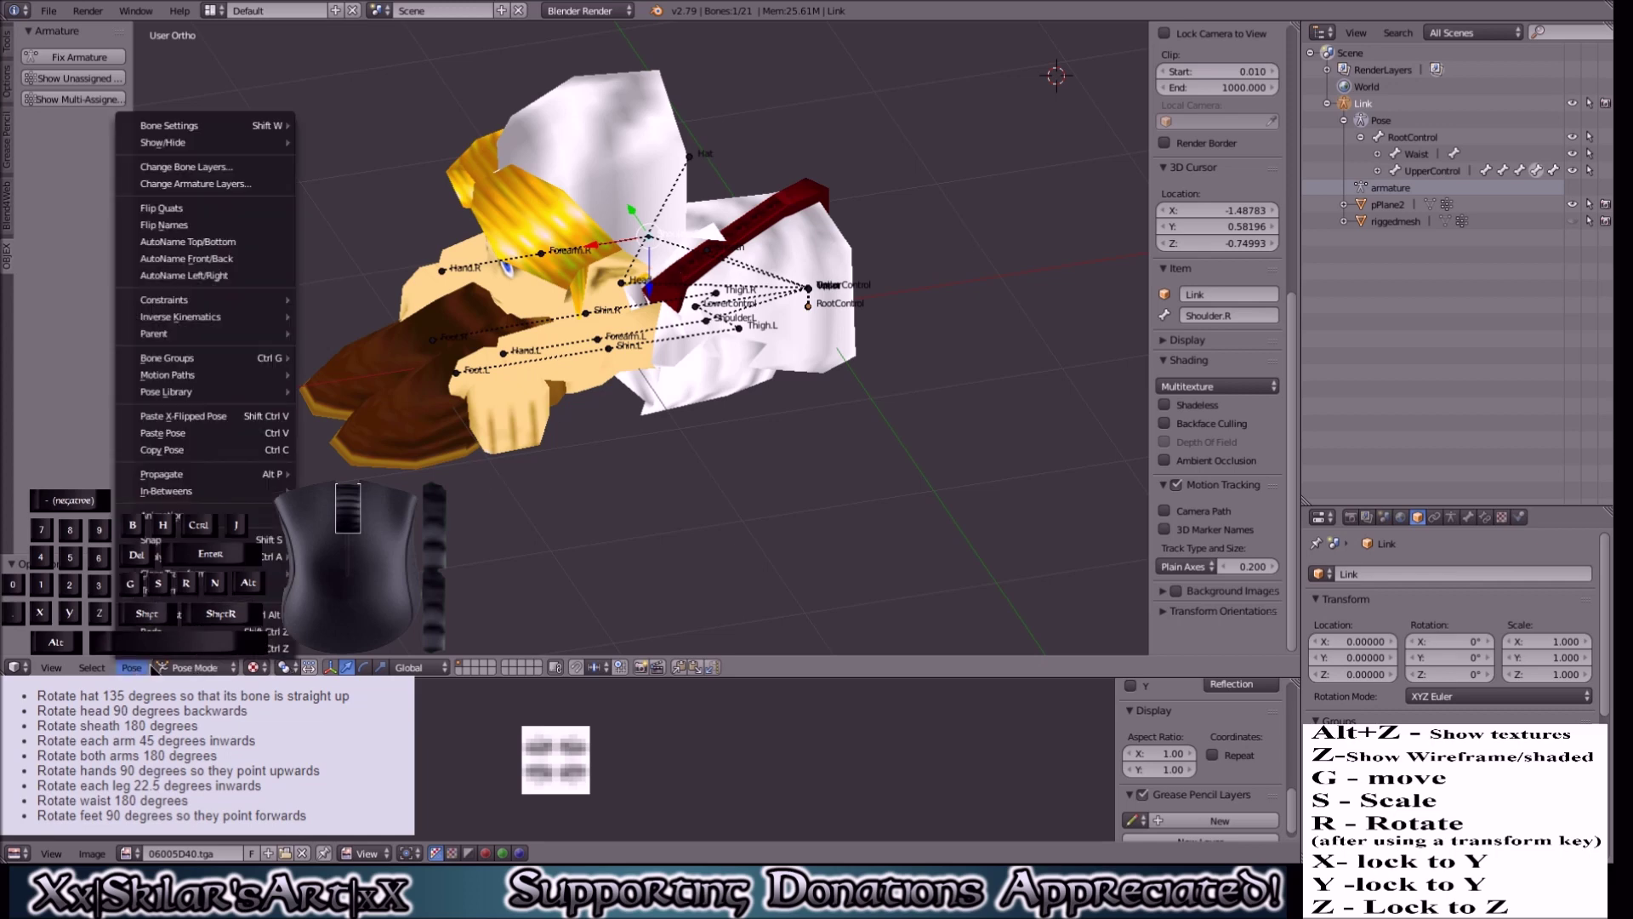
mouse_move(212, 555)
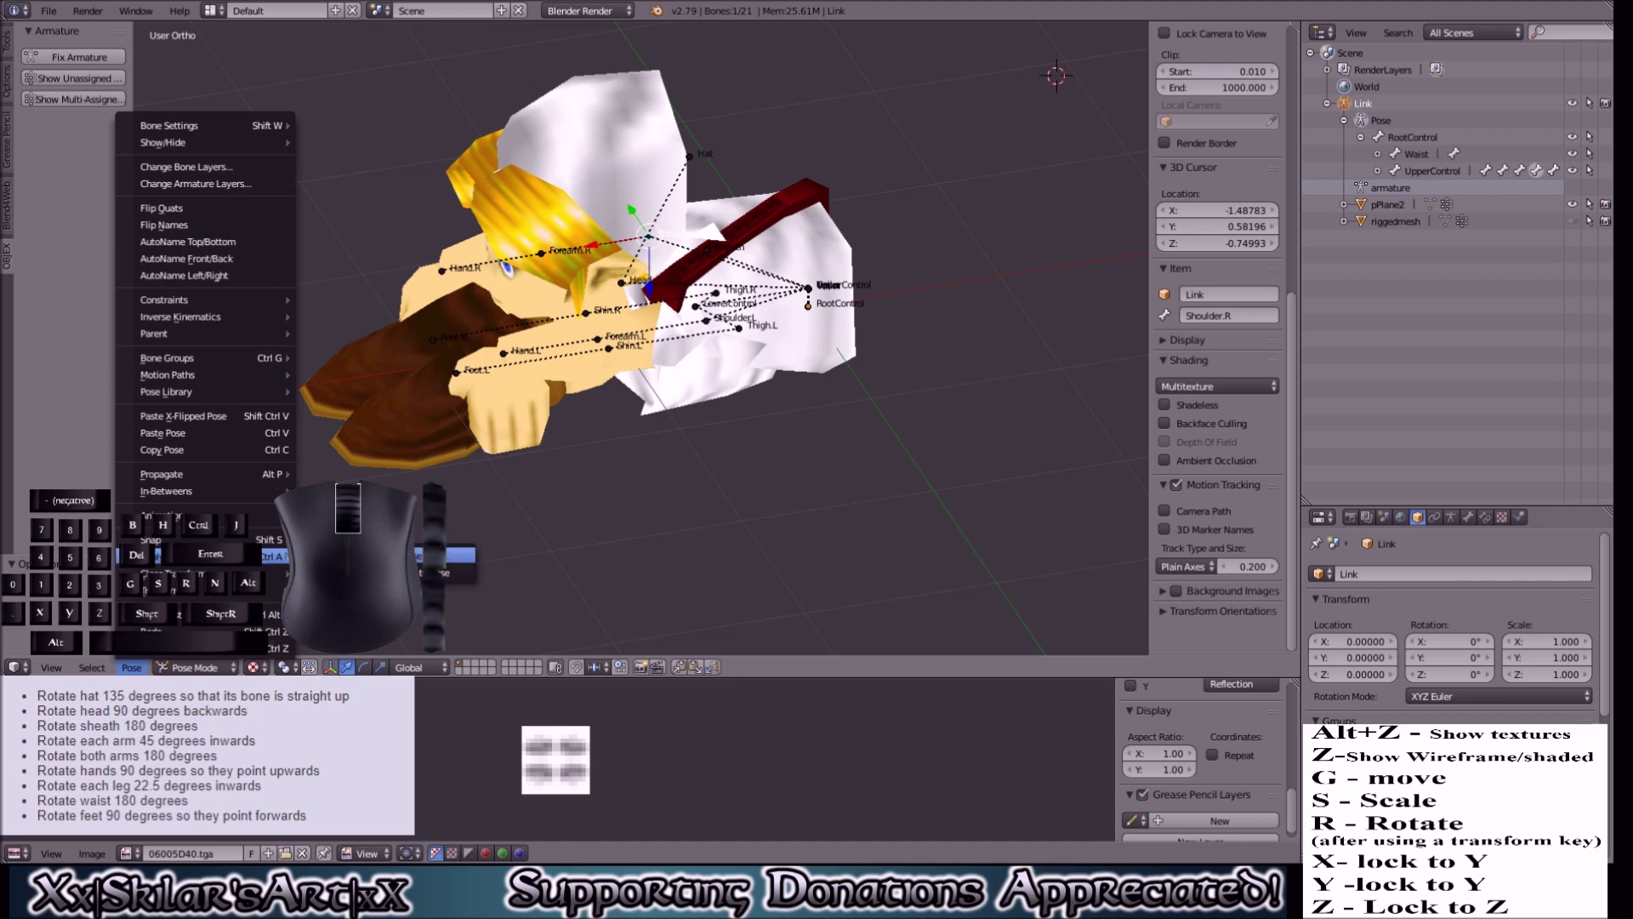
left_click(365, 555)
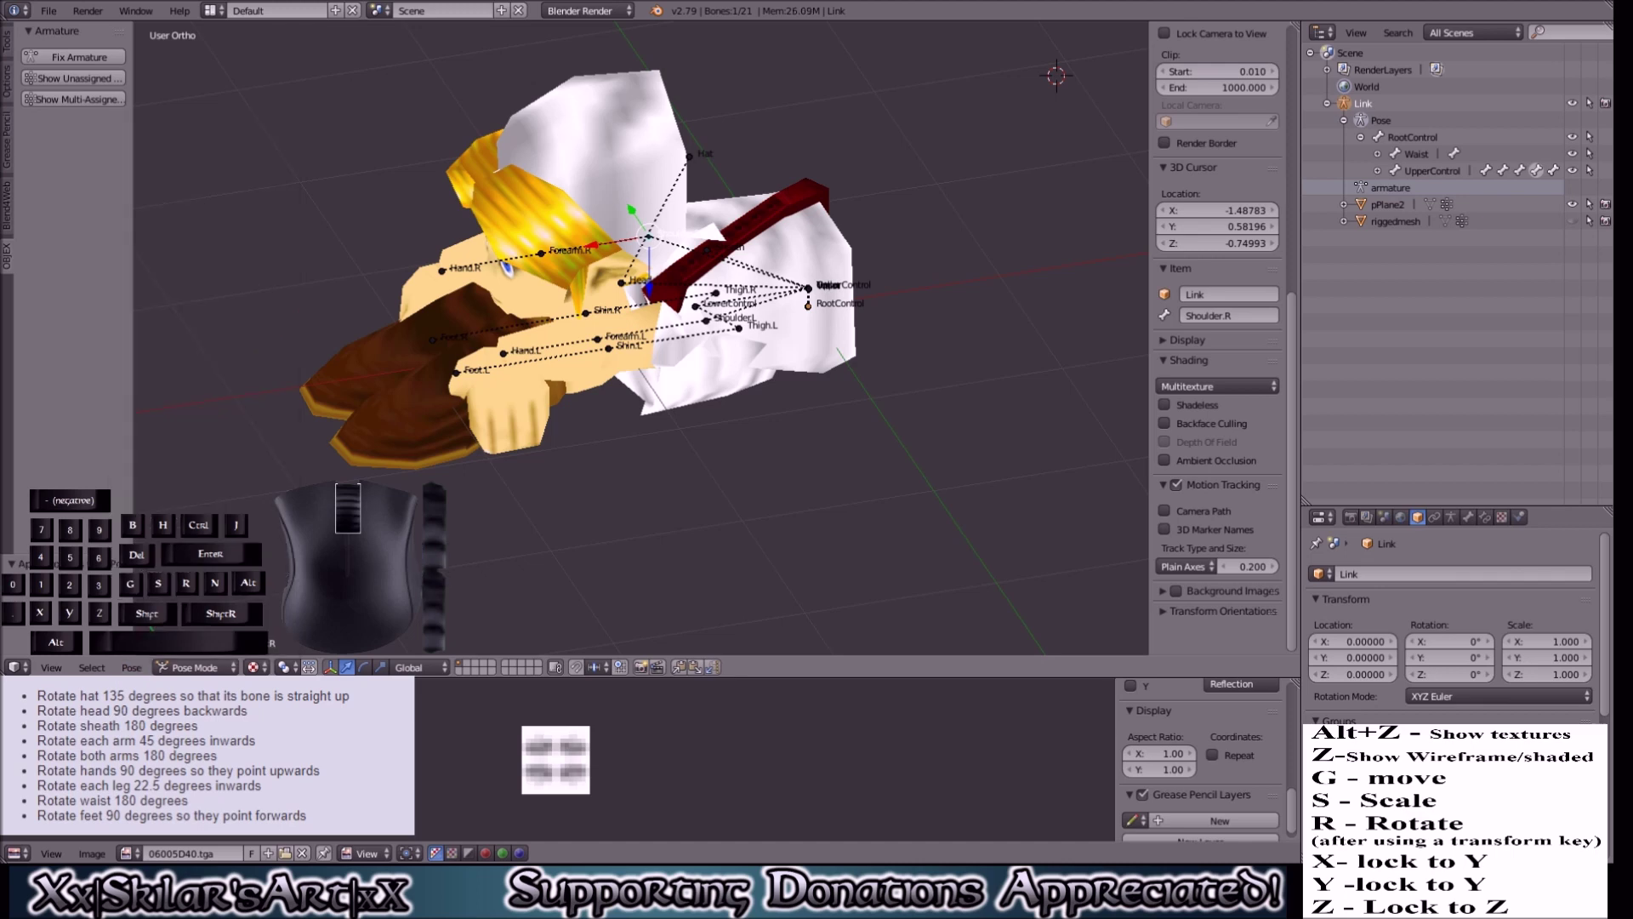
Step: Add a new Armature modifier to the pPlane2 mesh with Link as its object
scroll(536, 371, "down", 3)
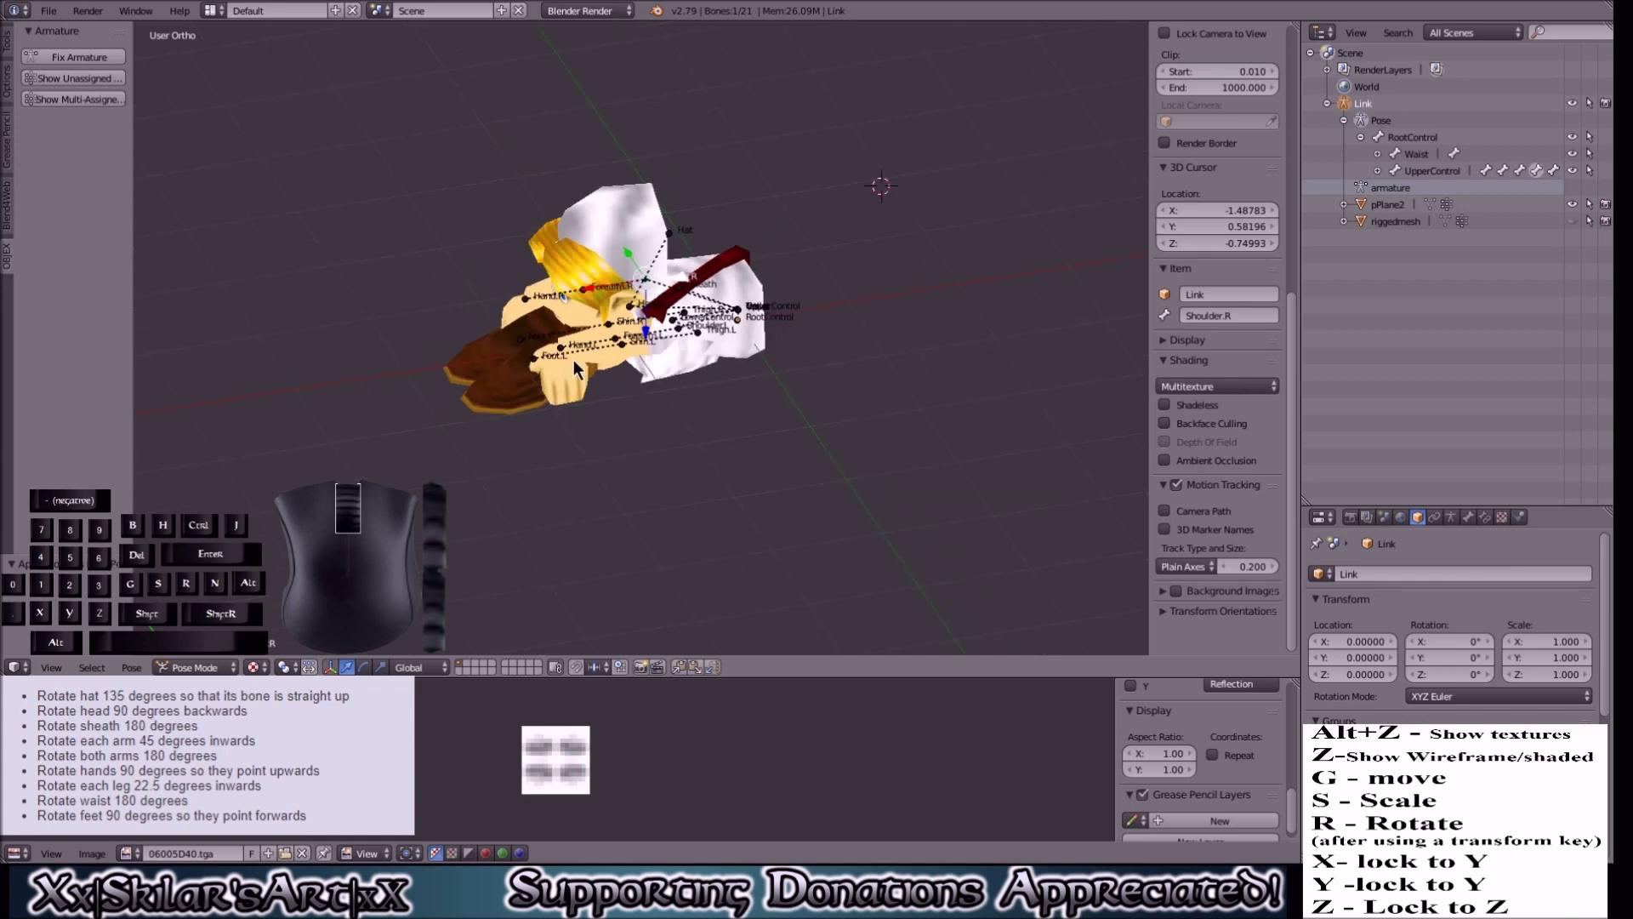
middle_click_drag(508, 362, 592, 319)
scroll(564, 345, "up", 5)
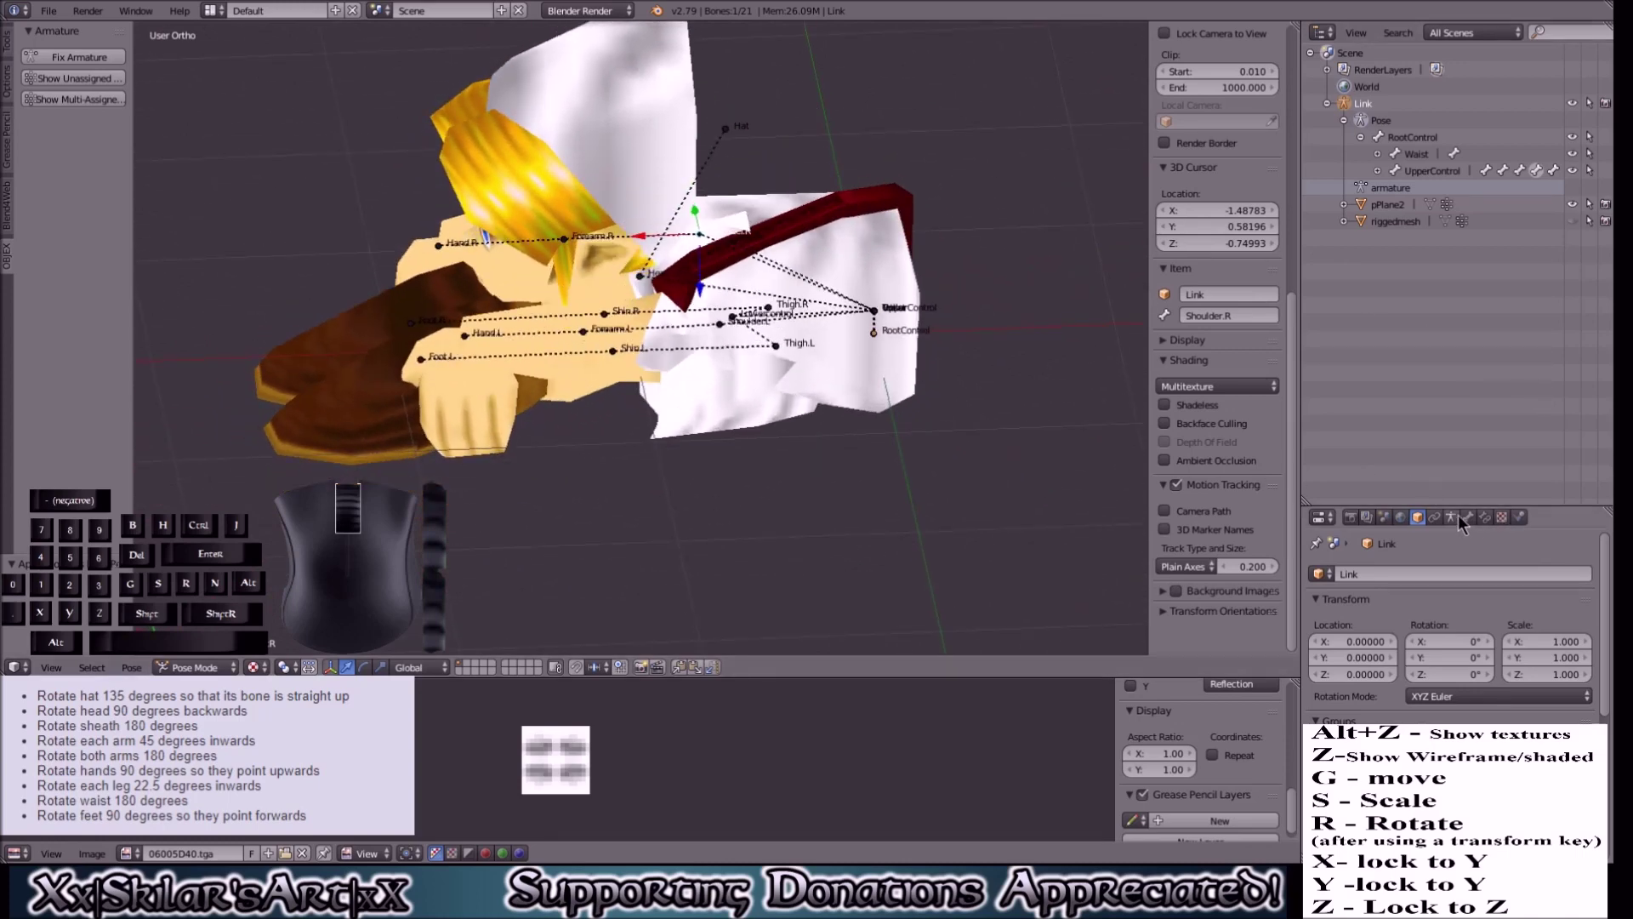
left_click(1429, 204)
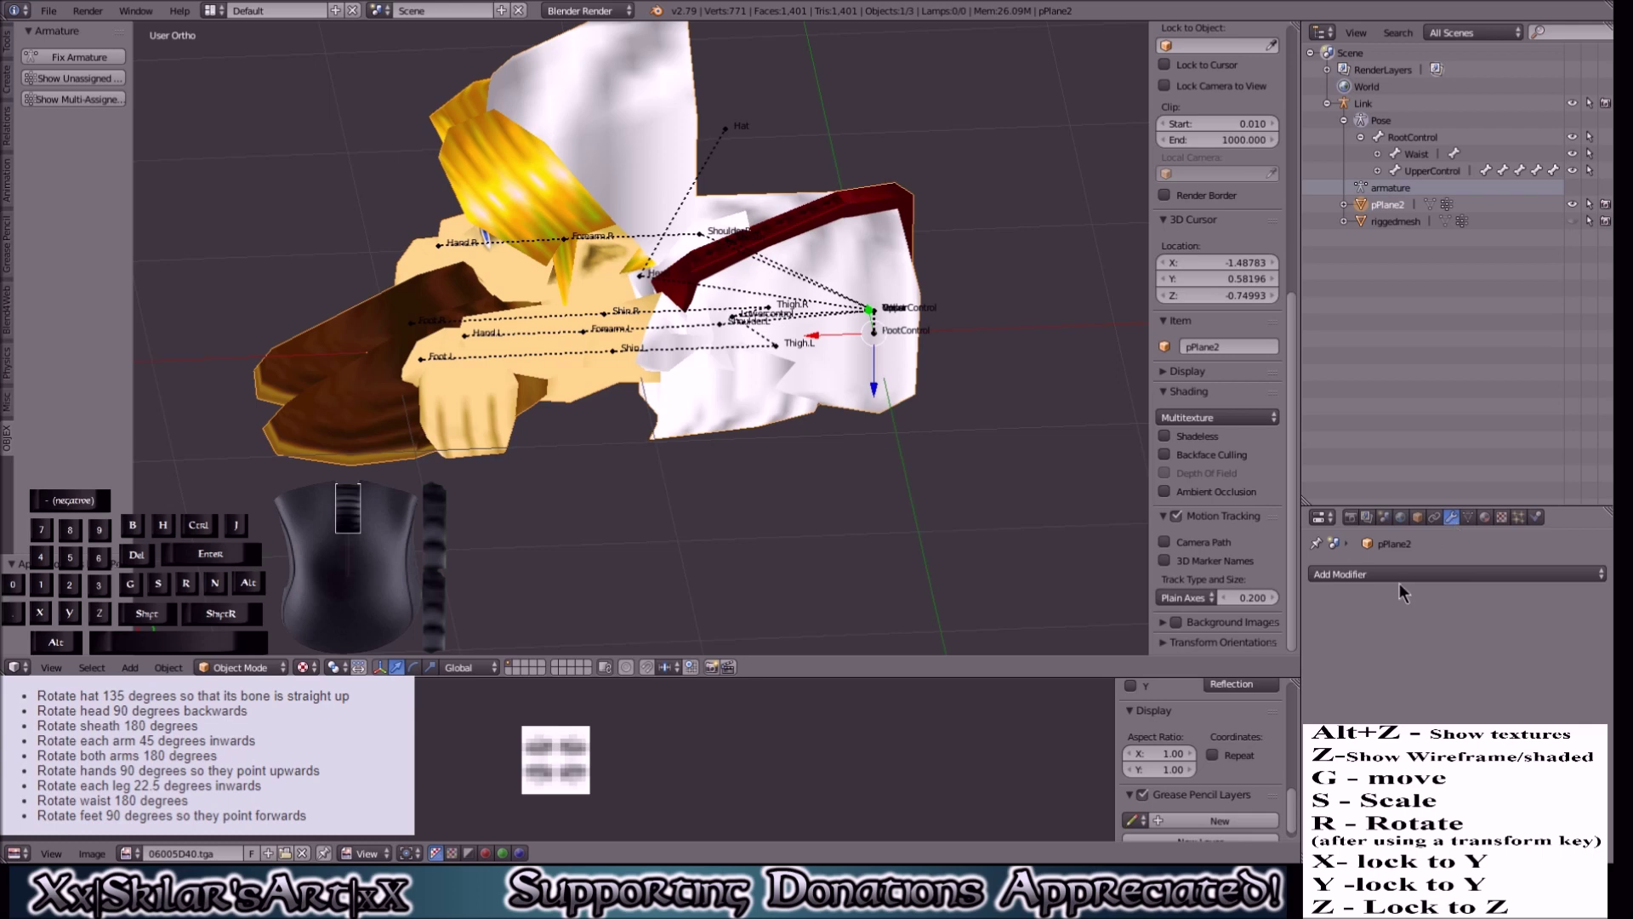
left_click(1404, 575)
left_click(1405, 281)
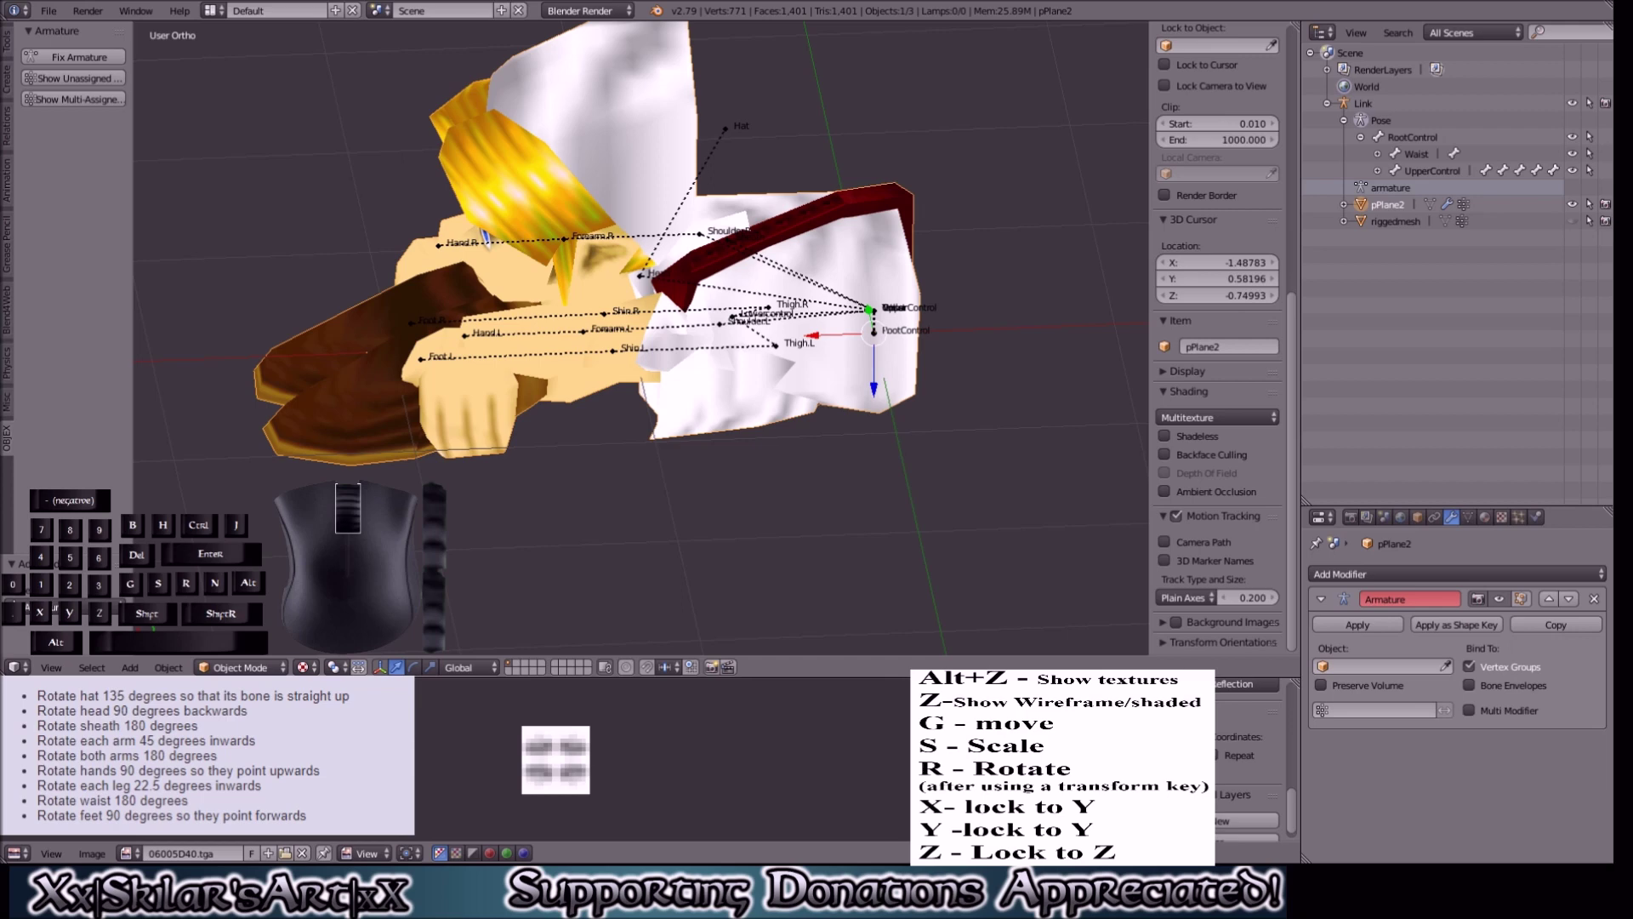
left_click(1363, 664)
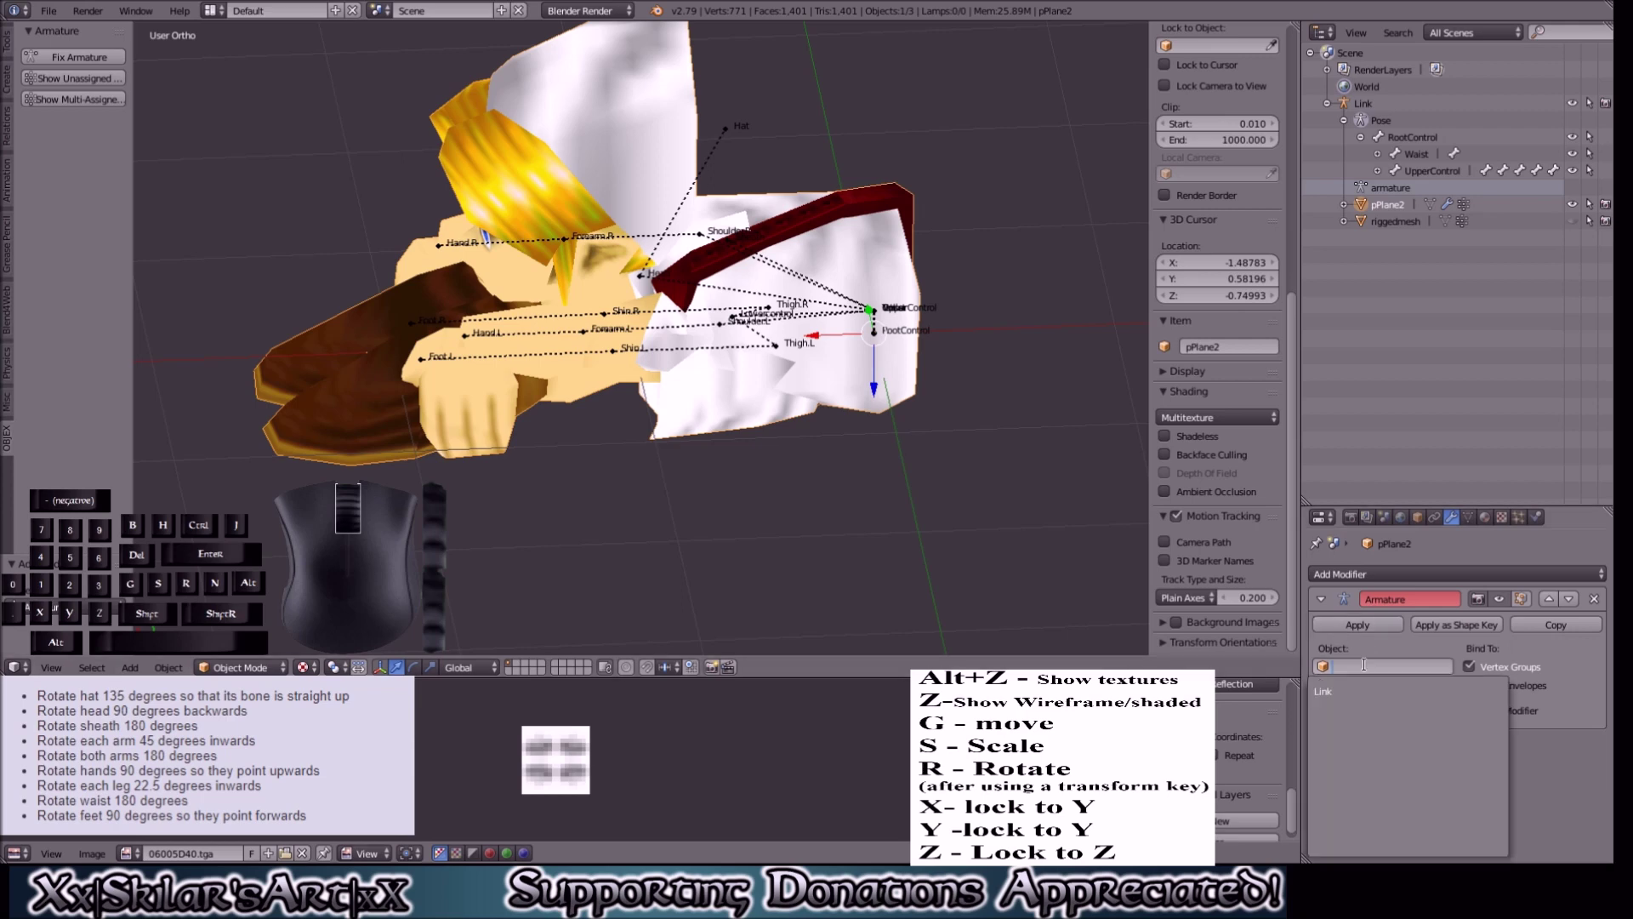
left_click(1327, 690)
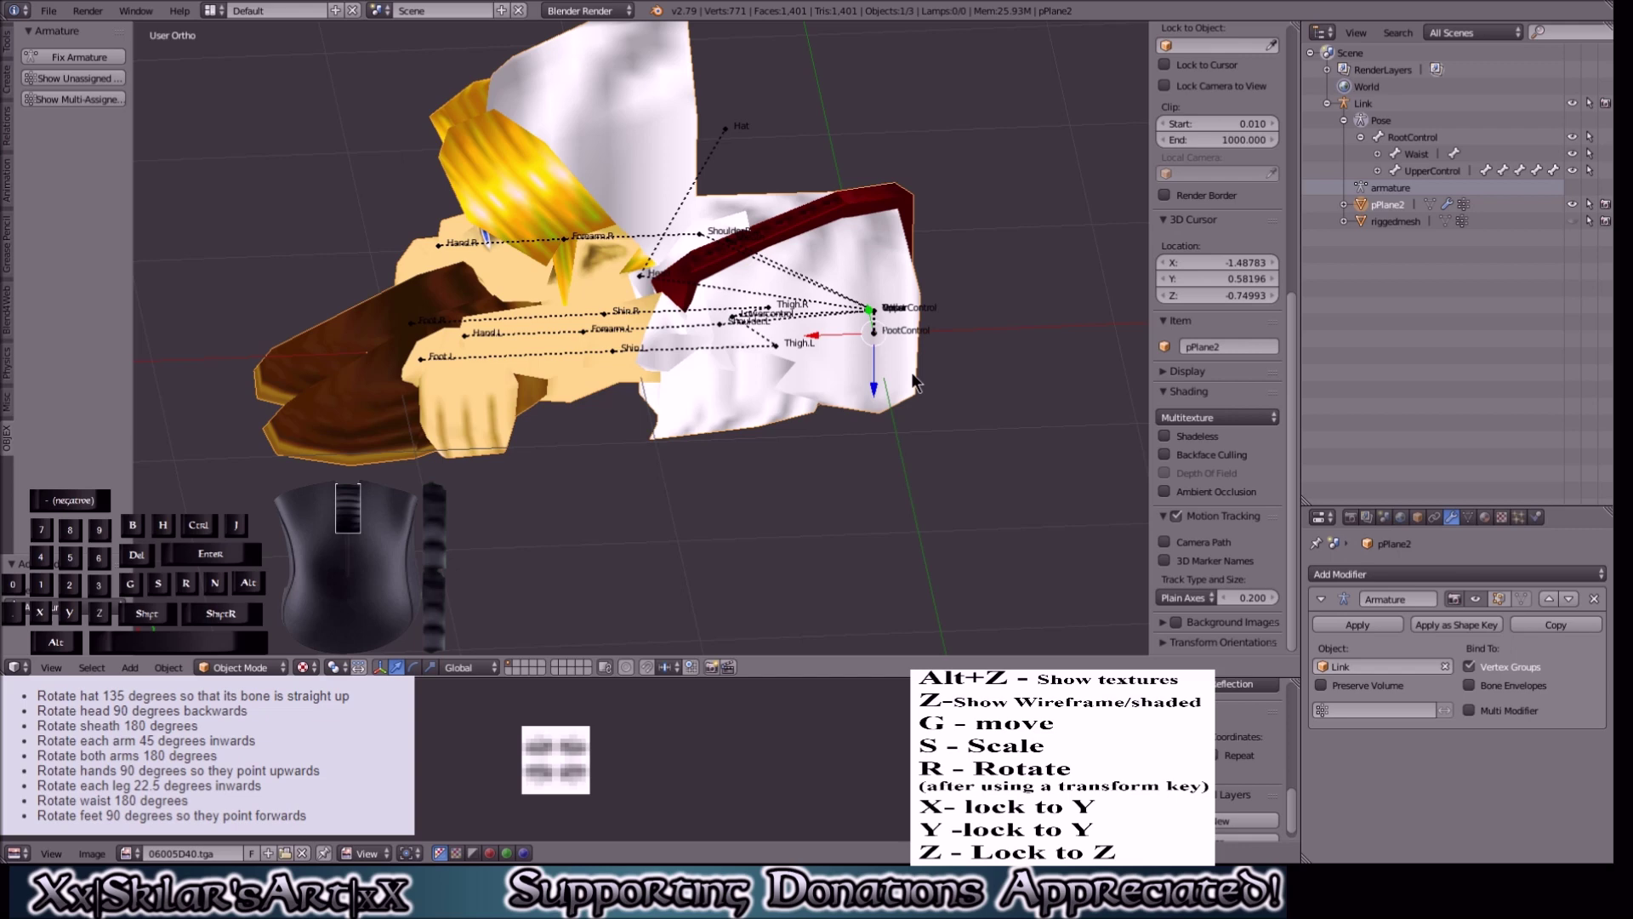
middle_click_drag(425, 217, 487, 222)
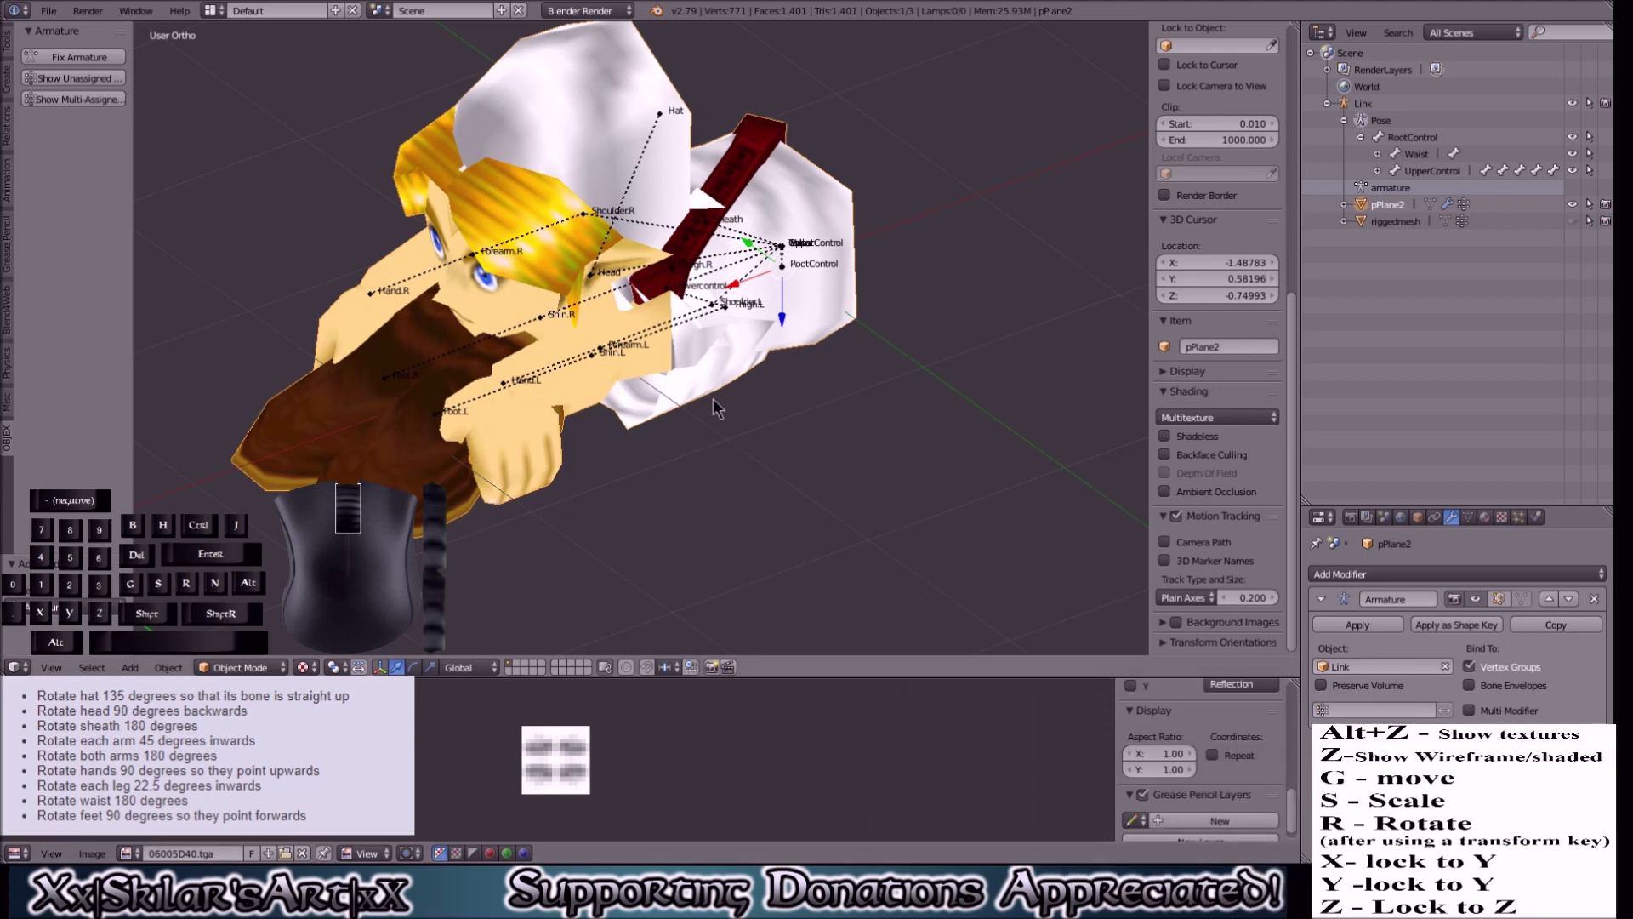
scroll(797, 313, "down", 2)
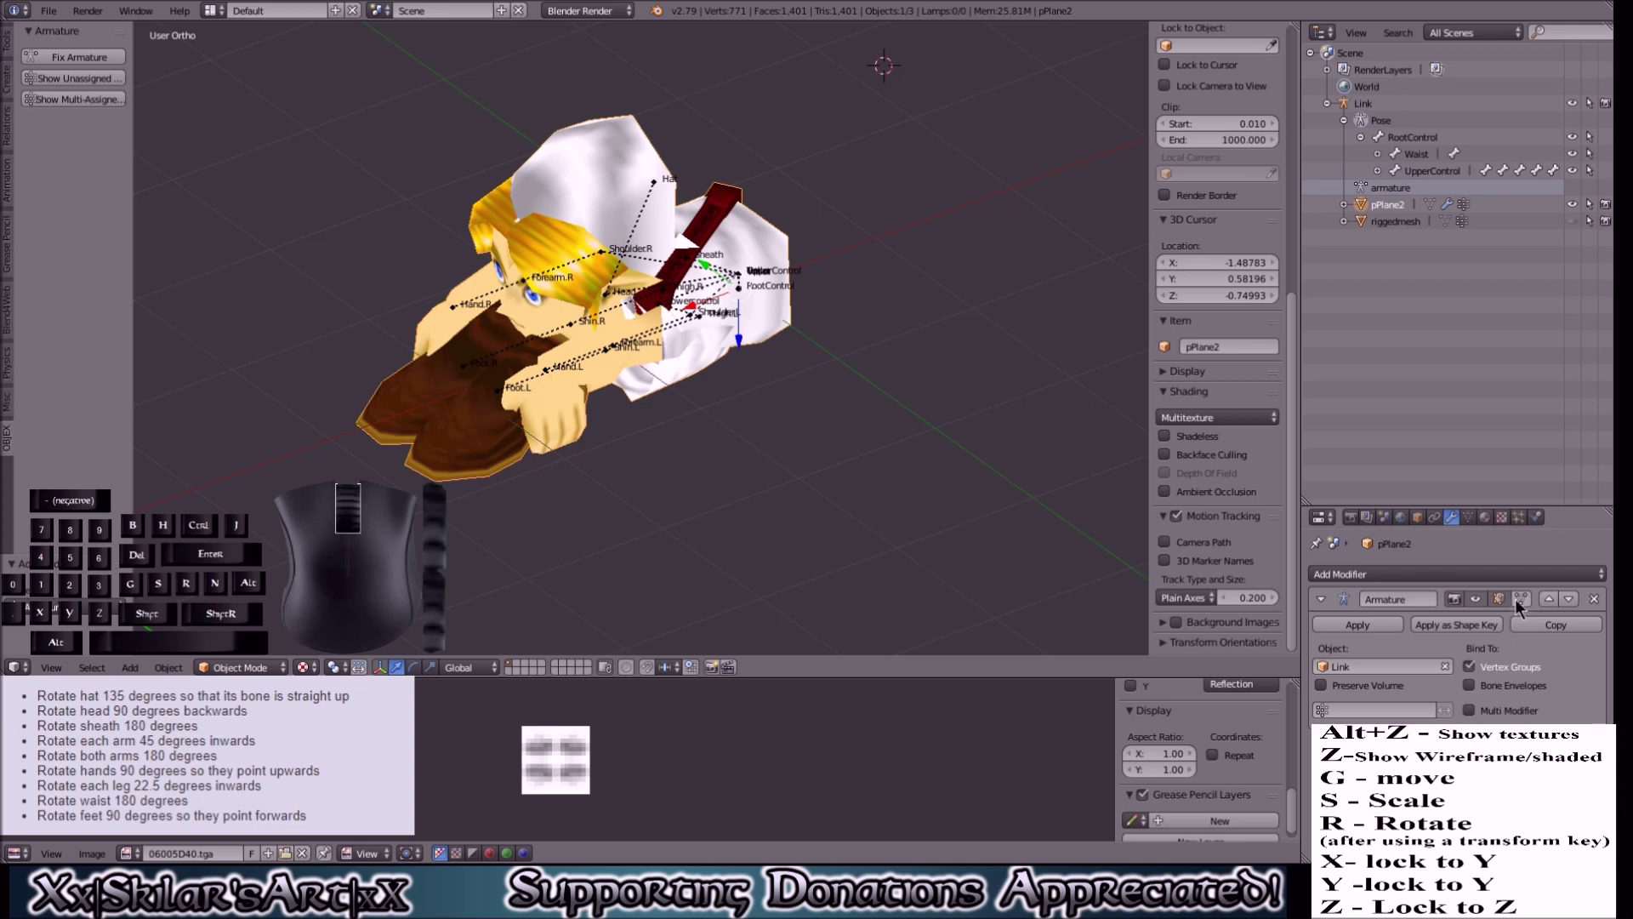
left_click(1475, 599)
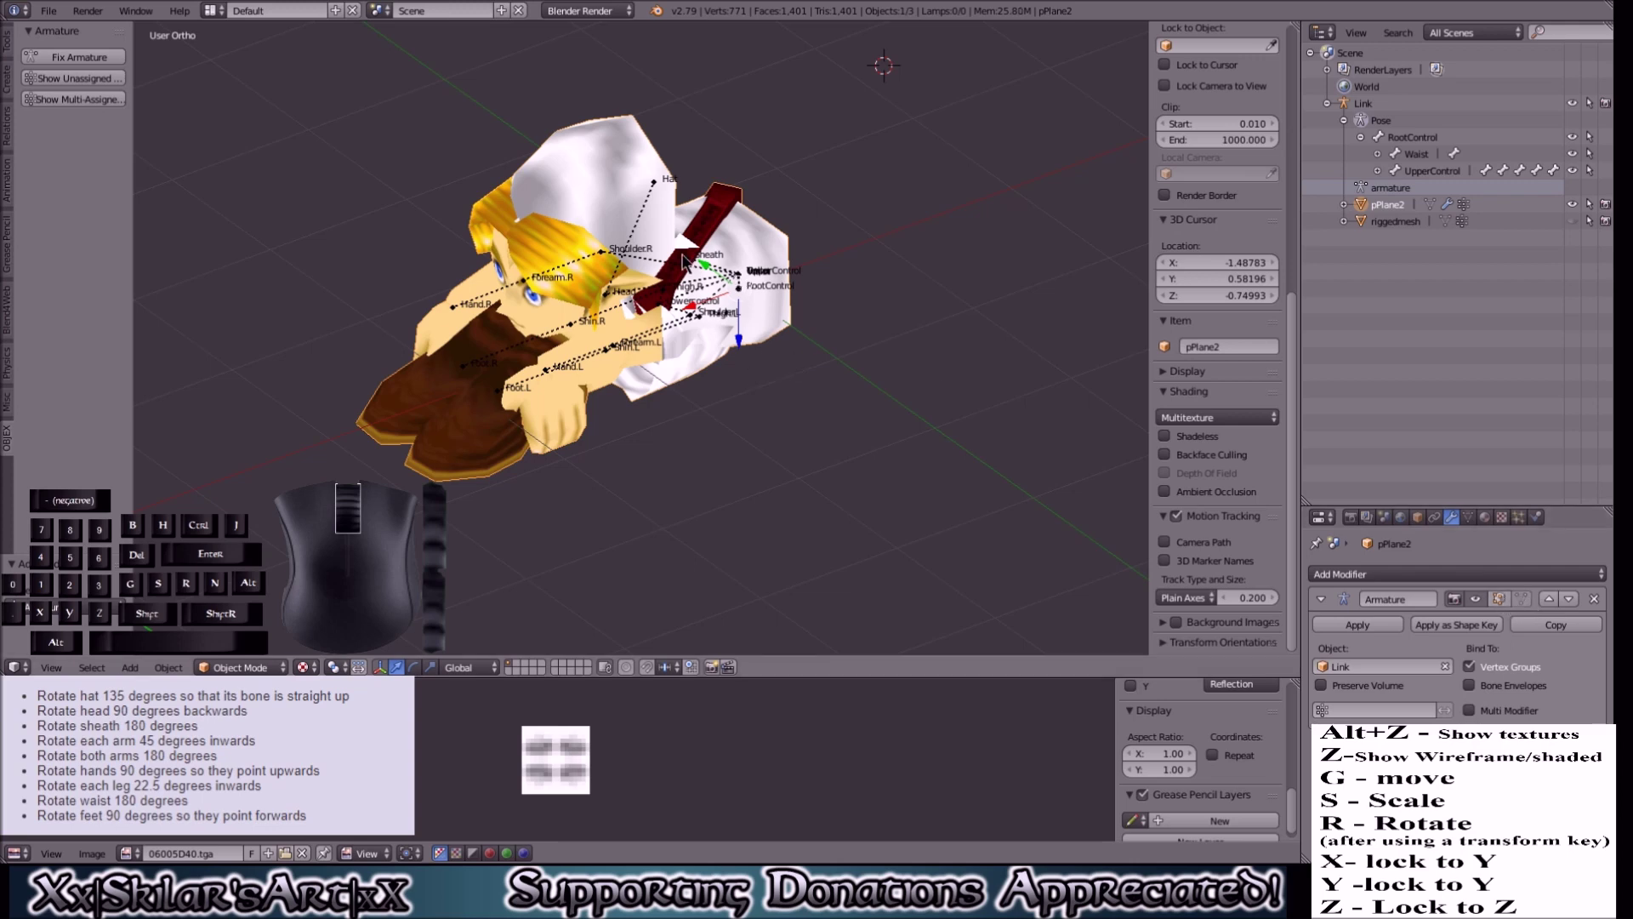
Step: Select the Waist bone of the Link armature and rotate it by 180 degrees about the global Y axis
middle_click_drag(685, 259, 785, 304)
scroll(803, 324, "up", 1)
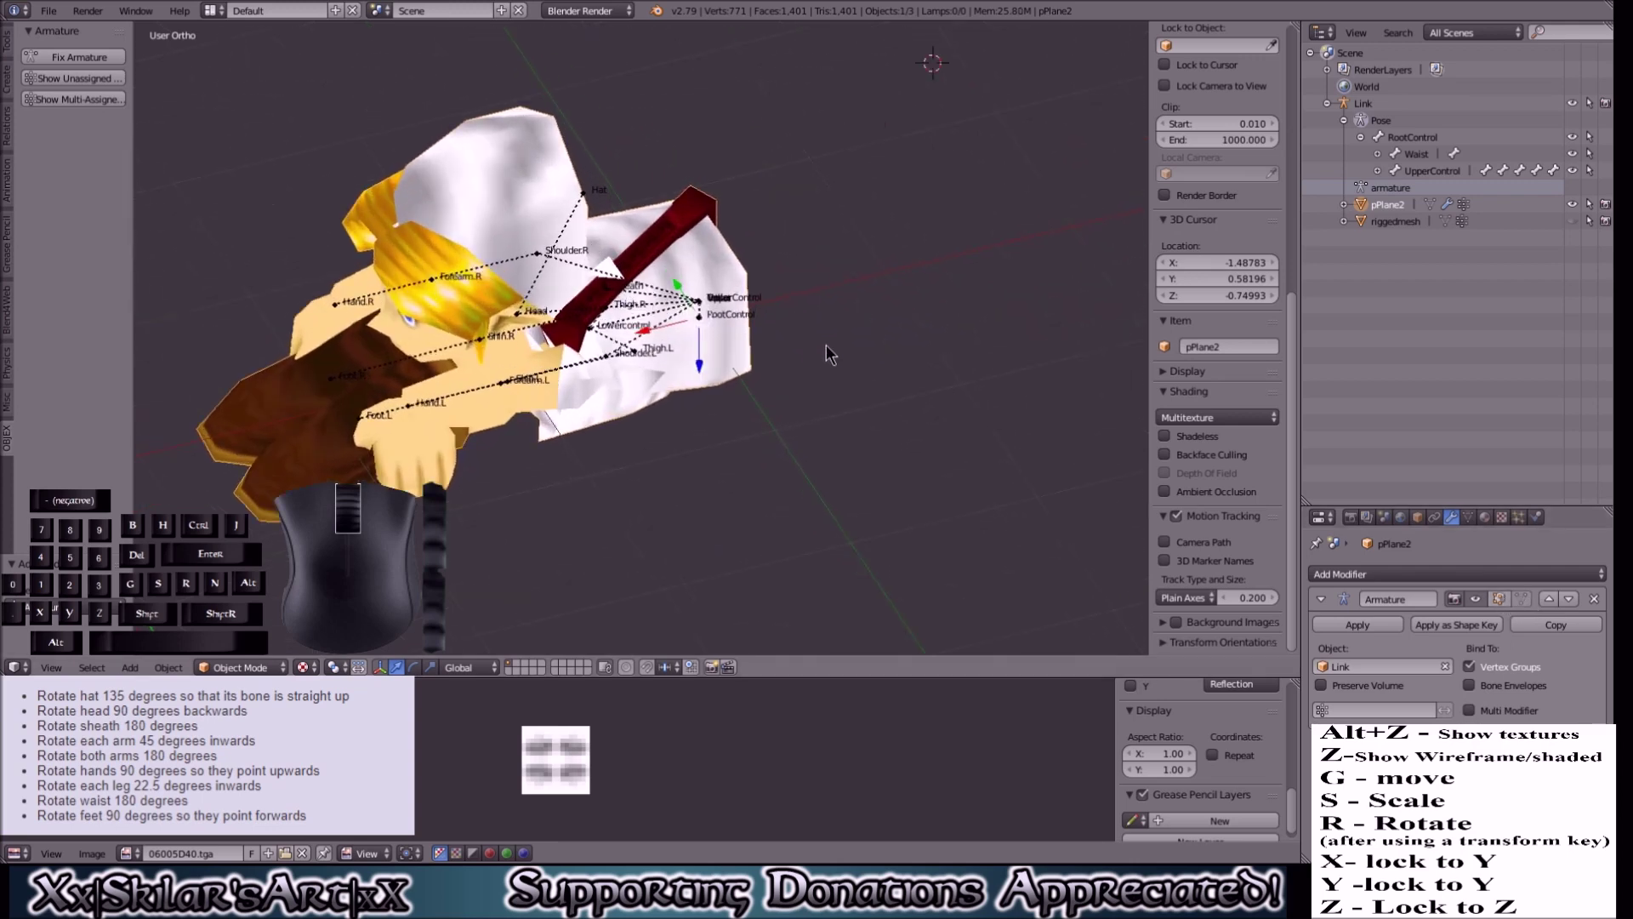
left_click(1417, 155)
type("ry")
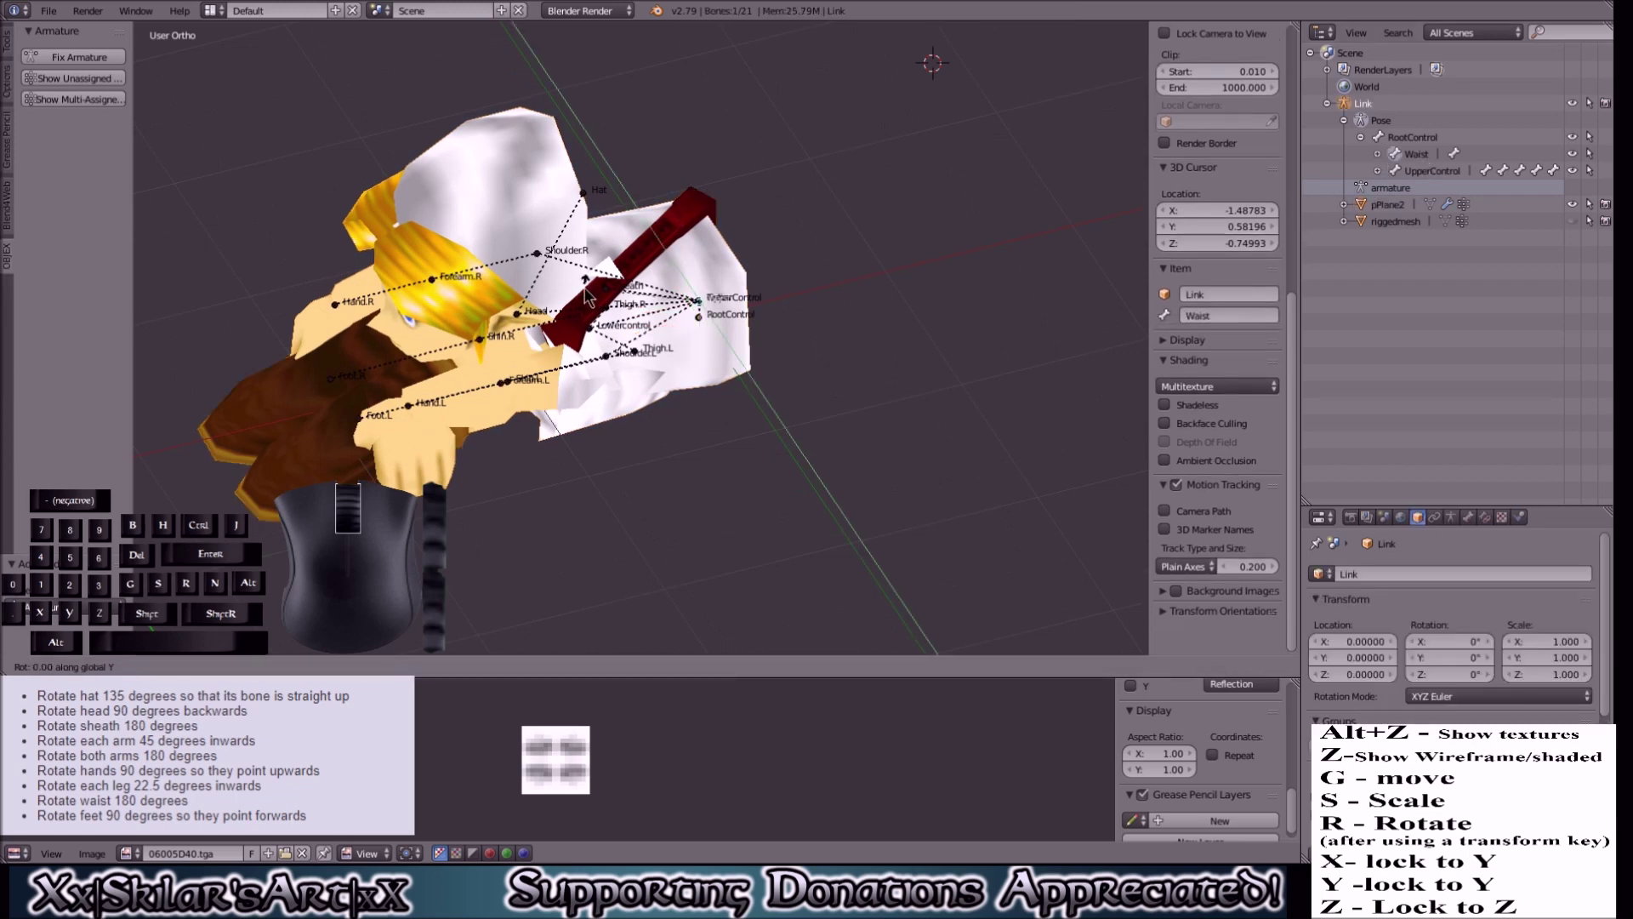
type("180")
key("Return")
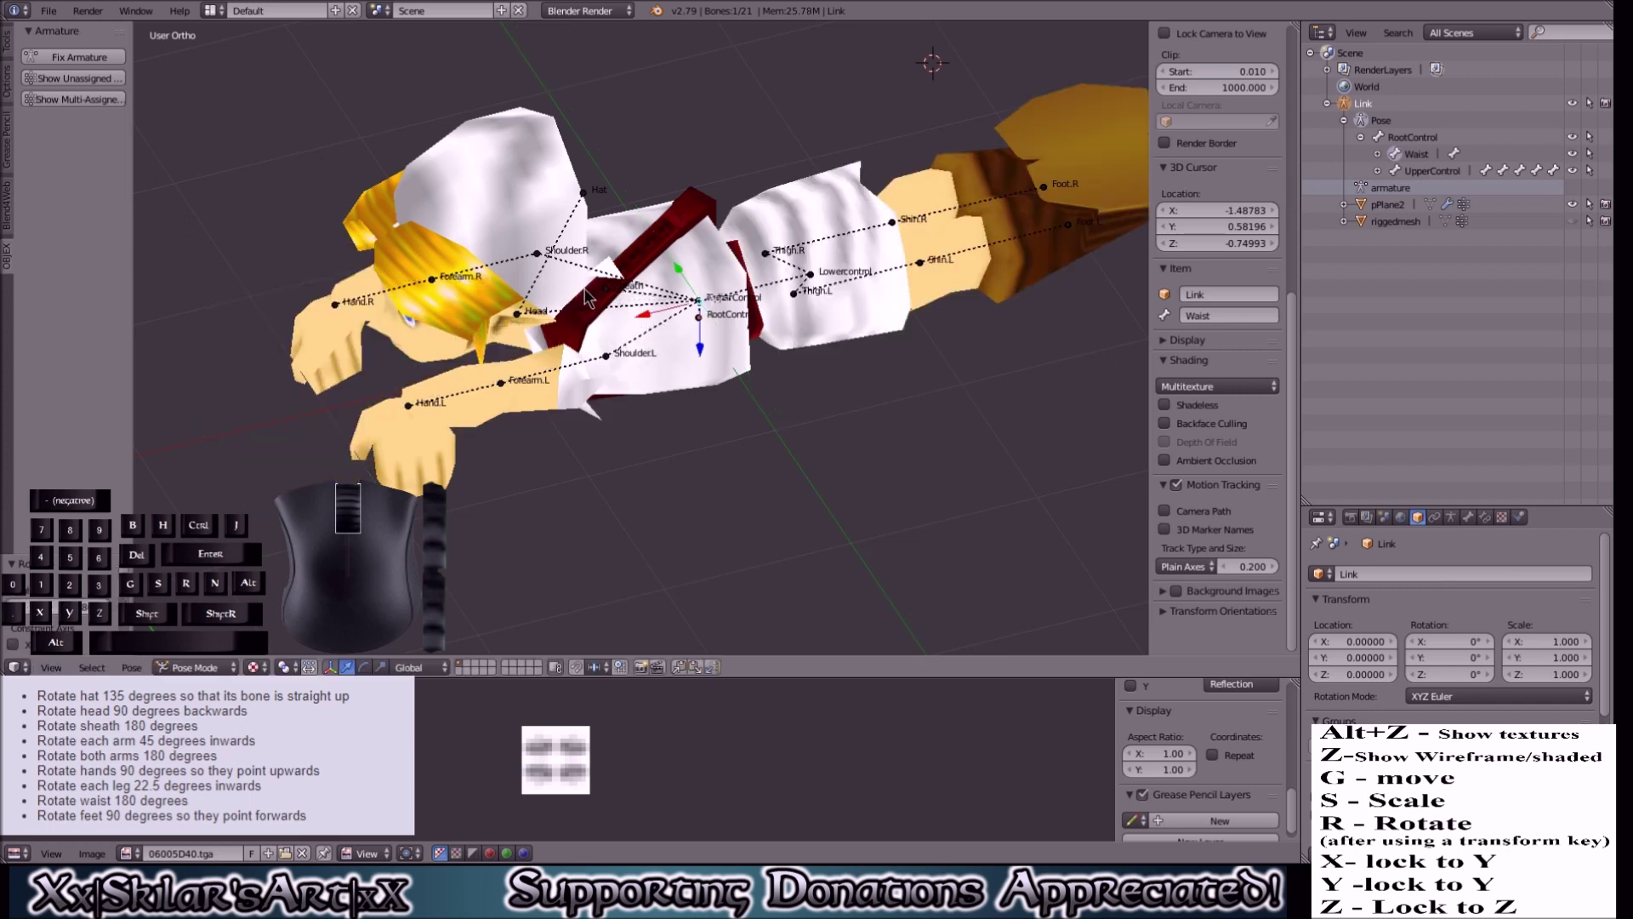
Step: Rotate the left and right shoulder bones together by 180 degrees about the global Y axis
scroll(697, 298, "down", 3)
middle_click_drag(786, 267, 604, 330)
scroll(604, 330, "up", 1)
right_click(634, 319)
middle_click_drag(903, 287, 783, 367)
right_click(776, 364, "shift")
type("r")
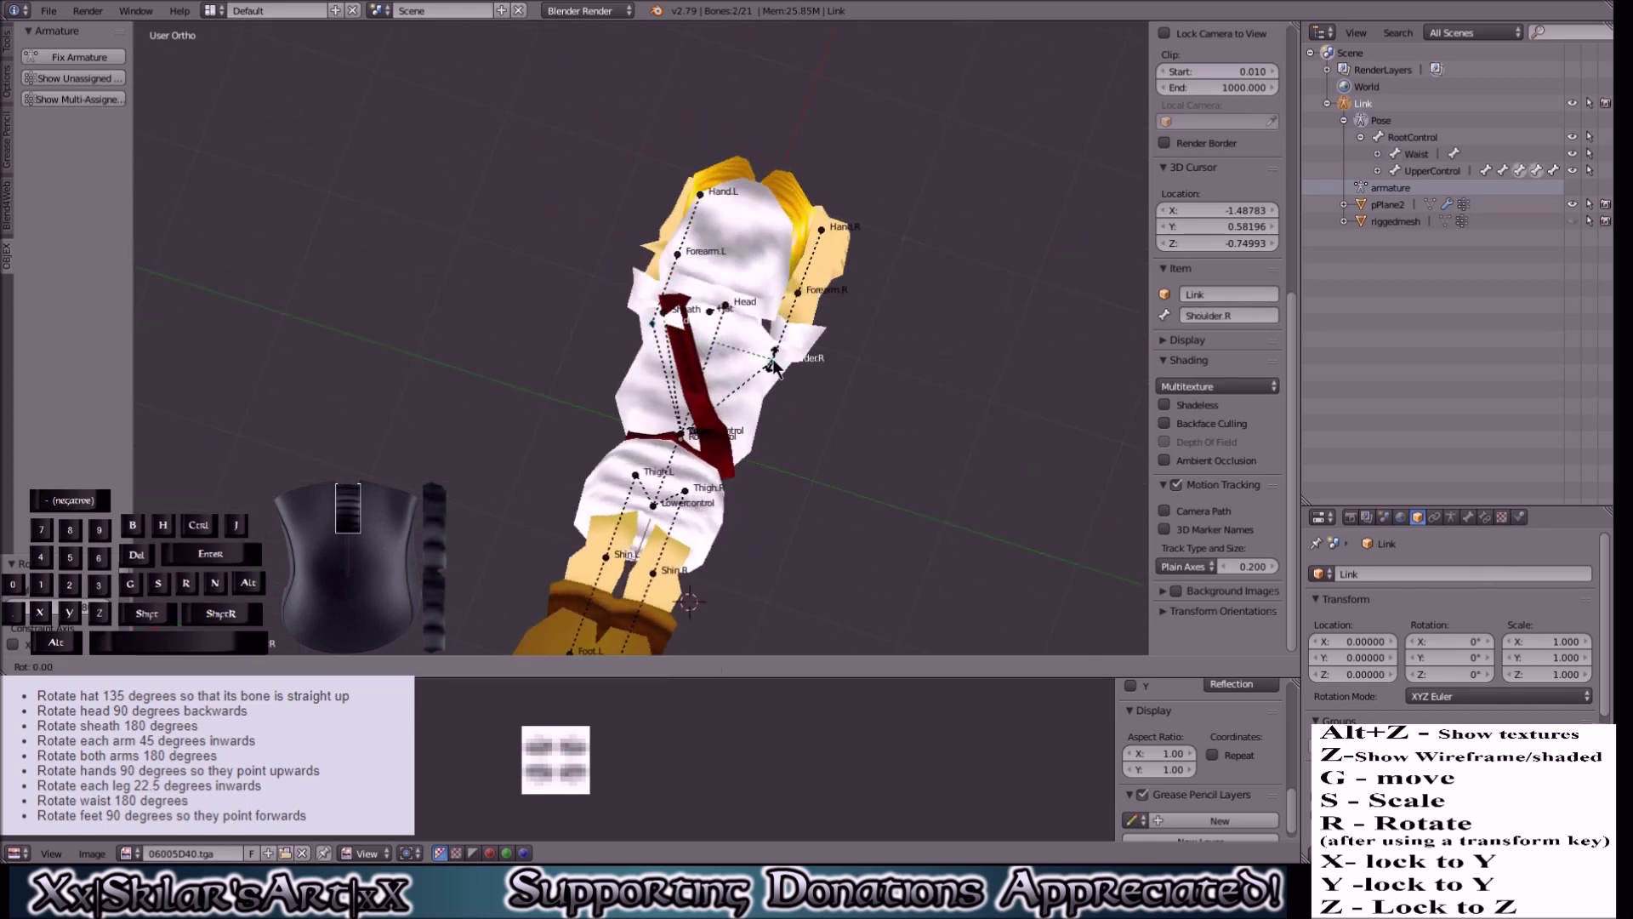
type("y180")
key("Return")
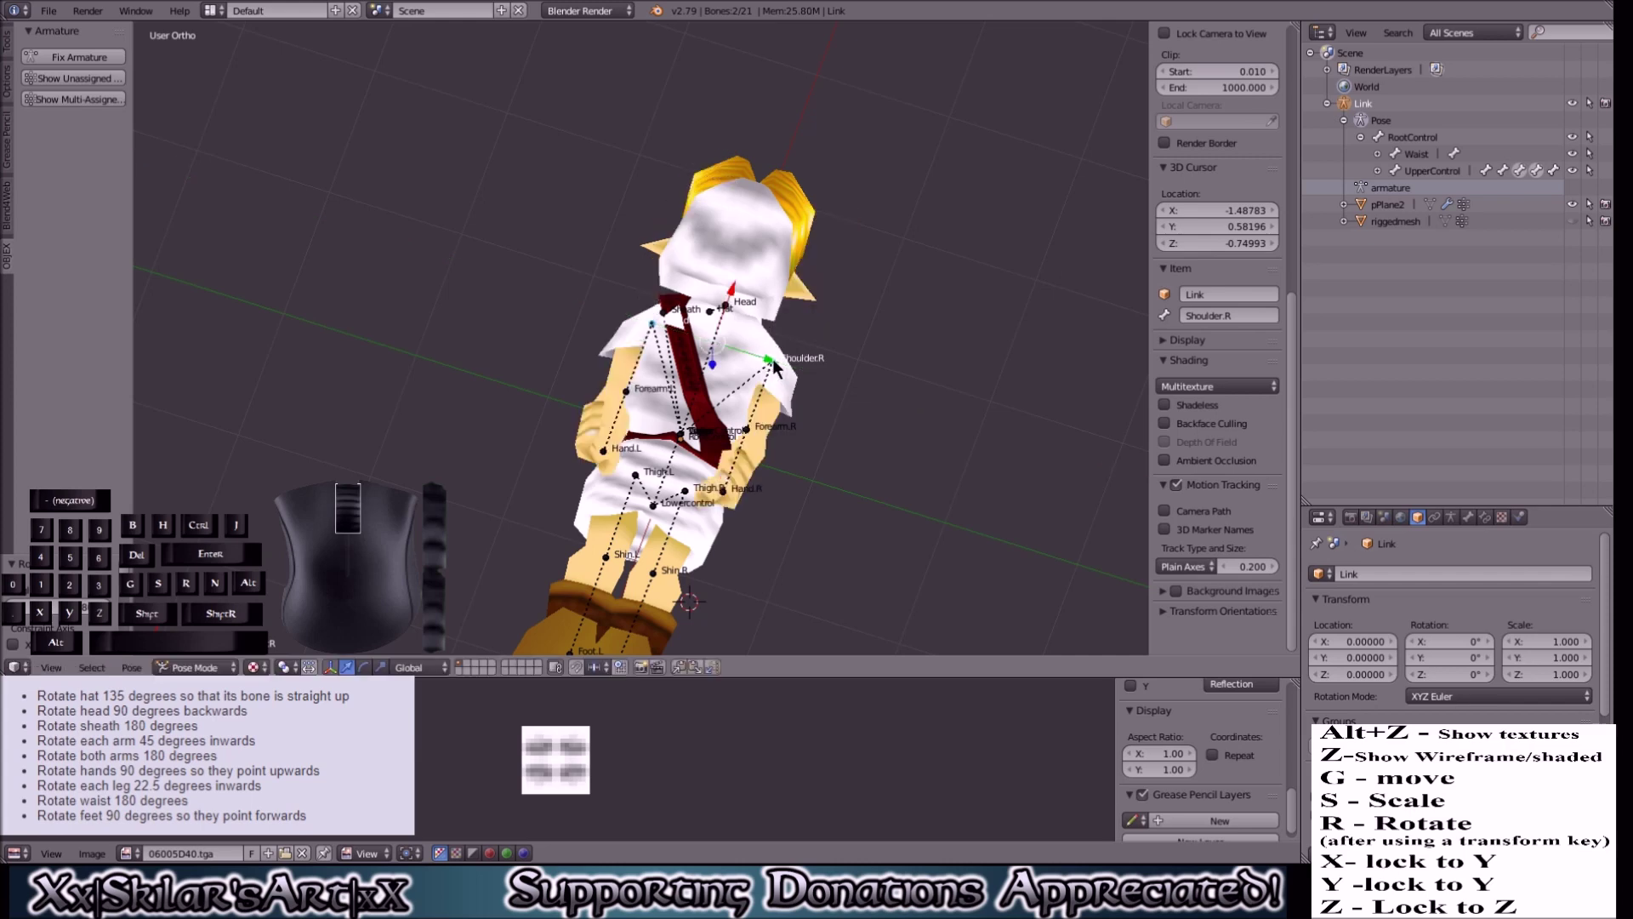
Step: Rotate the Hand.L and Hand.R bones together by 90 degrees about the global Y axis
right_click(620, 464)
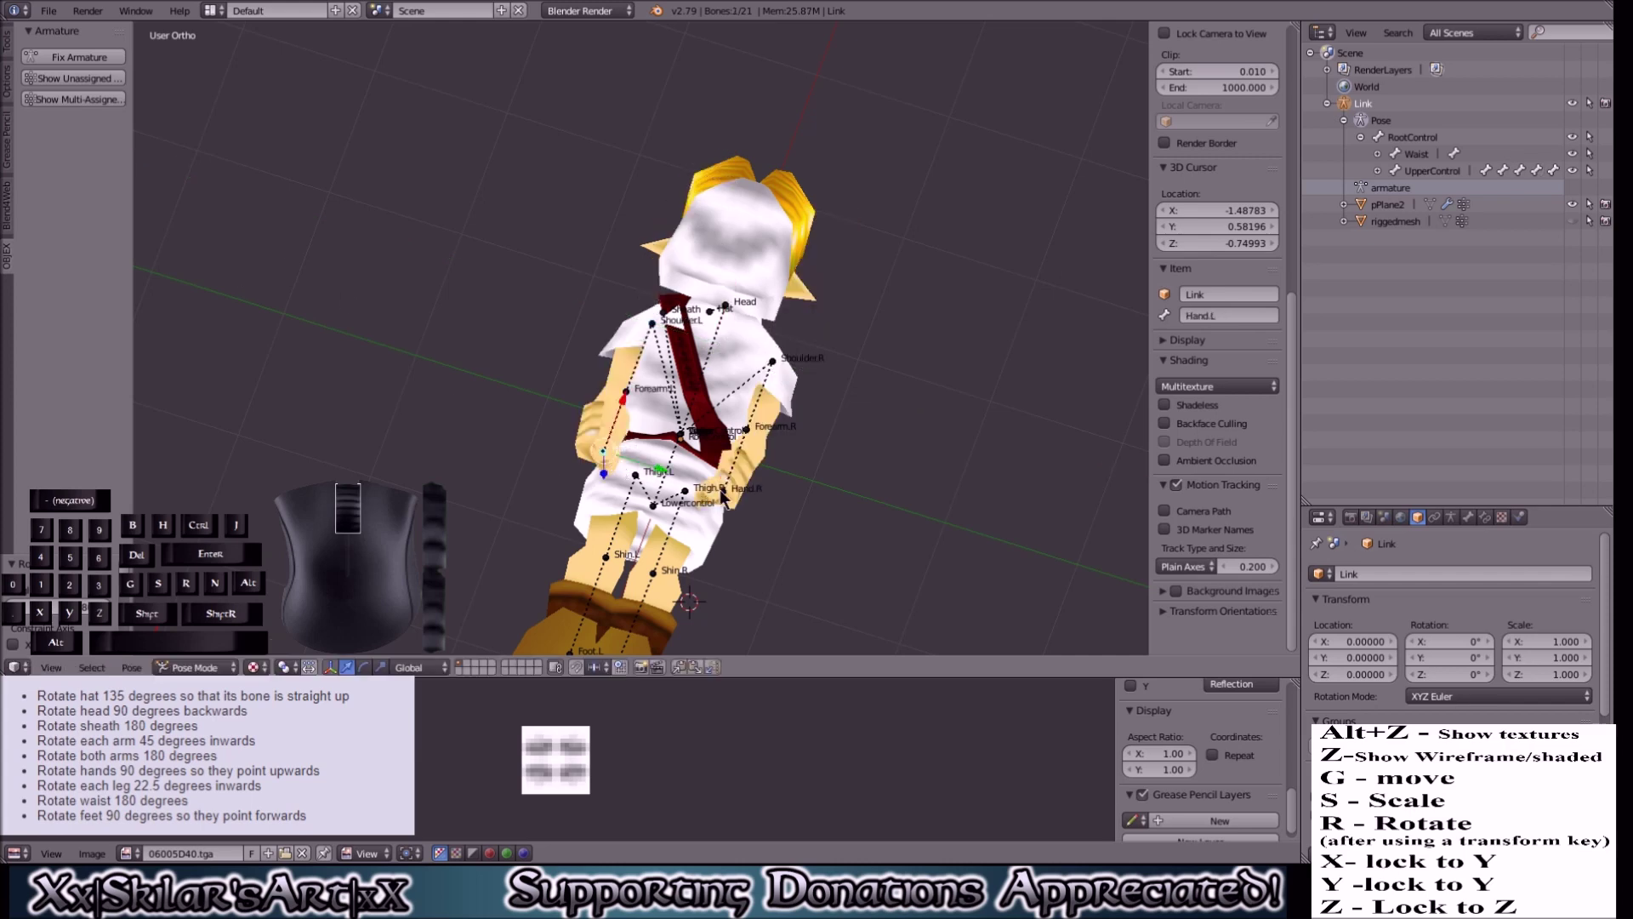
middle_click_drag(773, 504, 701, 446)
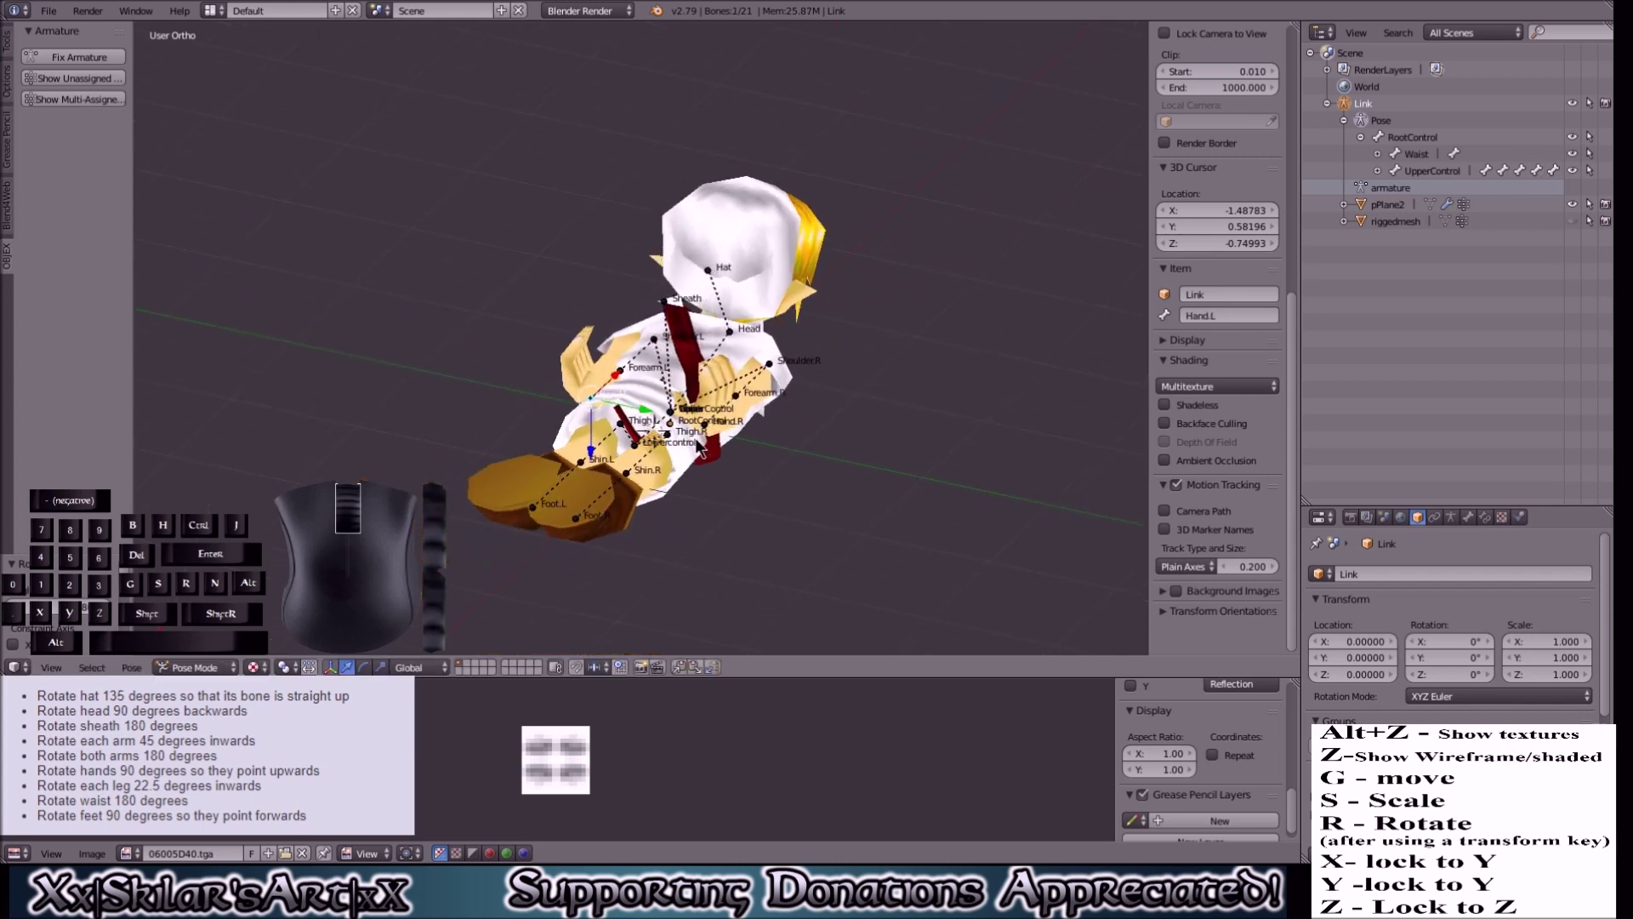
right_click(720, 428, "shift")
key("r")
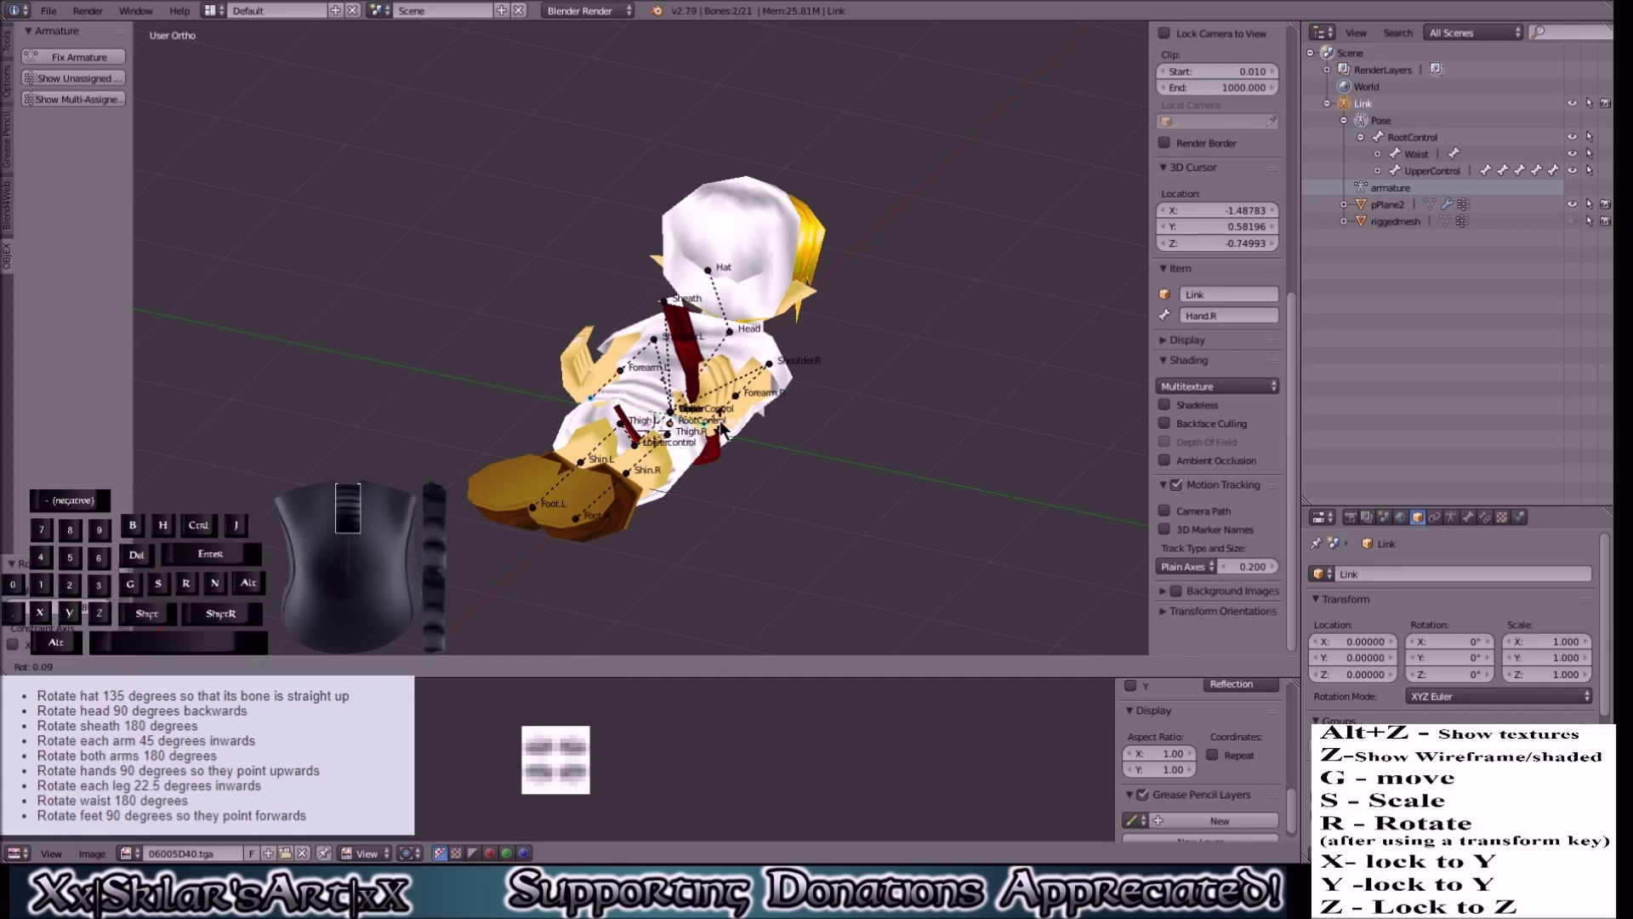
type("y90")
key("Return")
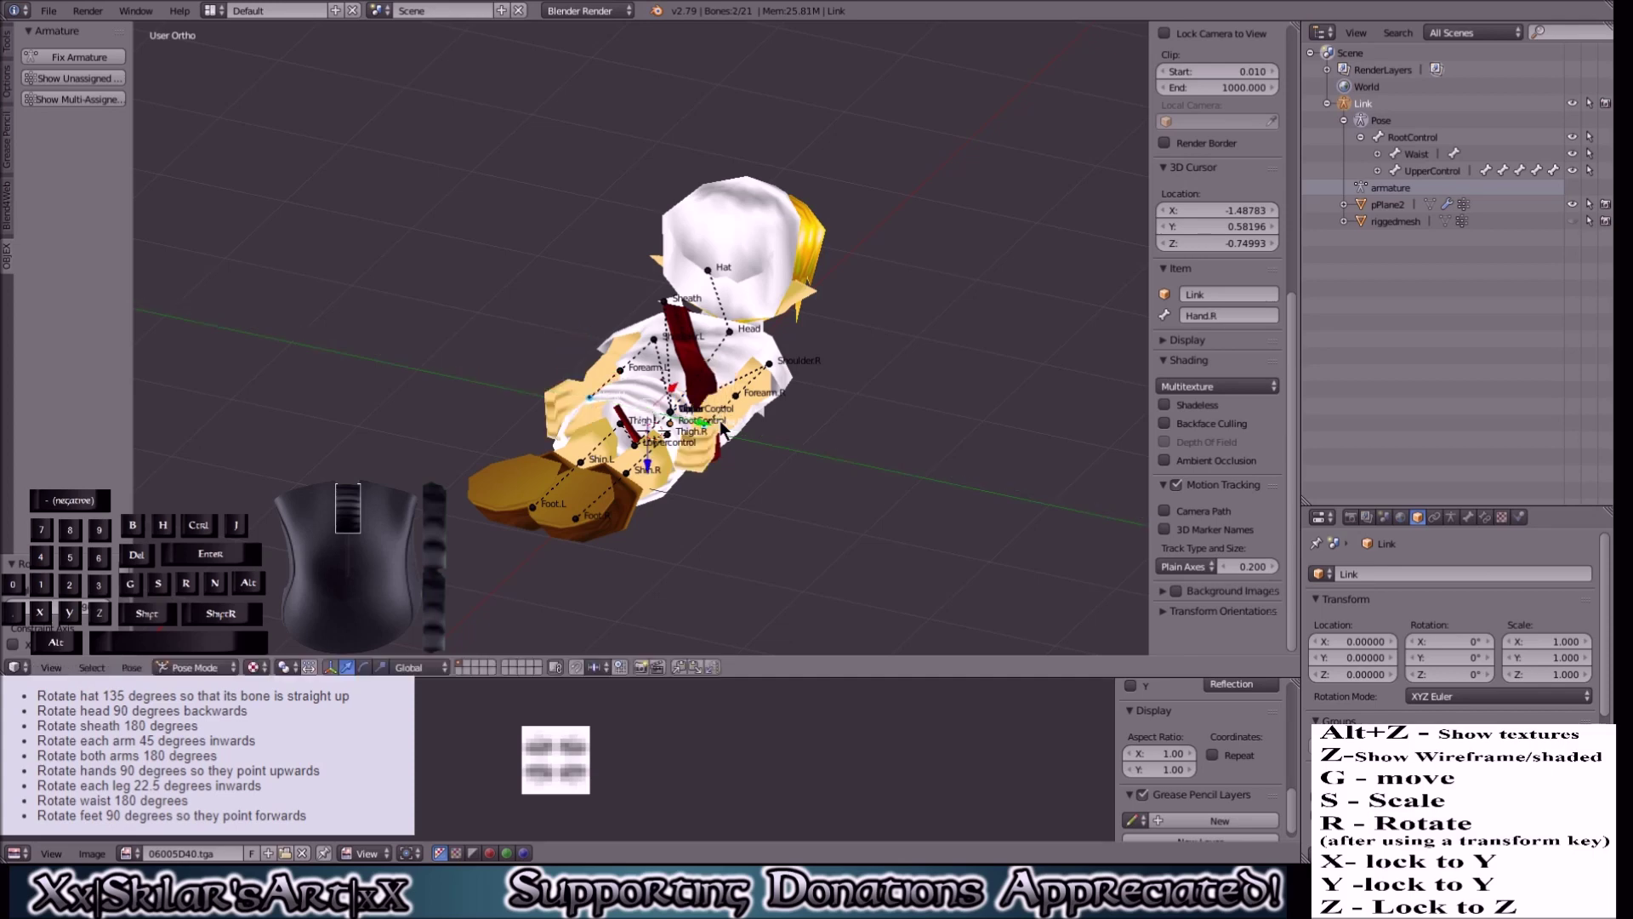
Step: Rotate the Shoulder.L bone by 45 degrees about the global Z axis
middle_click_drag(477, 350, 644, 324)
right_click(641, 321)
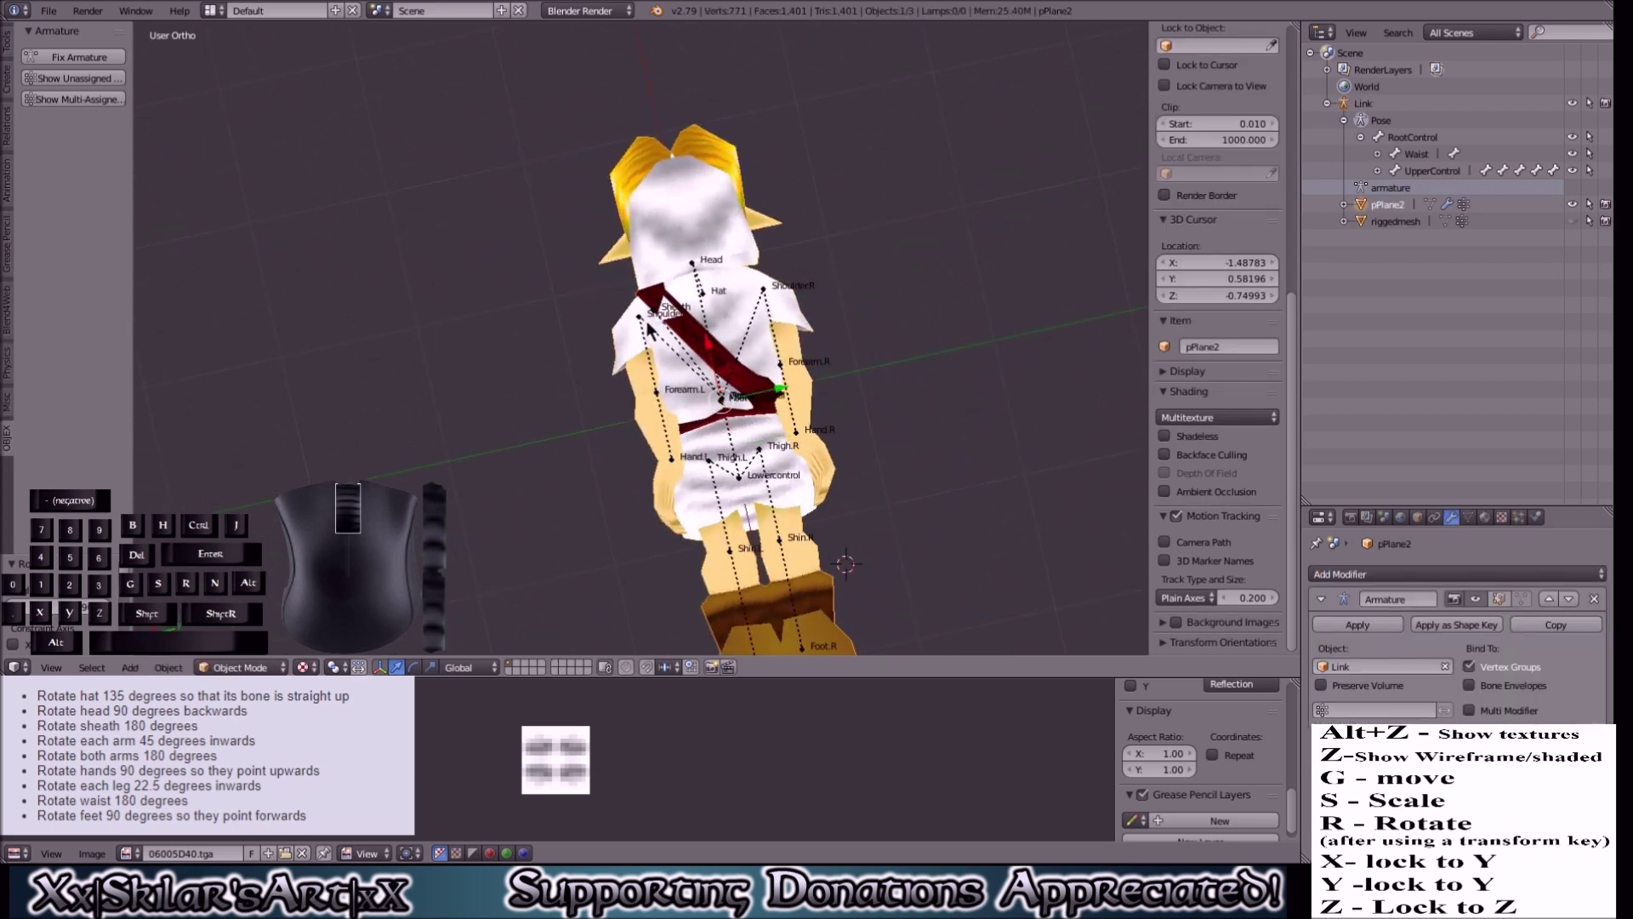
middle_click_drag(835, 377, 801, 380)
key("r")
type("z")
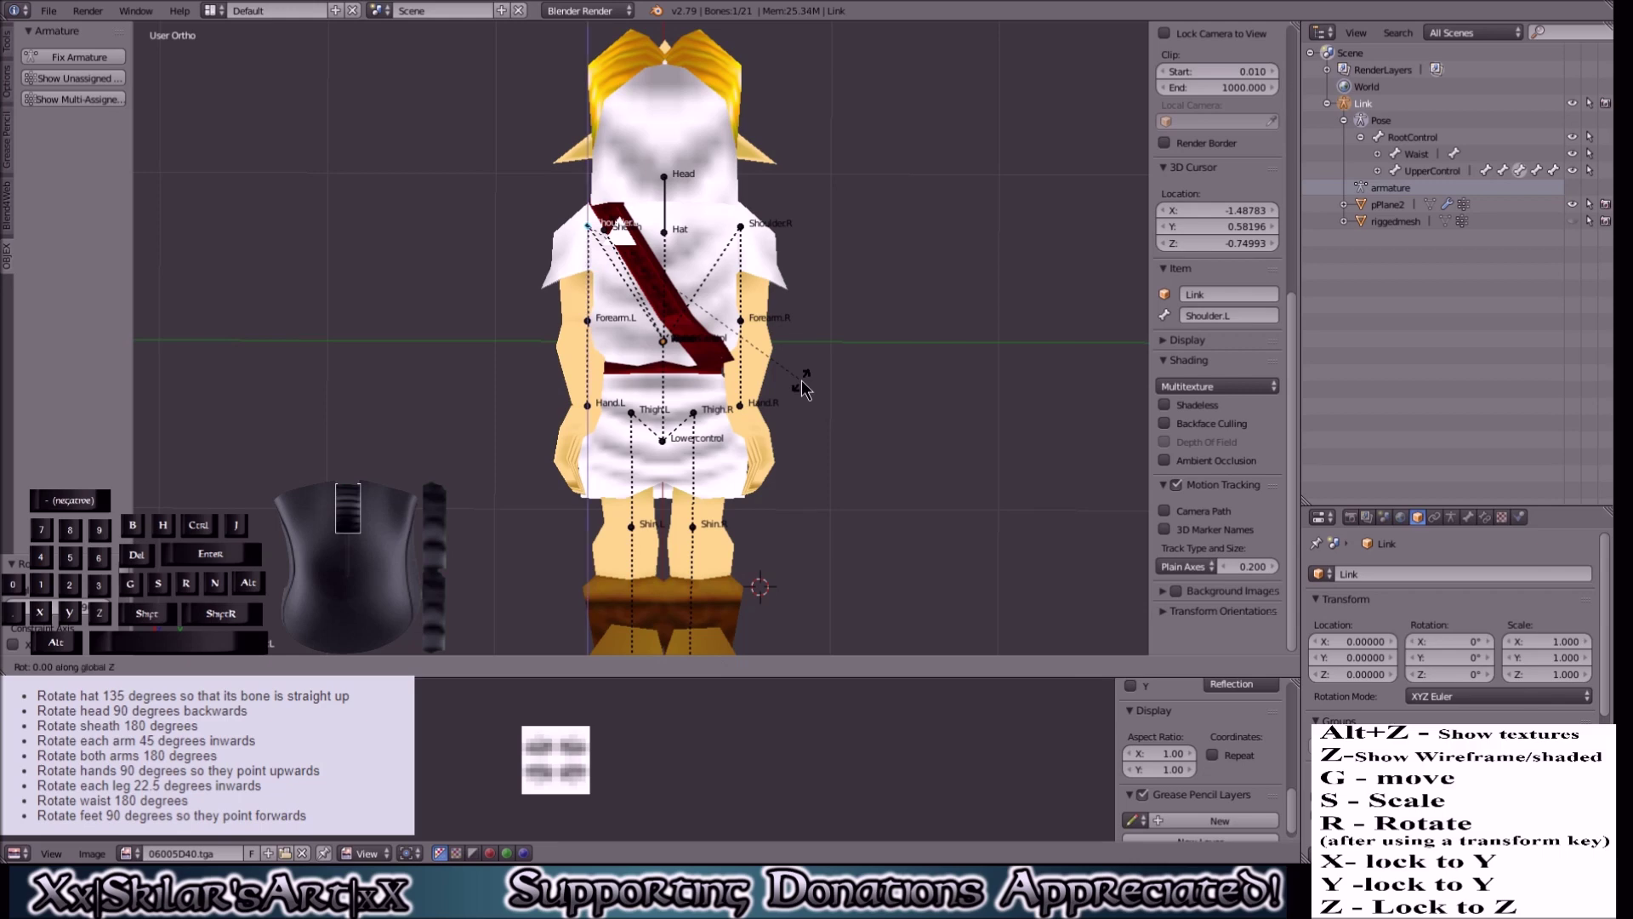
type("45")
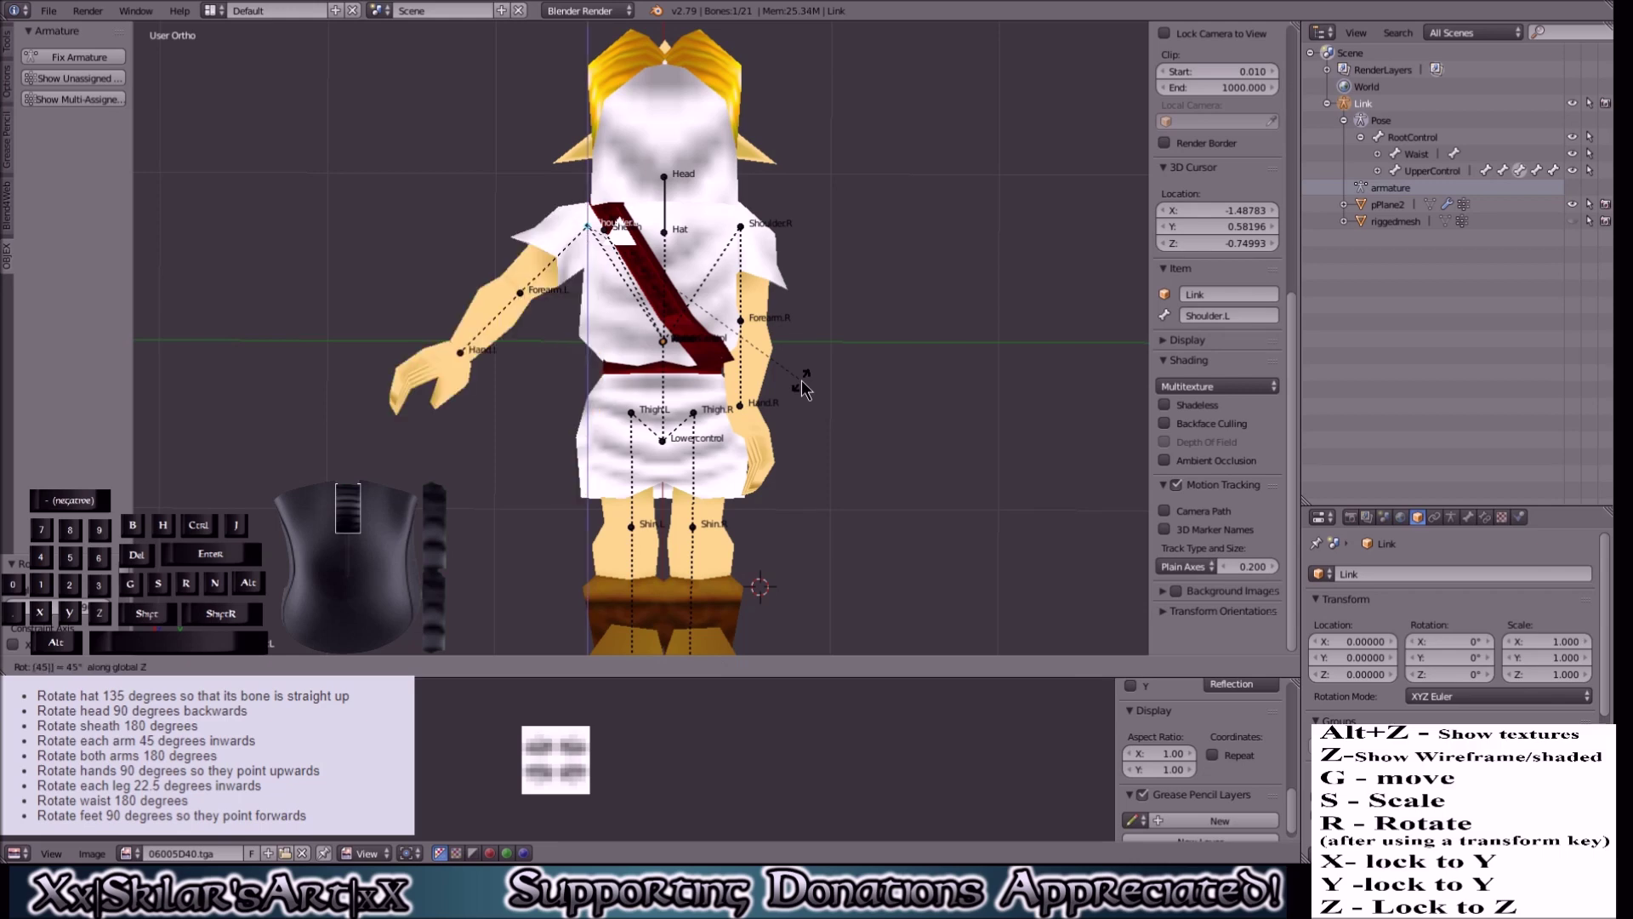
key("Return")
Step: Rotate the Shoulder.R bone by -45 degrees about the global Z axis
right_click(741, 228)
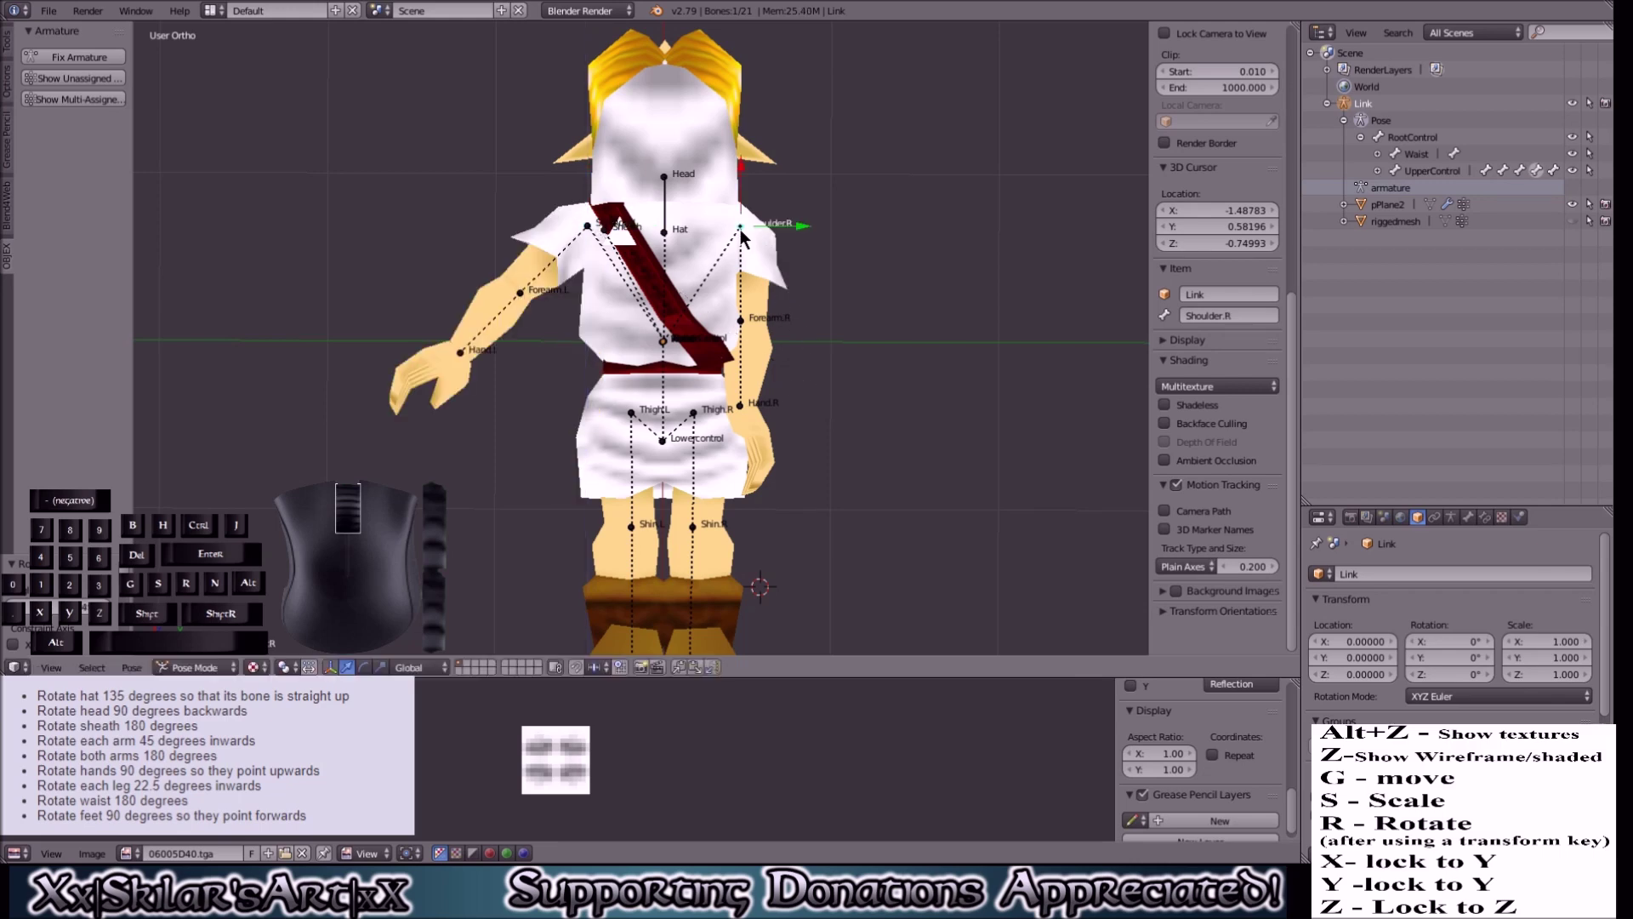
key("r")
type("z45")
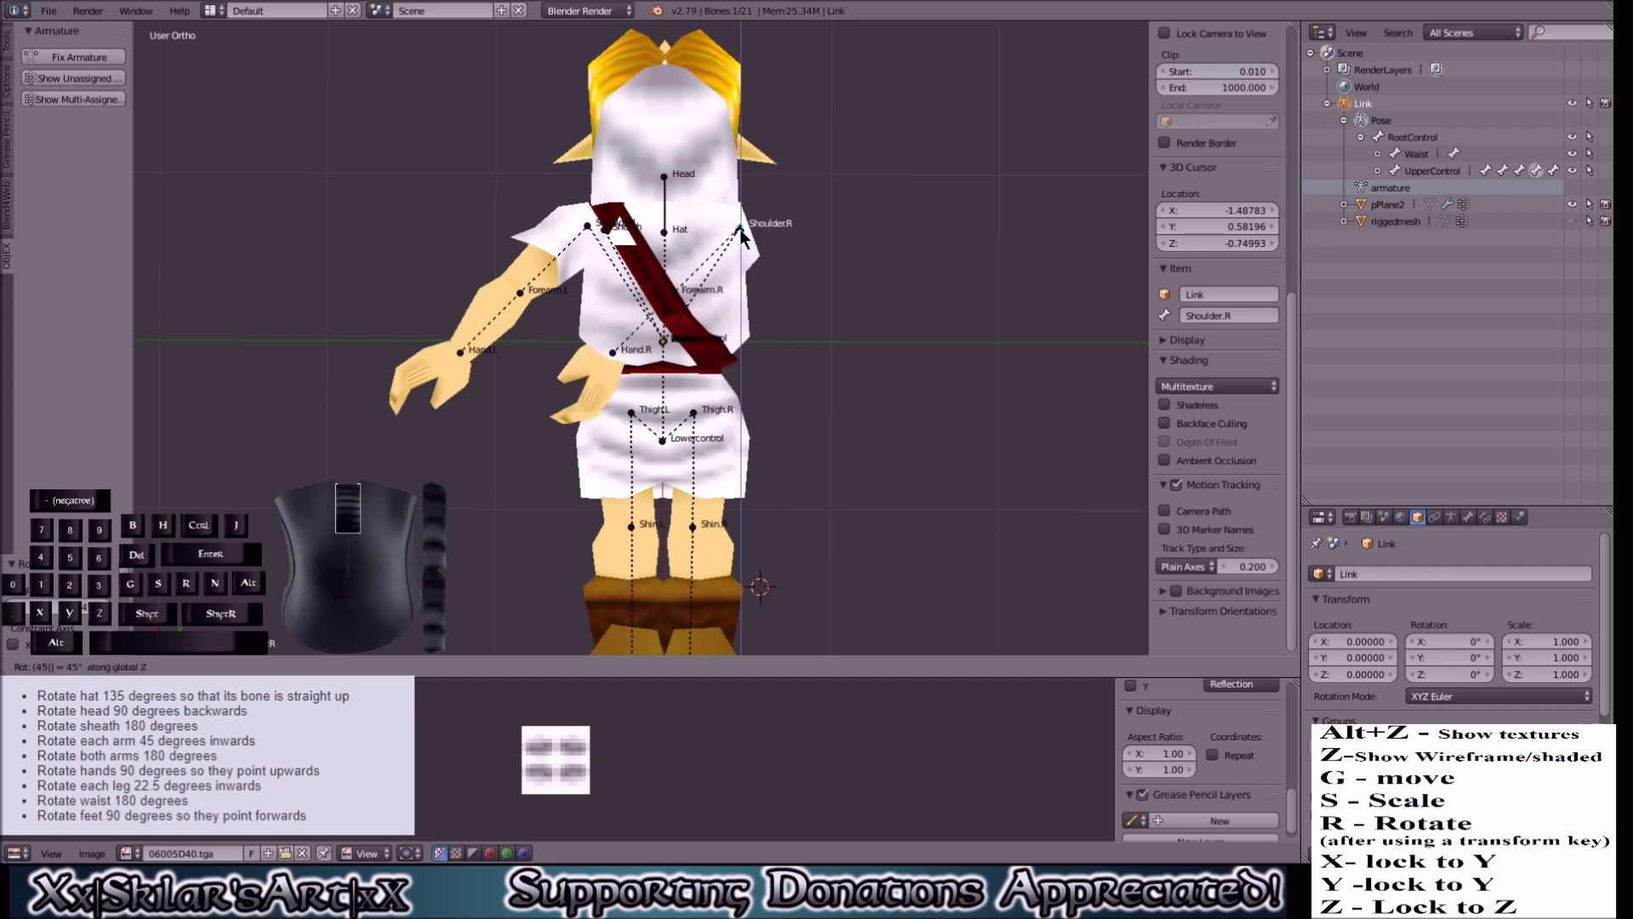
key("minus")
key("Return")
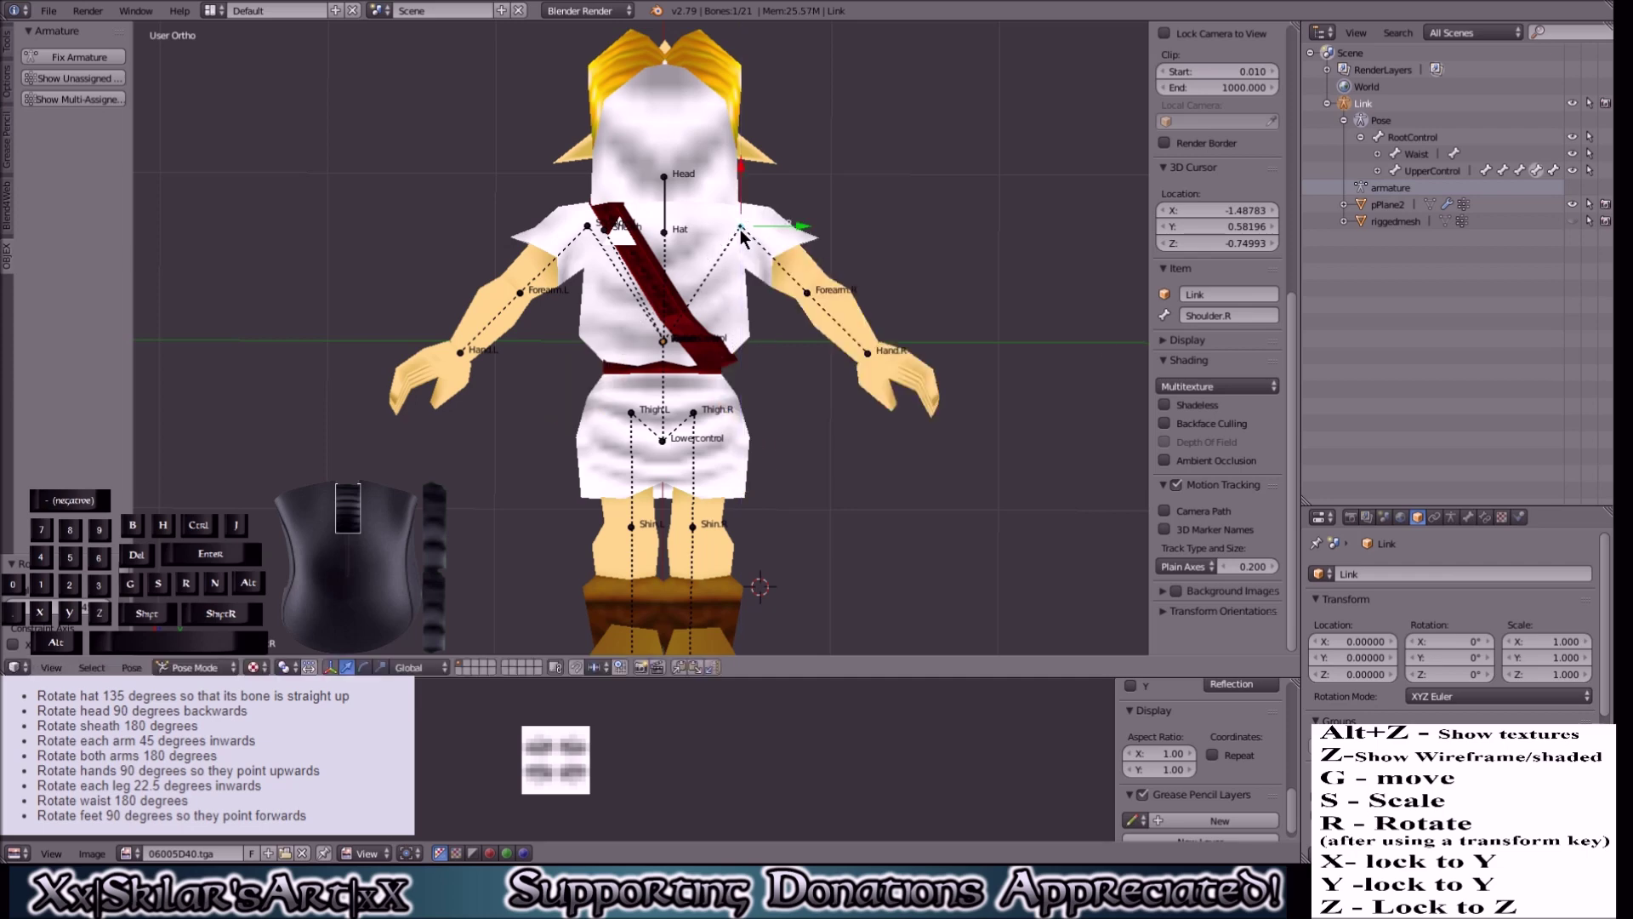
Step: Try rotating the Thigh.L bone by 22.5 degrees about the global Z axis and undo it
scroll(825, 525, "down", 1)
right_click(634, 400)
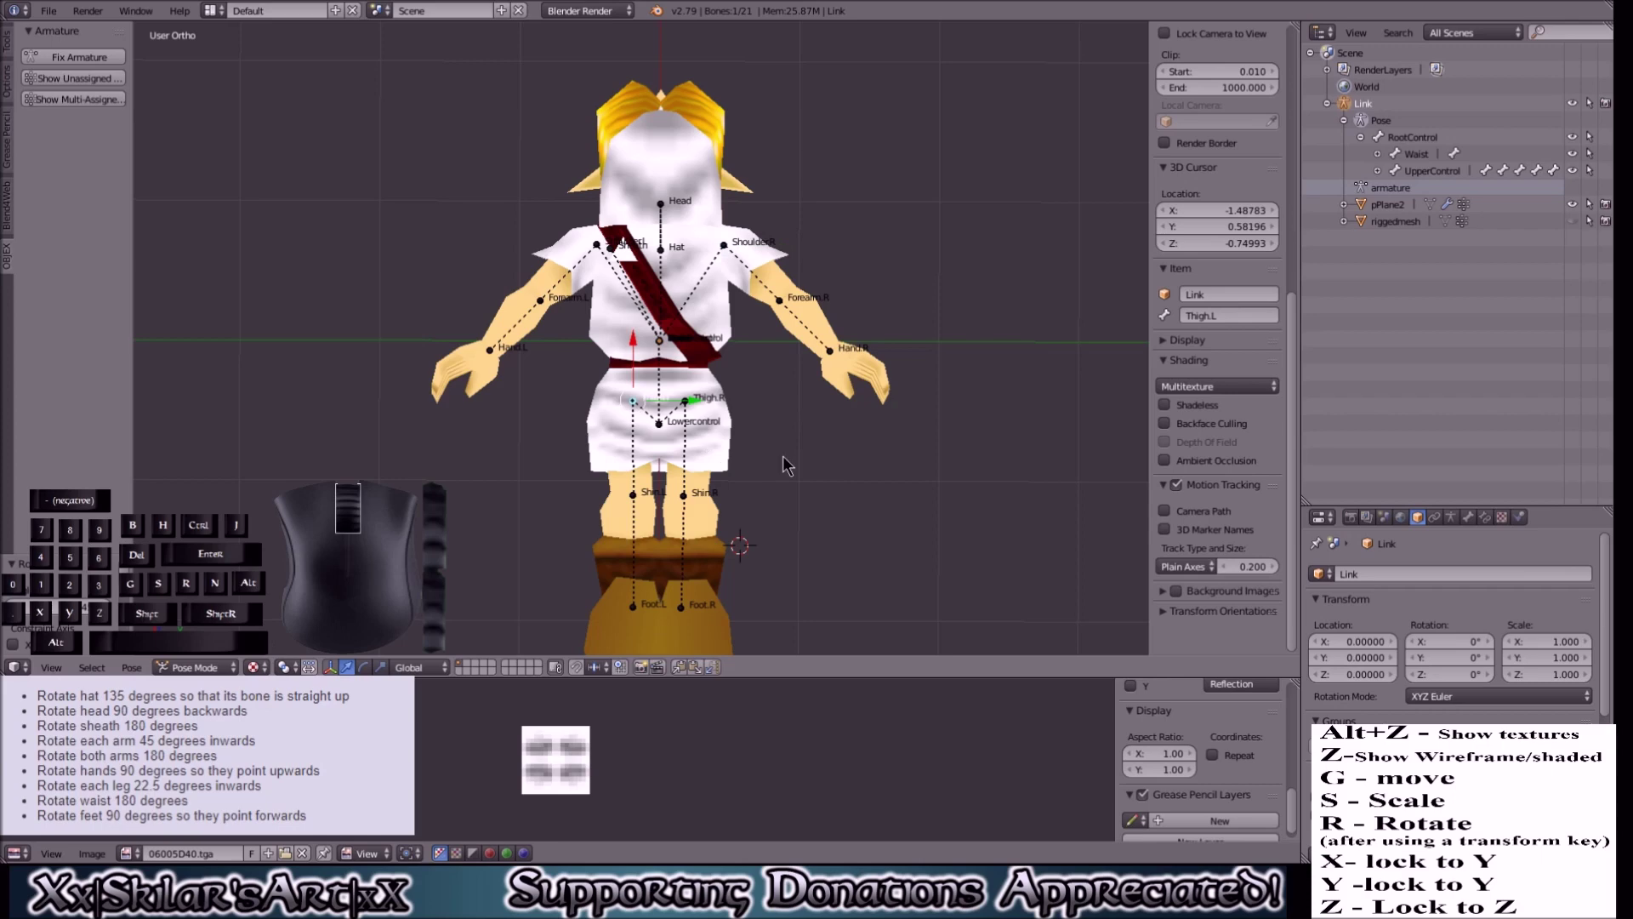
middle_click_drag(783, 457, 732, 350, "shift")
key("r")
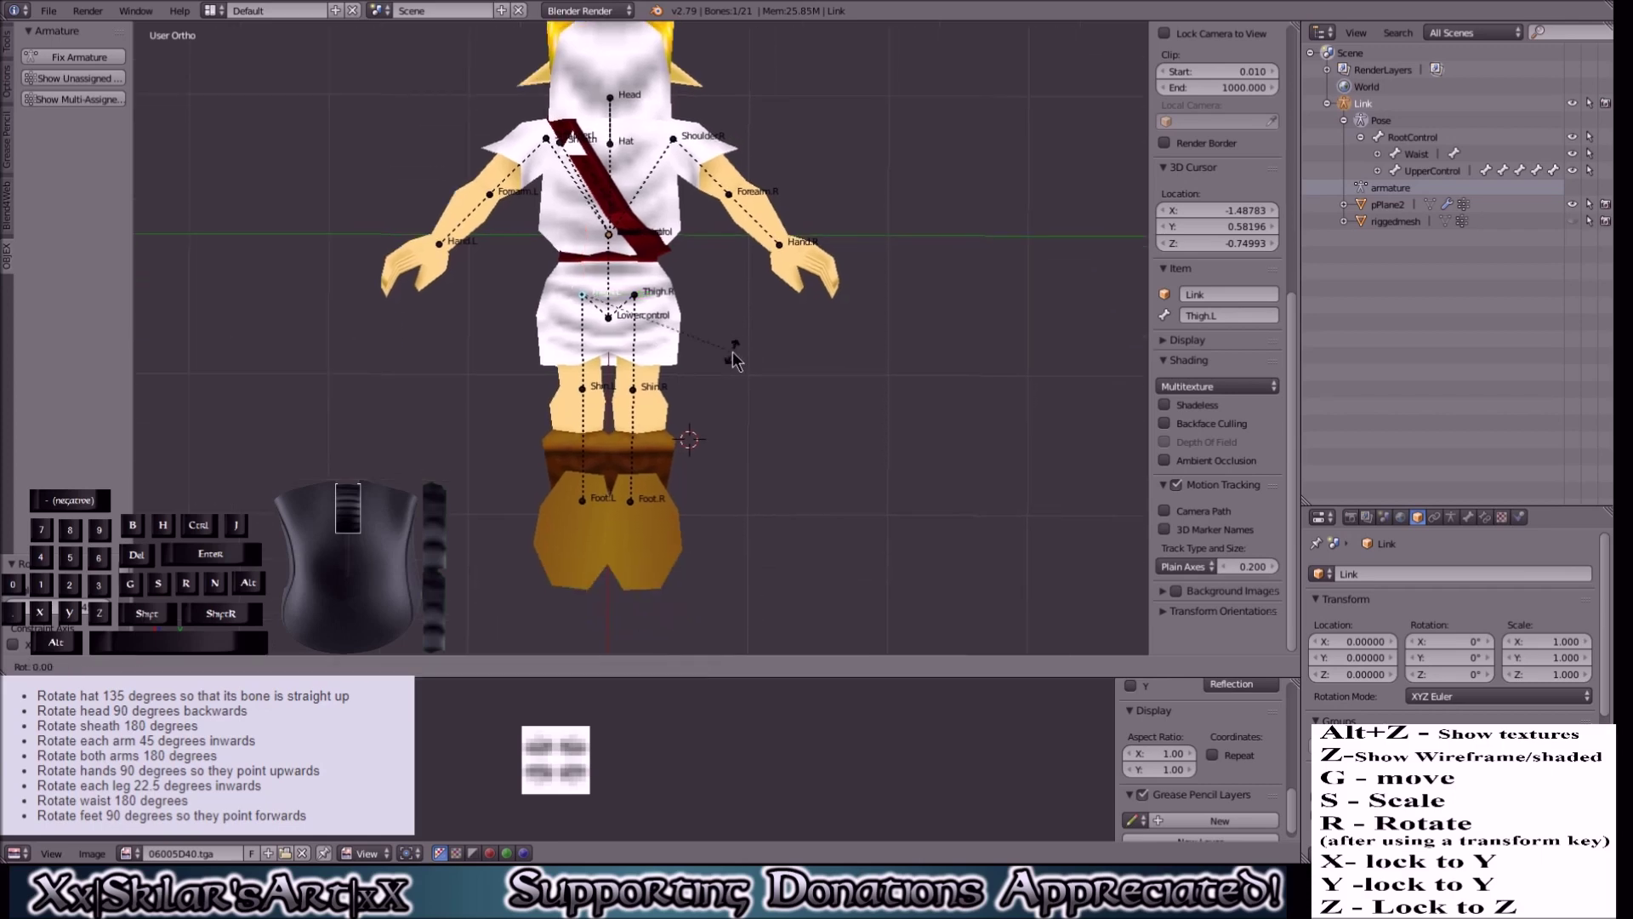
type("z22.5")
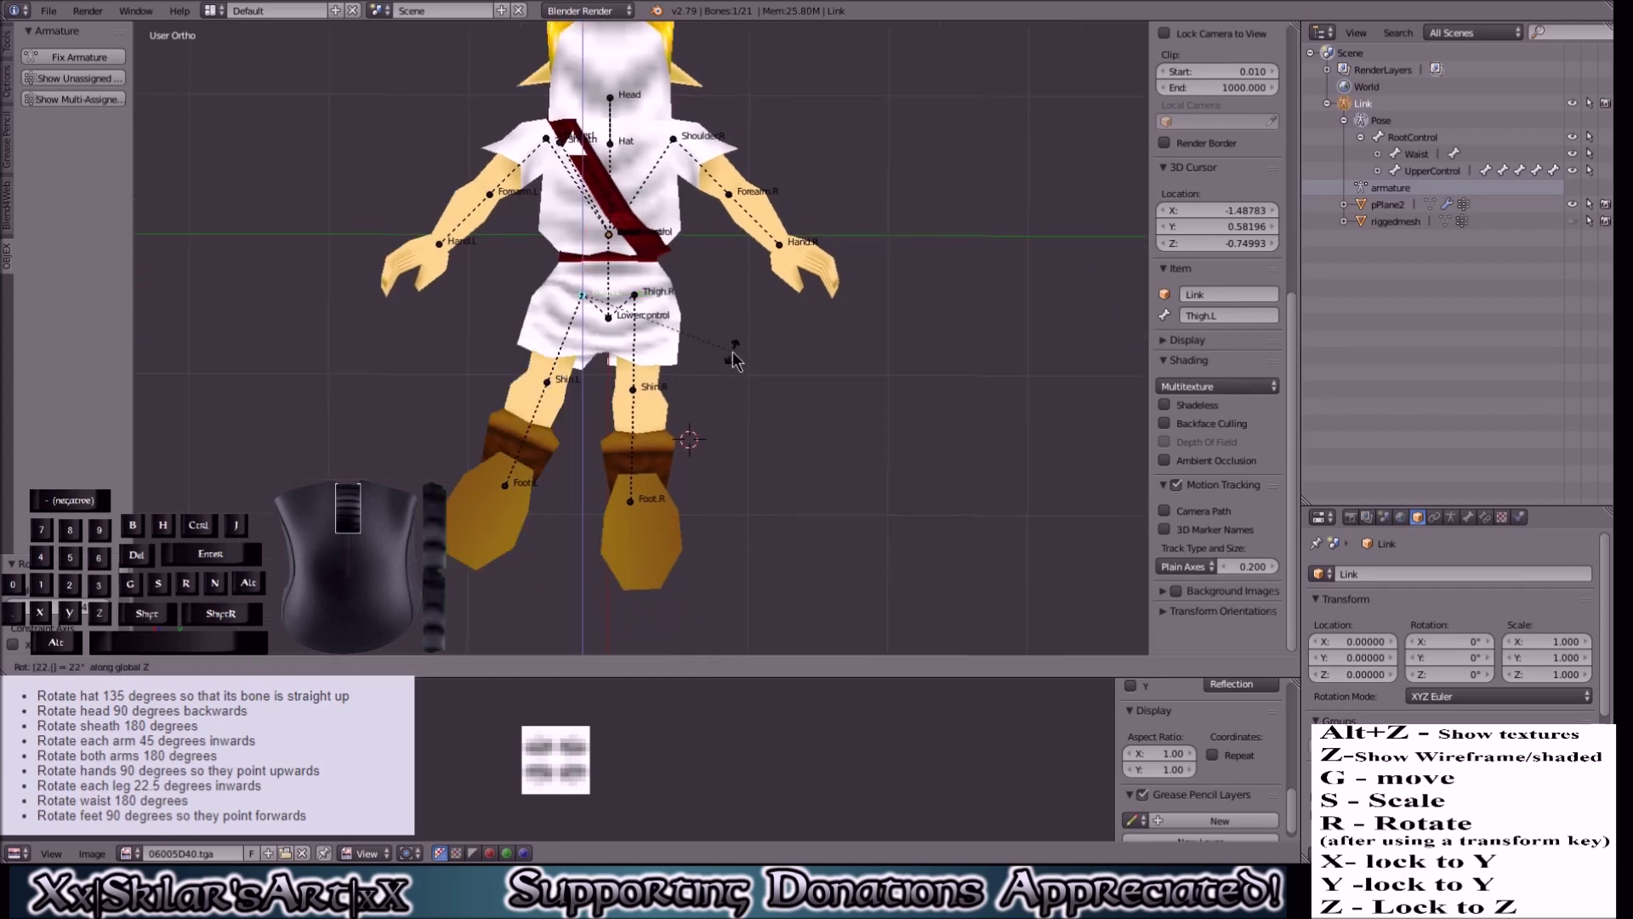
key("Return")
key("ctrl+z")
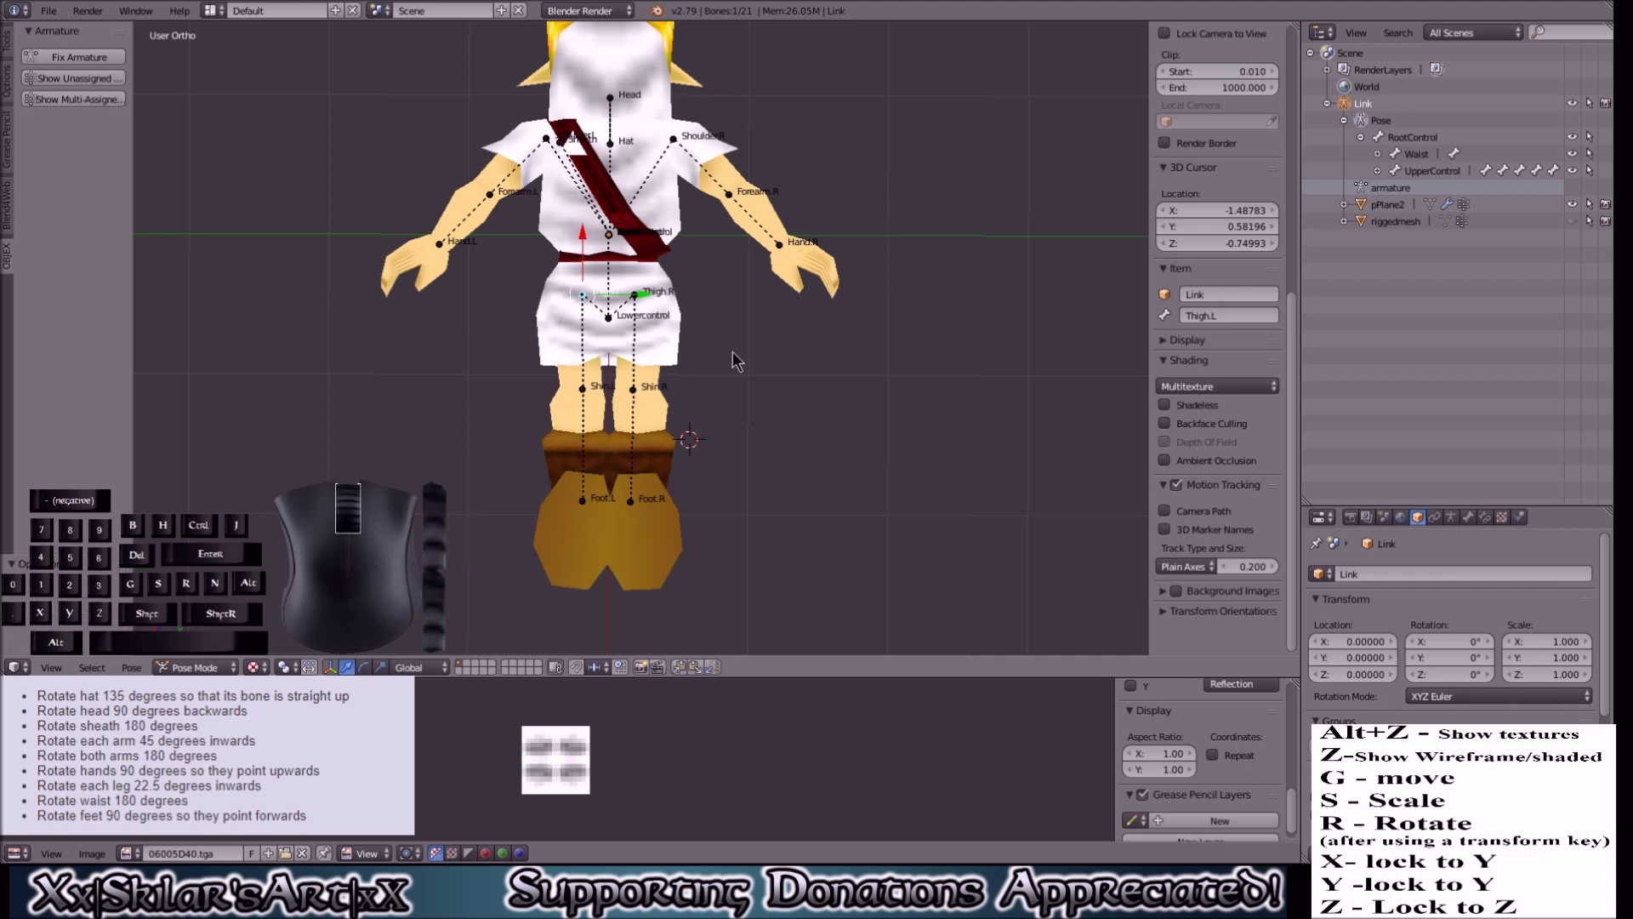
key("r")
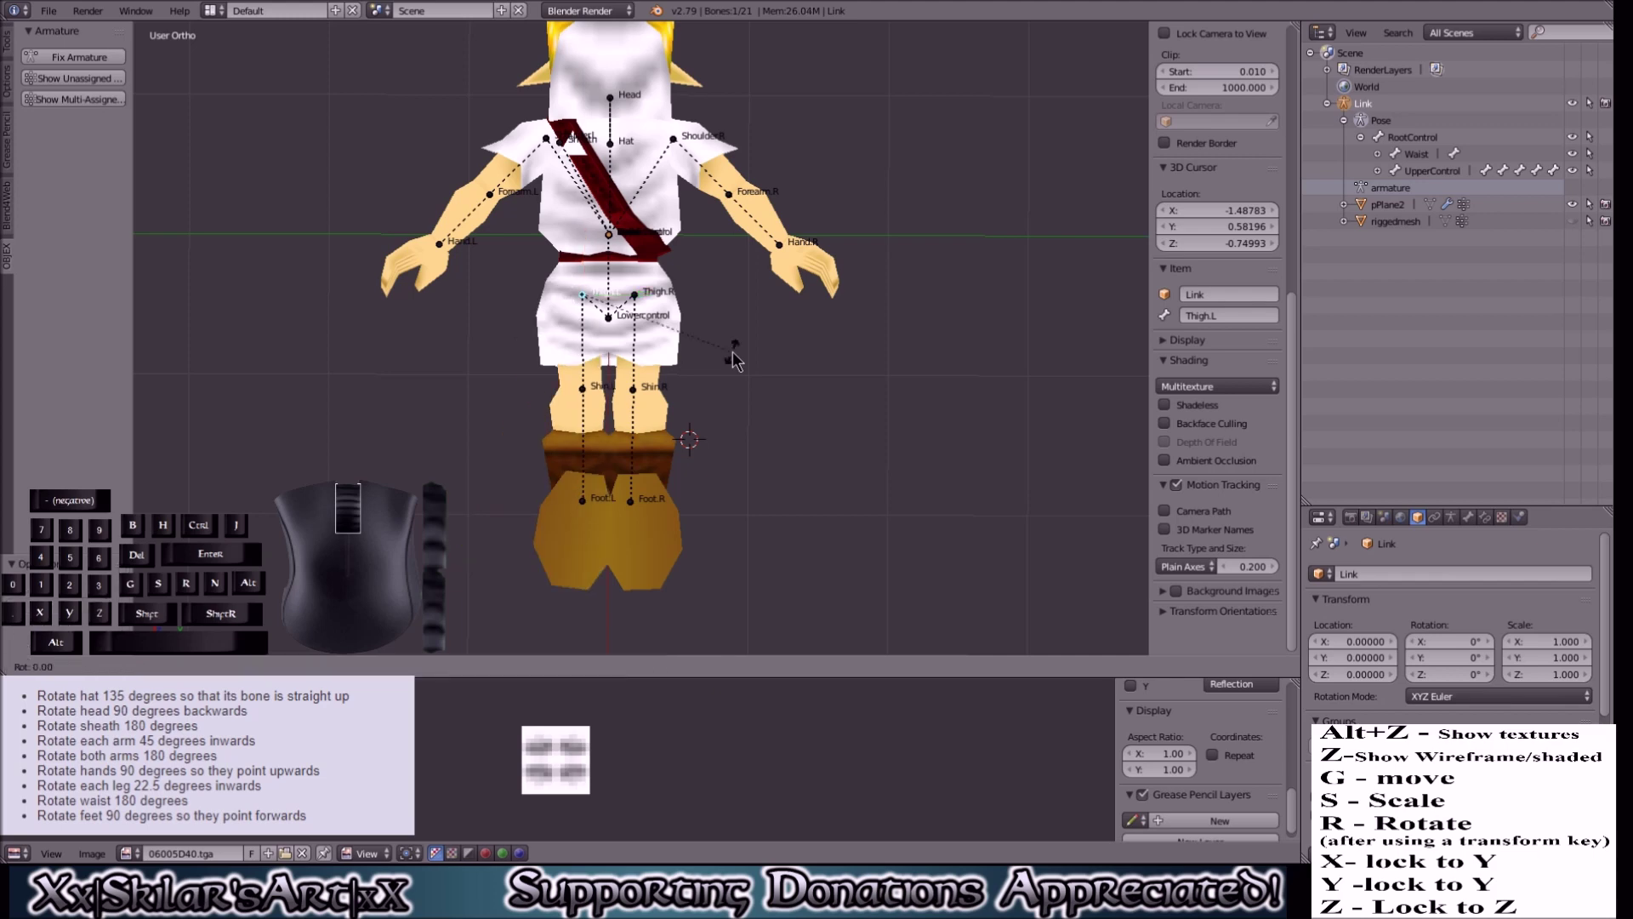
type("z3445|) = 3445° along global Z")
key("Return")
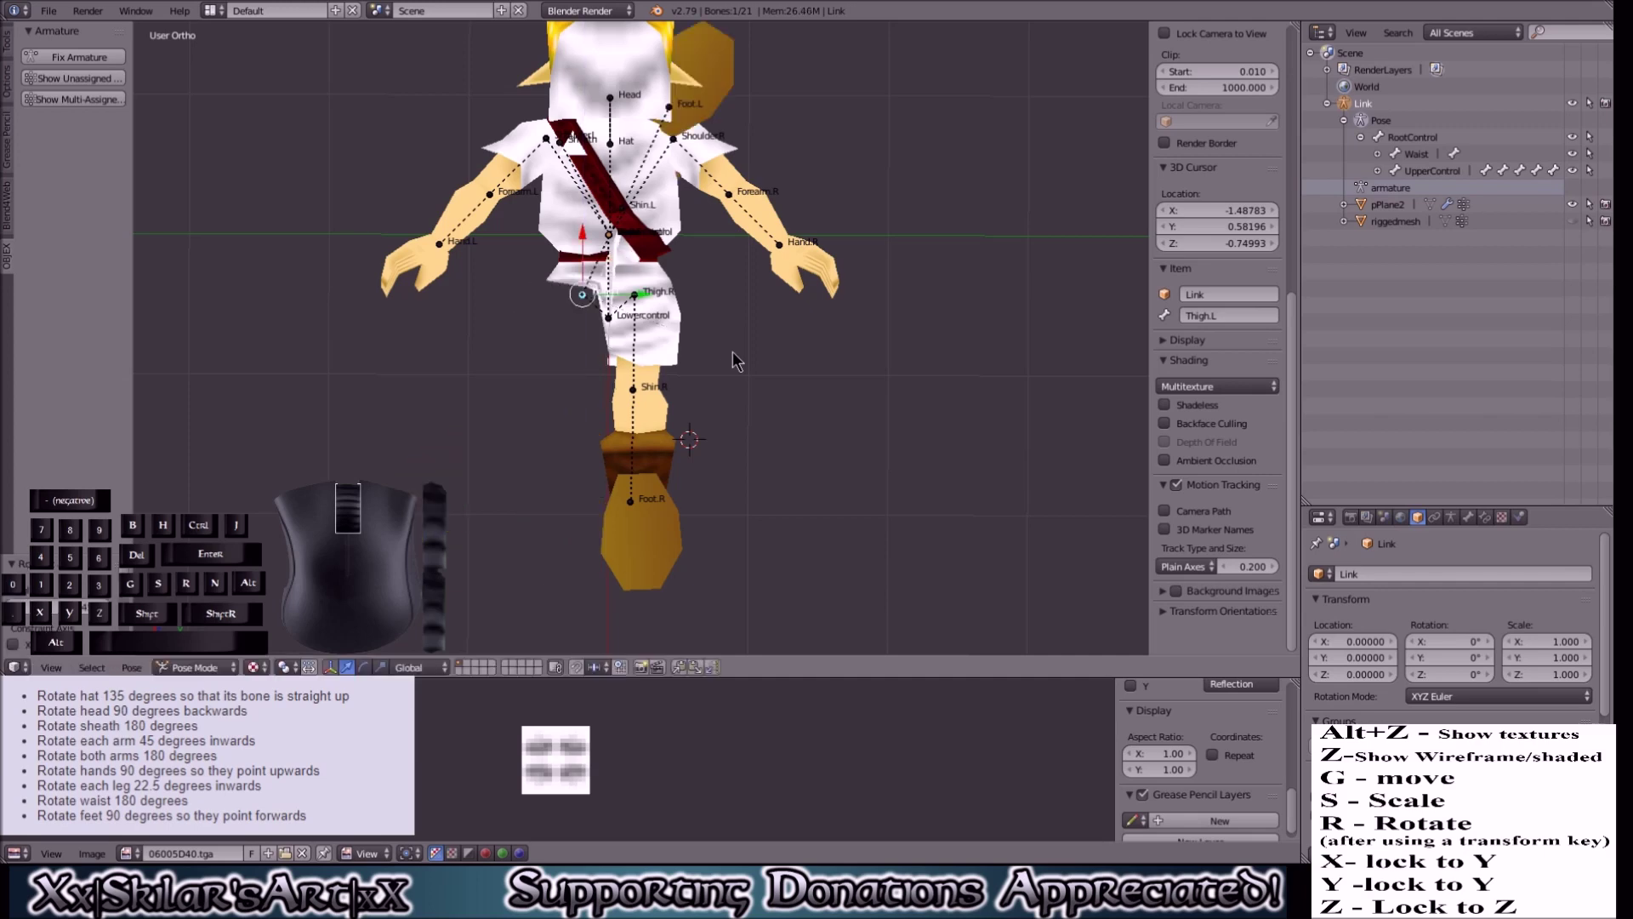
key("ctrl+z")
Step: Repeat the 22.5-degree global Z rotation of the Thigh.L bone and undo it again
key("r")
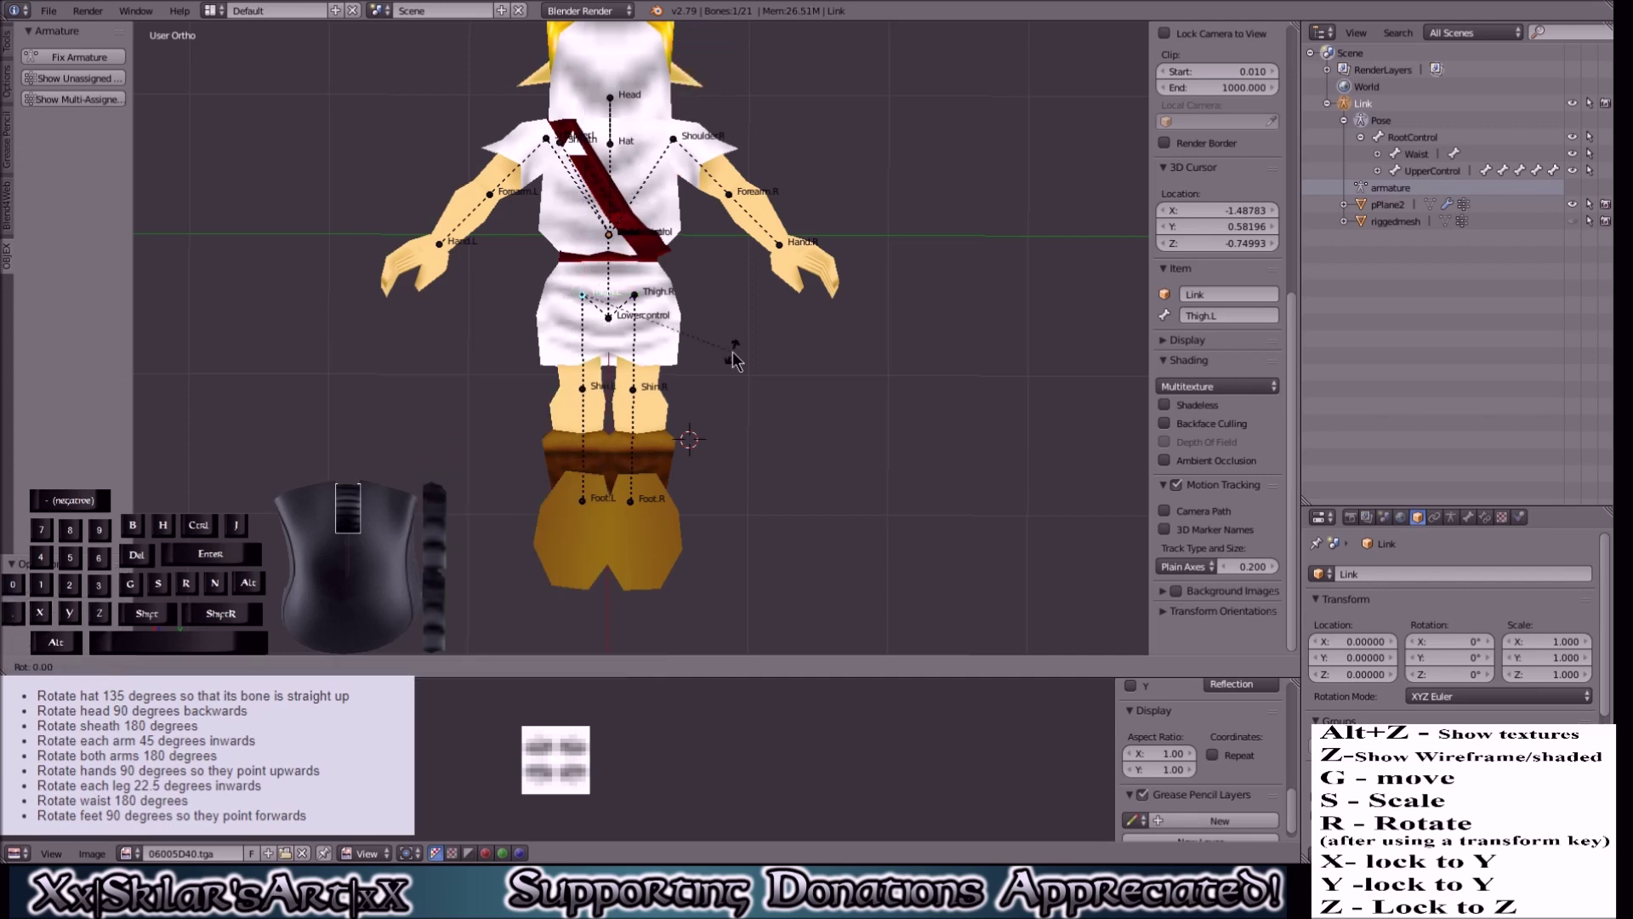
type("z22.5")
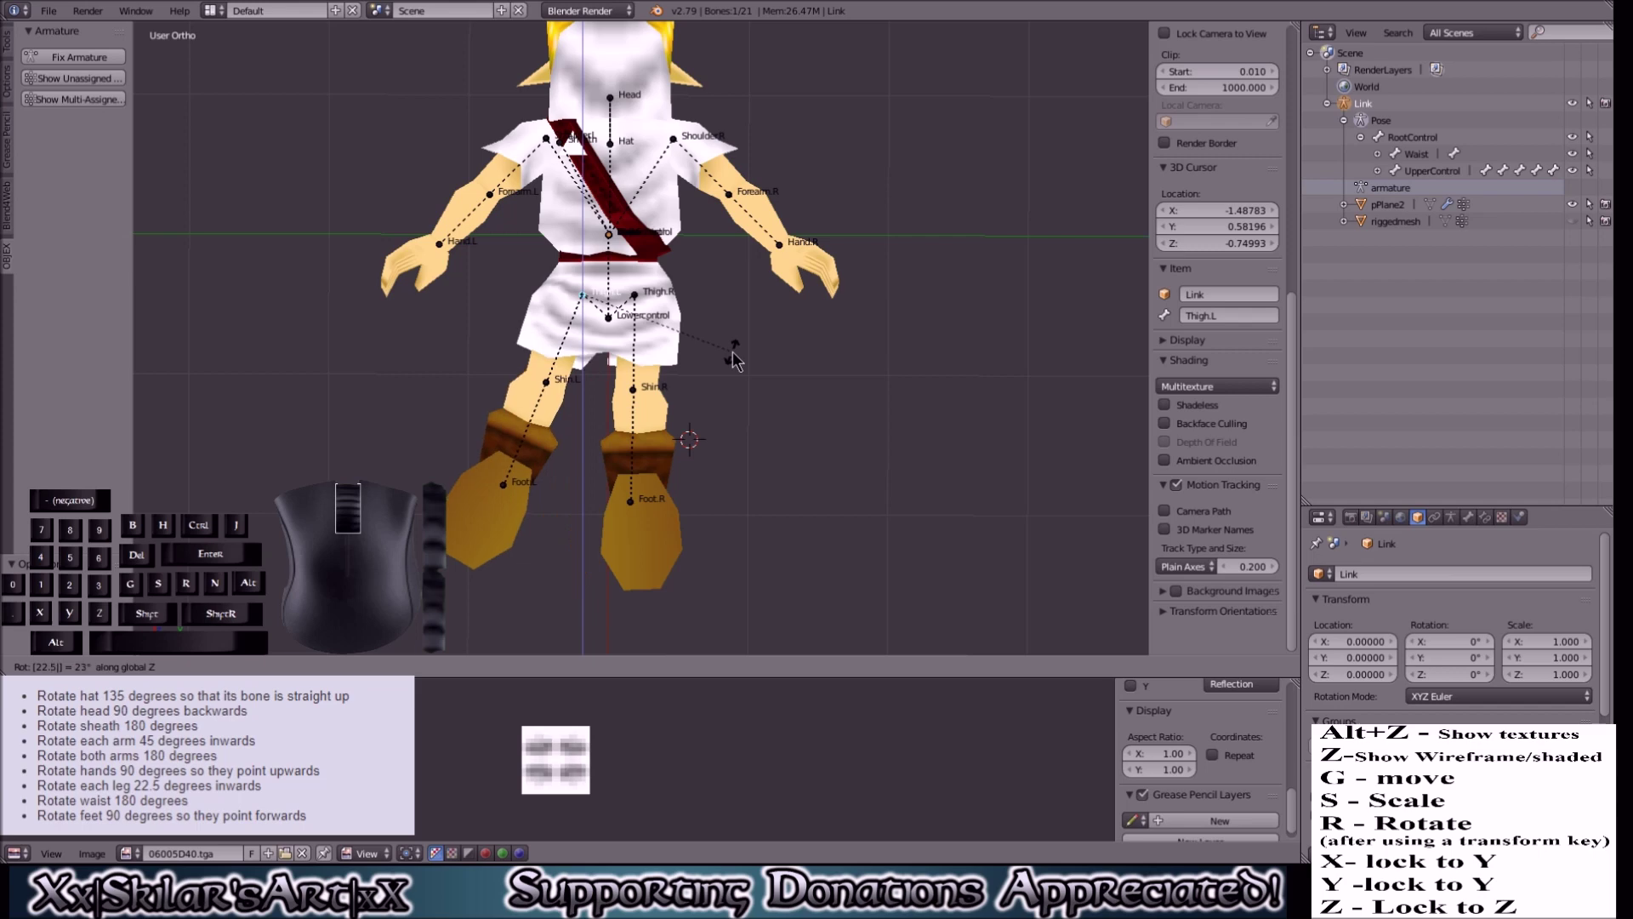
key("Return")
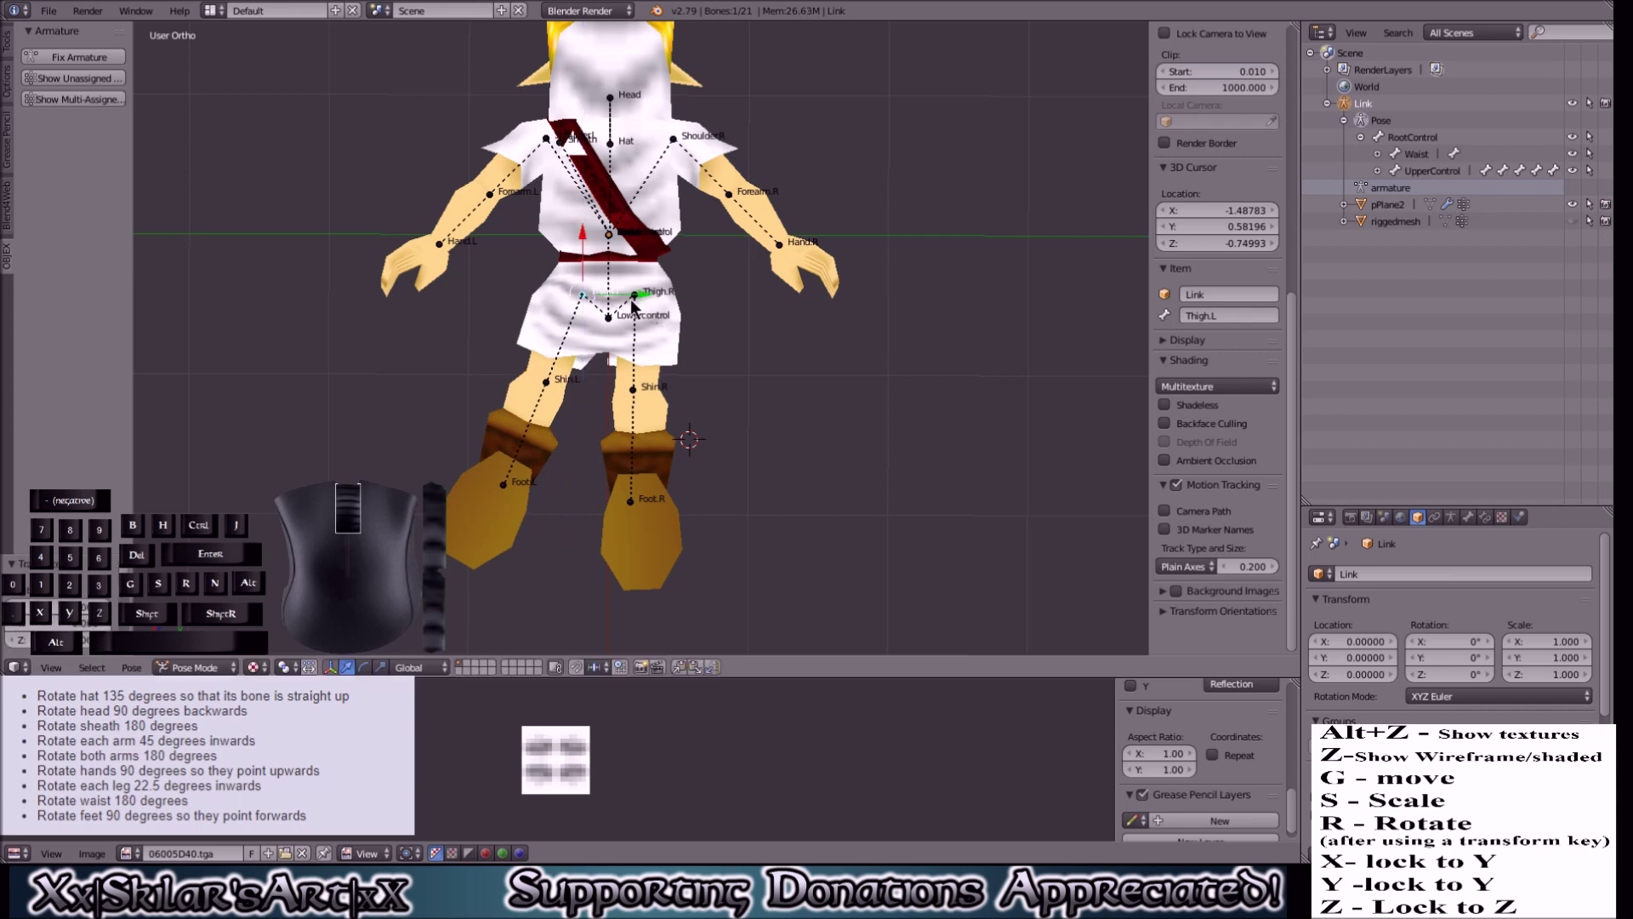
key("ctrl+z")
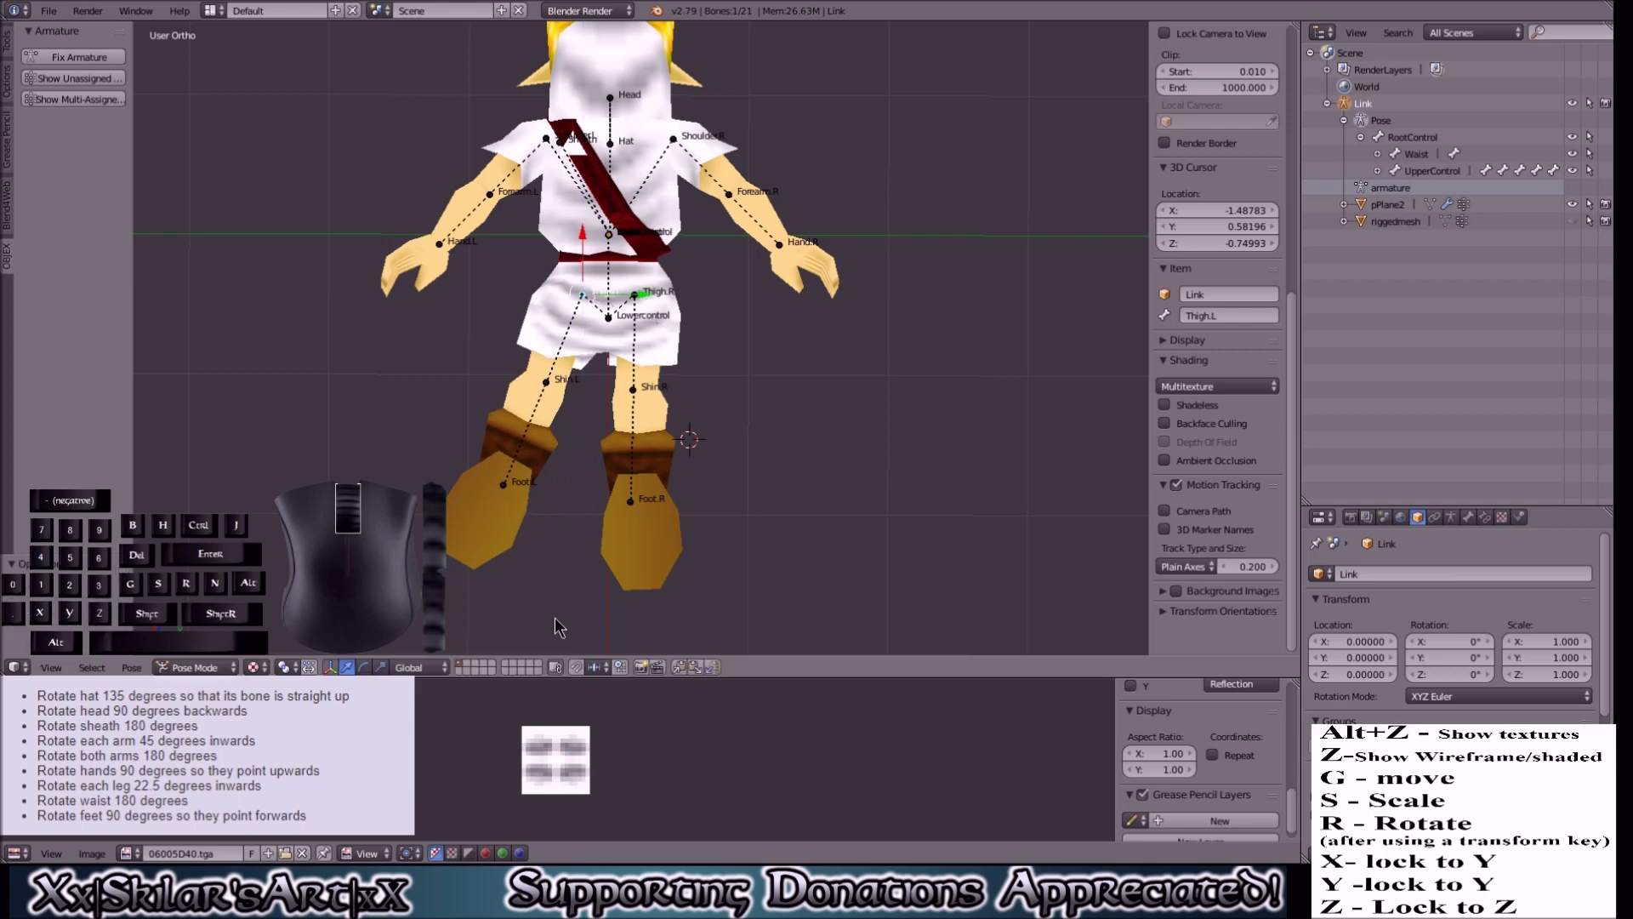
key("ctrl+z")
Step: Try to rotate the Foot.L bone by 90 degrees about the global Y axis
right_click(585, 500)
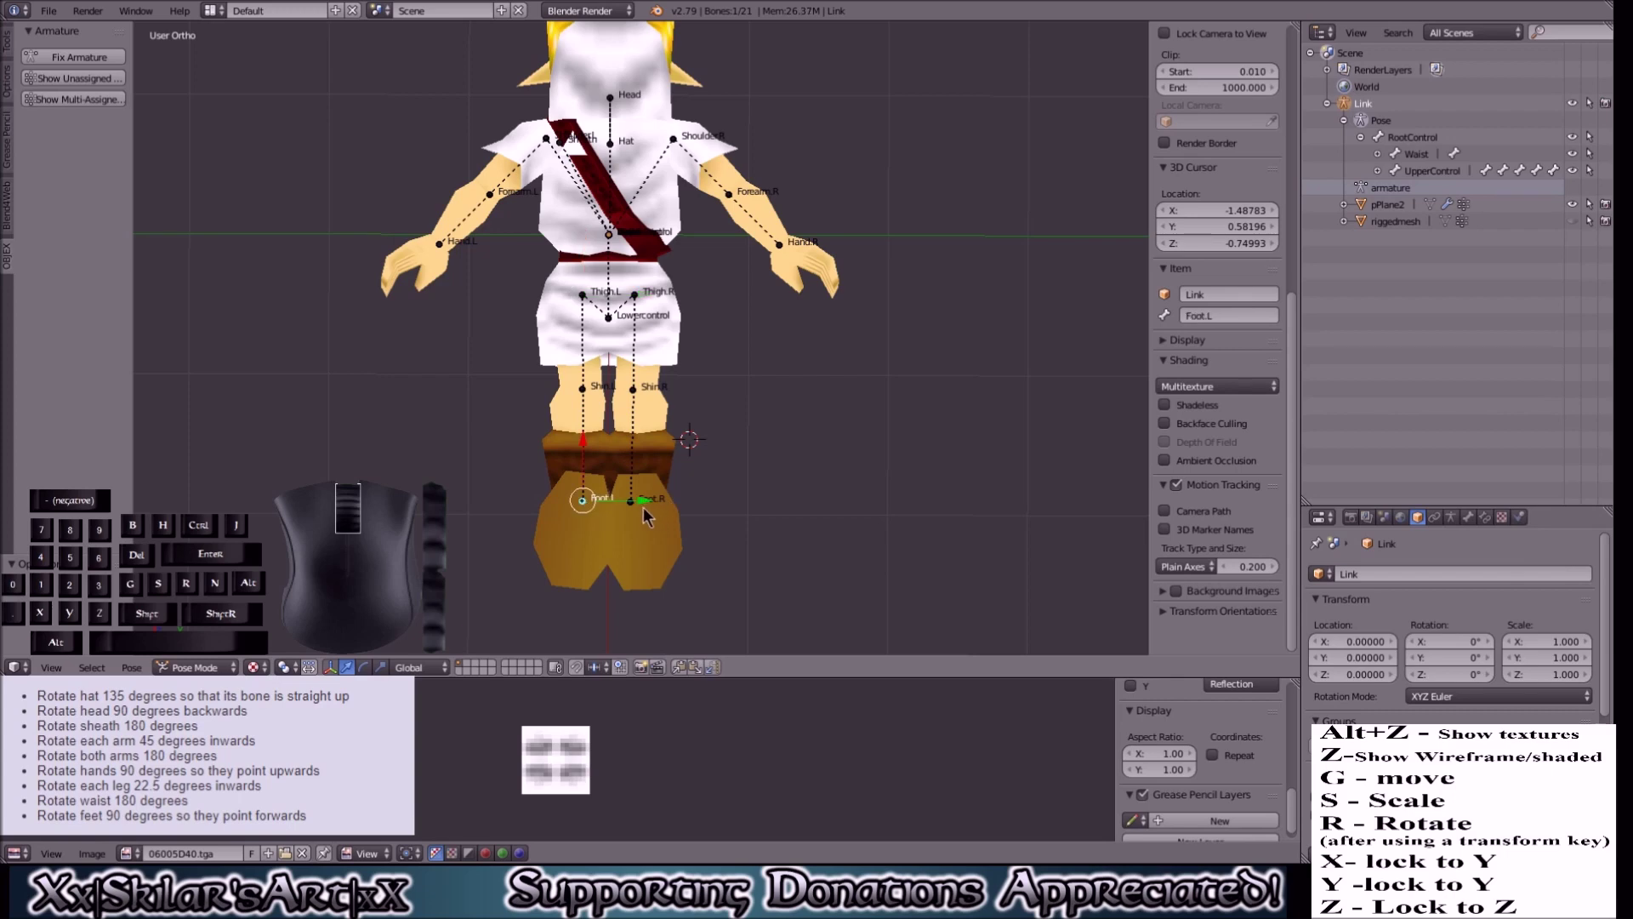
scroll(644, 508, "up", 3)
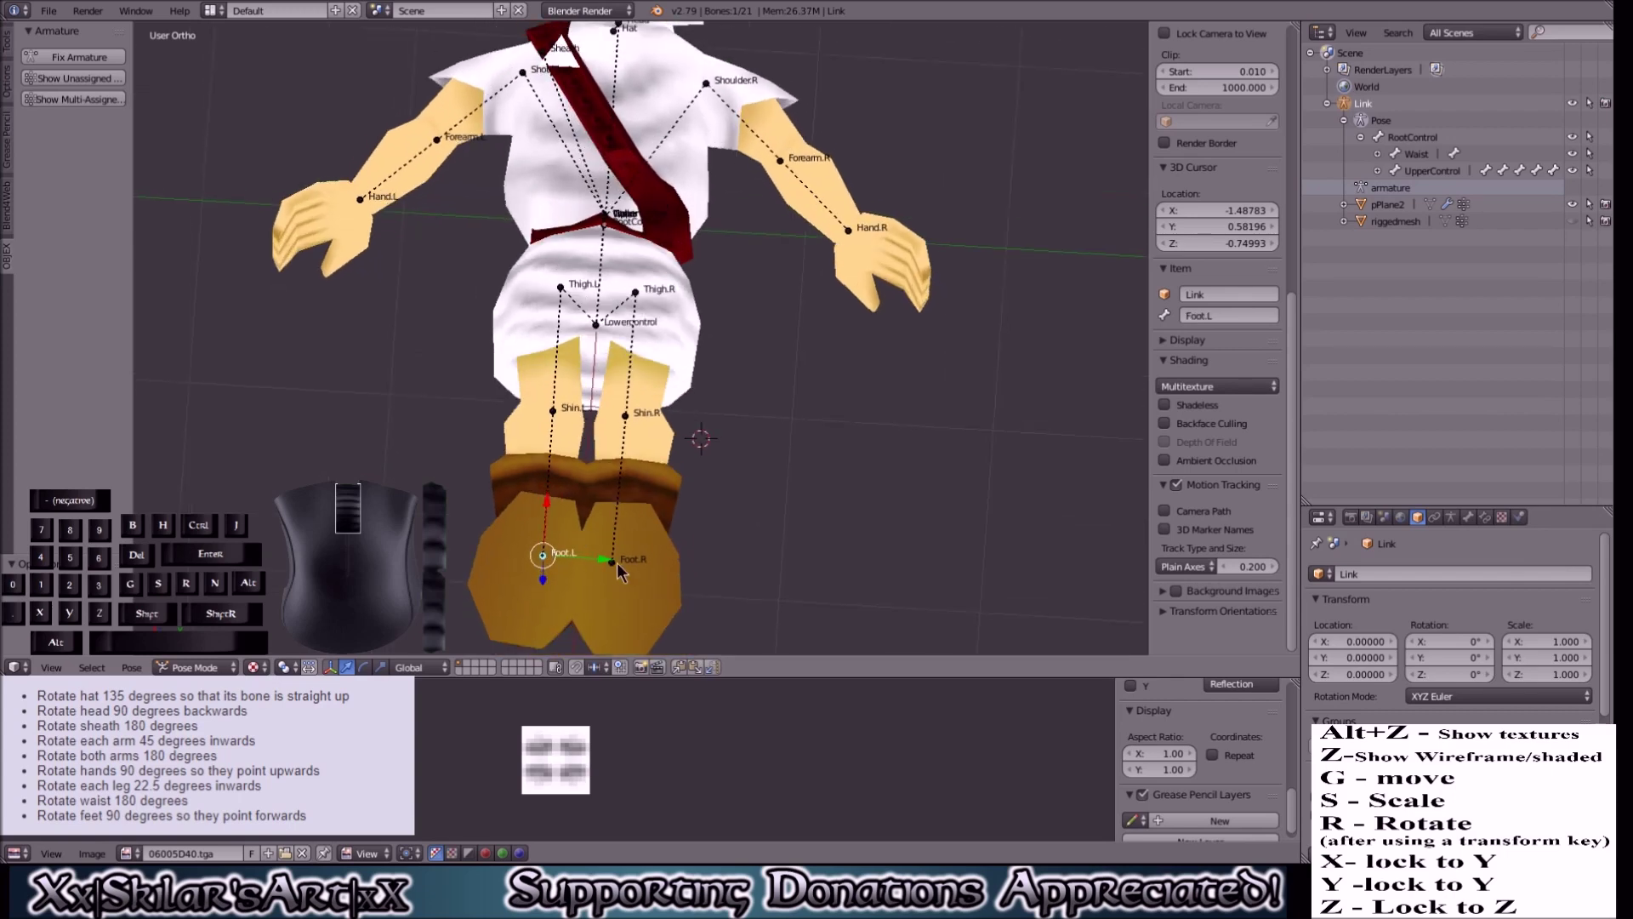
middle_click_drag(619, 572, 711, 497)
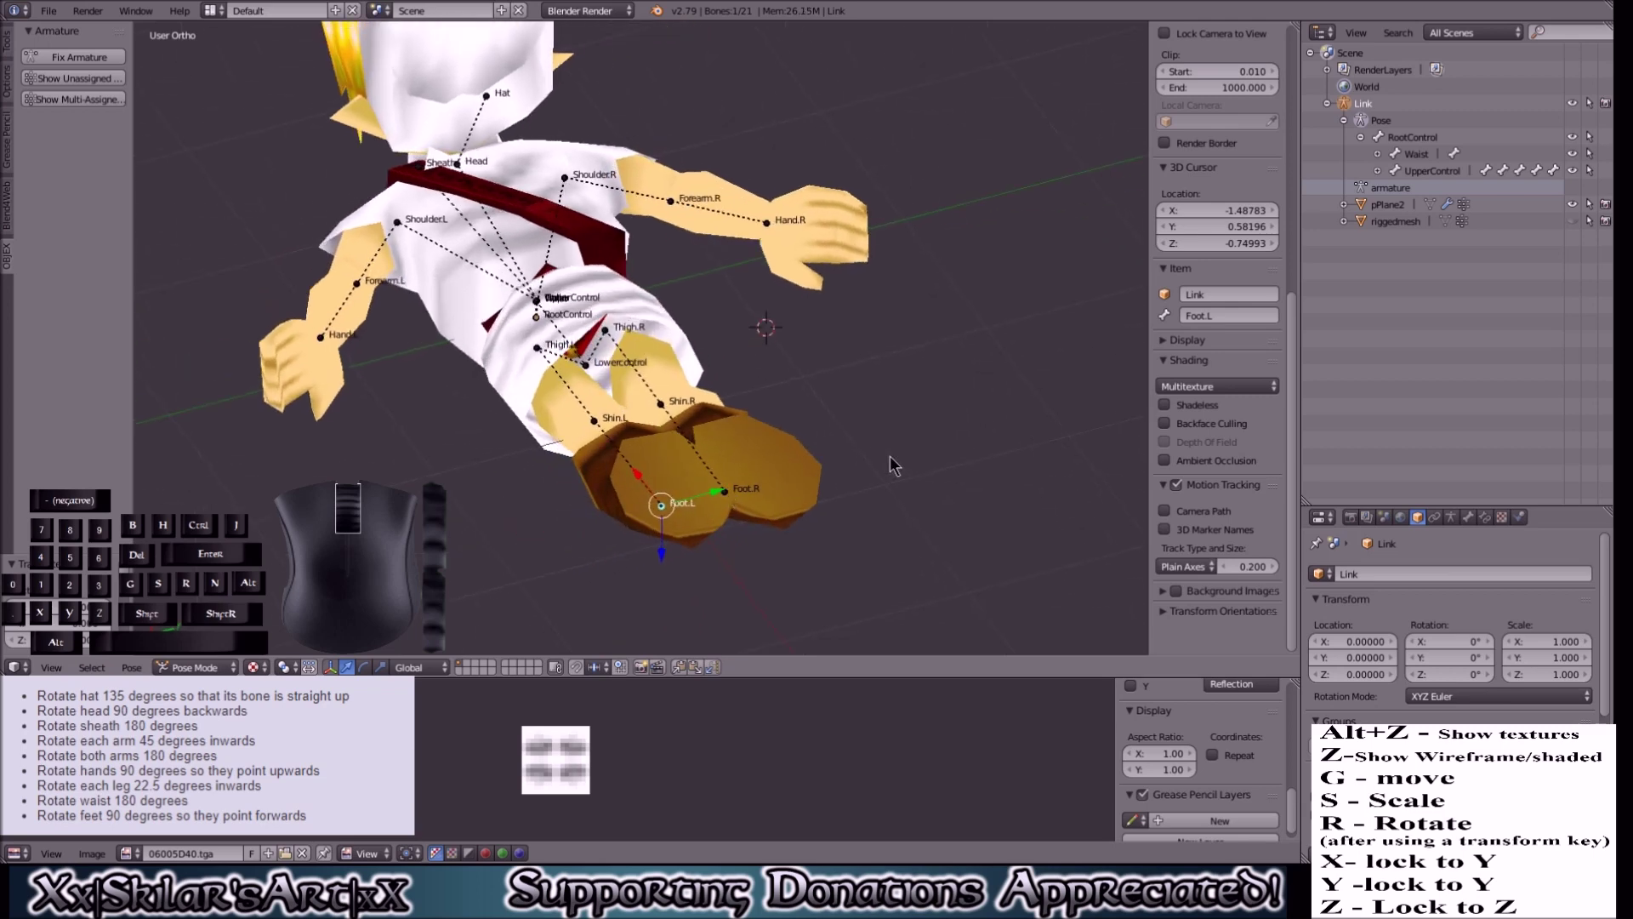
key("a")
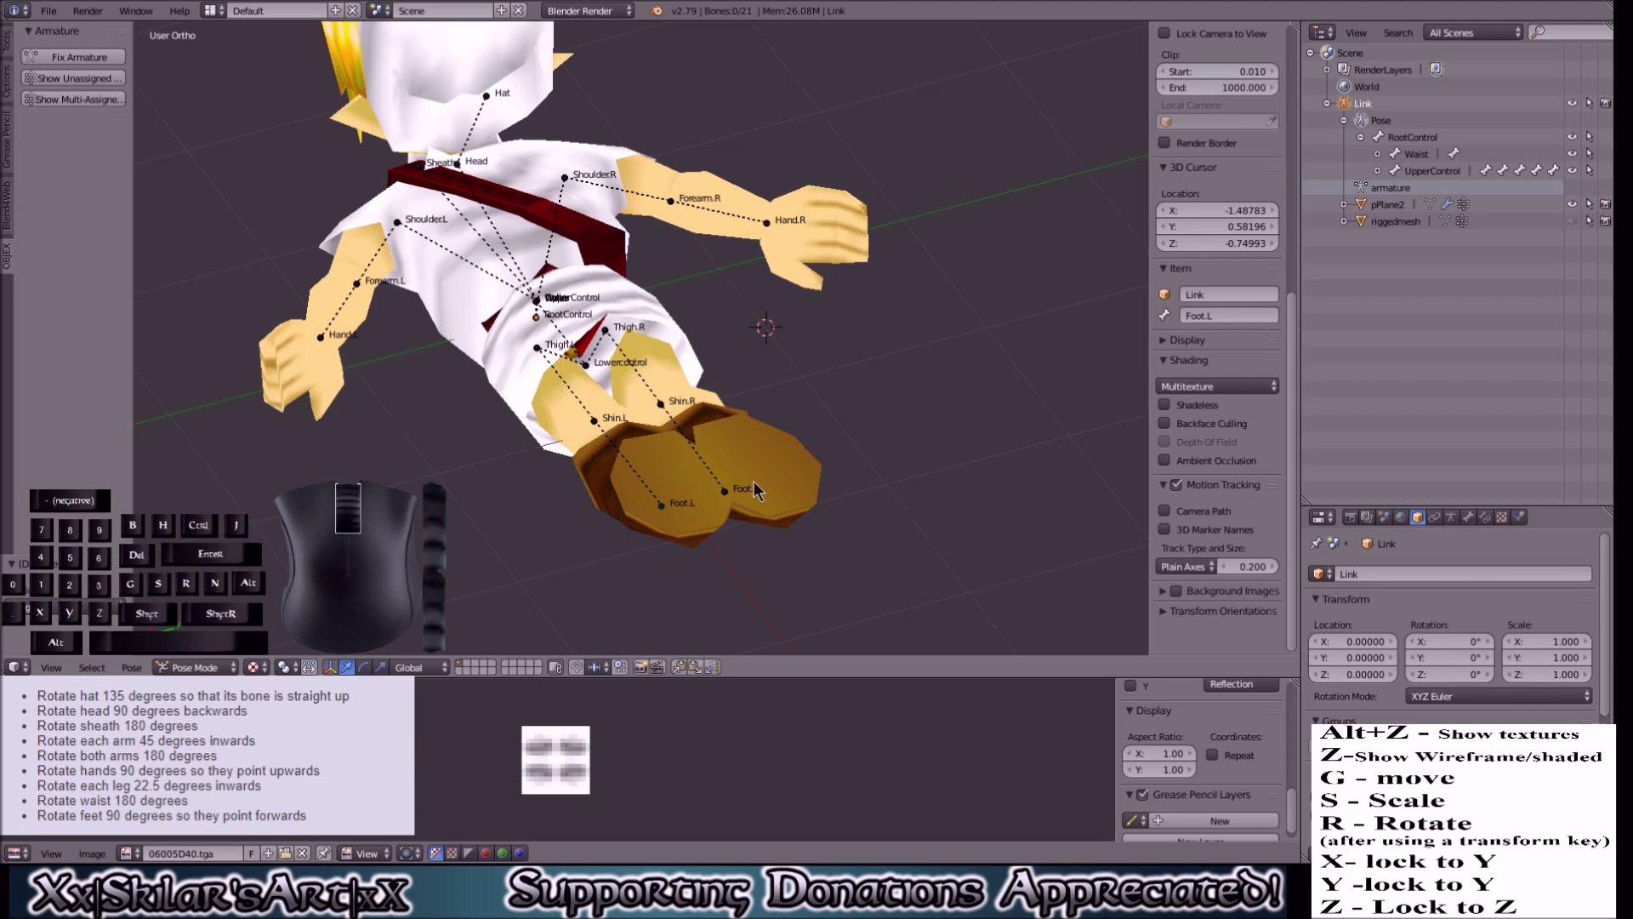
right_click(731, 489)
right_click(661, 506)
key("r")
type("y")
type("90")
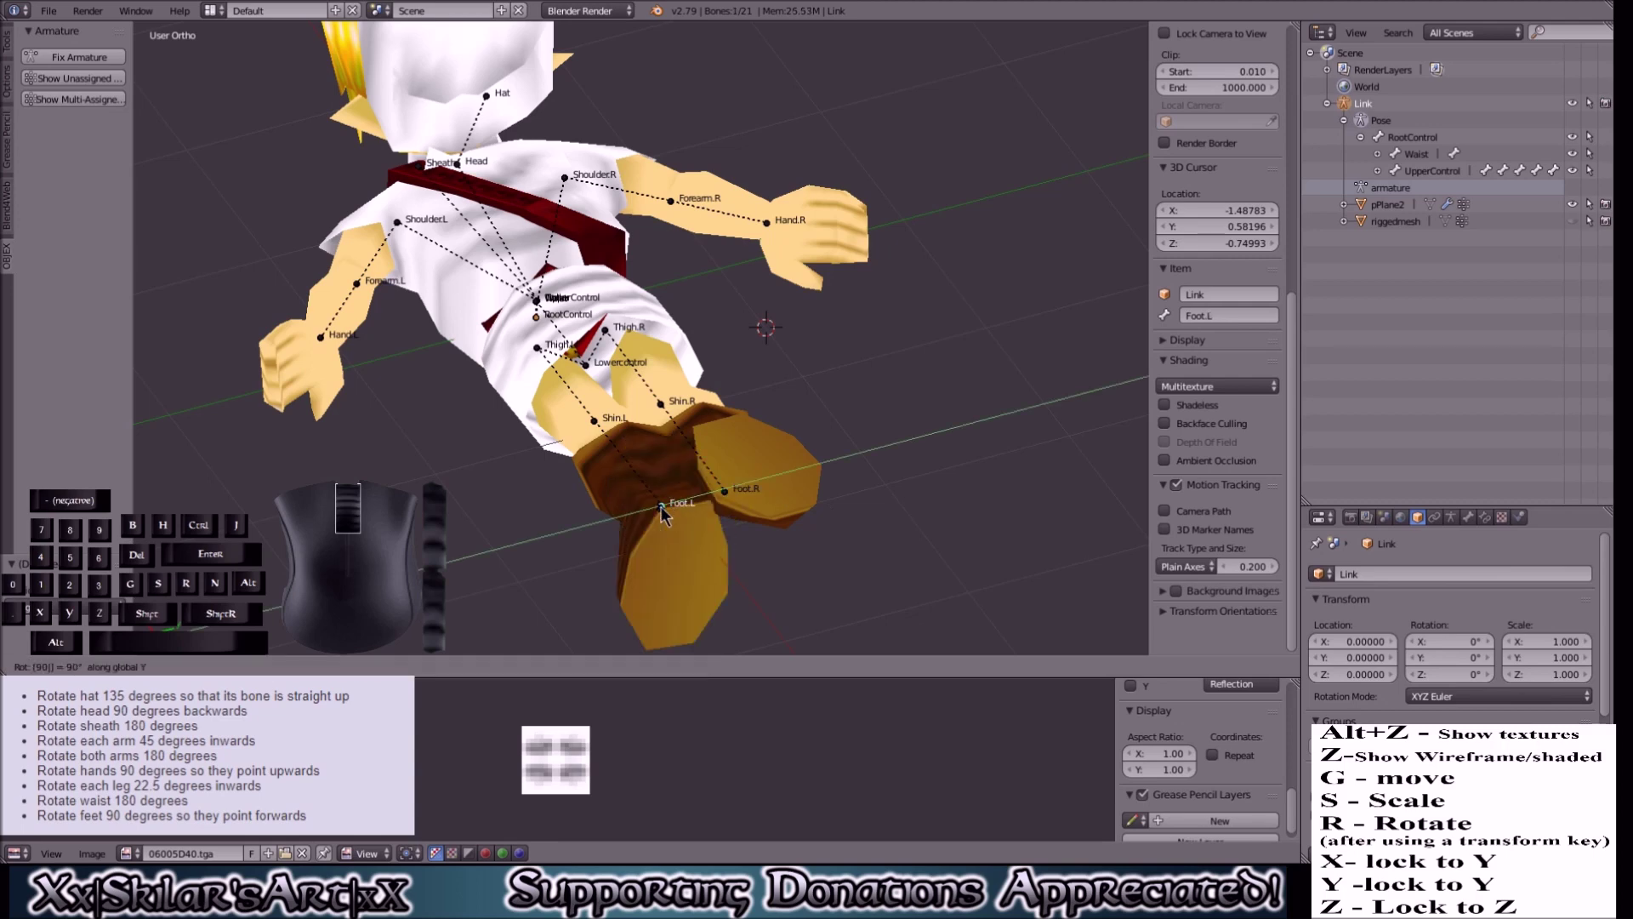
key("Return")
Step: Select the Foot.R and Foot.L bones together and rotate them by 90 degrees about the global Y axis
right_click(723, 489)
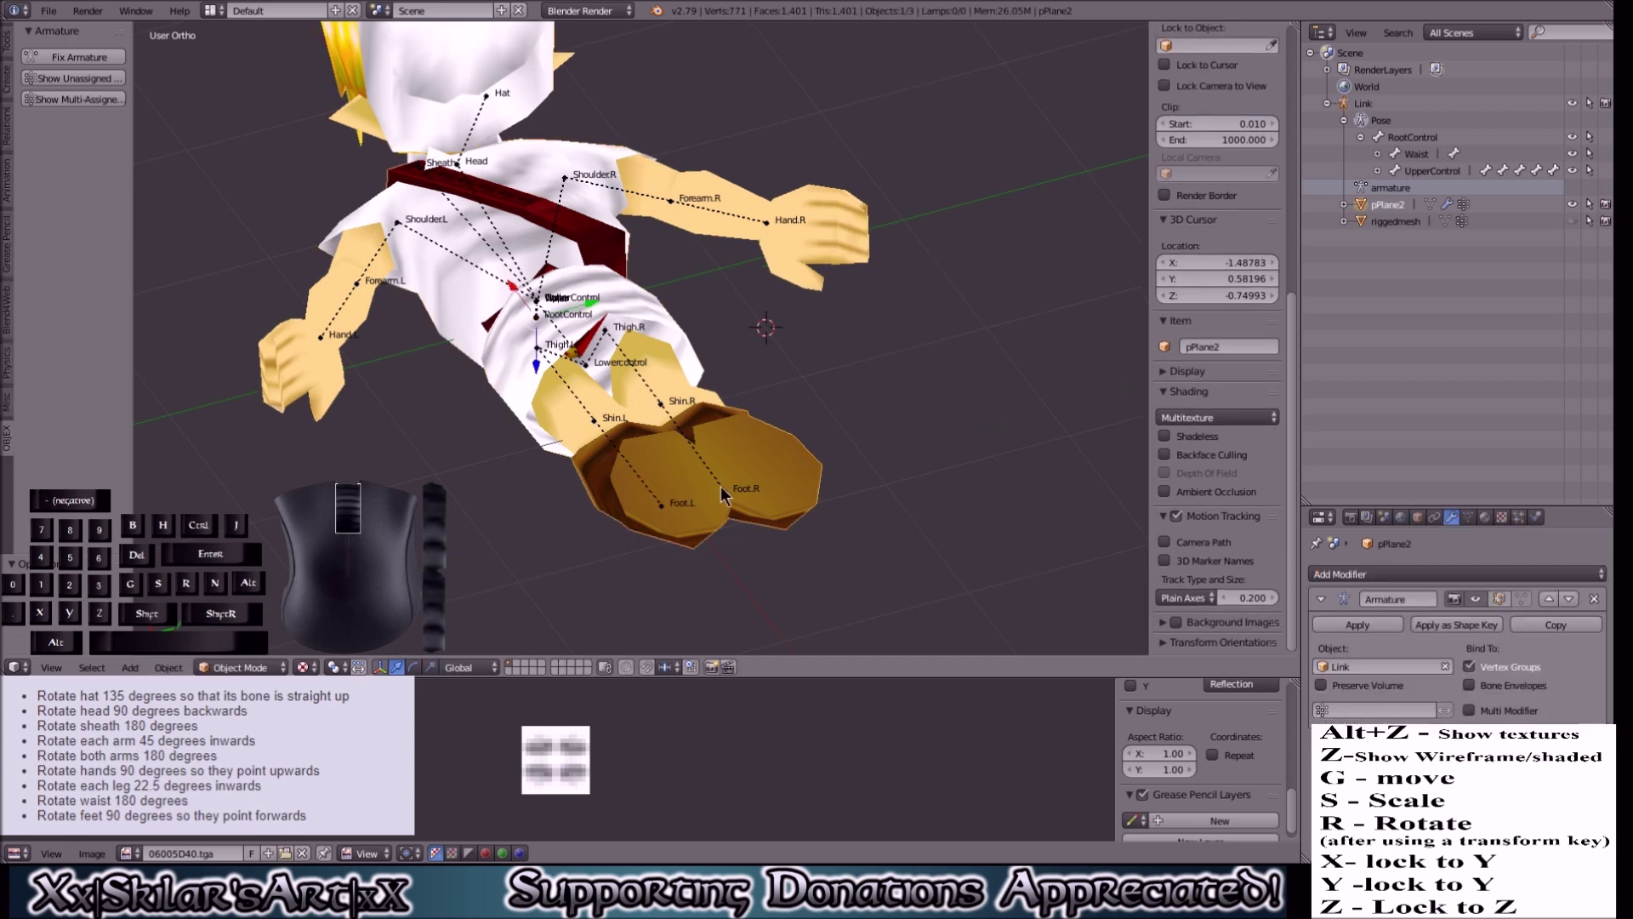
right_click(661, 505, "shift")
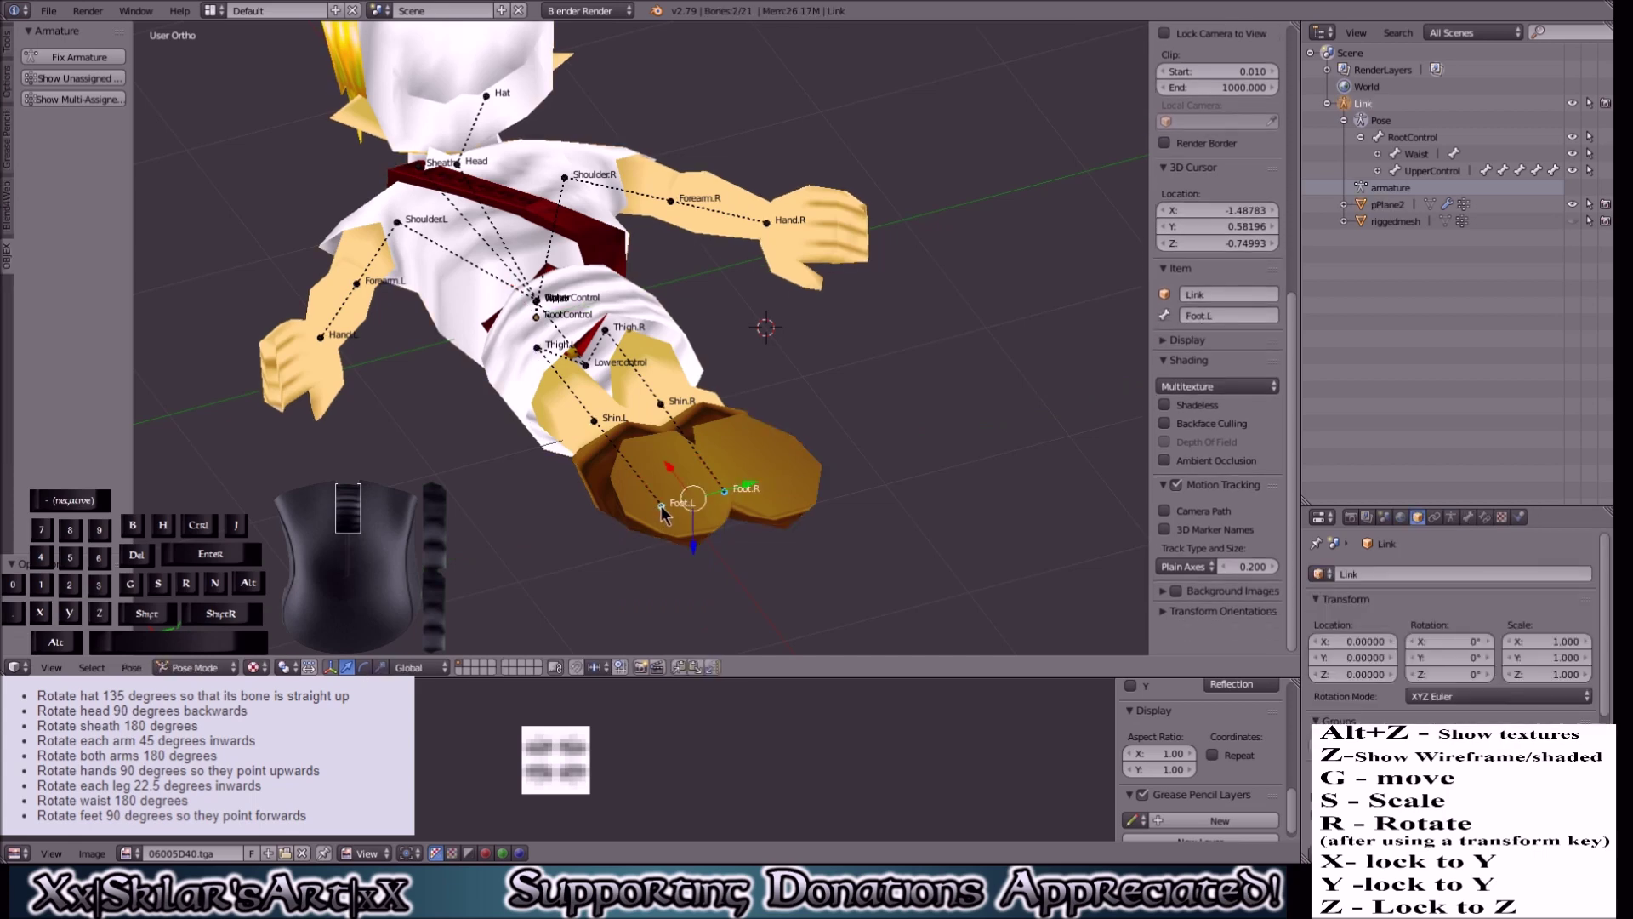
type("ry90")
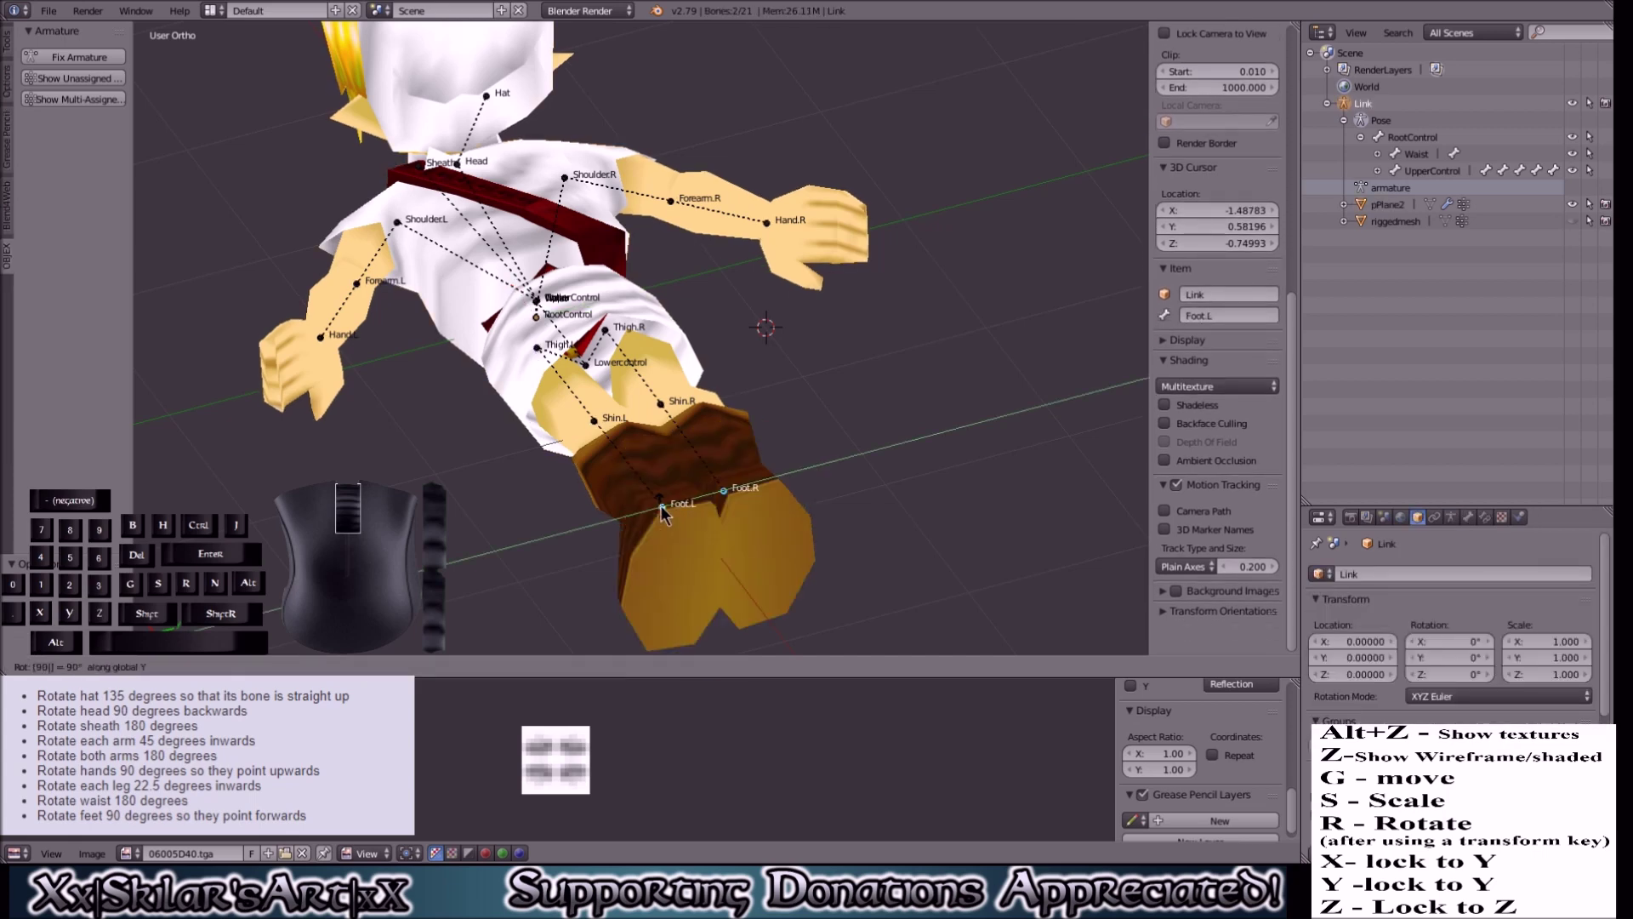
key("Return")
Step: Rotate the Thigh.L bone by 22.5 degrees about the global Z axis
scroll(721, 334, "down", 2)
middle_click_drag(721, 334, 629, 311)
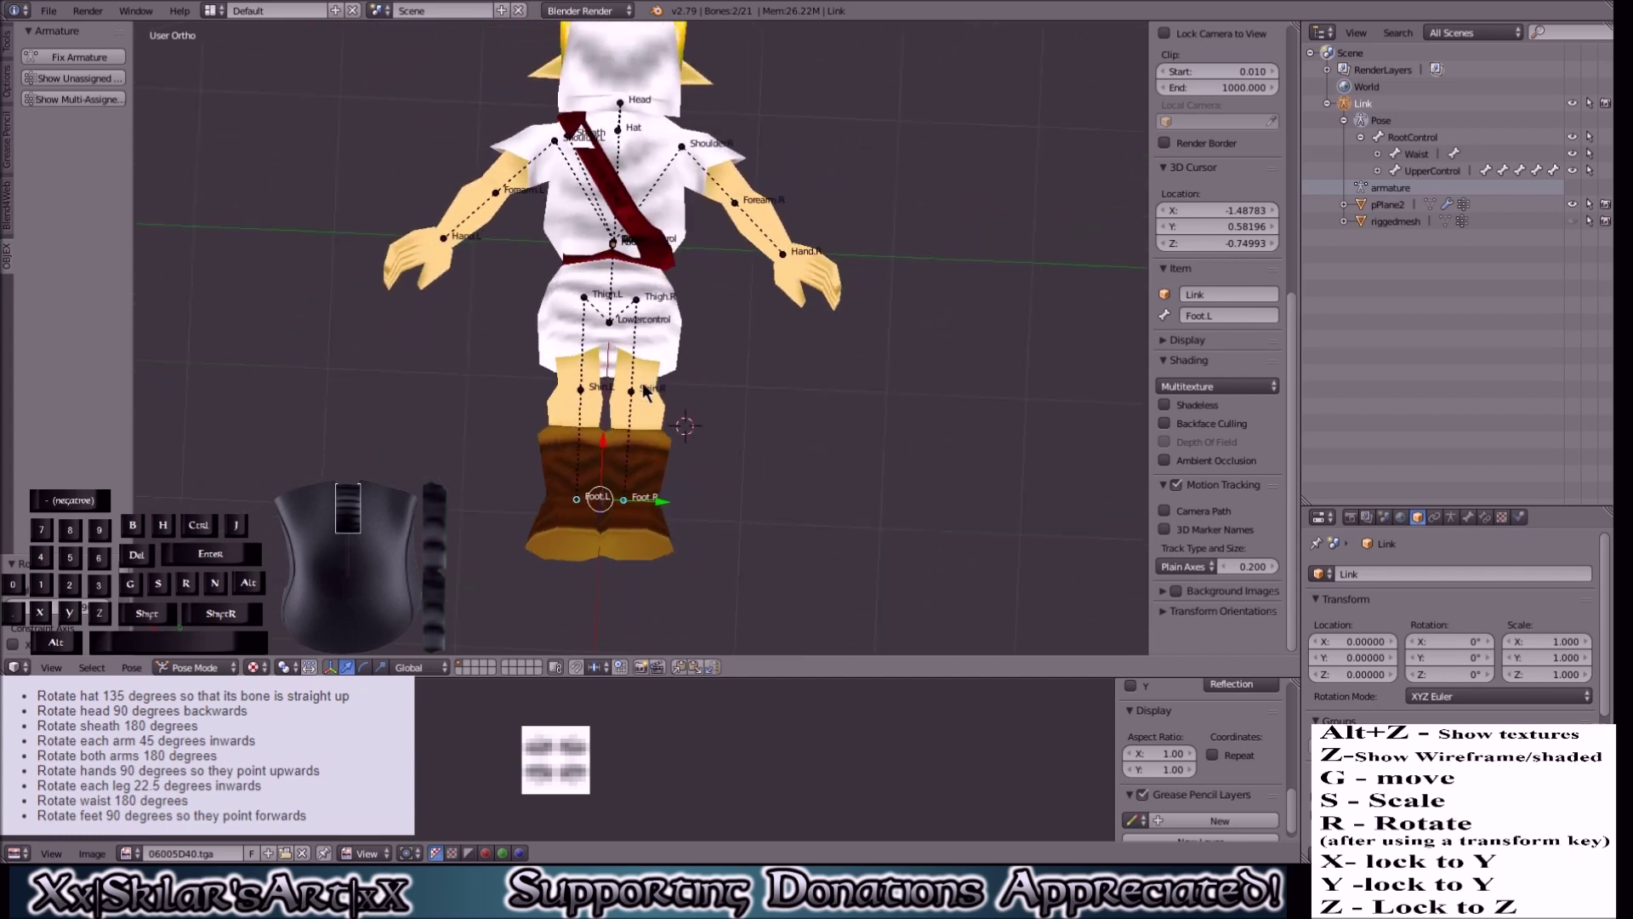
right_click(619, 305)
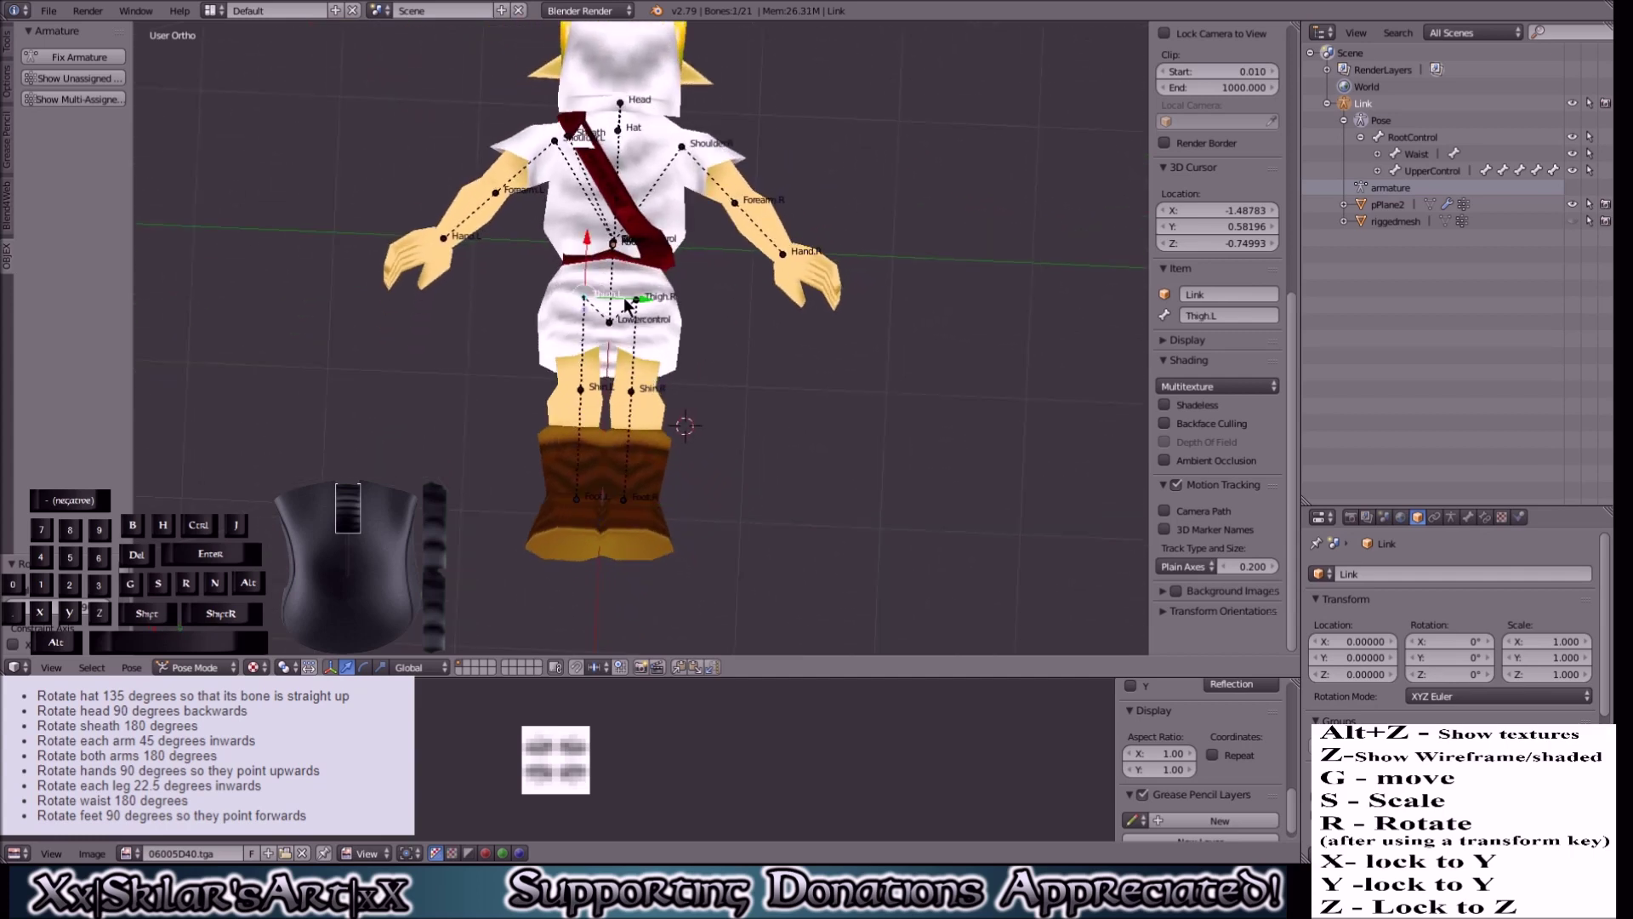
key("r")
type("z")
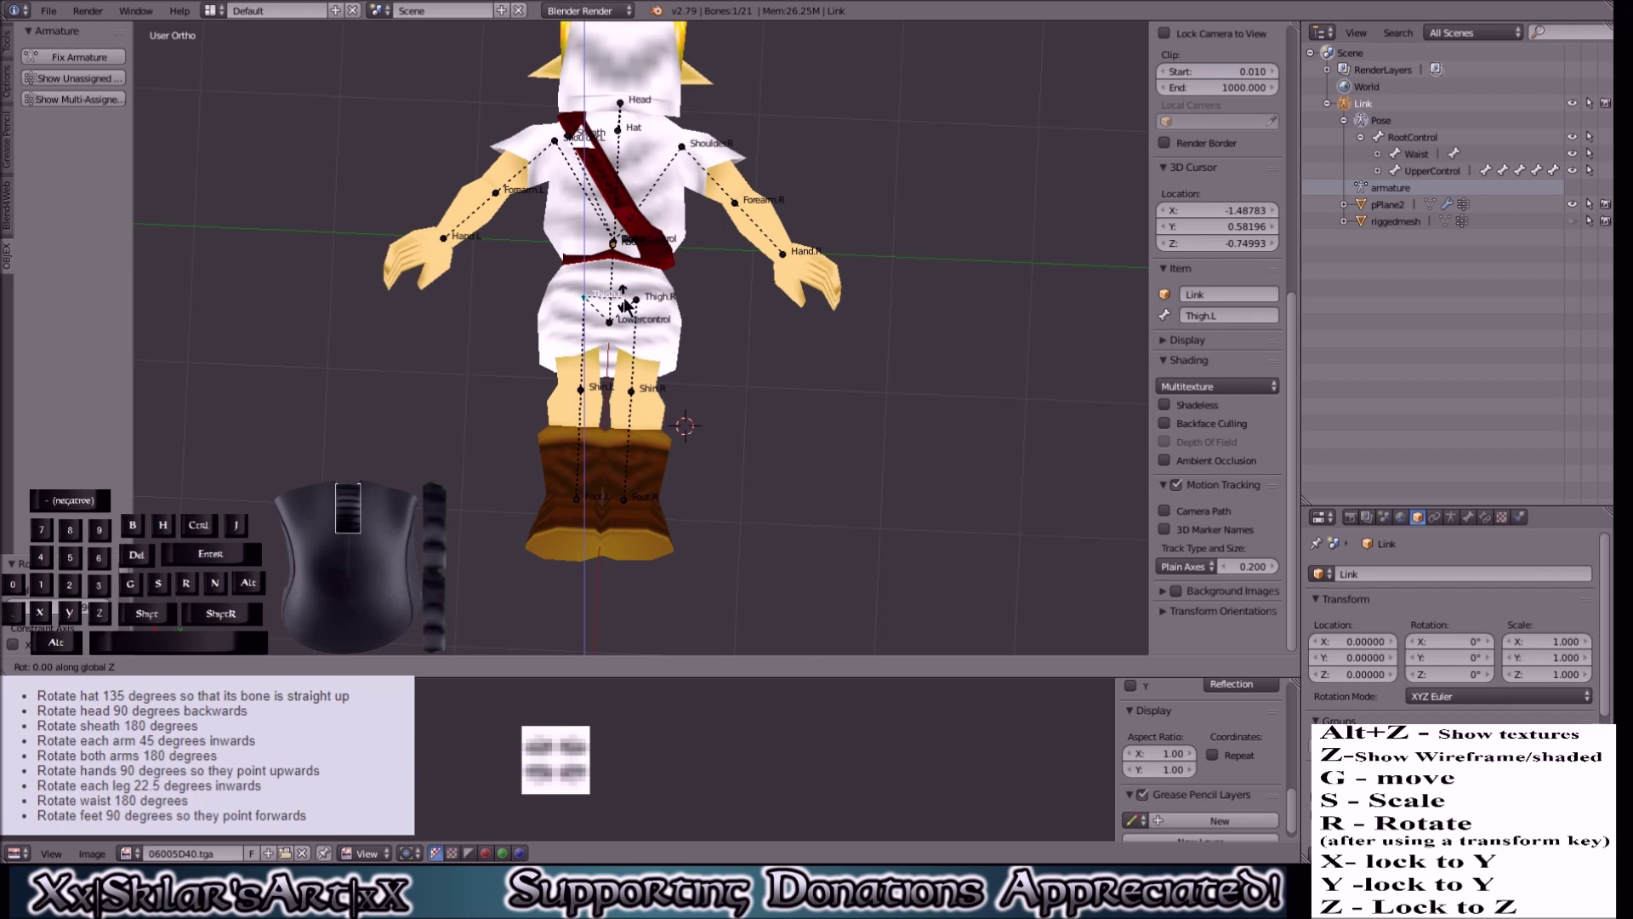
type("22.5")
key("Return")
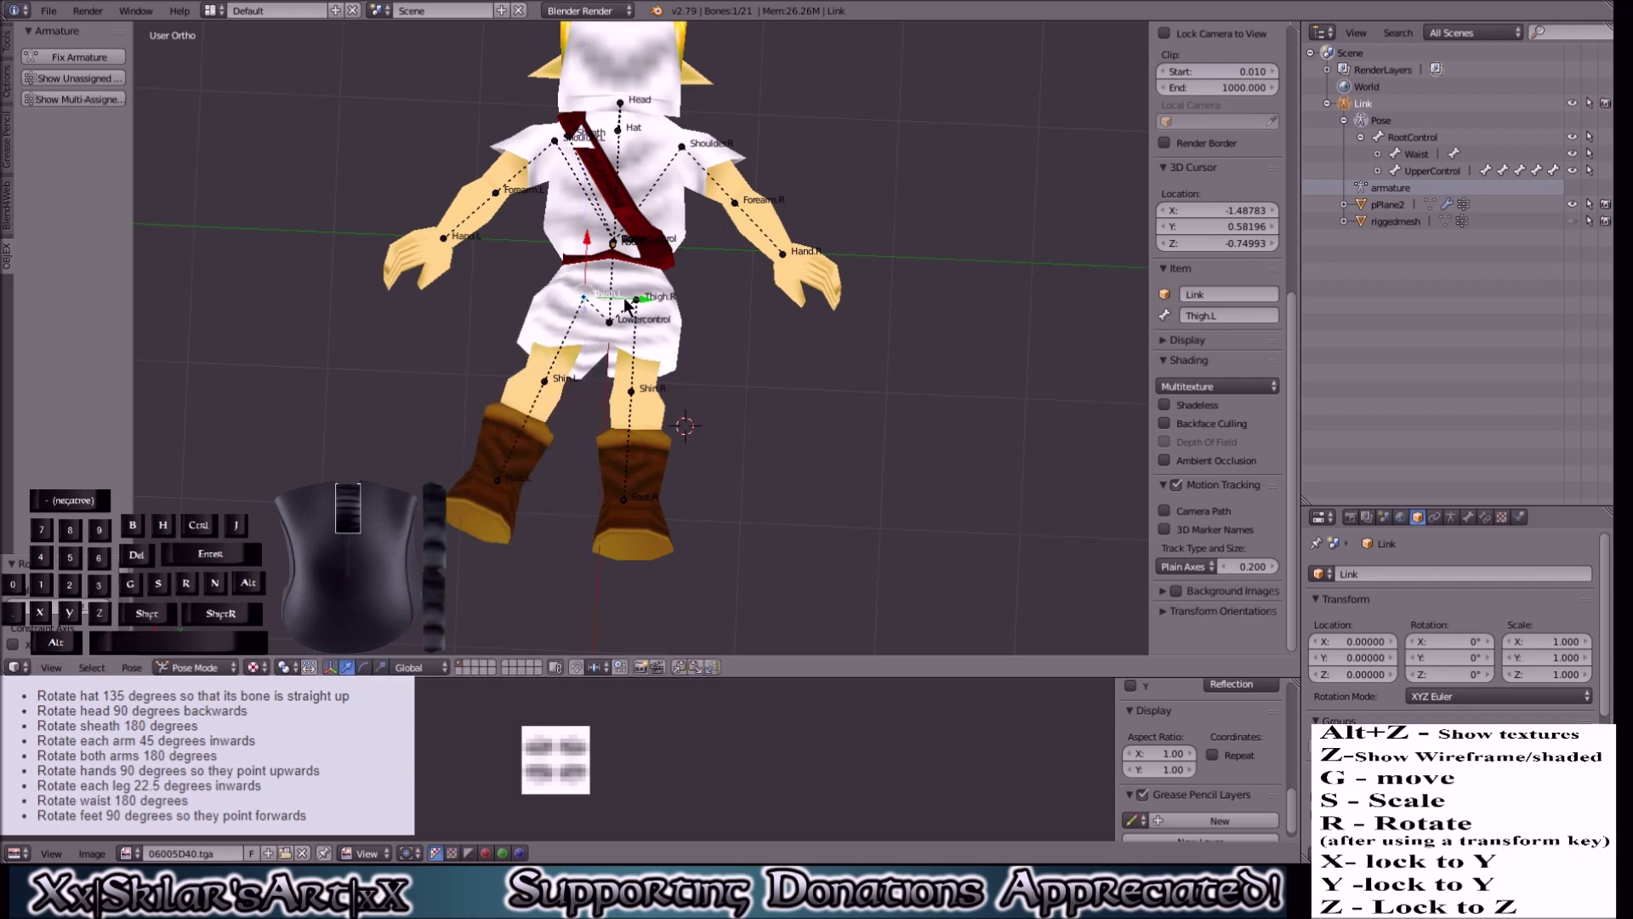
Step: Rotate the Thigh.R bone by -22.5 degrees about the global Z axis
left_click(636, 304)
left_click(635, 391)
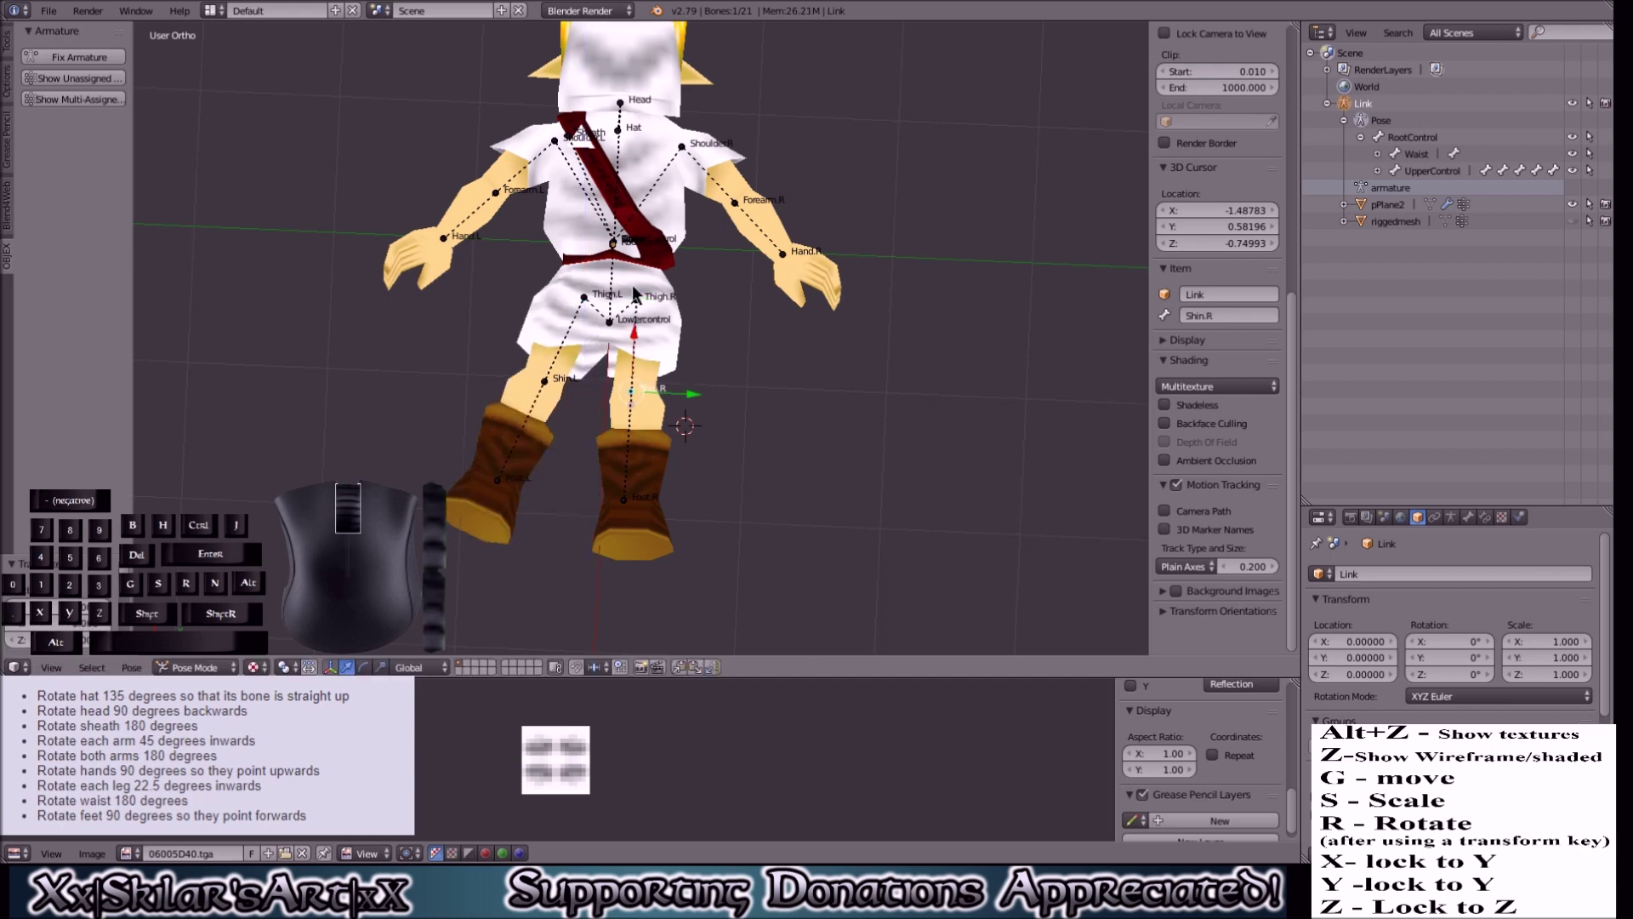
right_click(636, 303)
key("r")
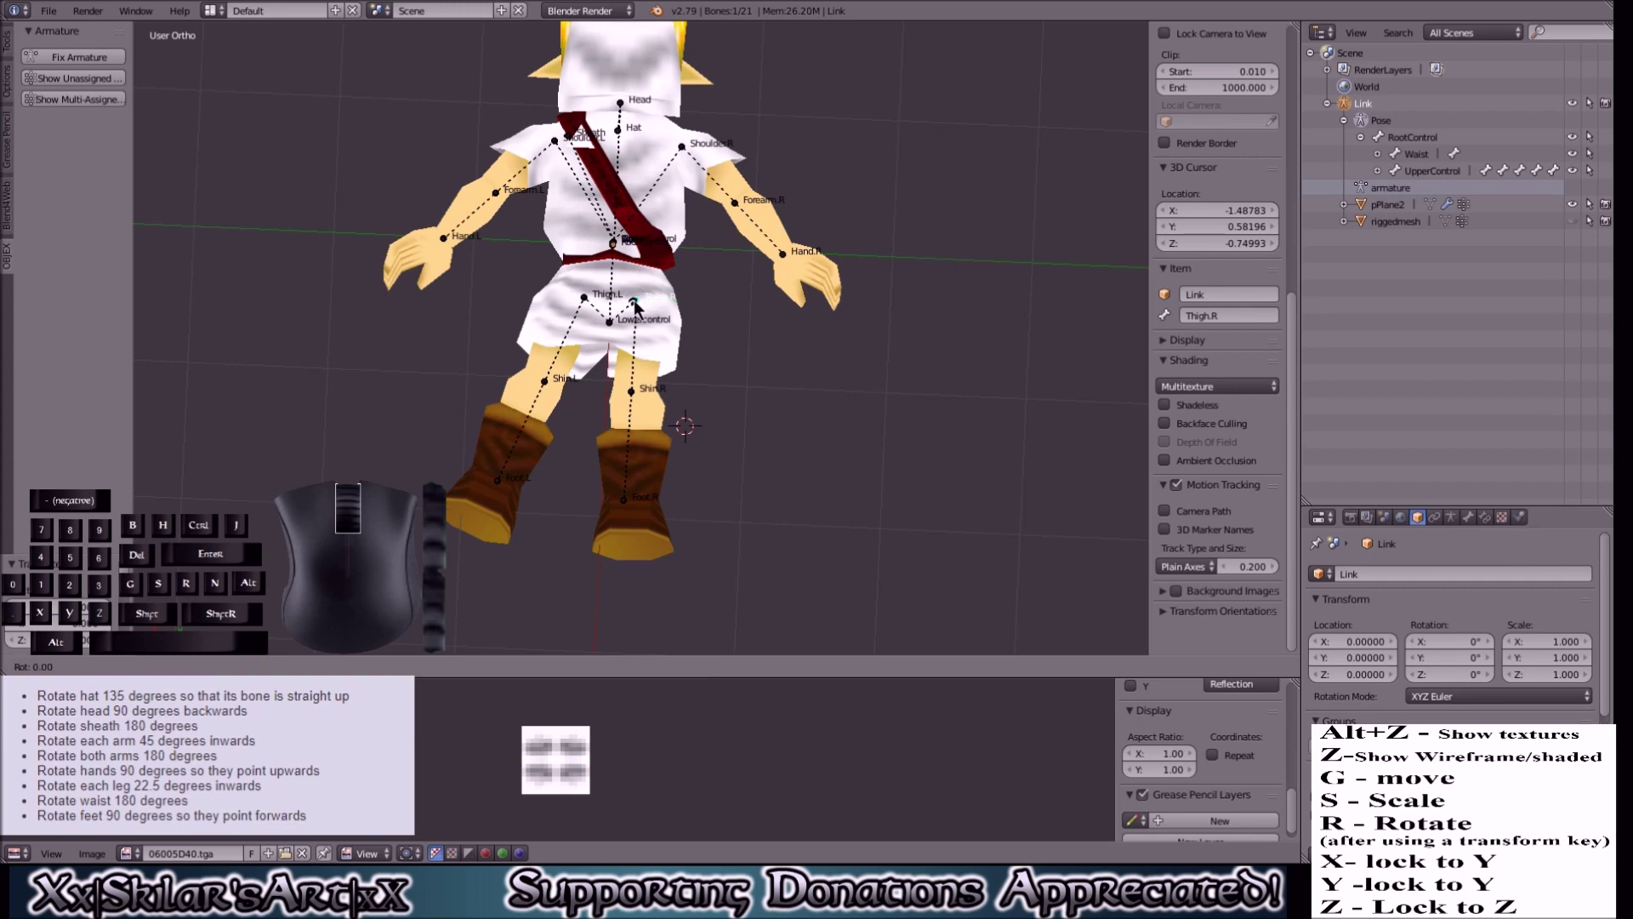
type("z22.")
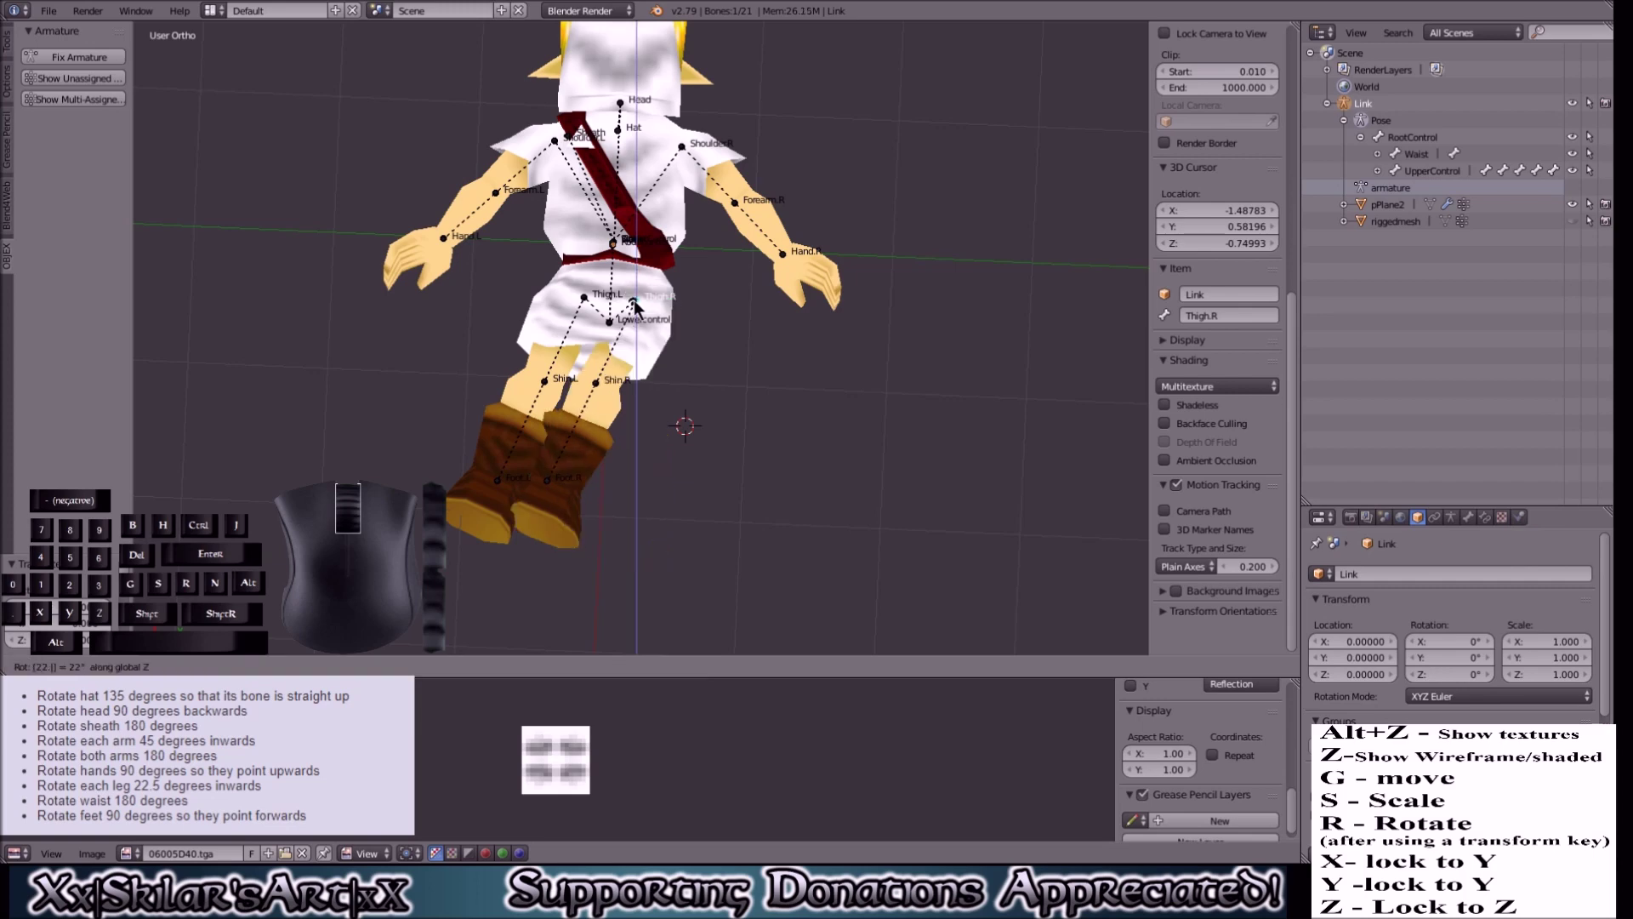
type("5")
key("minus")
key("Return")
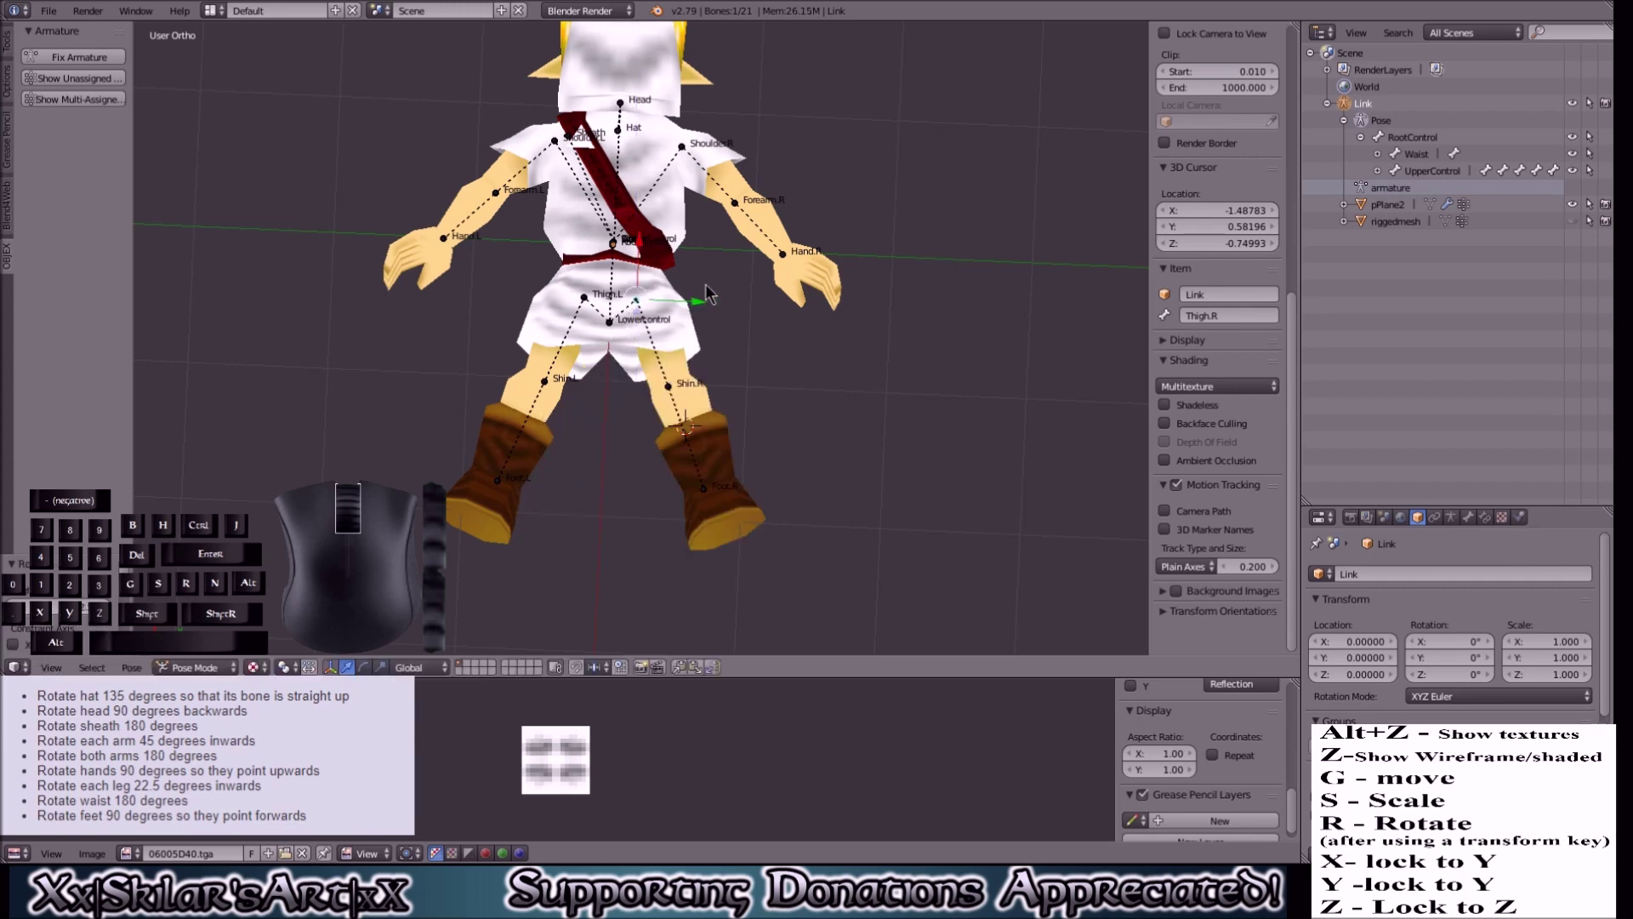
Step: Rotate the Head bone by -90 degrees about the global Y axis
middle_click_drag(706, 294, 857, 295)
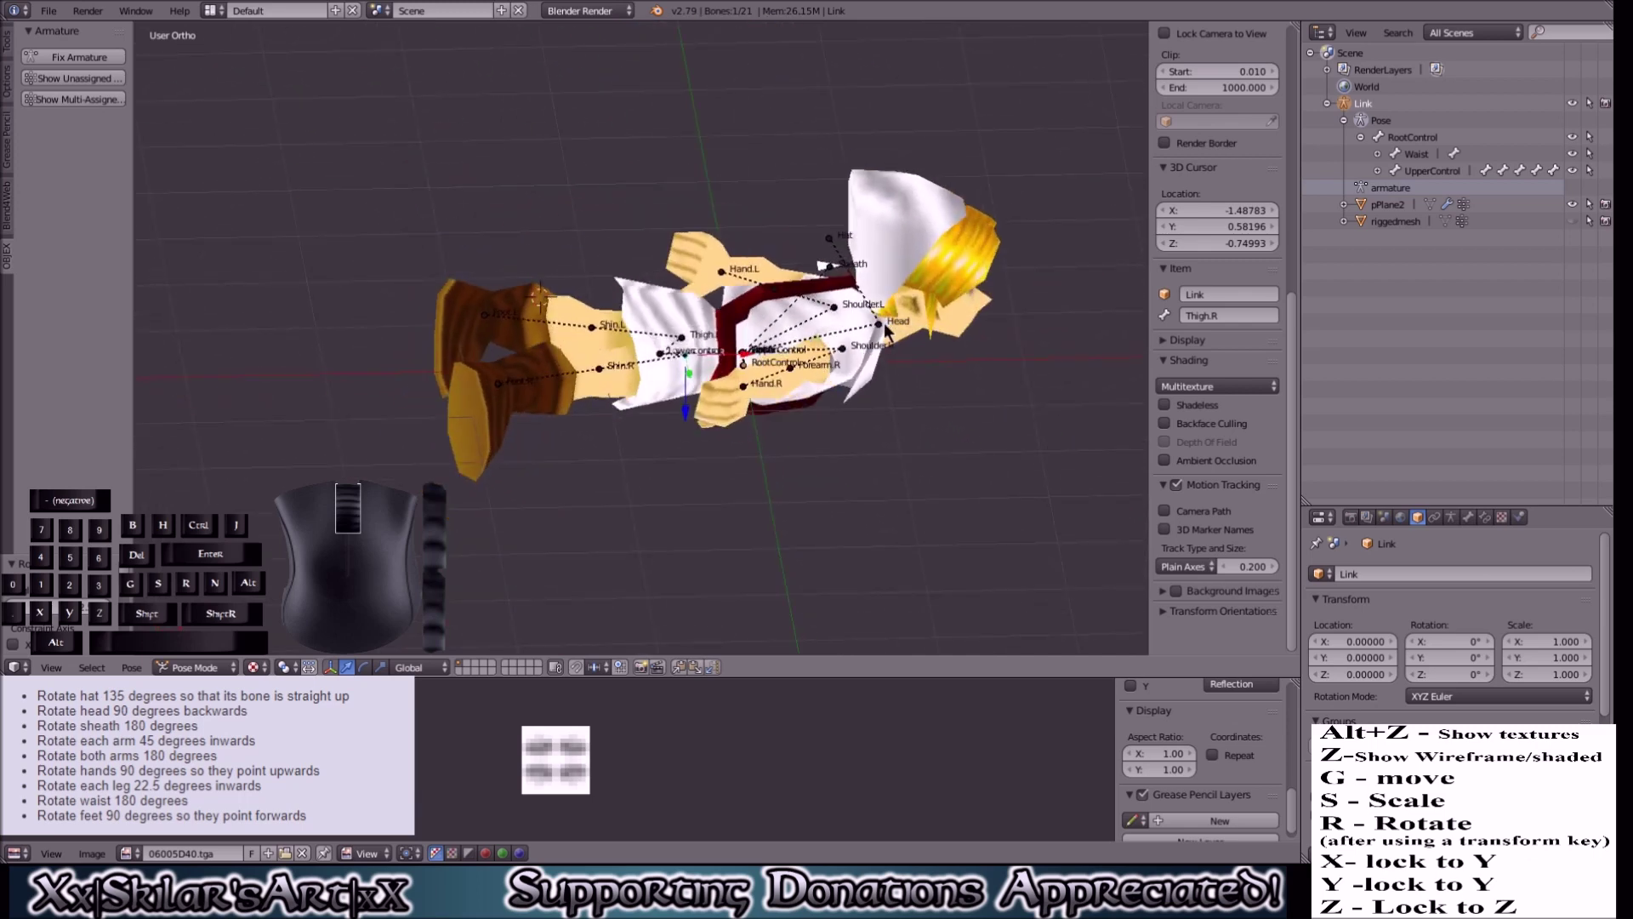
right_click(884, 324)
scroll(745, 293, "up", 1)
key("r")
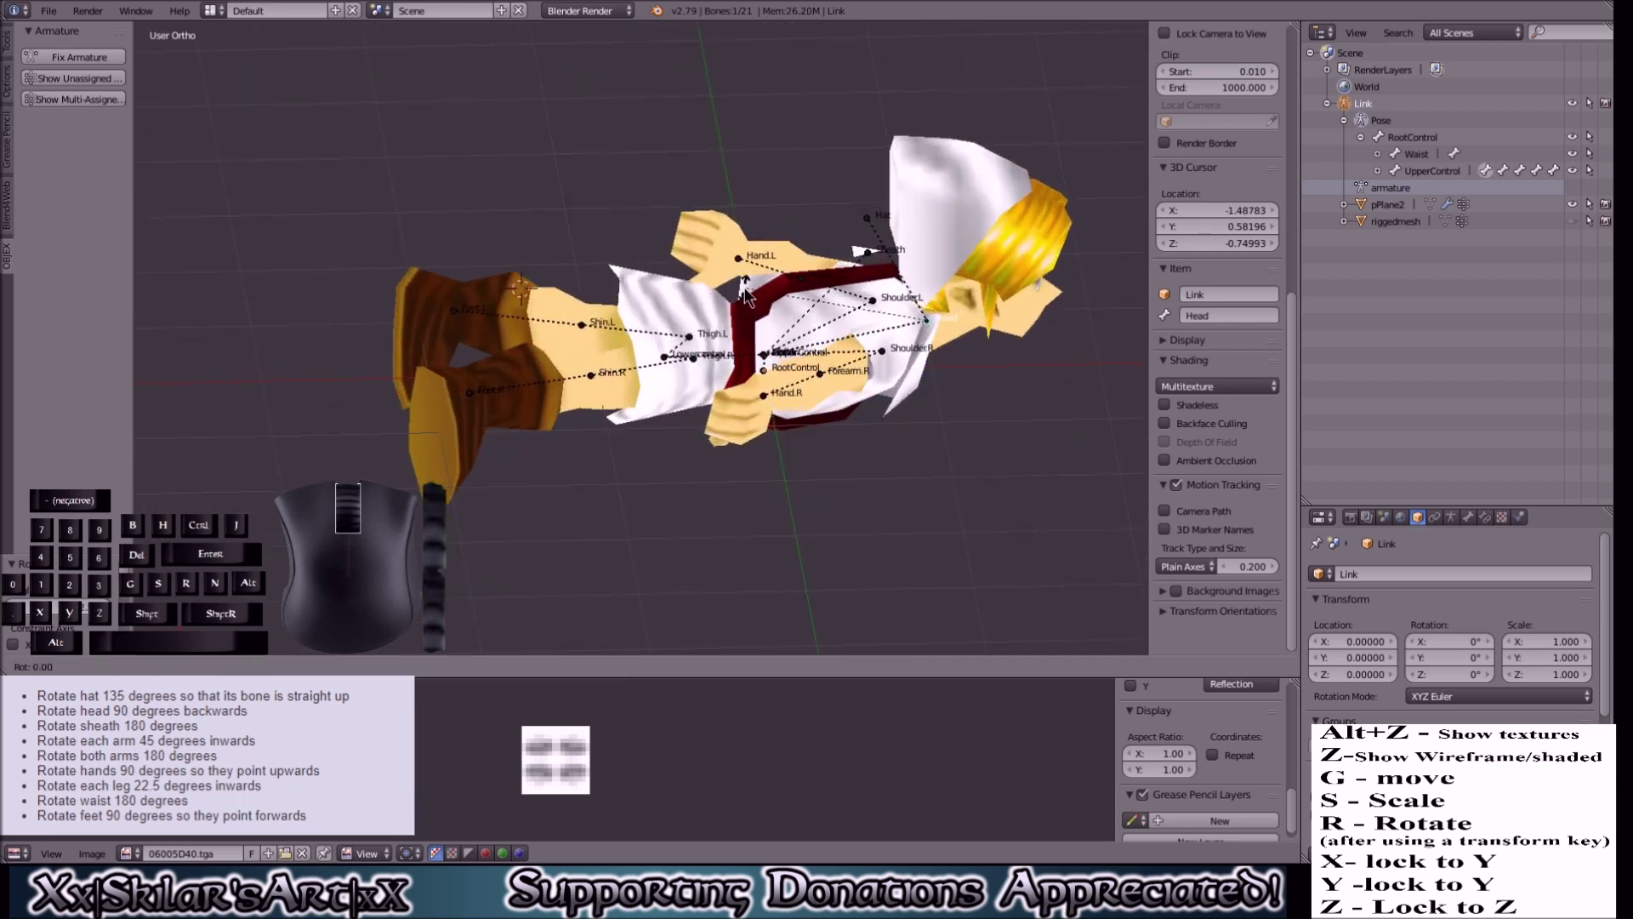
type("y")
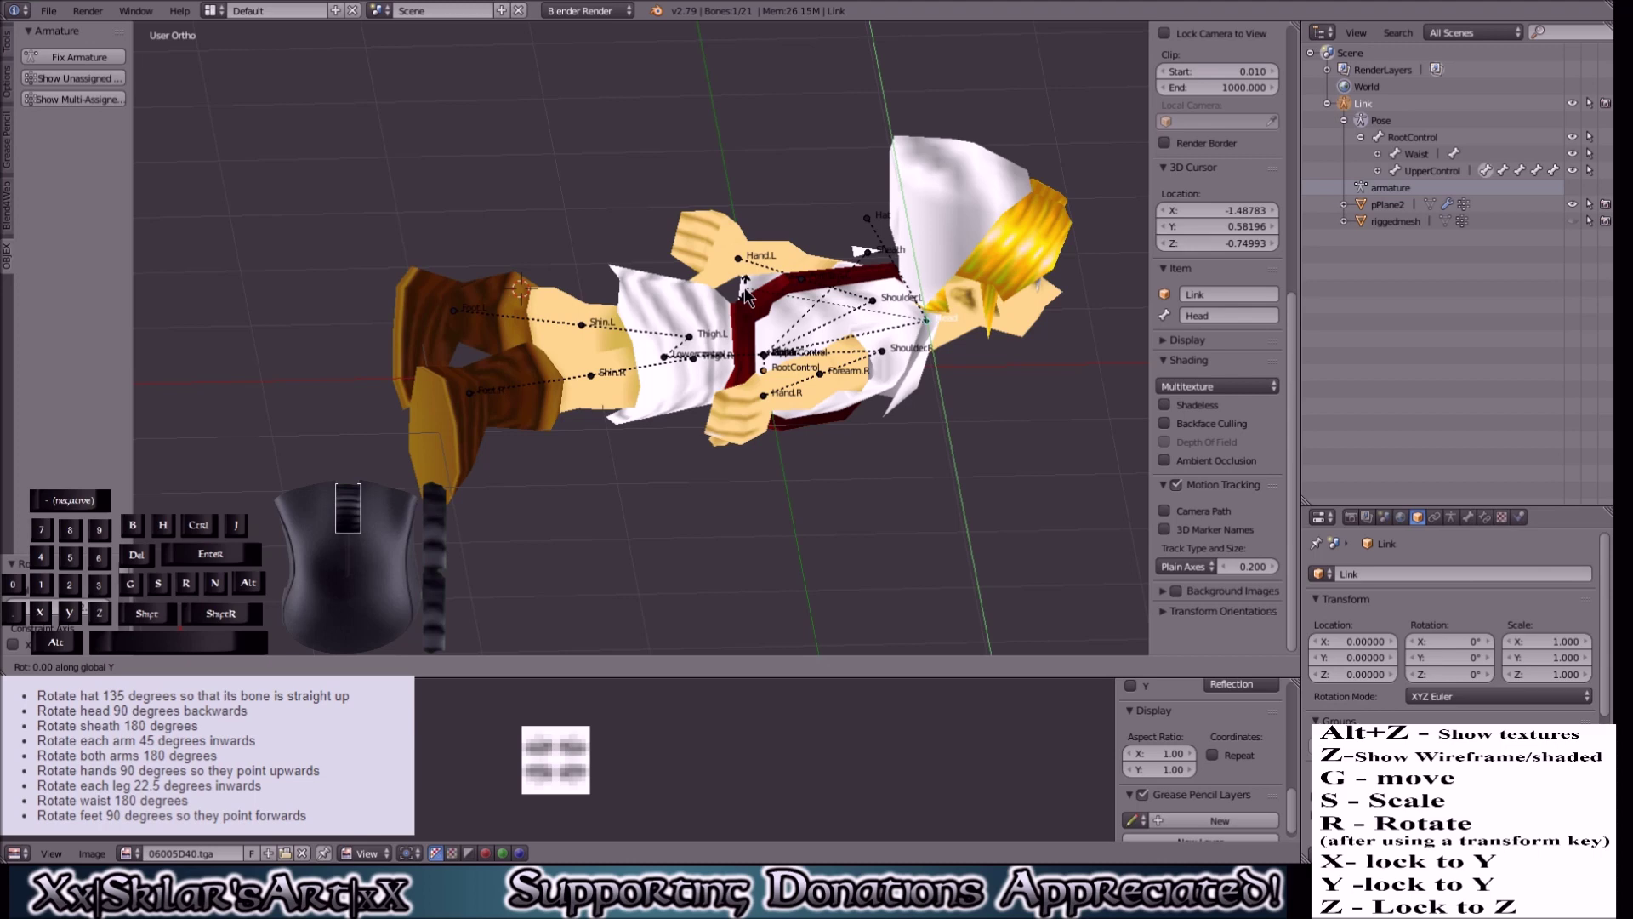
type("90")
key("minus")
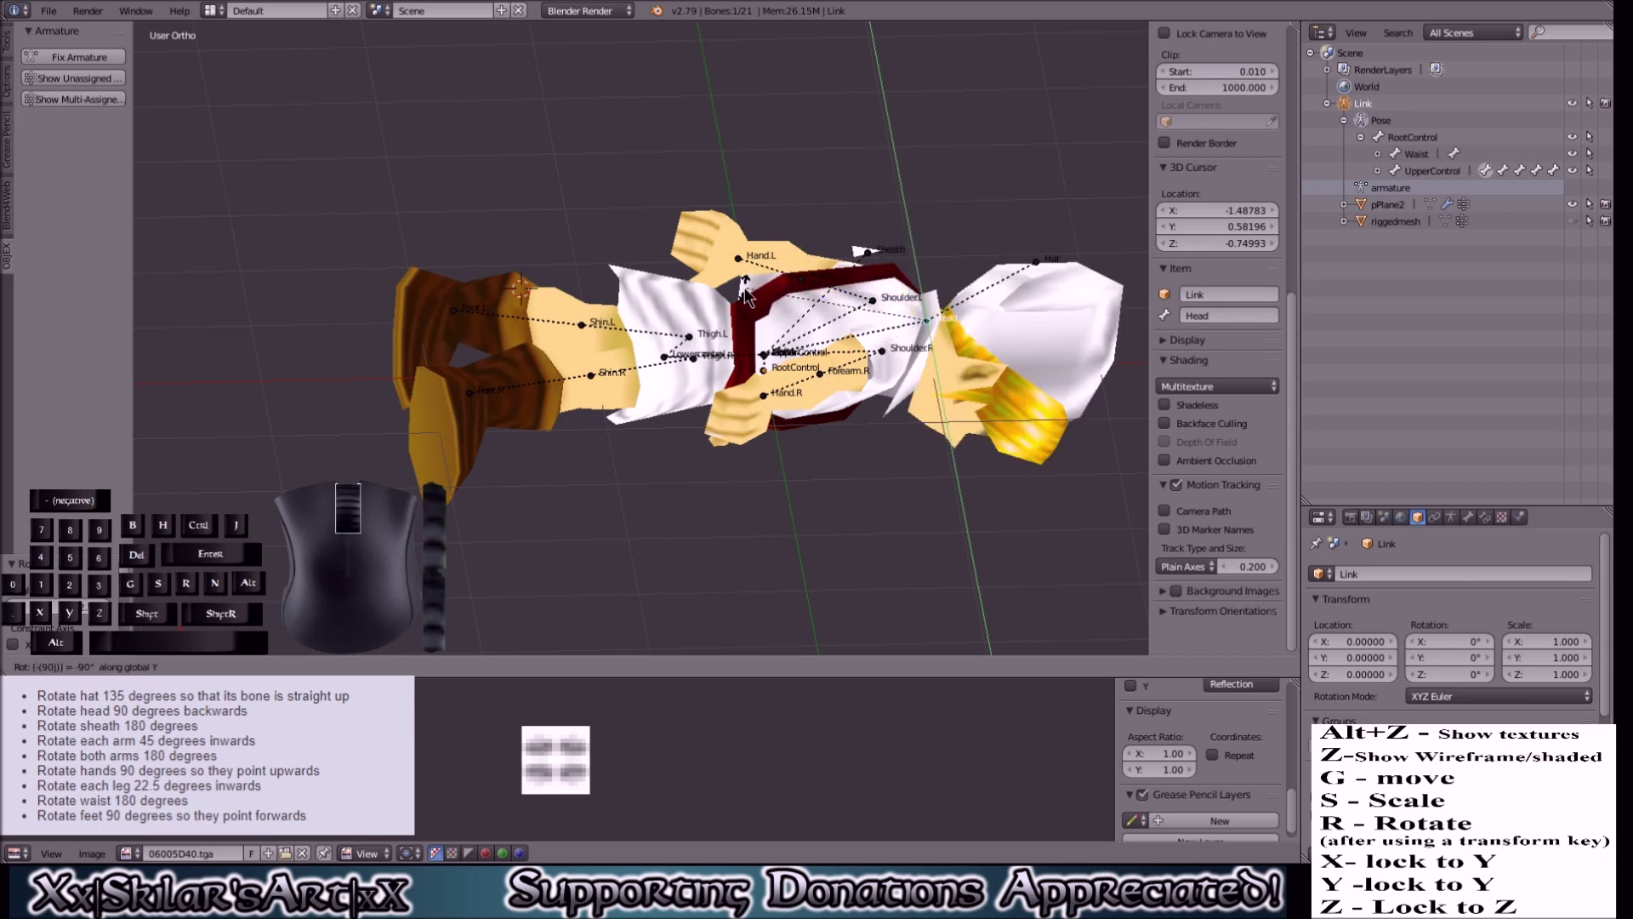
key("Return")
Step: Rotate the Hat bone by -135 degrees about the global Y axis
middle_click_drag(745, 295, 798, 267)
scroll(798, 267, "up", 2)
right_click(767, 228)
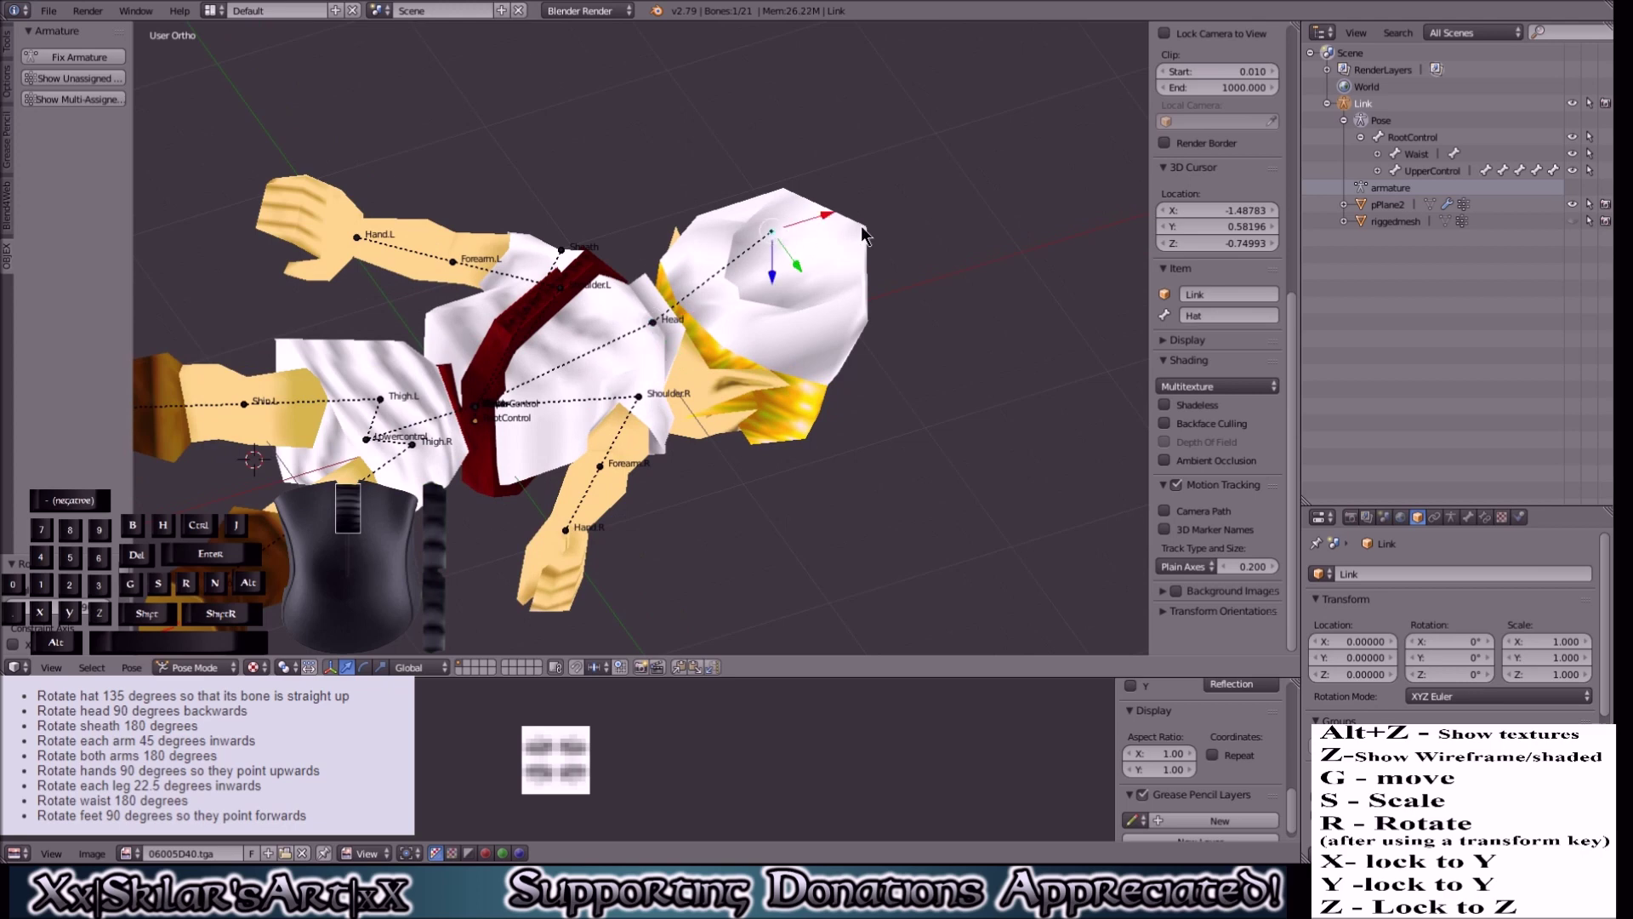
key("r")
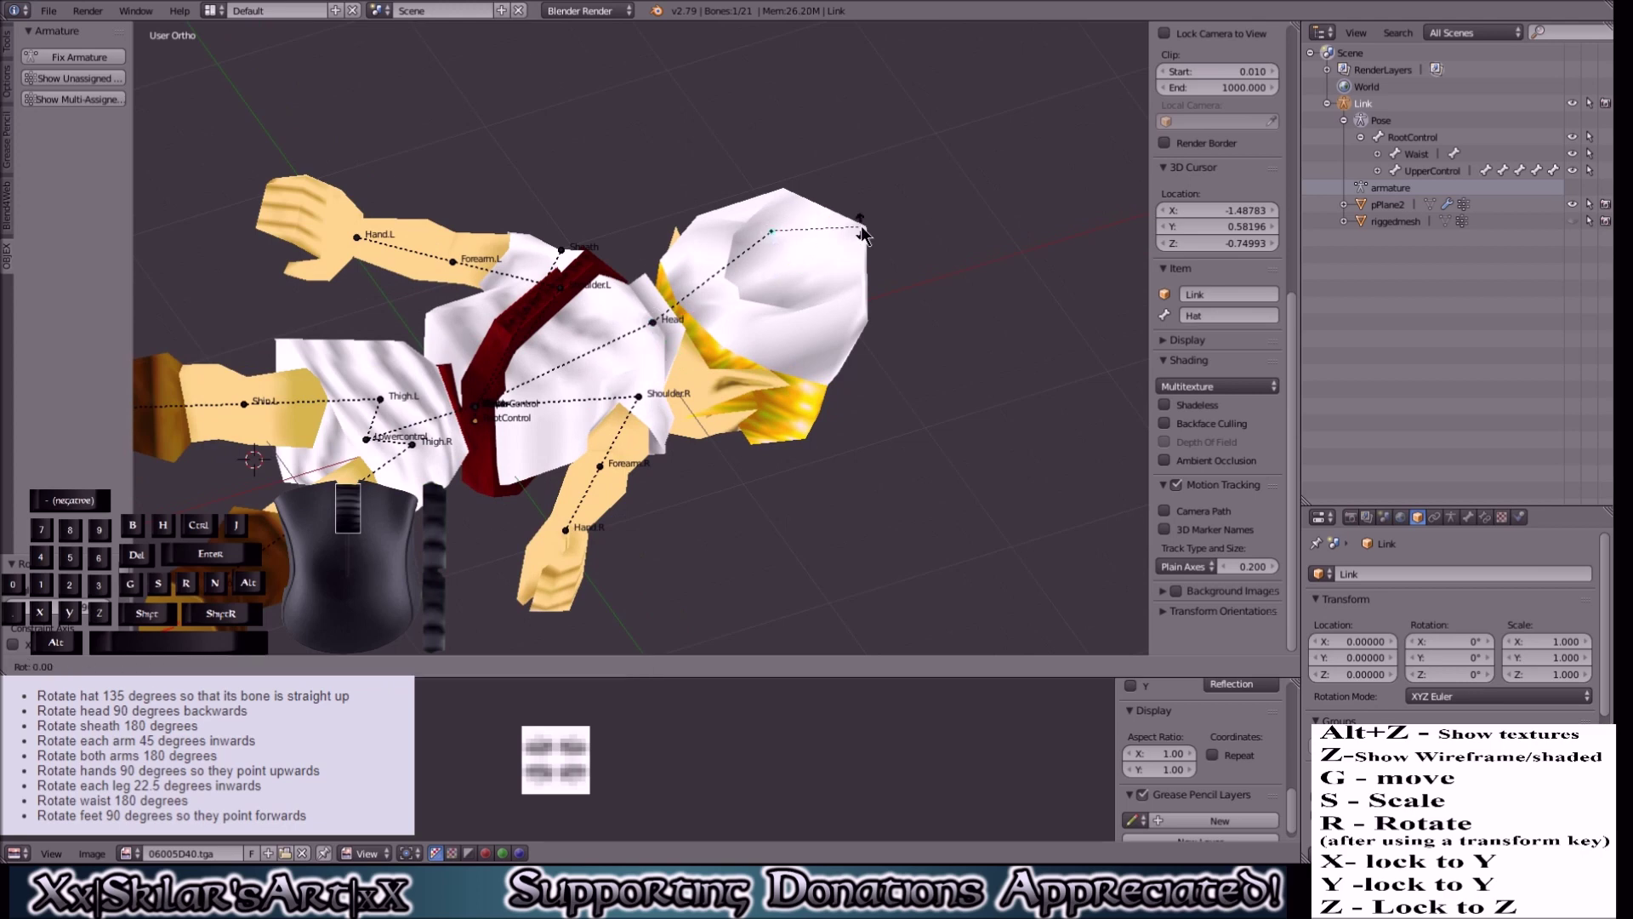
key("z")
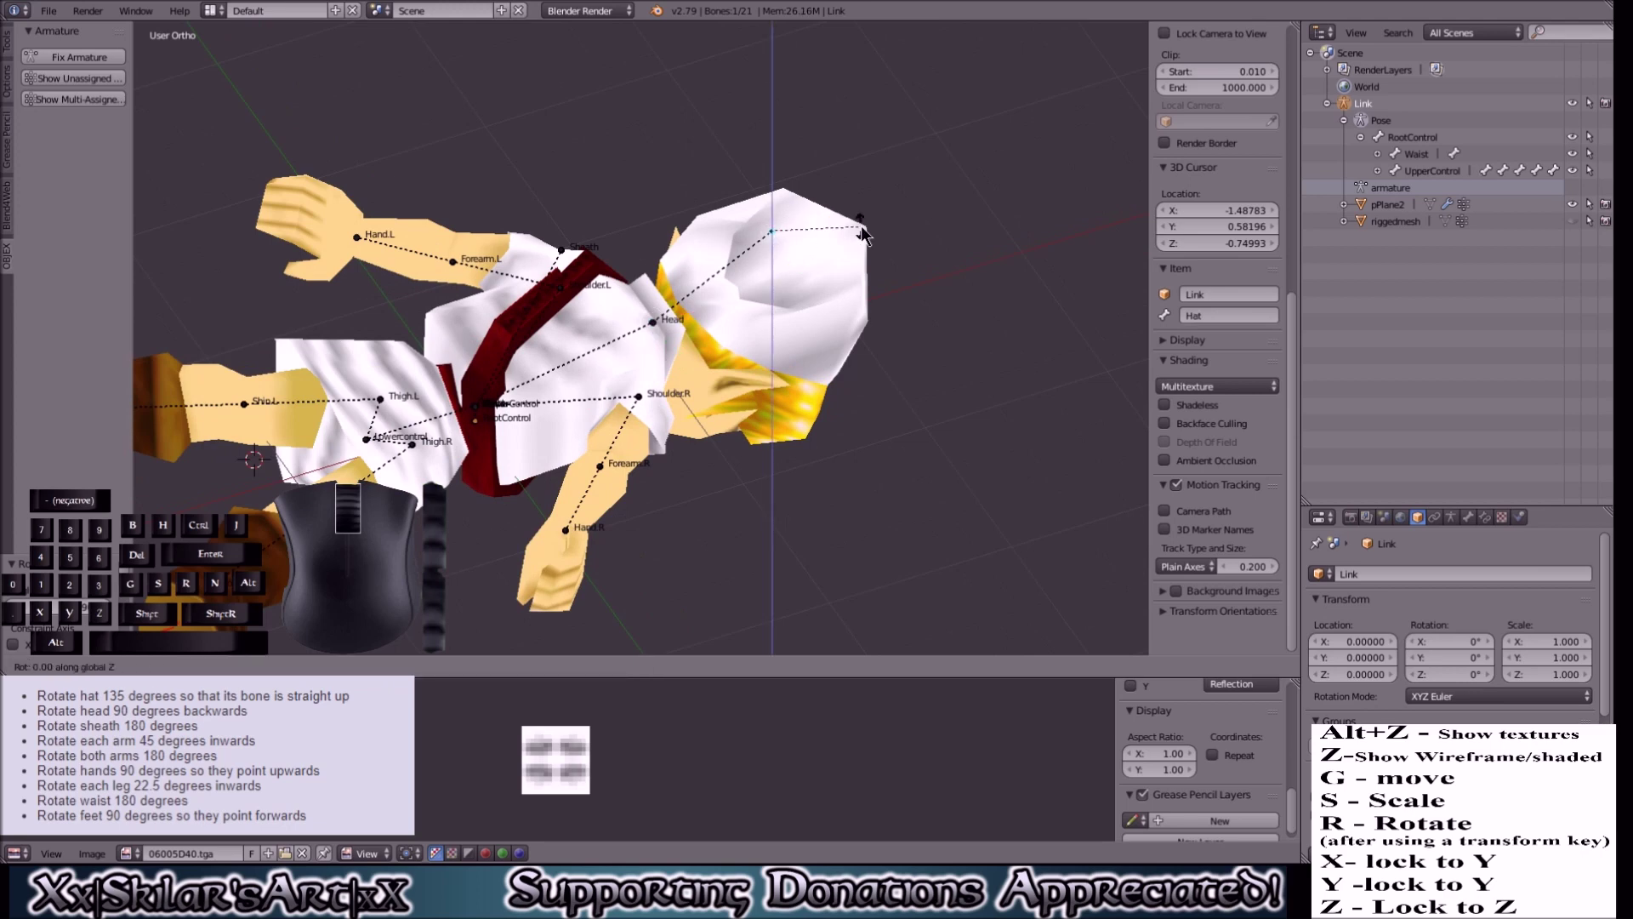
key("Return")
key("r")
key("y")
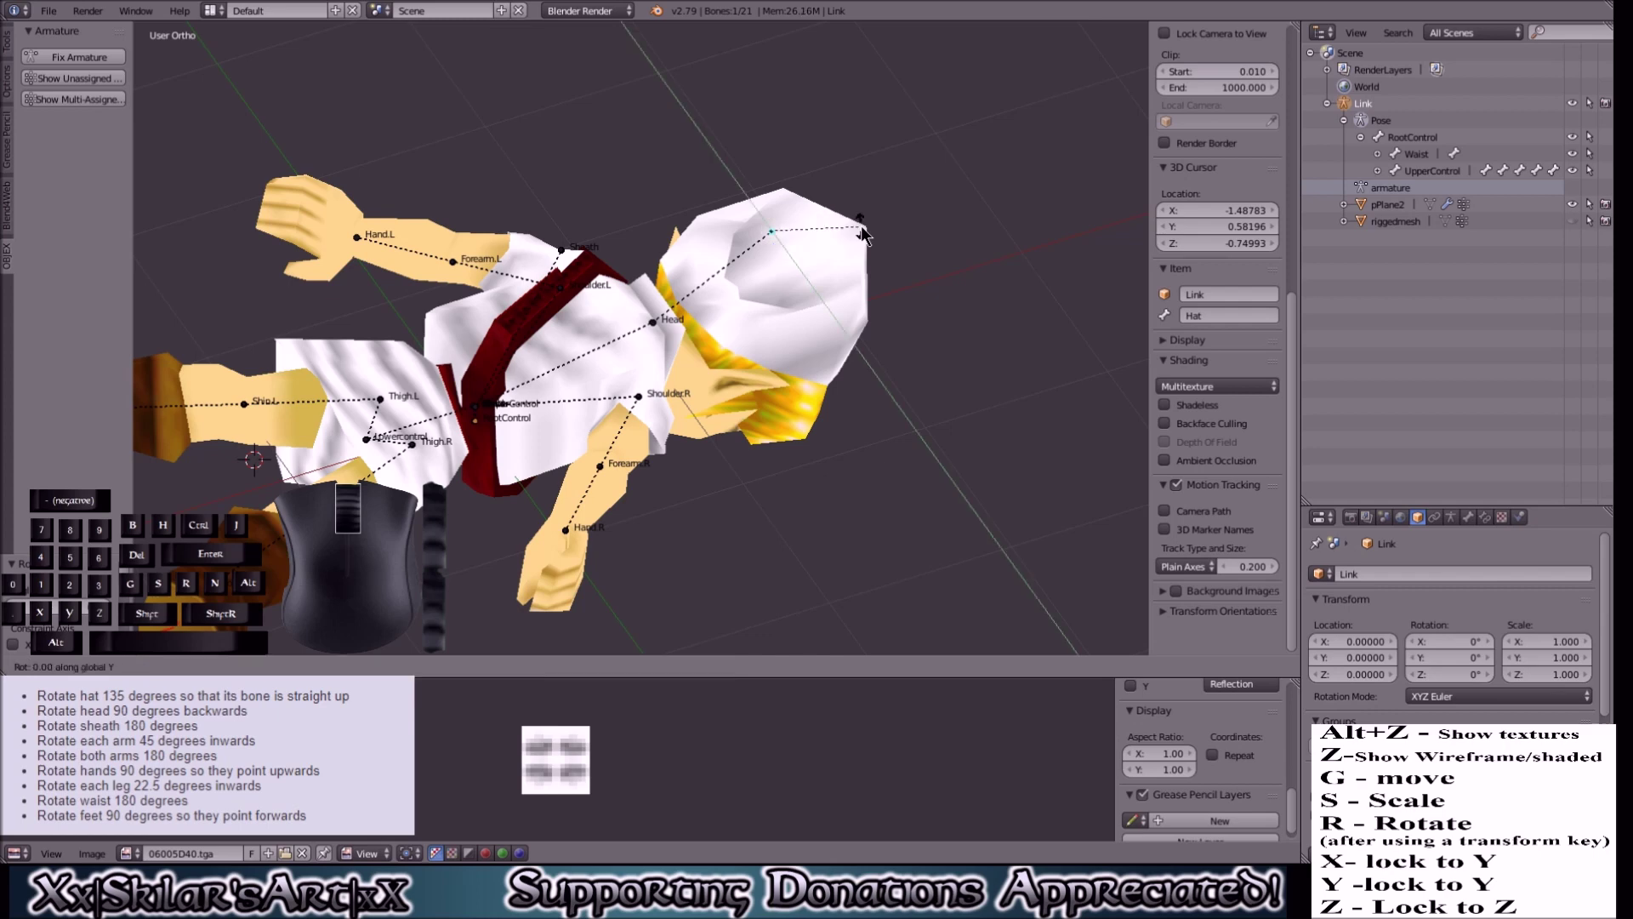
type("135")
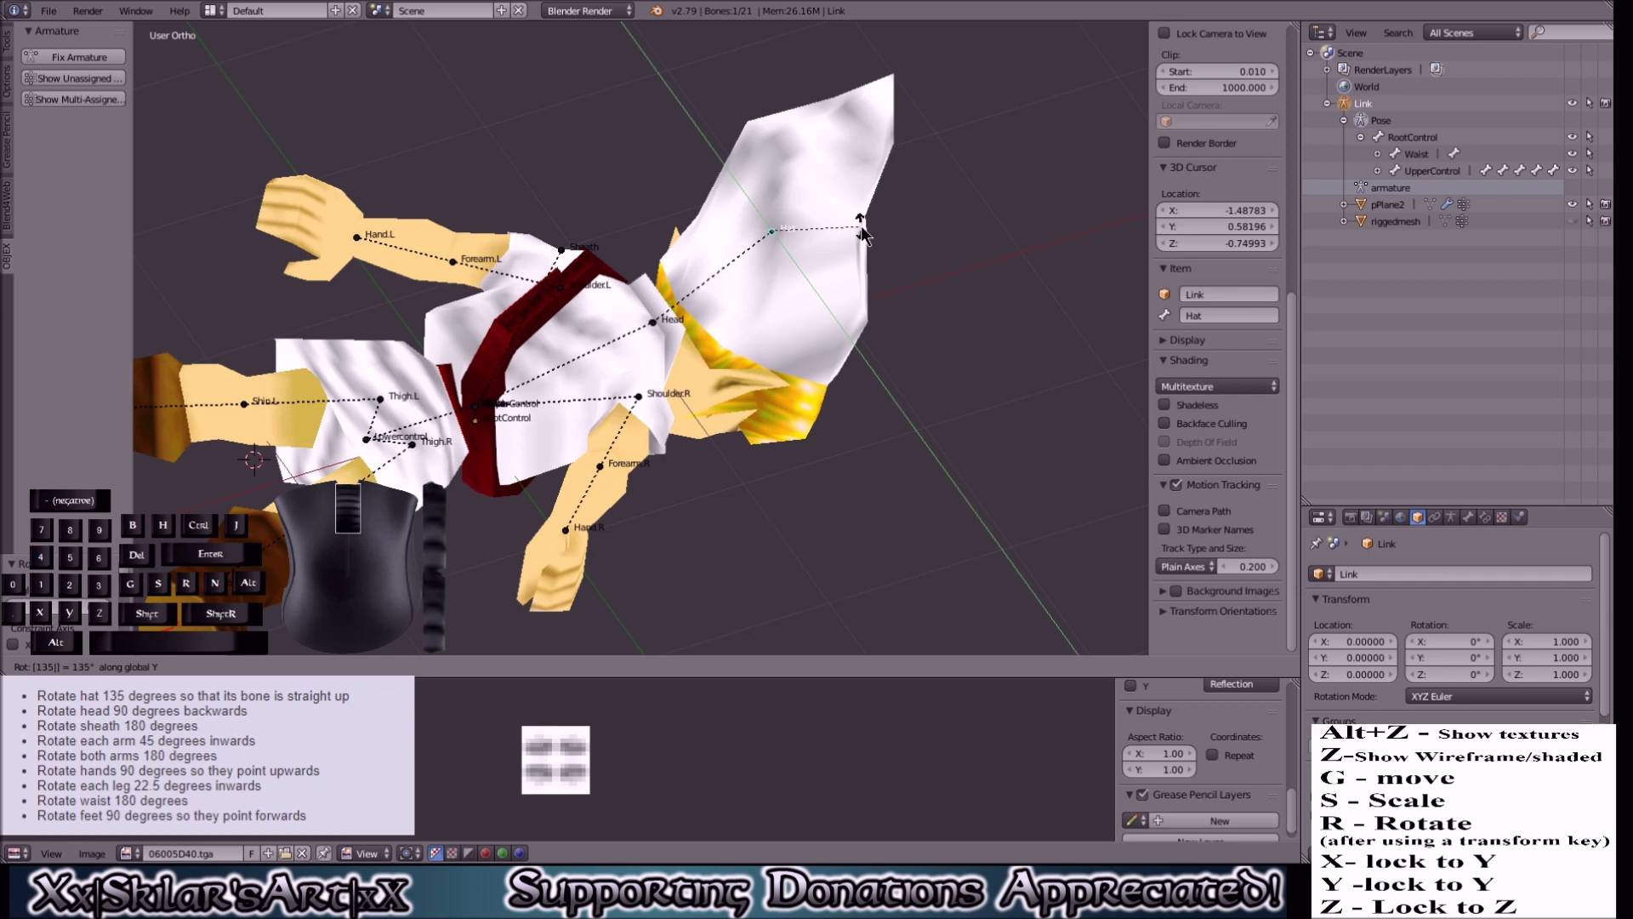
key("minus")
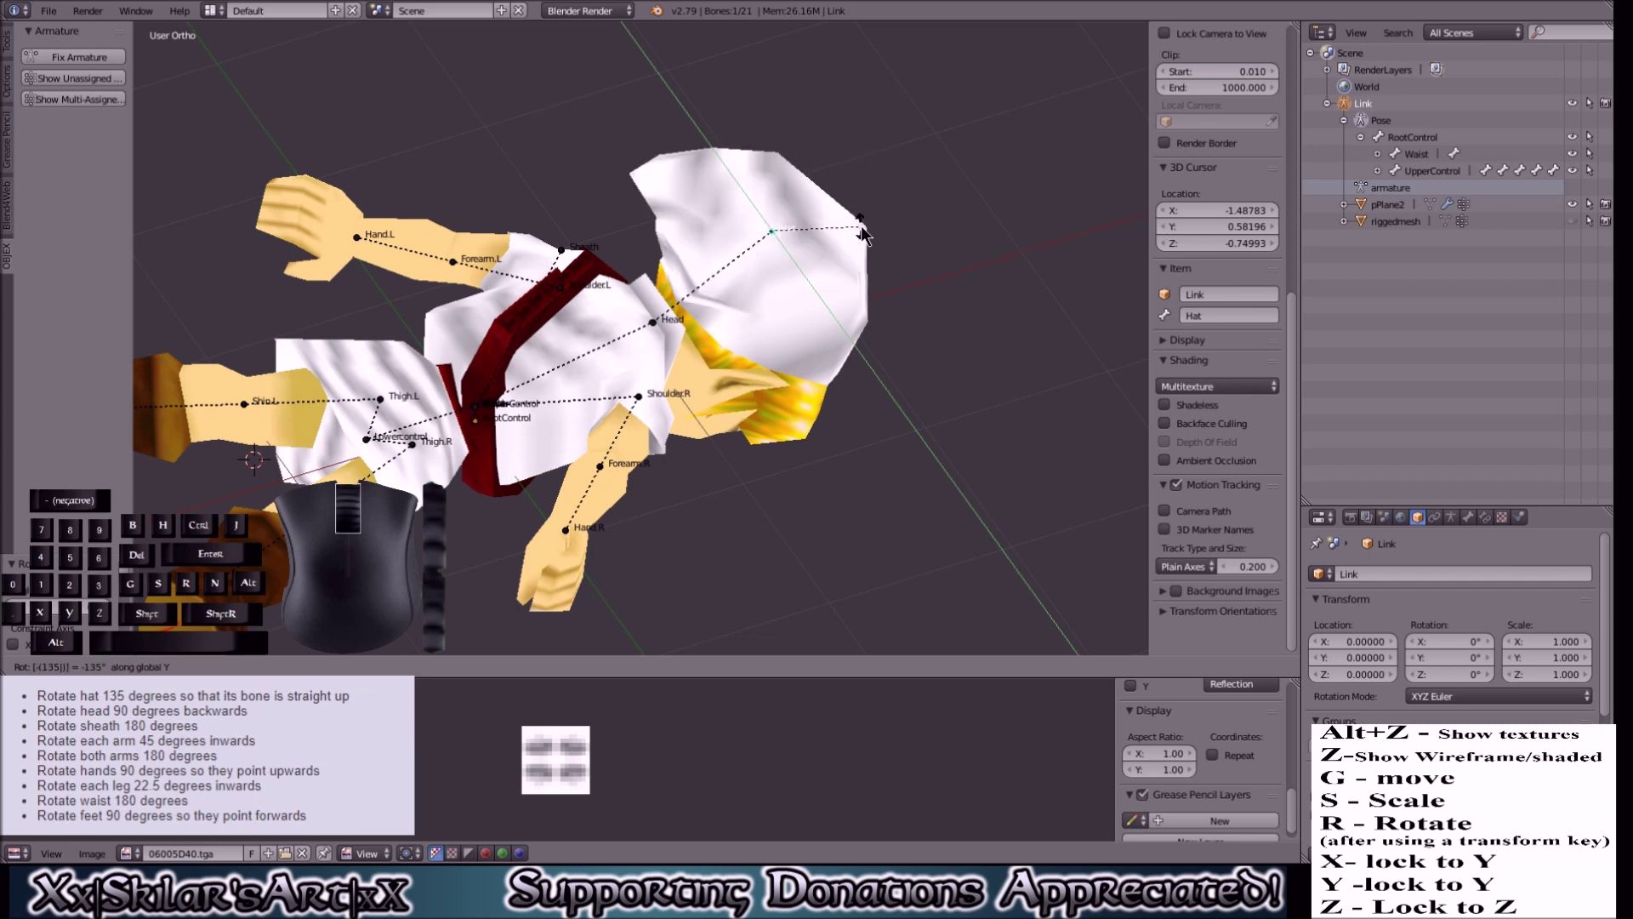
key("Return")
Step: Select the pPlane2 mesh in Object Mode, view its unposed shape in Edit Mode and return to Object Mode
scroll(853, 242, "down", 4)
middle_click_drag(851, 243, 871, 345)
middle_click_drag(937, 413, 768, 334)
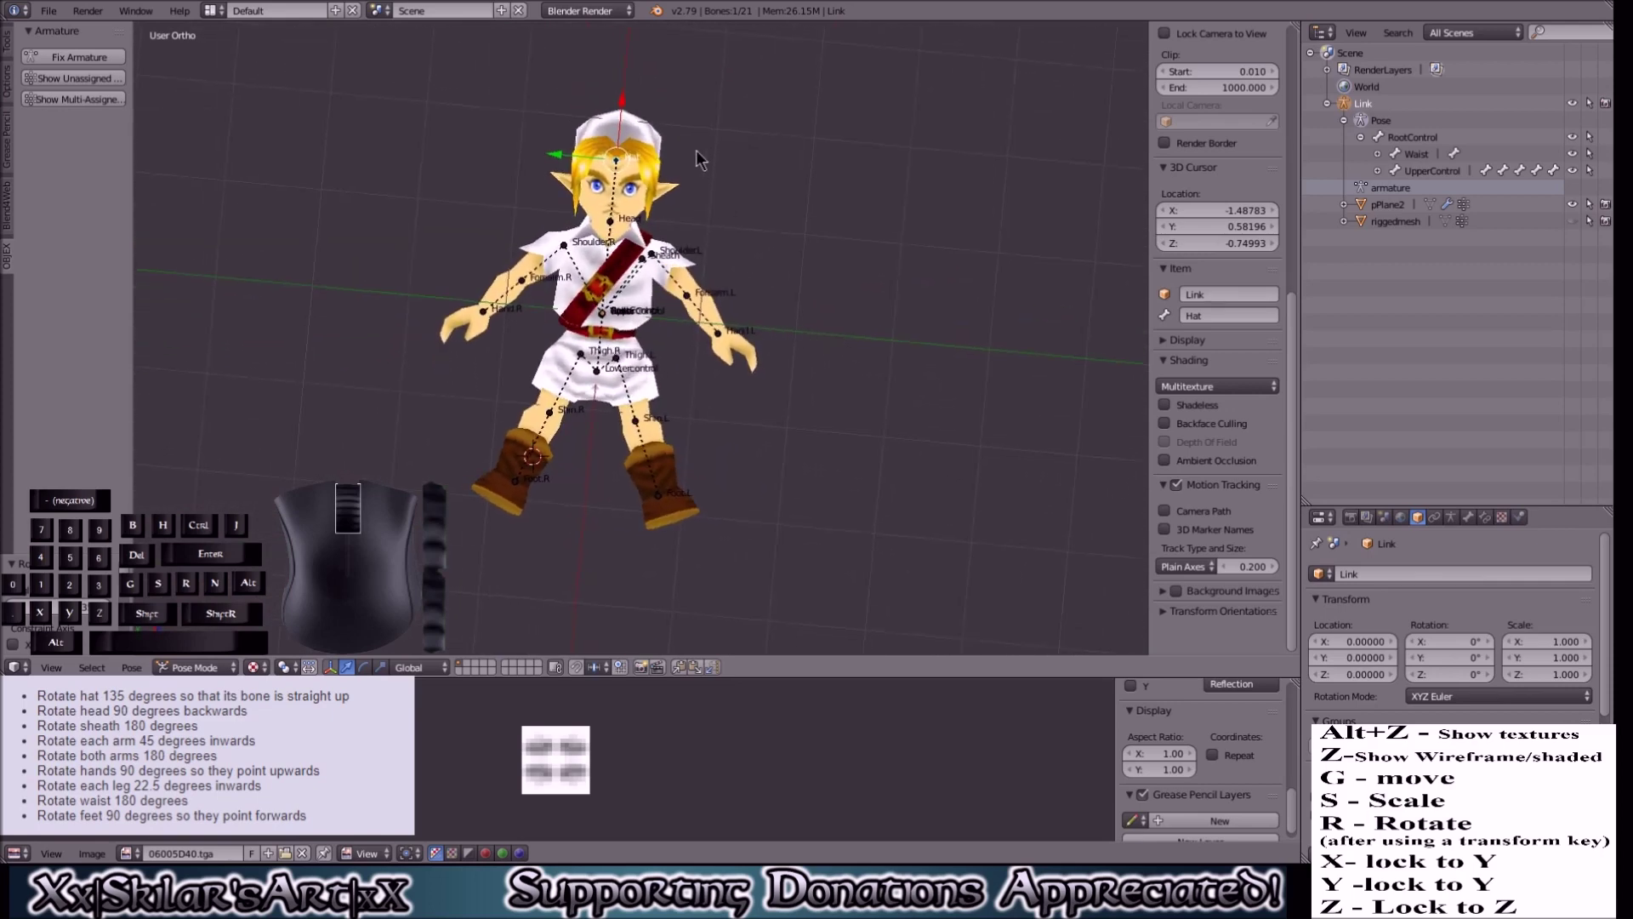
key("ctrl+Tab")
right_click(650, 146)
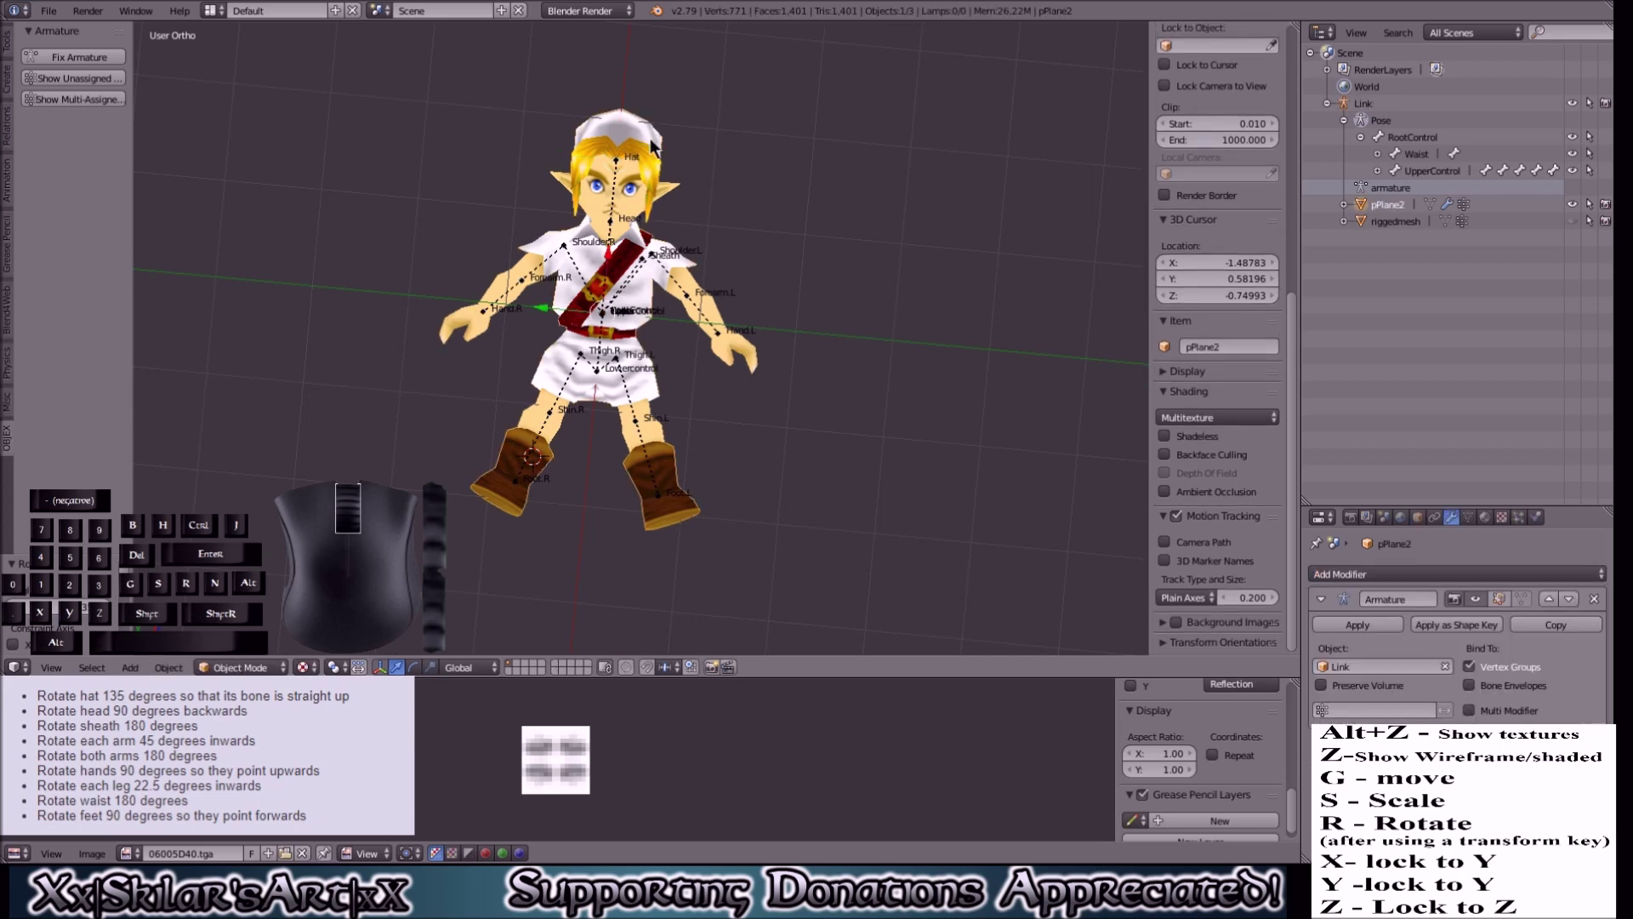
middle_click_drag(796, 194, 732, 160)
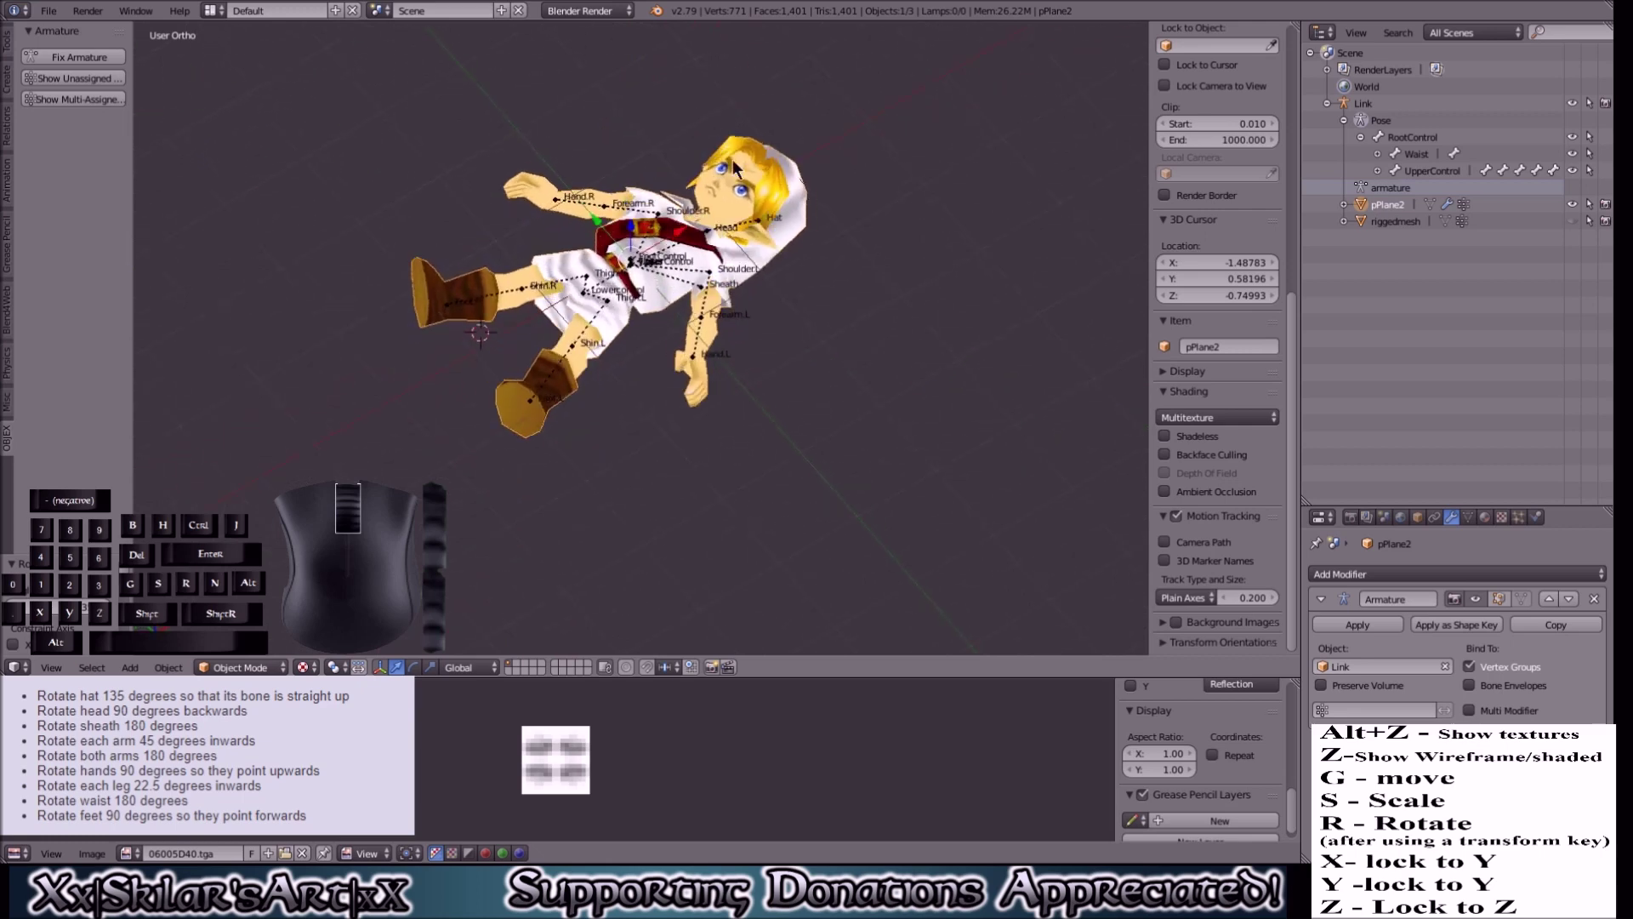
key("Tab")
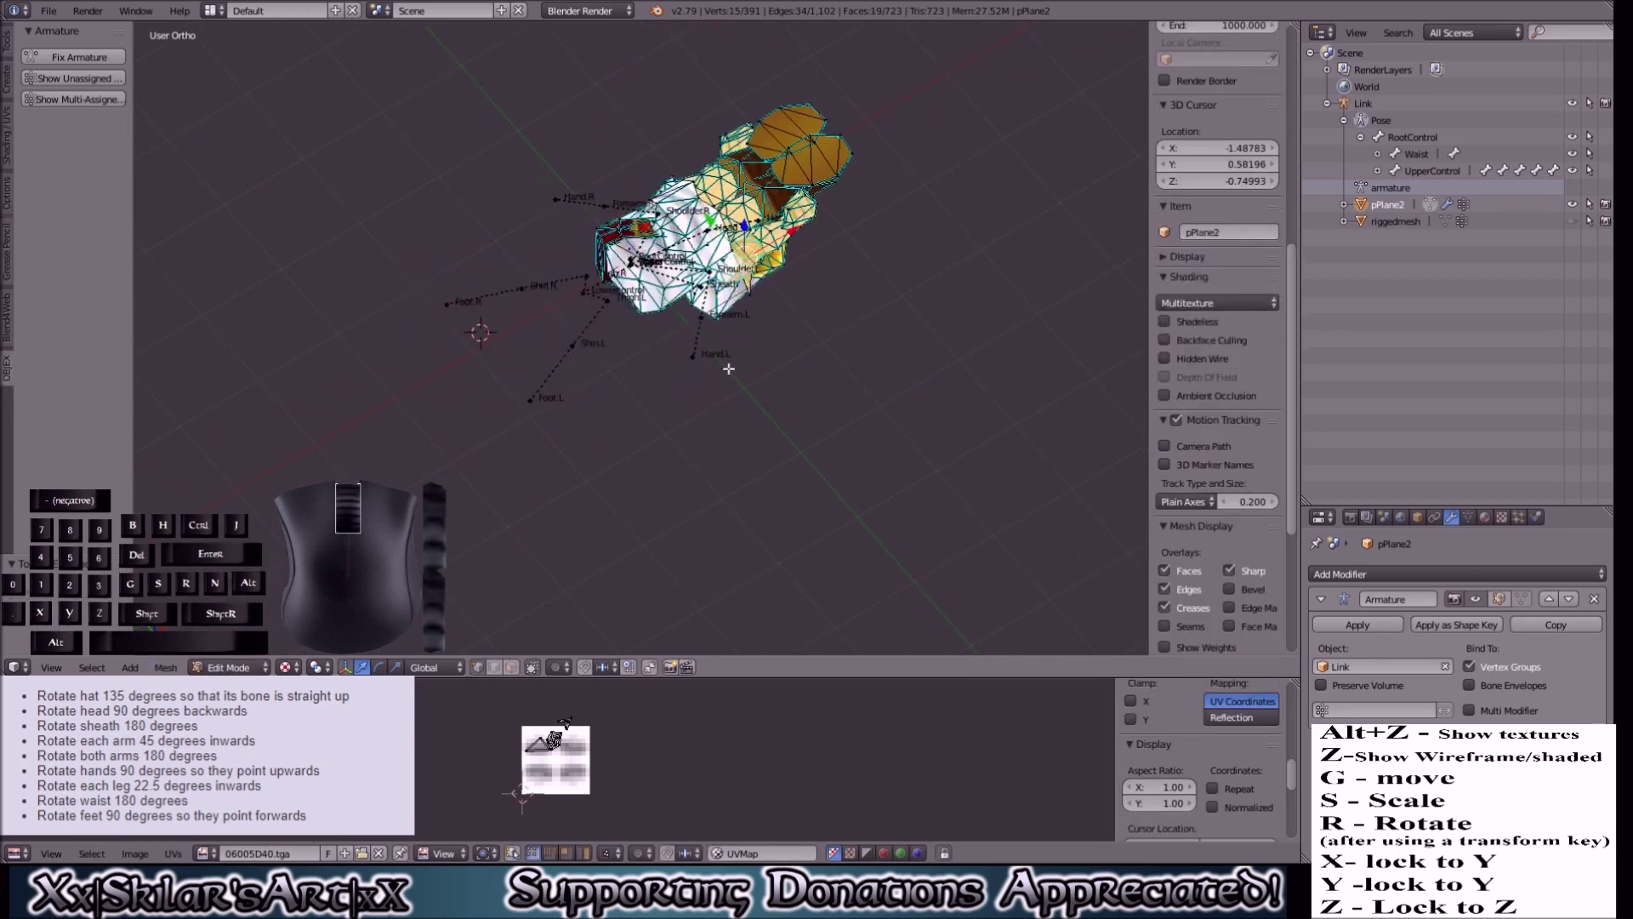
middle_click_drag(765, 324, 857, 409)
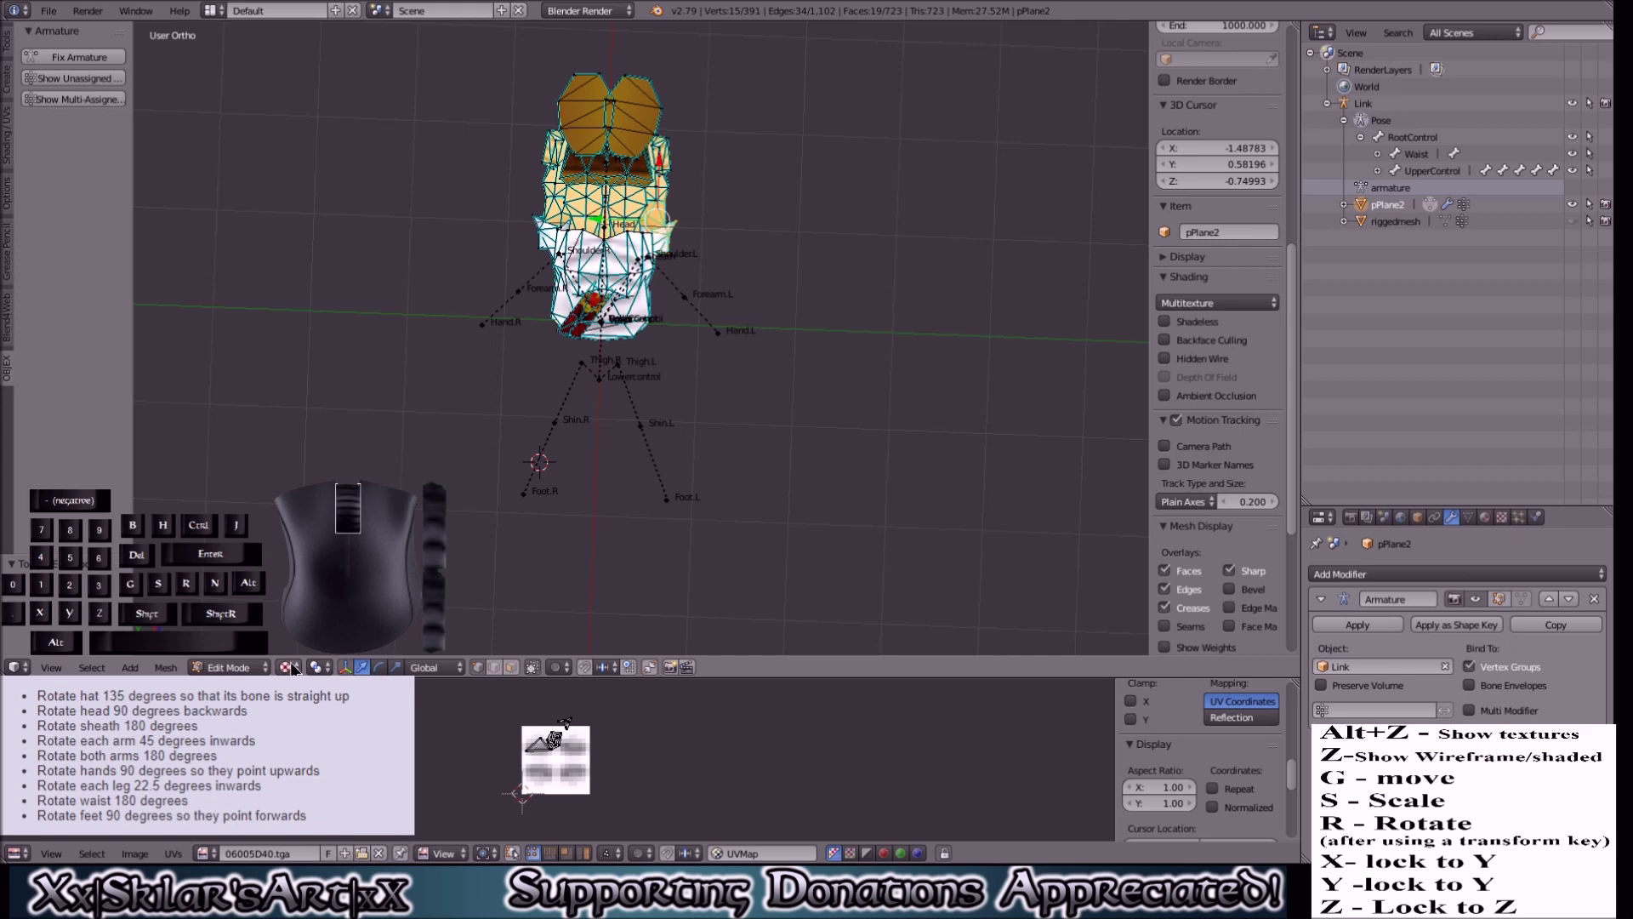
left_click(231, 667)
left_click(245, 657)
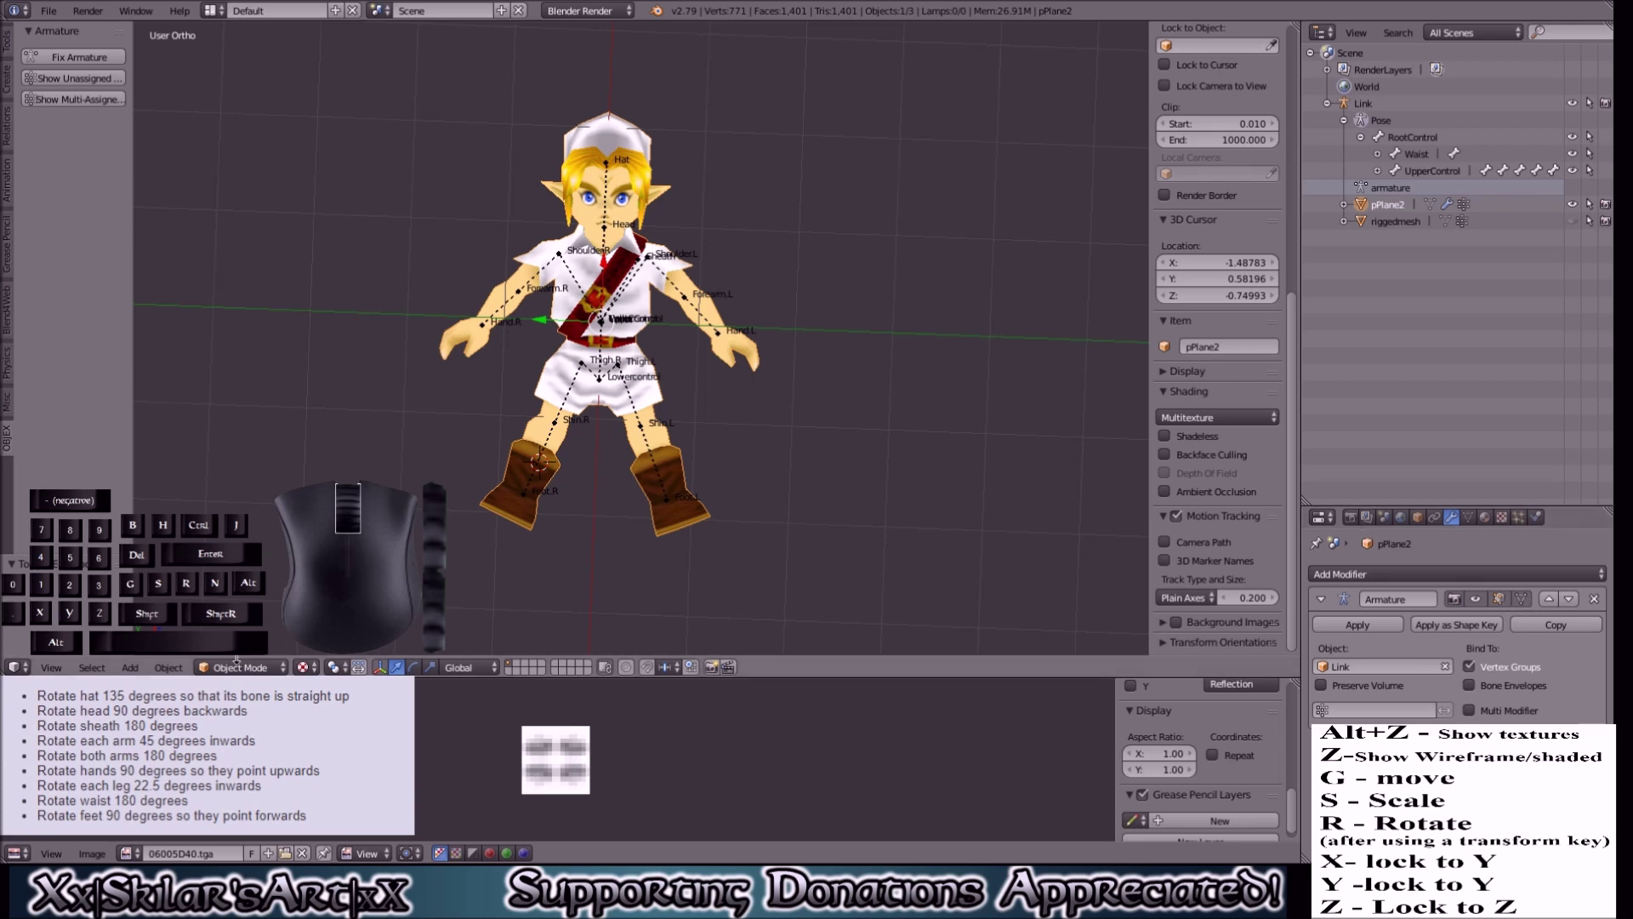
Step: Stretch the hat's tip vertex on the pPlane2 mesh out past the boots in Edit Mode and return to Object Mode
key("Tab")
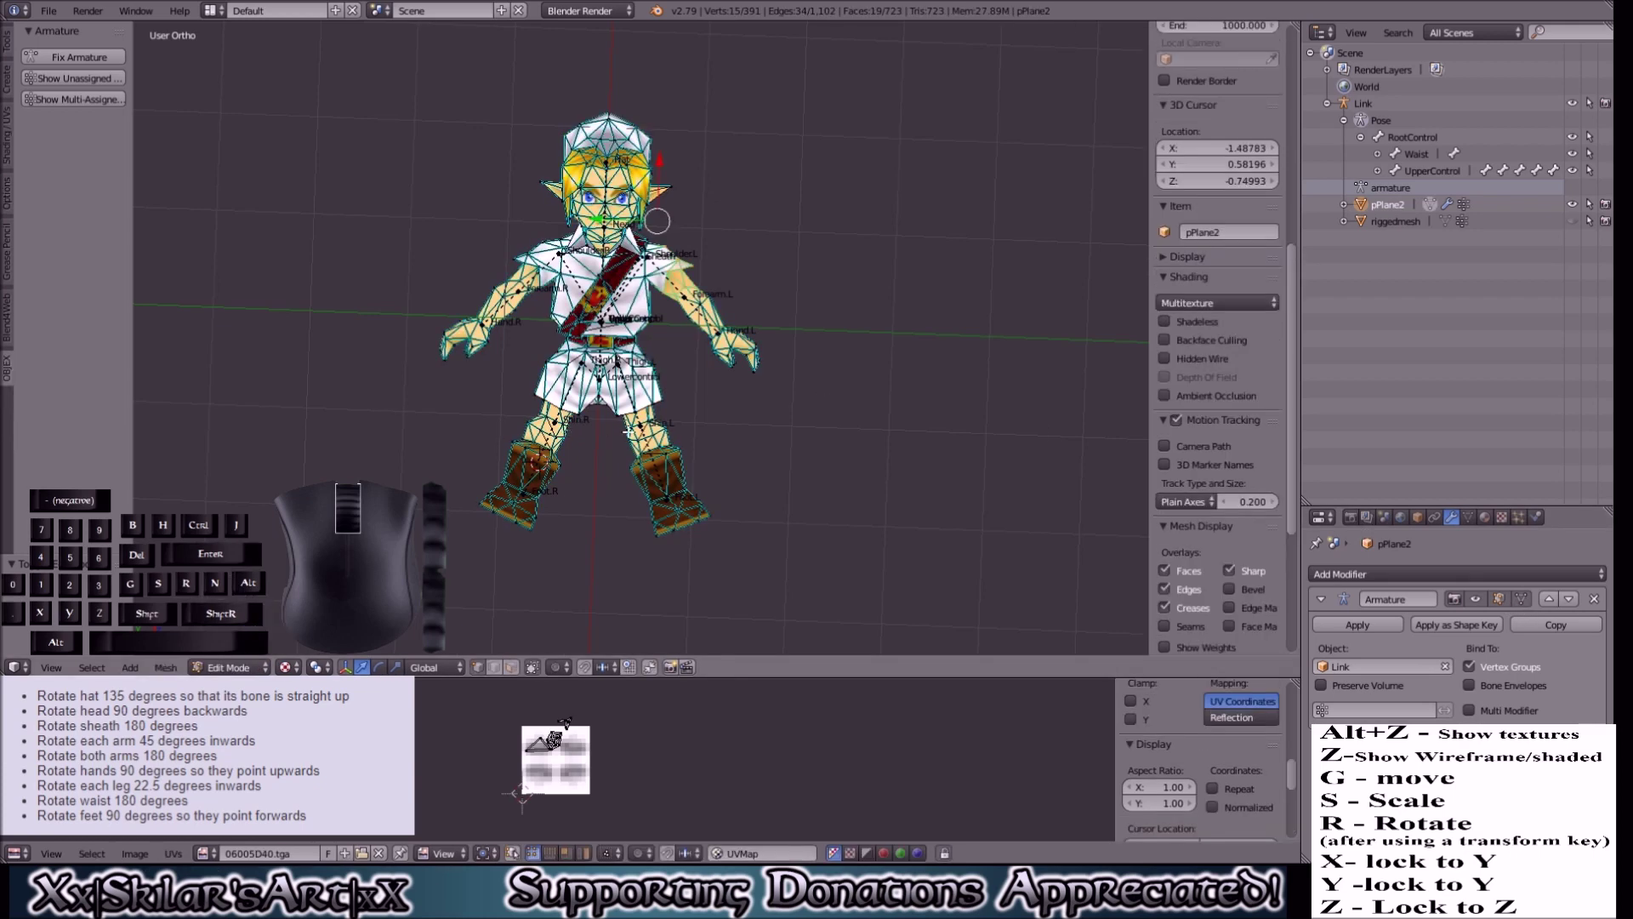
middle_click_drag(811, 401, 945, 347)
scroll(945, 347, "up", 4)
middle_click_drag(714, 381, 620, 383)
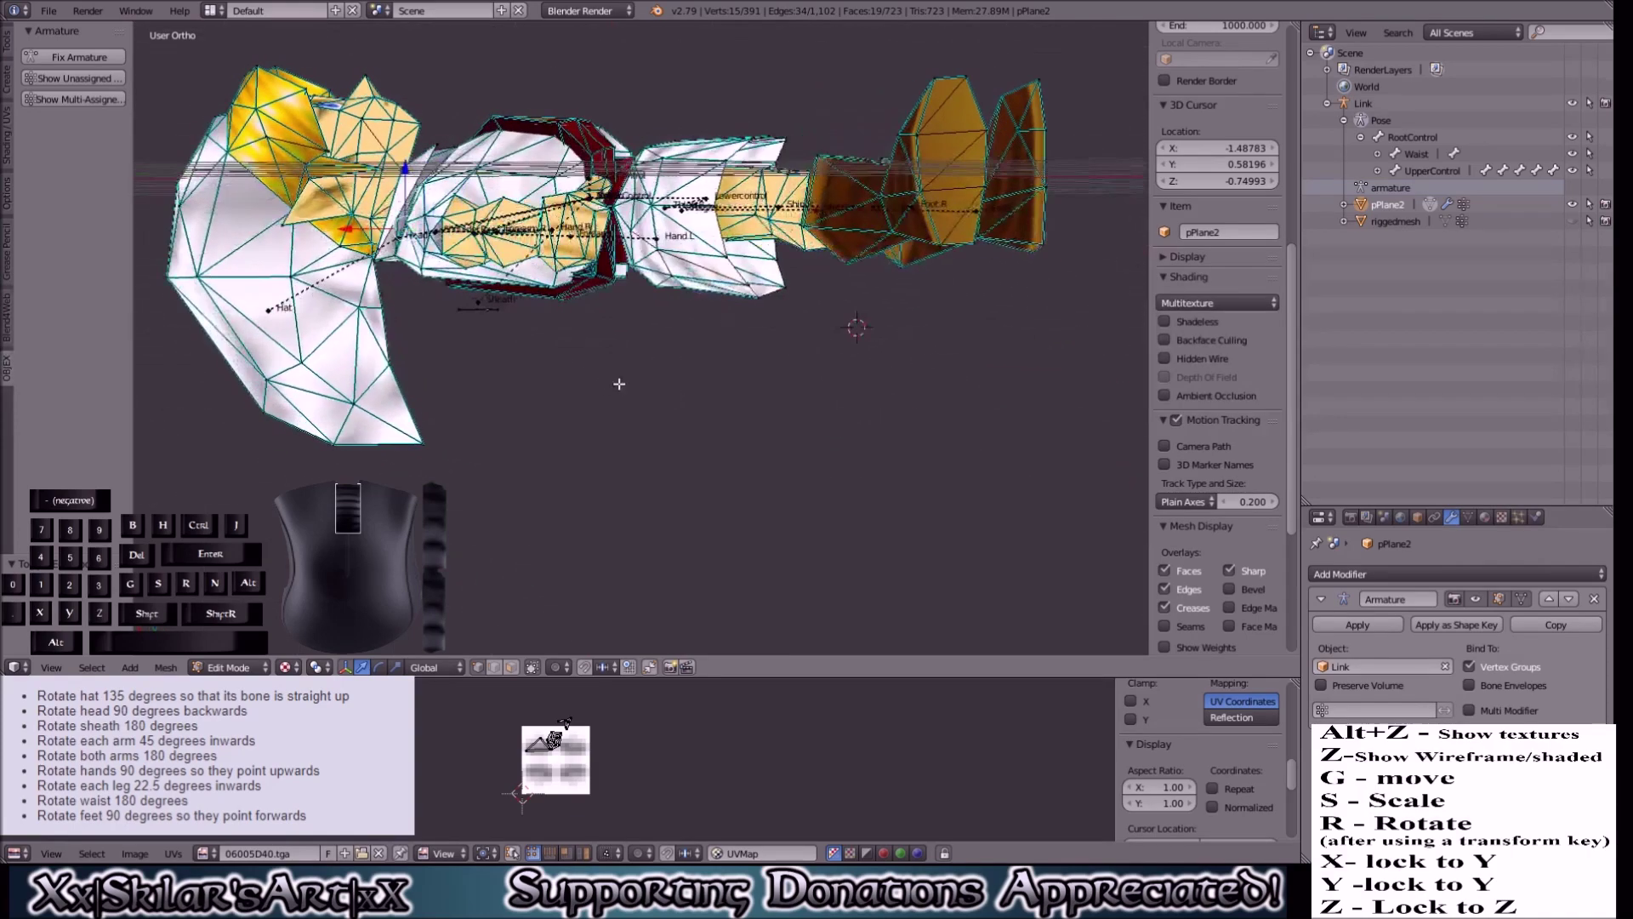
right_click(424, 438)
key("g")
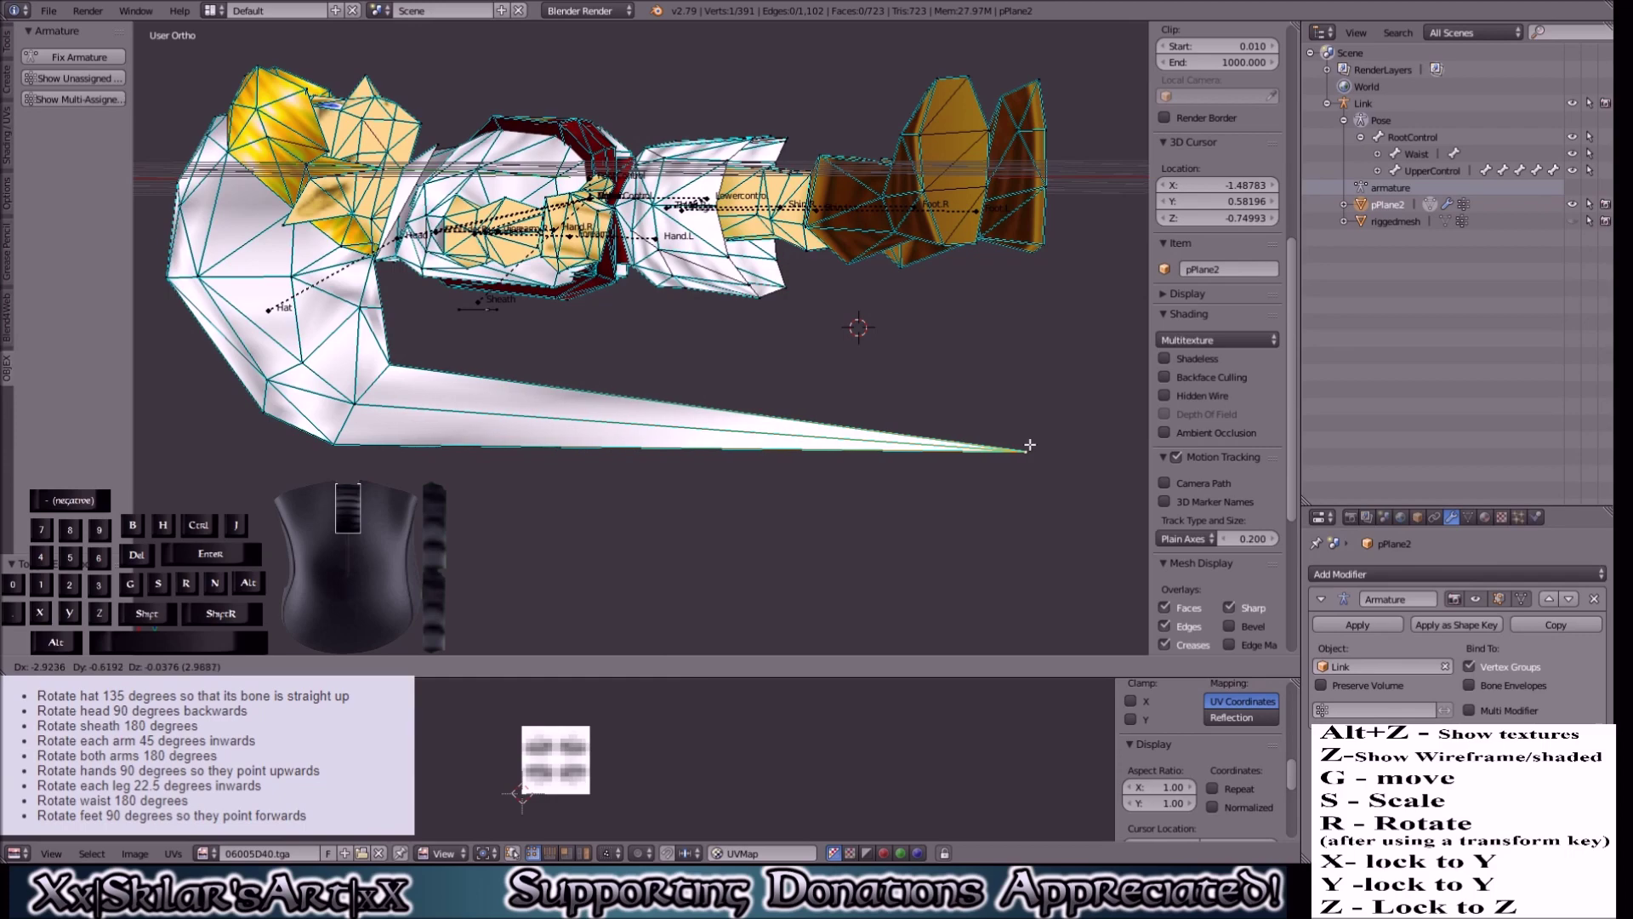
left_click(1105, 449)
scroll(872, 310, "down", 4)
middle_click_drag(873, 311, 741, 414)
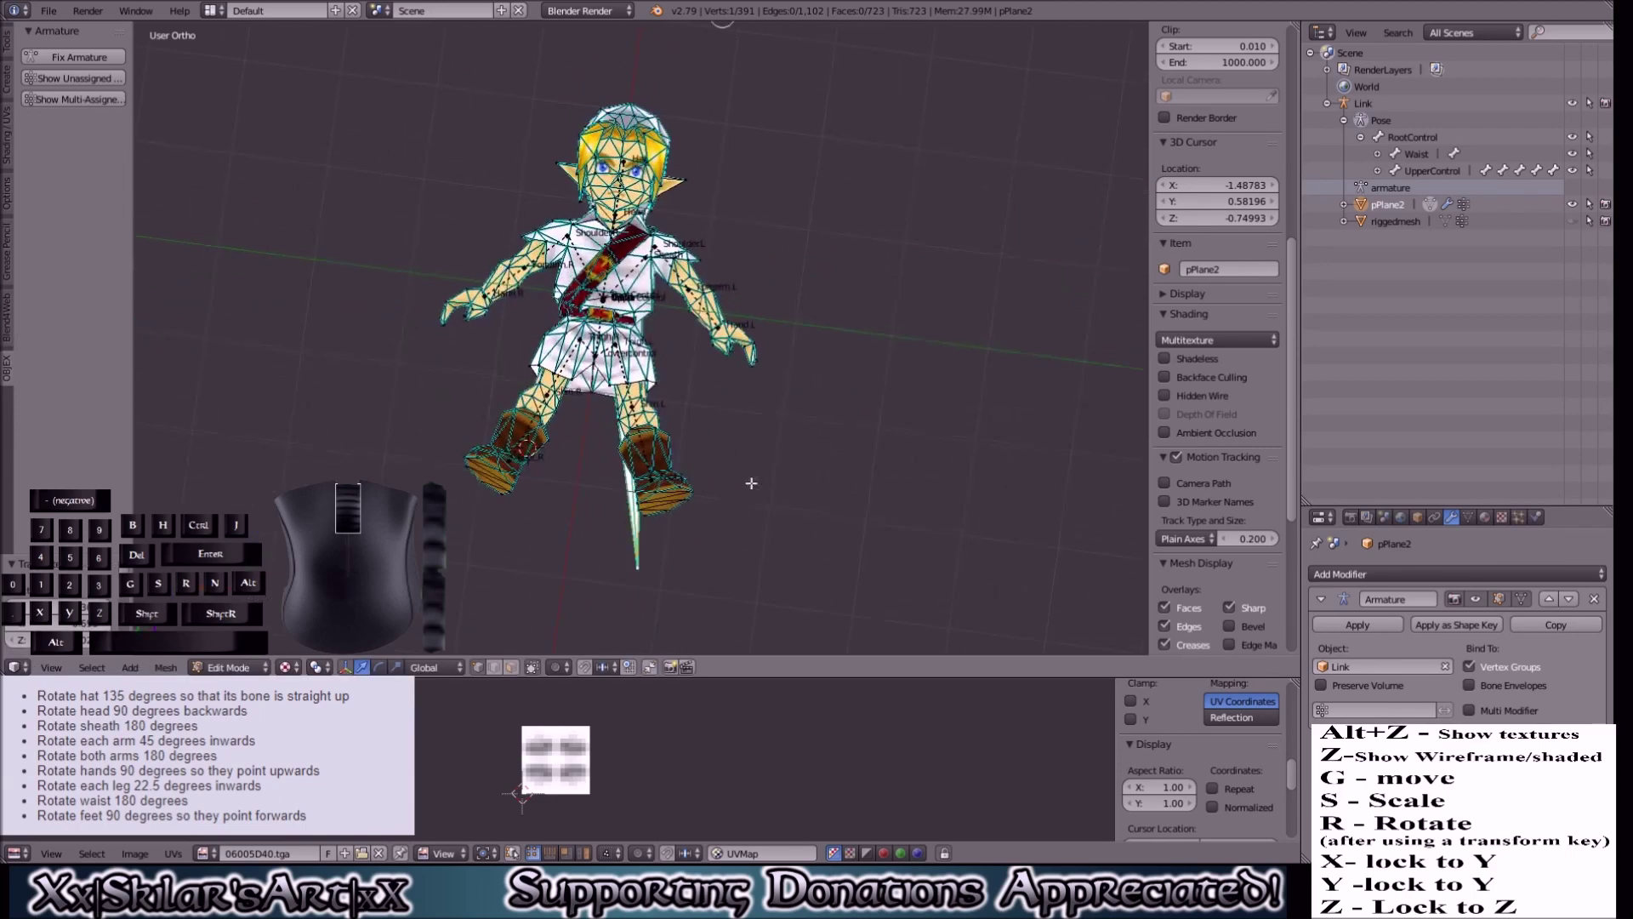
left_click(228, 667)
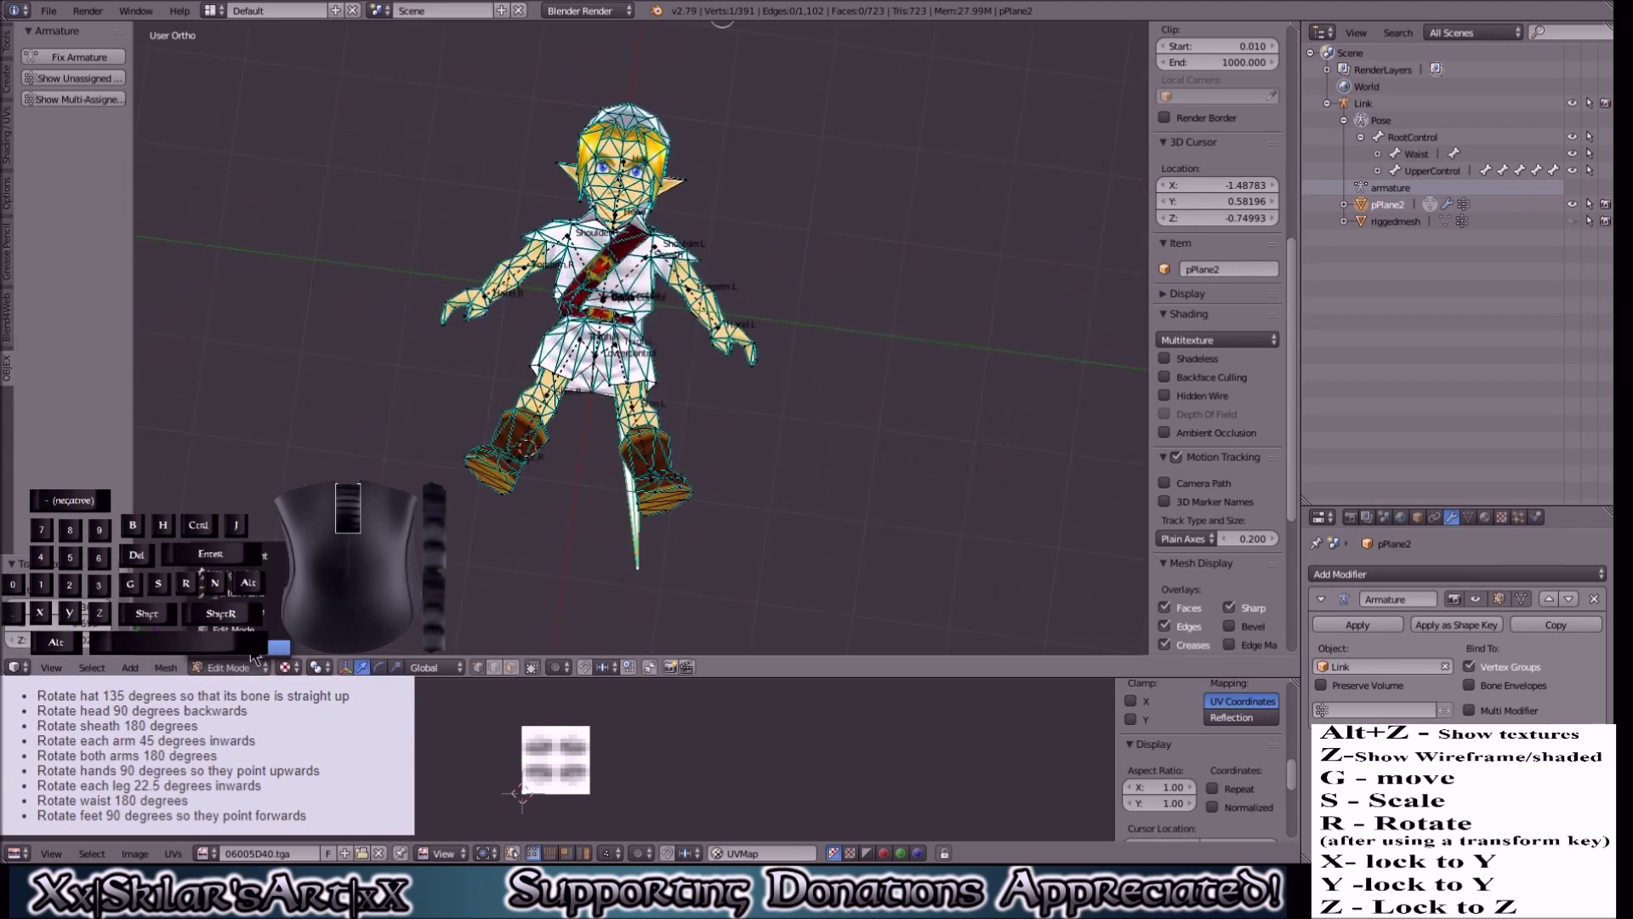
left_click(229, 657)
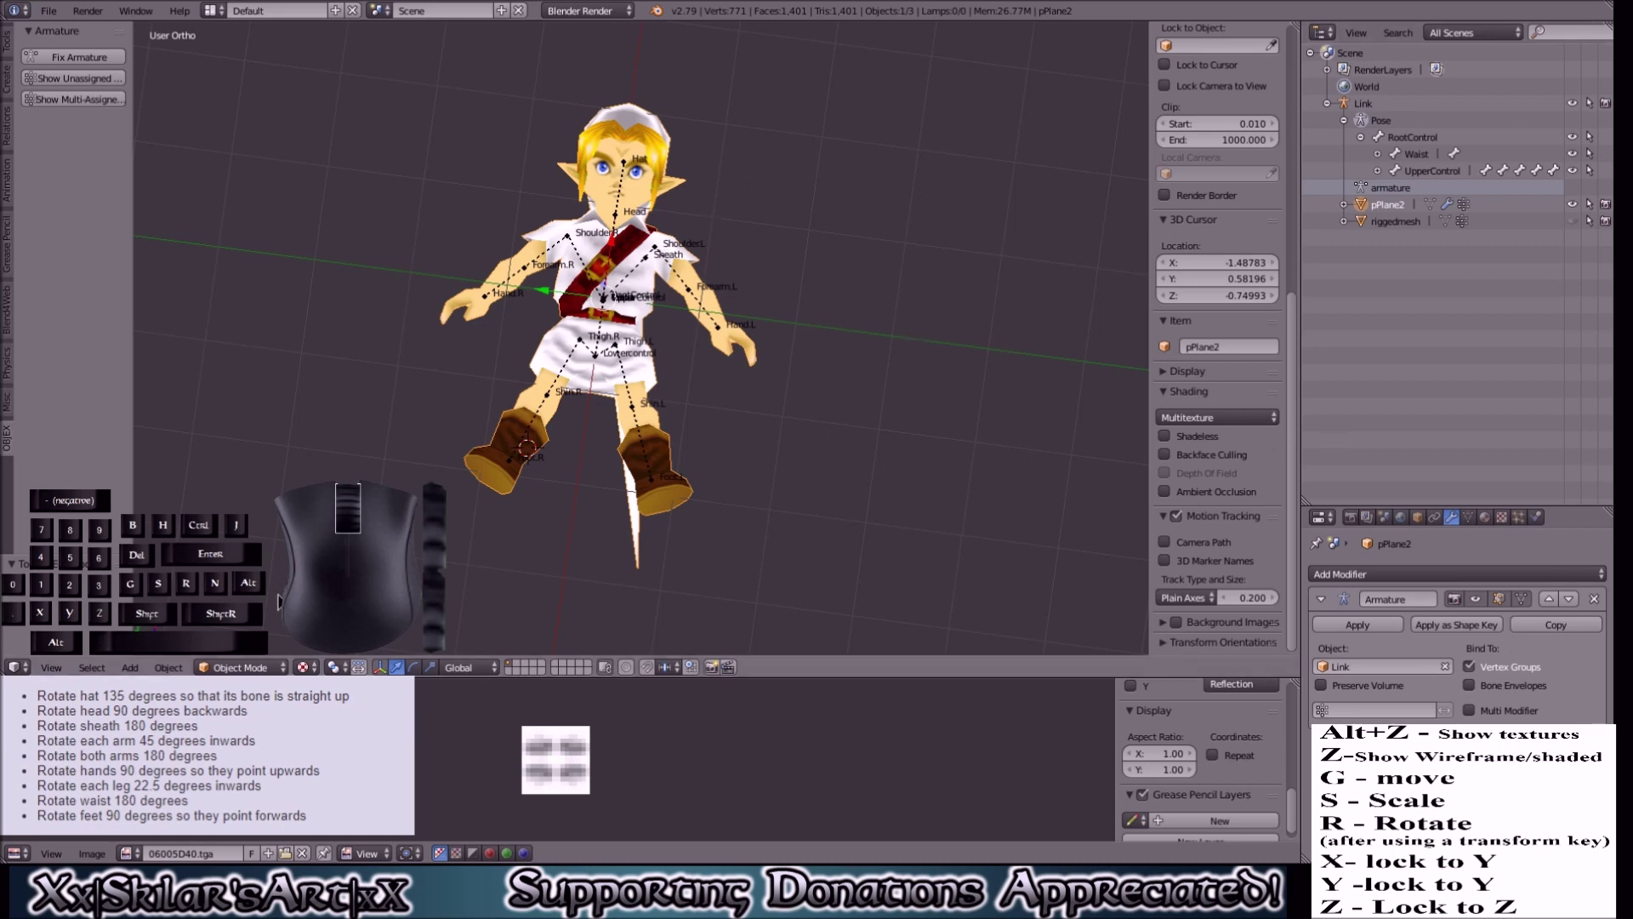
Step: Select the Link armature, examine its rest position with the mesh in Edit Mode and return to Object Mode
right_click(581, 345)
key("Tab")
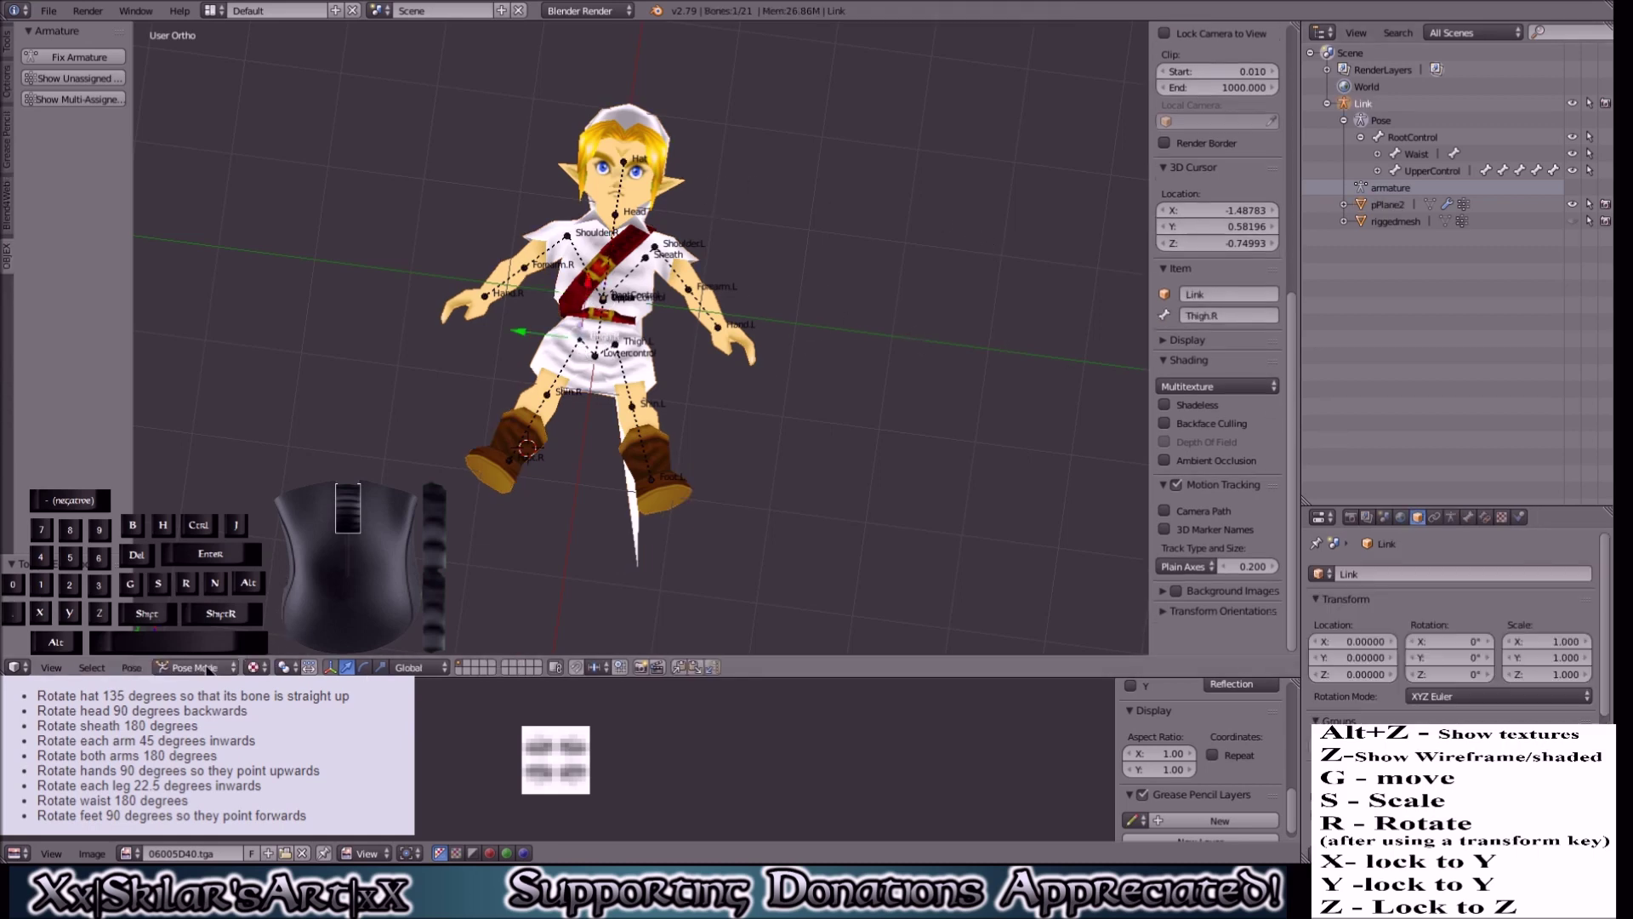
middle_click_drag(550, 447, 657, 153)
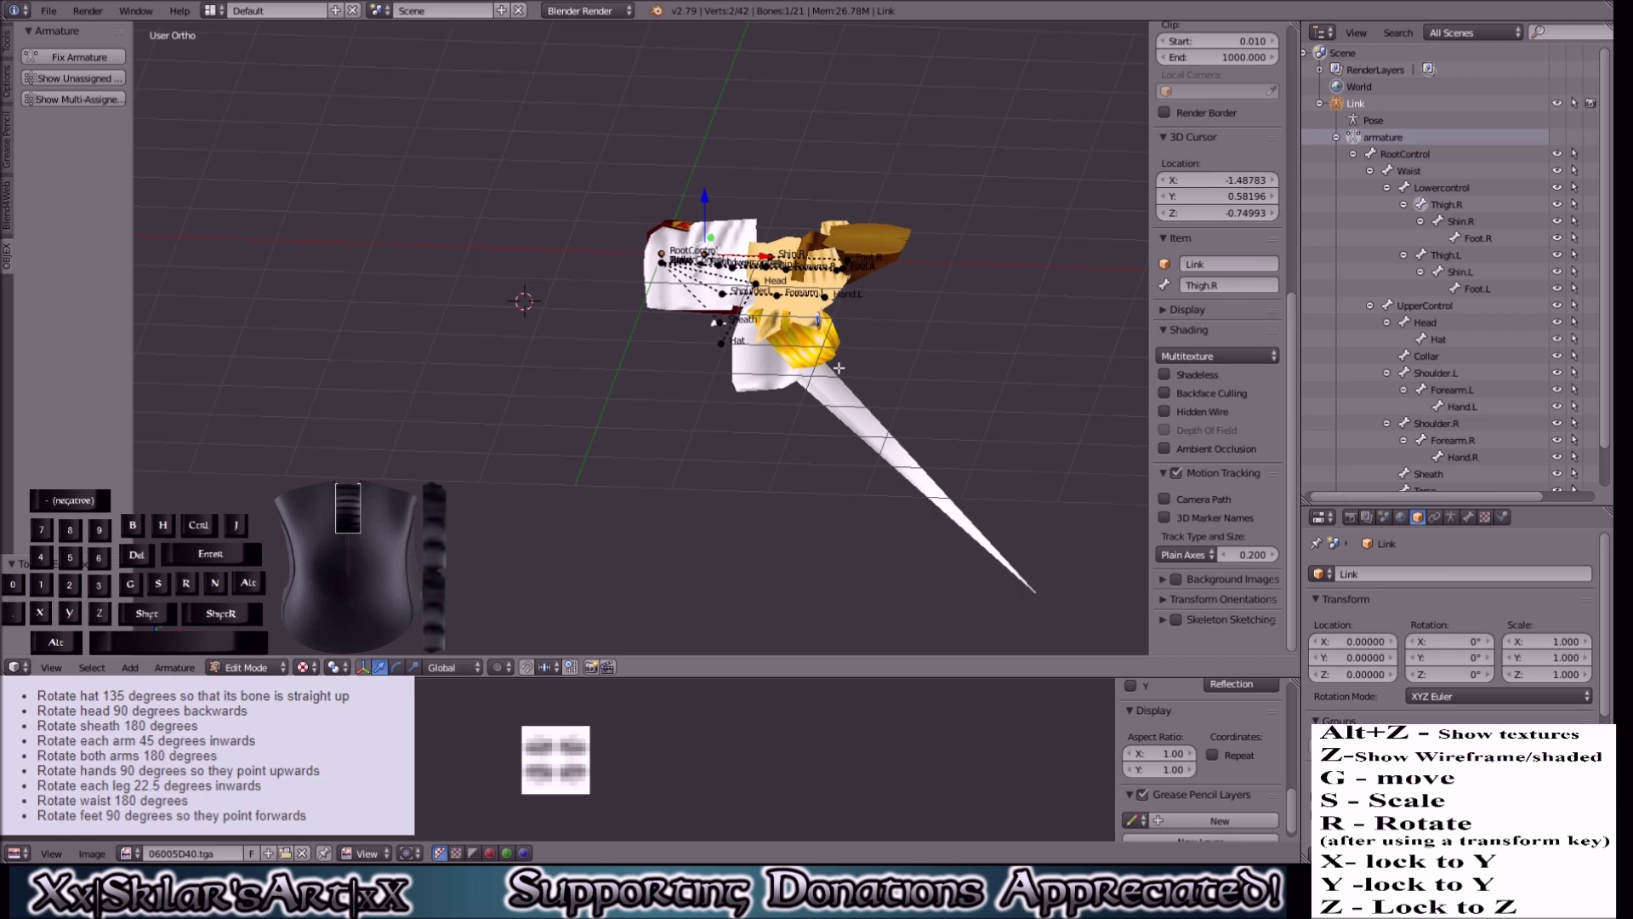
left_click(244, 664)
left_click(249, 646)
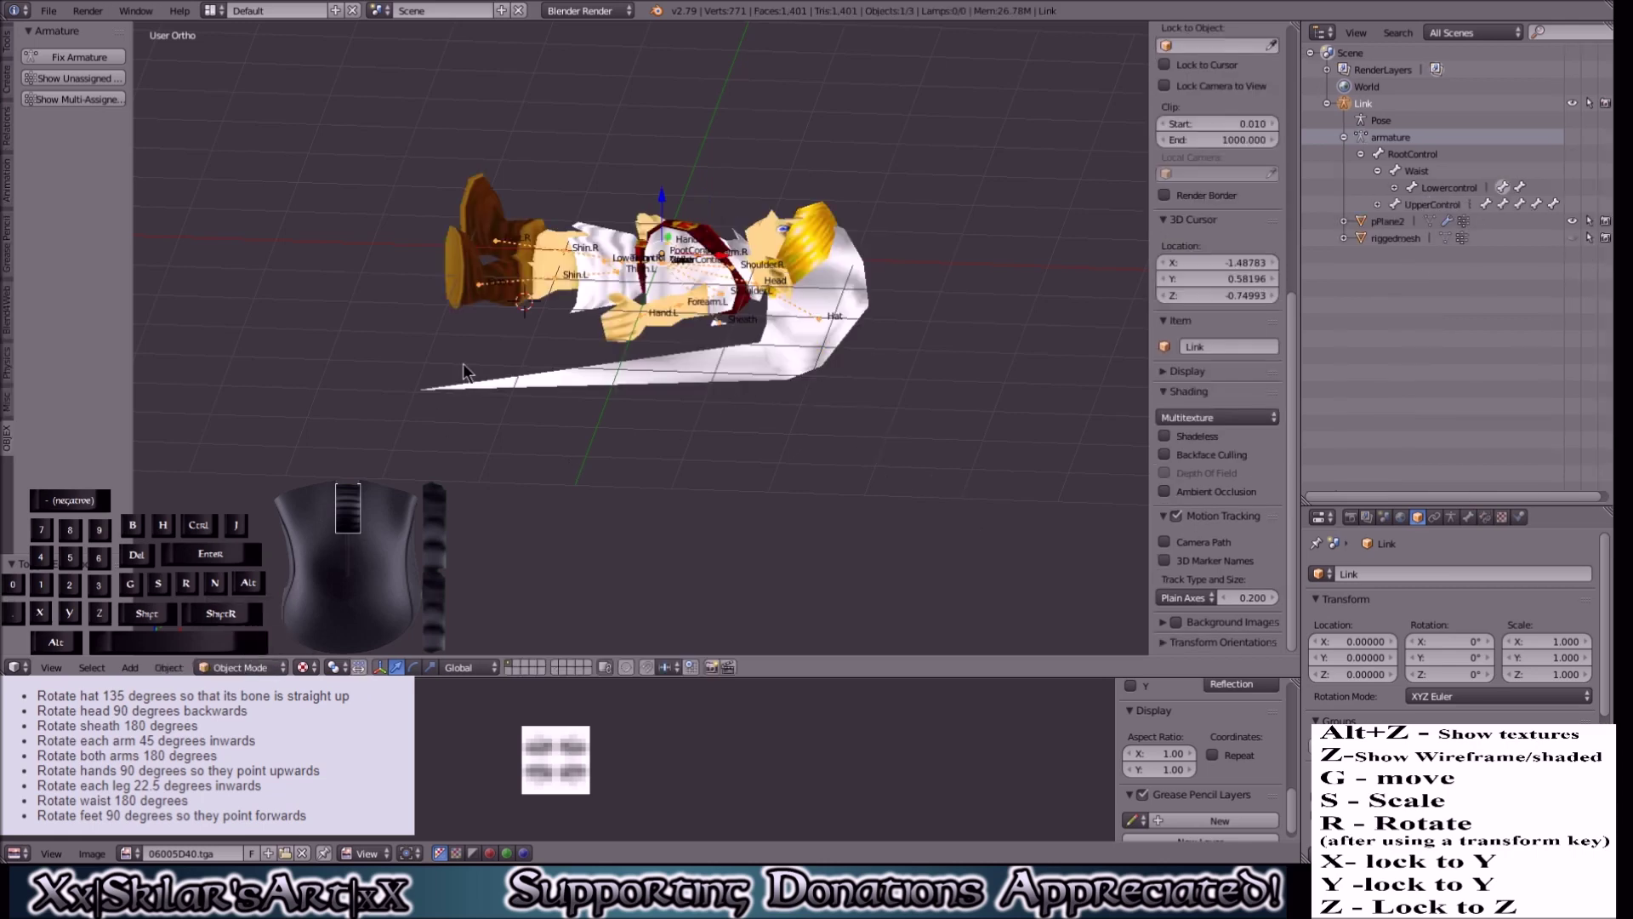
Step: Undo the hat-tip stretch and leave the pPlane2 mesh selected in Object Mode
middle_click_drag(462, 362, 768, 488)
right_click(639, 382)
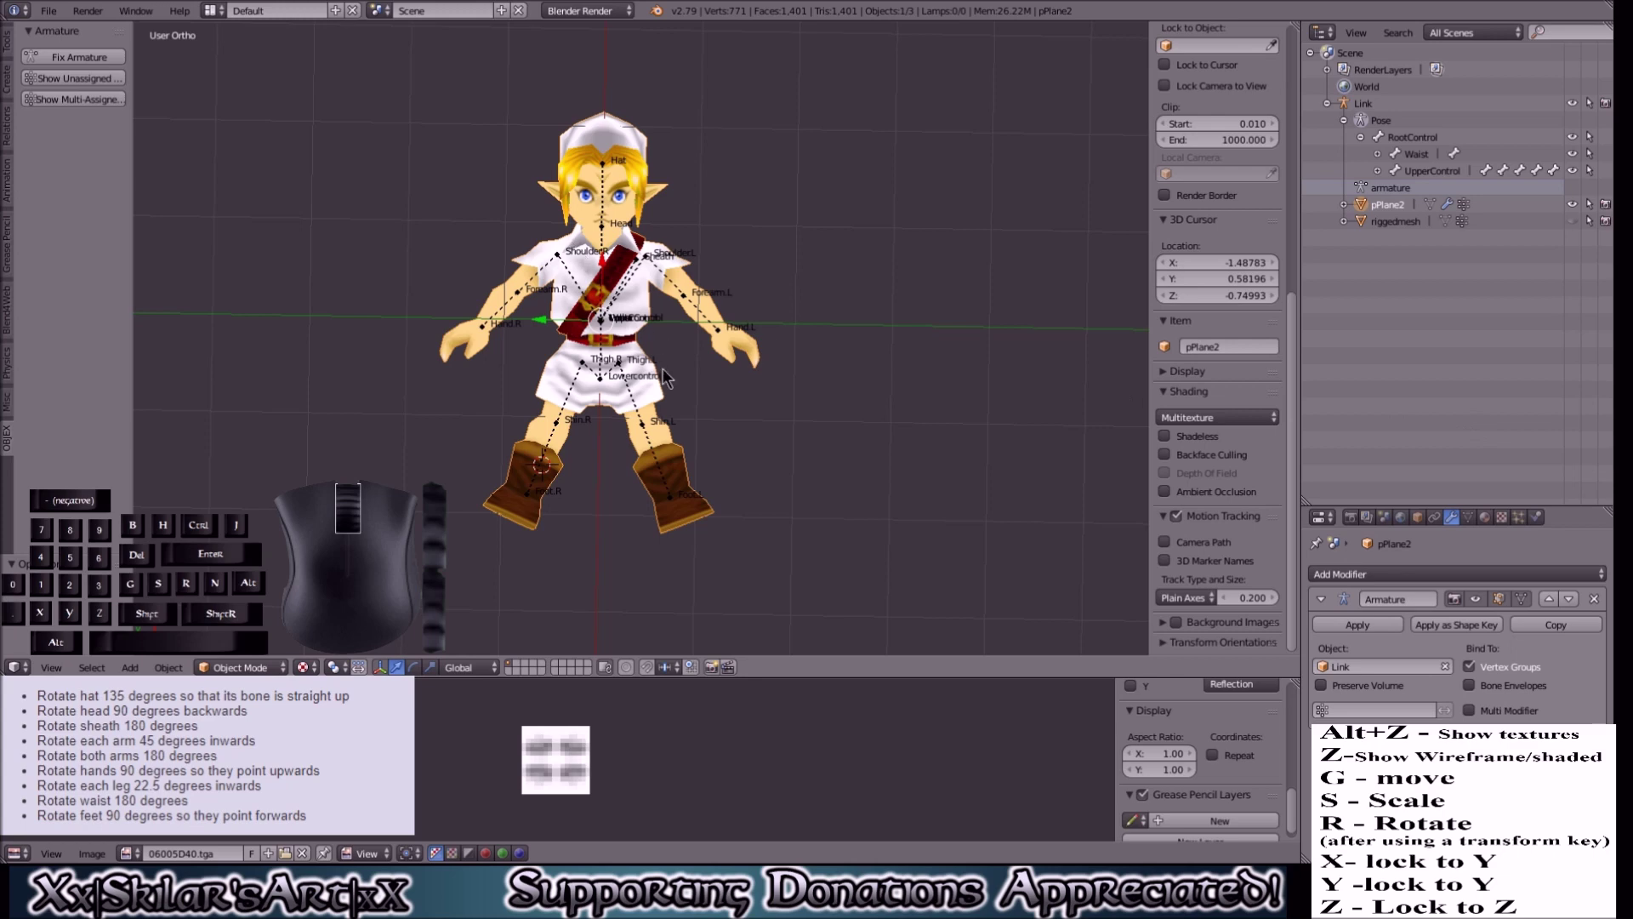
middle_click_drag(823, 411, 654, 335)
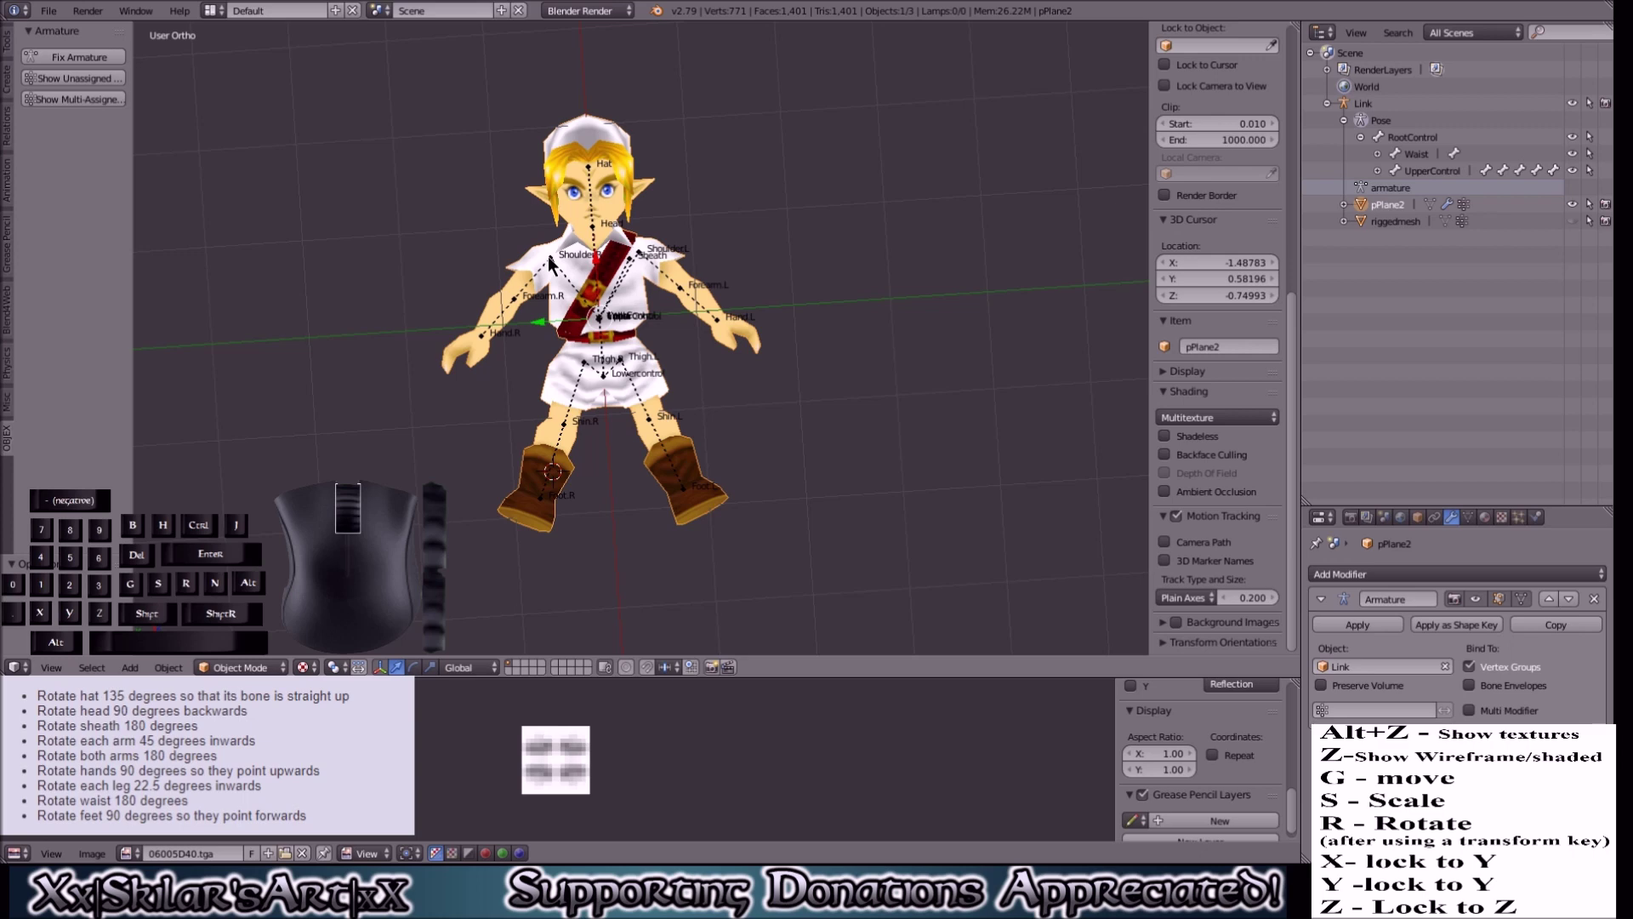
scroll(677, 419, "down", 2)
middle_click_drag(693, 412, 683, 413)
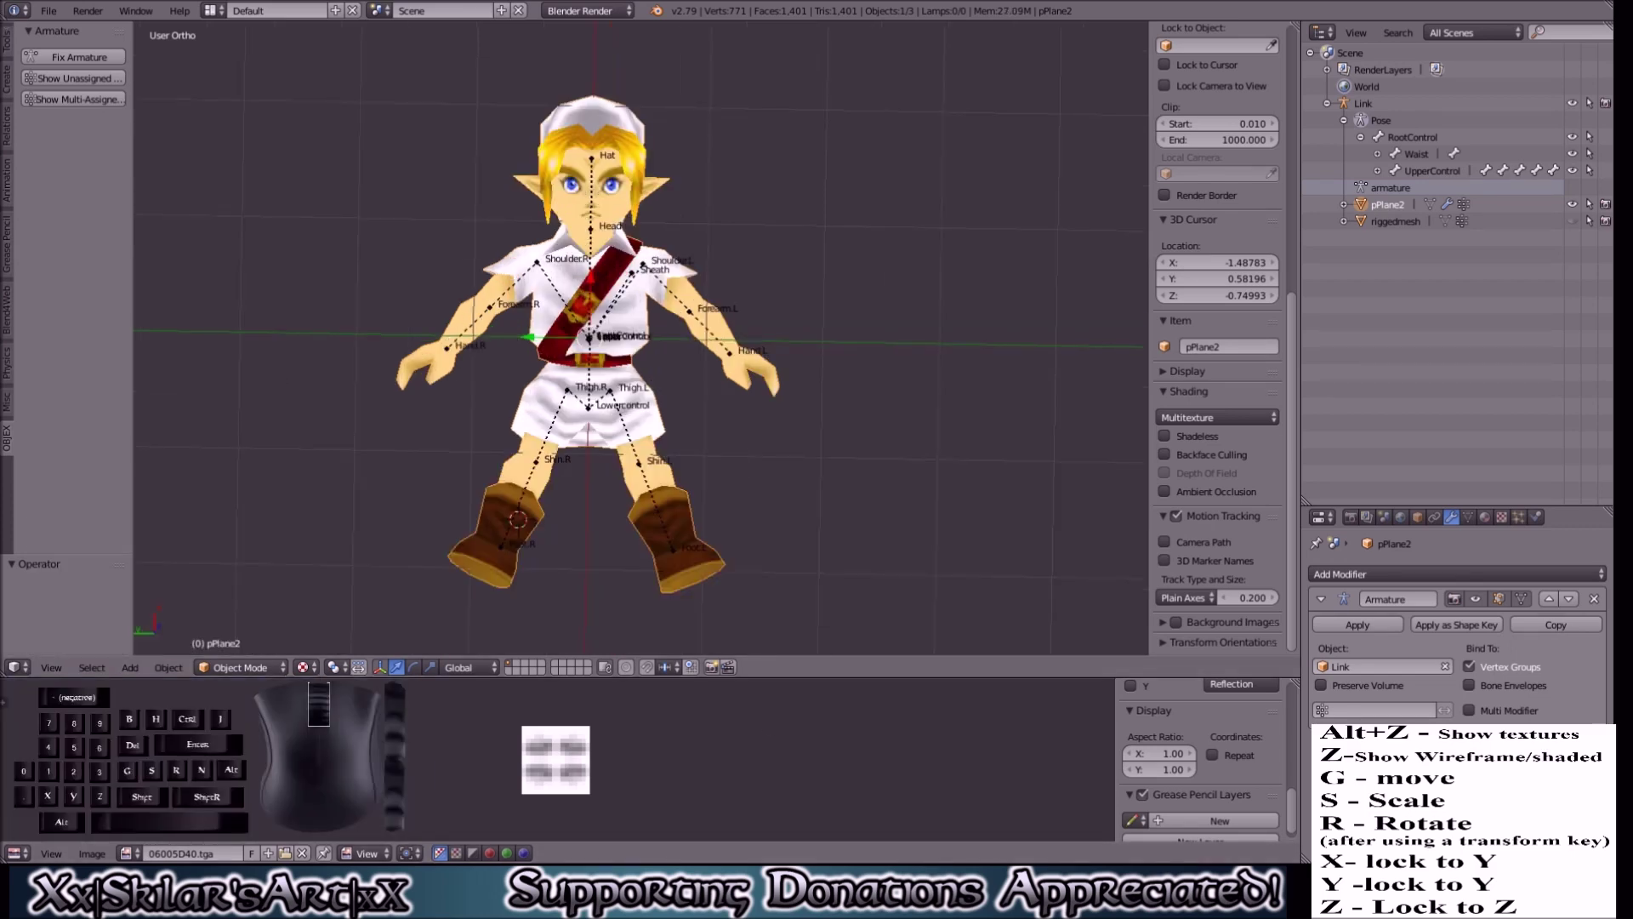
Step: Import the OBJ file weapons.obj from the weapons folder inside the Tutorial project's textures folder
left_click(49, 11)
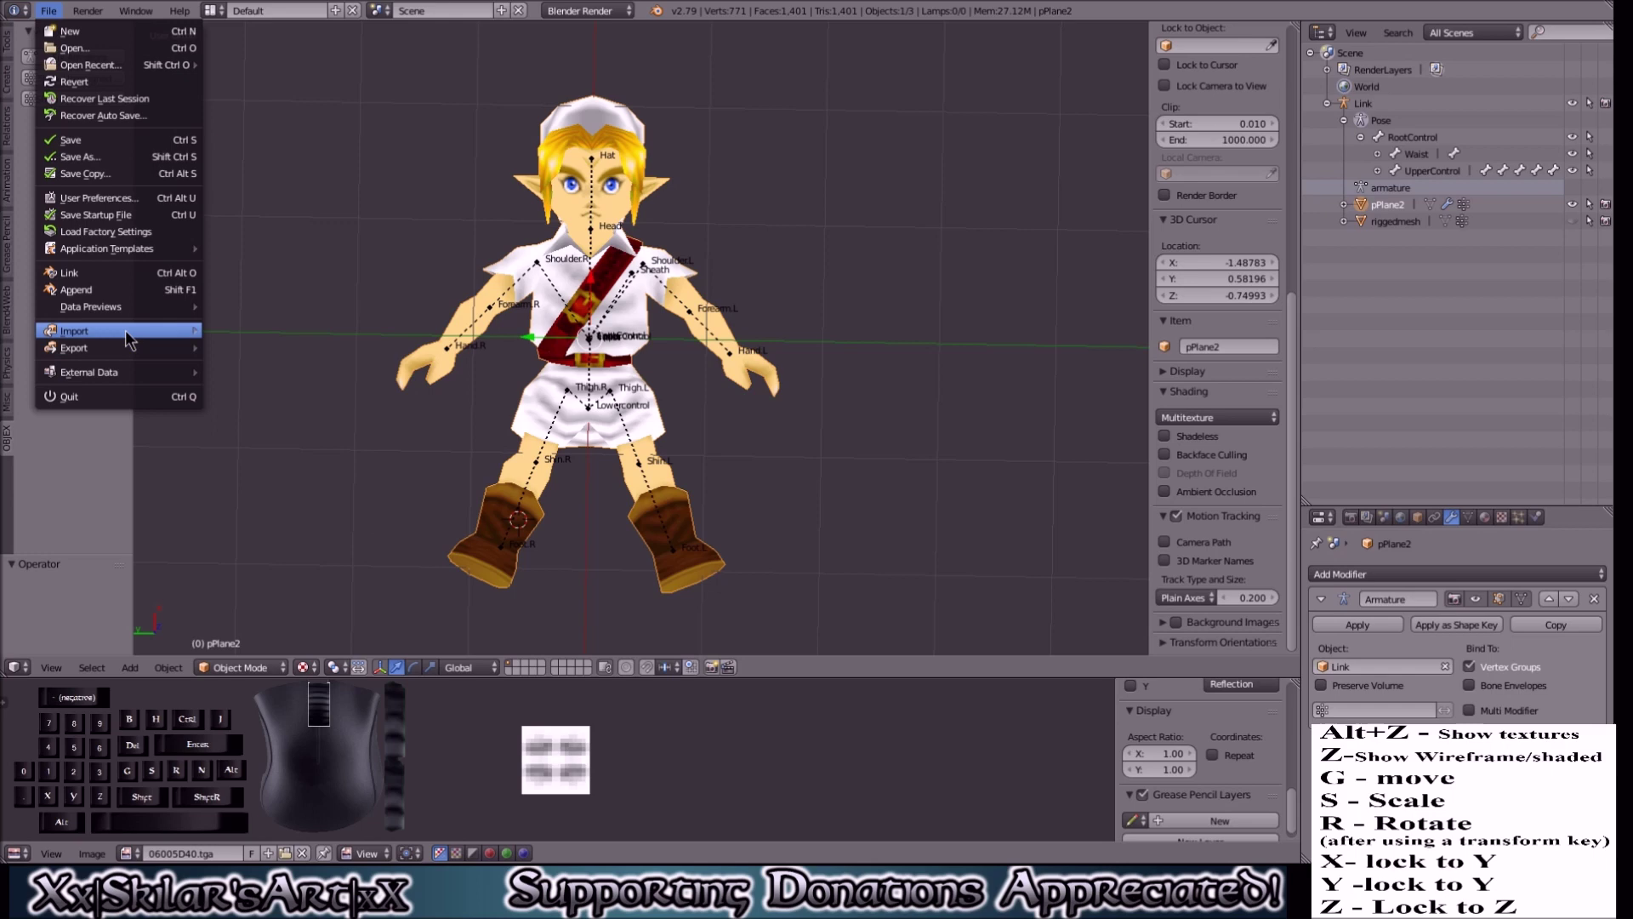
mouse_move(128, 338)
left_click(289, 428)
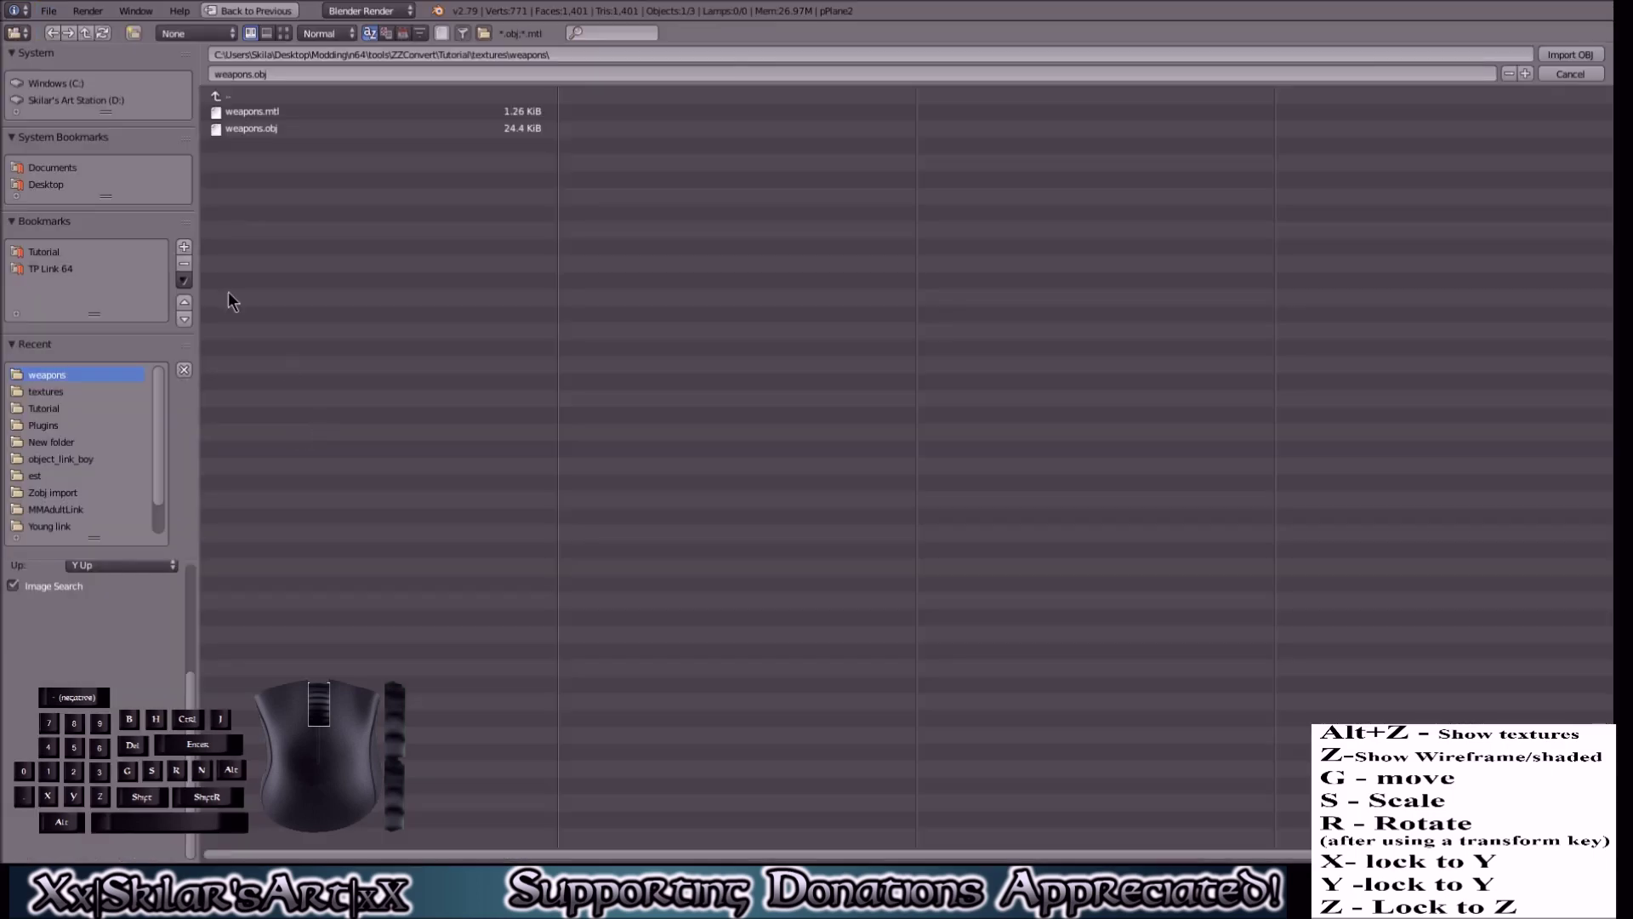
left_click(255, 128)
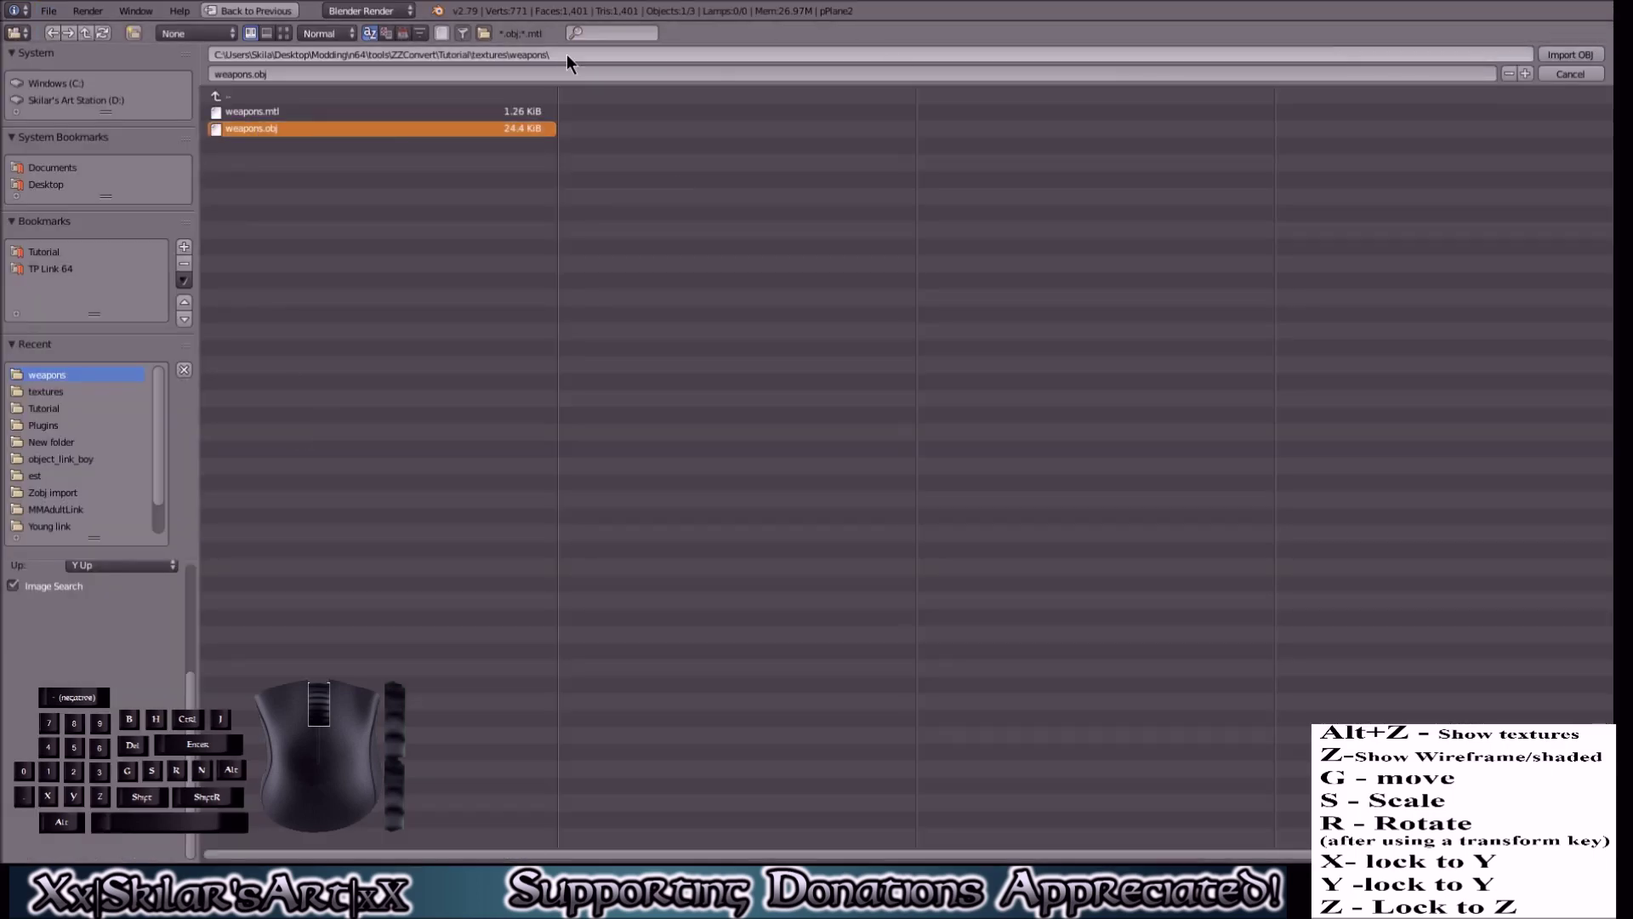
left_click(263, 94)
left_click(263, 94)
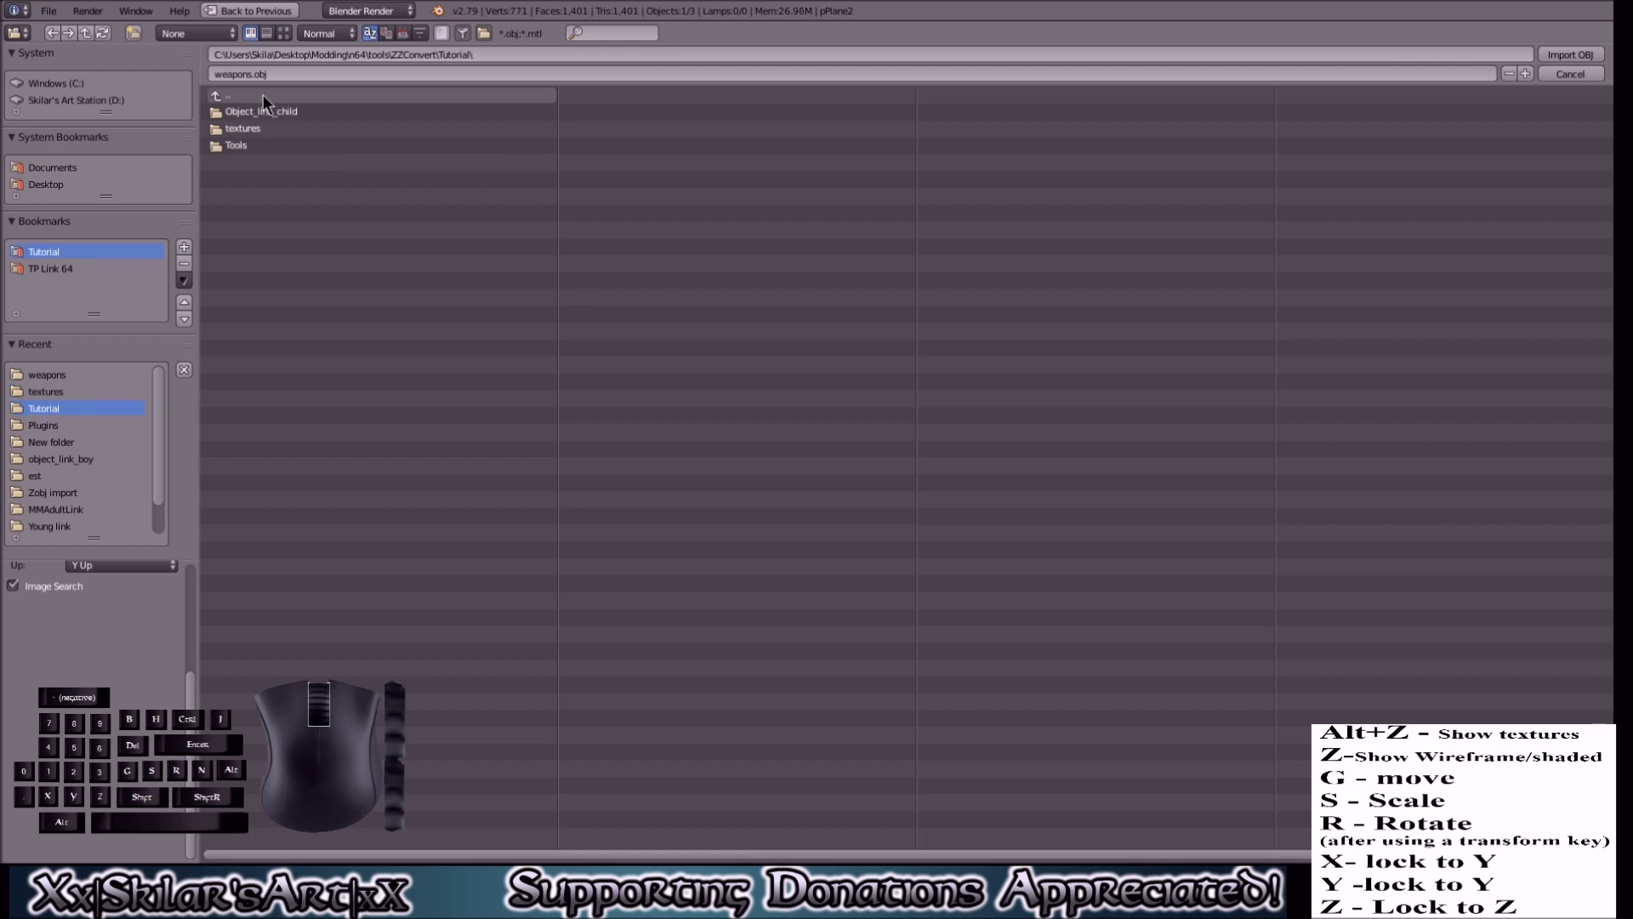
left_click(254, 133)
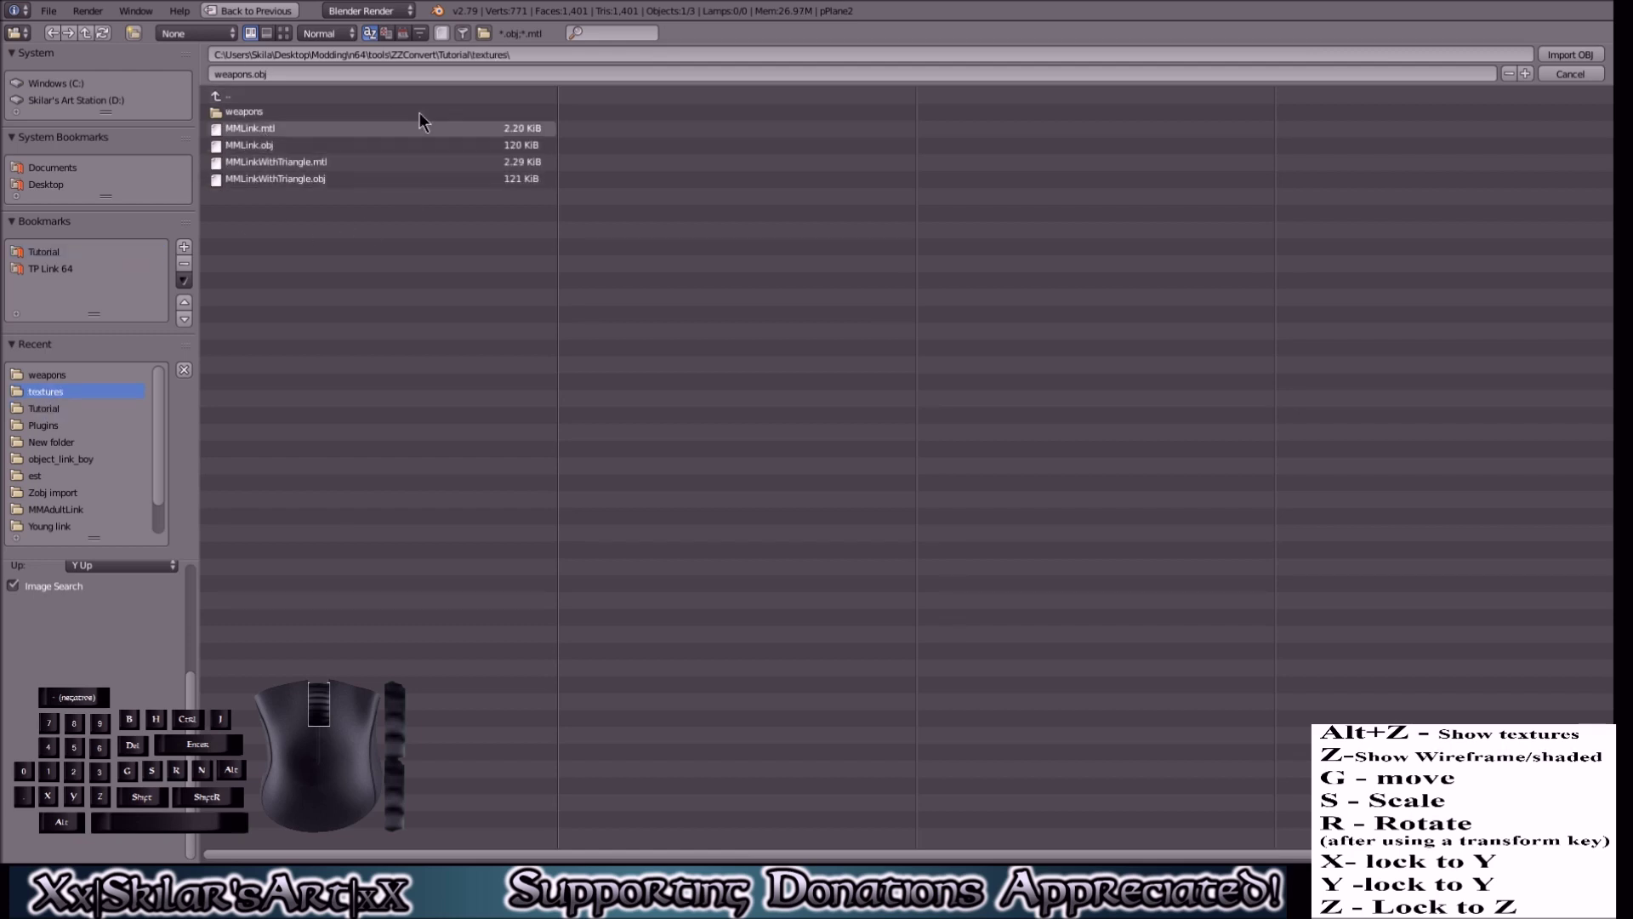
left_click(267, 112)
left_click(425, 128)
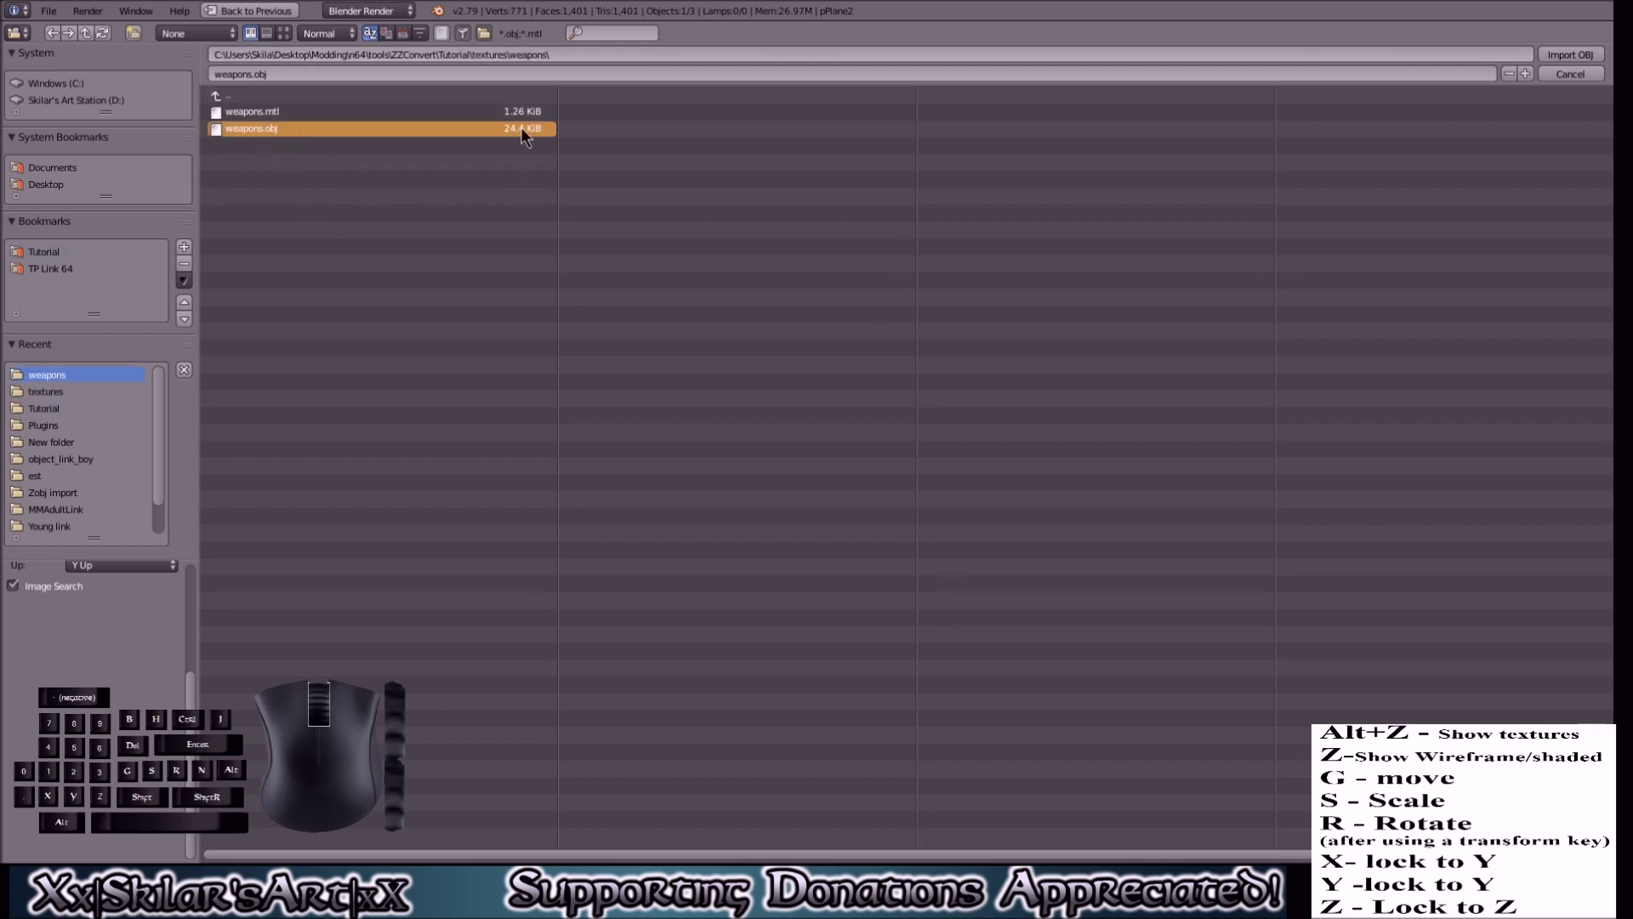
left_click(1570, 54)
middle_click_drag(710, 285, 681, 266)
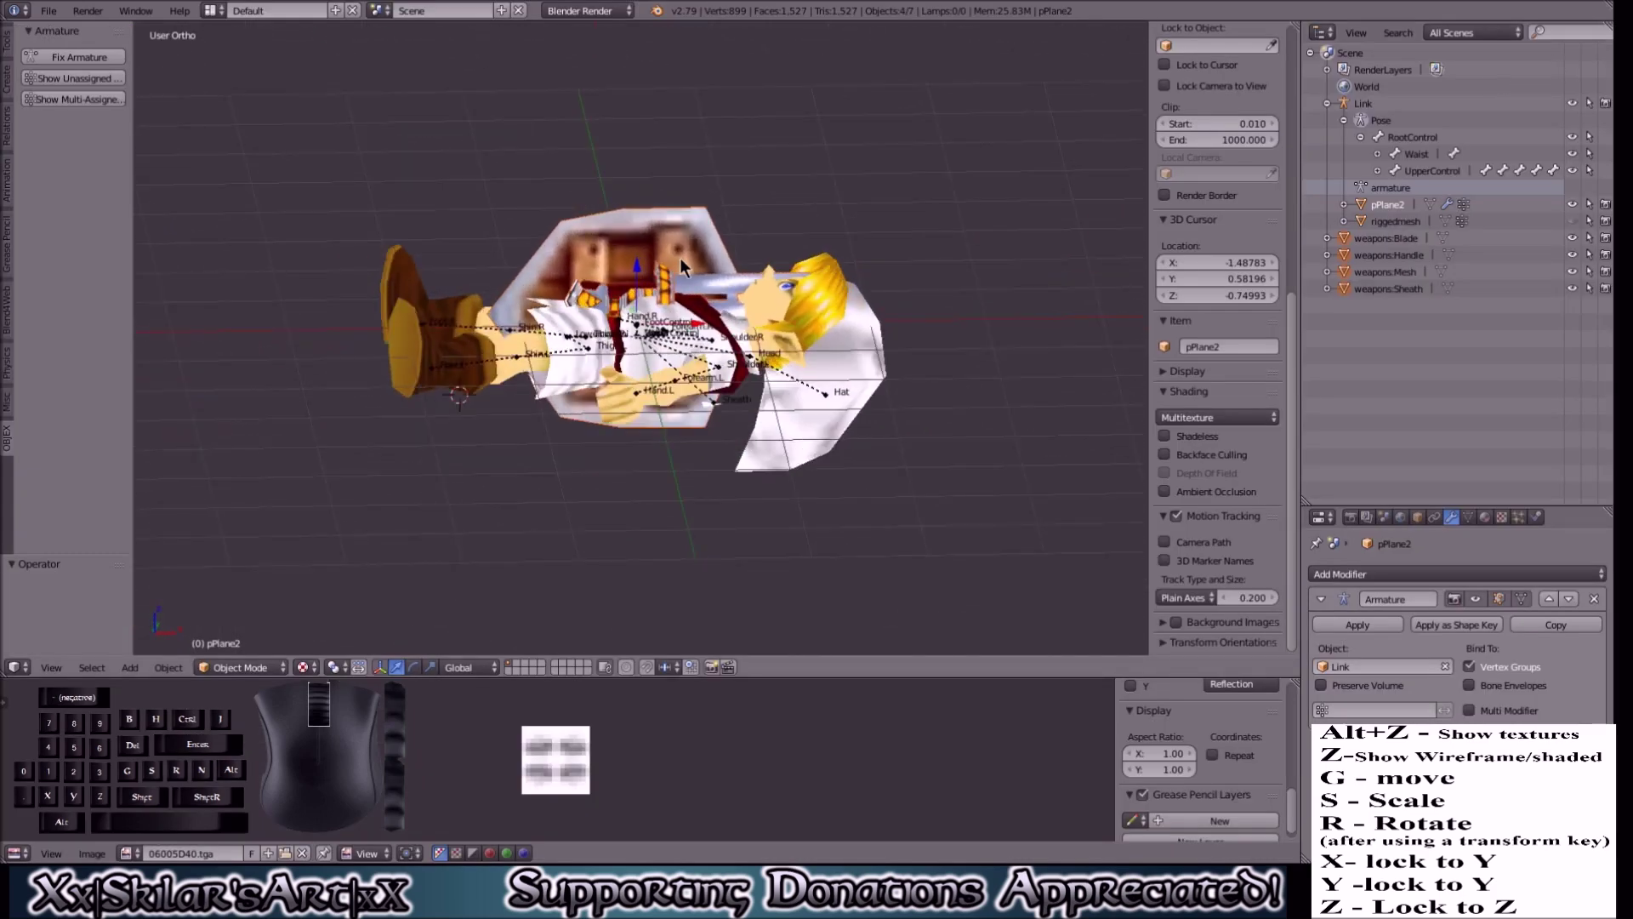
Step: Hide the character's pPlane2 mesh so that the imported weapon models are unobstructed
middle_click_drag(481, 273, 725, 217)
key("h")
scroll(727, 219, "up", 2)
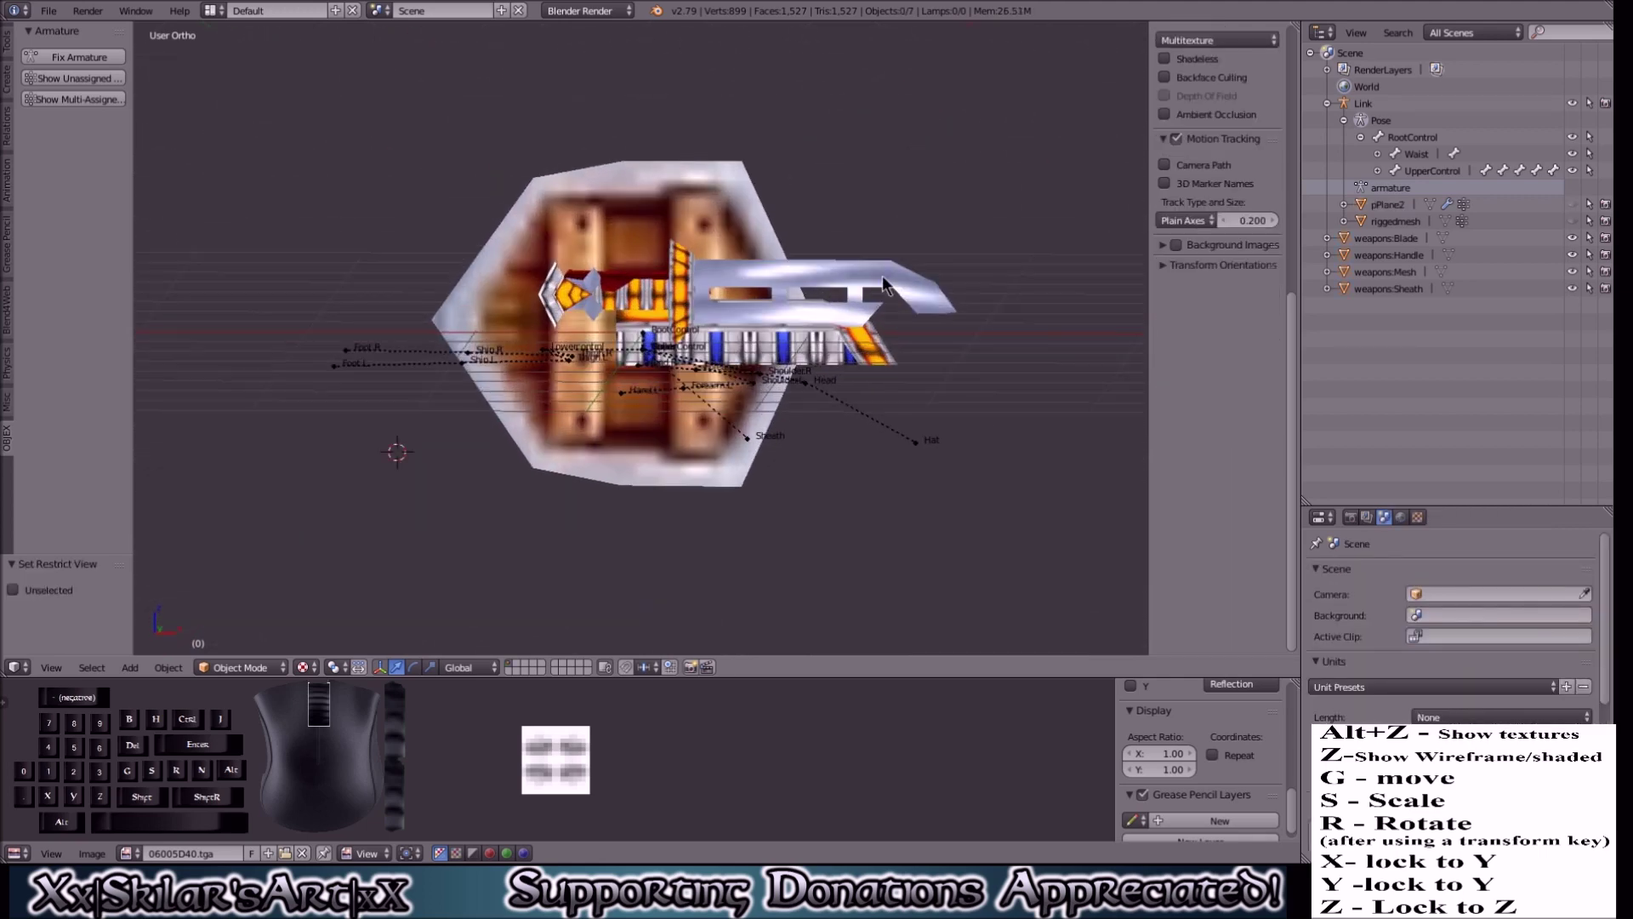
Step: Set the Blade.png texture mapping to Reflection using a blade face of weapons:Blade in Edit Mode, and return to Object Mode
middle_click_drag(882, 278, 579, 265, "shift")
scroll(721, 311, "up", 1)
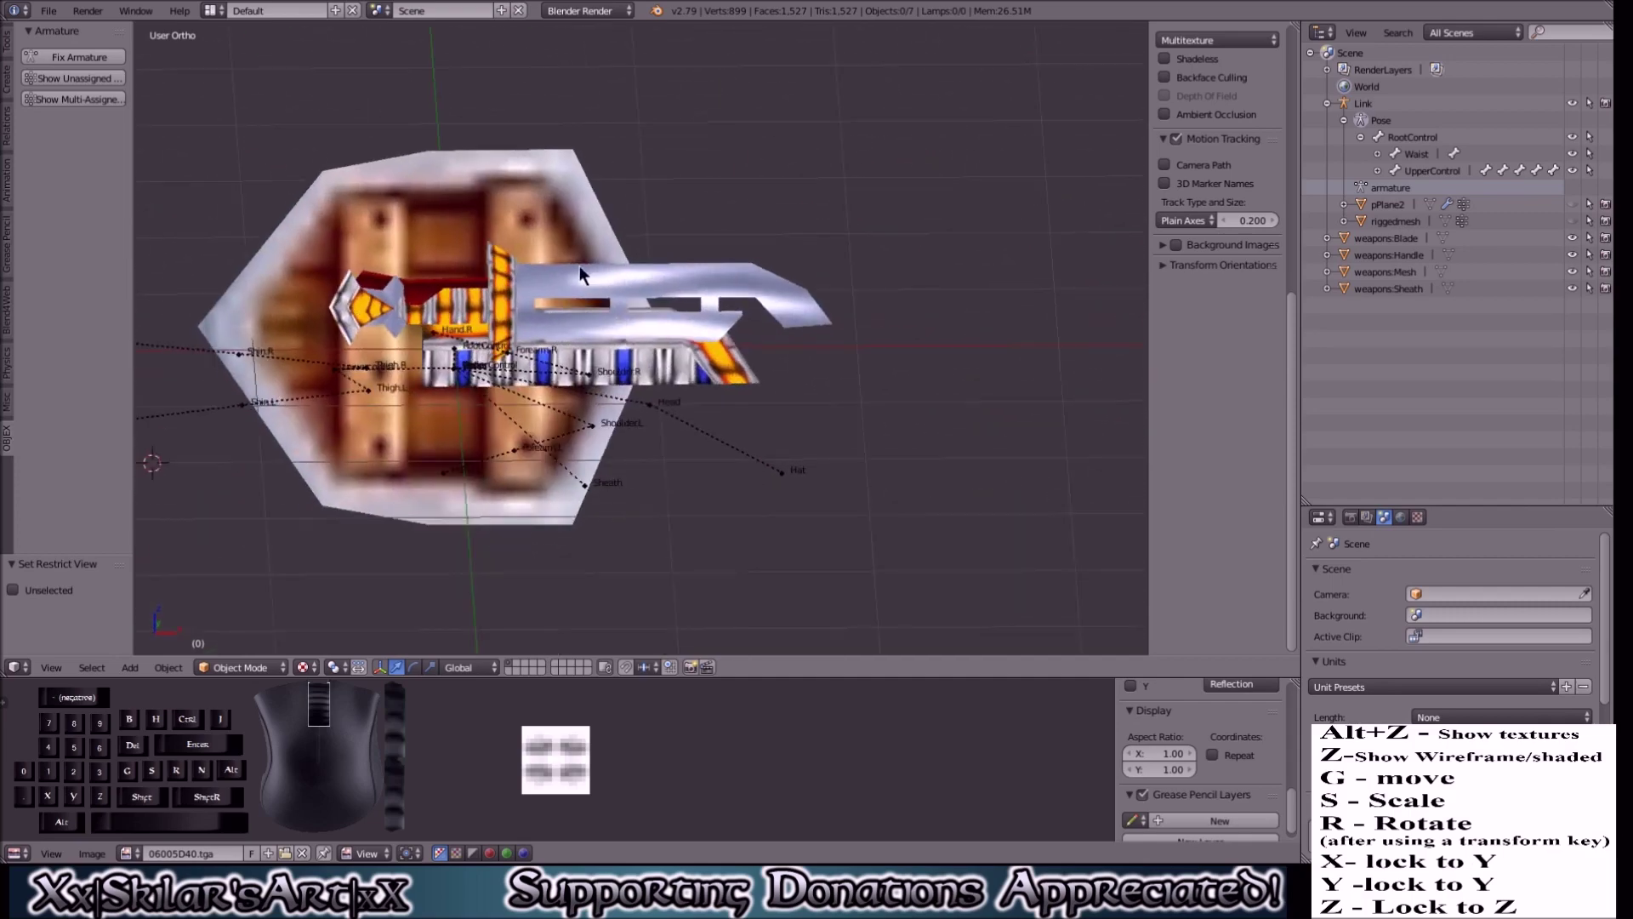
right_click(587, 279)
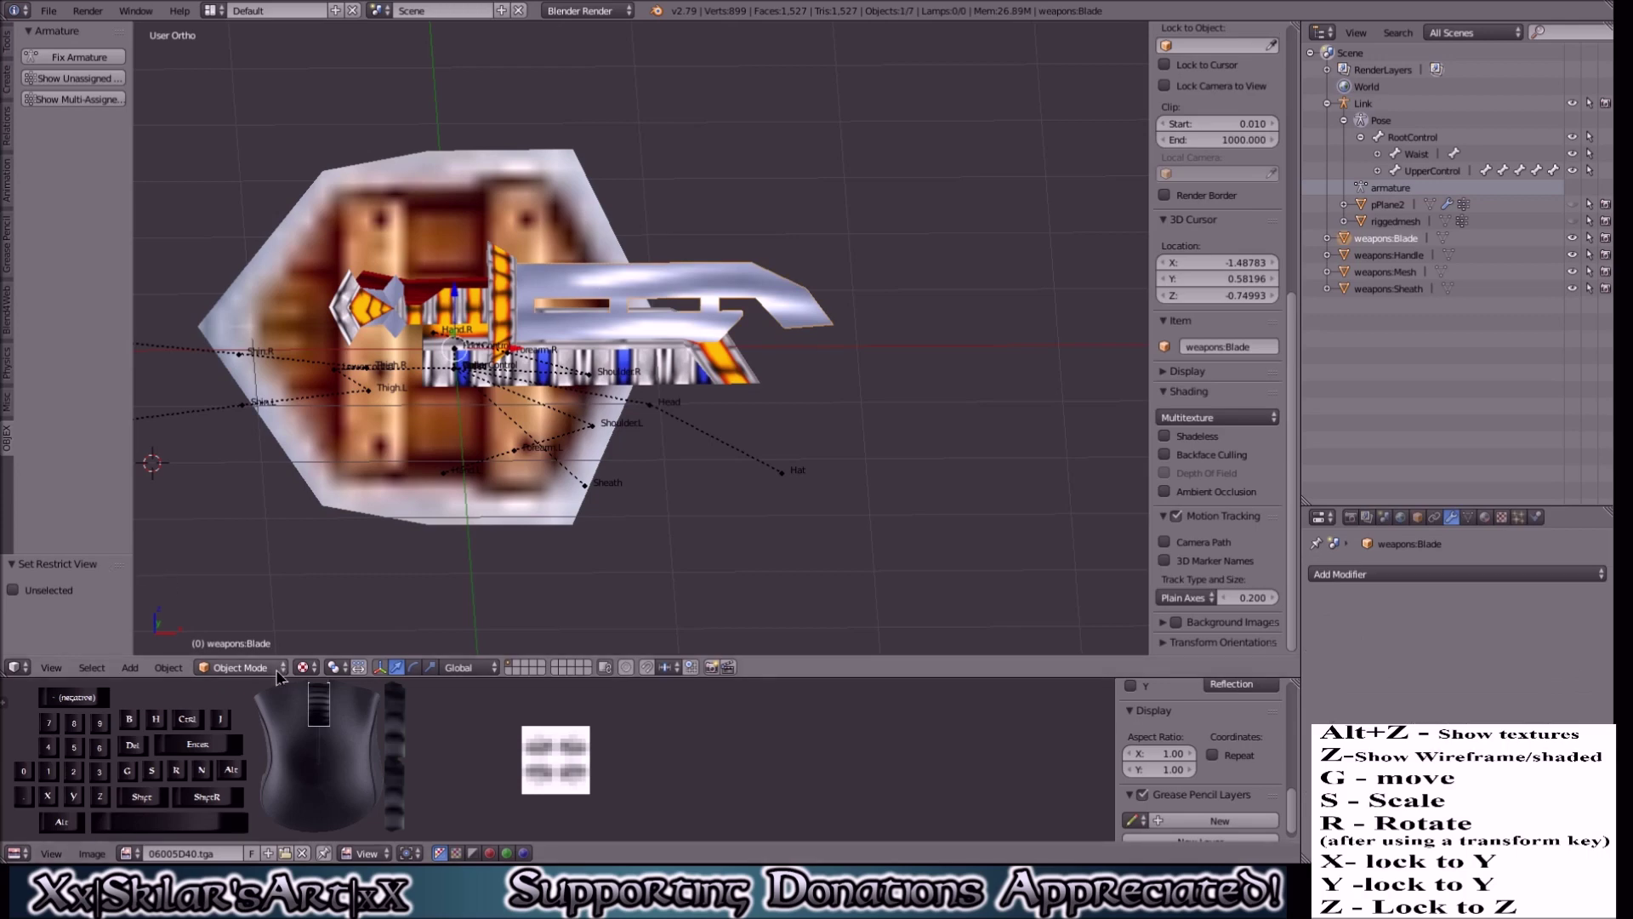
left_click(241, 667)
left_click(251, 630)
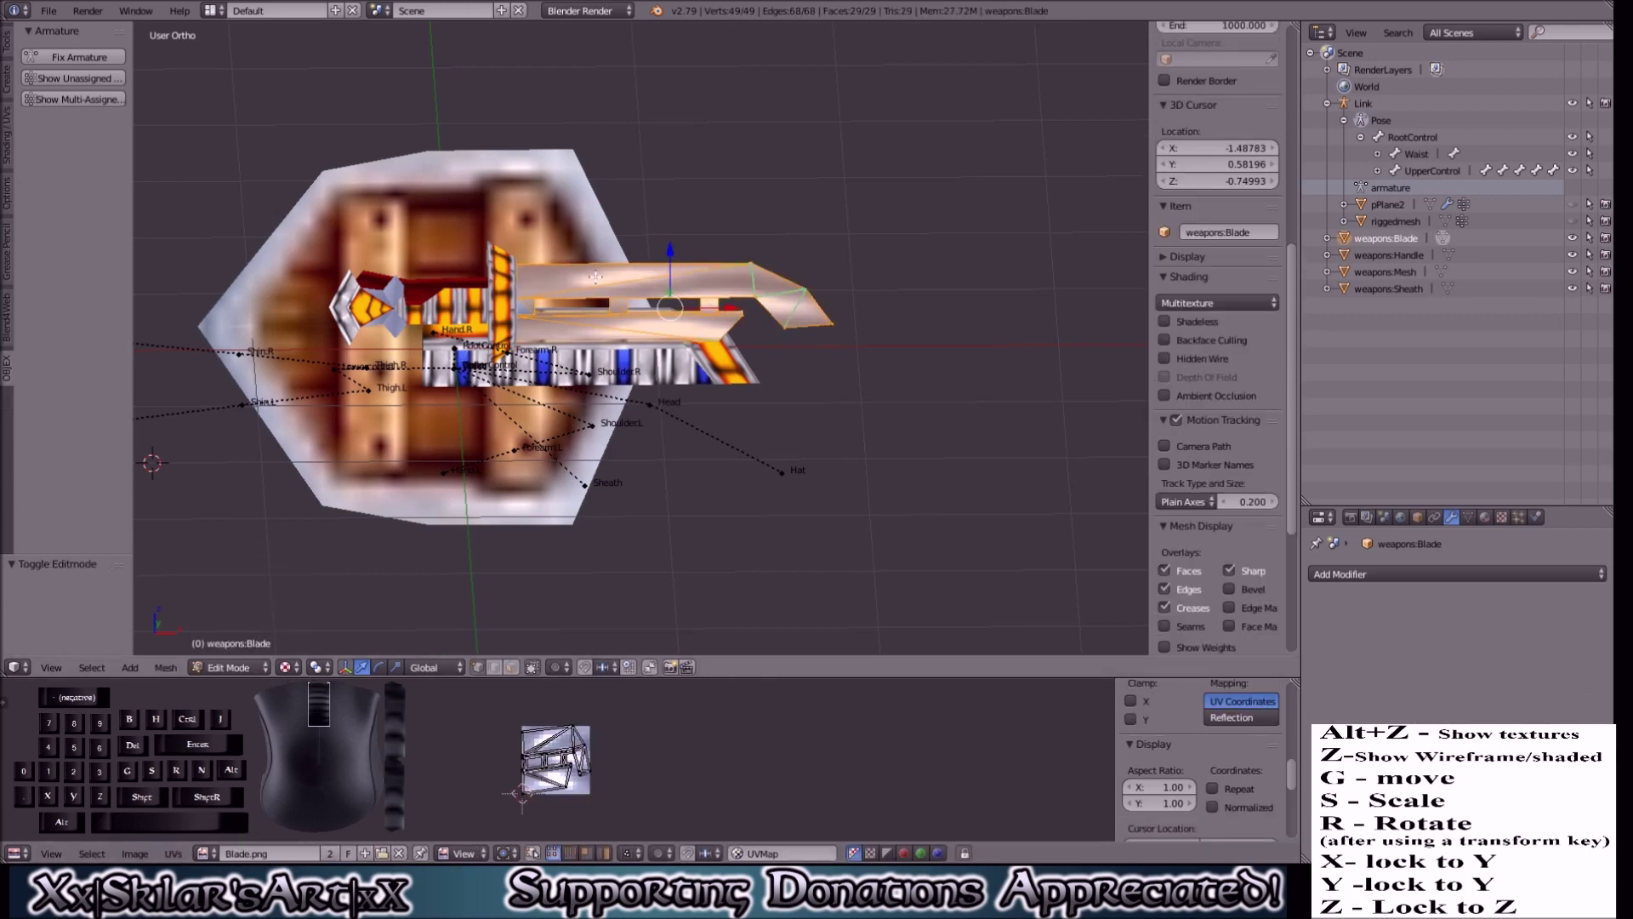
left_click(517, 666)
right_click(587, 277)
mouse_move(1290, 771)
left_mouse_down()
mouse_move(1289, 786)
mouse_move(1286, 764)
left_mouse_up()
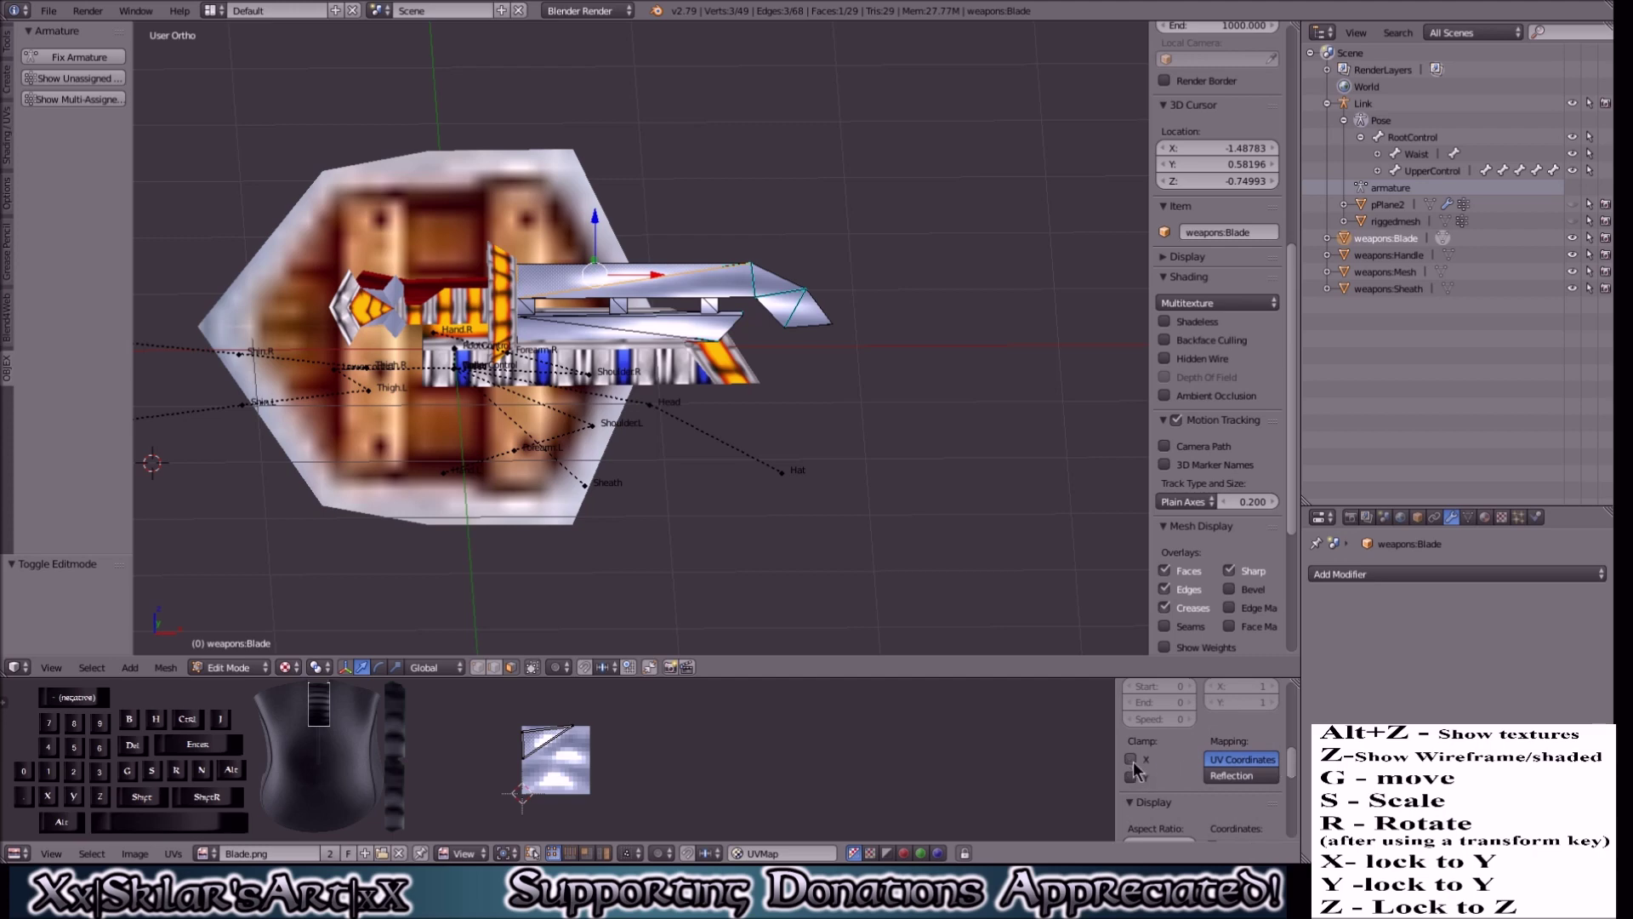
left_click(1235, 777)
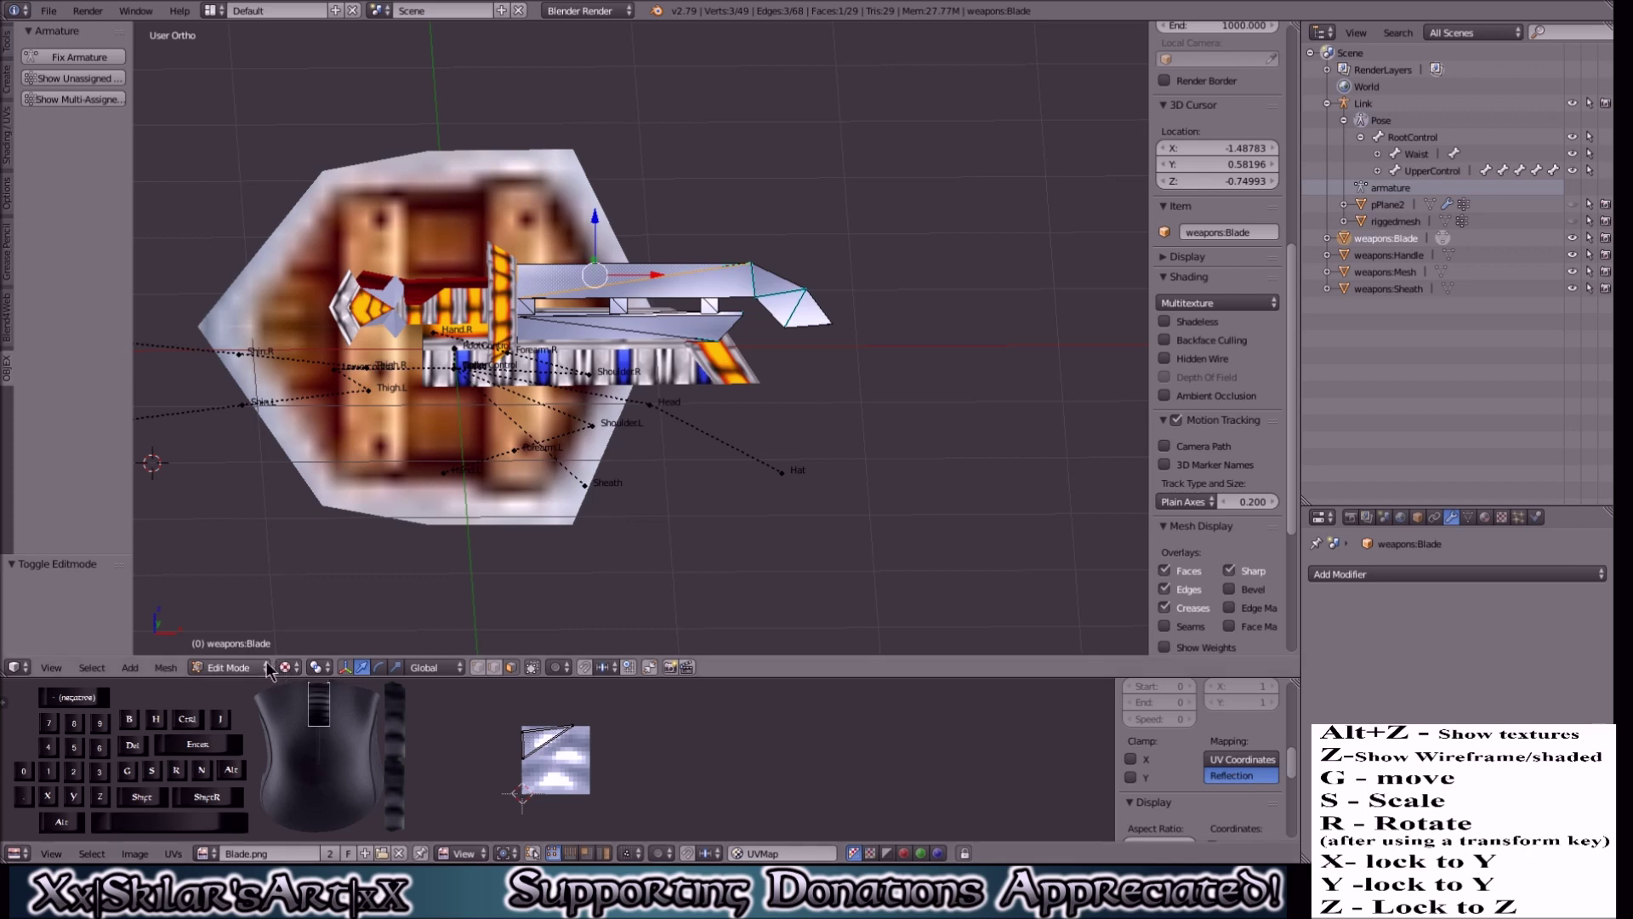
left_click(230, 667)
left_click(234, 646)
Step: Select weapons:Handle and pick a face of the grip in Edit Mode to show its 06007388.tga texture
middle_click_drag(889, 428, 796, 447)
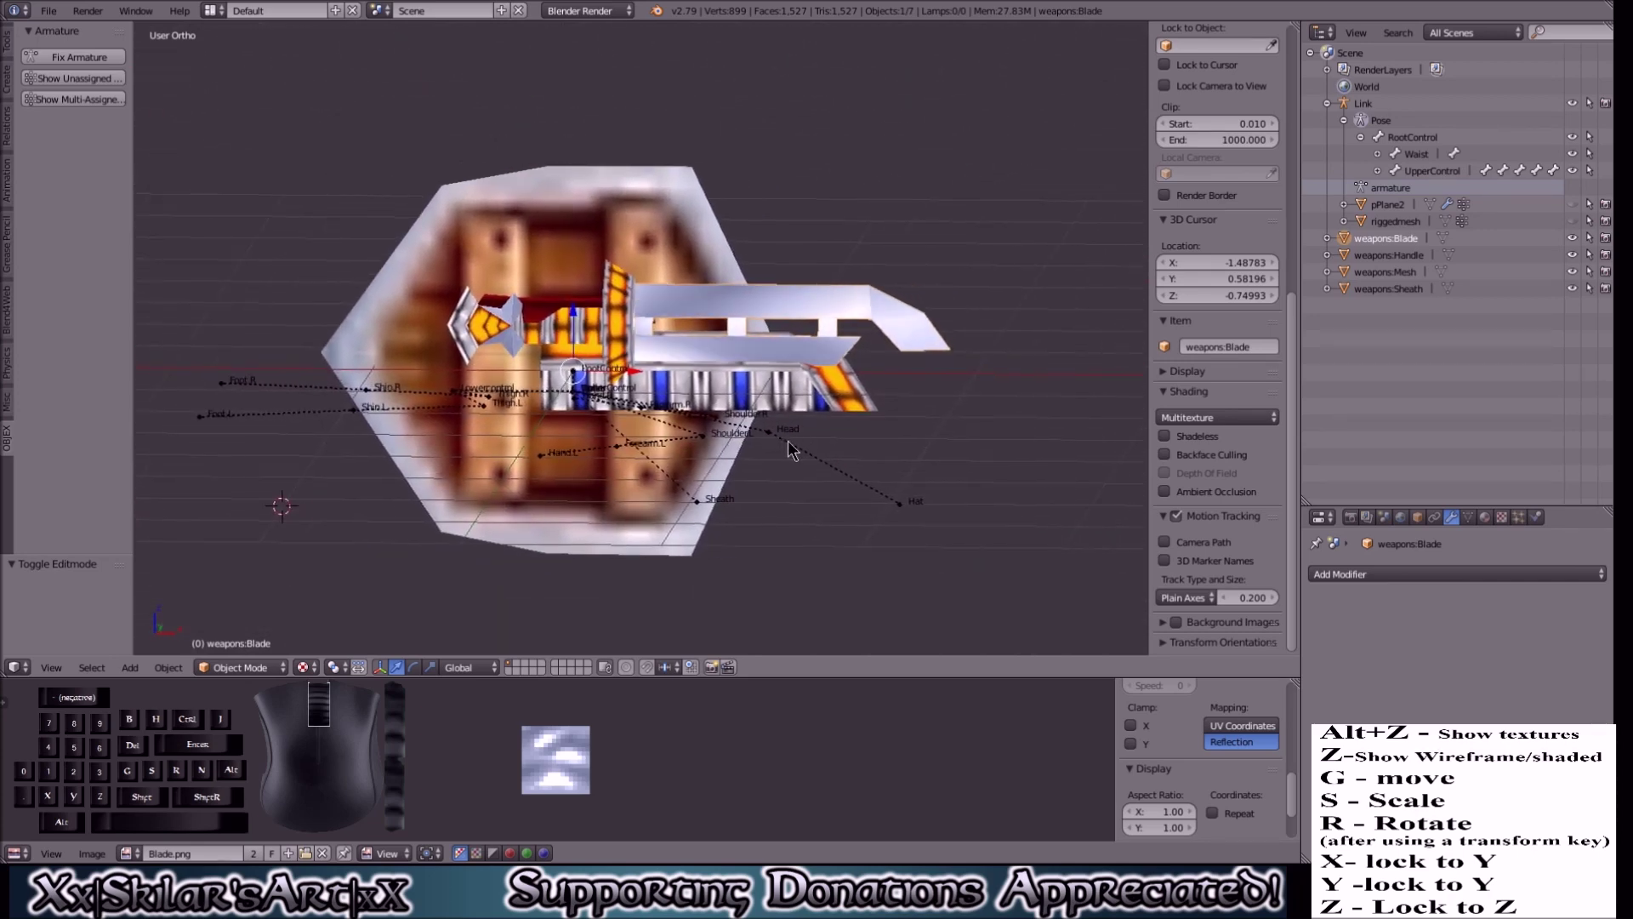
scroll(795, 460, "up", 2)
right_click(533, 328)
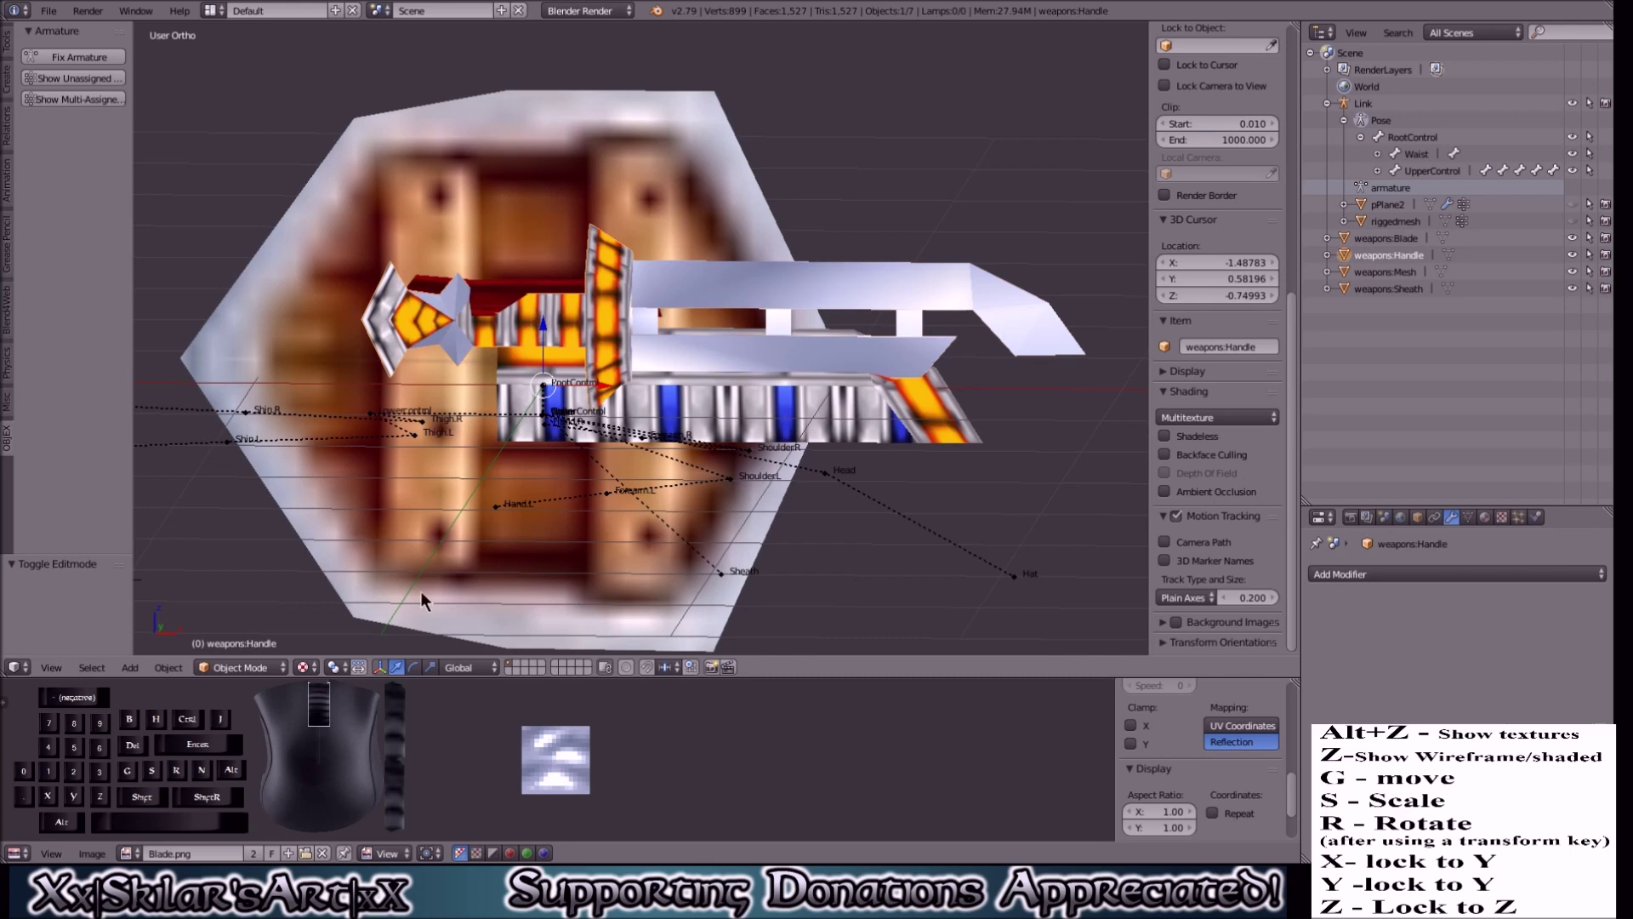
left_click(241, 667)
left_click(252, 631)
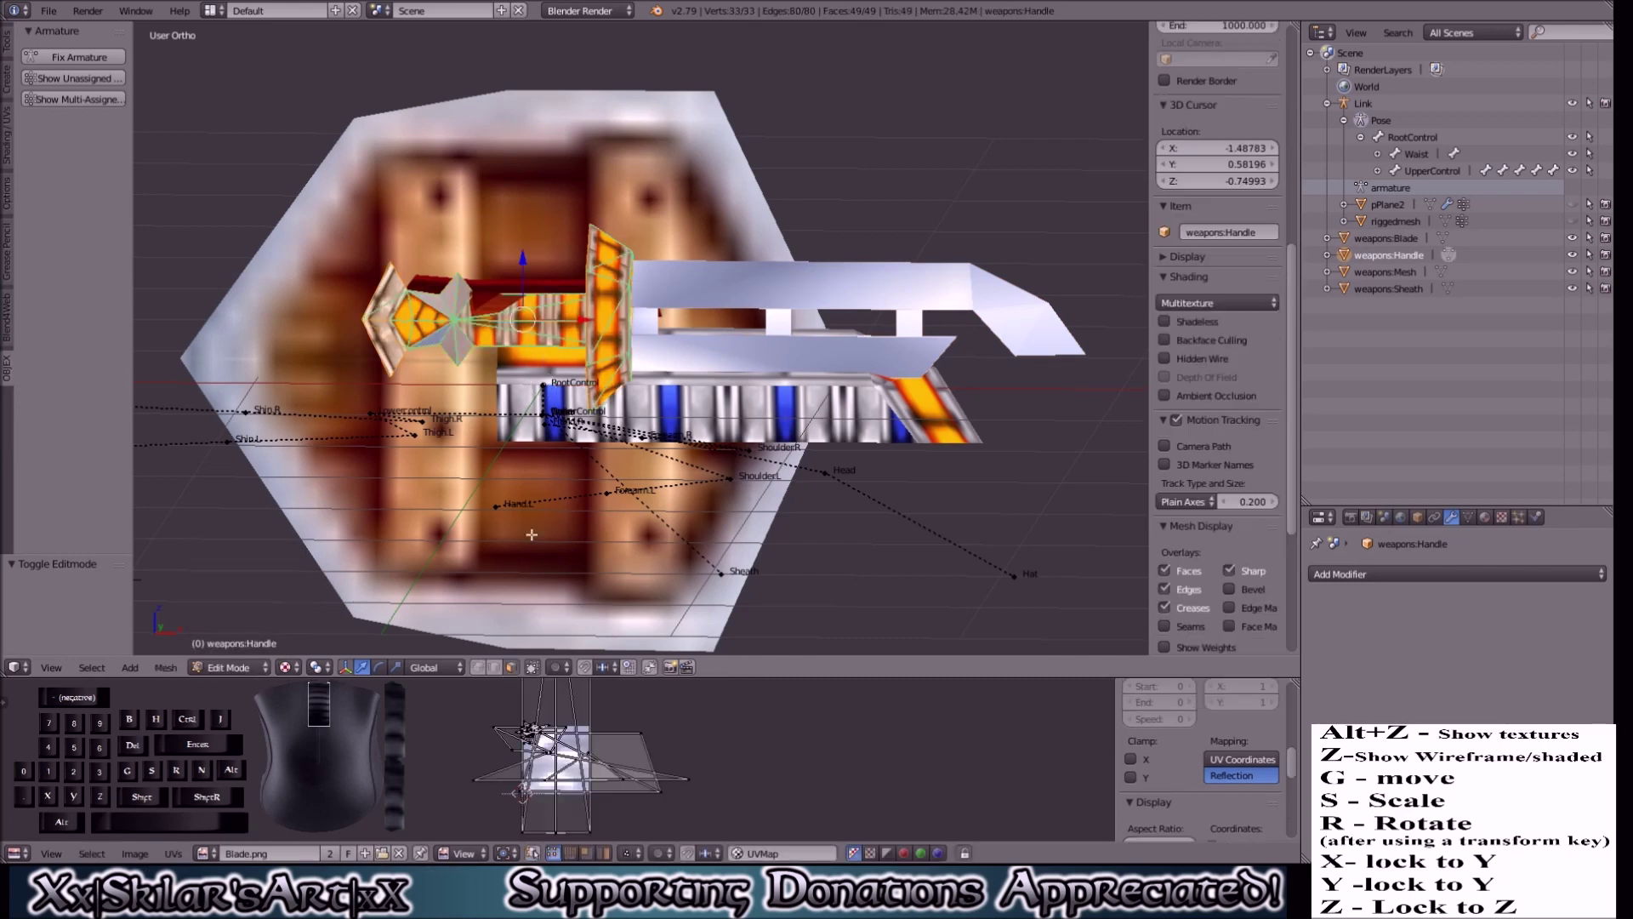
right_click(557, 316)
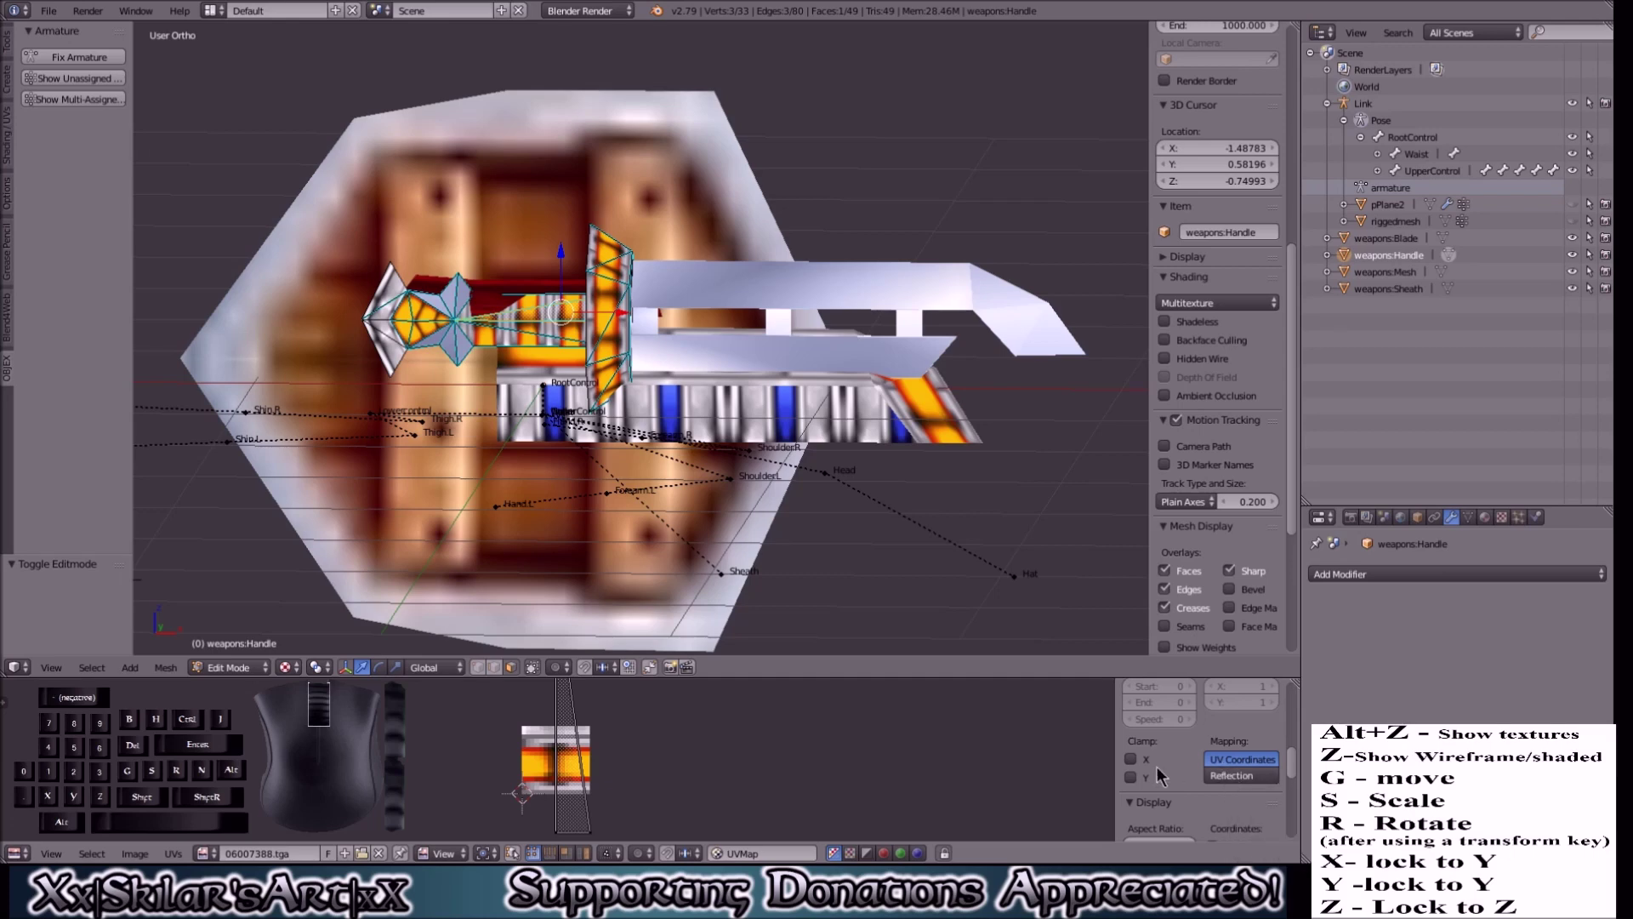
Step: Try X and Y clamping on the handle's 06007388.tga texture and switch it off again
left_click(1133, 758)
left_click(1138, 777)
left_click(1135, 777)
left_click(1135, 757)
left_click(1063, 558)
middle_click_drag(1063, 558, 965, 635)
left_click(1133, 756)
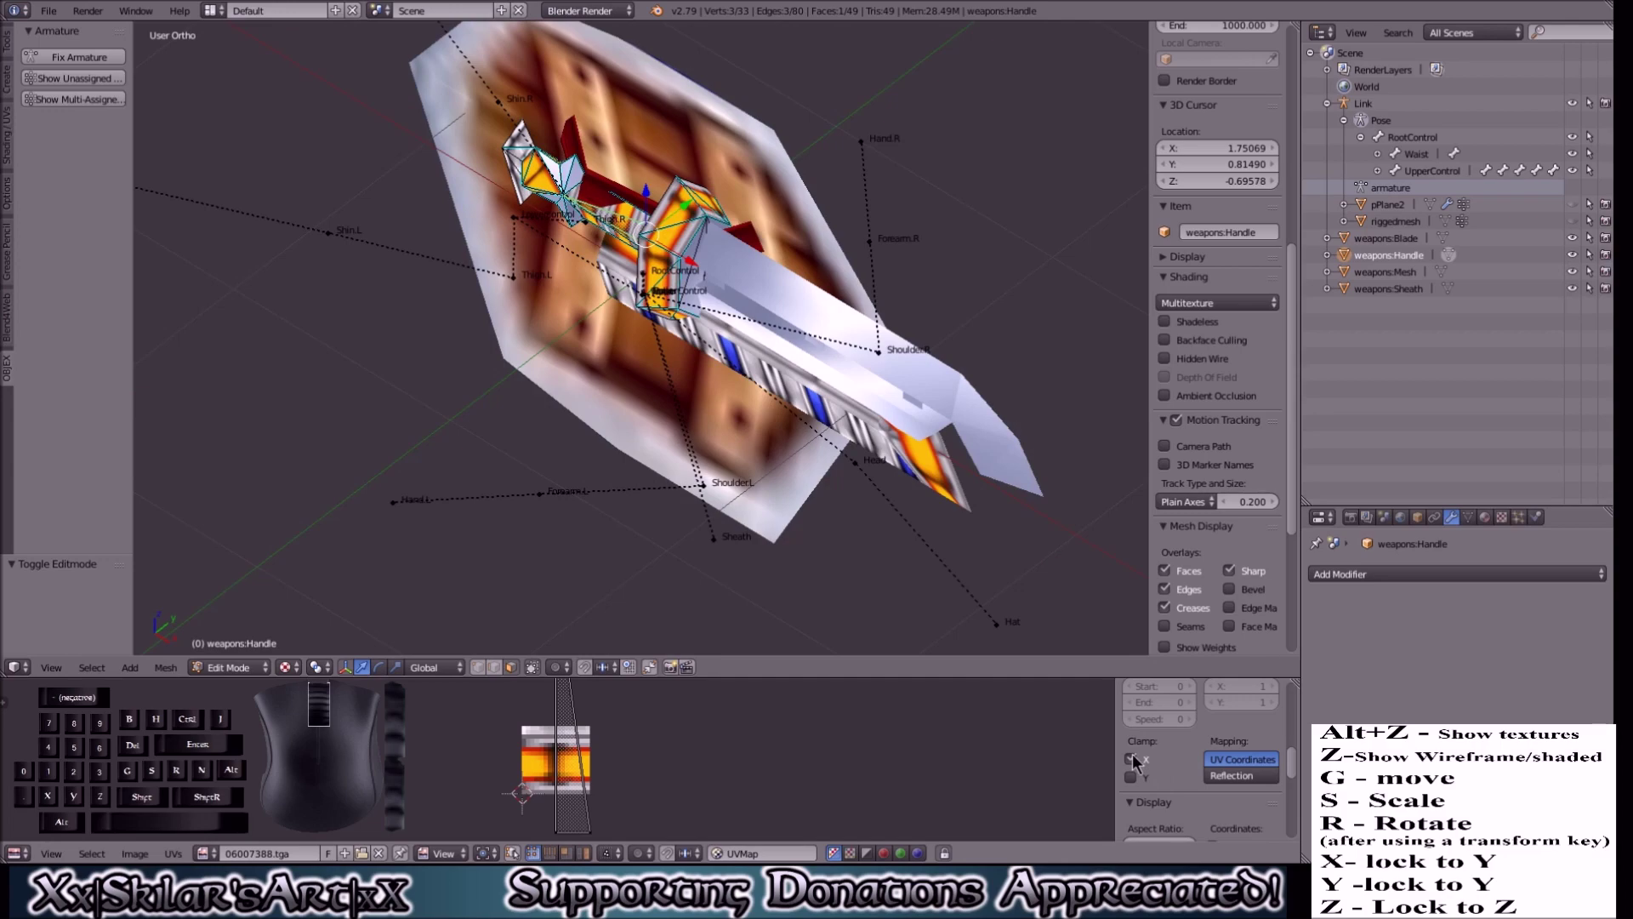
left_click(1133, 756)
Step: Check the texture mapping of the handle's star-shaped guard by selecting one of its faces, and return to Object Mode
middle_click_drag(795, 423, 878, 389)
scroll(451, 326, "down", 1)
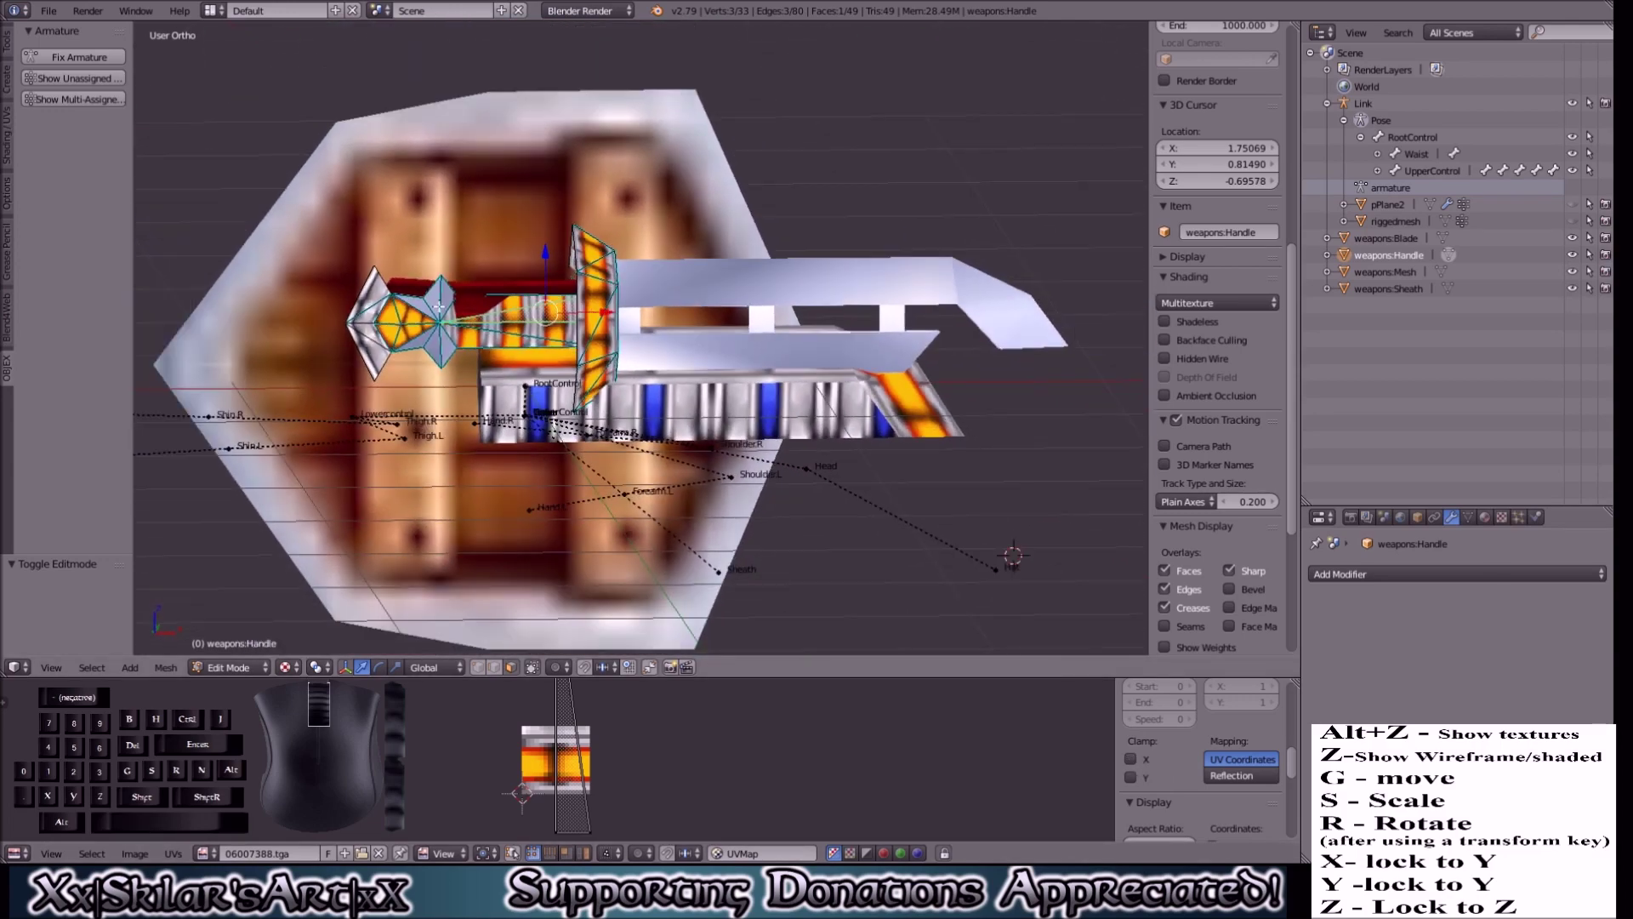
right_click(433, 300)
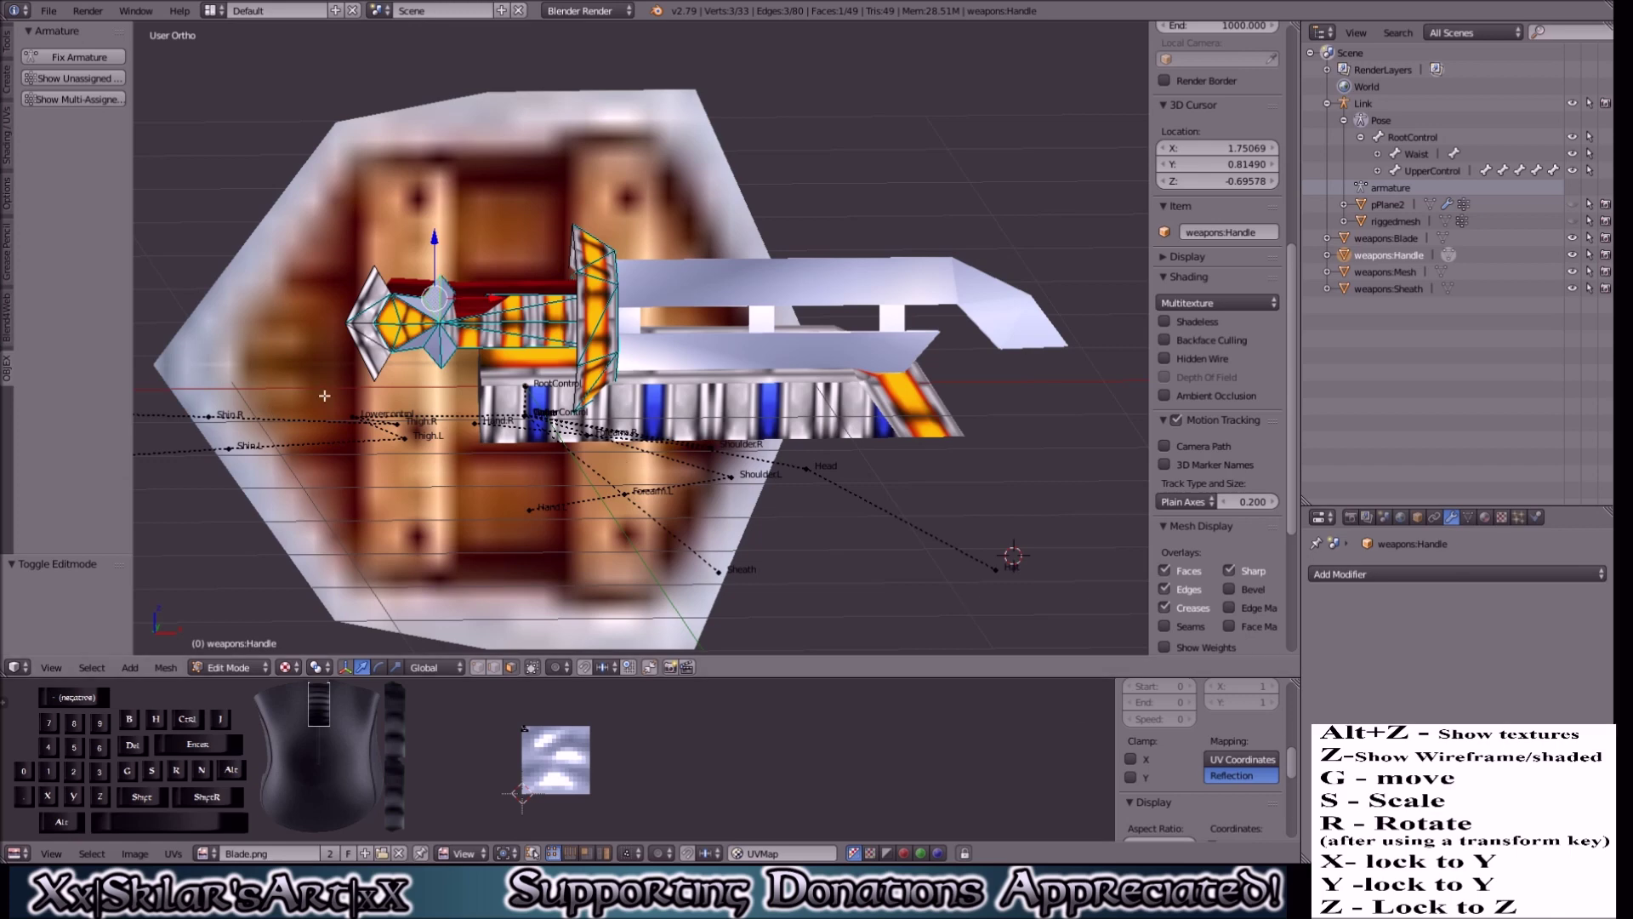
left_click(229, 668)
left_click(228, 646)
Step: Select weapons:Sheath, enter Edit Mode and enable X and Y clamping for its 06006F88.tga texture
scroll(442, 374, "down", 4)
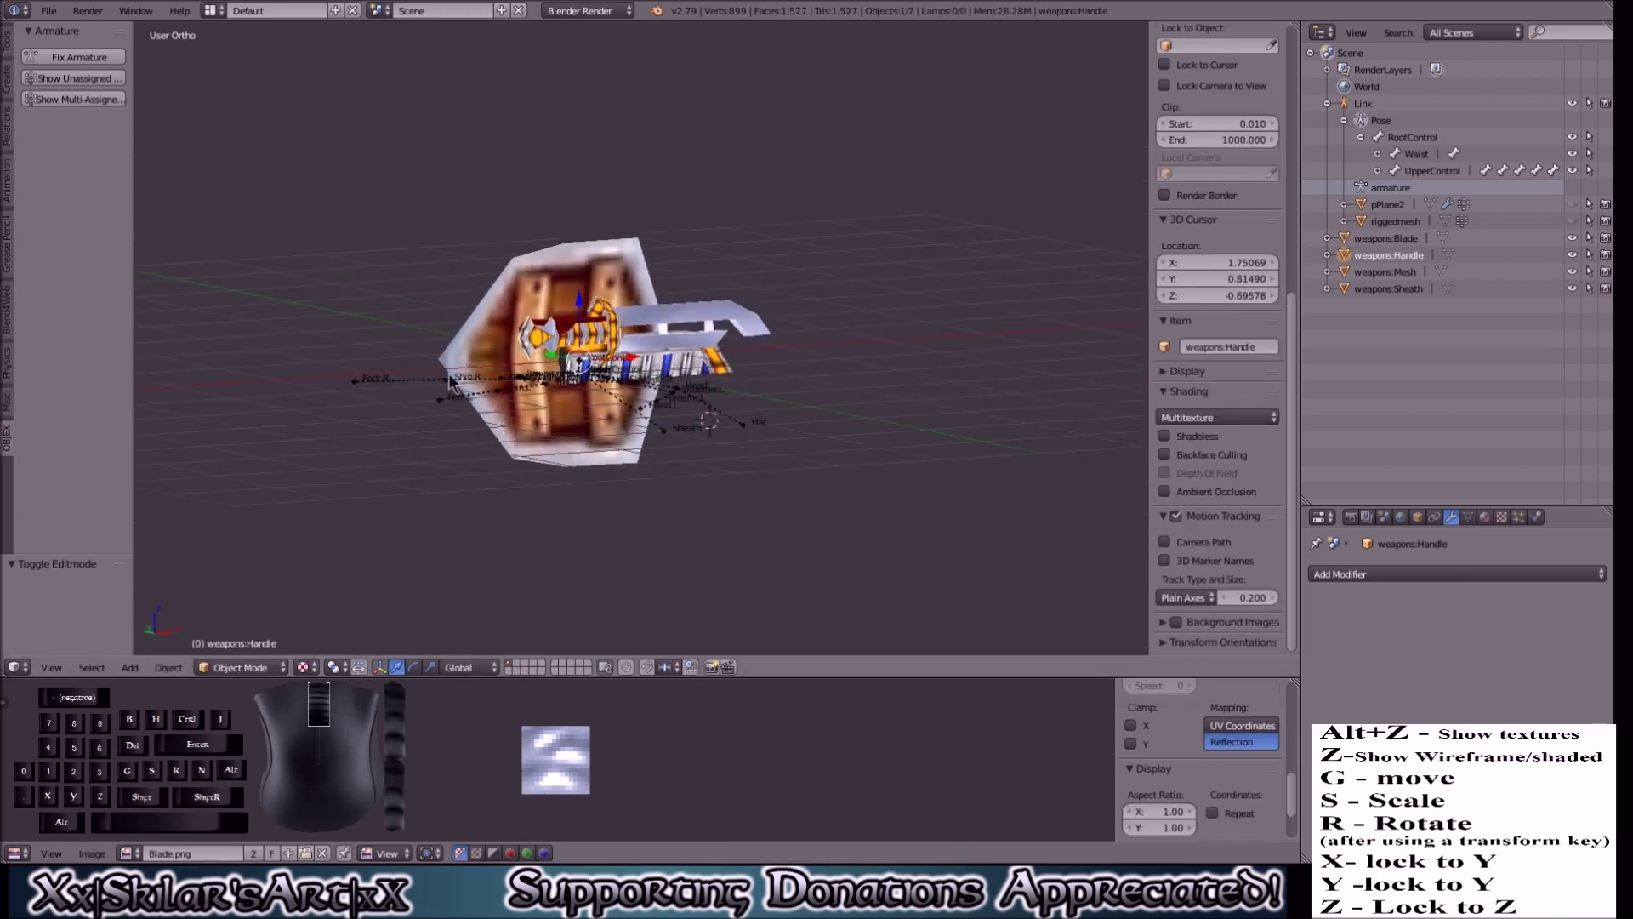
scroll(442, 375, "up", 5)
right_click(442, 374)
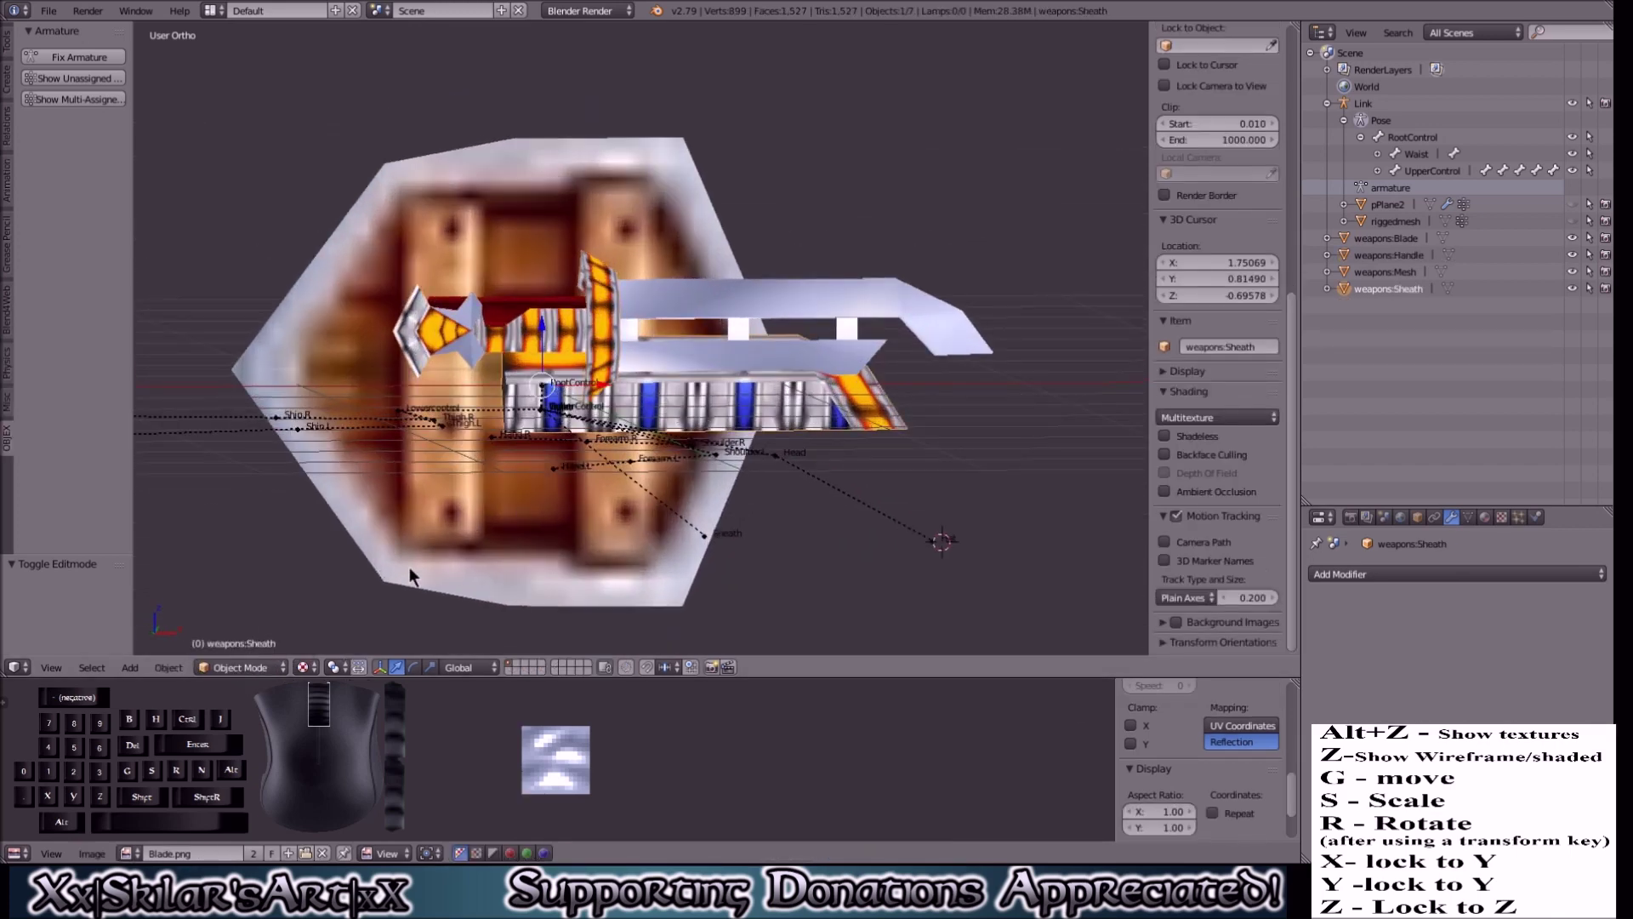
left_click(230, 667)
left_click(241, 631)
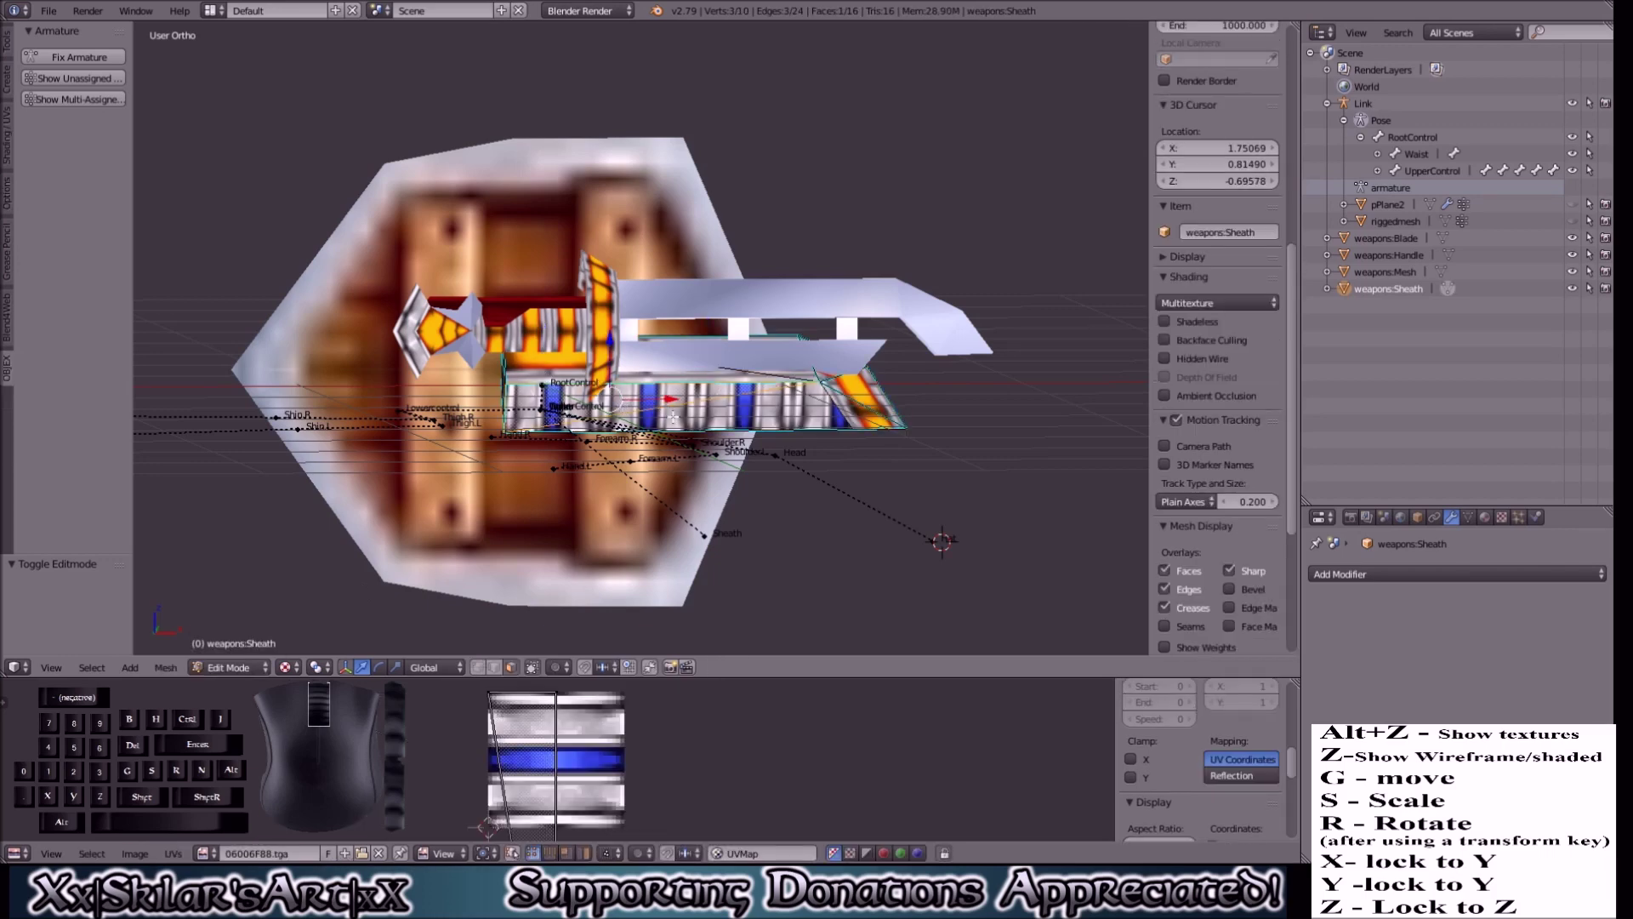
left_click(1131, 758)
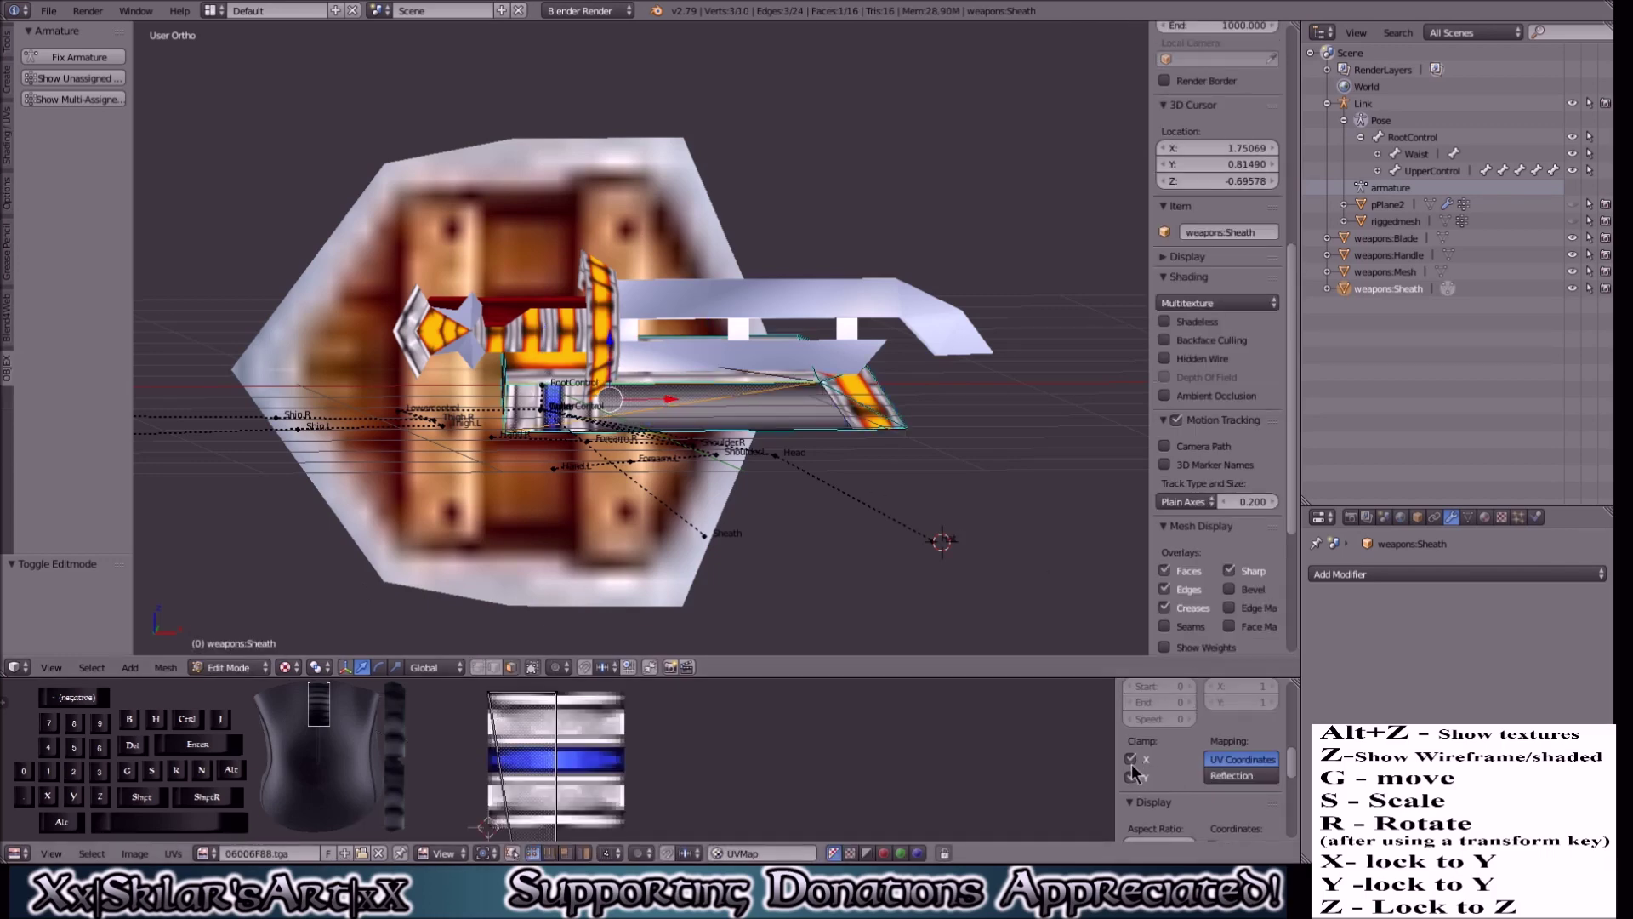
left_click(1132, 777)
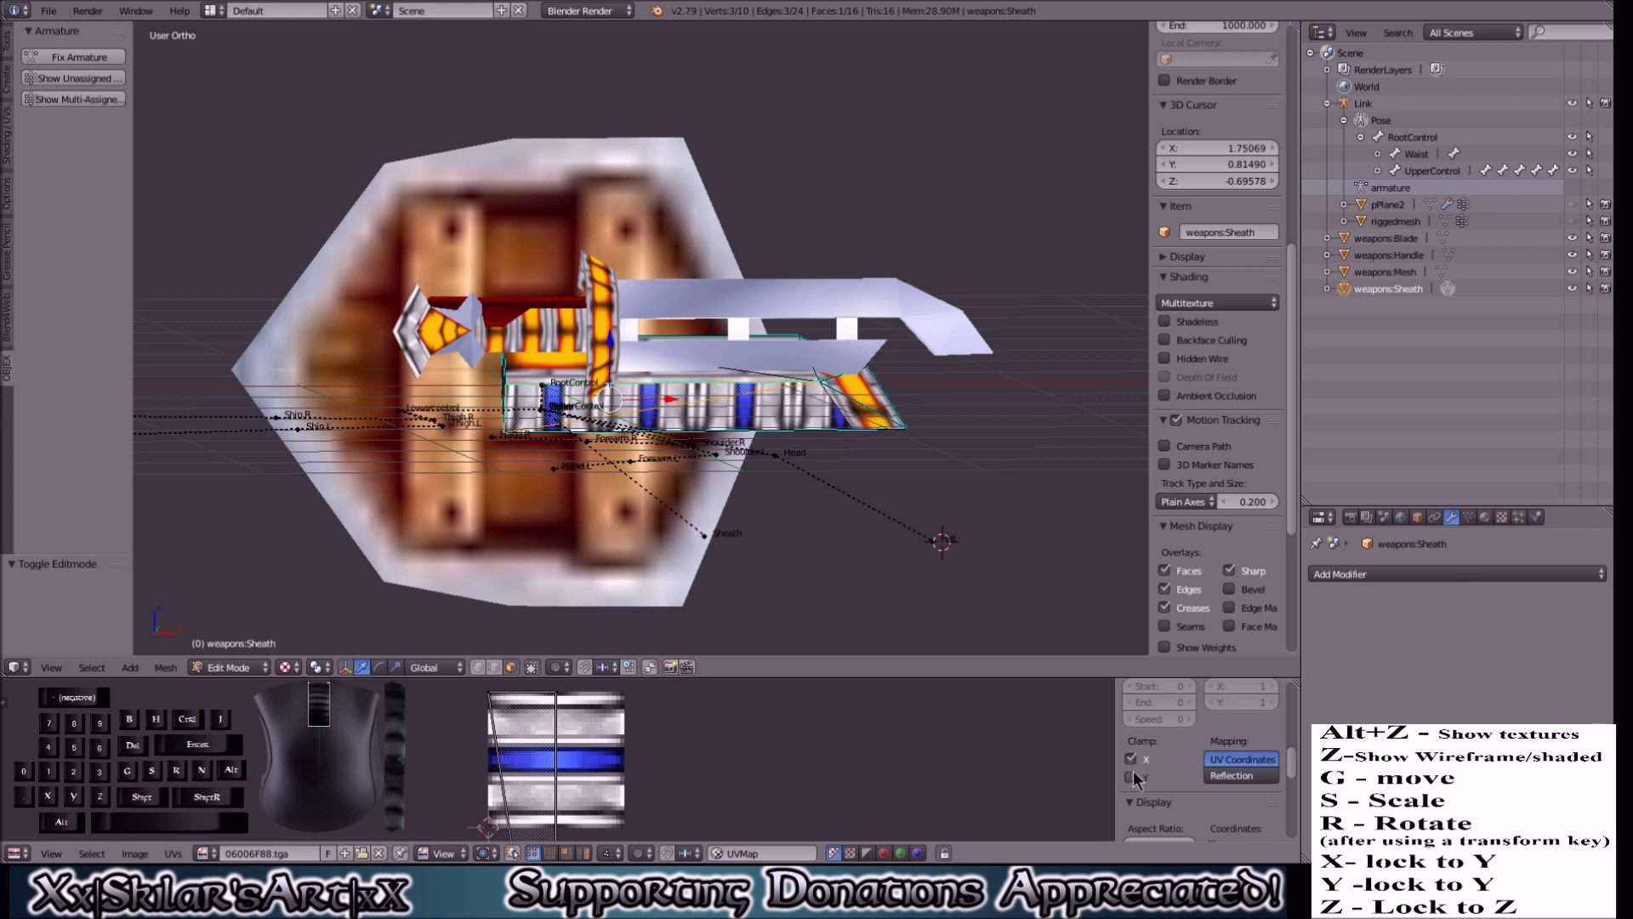
left_click(1132, 777)
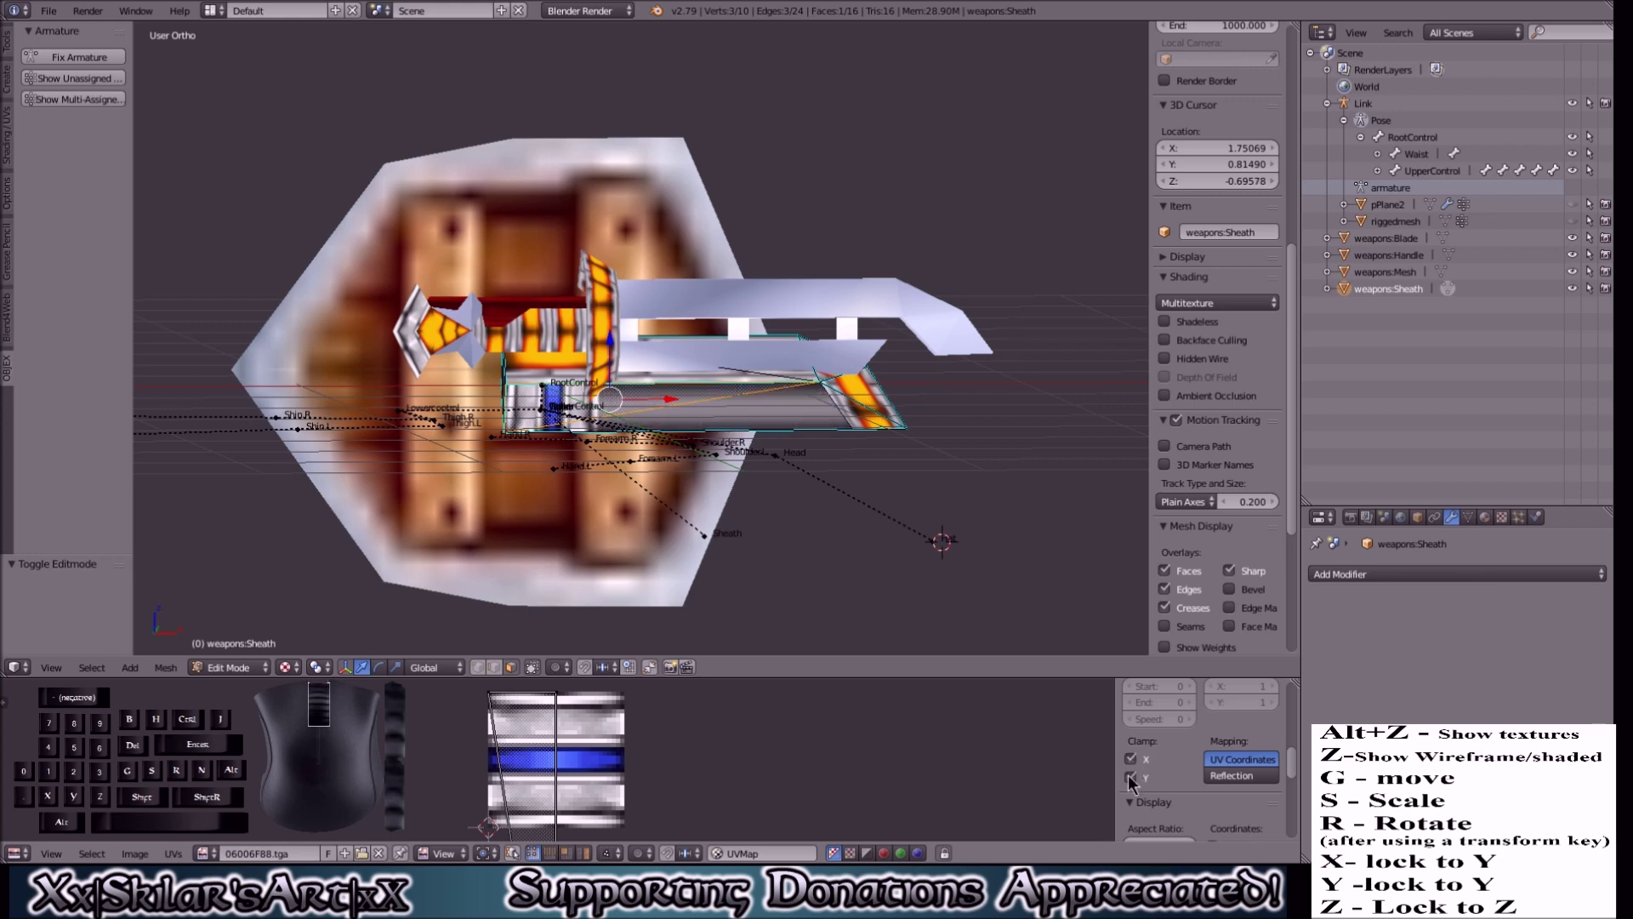
Step: Examine the clamped texture on the sheath and its UV layout, and return to Object Mode
middle_click_drag(924, 526, 918, 525)
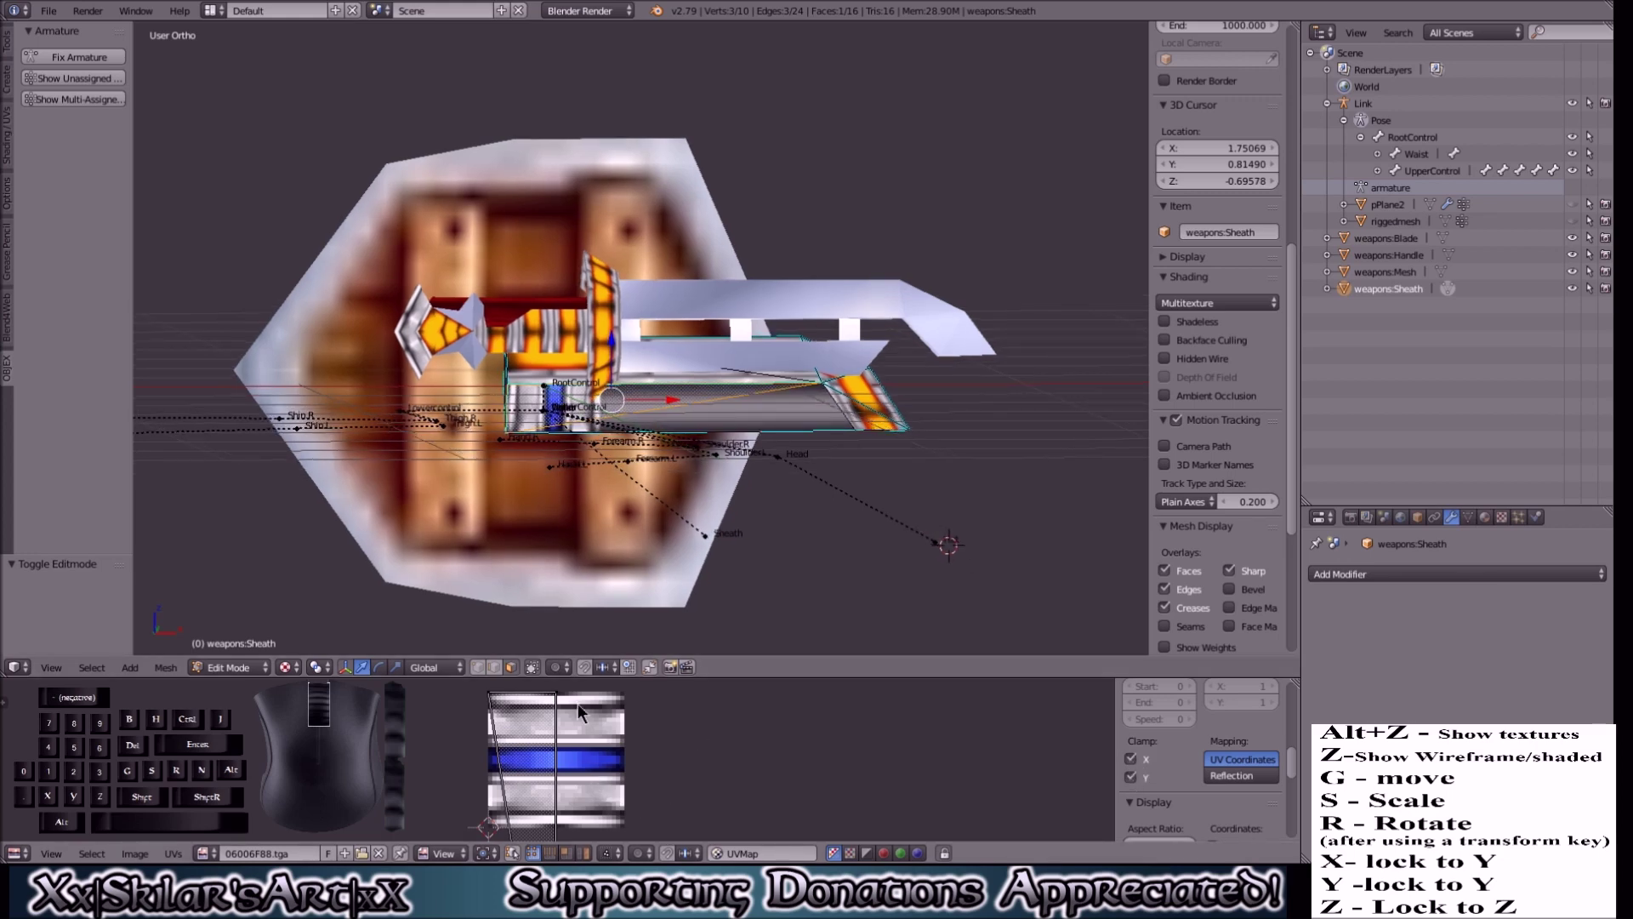
mouse_move(783, 395)
middle_mouse_down()
mouse_move(732, 366)
mouse_move(781, 389)
middle_mouse_up()
scroll(780, 390, "up", 3)
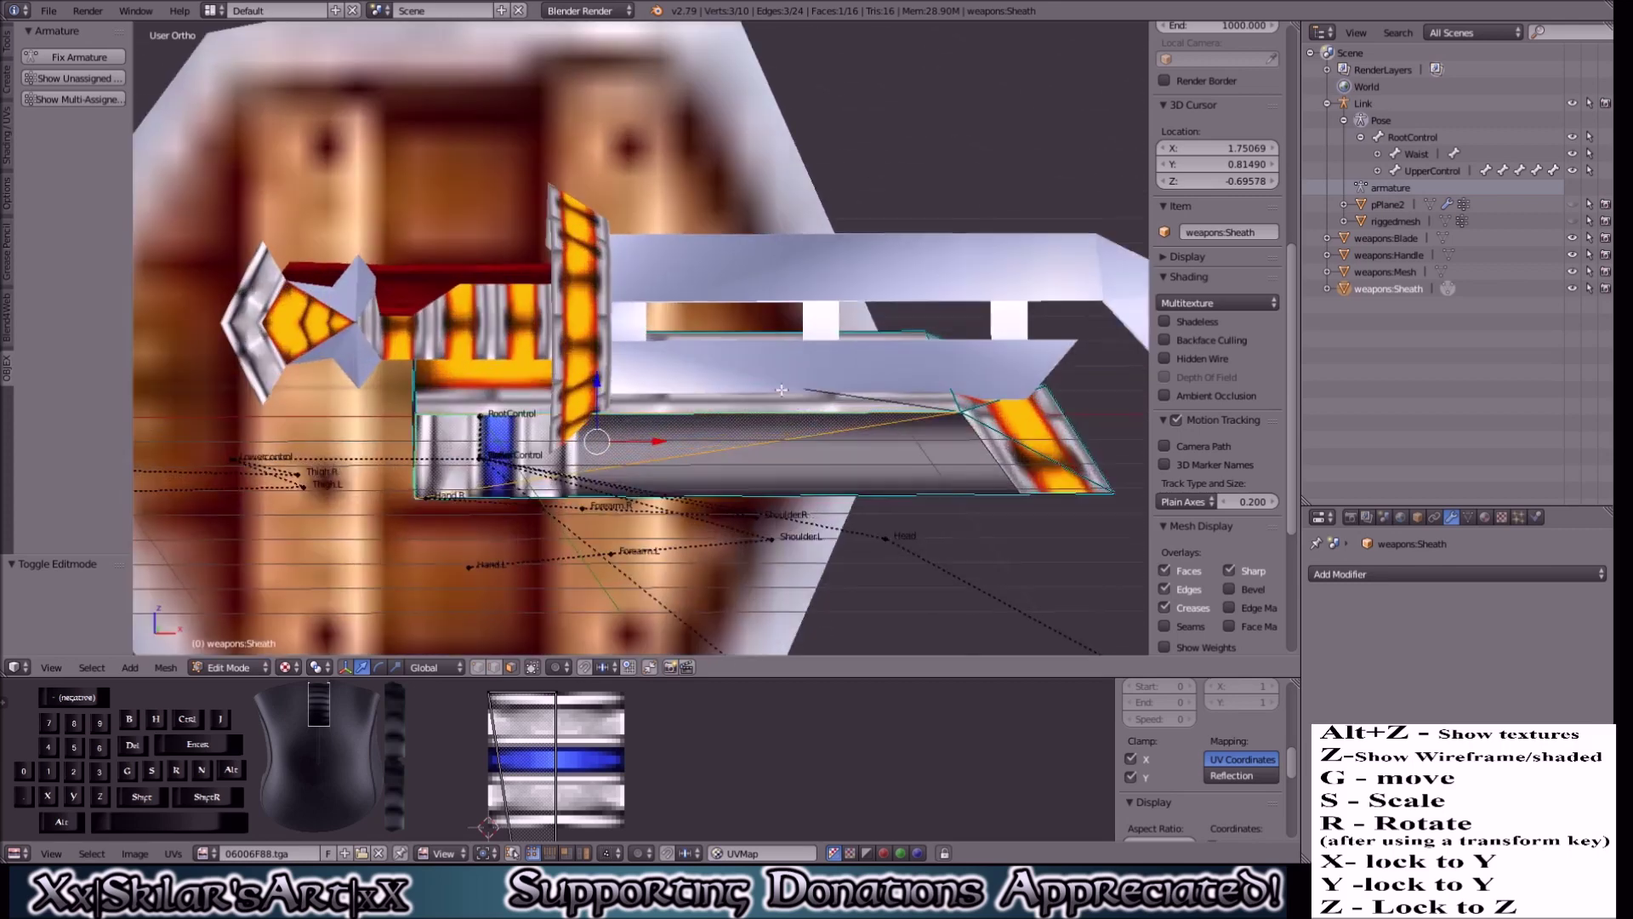
scroll(544, 762, "down", 1)
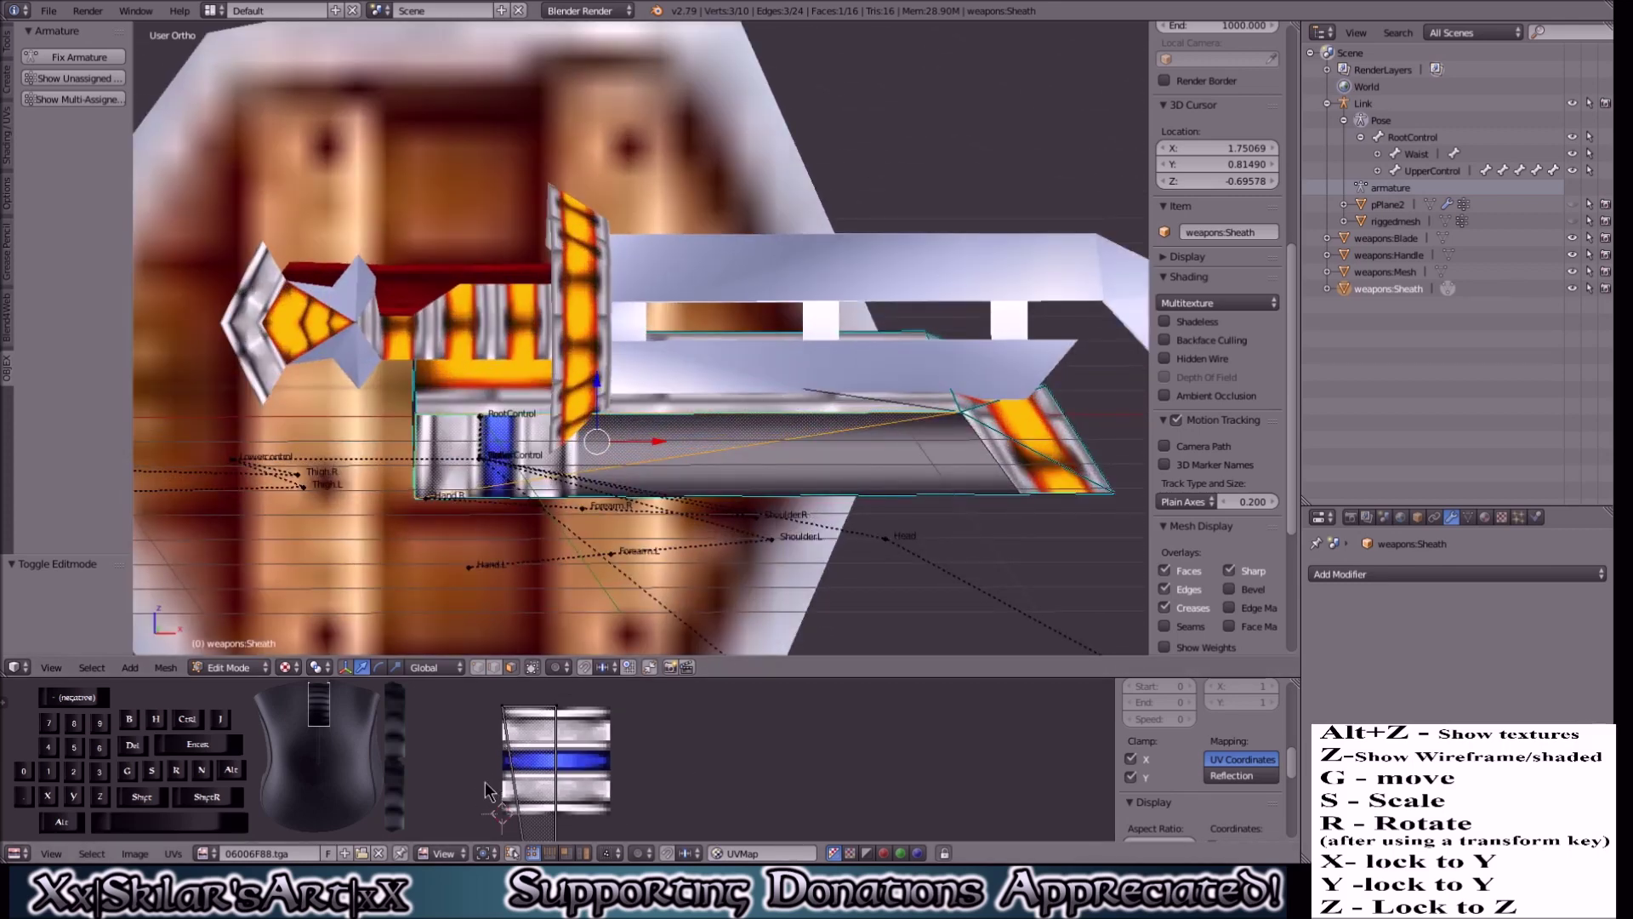
scroll(684, 776, "down", 2)
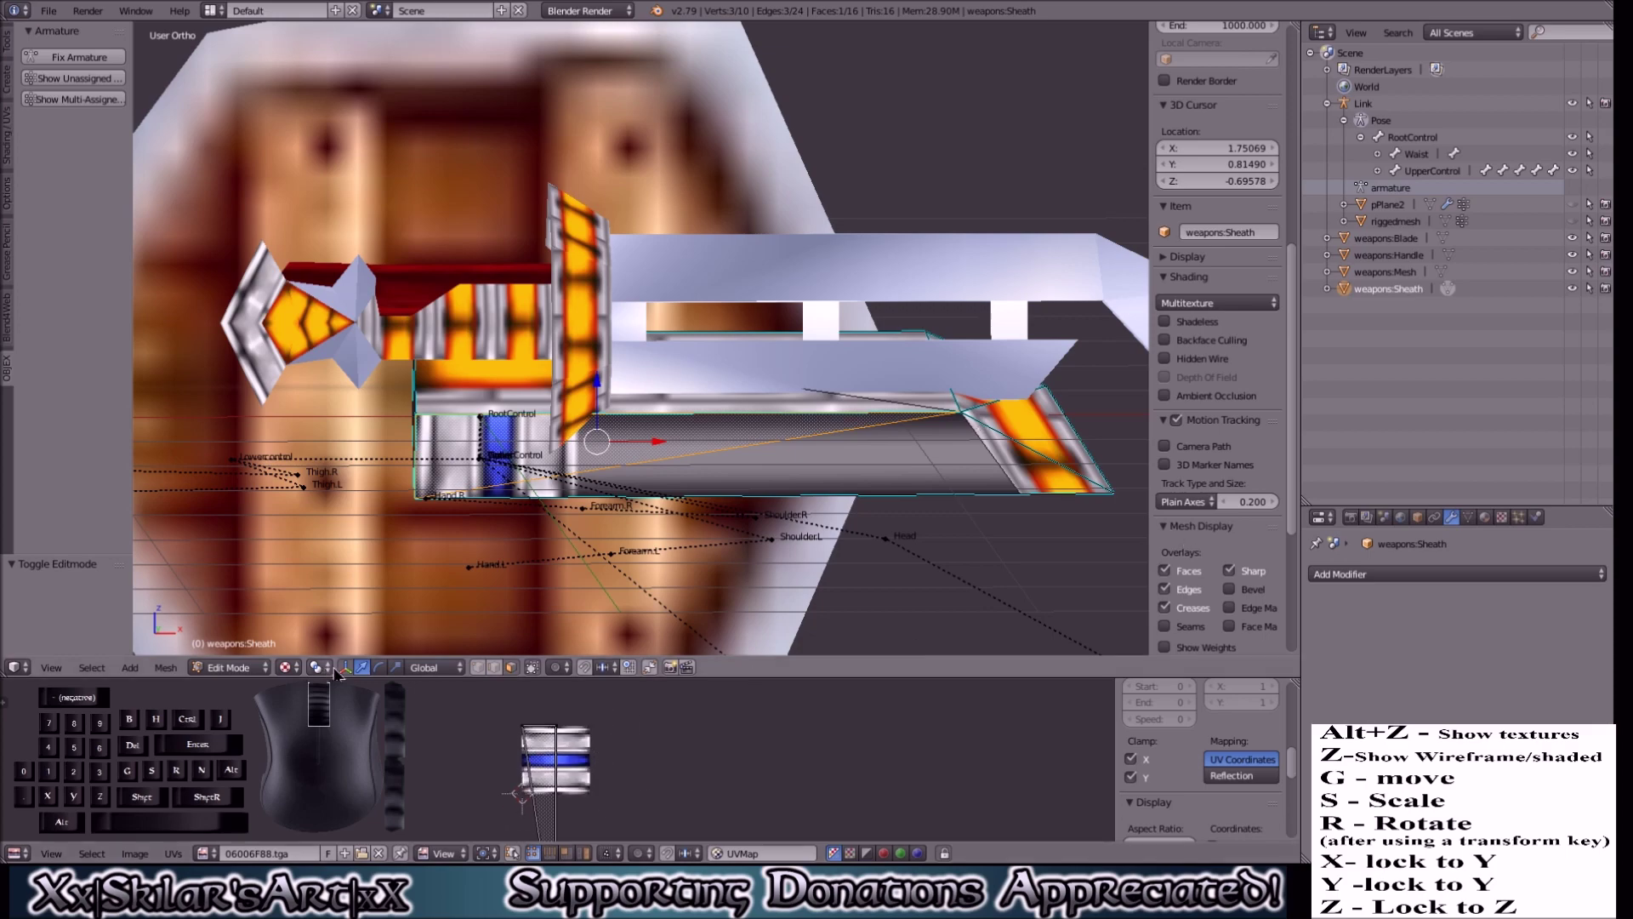
left_click(240, 667)
left_click(248, 631)
Step: Enable X and Y clamping for the shield textures Bottom.png and Top.png on weapons:Mesh in Edit Mode, and return to Object Mode
scroll(409, 409, "down", 5)
middle_click_drag(468, 336, 797, 327)
right_click(759, 315)
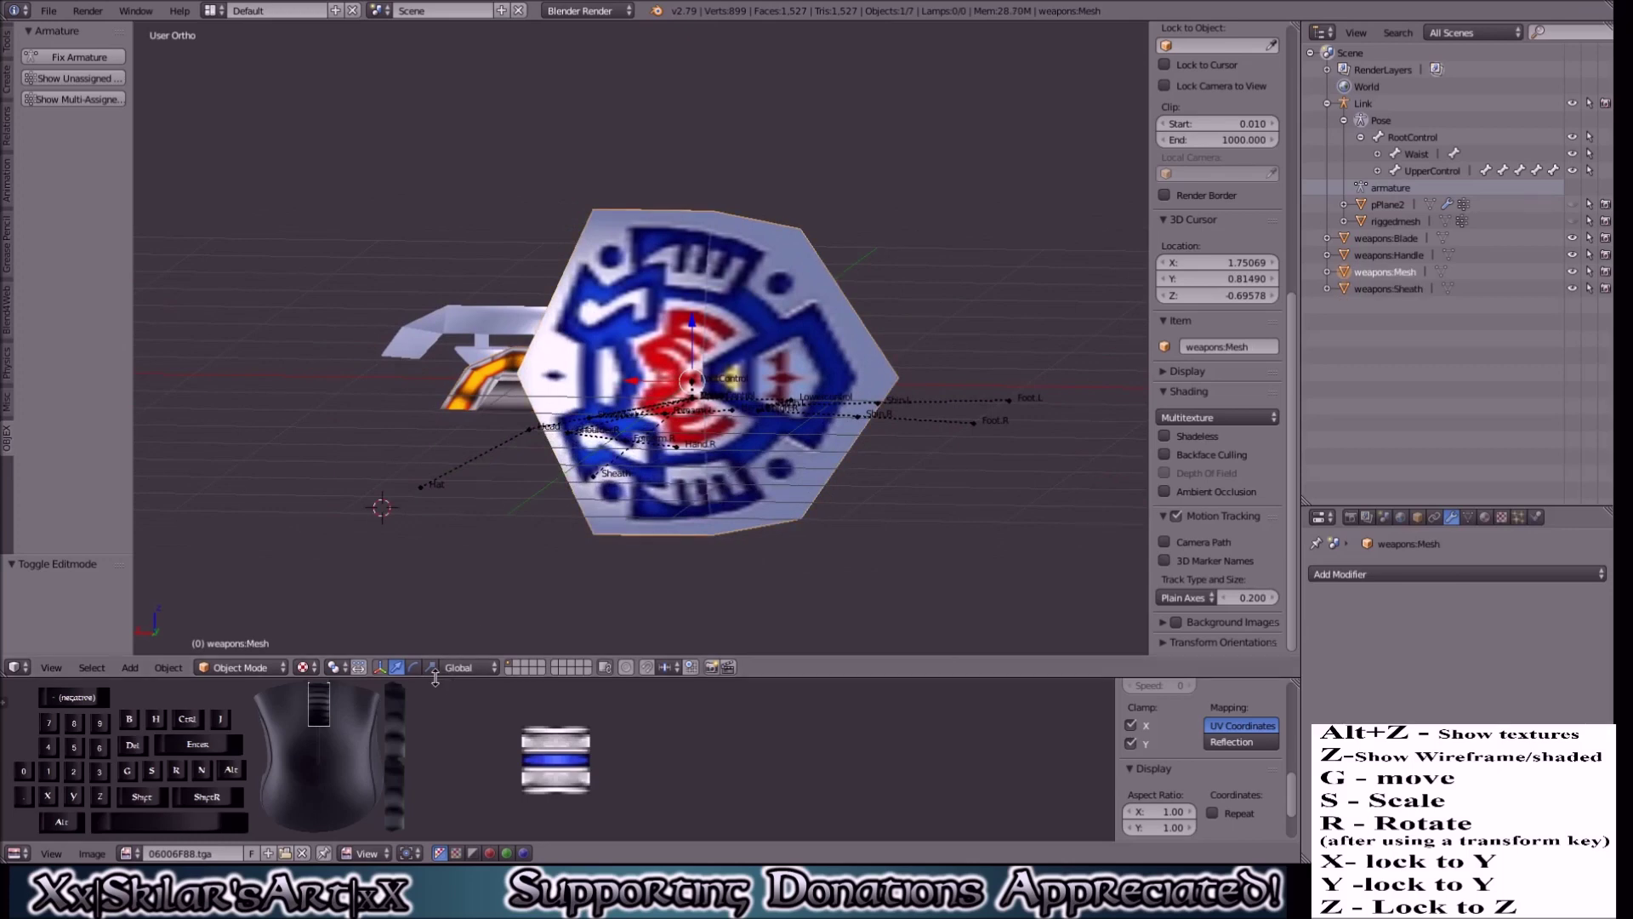
left_click(240, 667)
left_click(228, 631)
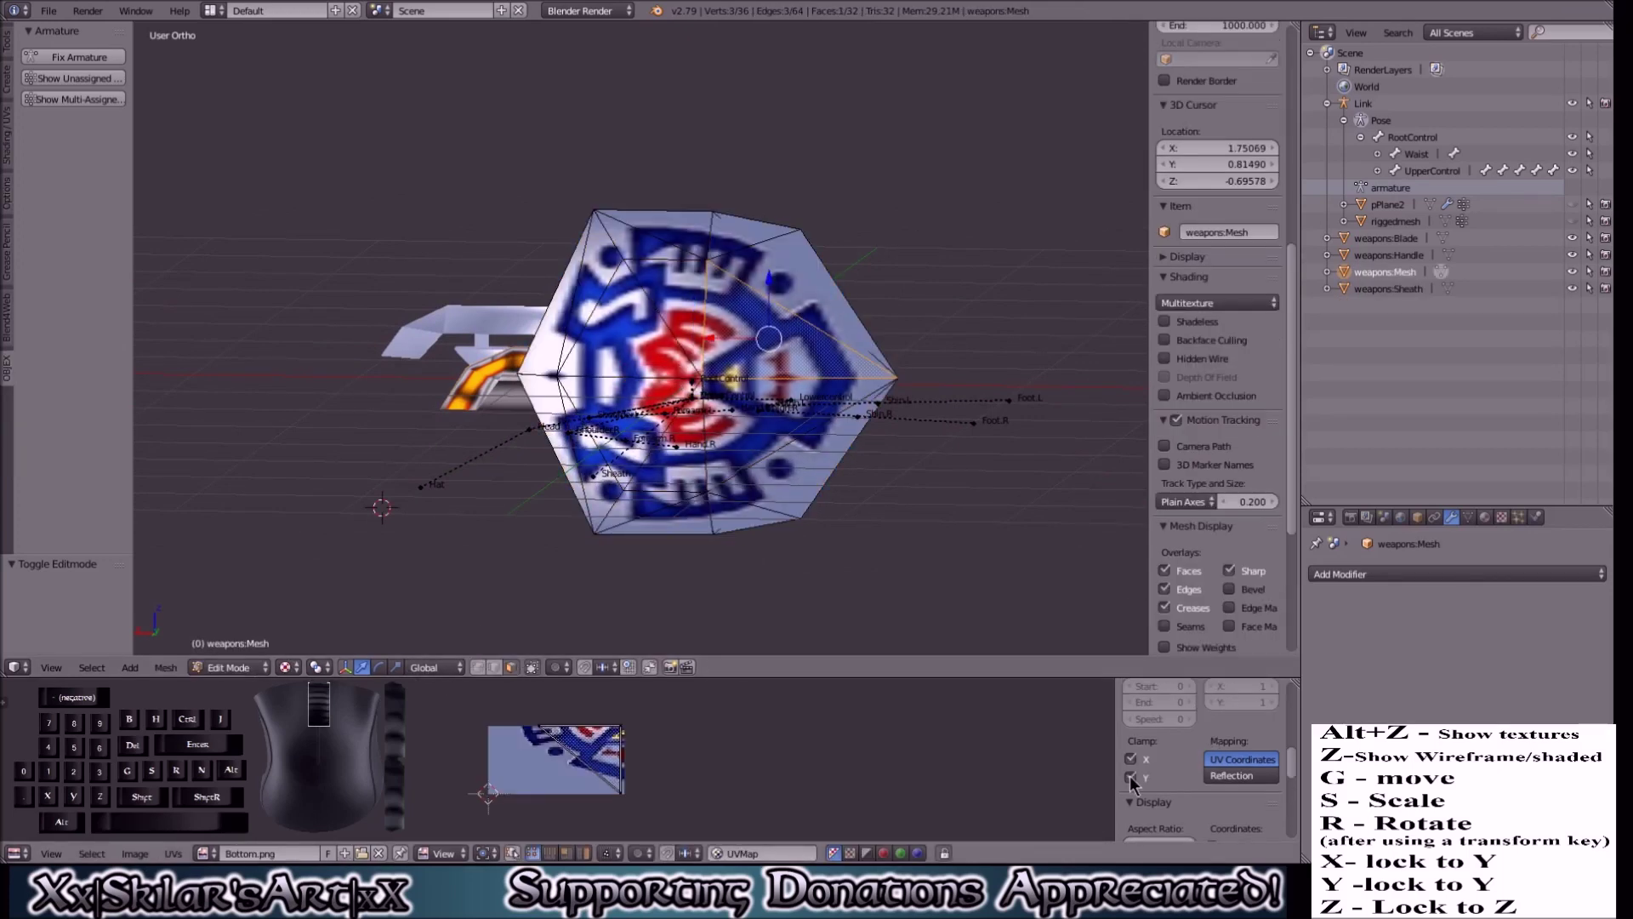
right_click(636, 338)
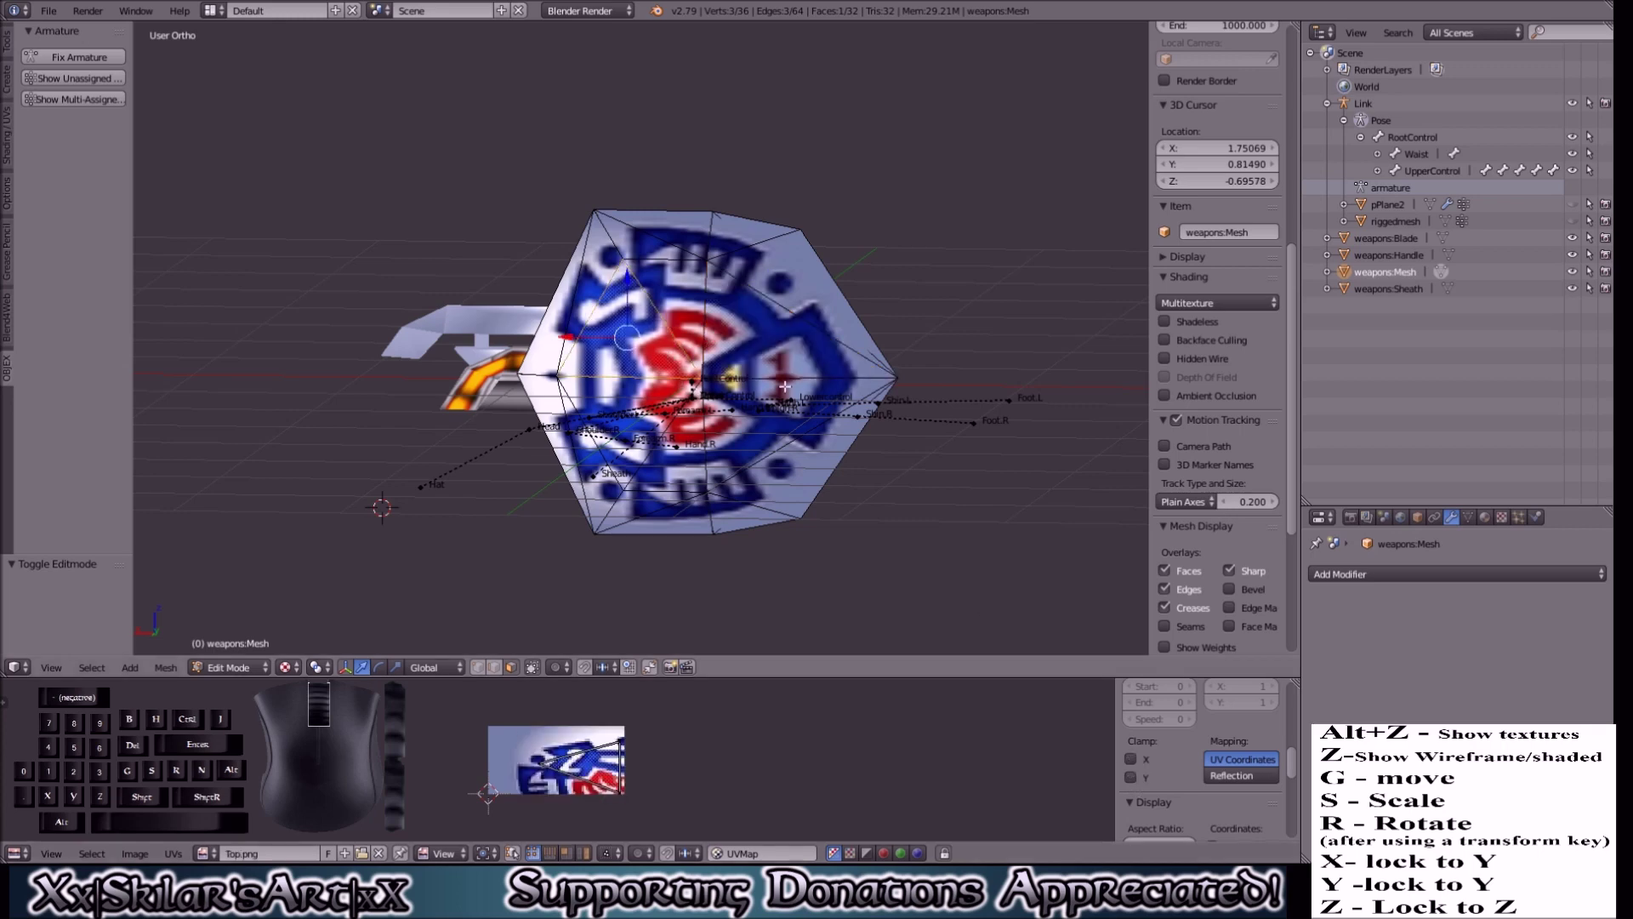
left_click(1131, 777)
scroll(768, 398, "up", 3)
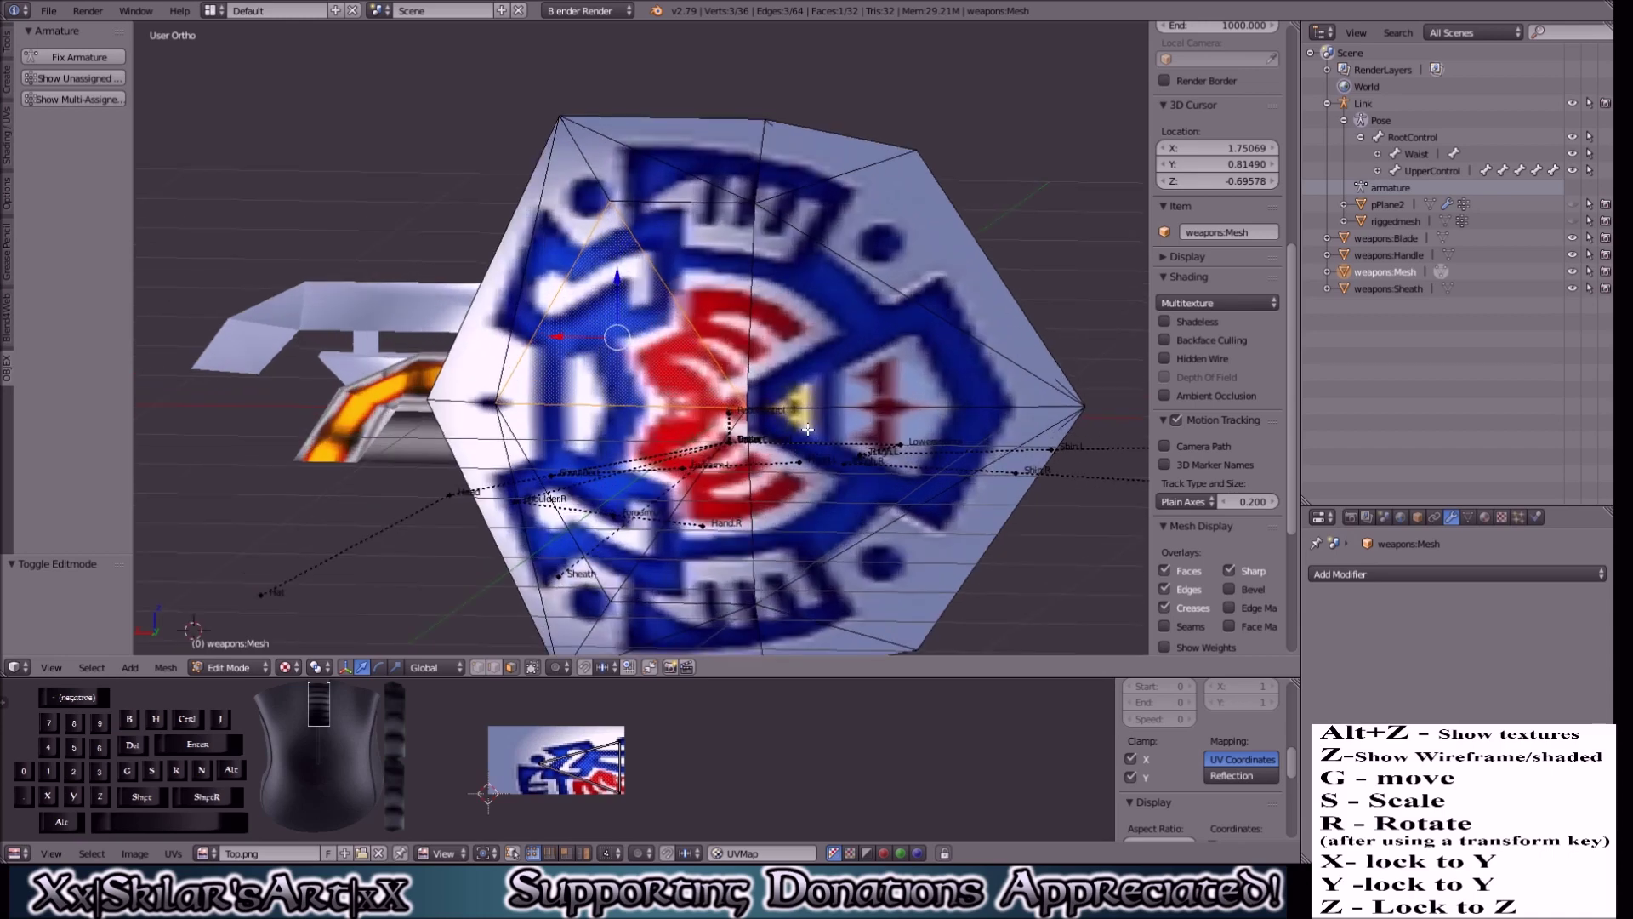
left_click(228, 667)
left_click(228, 638)
scroll(814, 538, "down", 1)
middle_click_drag(814, 537, 507, 446)
middle_click_drag(590, 389, 596, 366)
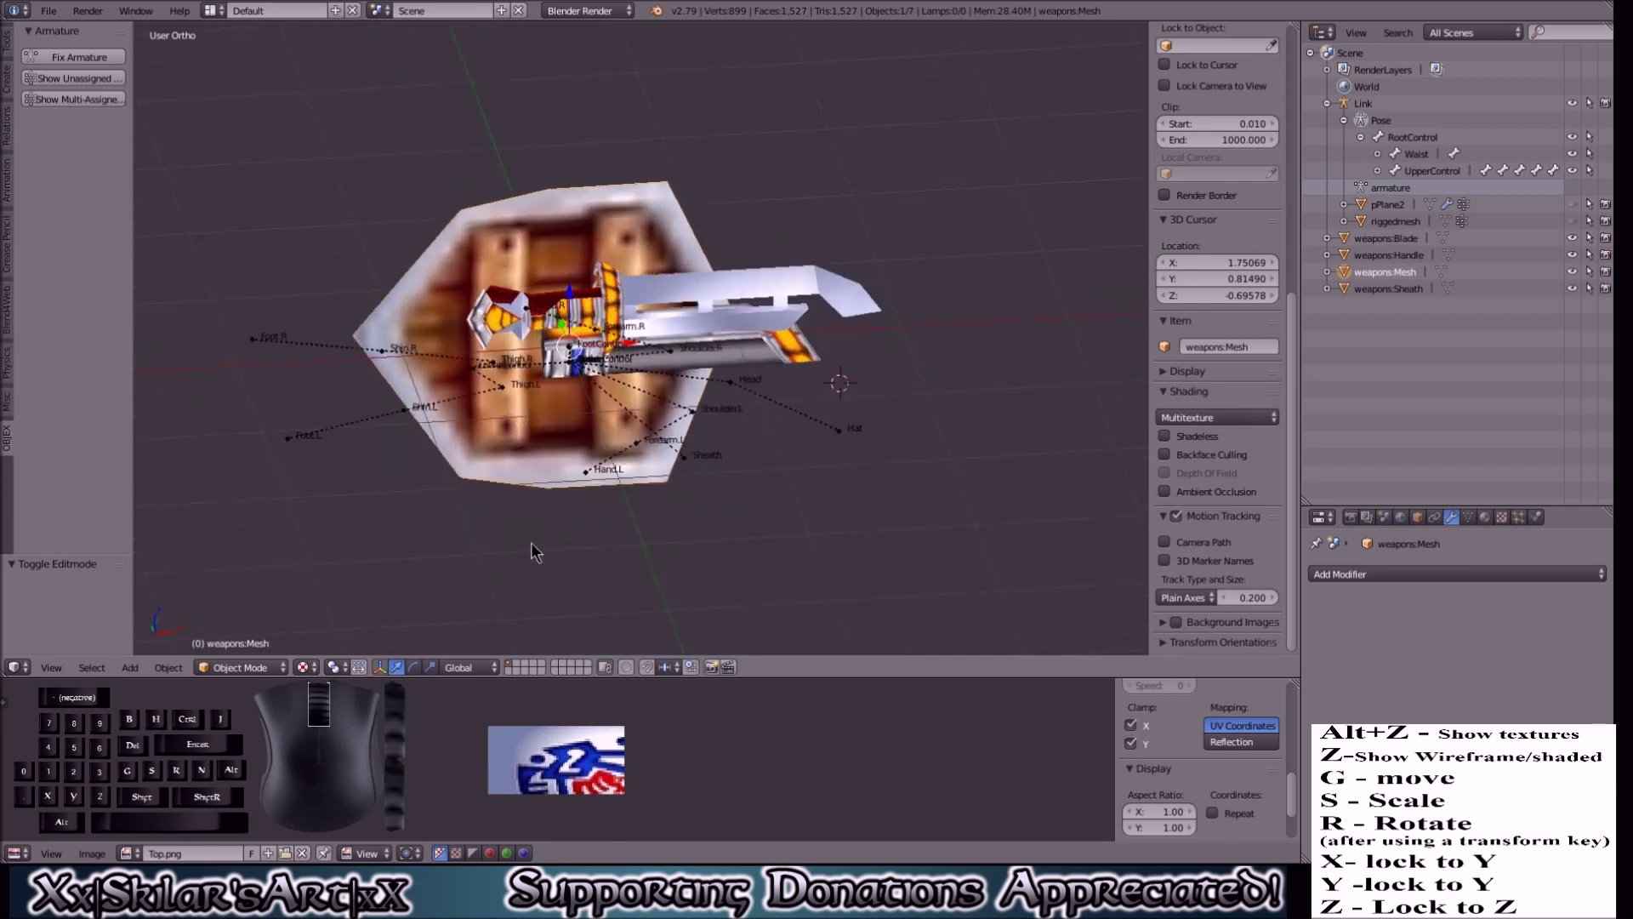
left_click(245, 668)
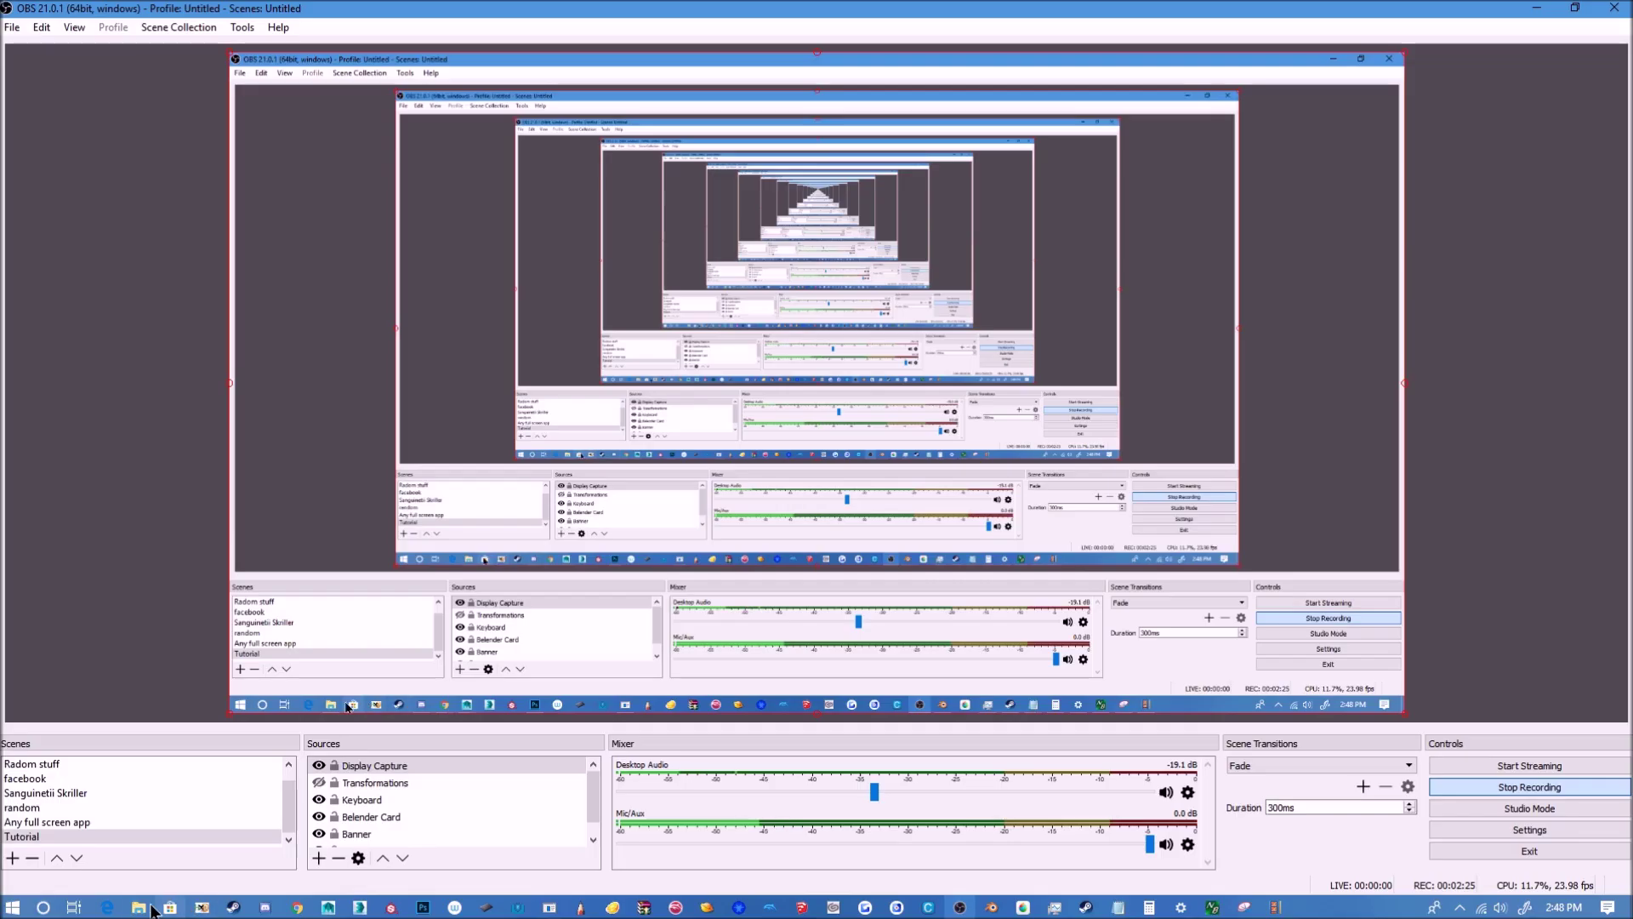
Step: Switch to File Explorer, open the Object_link_child folder inside ZZConvert's Tutorial folder and select manifest-child.txt
left_click(138, 906)
left_click(571, 581)
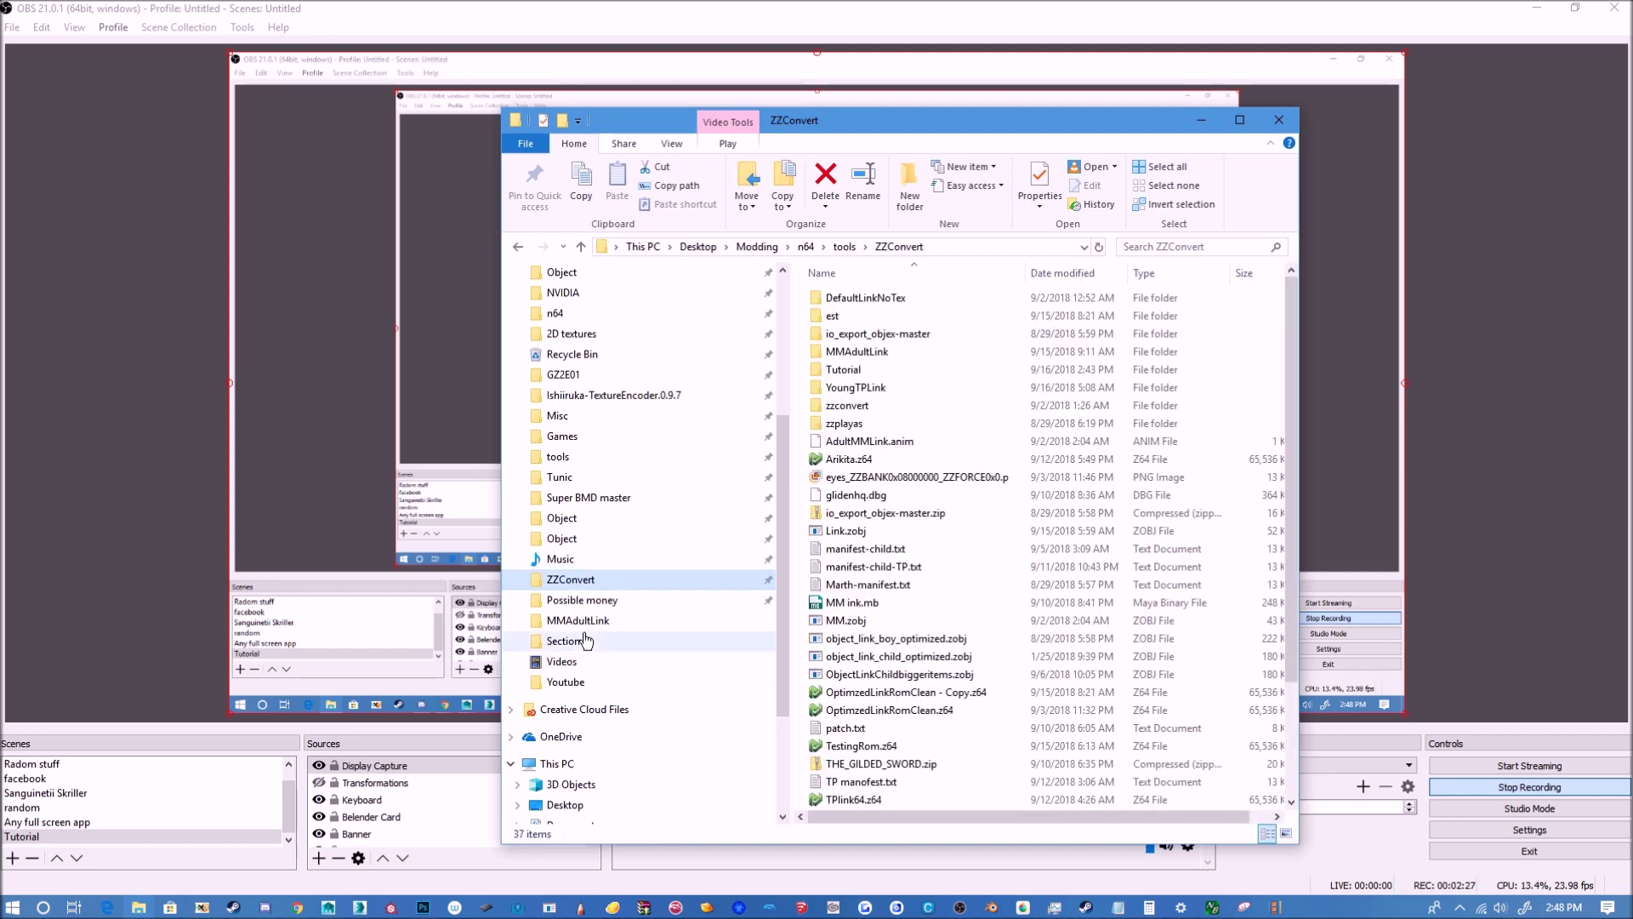
left_click(868, 369)
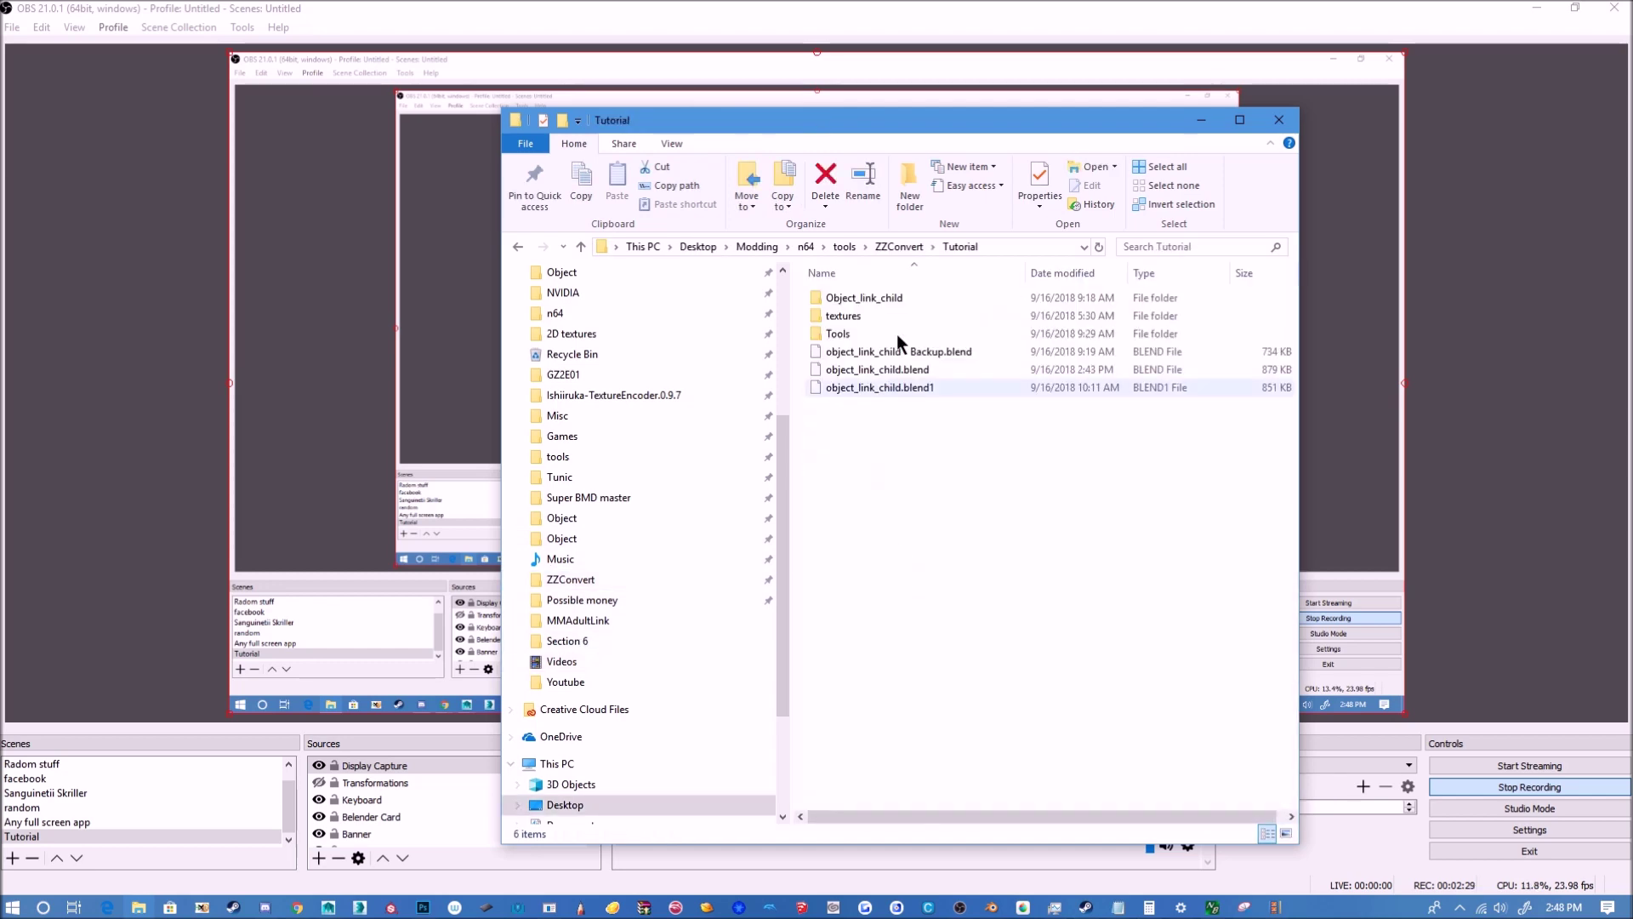
left_click_drag(886, 129, 1214, 93)
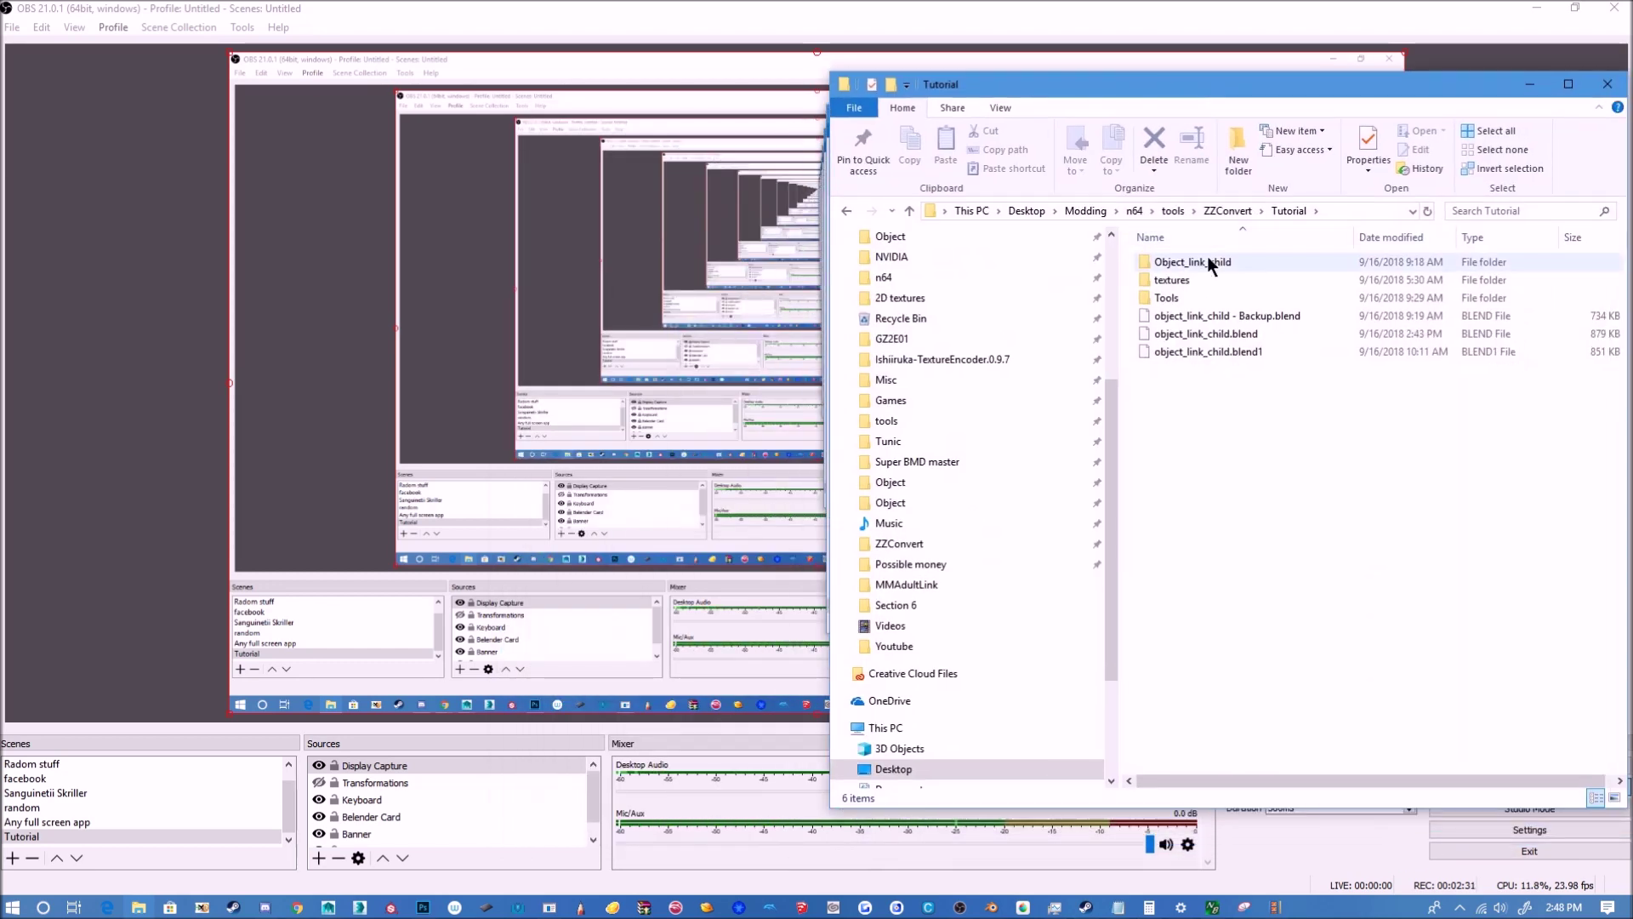
double_click(1210, 264)
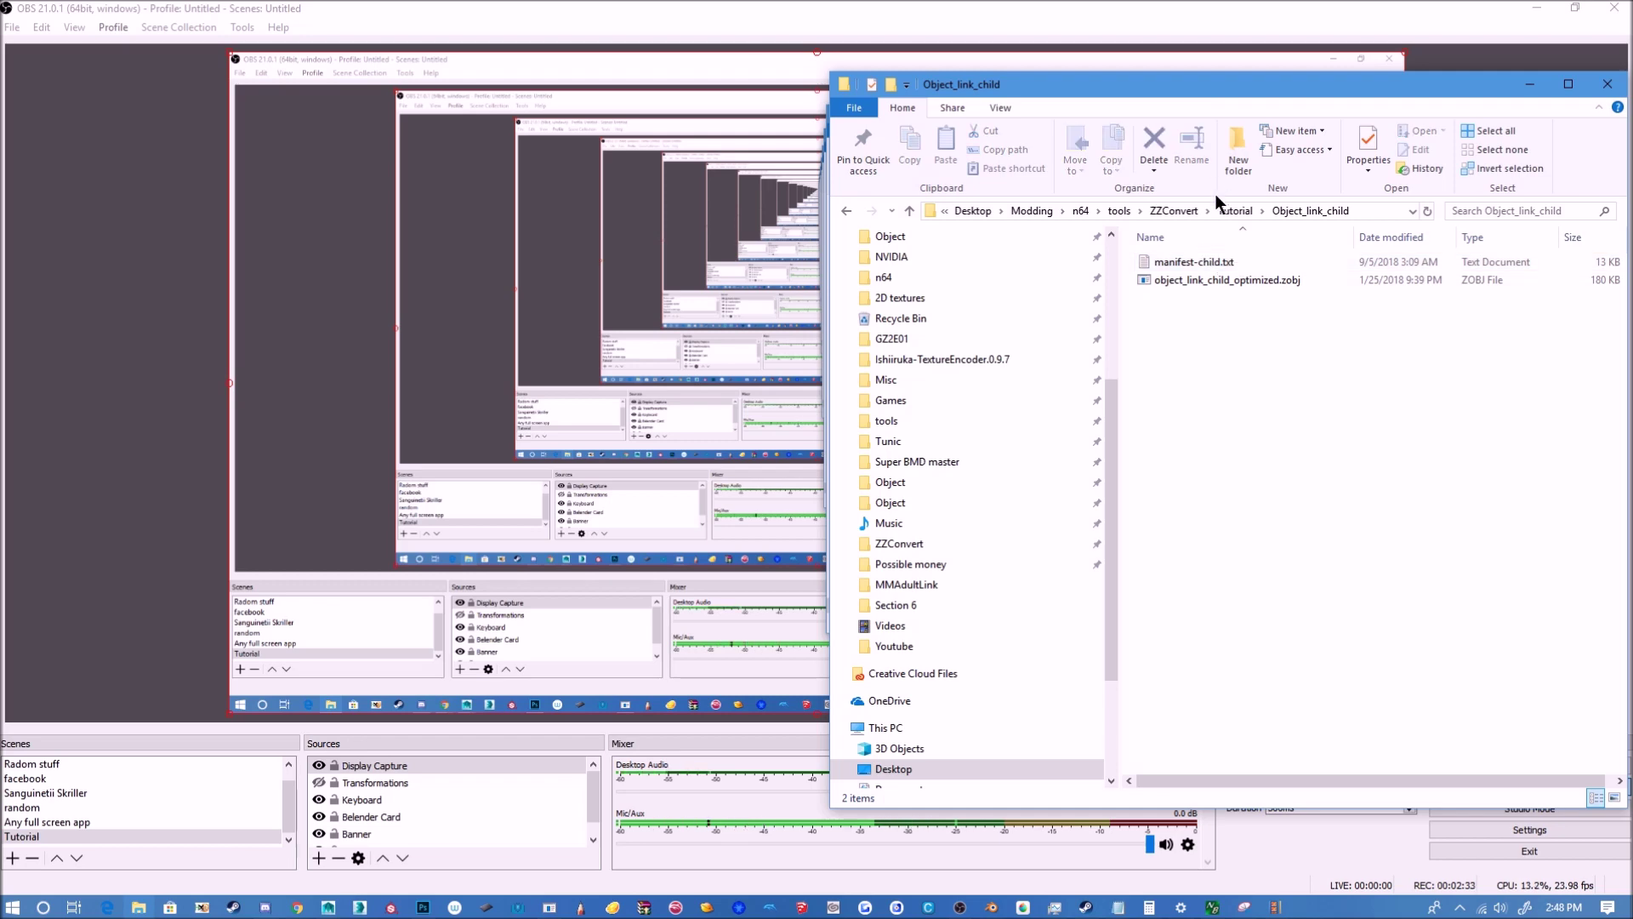
left_click(1182, 262)
left_click_drag(1211, 95, 1108, 98)
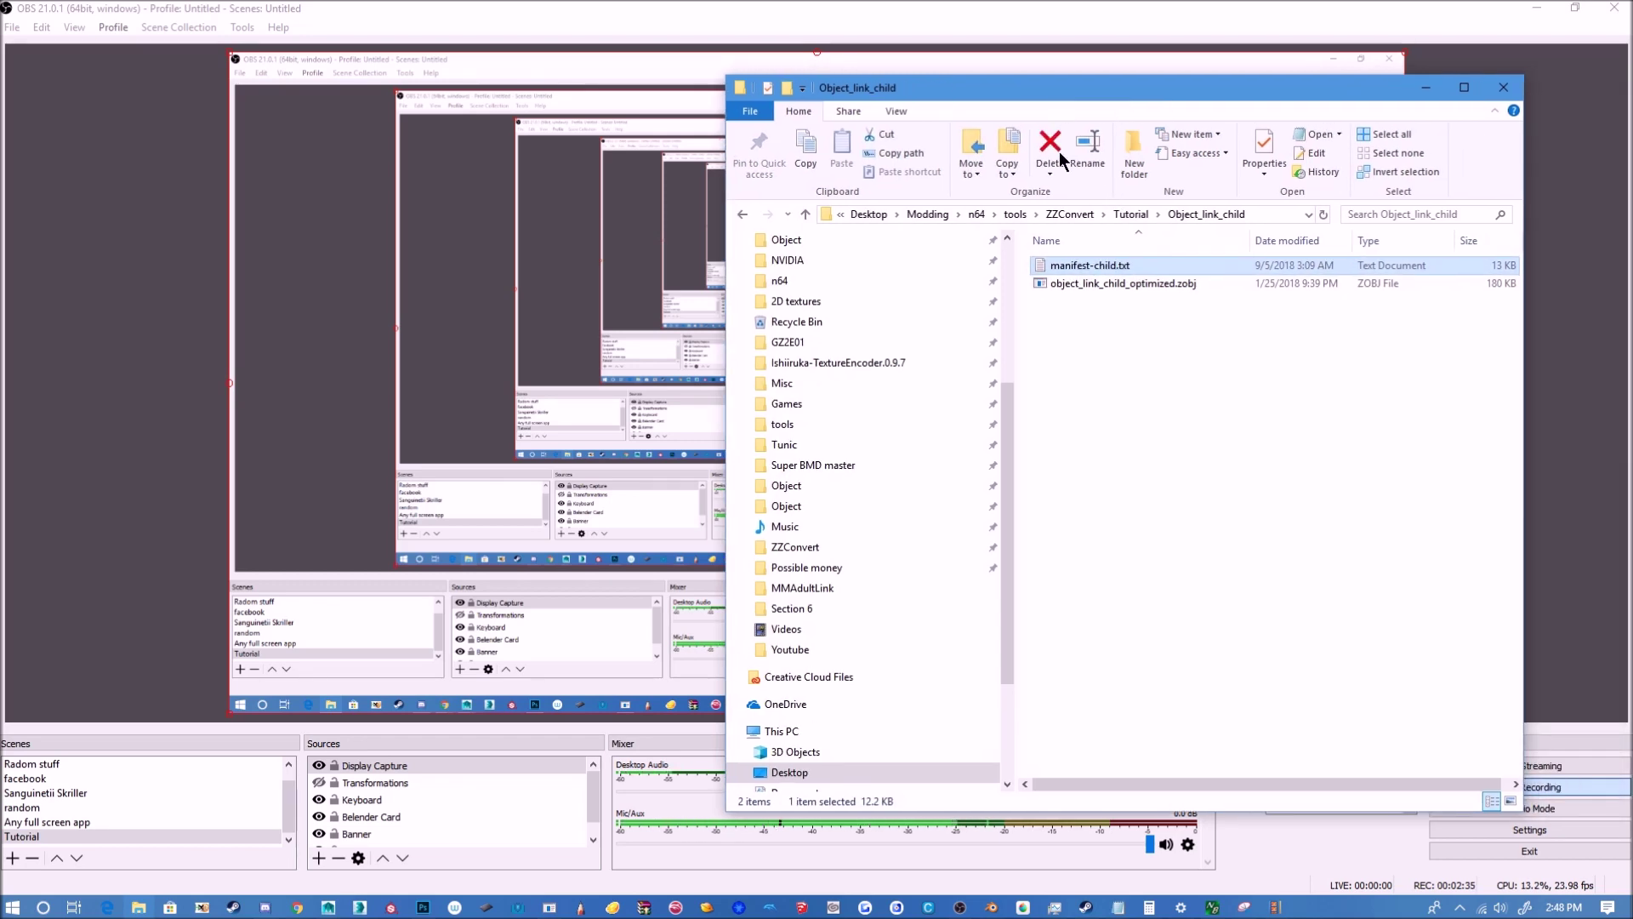
Step: Open manifest-child.txt, search it for "sword" and select the name Sheath in the DL_SWORD_SHEATH entry
double_click(1109, 267)
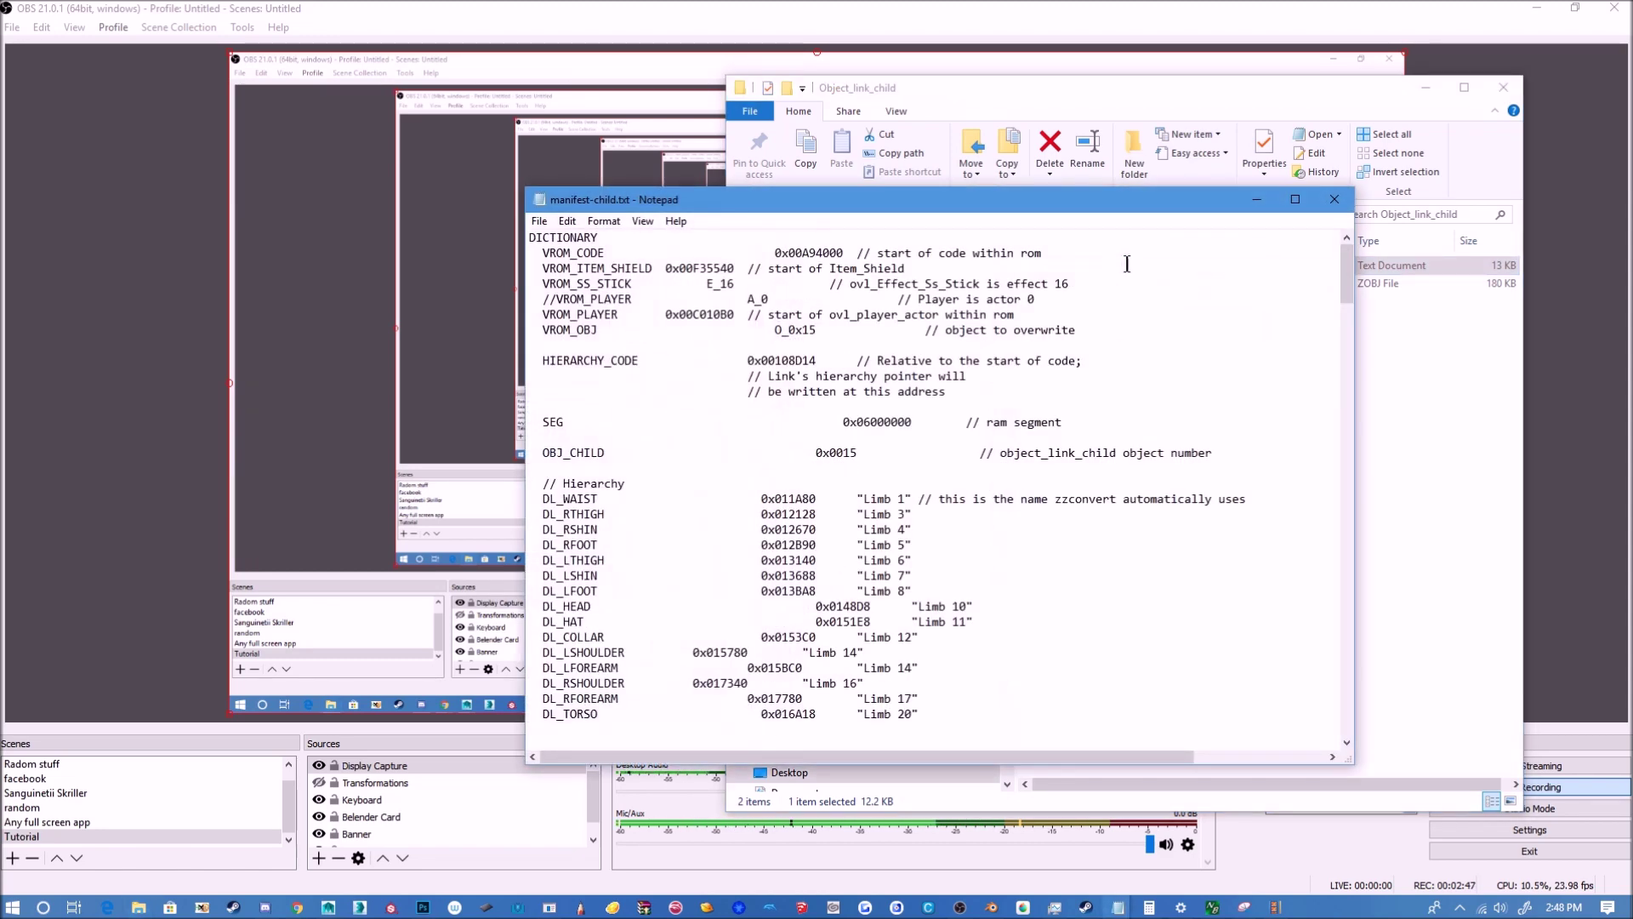
key("ctrl+f")
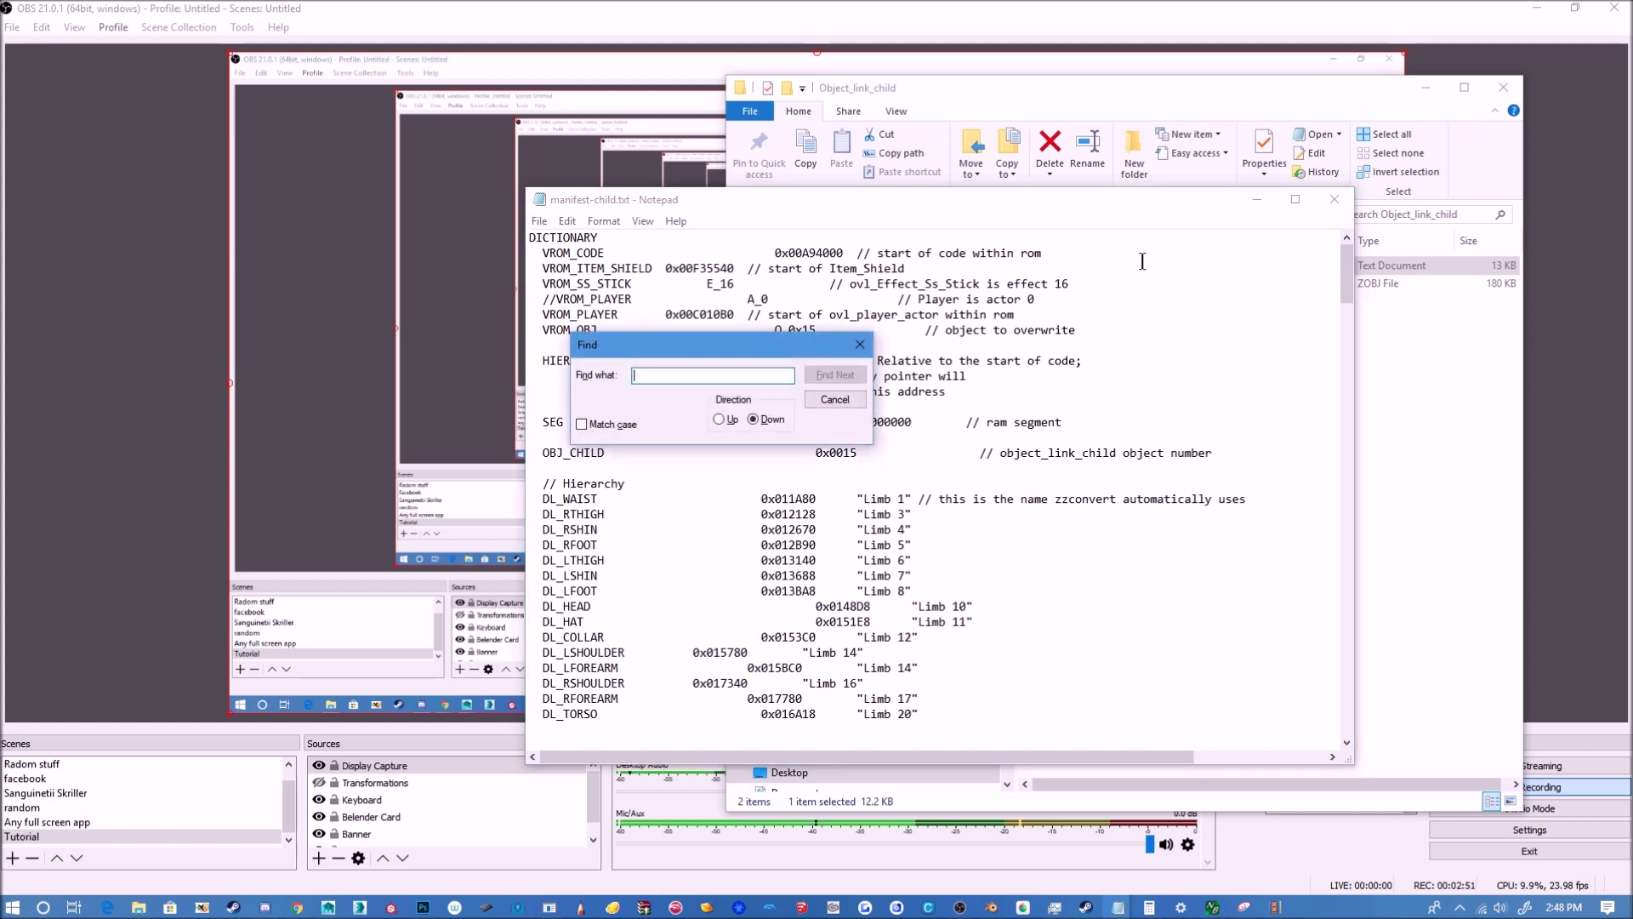
type("sword")
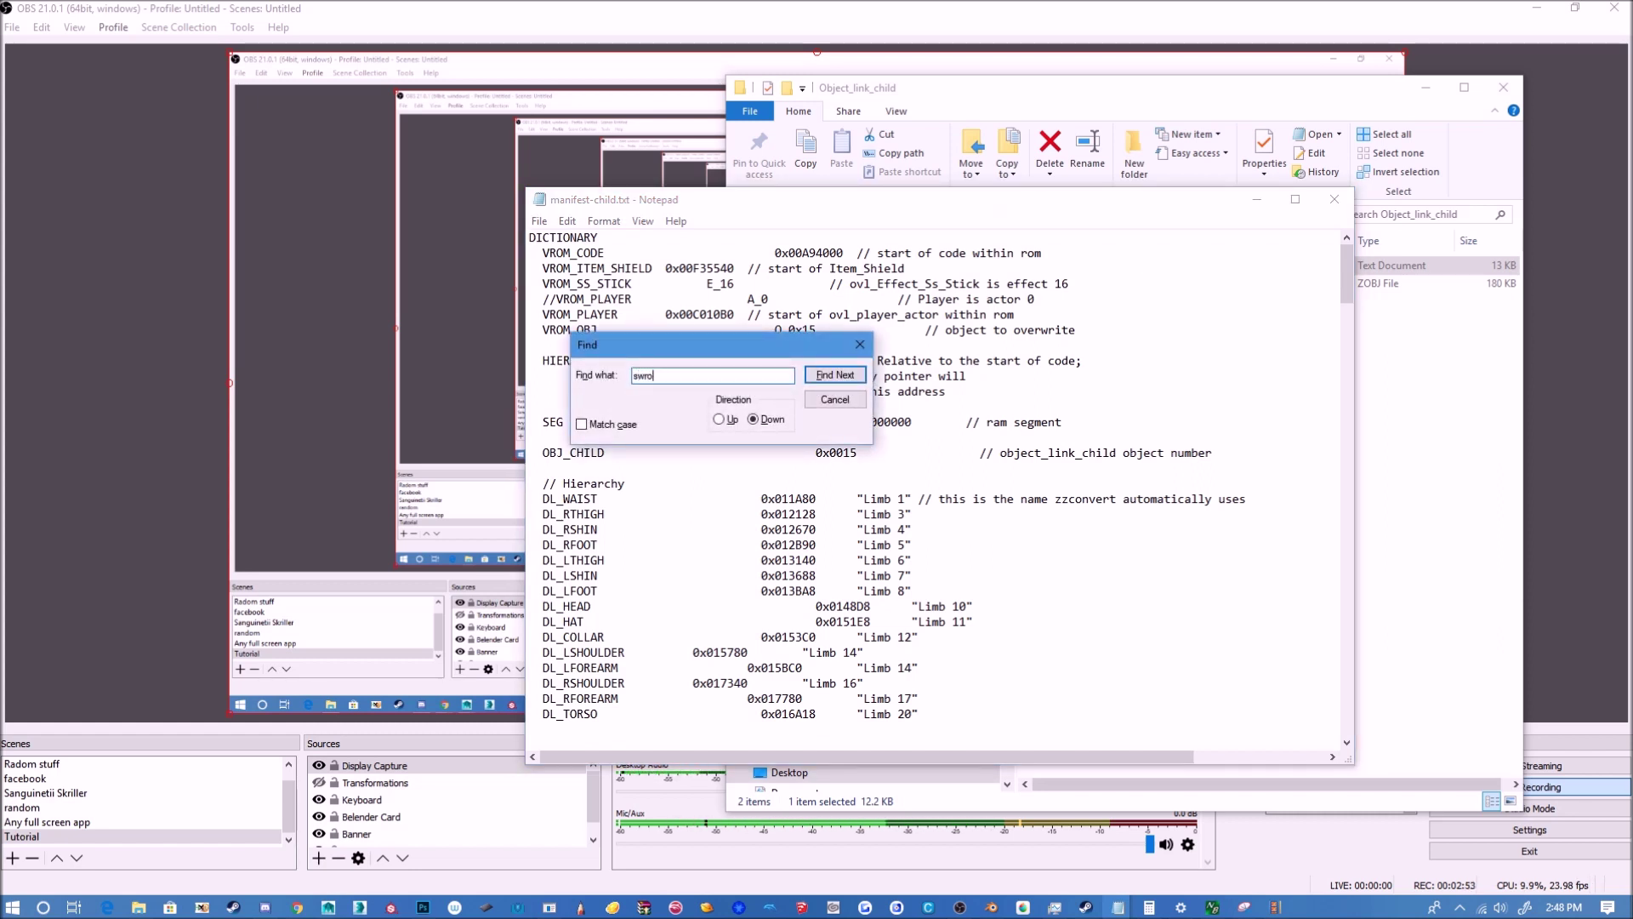
key("Return")
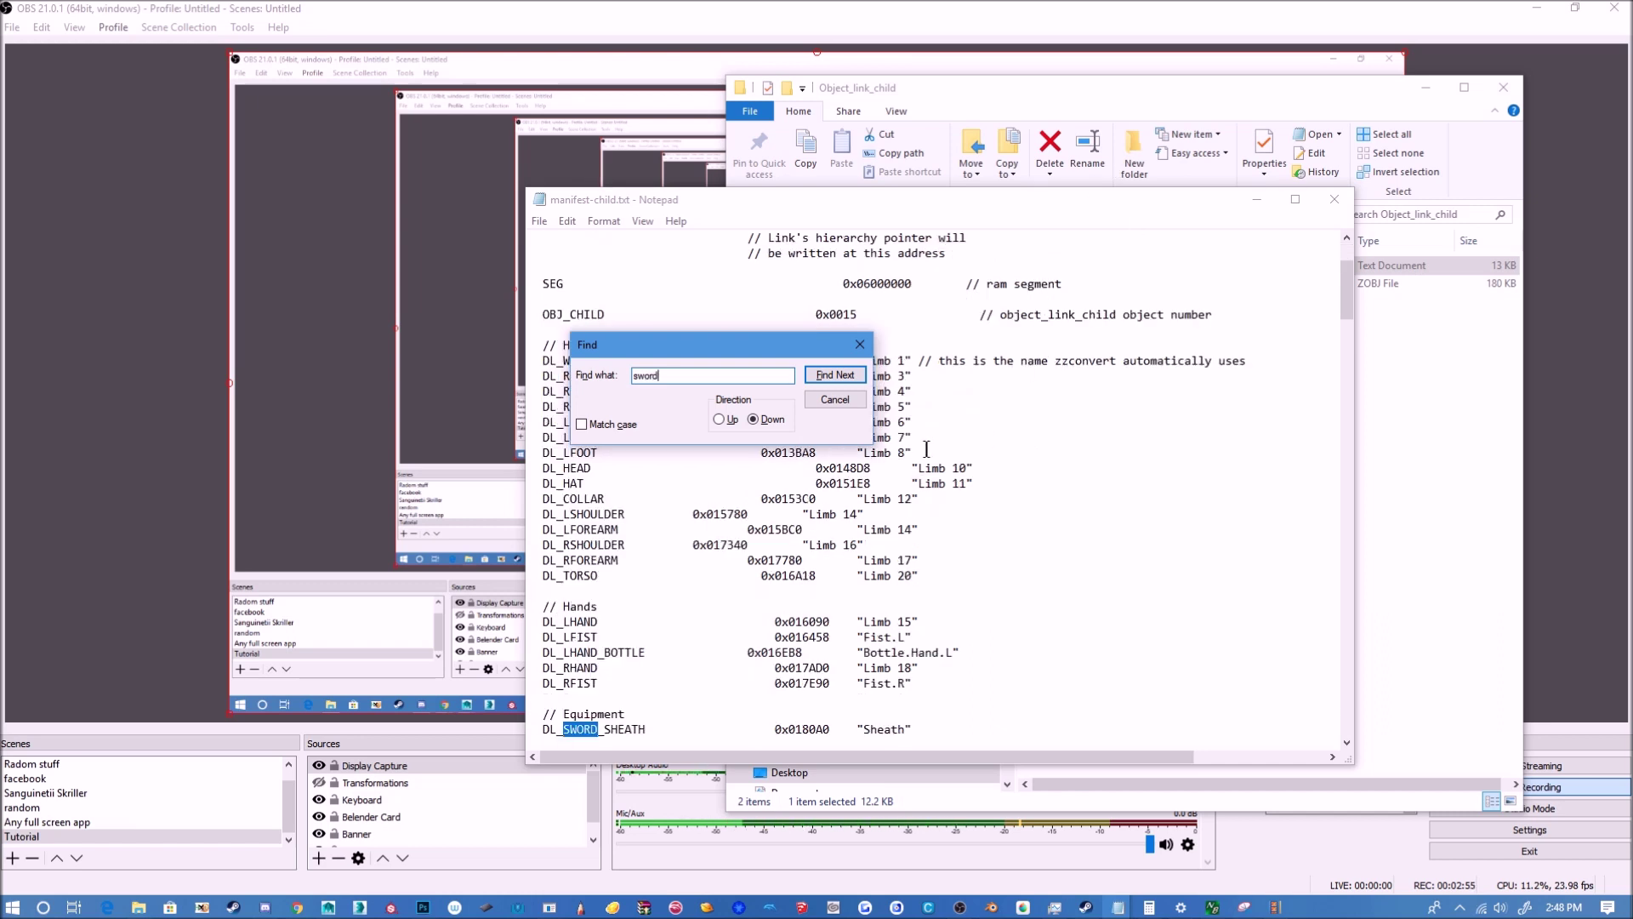
left_click_drag(862, 729, 902, 737)
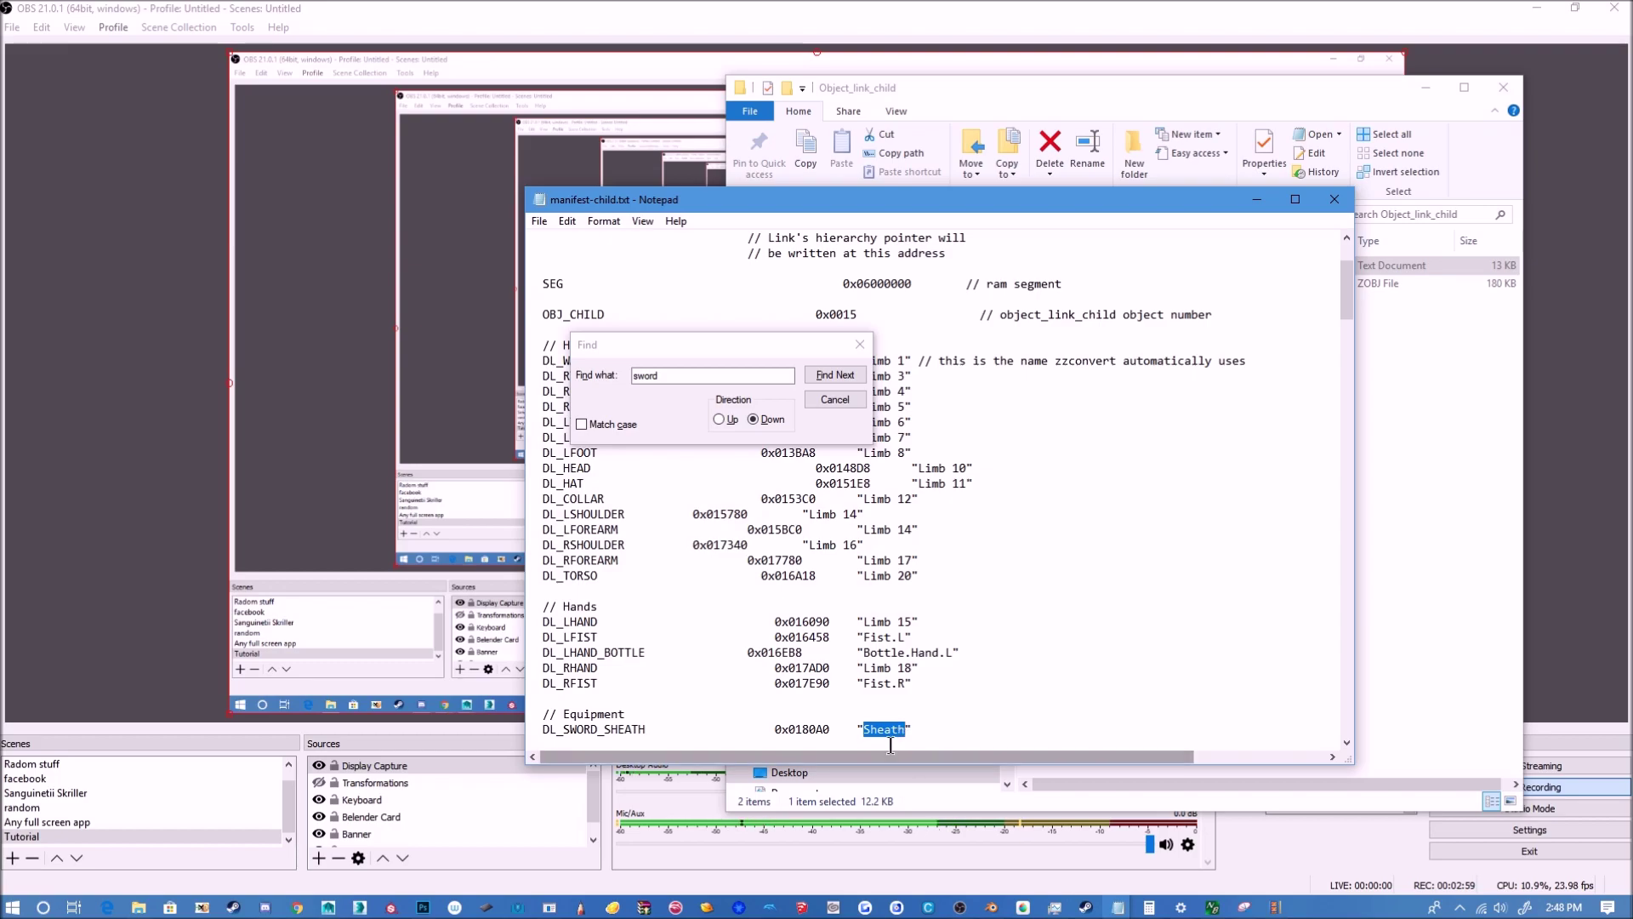
Step: Switch to Blender, select the sheath object and rename weapons:Sheath to Sheath
left_click(992, 907)
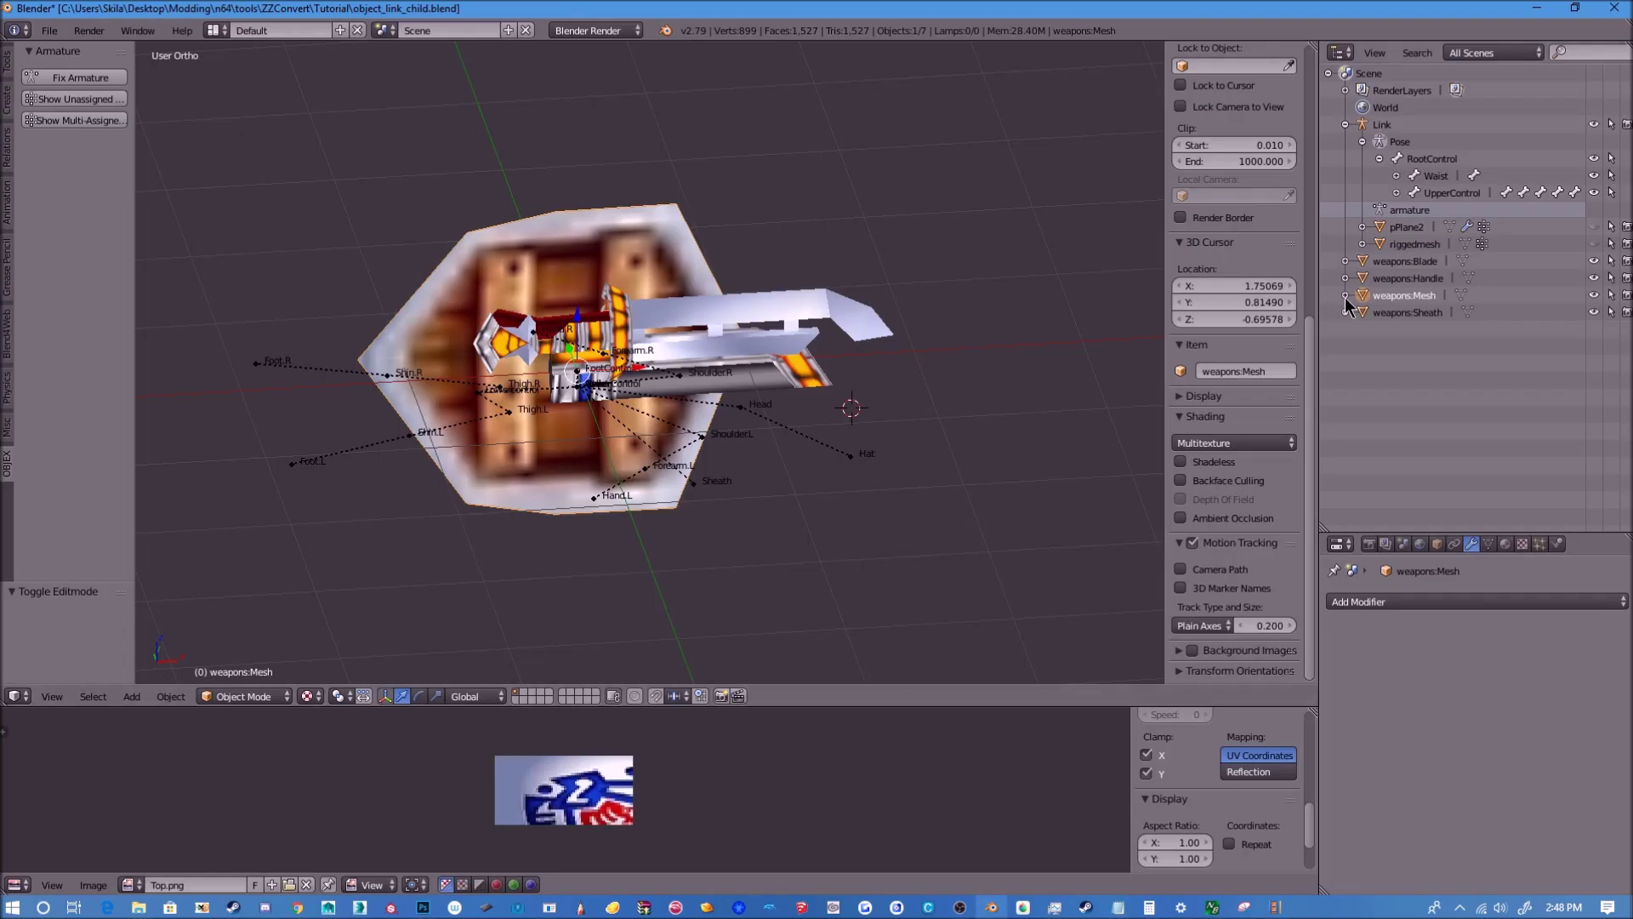
right_click(783, 380)
double_click(1410, 313)
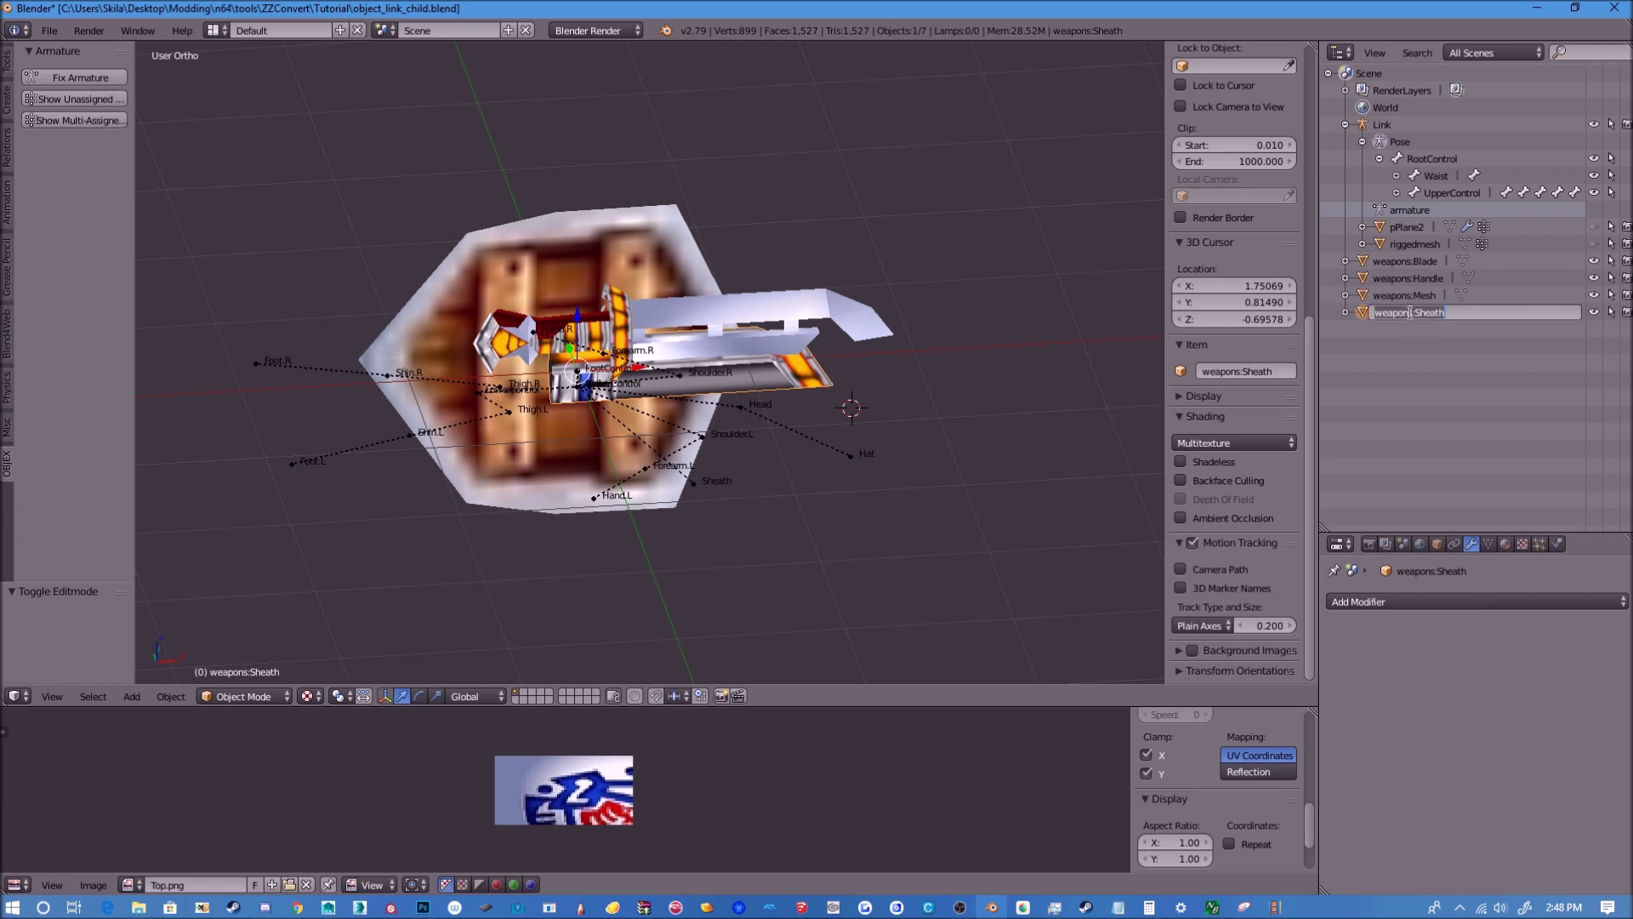
type("Sheath")
key("Return")
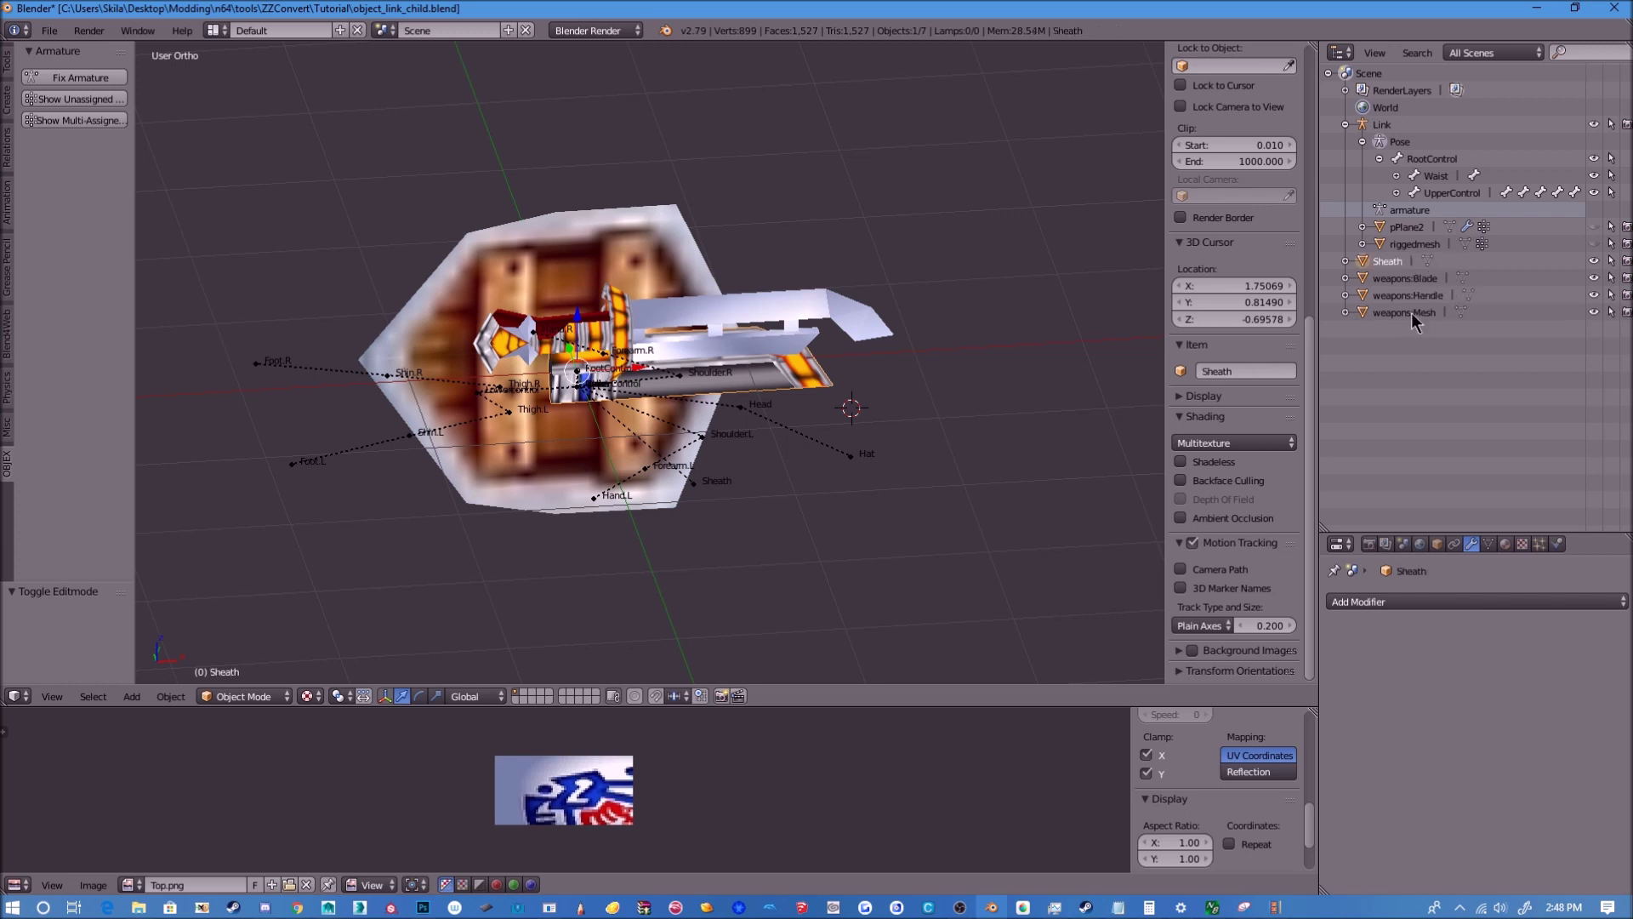
Step: Find the next "sword" entry in manifest-child.txt, copy the name Hilt.1 and rename weapons:Handle in Blender to Hilt.1
left_click(1421, 279)
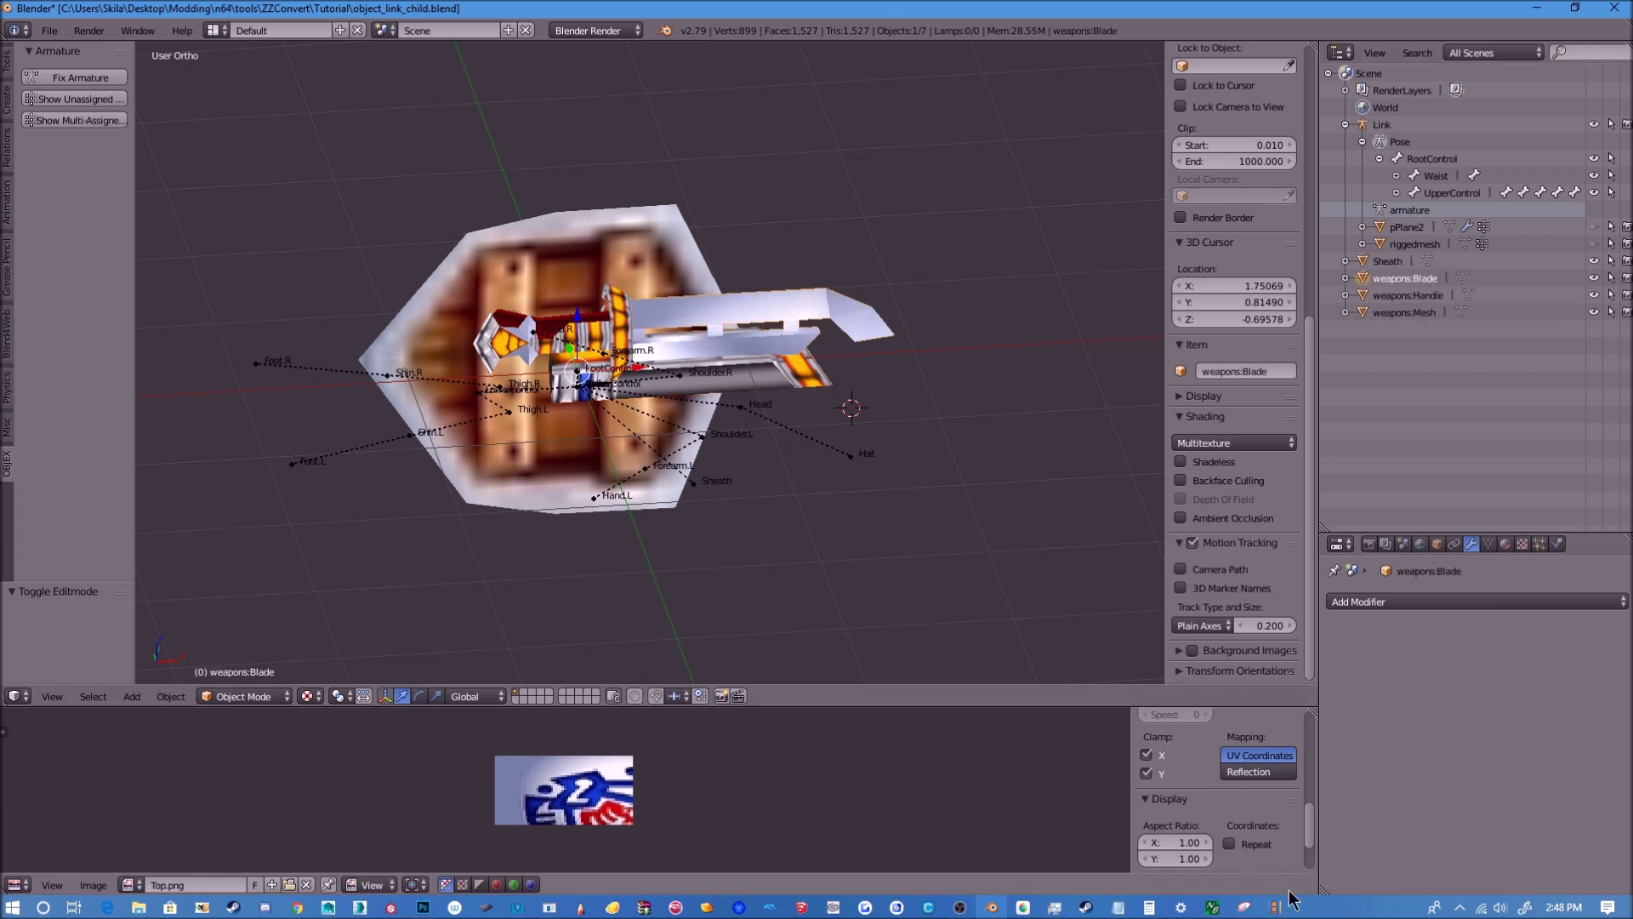
mouse_move(1114, 909)
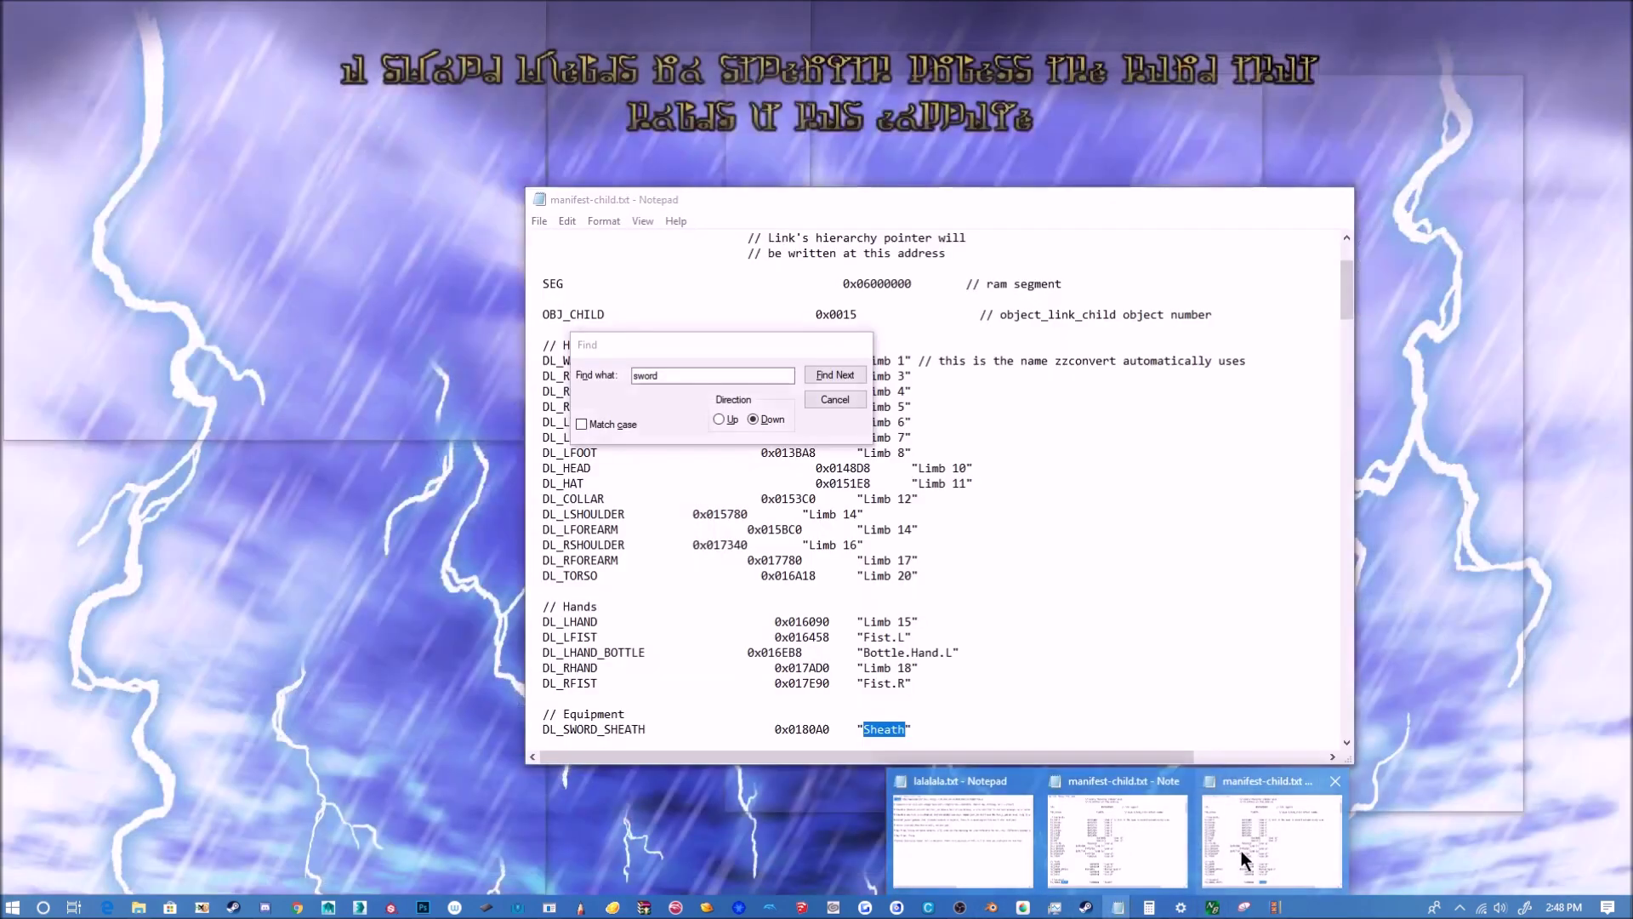
left_click(1244, 850)
left_click(835, 374)
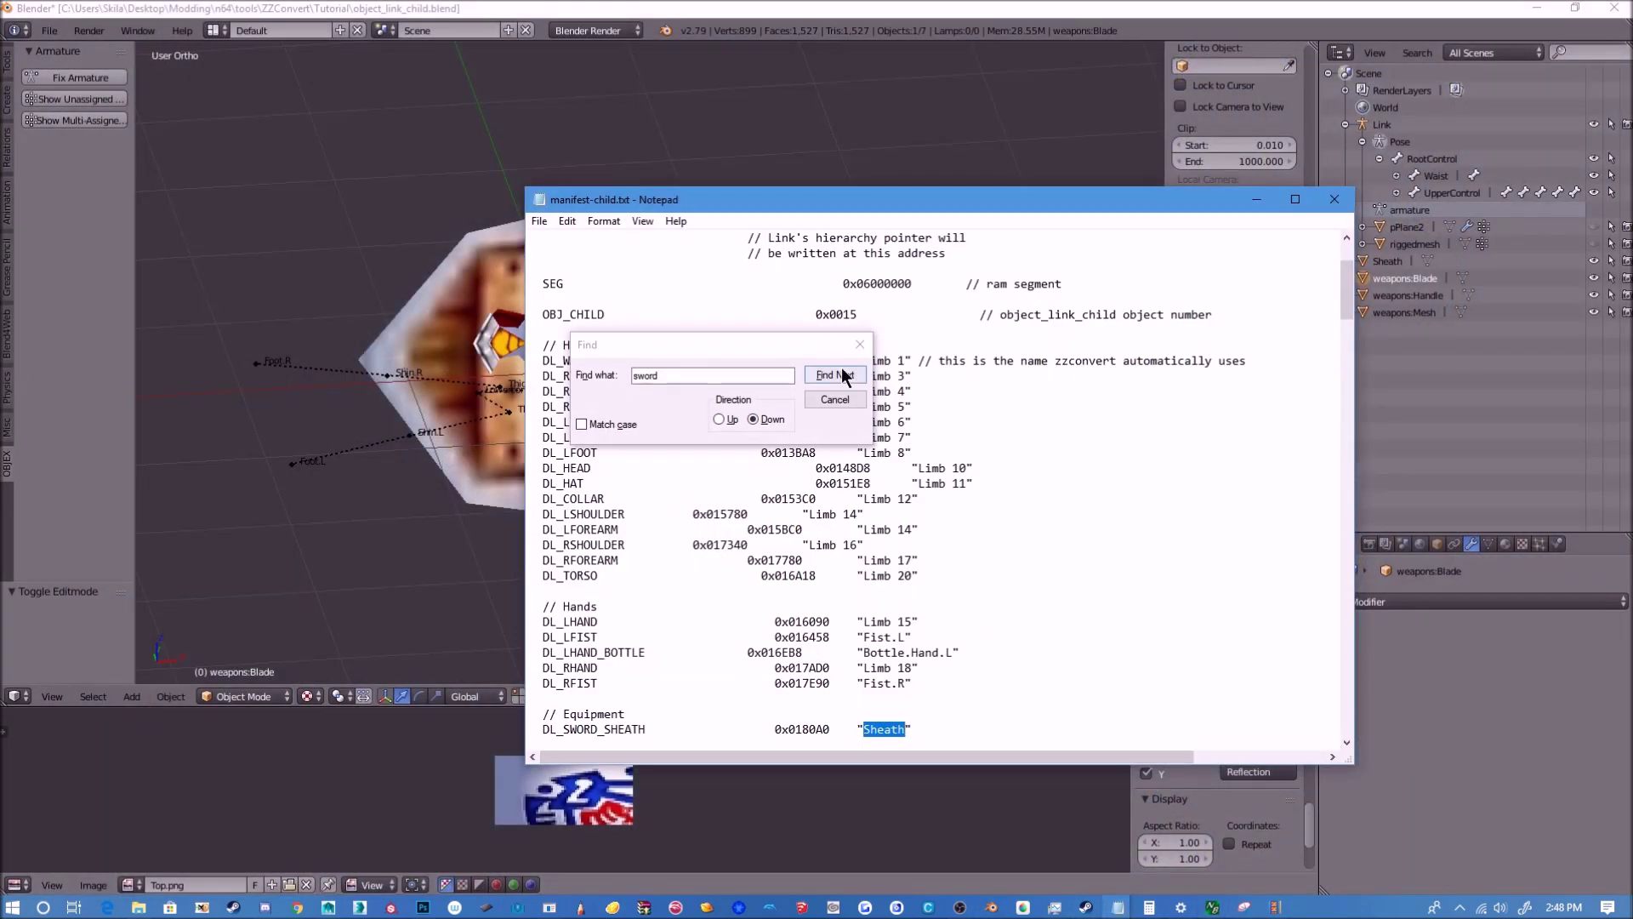
left_click_drag(865, 733, 903, 735)
key("ctrl+c")
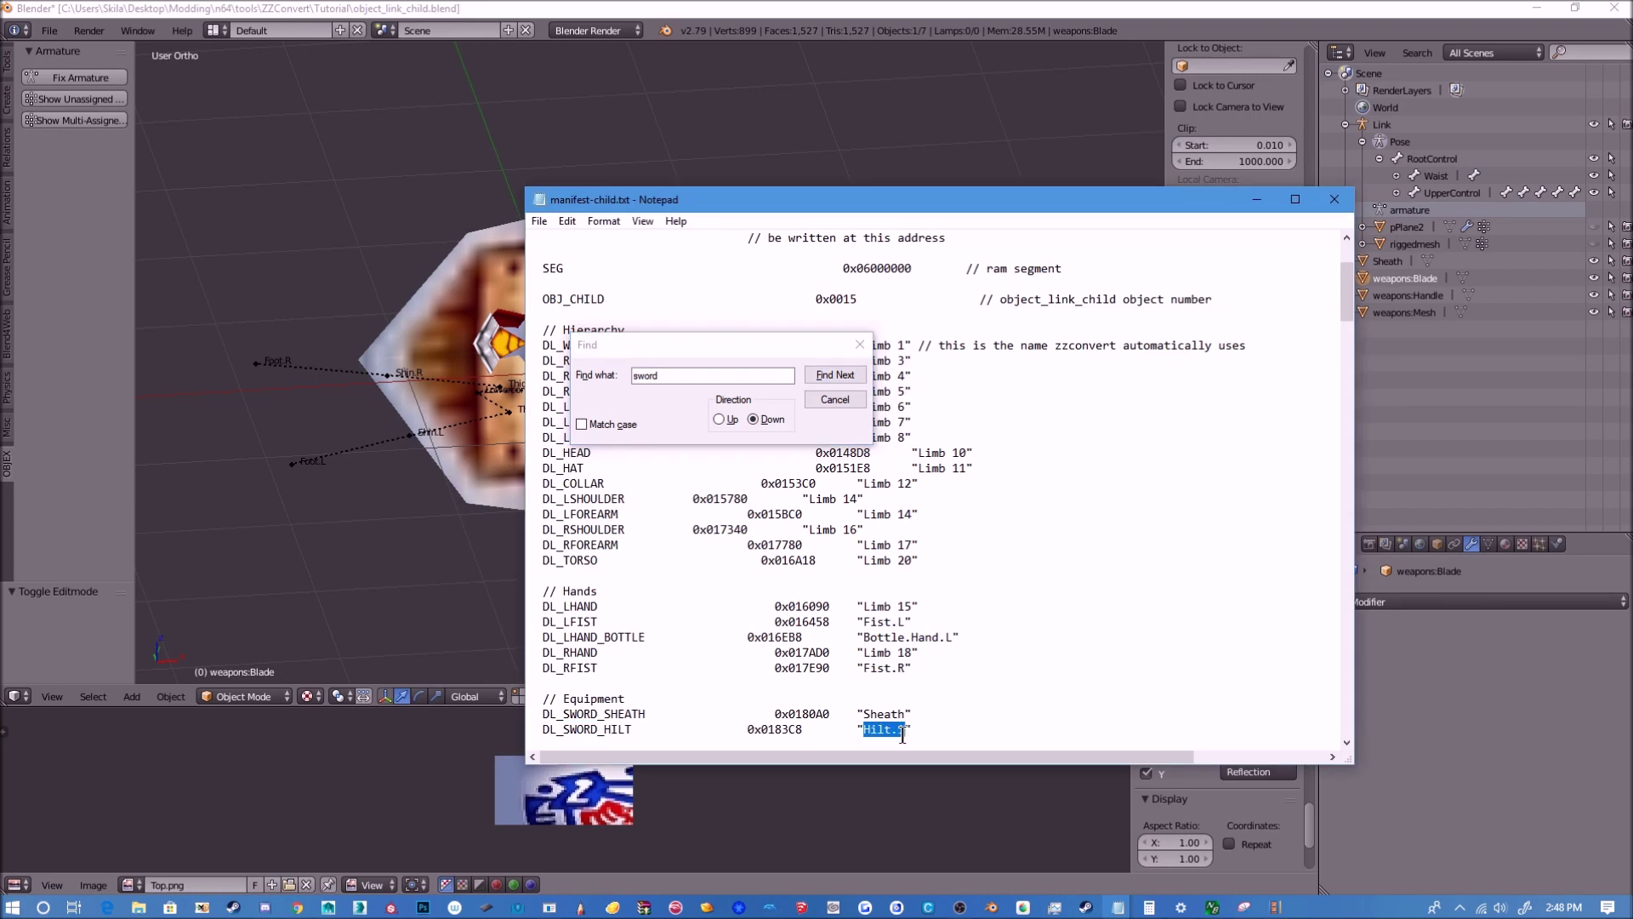
left_click(990, 8)
double_click(1395, 295)
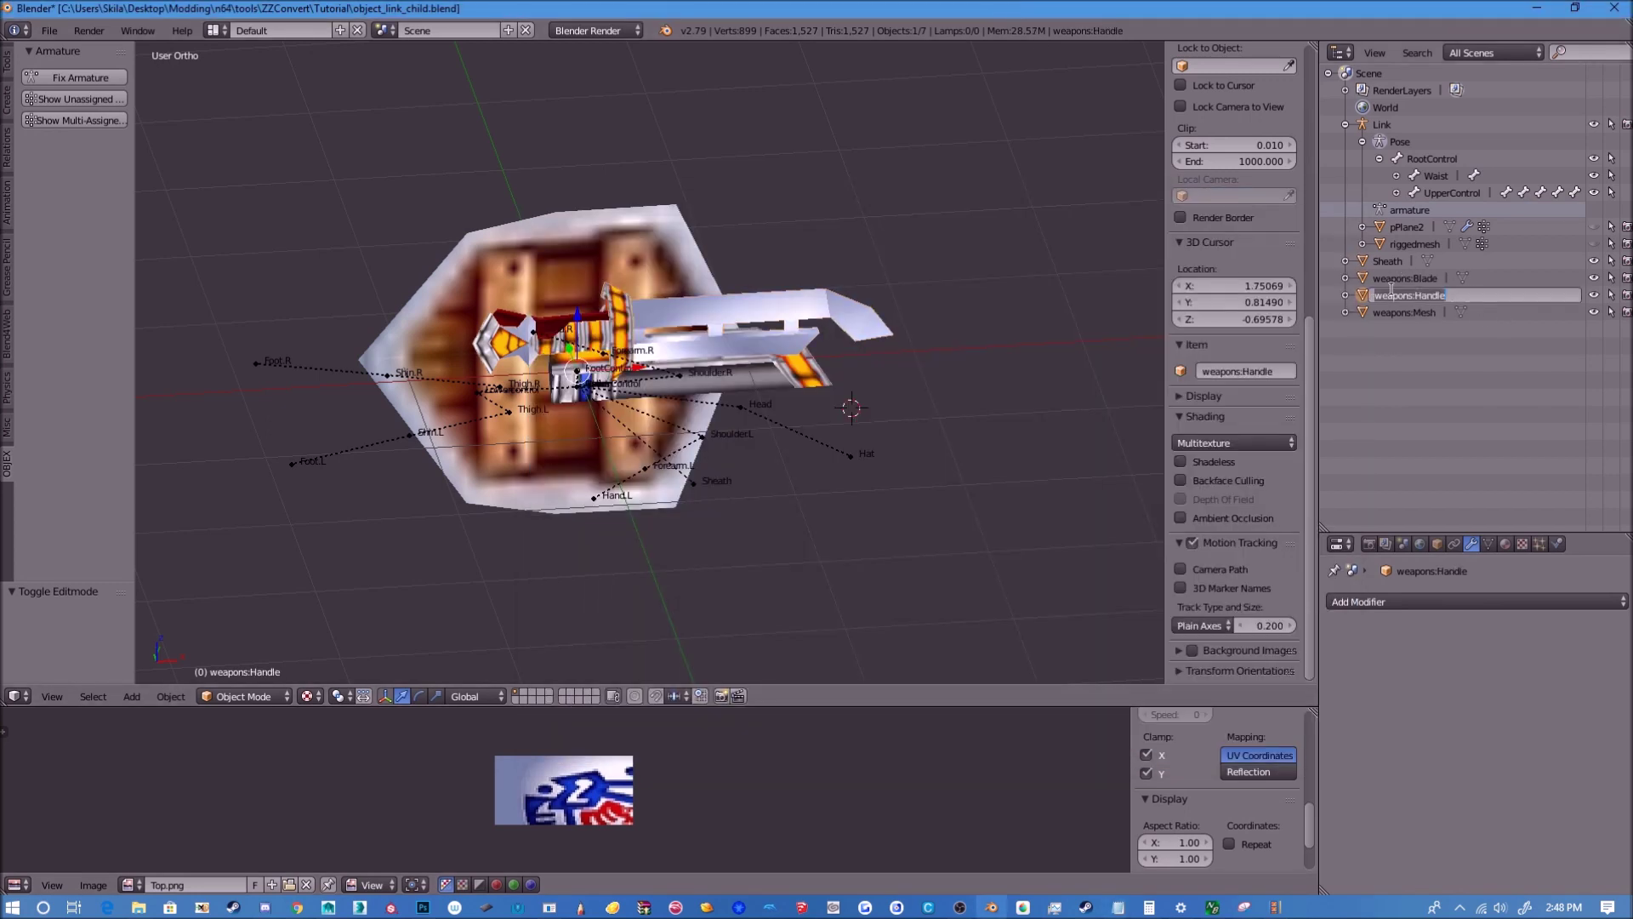
key("ctrl+v")
key("Return")
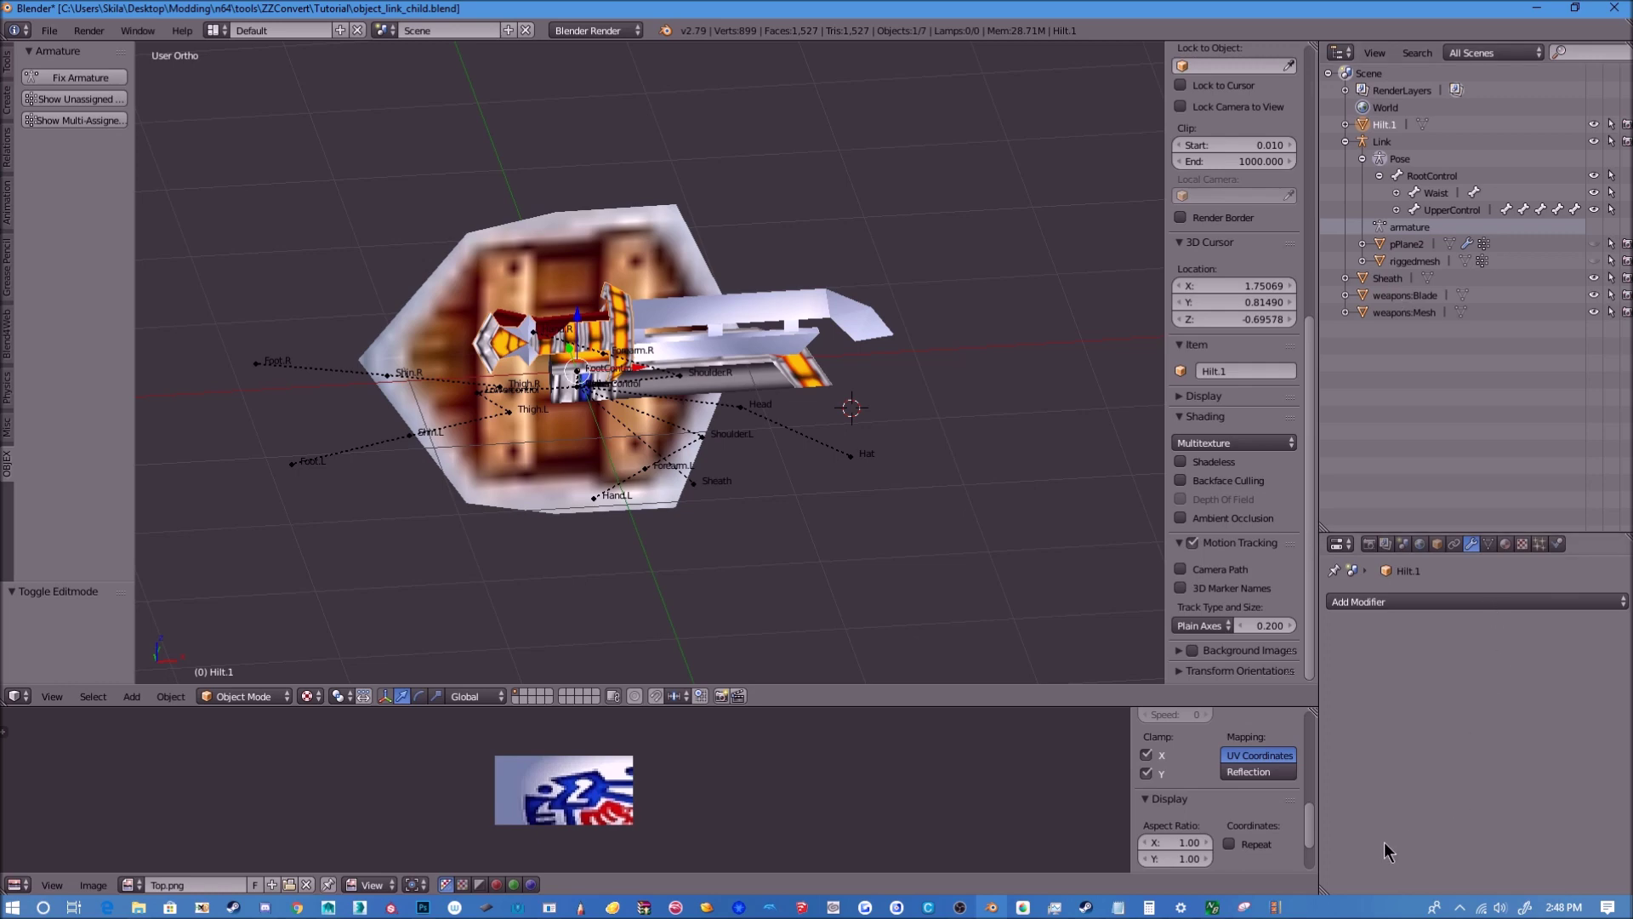
Step: Copy the DL_SWORD_BLADE name Blade.1 from manifest-child.txt and rename weapons:Blade in Blender to Blade.1
left_click(1118, 906)
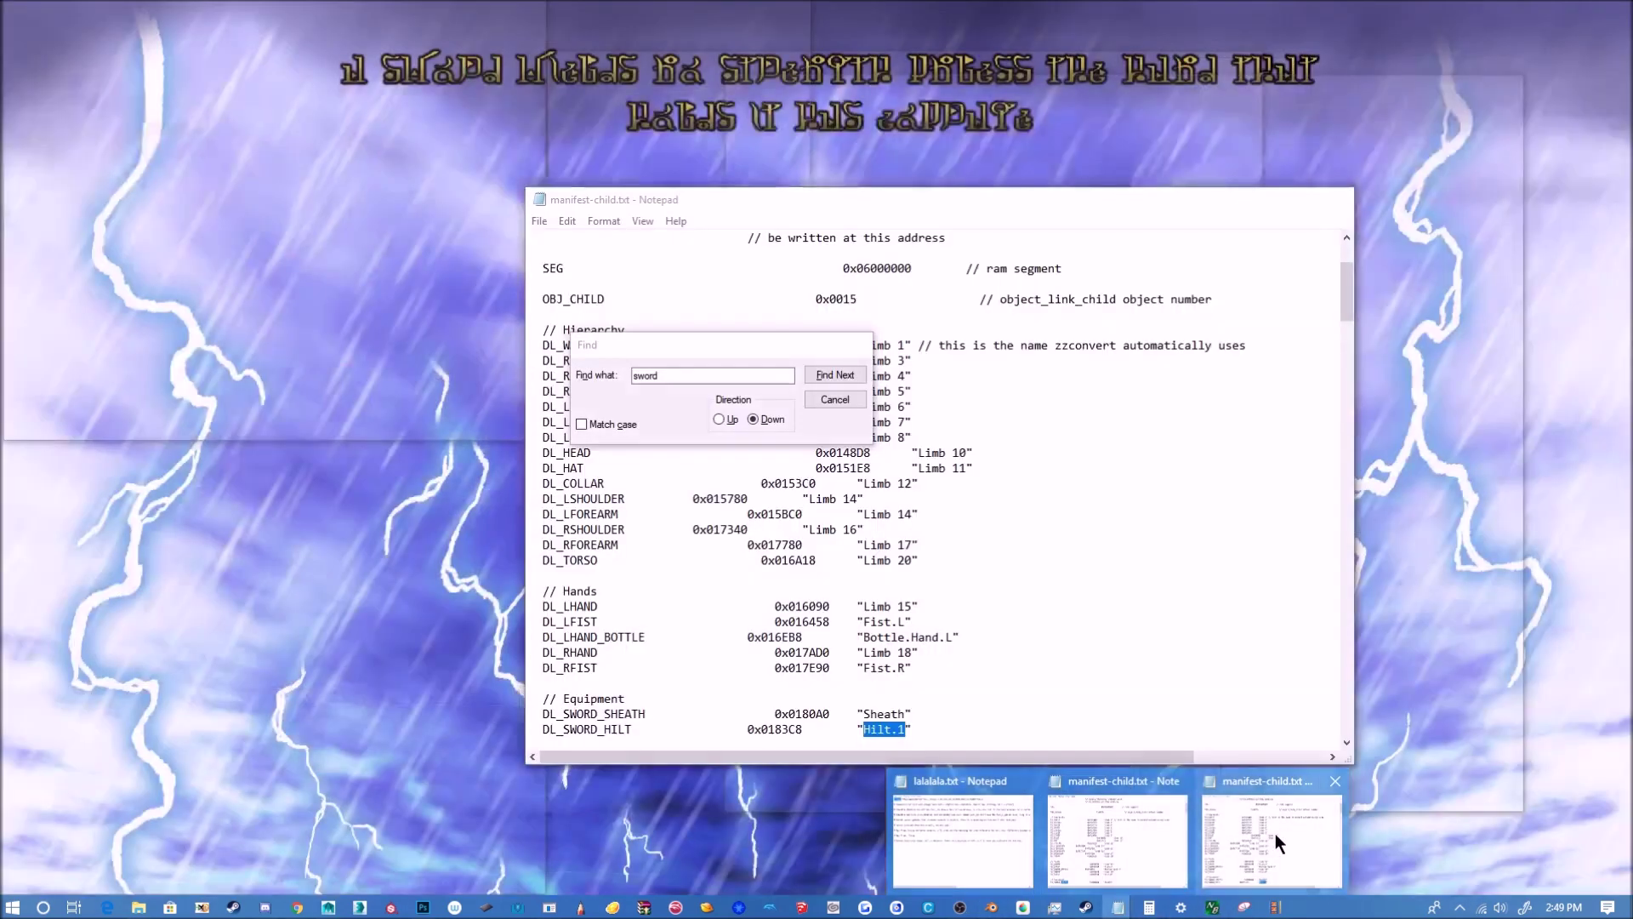
left_click(1274, 842)
left_click(837, 375)
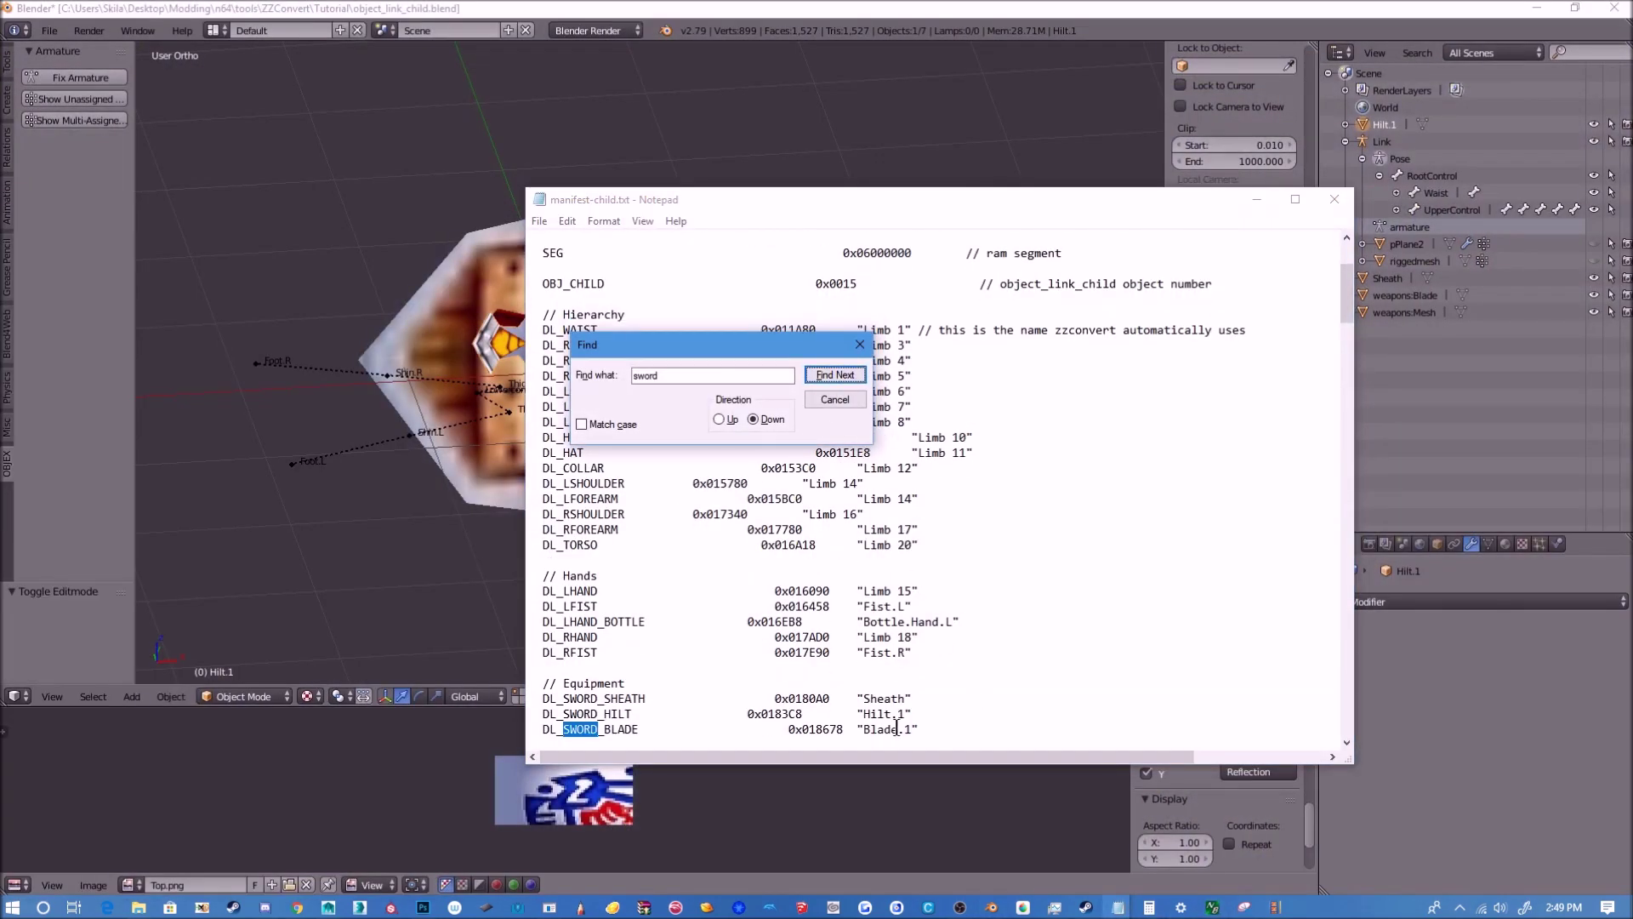
left_click_drag(864, 729, 912, 728)
key("ctrl+c")
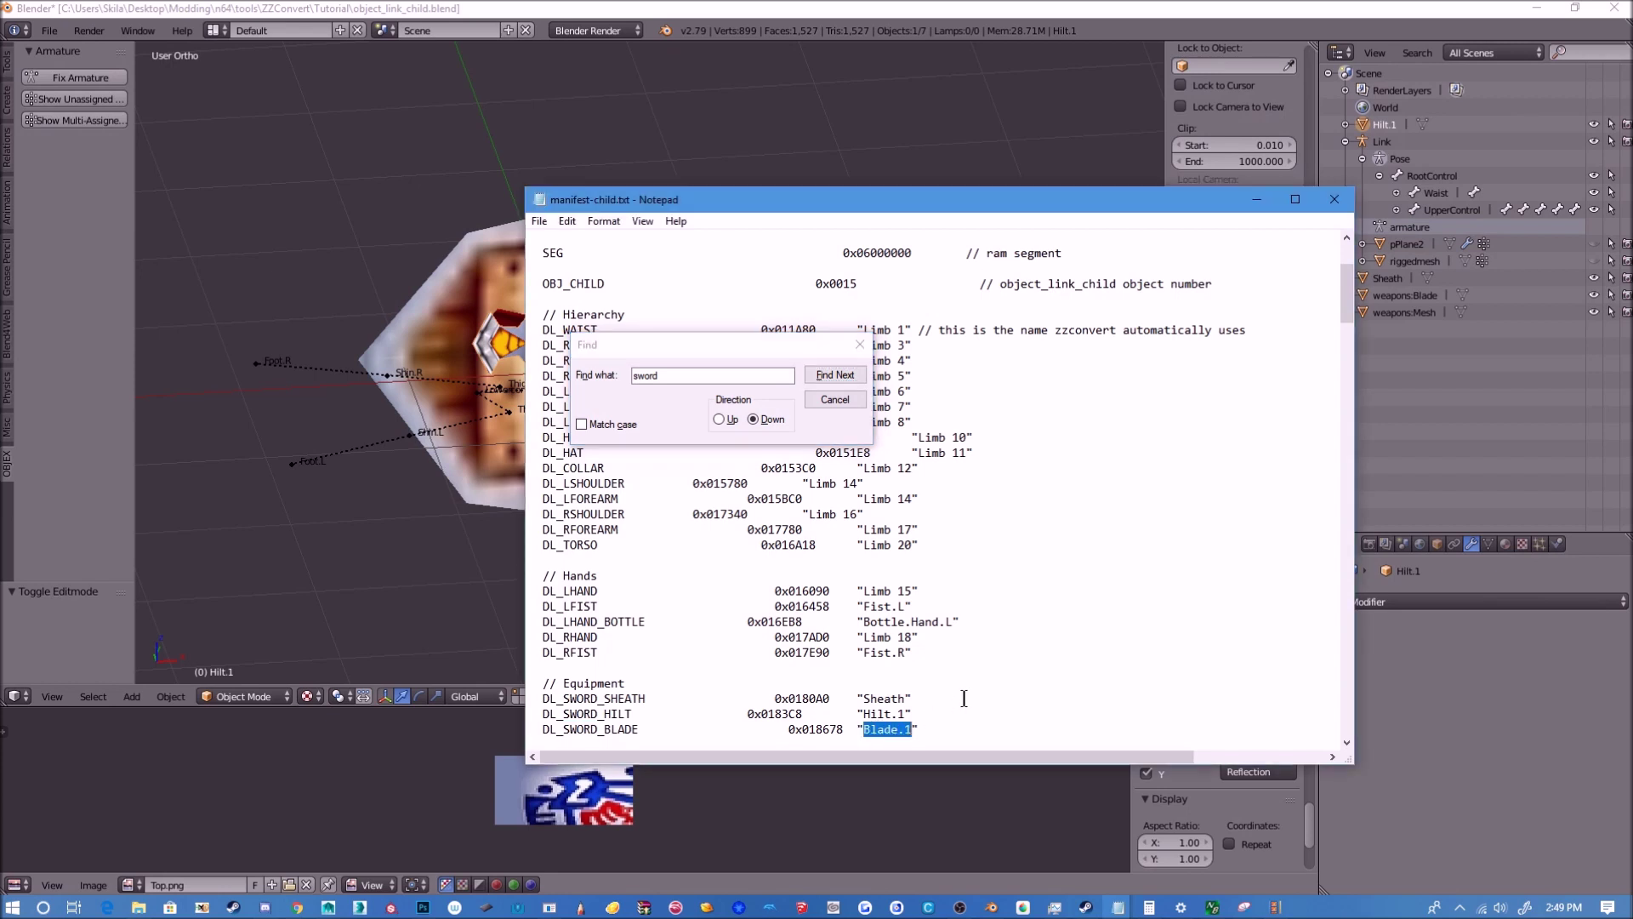
left_click(1148, 6)
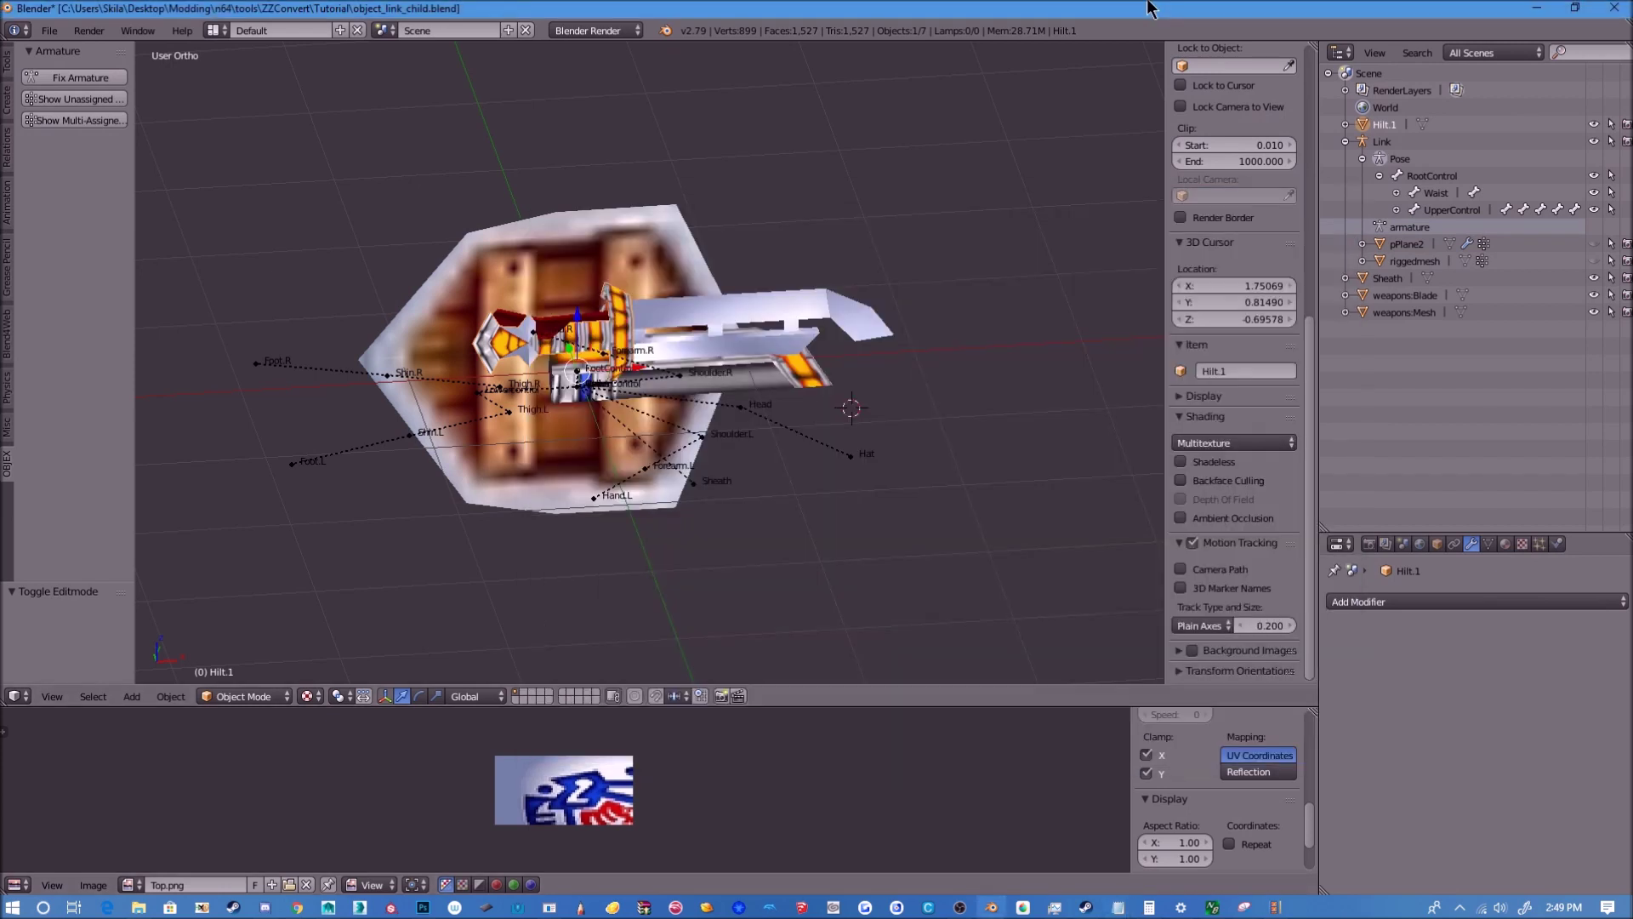
double_click(1408, 298)
key("ctrl+v")
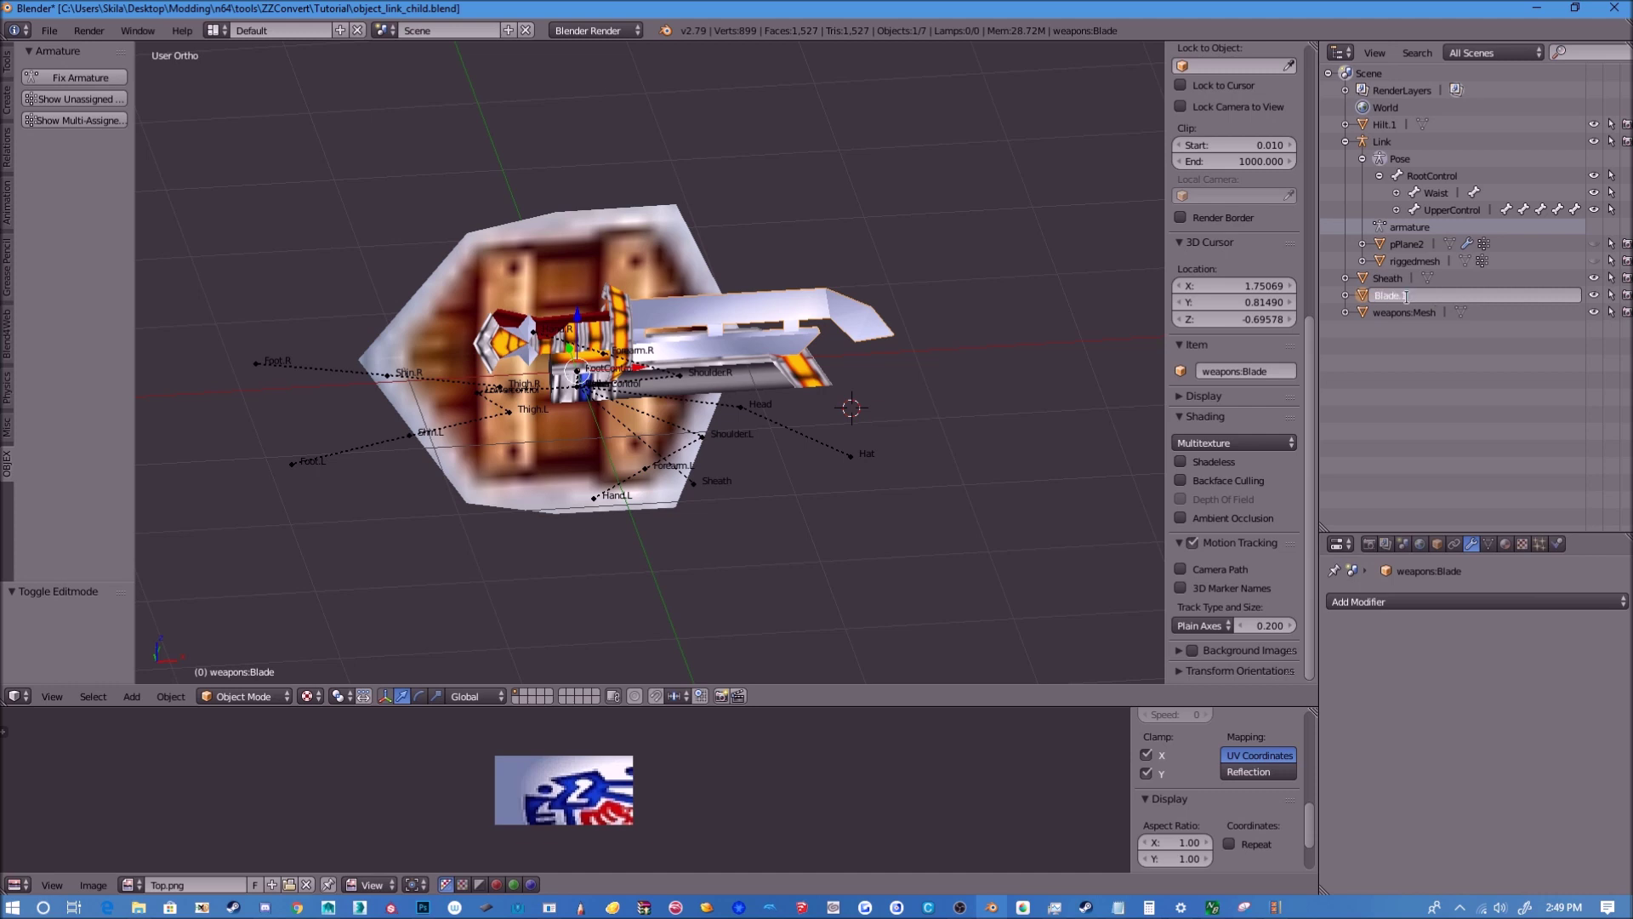
key("Return")
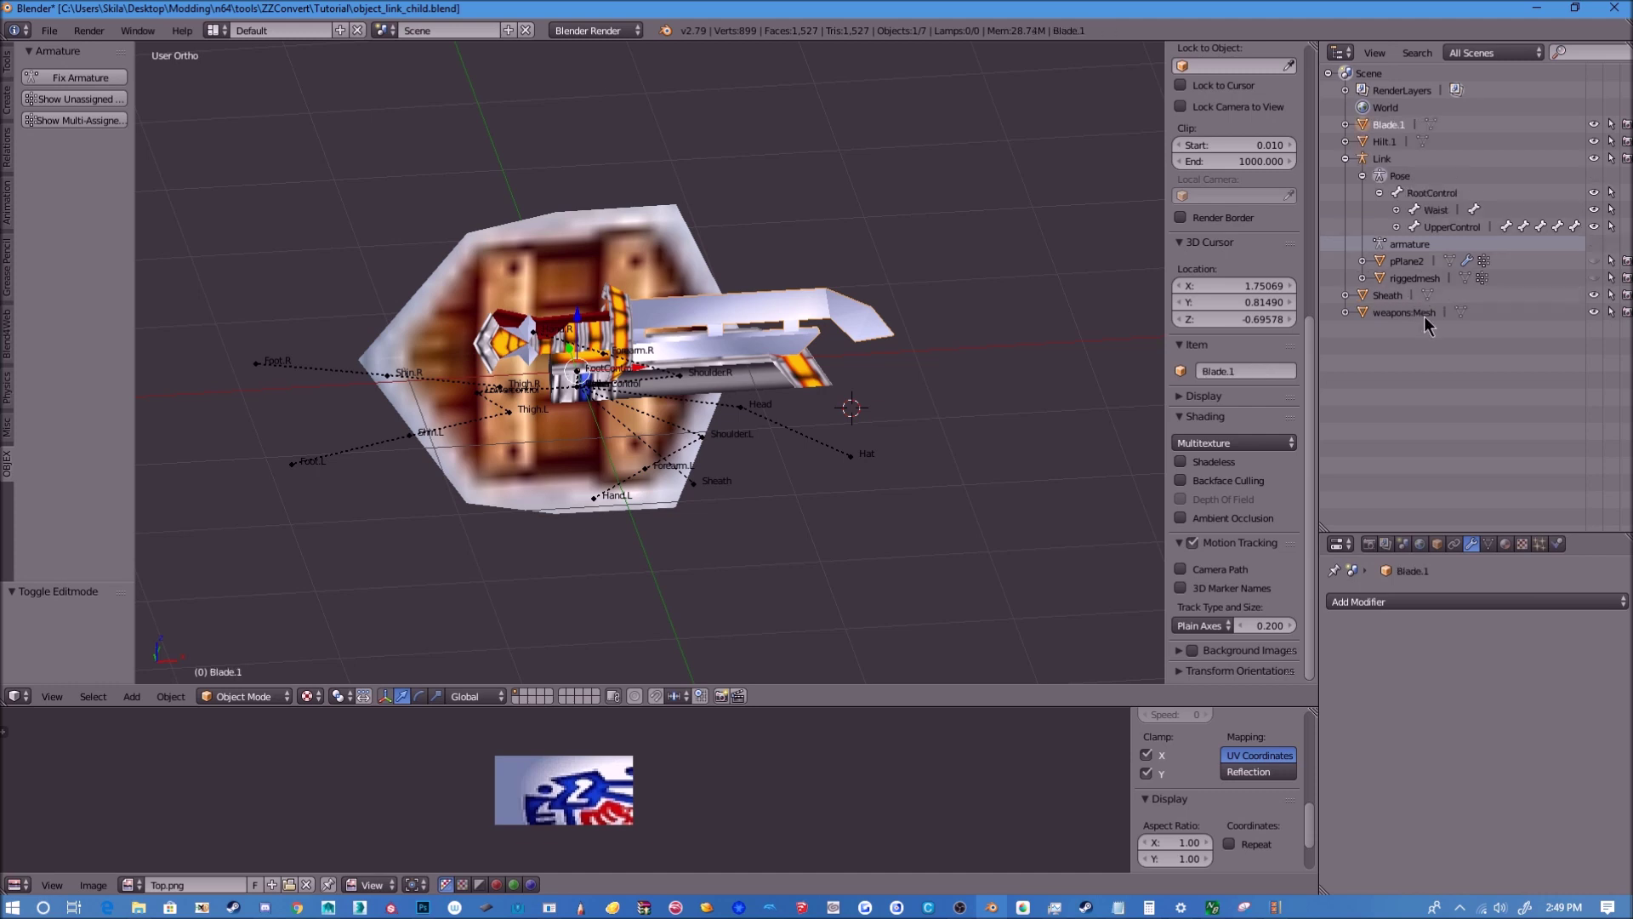
left_click(1414, 314)
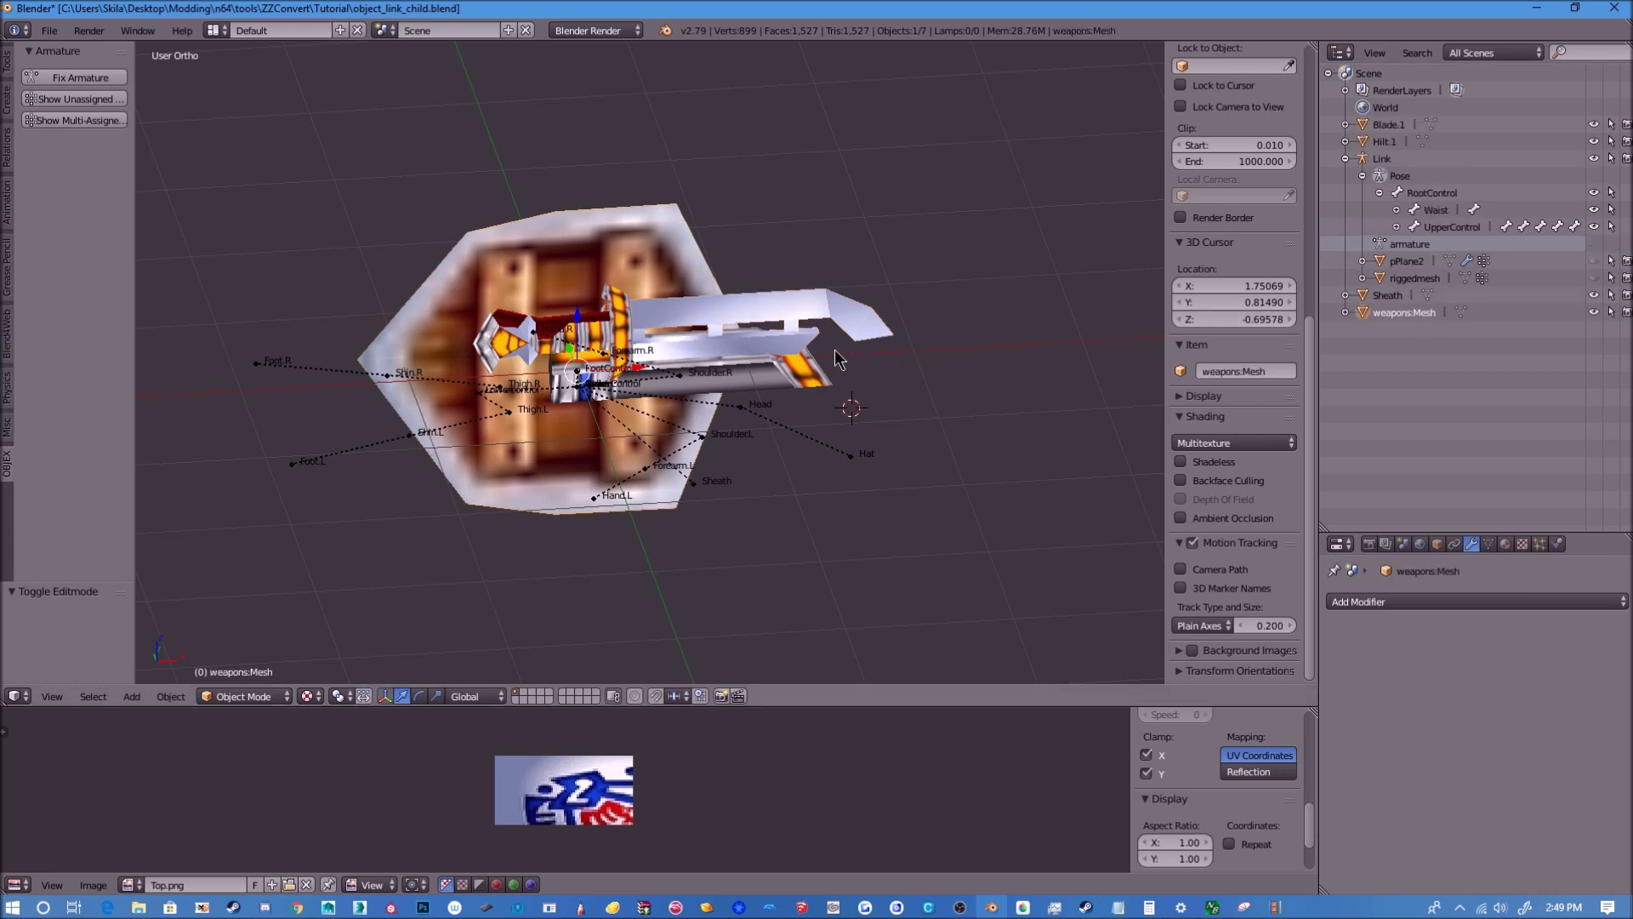
key("g")
left_click(823, 279)
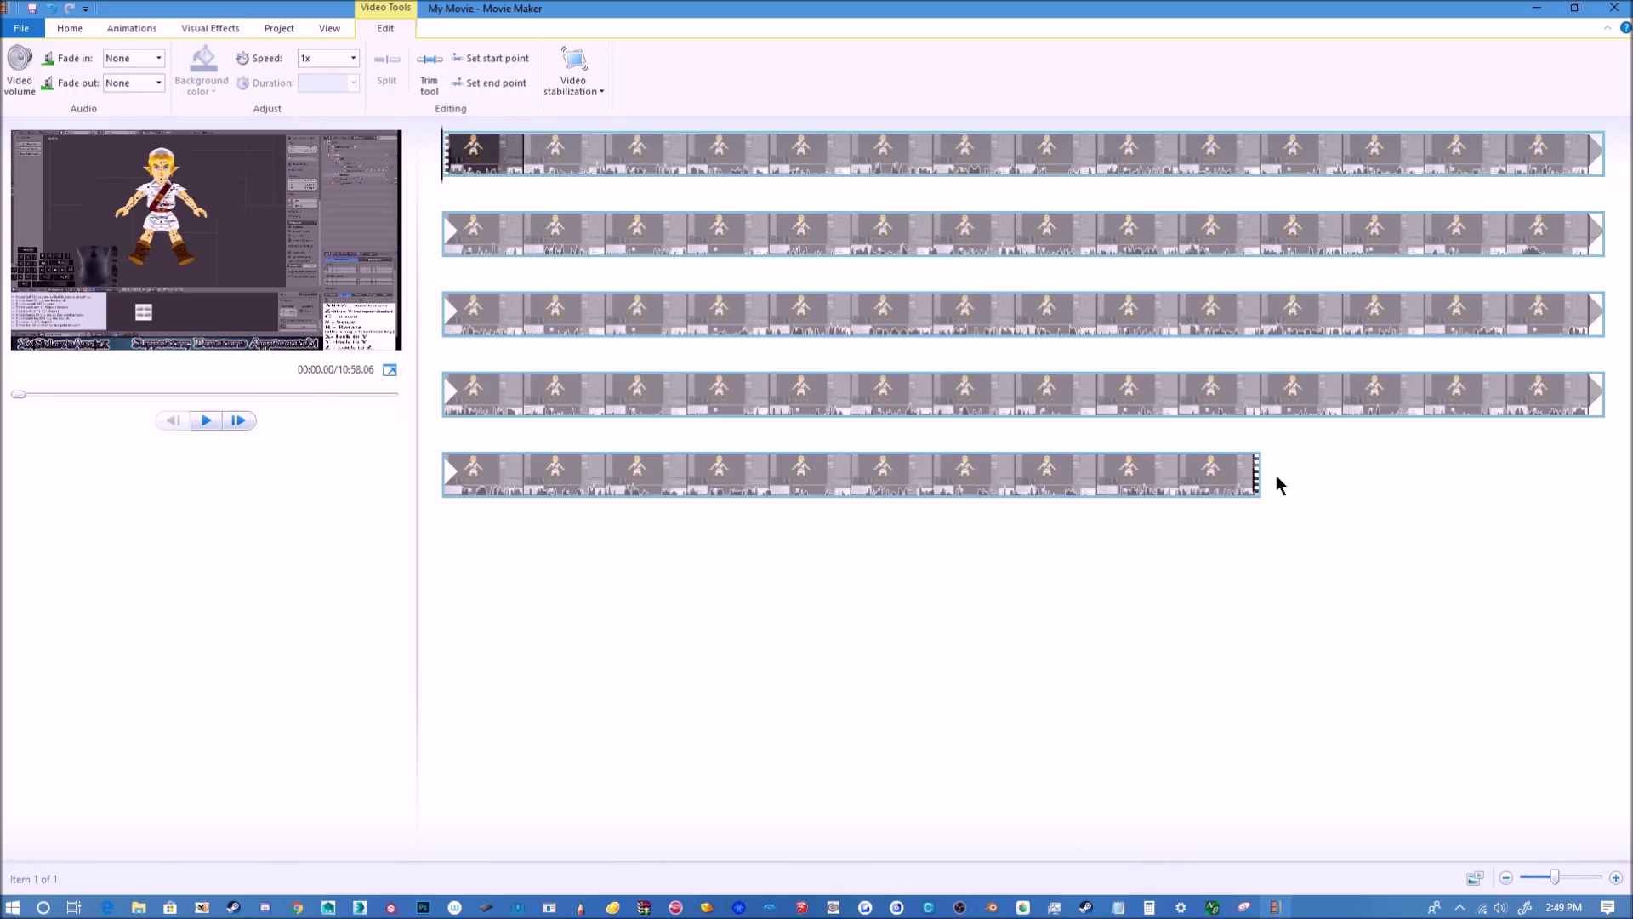
left_click(1536, 8)
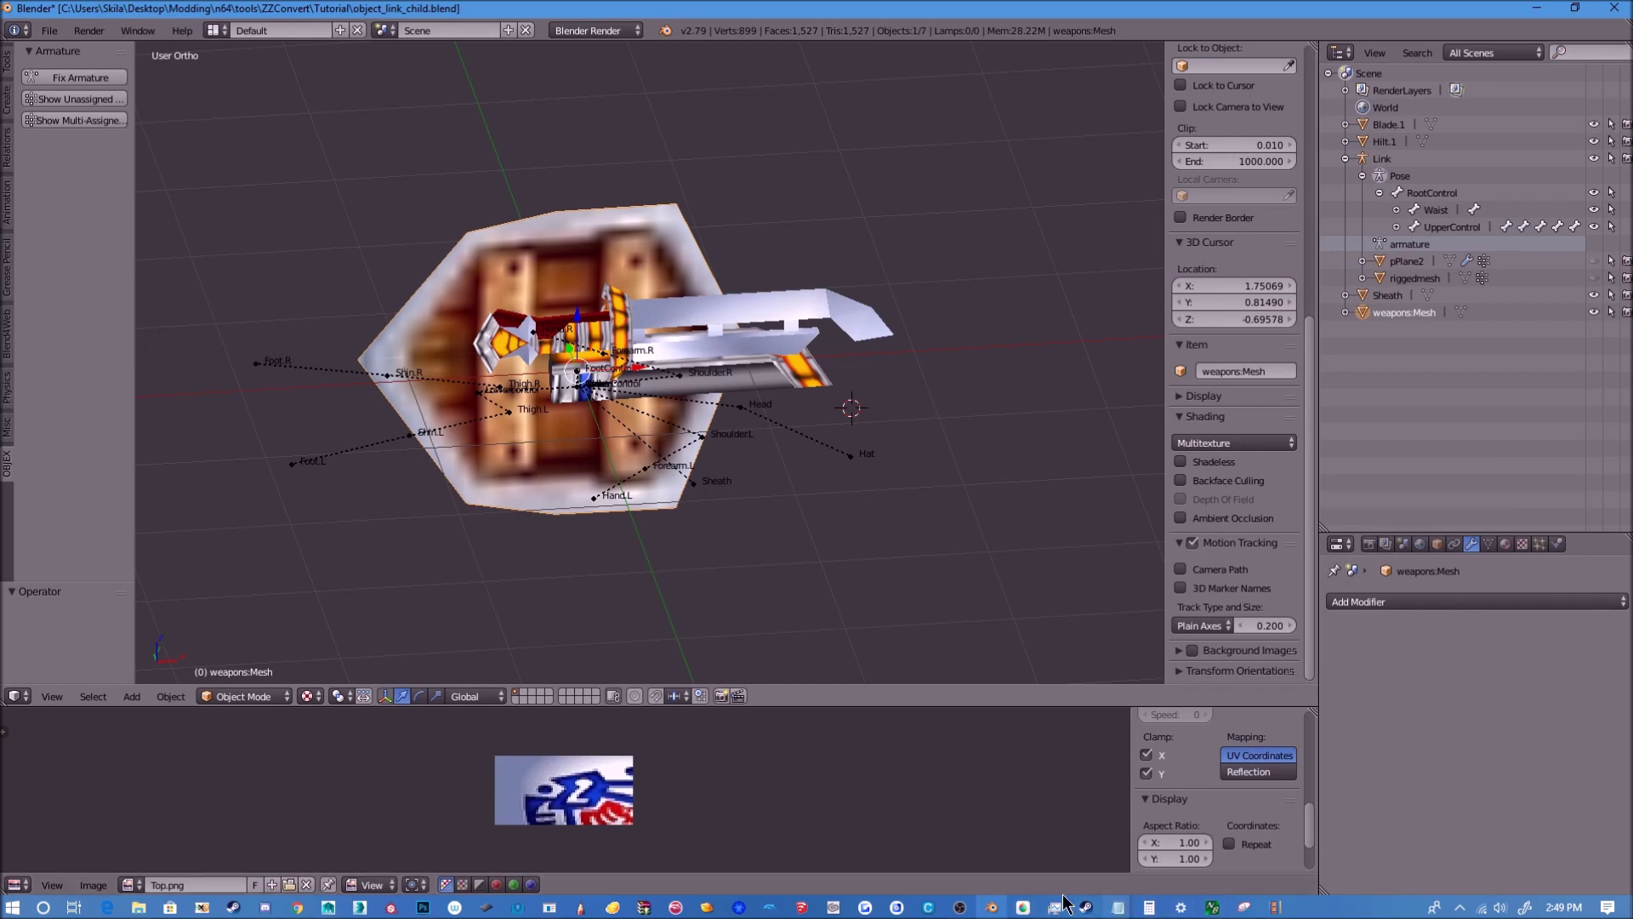
Step: Return to manifest-child.txt, search for "shield" and copy "Shield." from the name in the DL_SHIELD_DEKU entry
left_click(1117, 907)
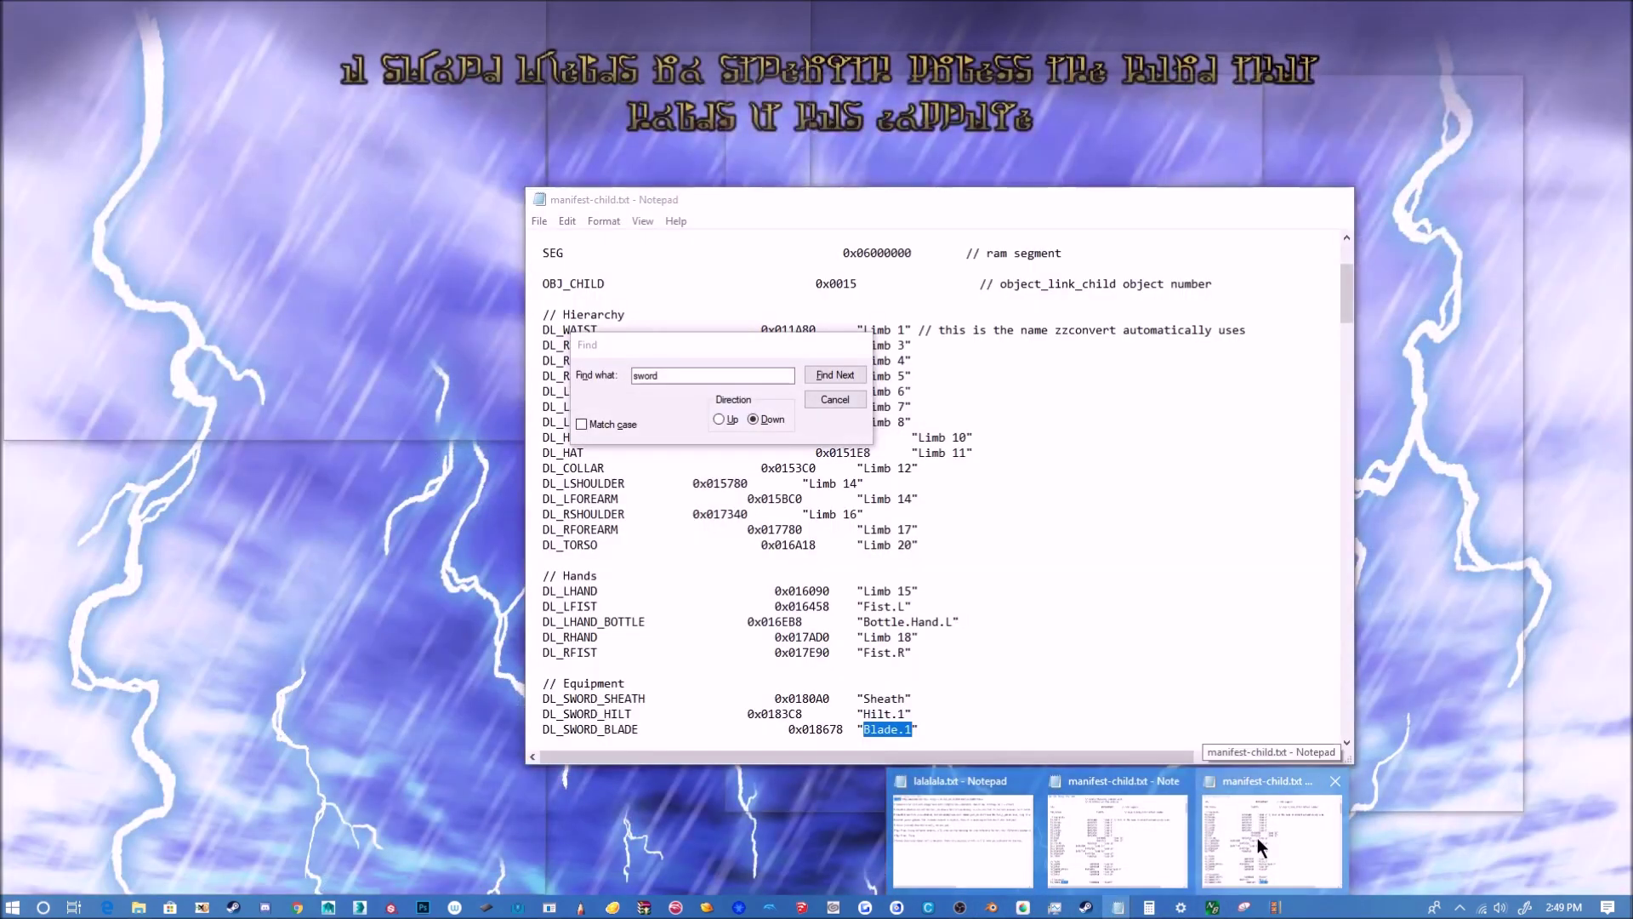
left_click(1257, 838)
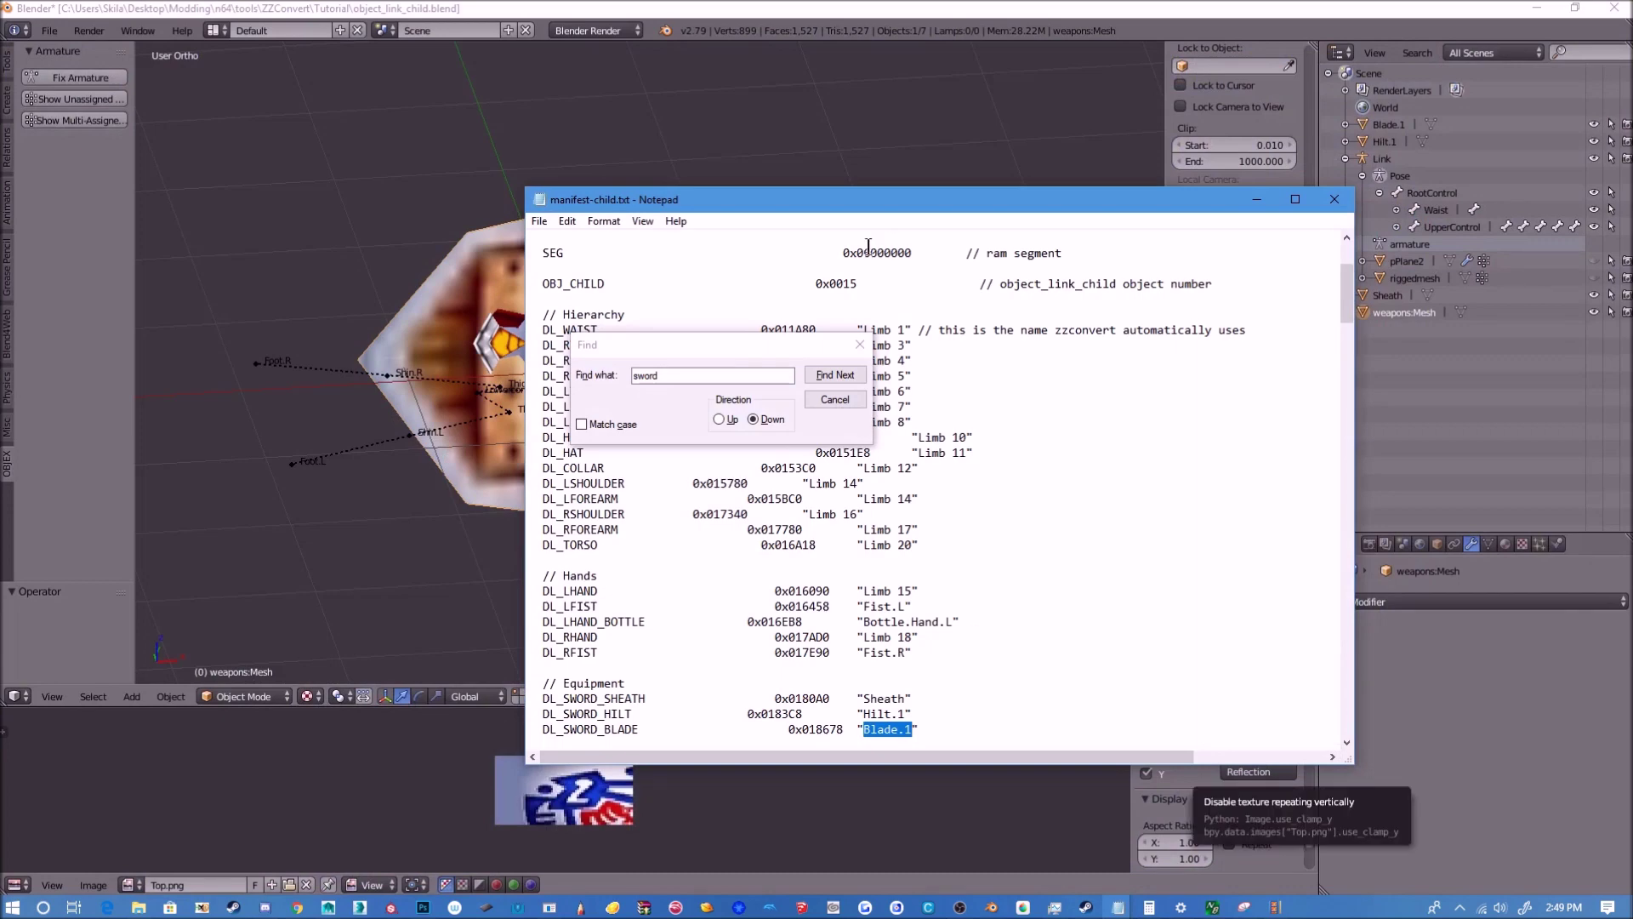
left_click_drag(710, 348, 1089, 220)
scroll(1004, 570, "down", 4)
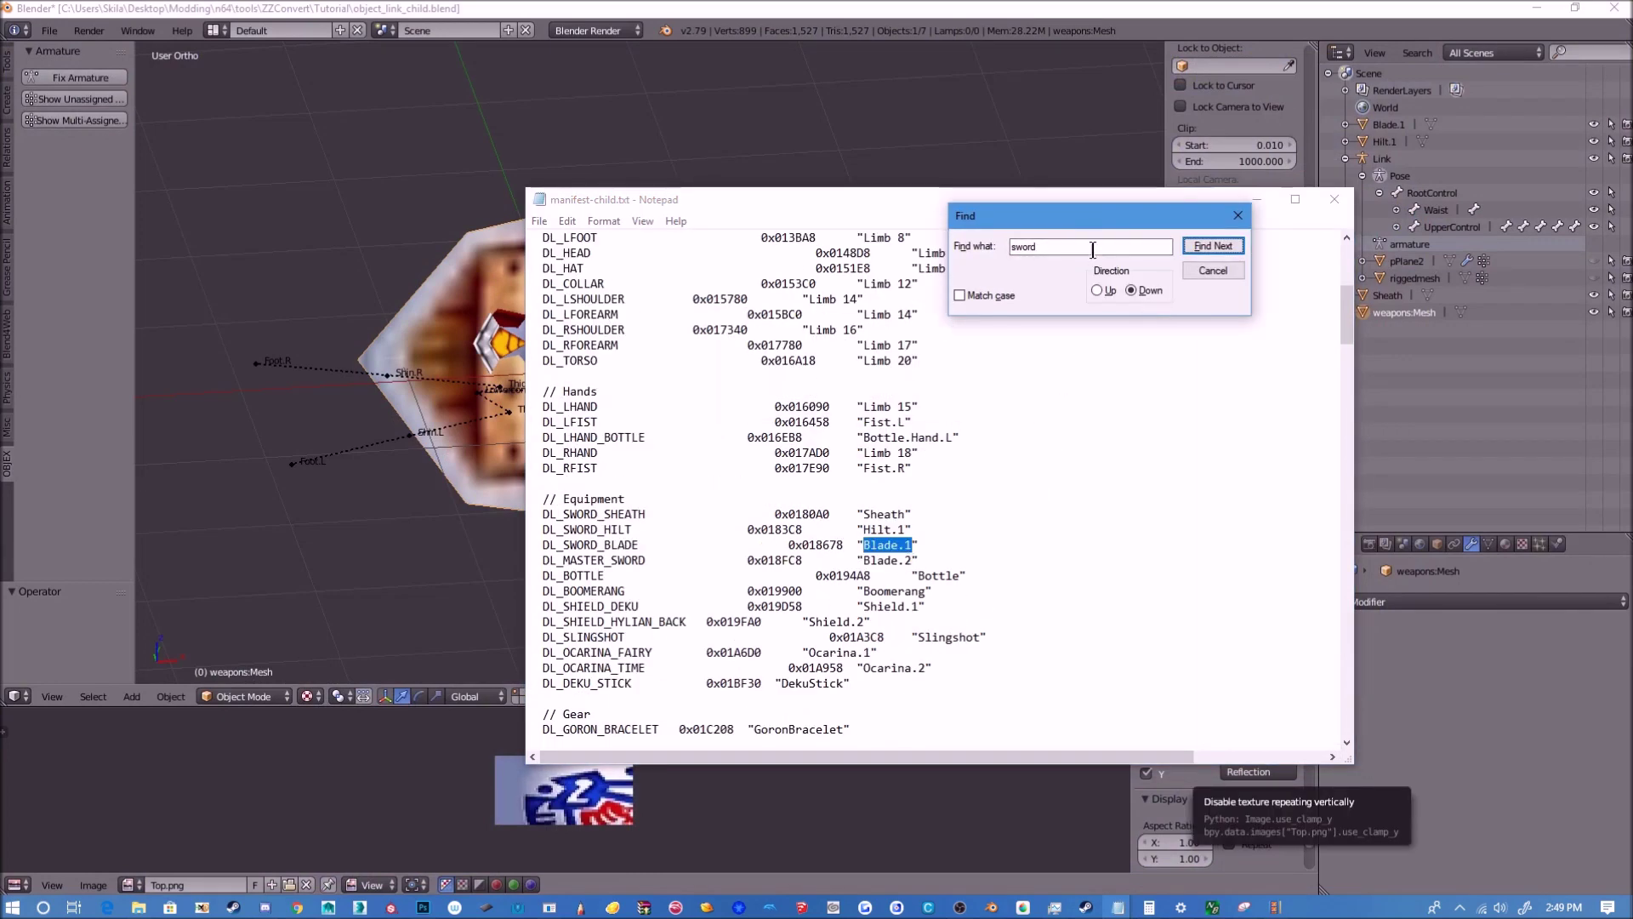
double_click(1022, 247)
type("shield")
key("Return")
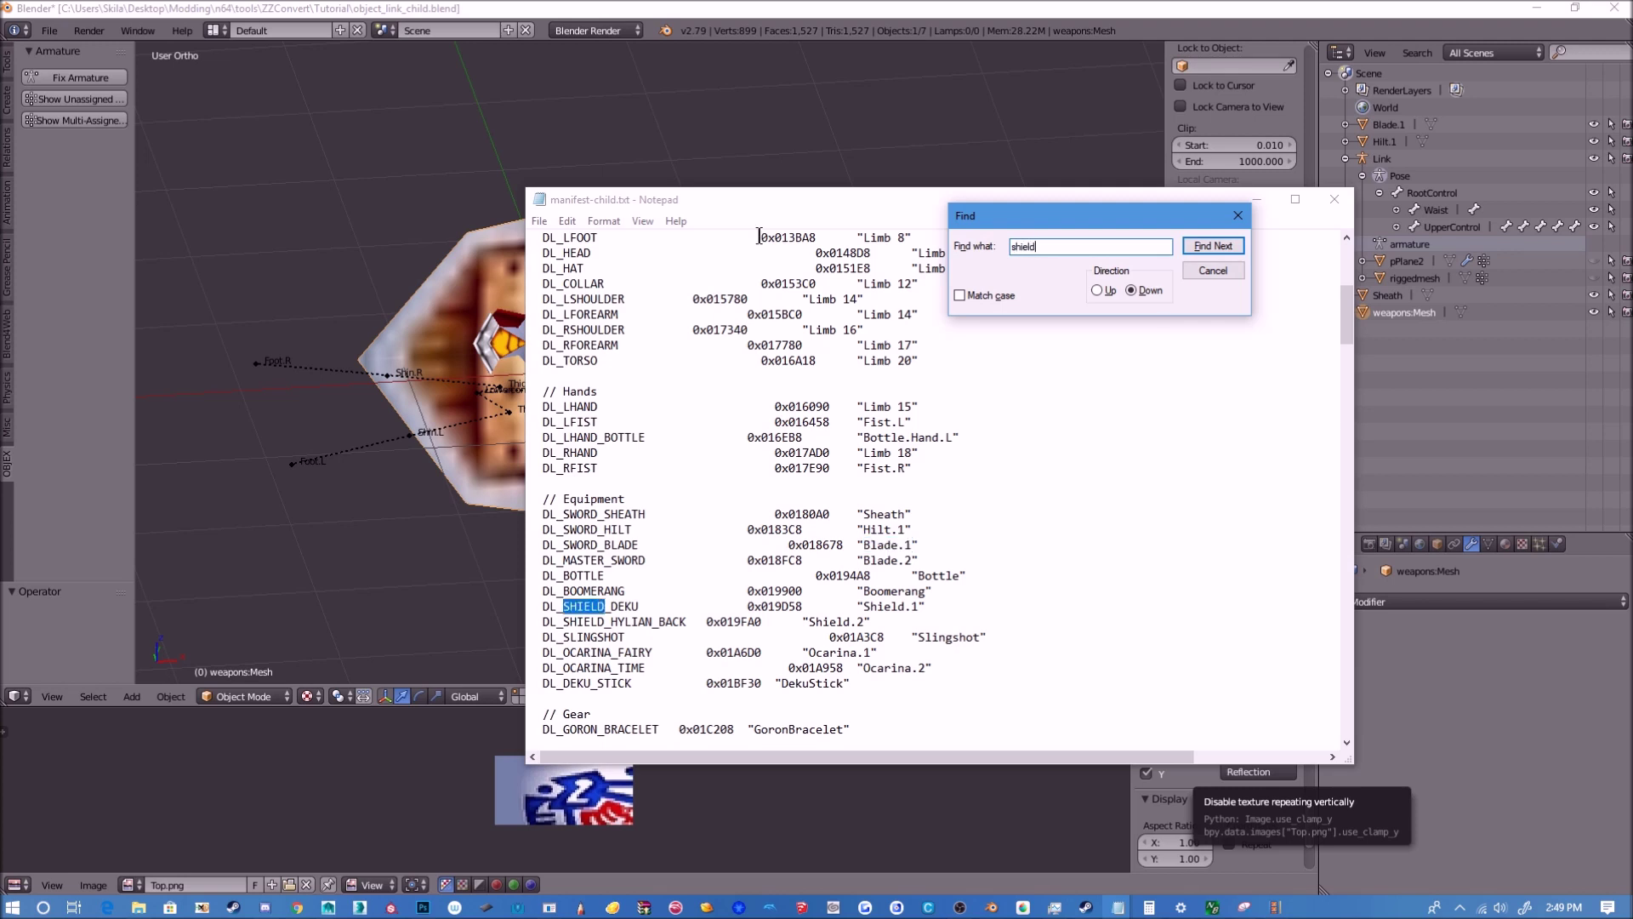
left_click_drag(864, 605, 915, 613)
key("ctrl+c")
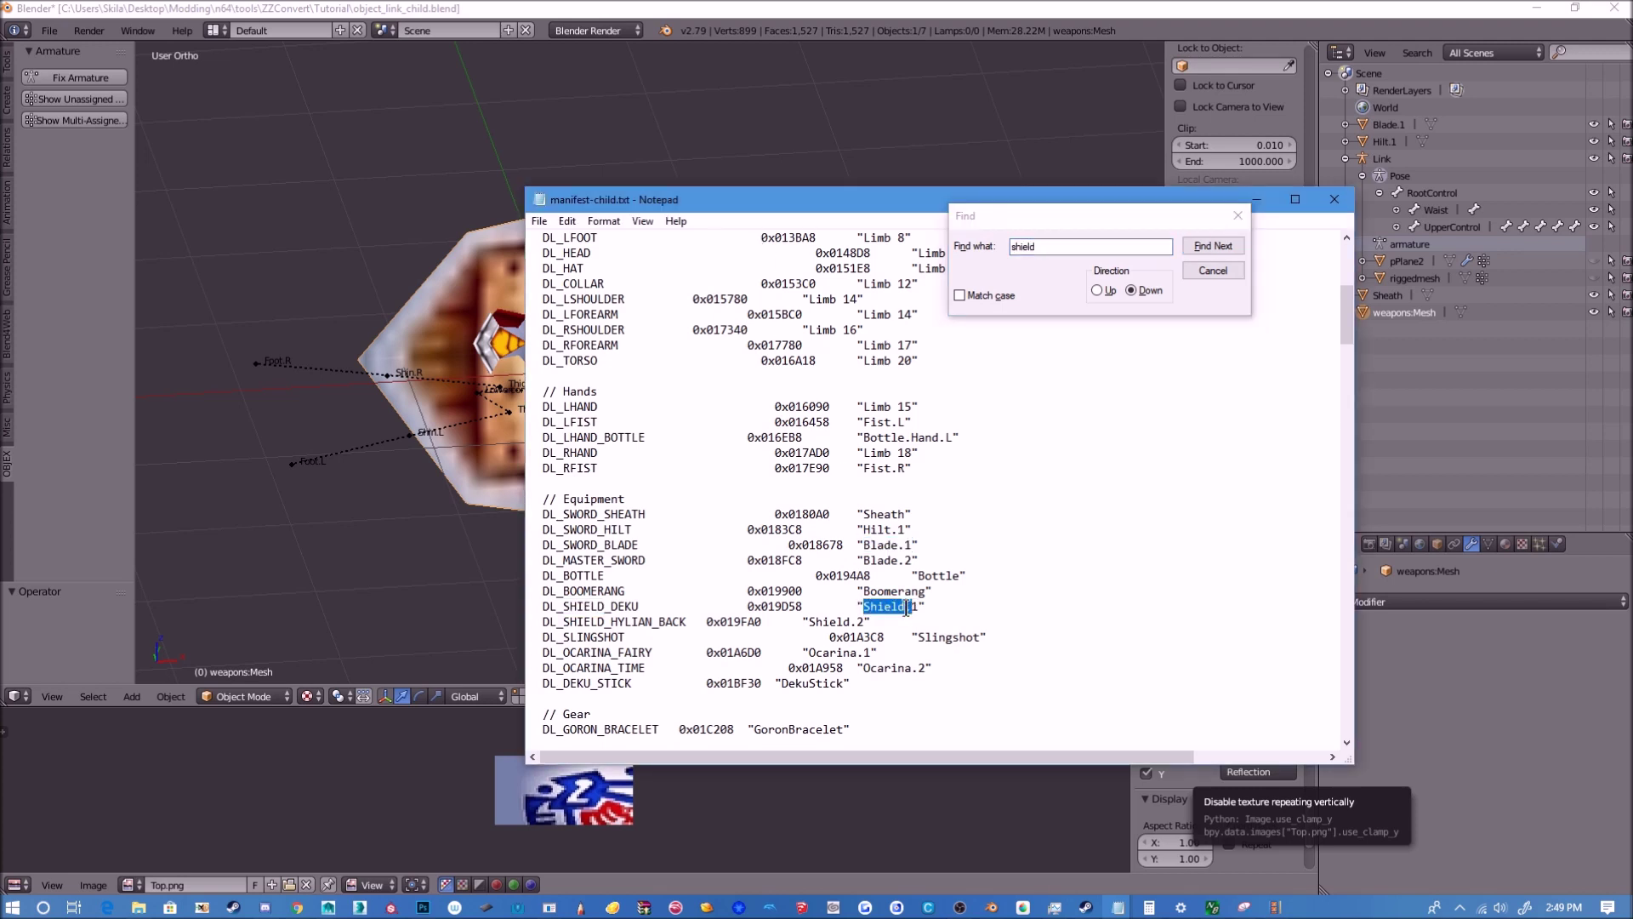
Step: Switch to Blender and rename the shield object weapons:Mesh to "Shield." using the copied text
left_click(978, 8)
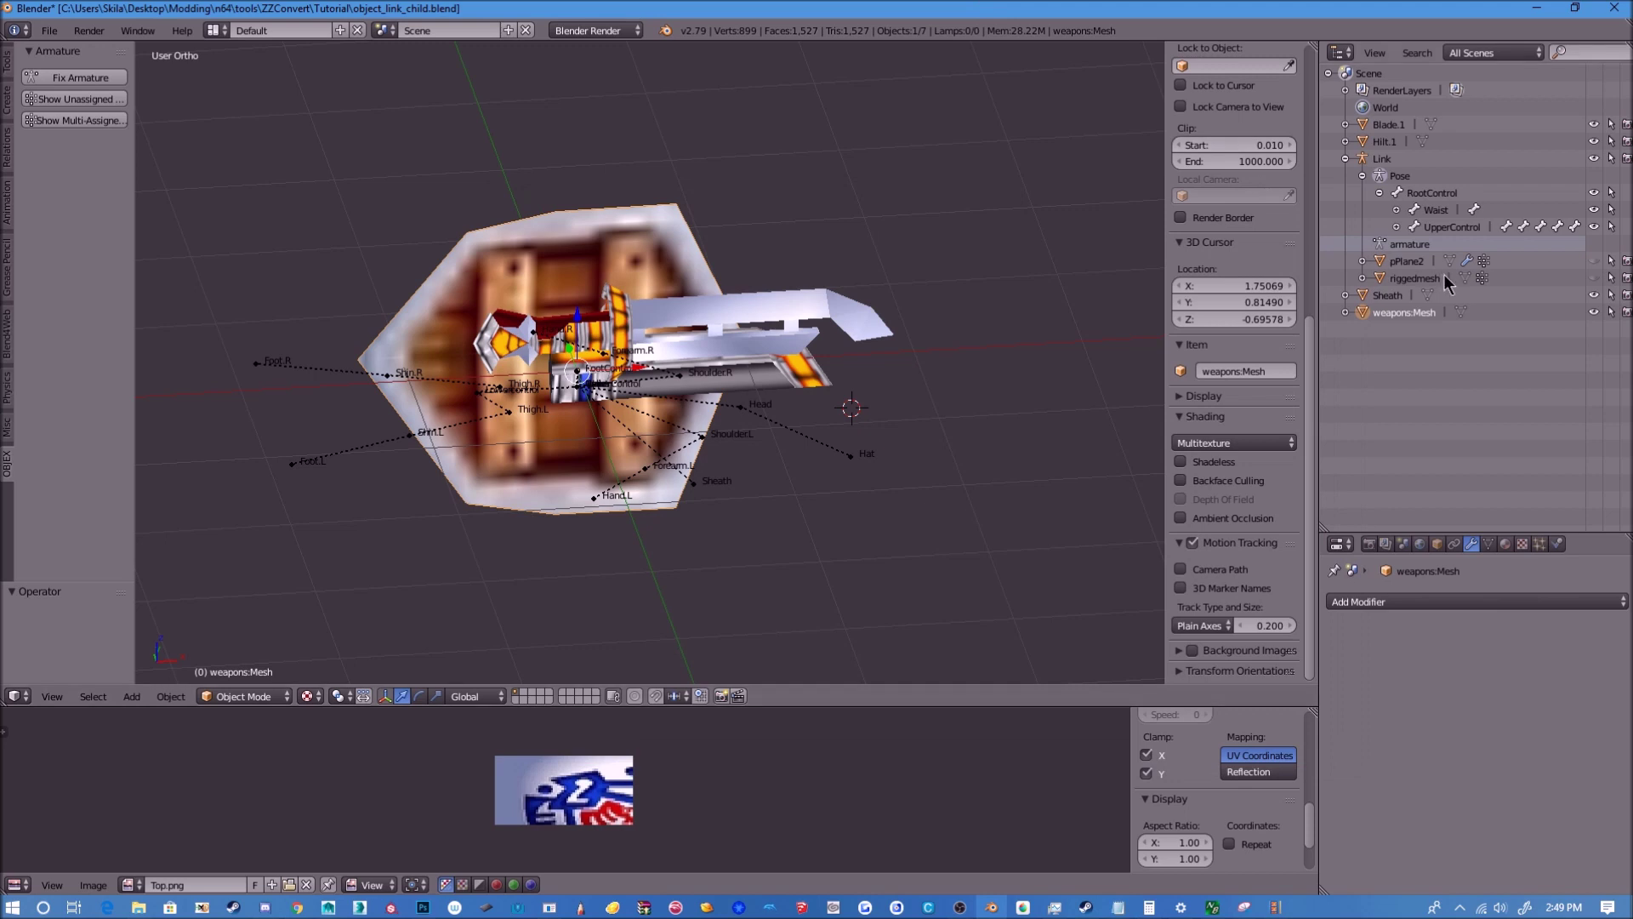
double_click(1402, 313)
key("ctrl+v")
key("Return")
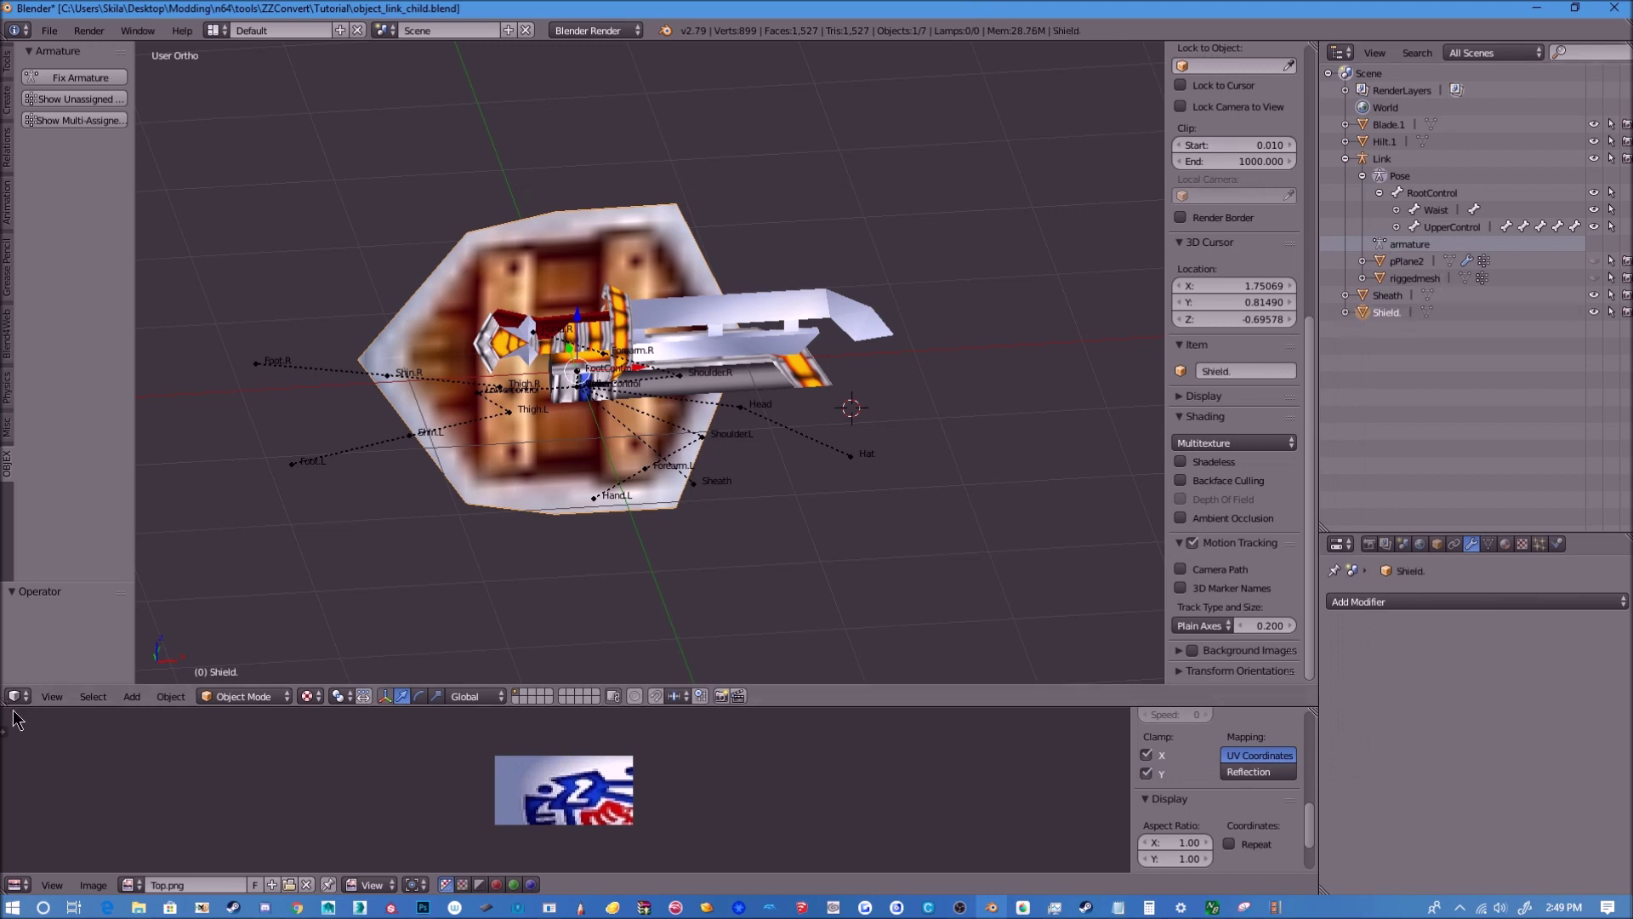
Step: Unhide all hidden objects and delete the green-tunic riggedmesh model
key("alt+h")
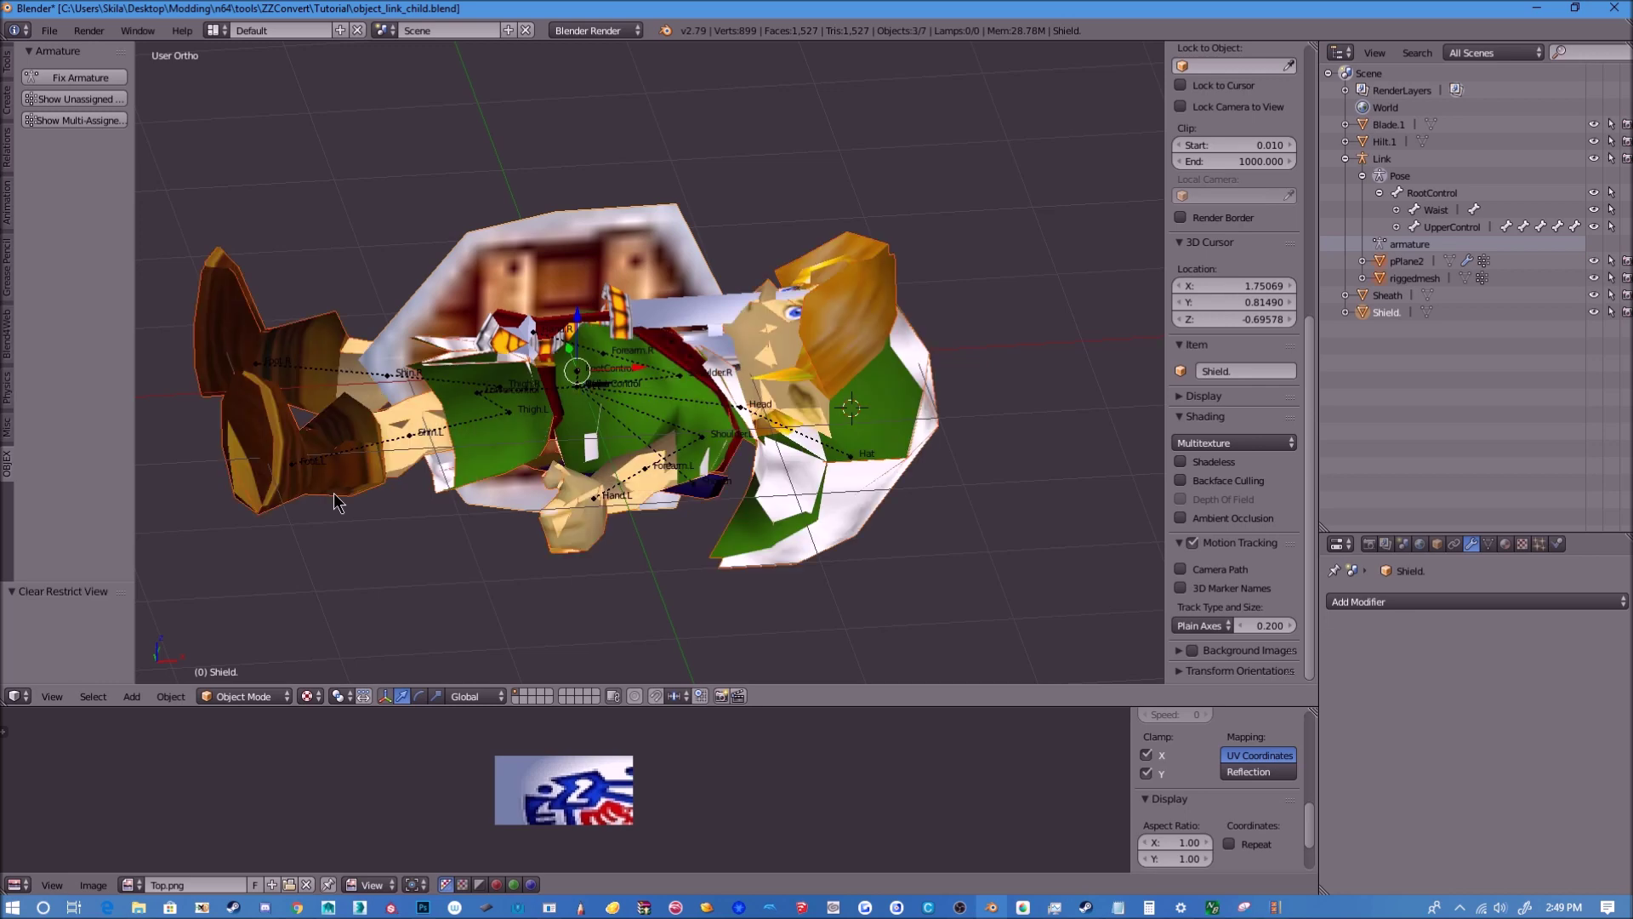
middle_click_drag(732, 527, 735, 119)
right_click(701, 152)
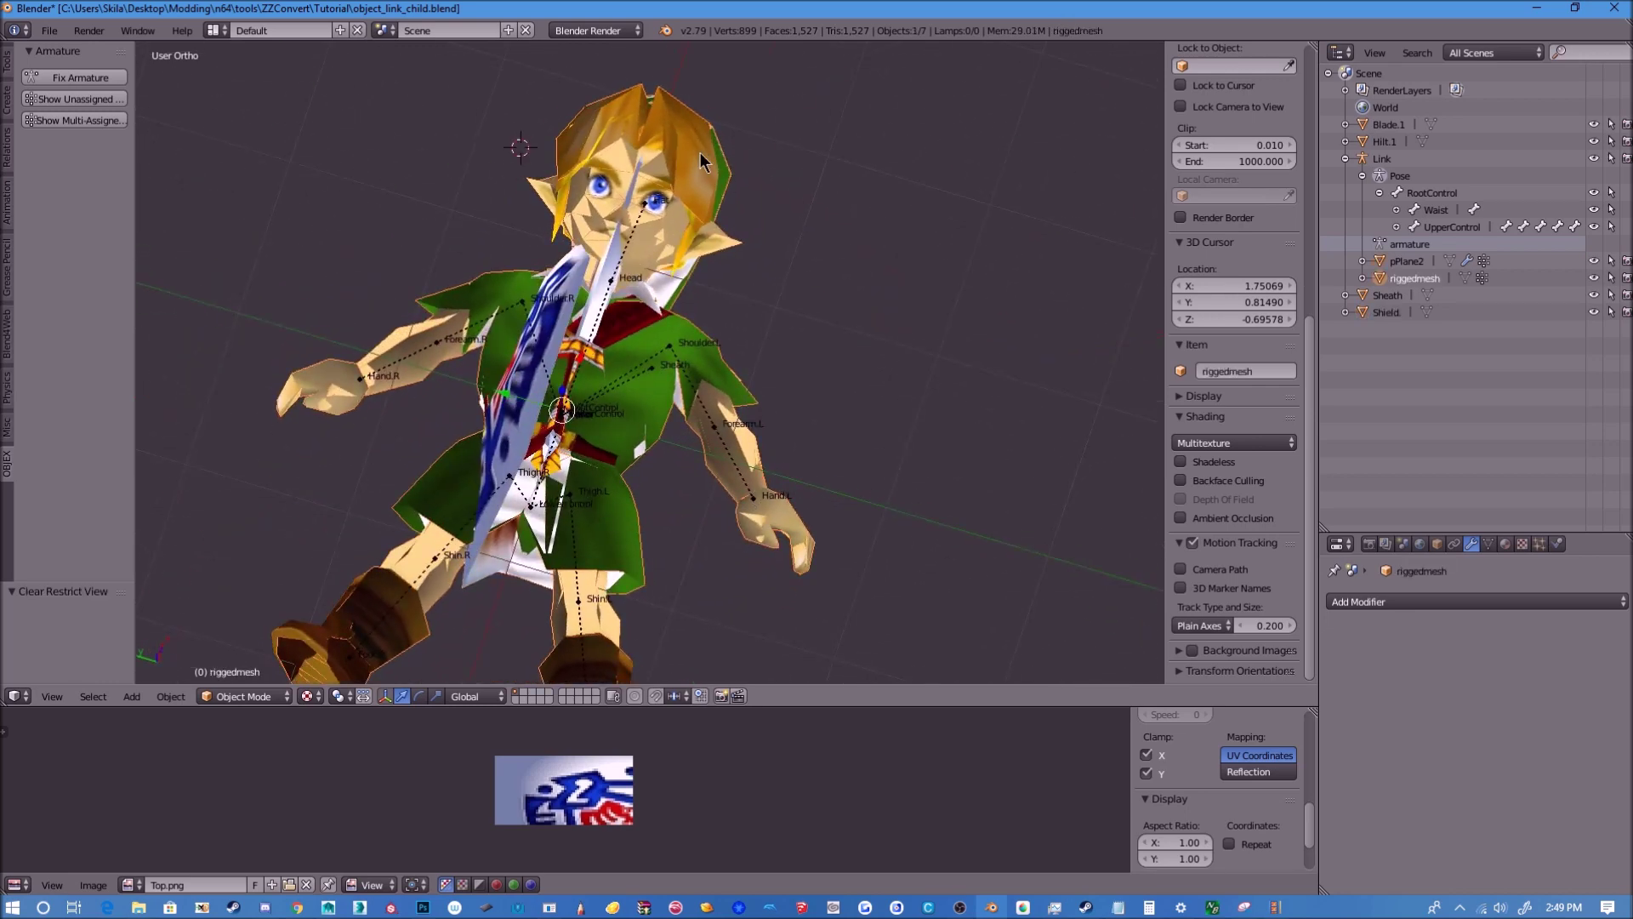
key("x")
left_click(701, 152)
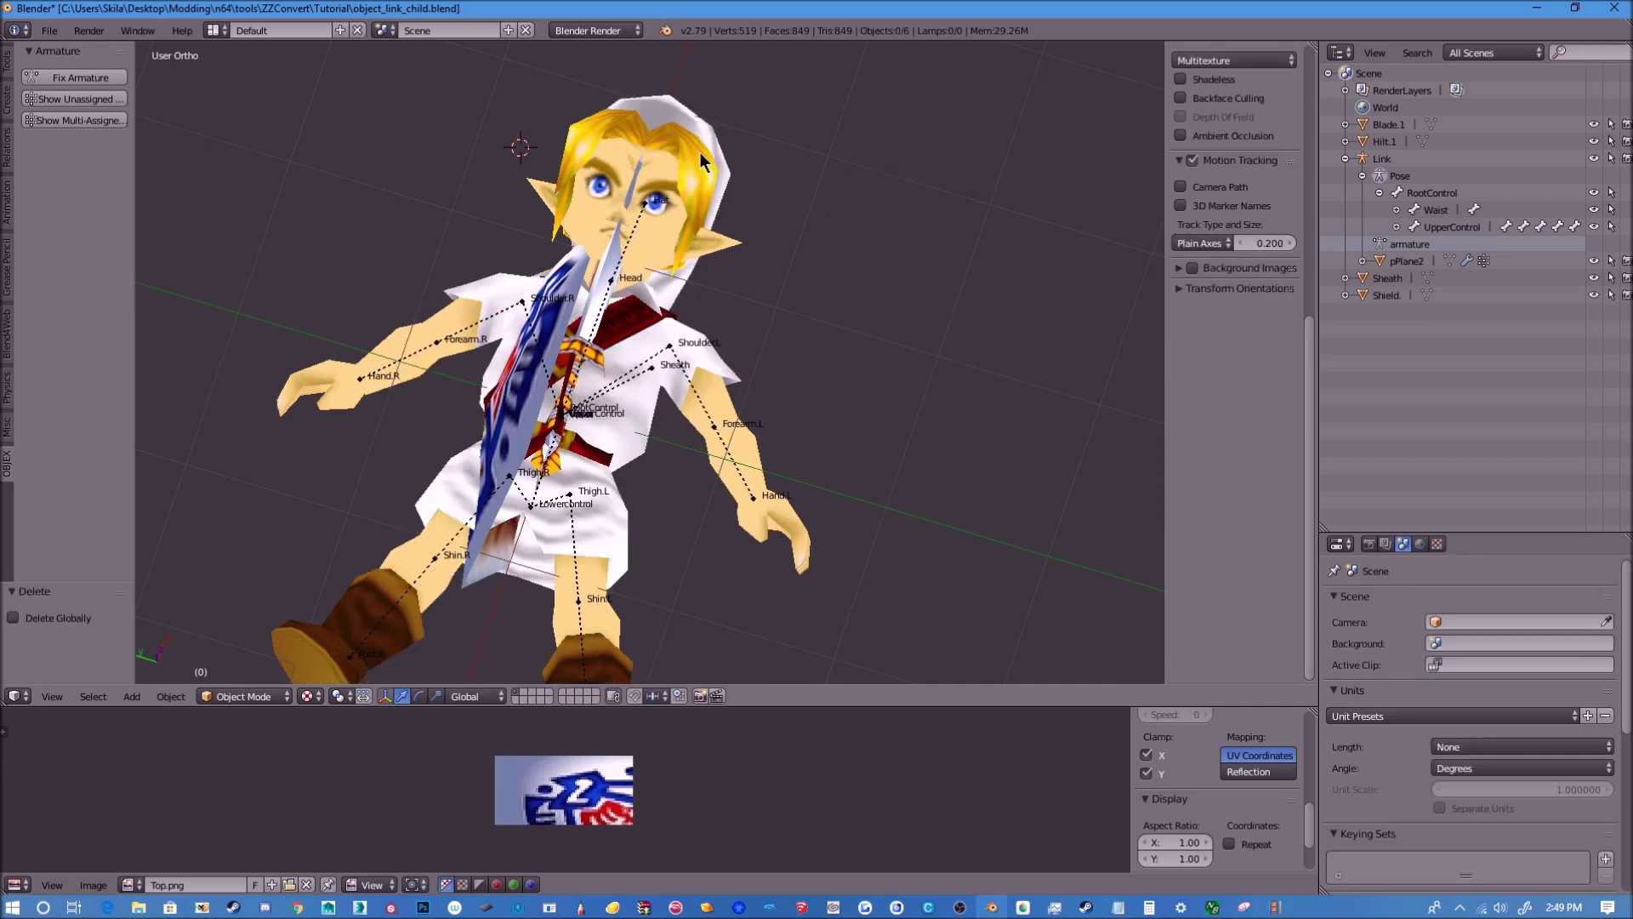
Step: Use Orphan Slayer to delete the orphaned textures and the orphaned materials from the file
scroll(393, 325, "down", 1)
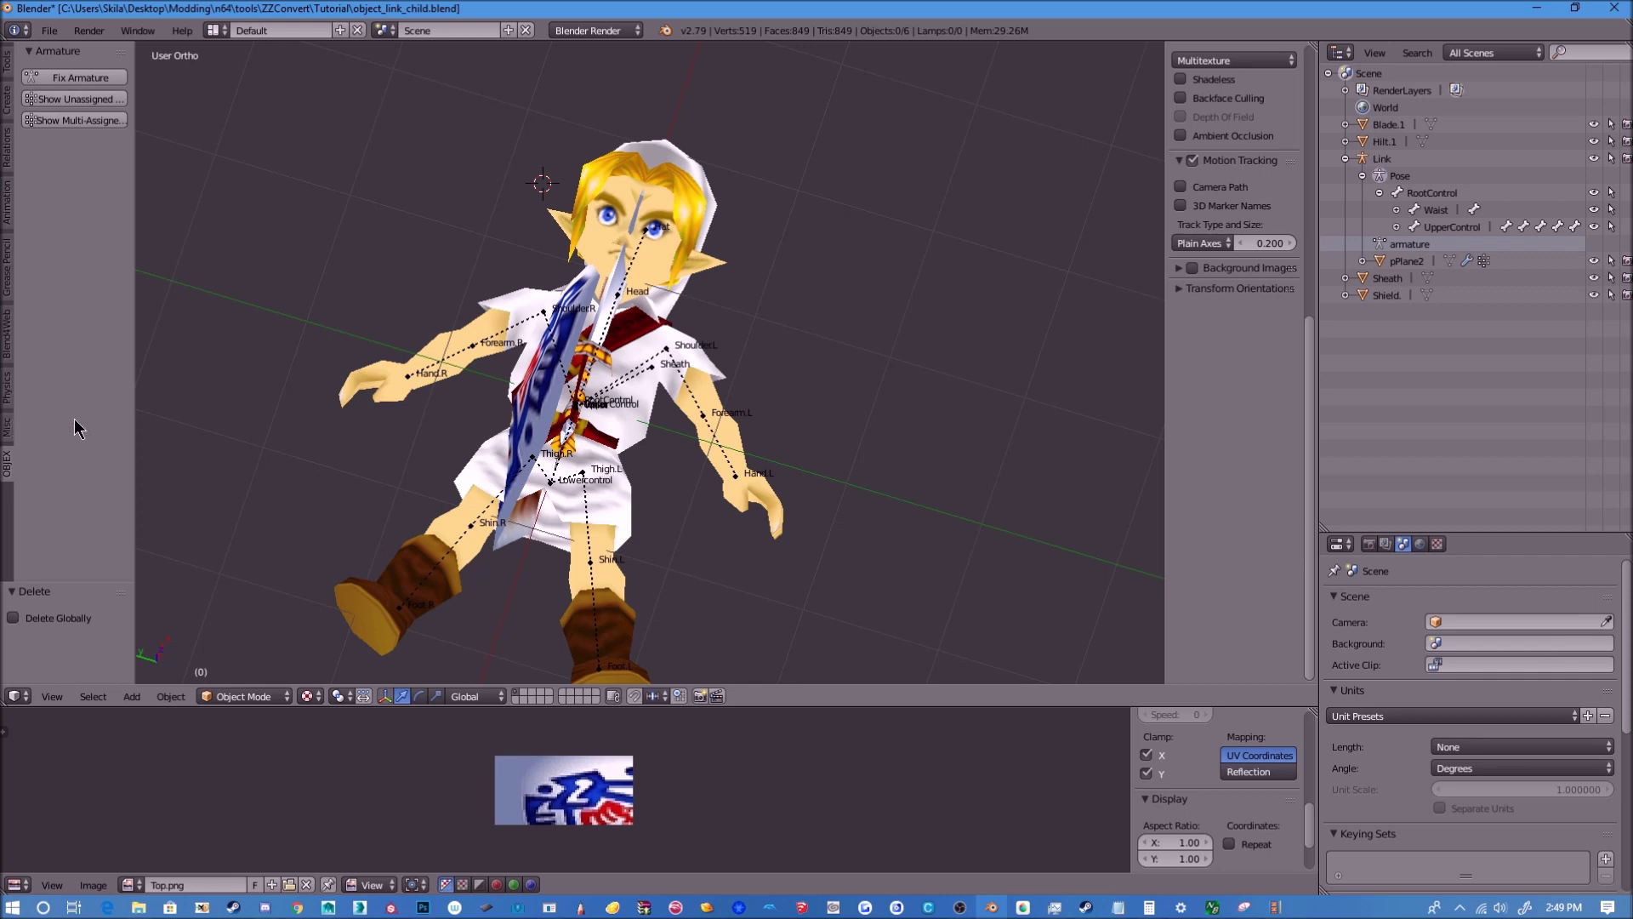
left_click(6, 428)
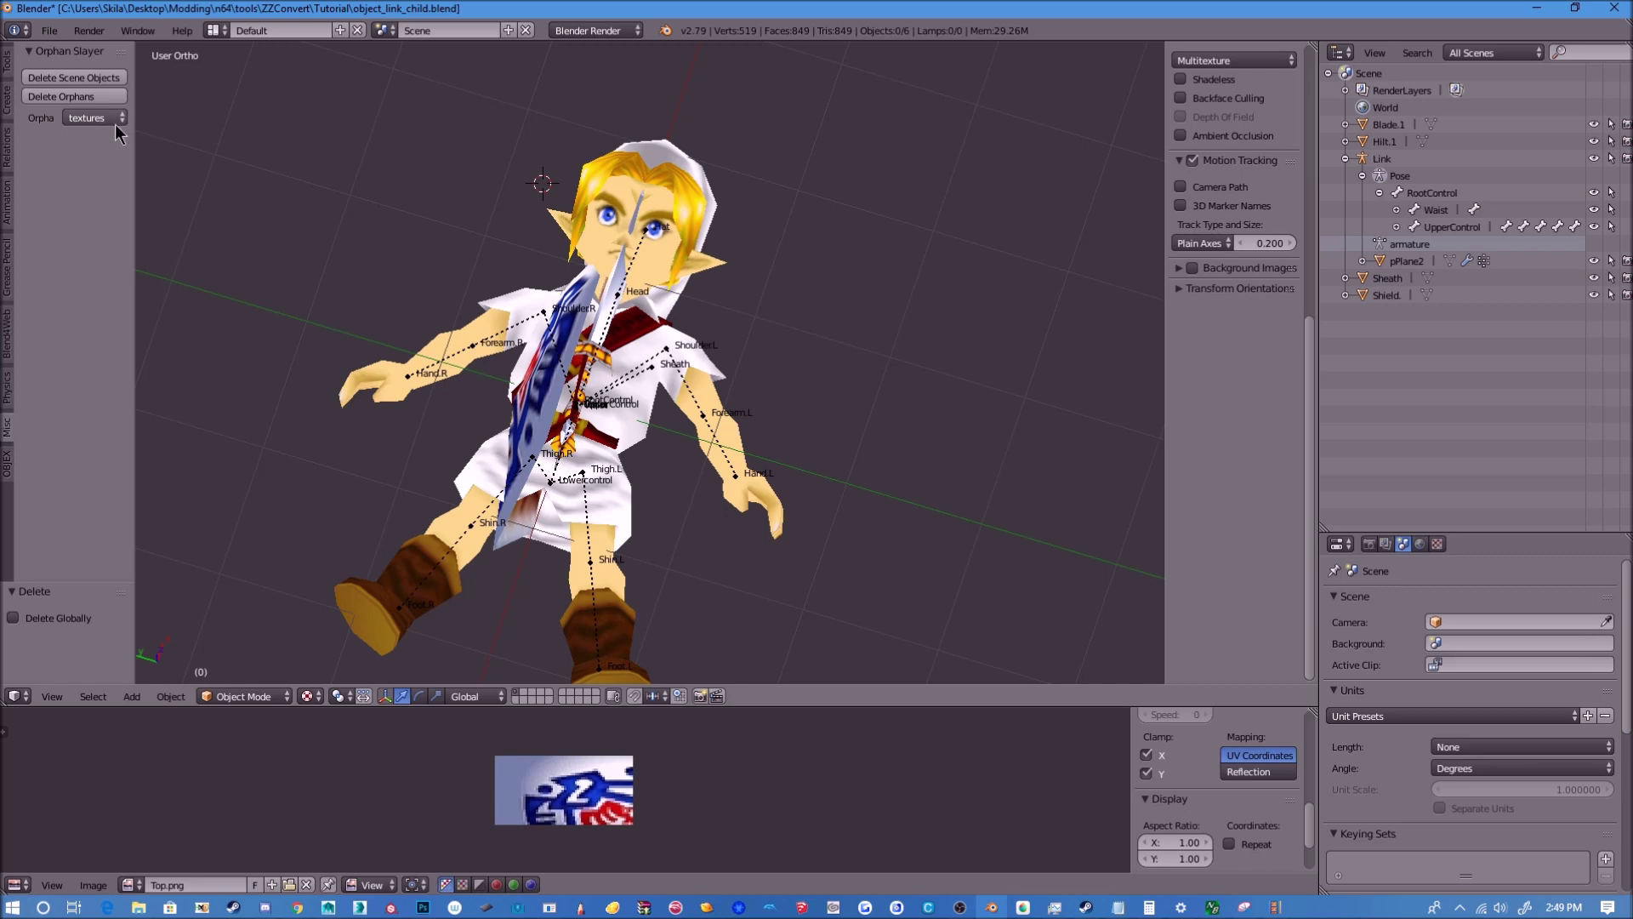
left_click(90, 119)
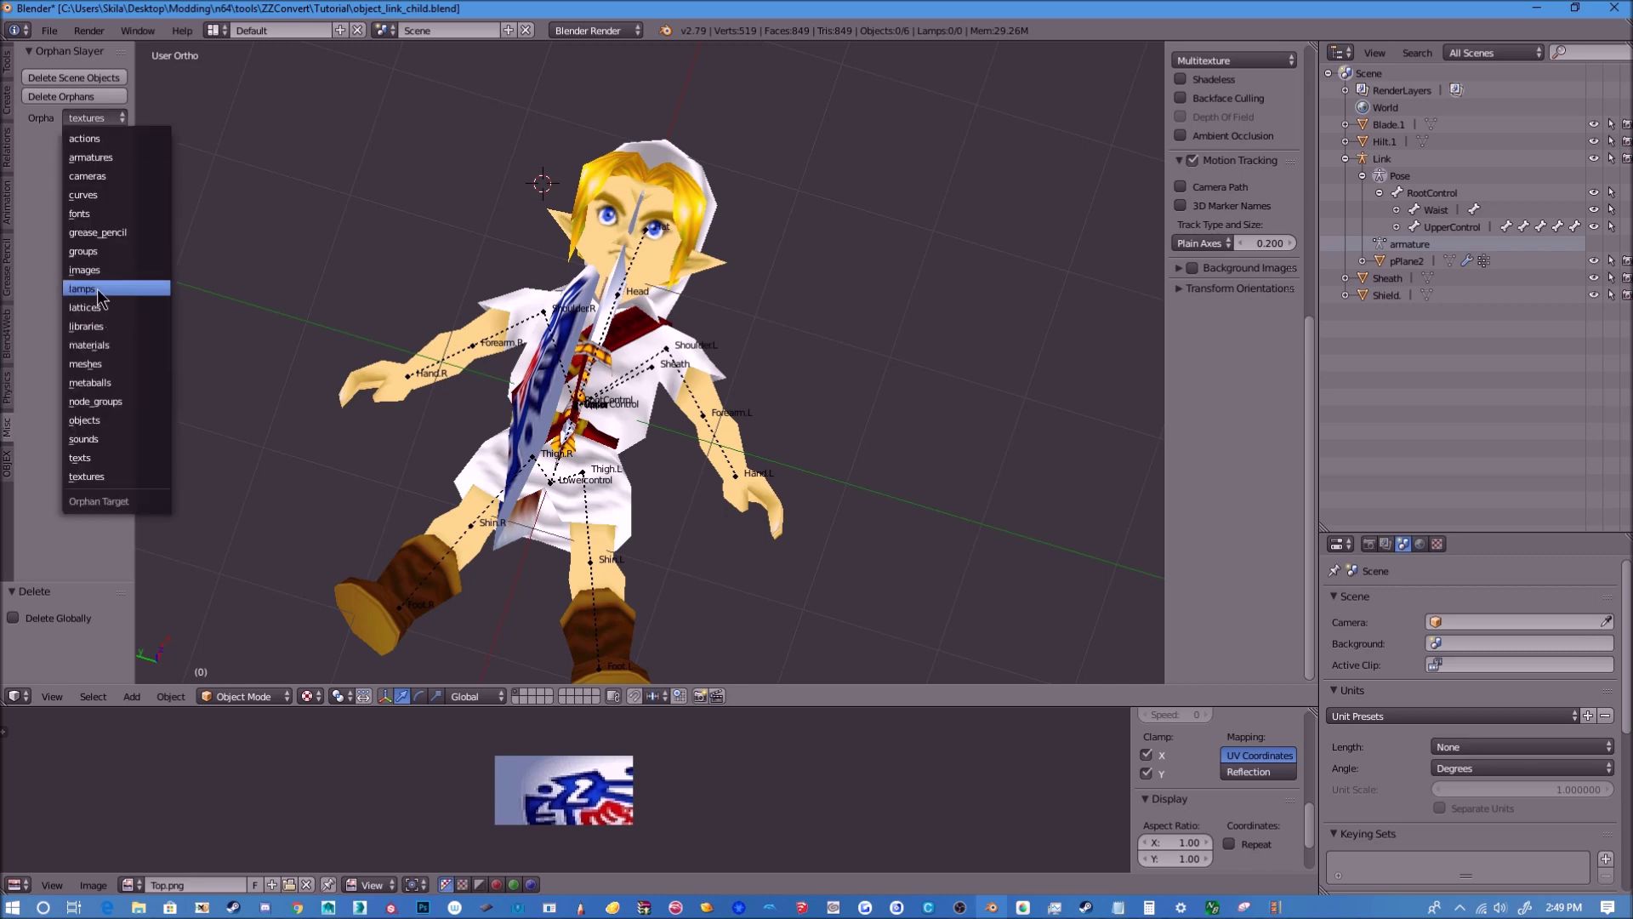
left_click(95, 475)
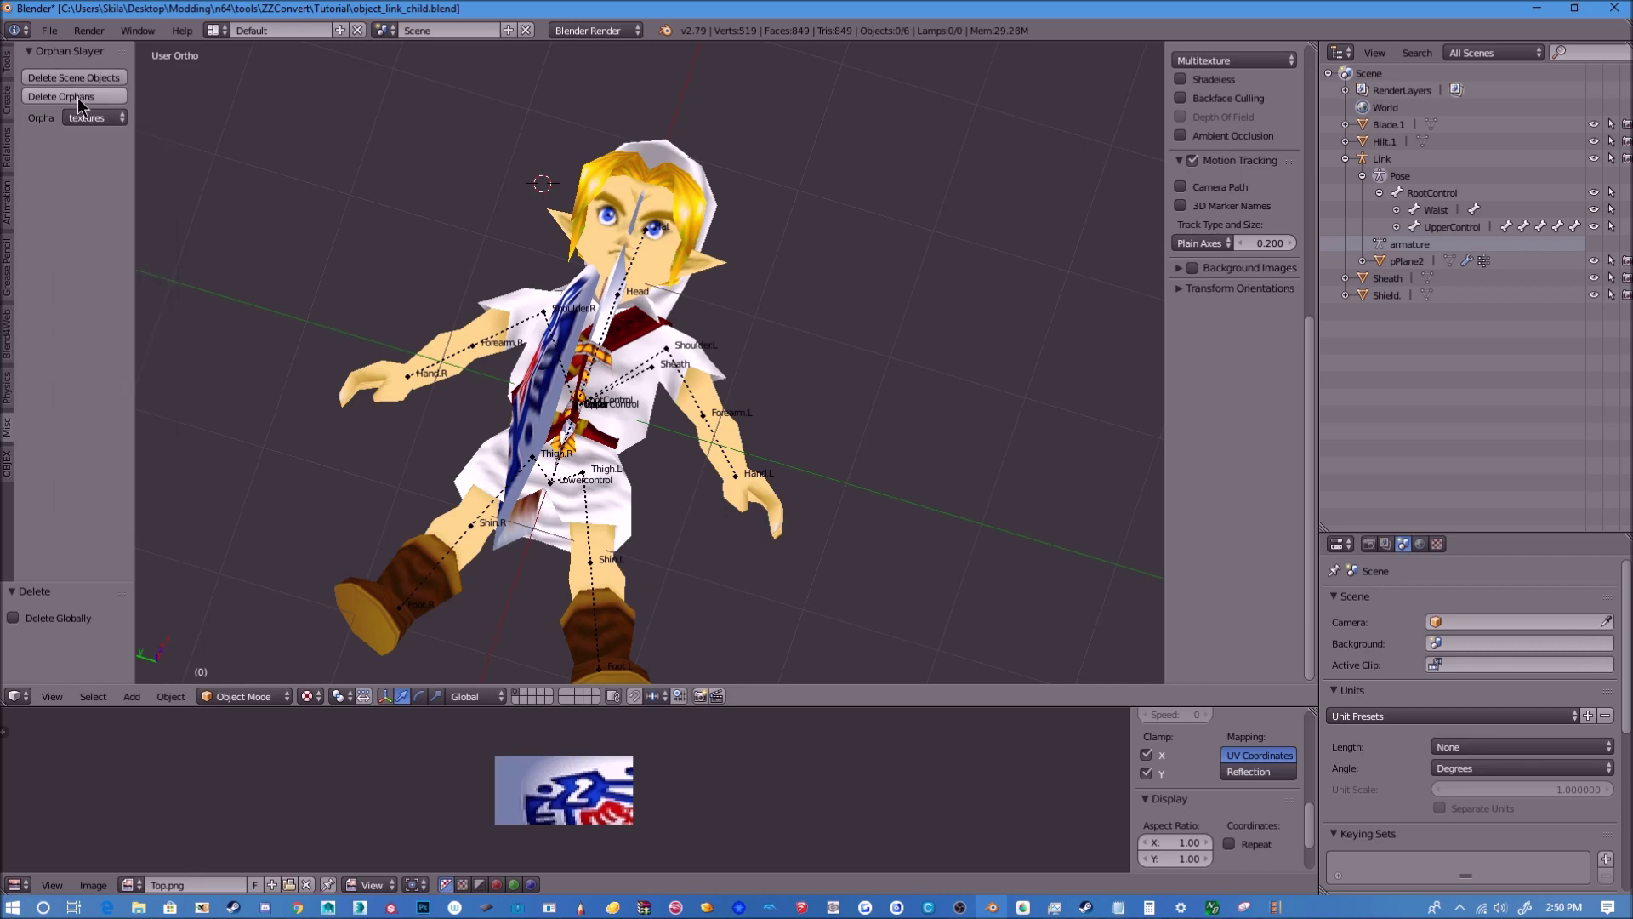
left_click(88, 119)
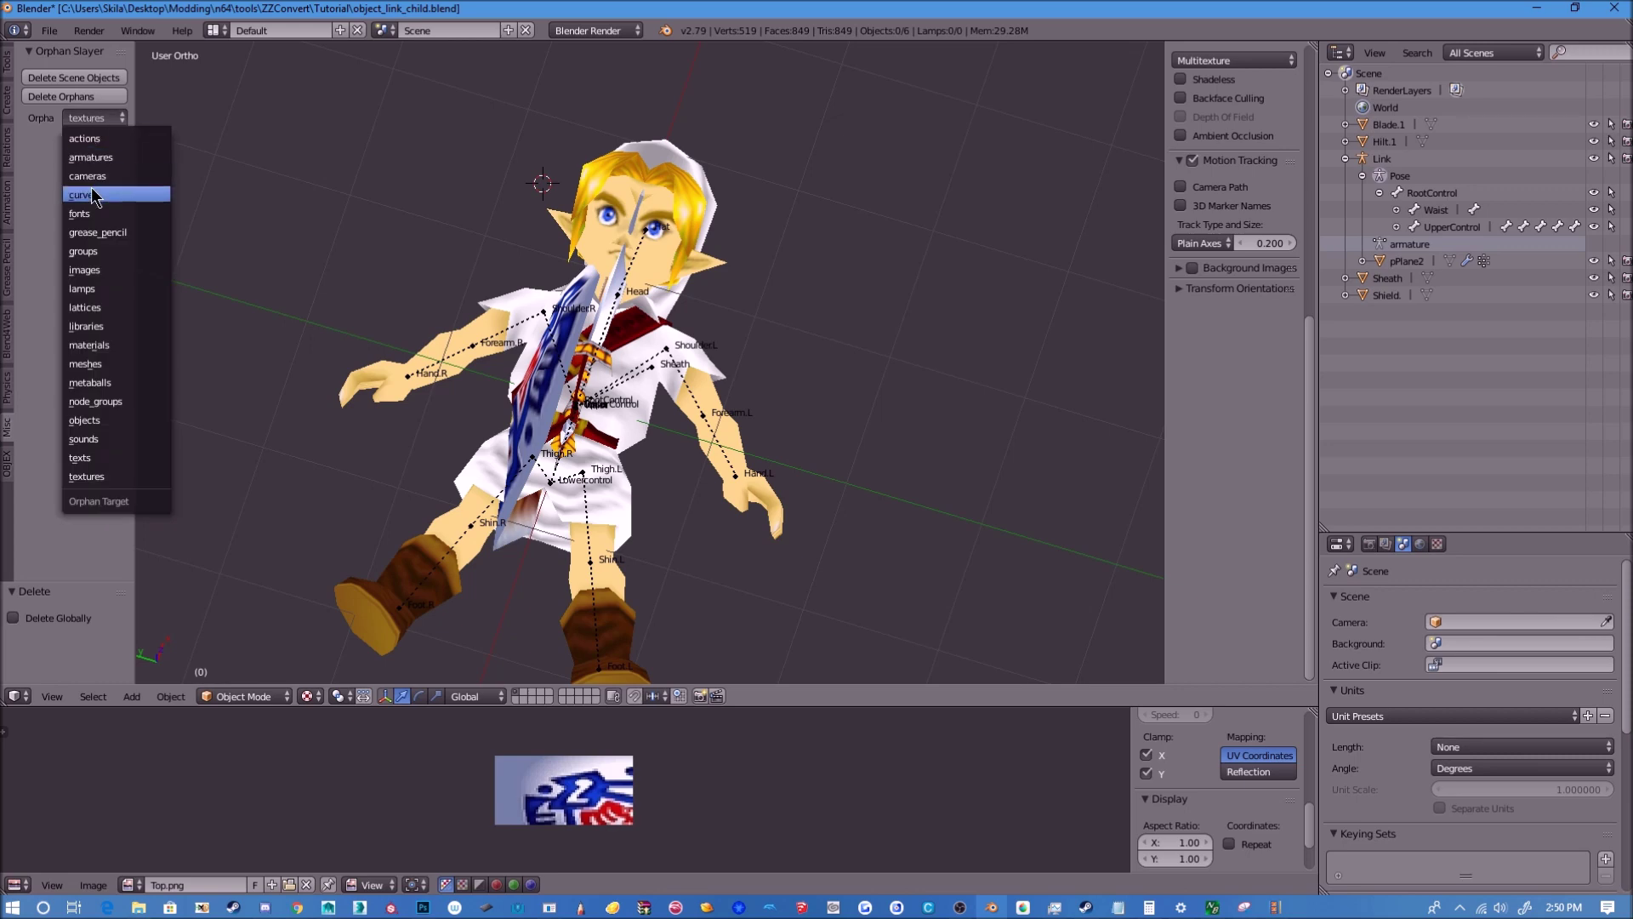
left_click(88, 345)
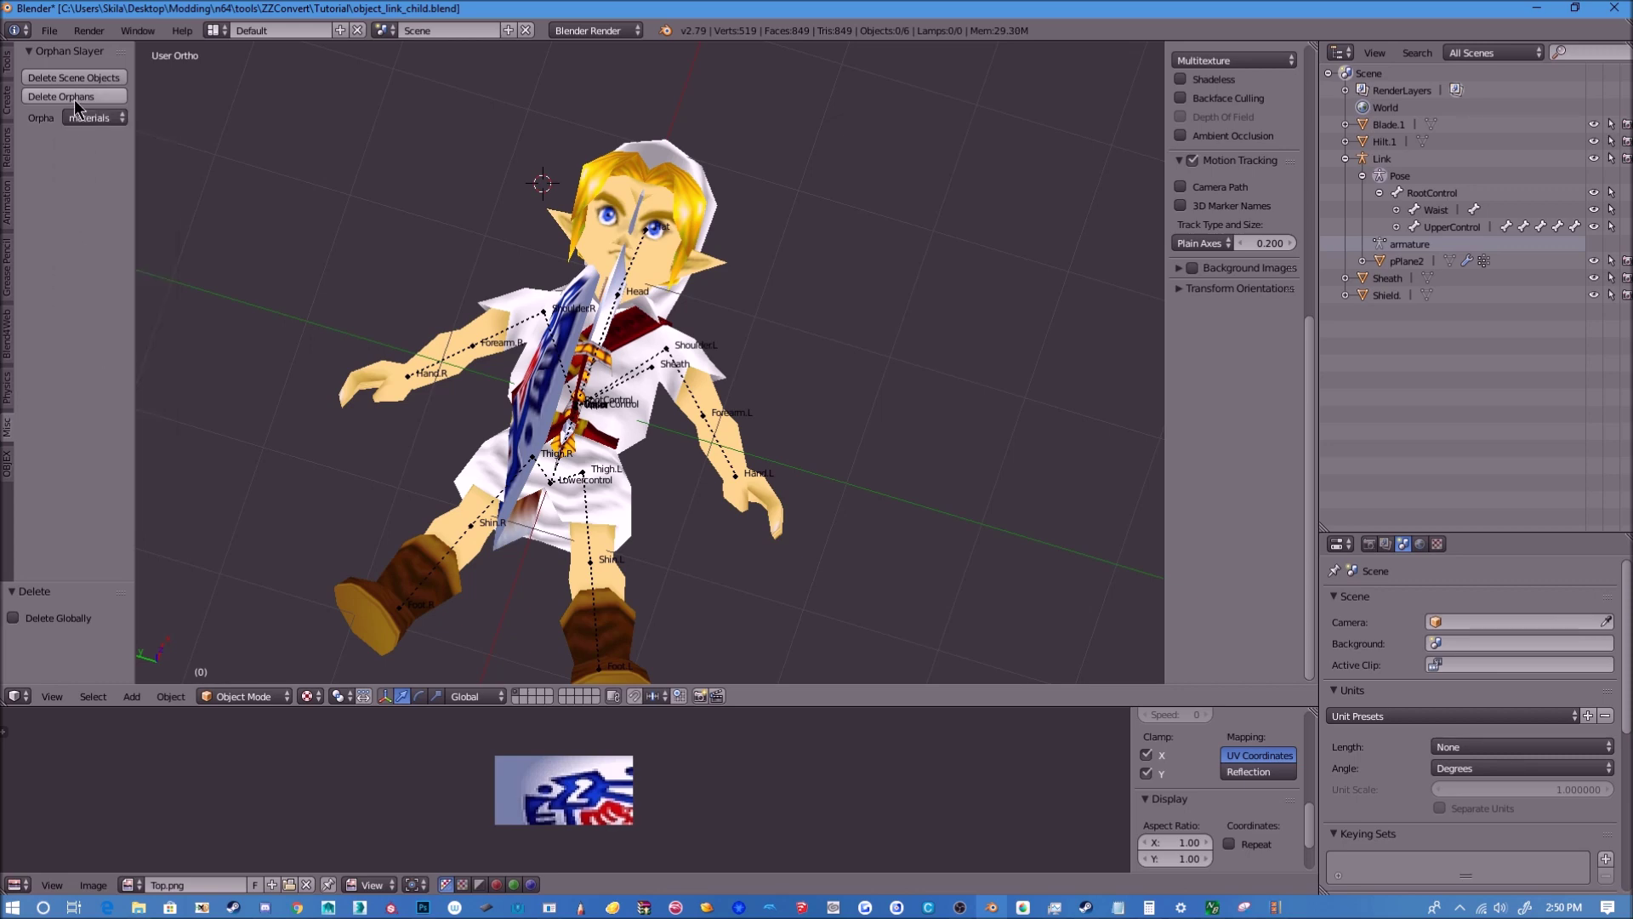
middle_click_drag(628, 270, 765, 287)
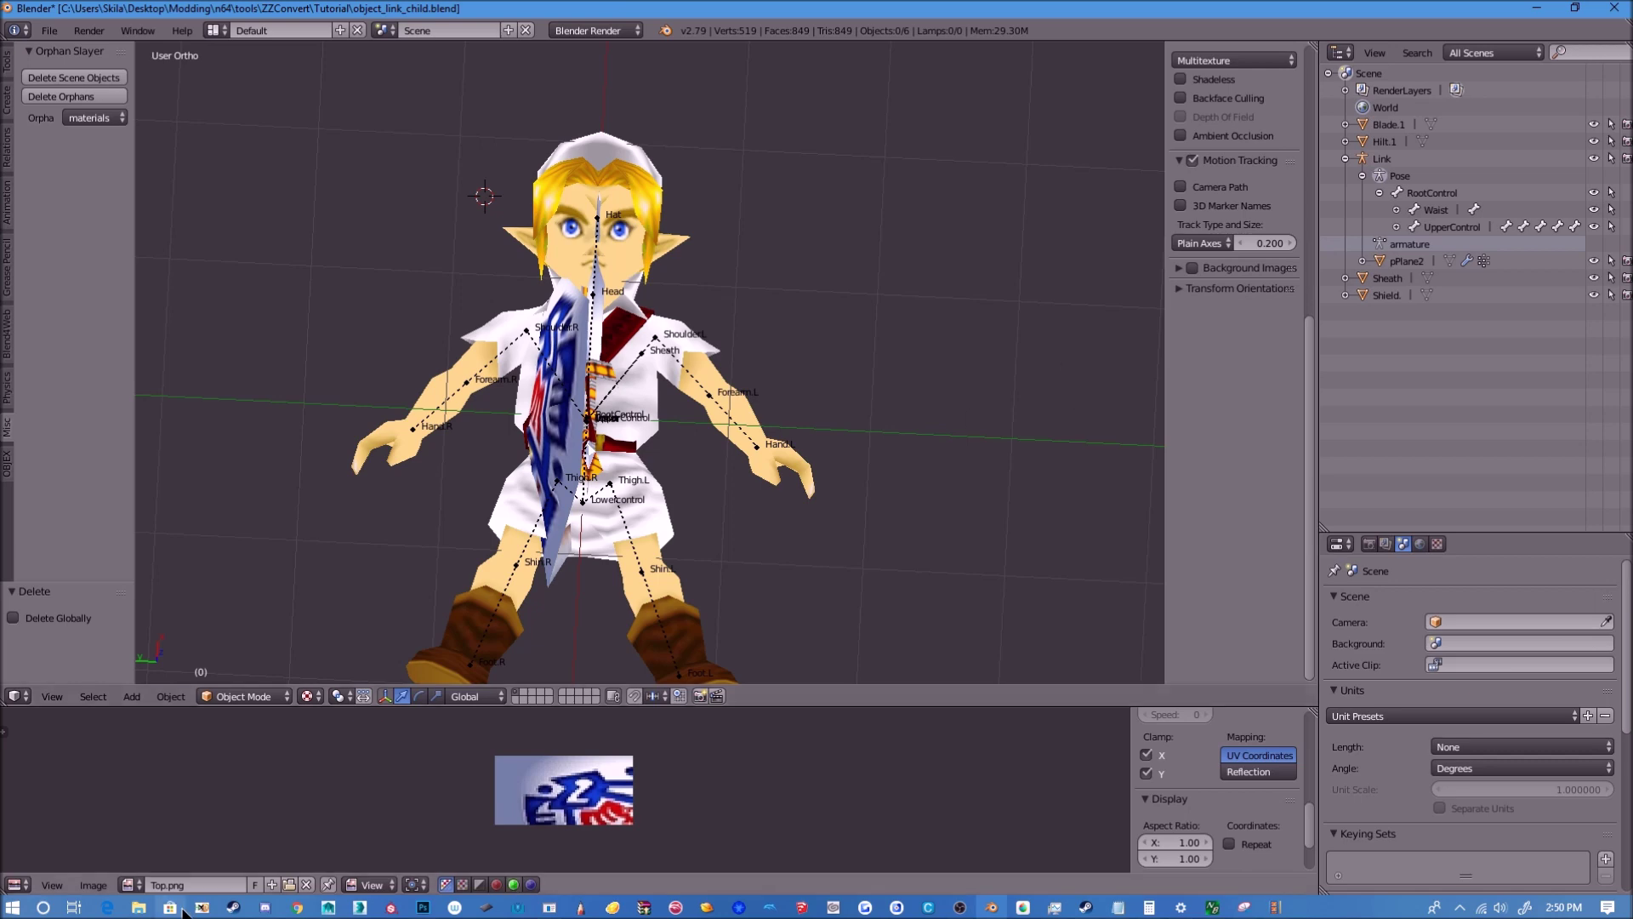
Step: Switch to File Explorer, go to the Tutorial\Tools\rompatcher folder and open index.html in the browser
mouse_move(138, 907)
left_click(145, 859)
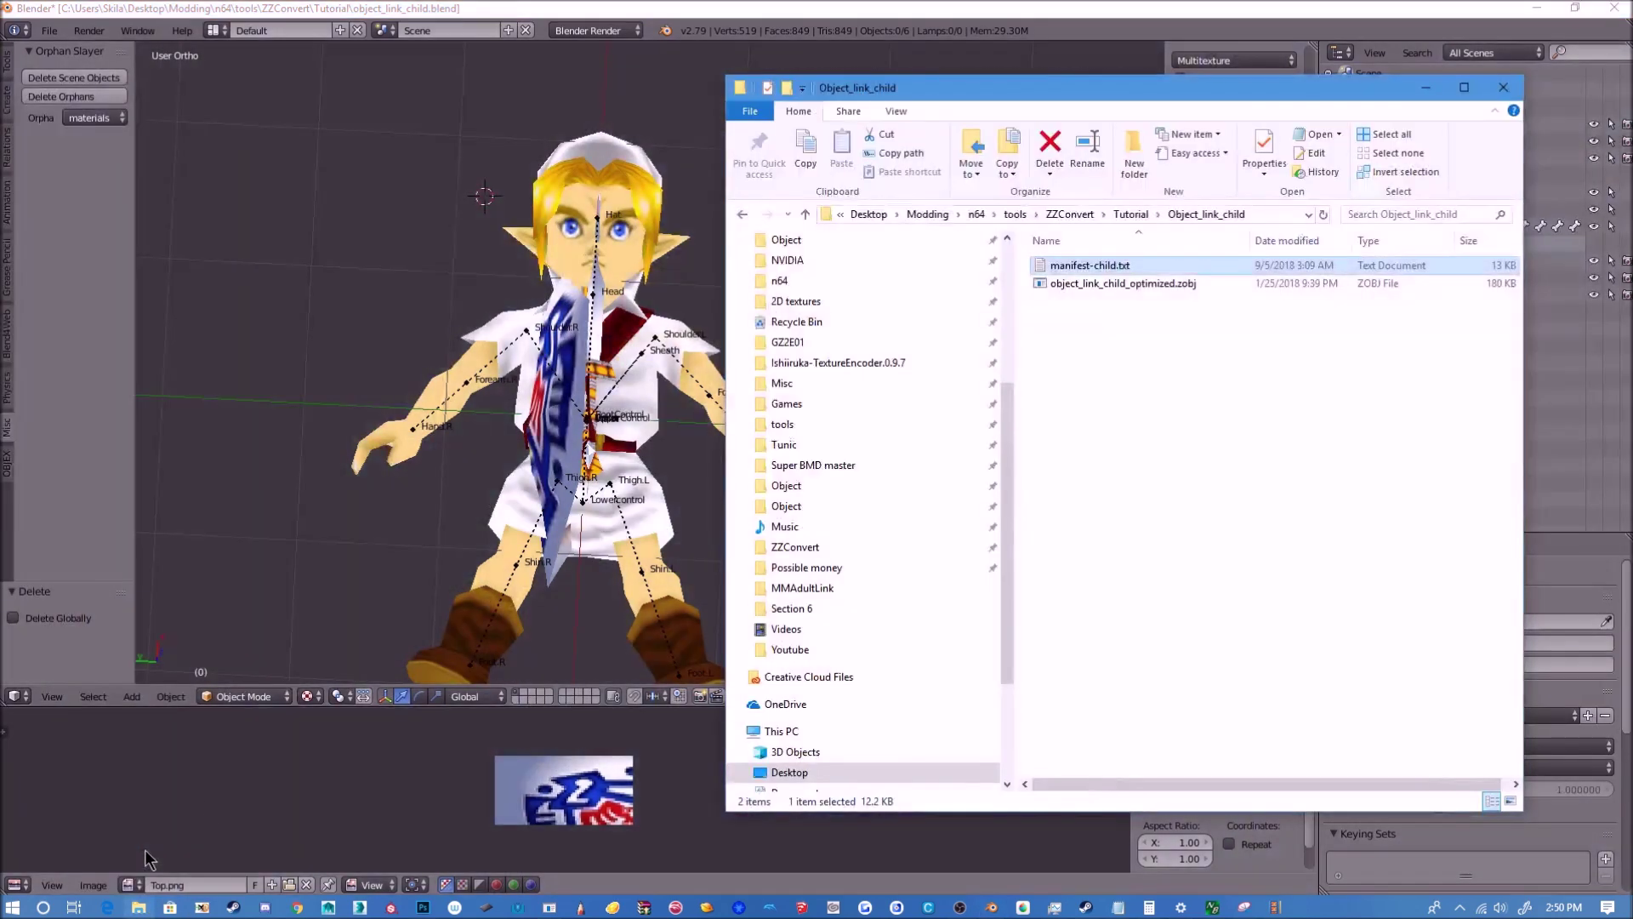
left_click_drag(1201, 95, 889, 89)
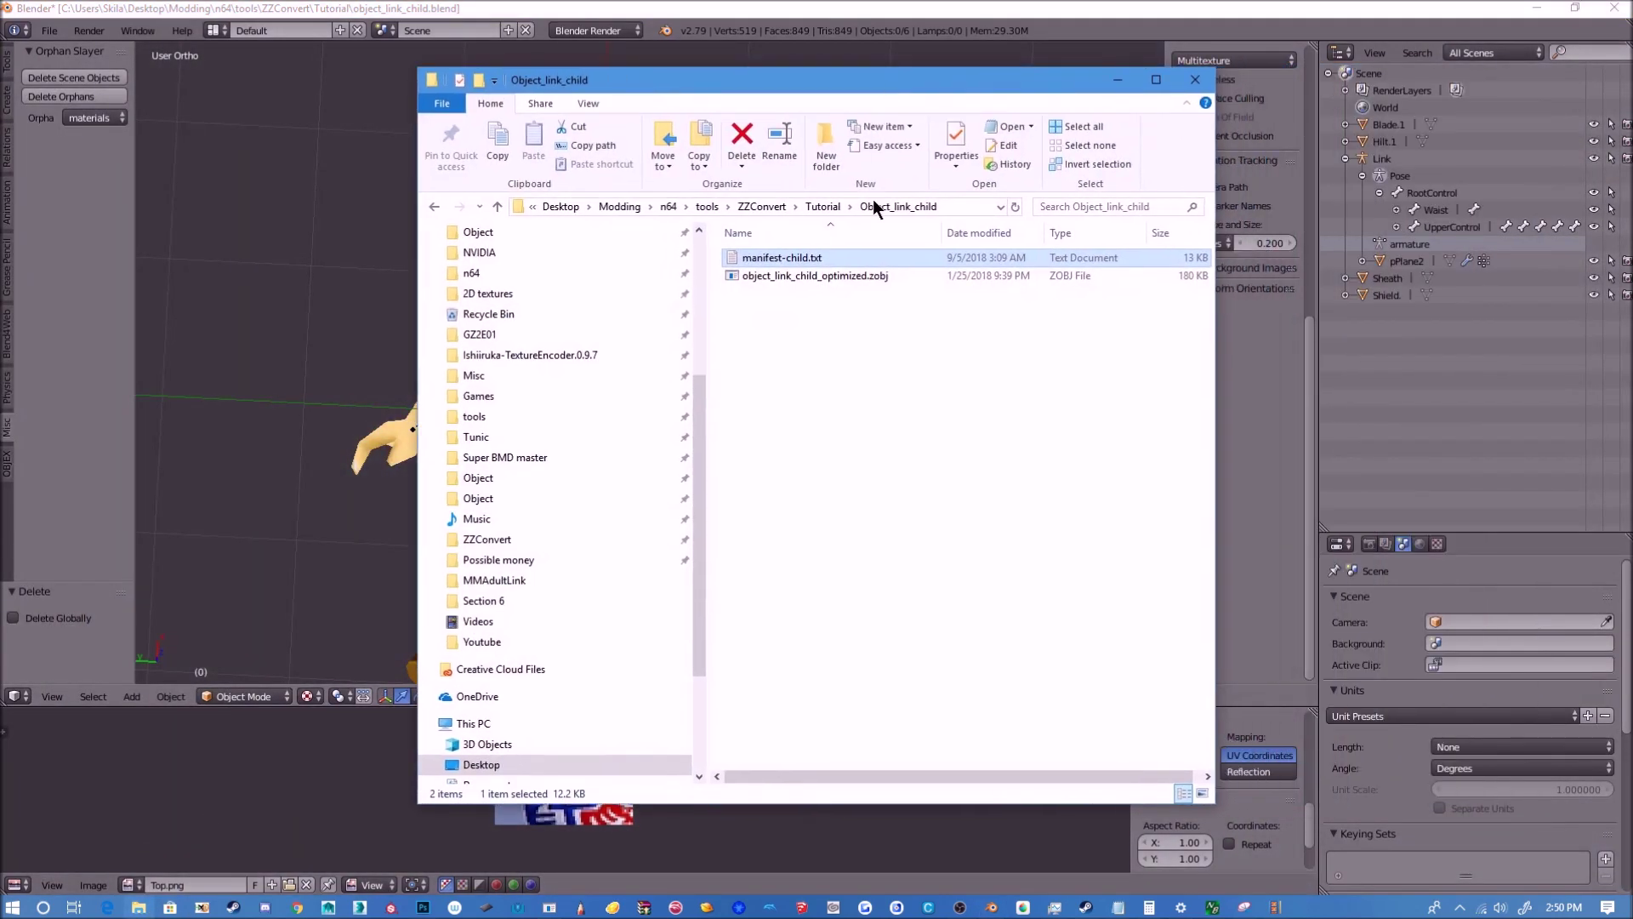
left_click(815, 206)
double_click(786, 293)
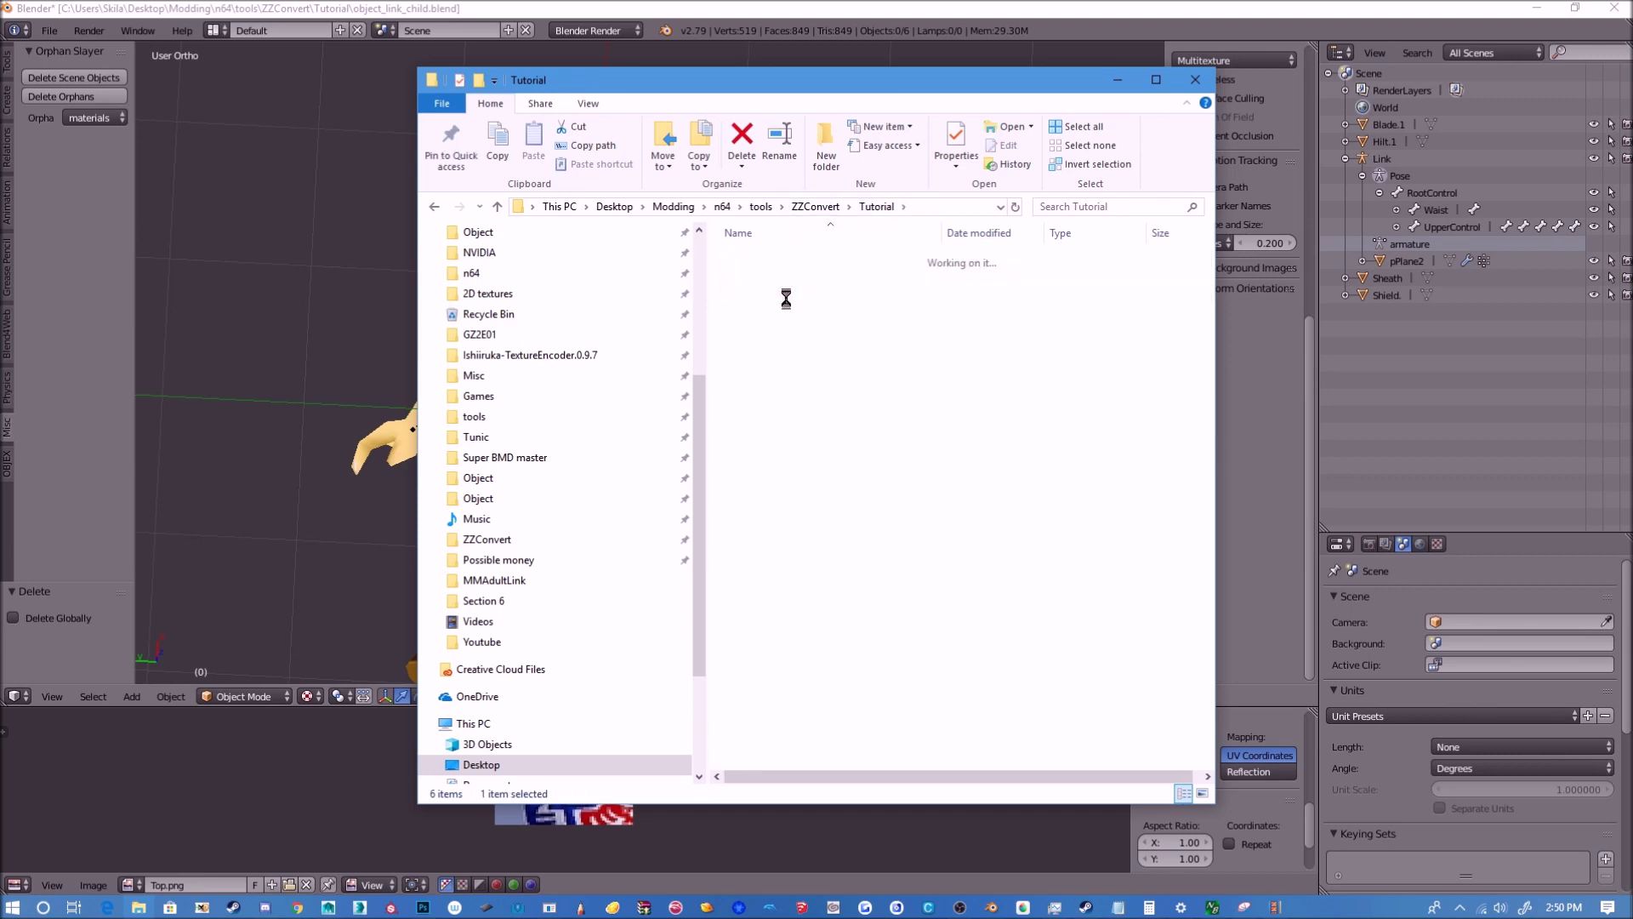
double_click(786, 294)
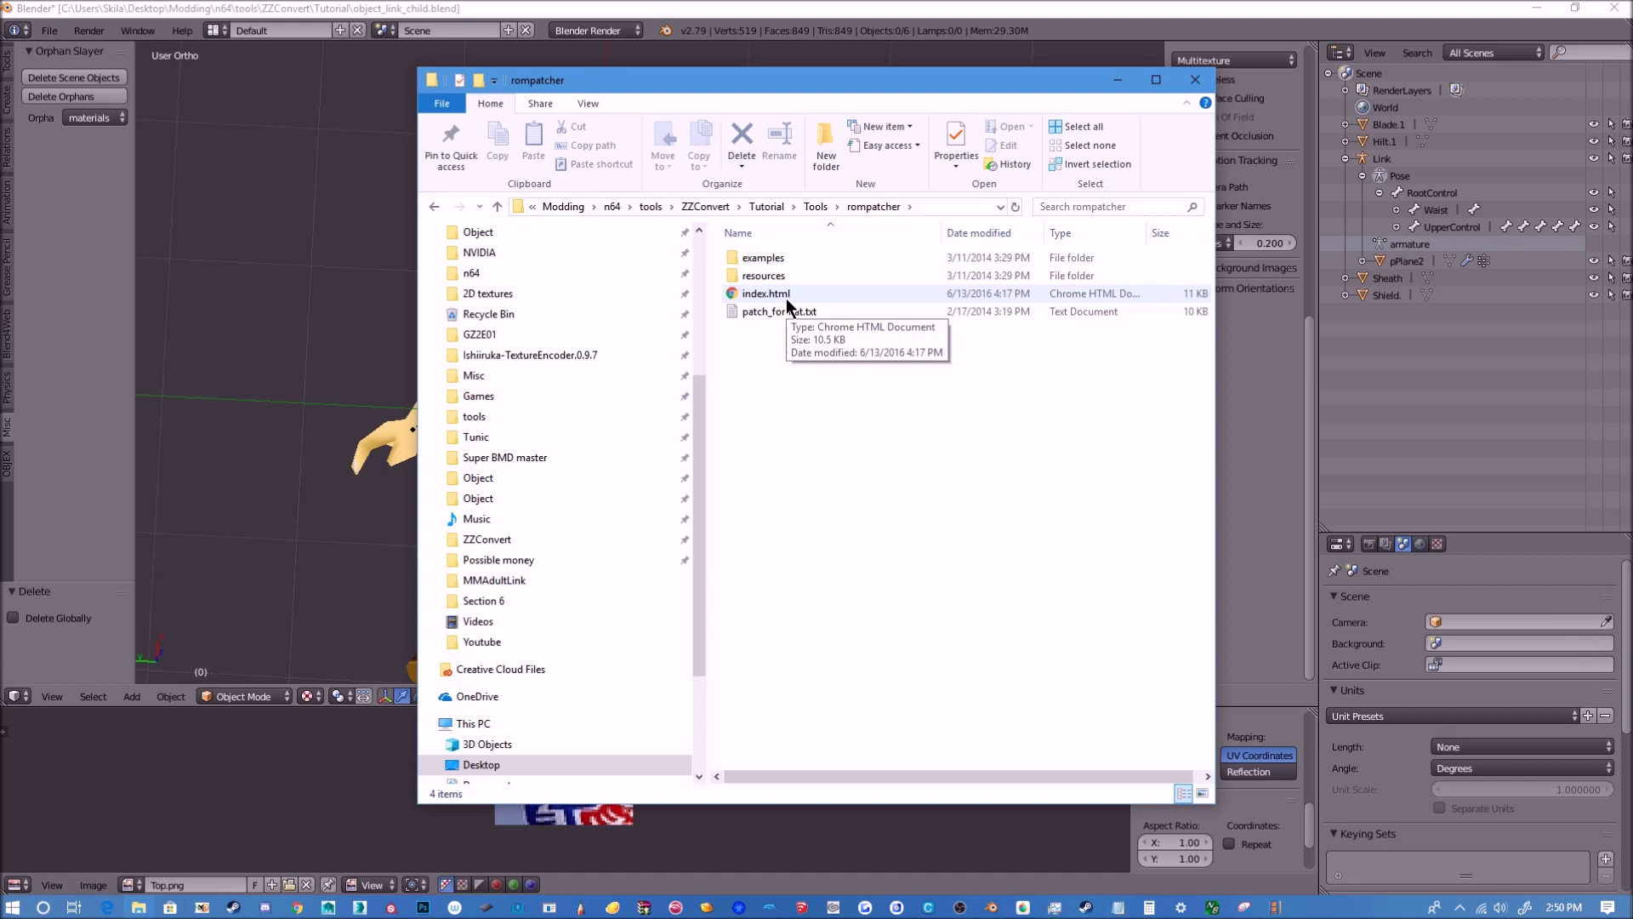
double_click(787, 298)
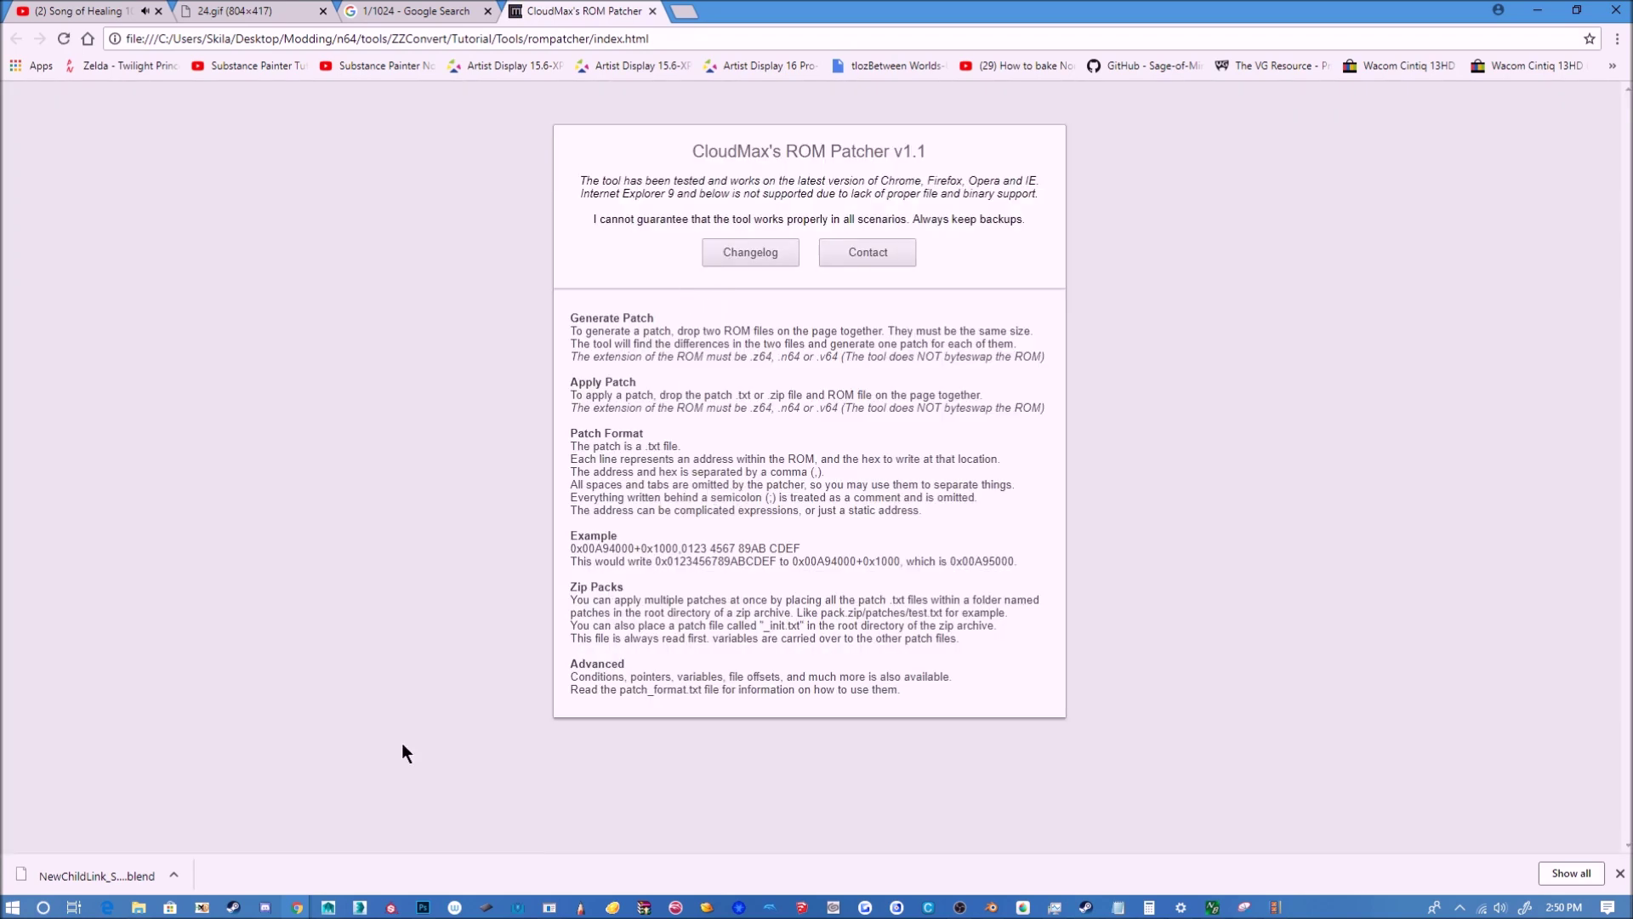
Step: Load patch.txt and Zelootma.z64 together from the optimized_link_objects-master folder into CloudMax's ROM Patcher to apply the patch
left_click(139, 906)
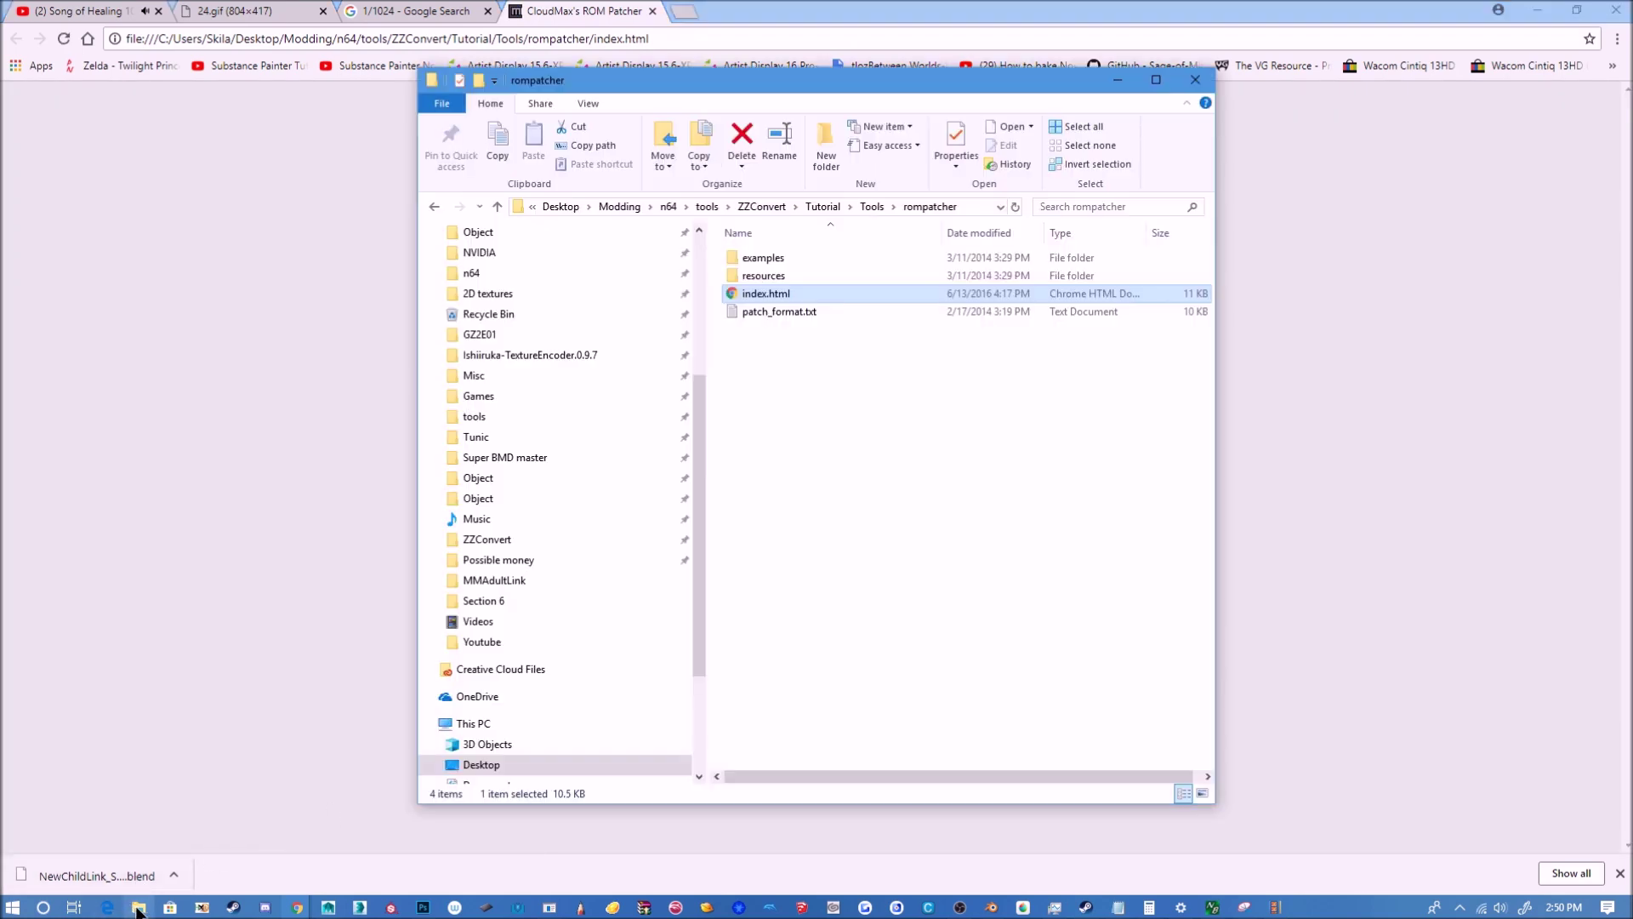
left_click(868, 206)
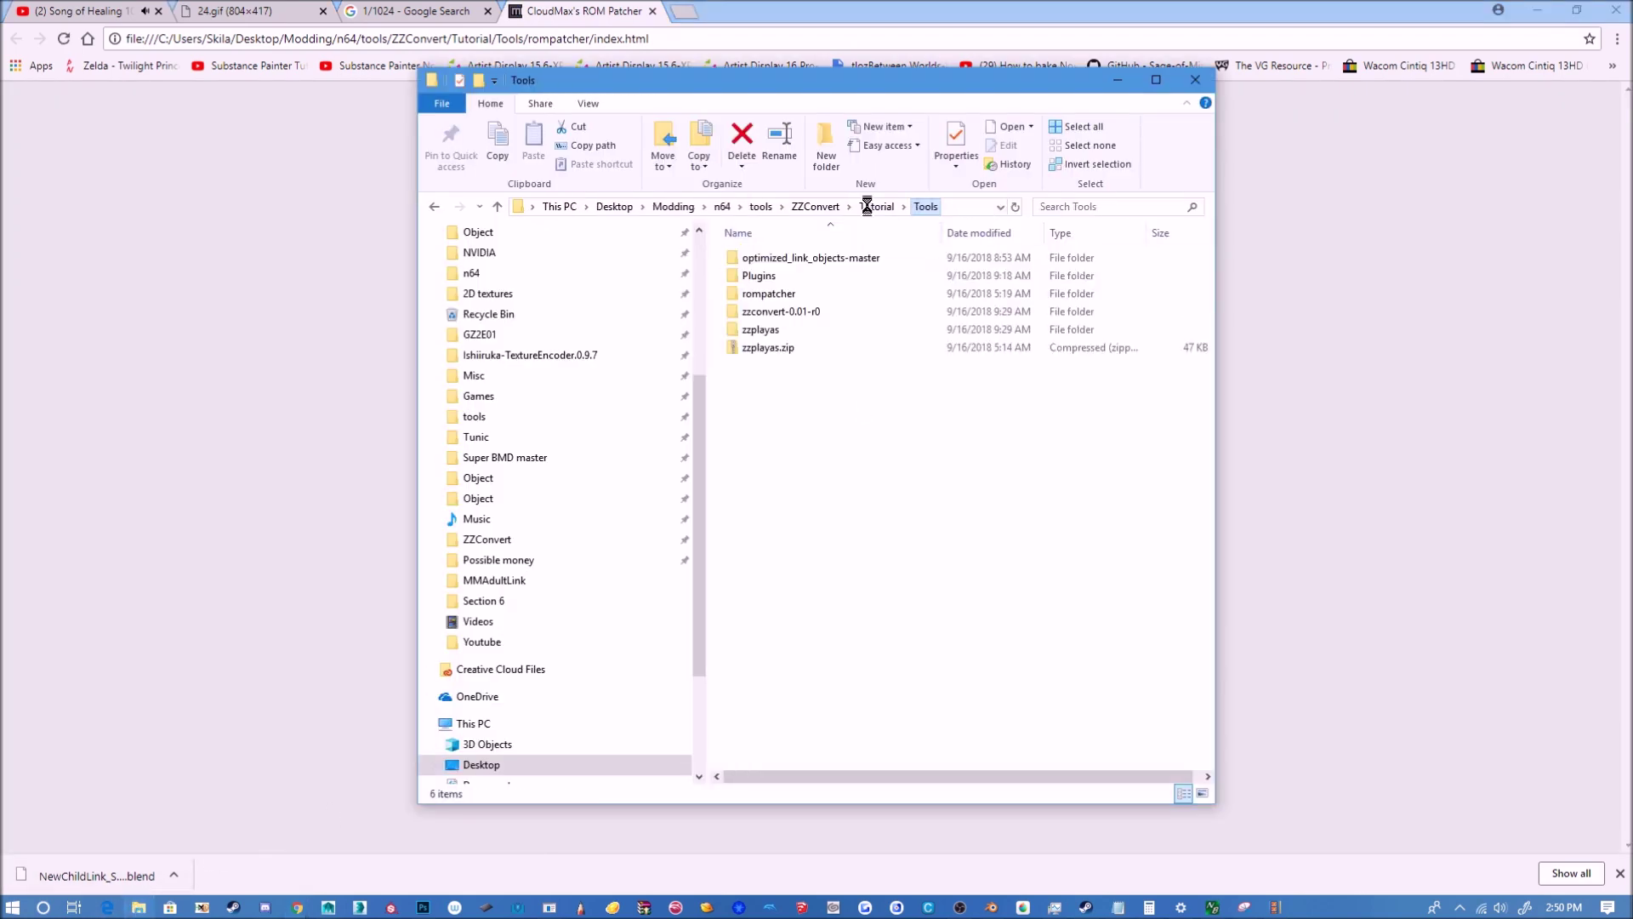
double_click(799, 256)
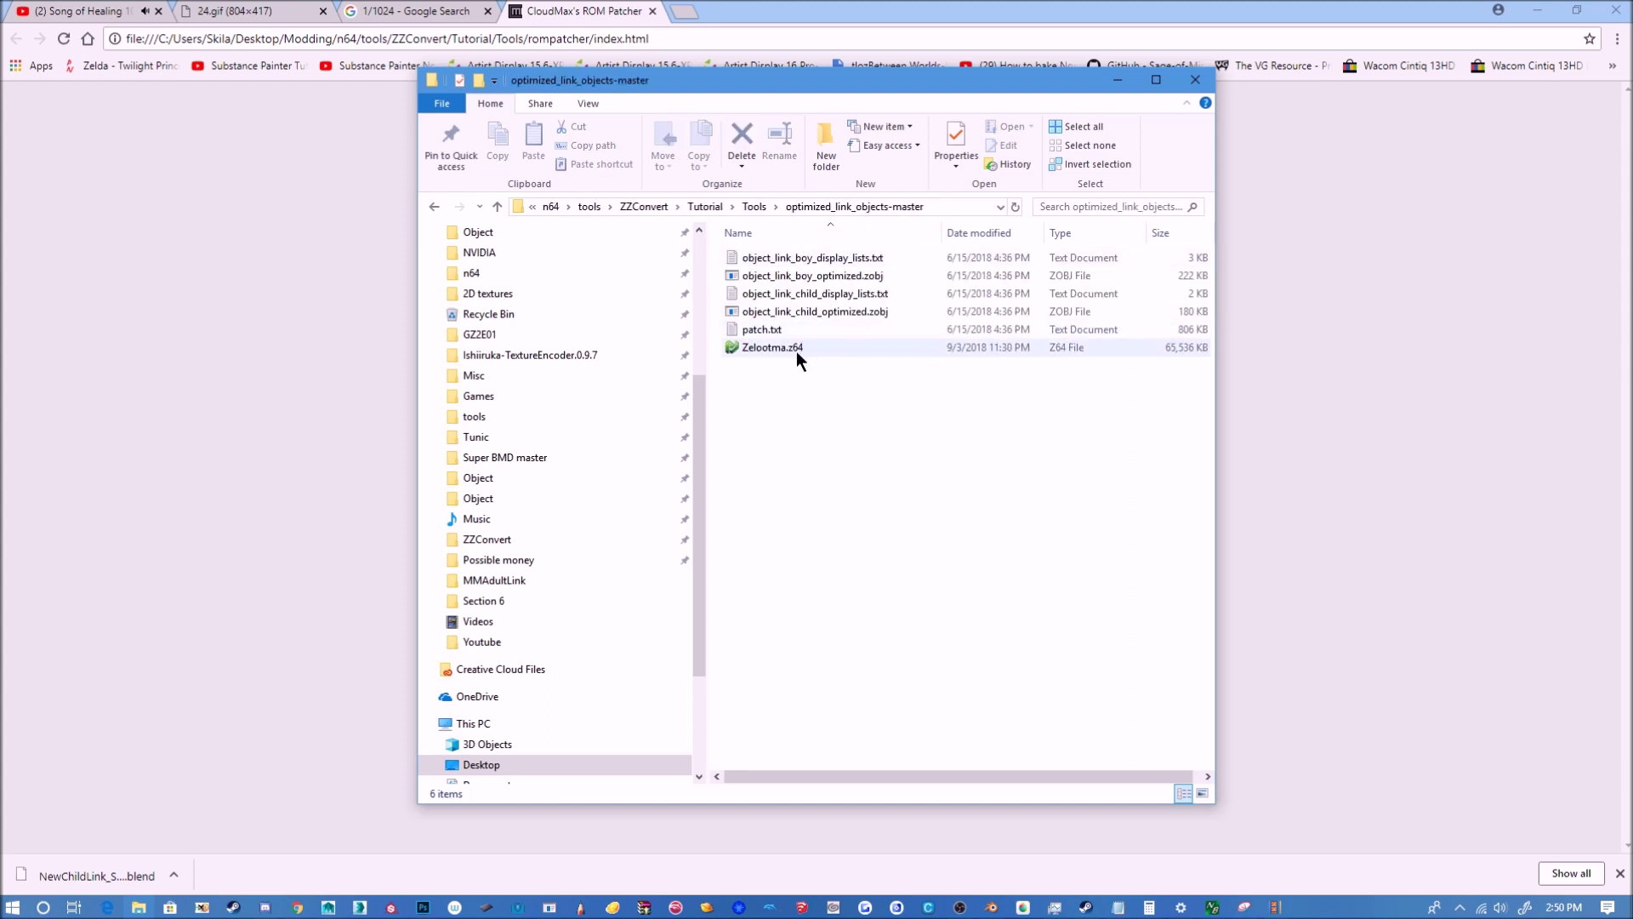
left_click(796, 349)
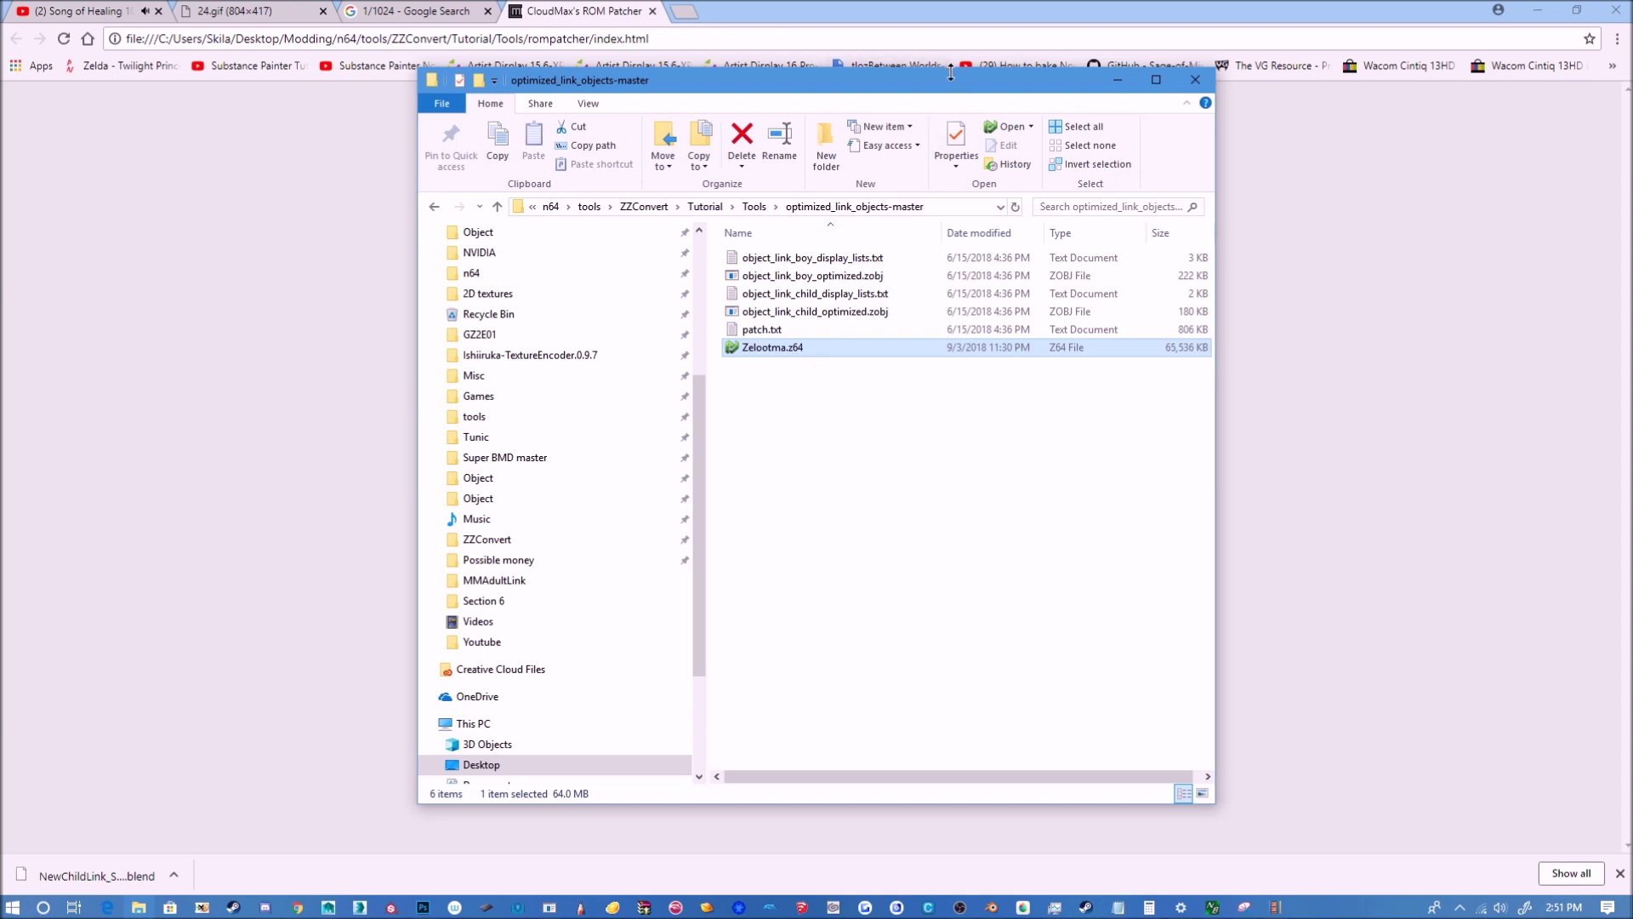
left_click_drag(950, 84, 1063, 87)
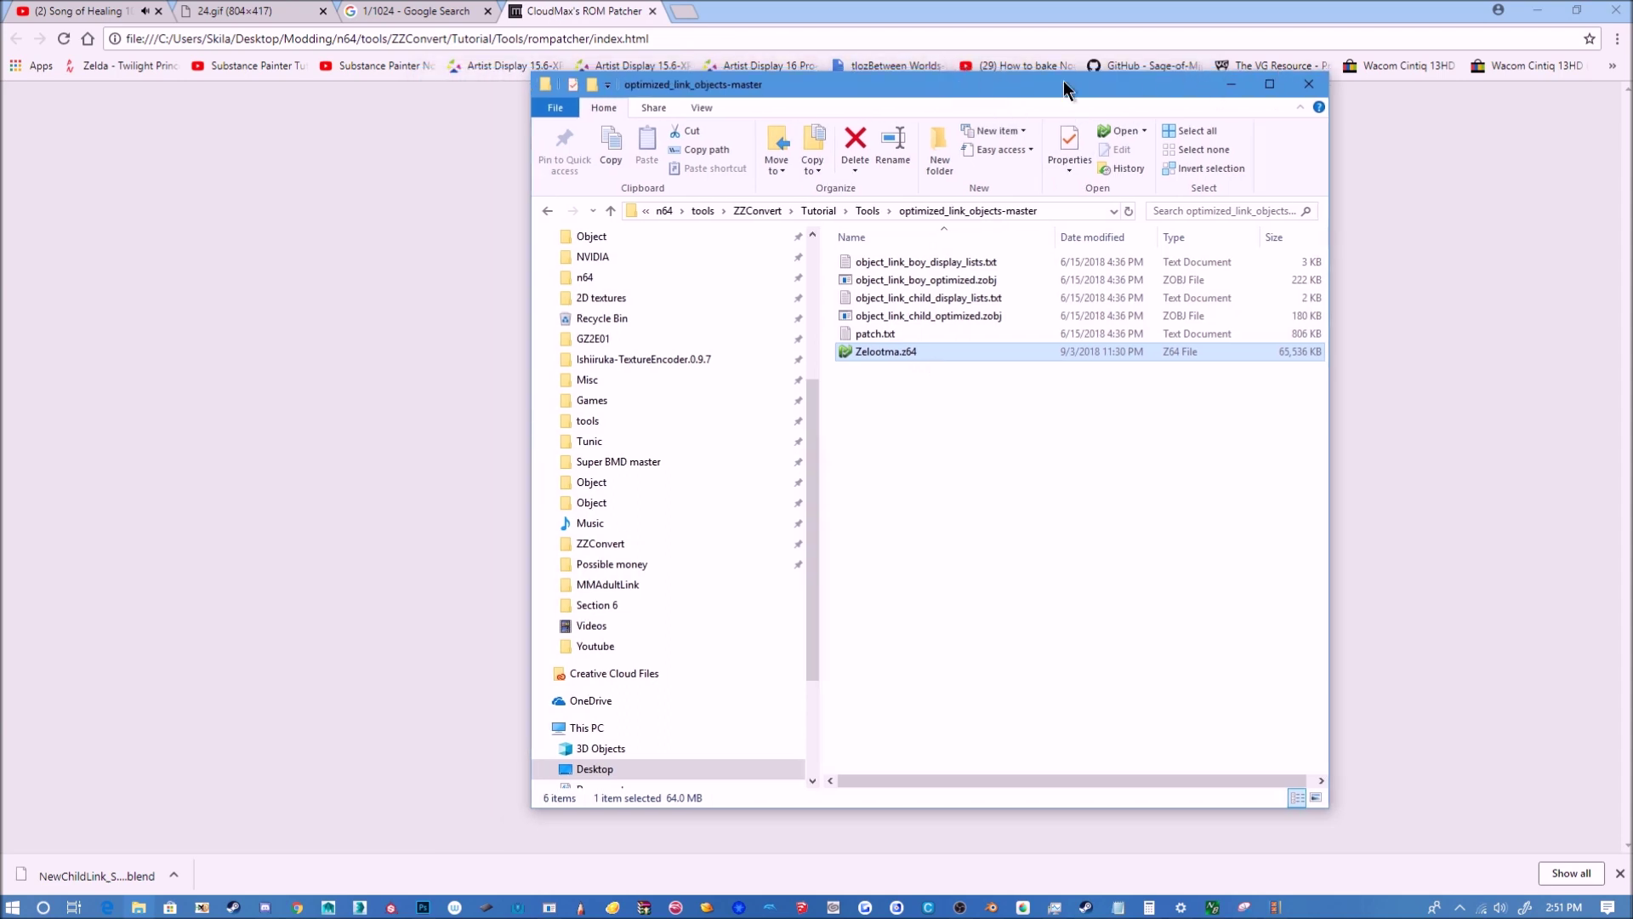
left_click(895, 333, "ctrl")
left_click_drag(910, 84, 1265, 135)
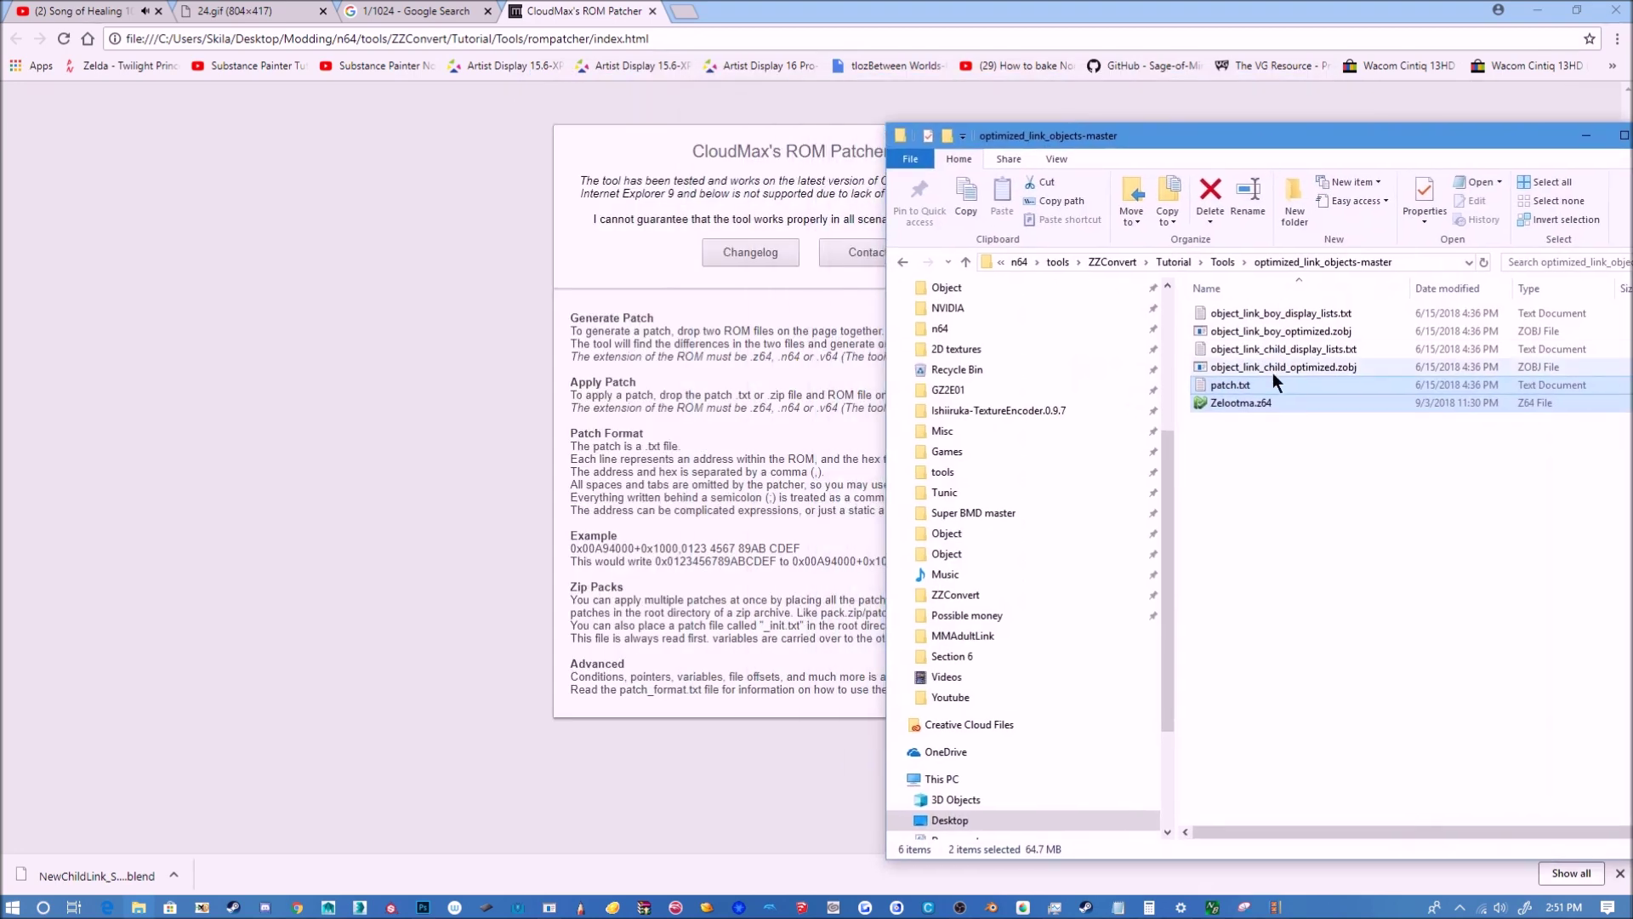
left_click_drag(1272, 372, 768, 281)
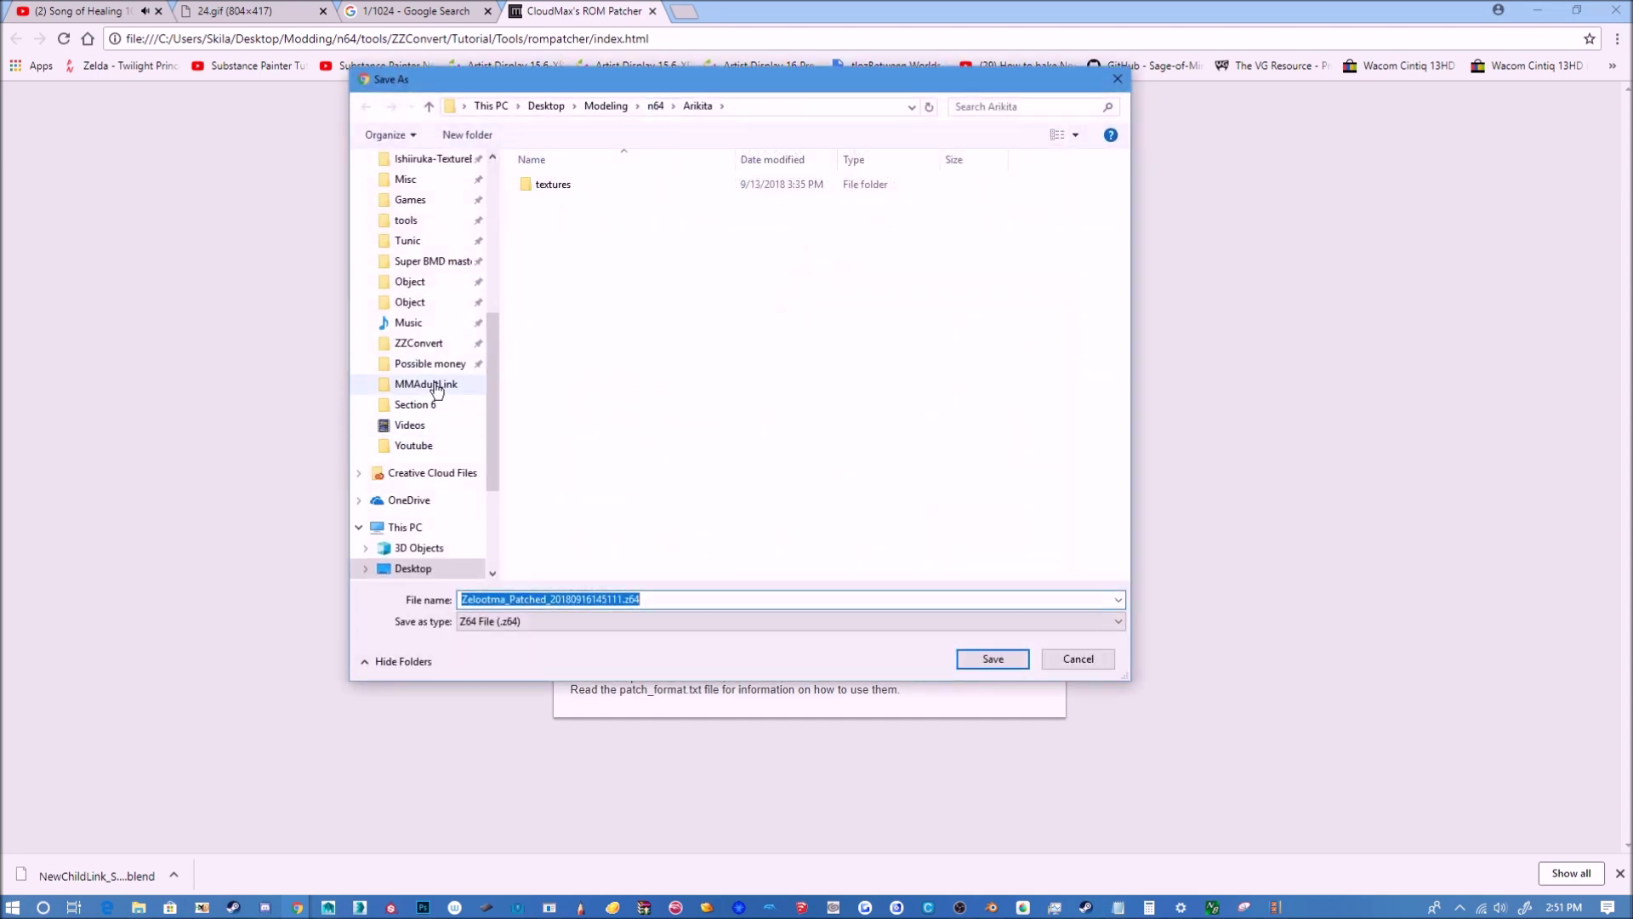
Step: Save the patched ROM as OptimizedLinkObject.z64 in ZZConvert\Tutorial\Tools\optimized_link_objects-master
left_click(416, 343)
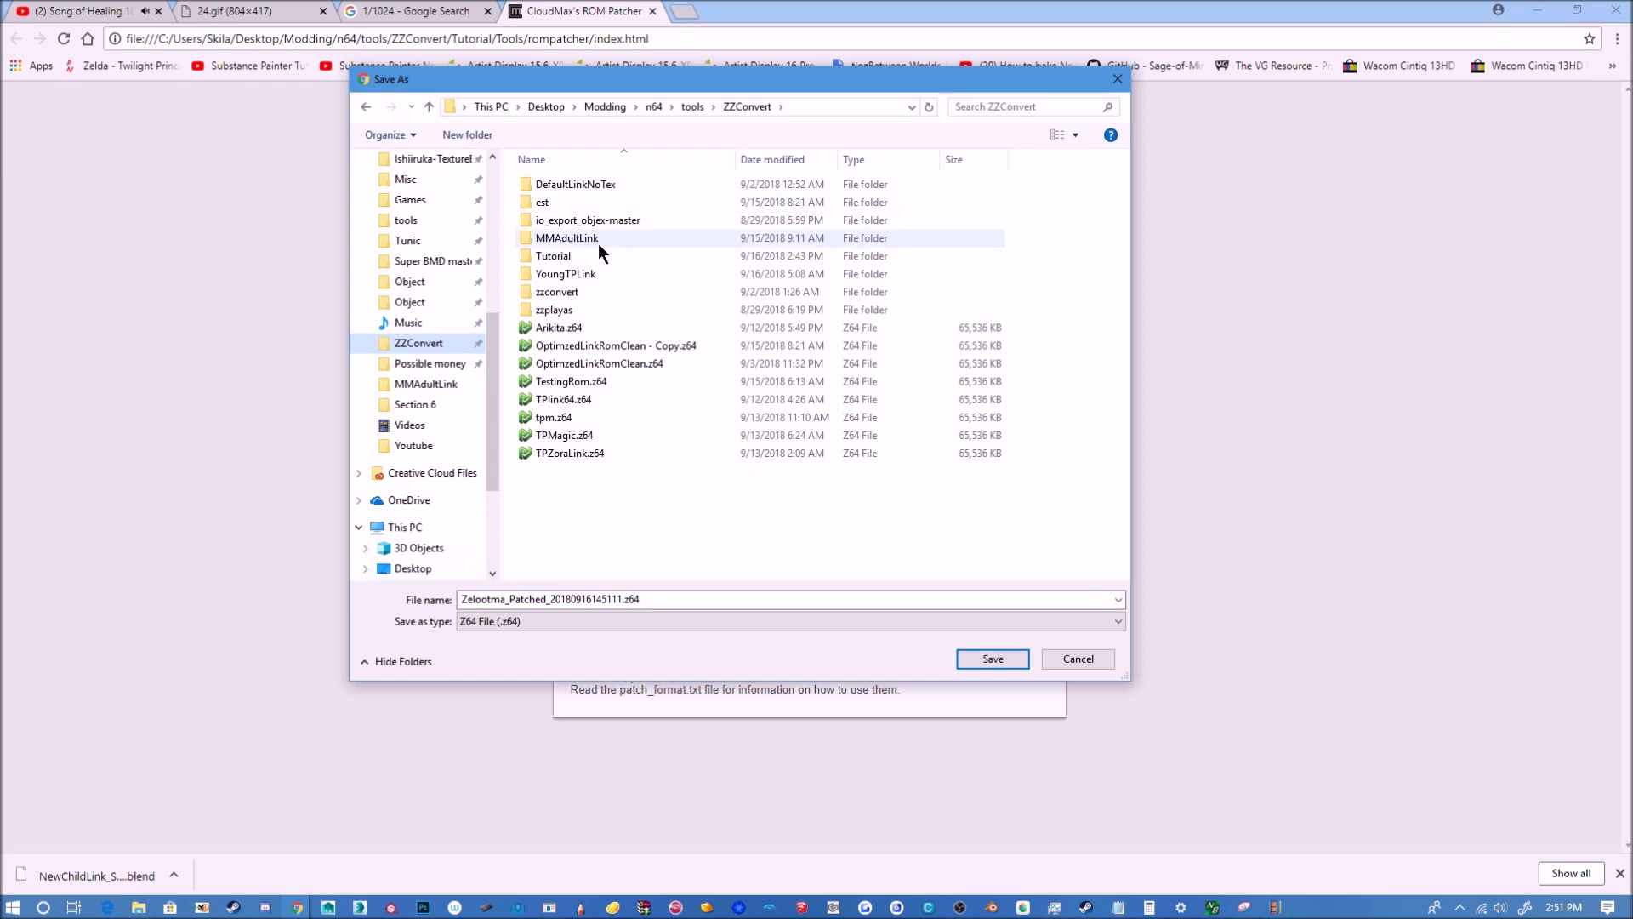
double_click(588, 255)
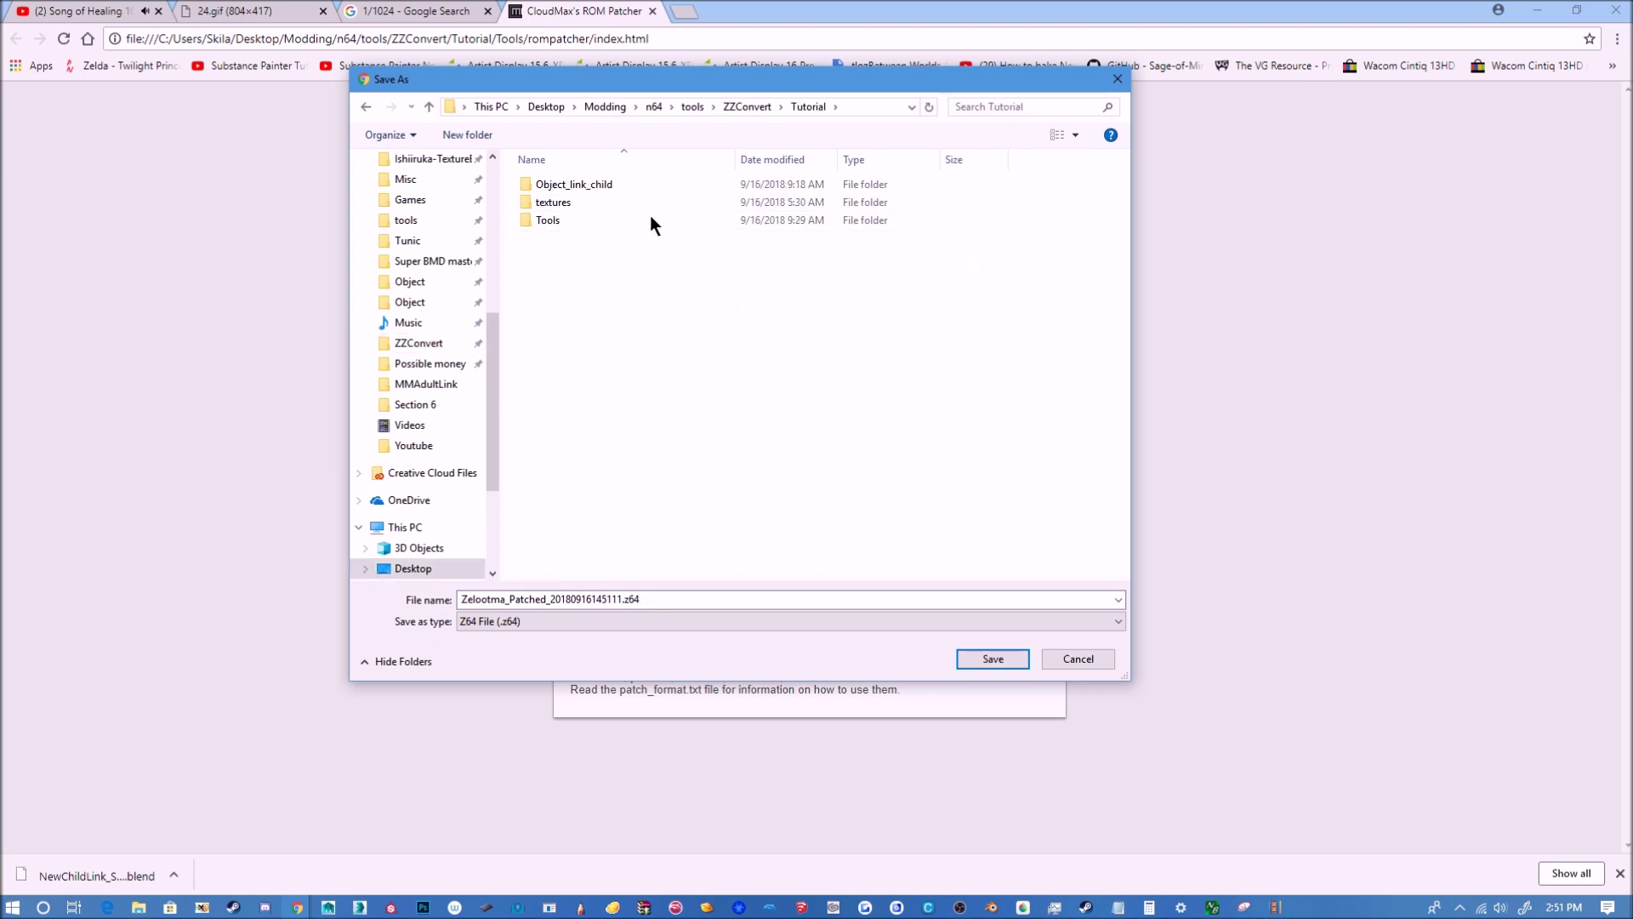
double_click(580, 222)
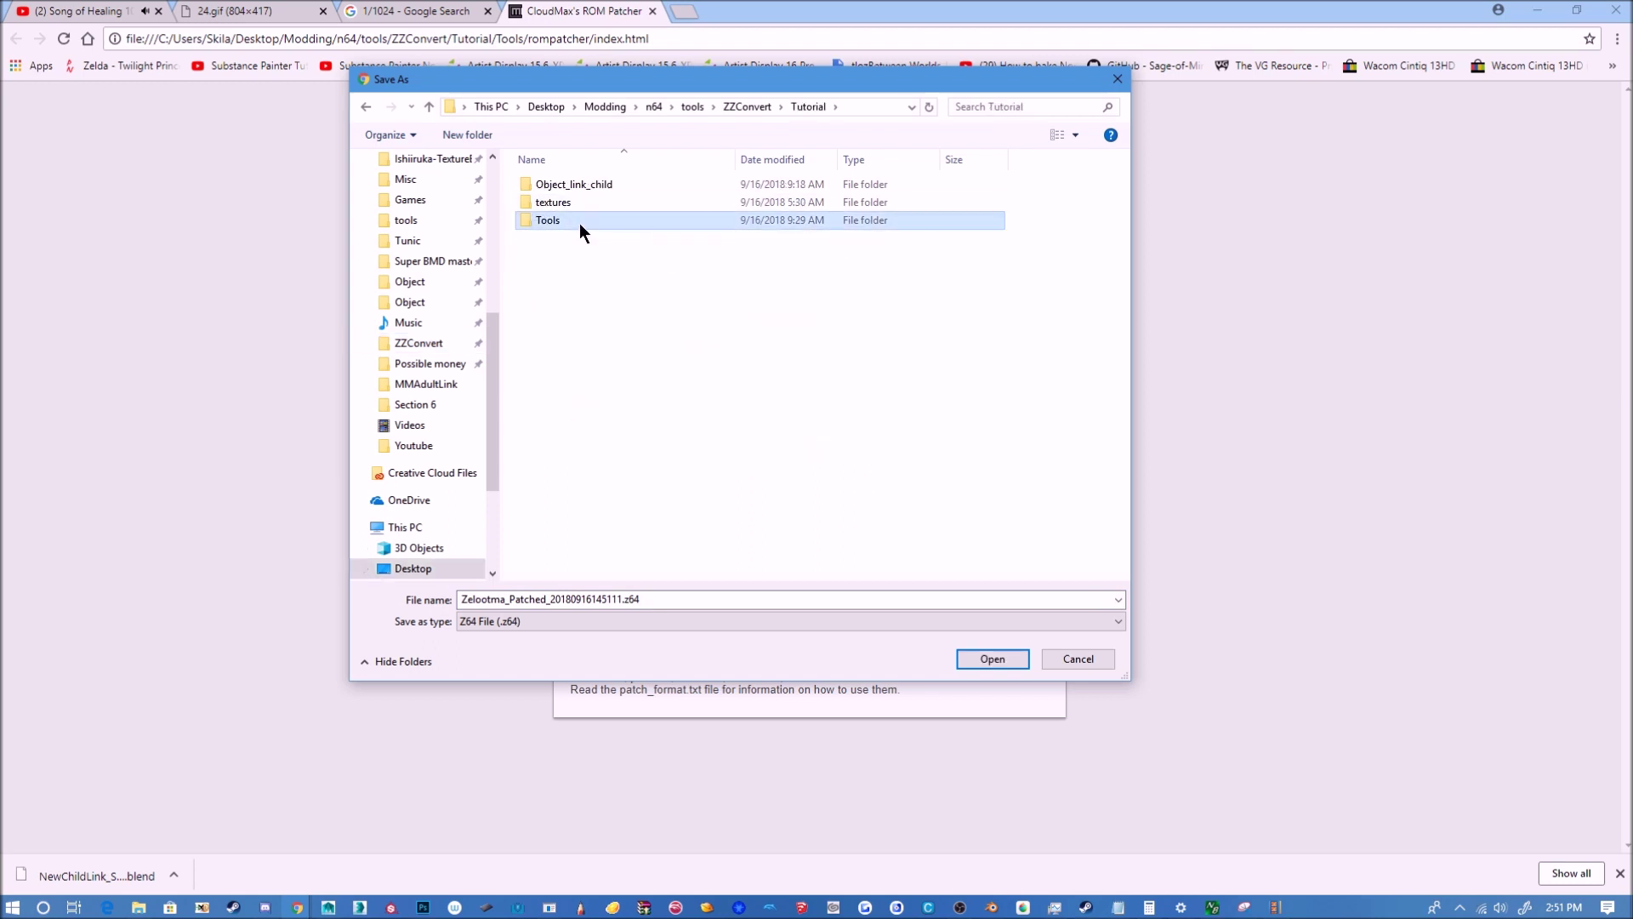
double_click(606, 191)
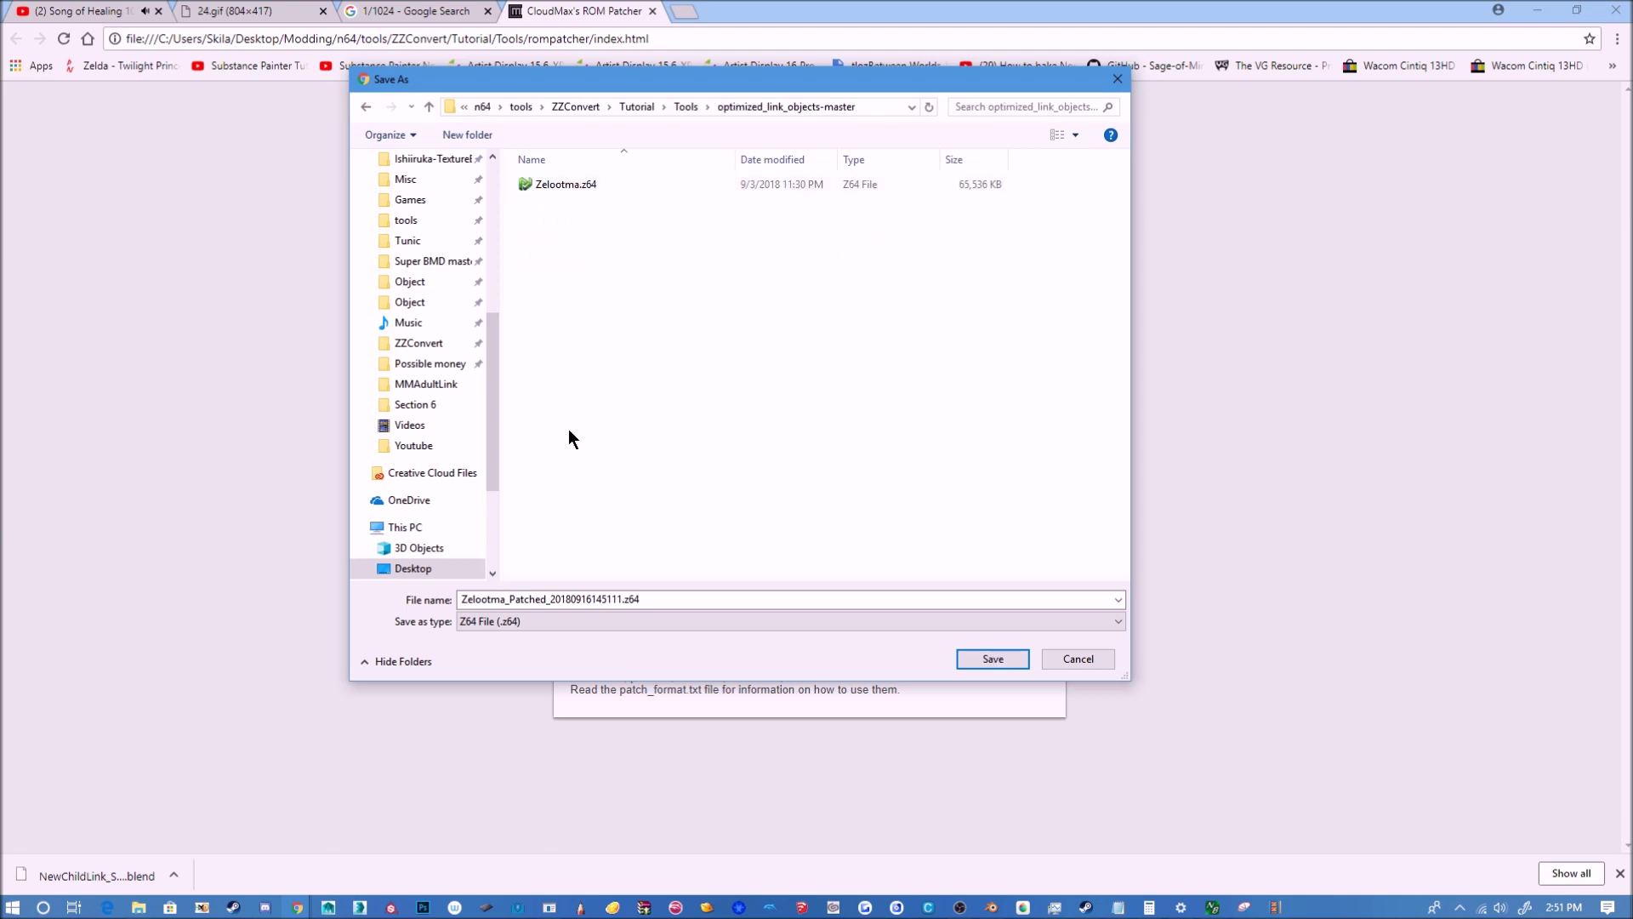
left_click(667, 599)
double_click(666, 599)
type("OptimizedLinkObject.")
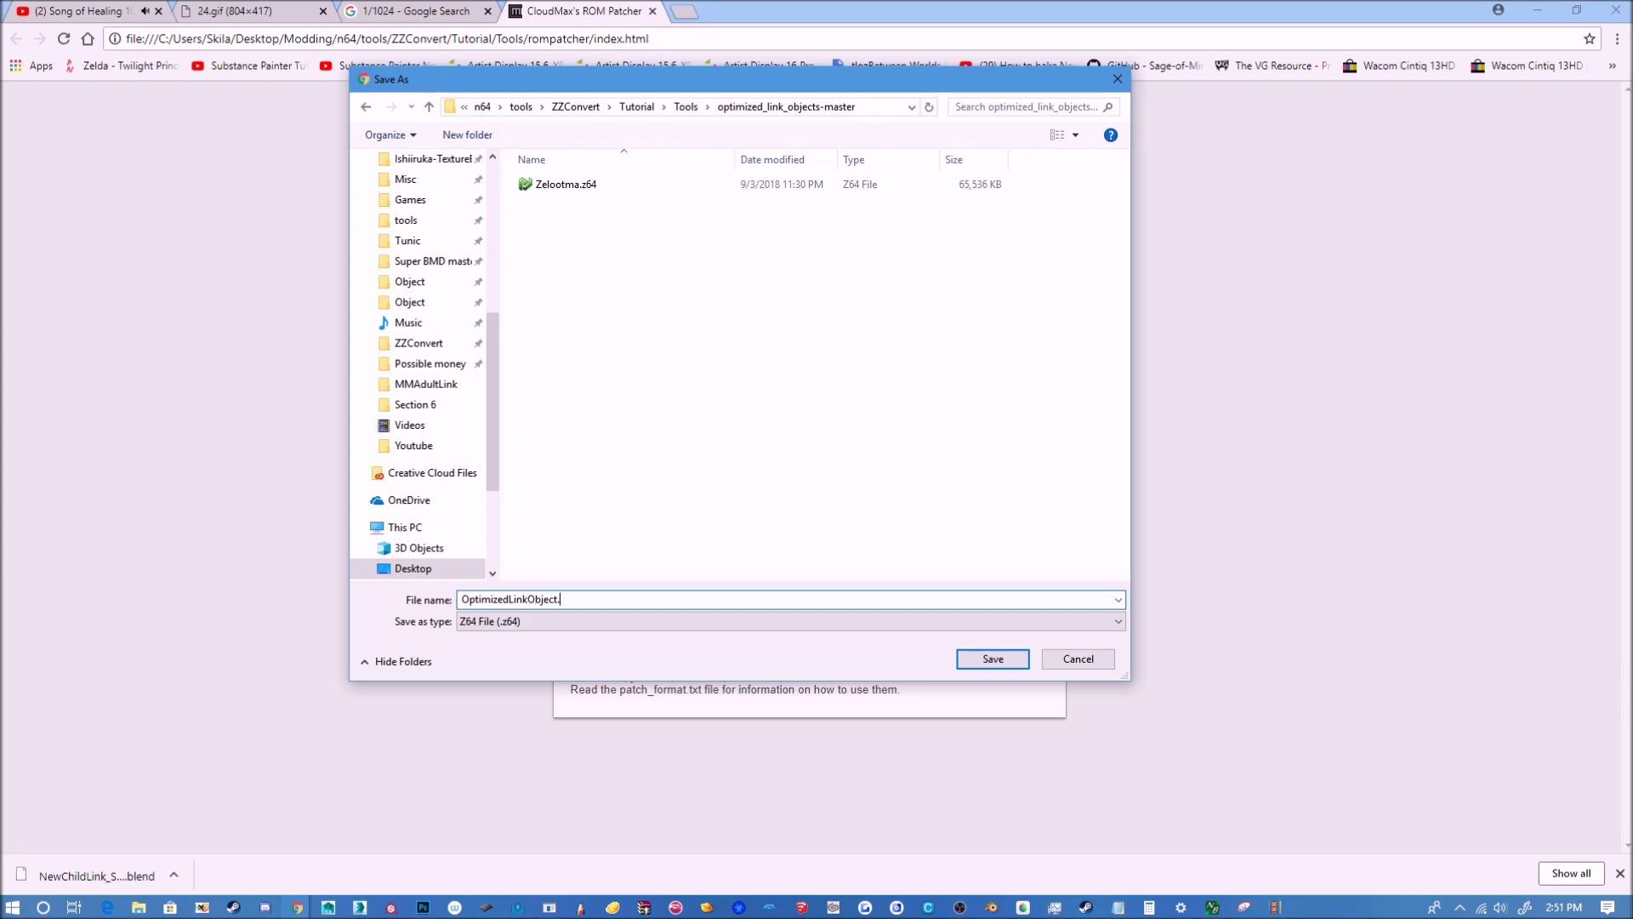
type("z64")
key("Return")
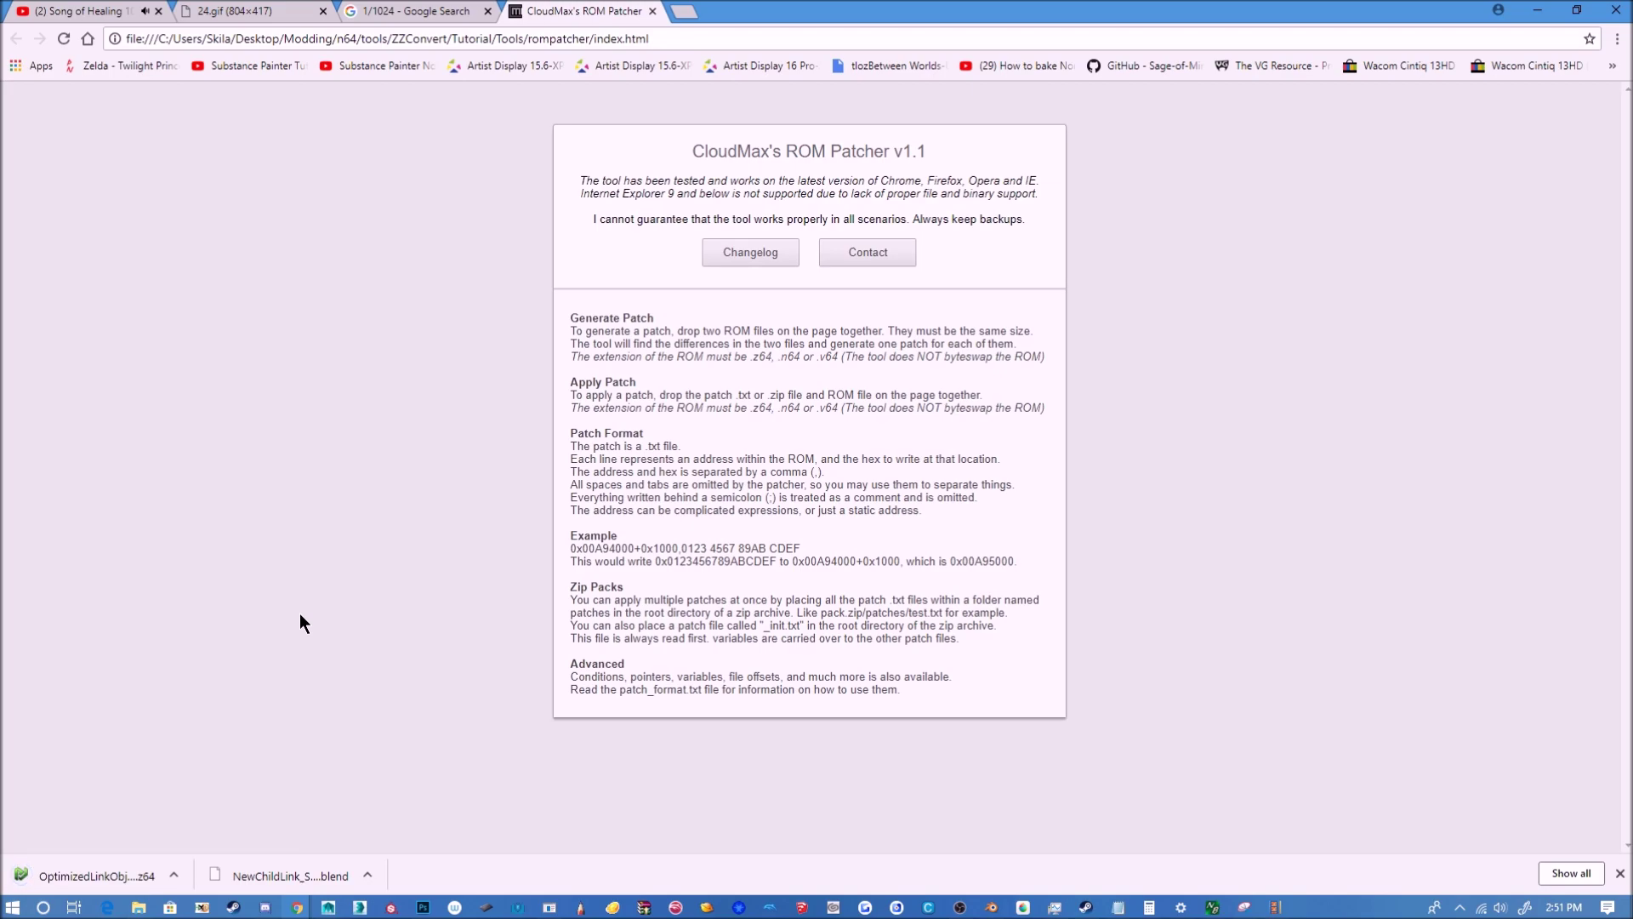
left_click(991, 907)
middle_click_drag(611, 299, 508, 241)
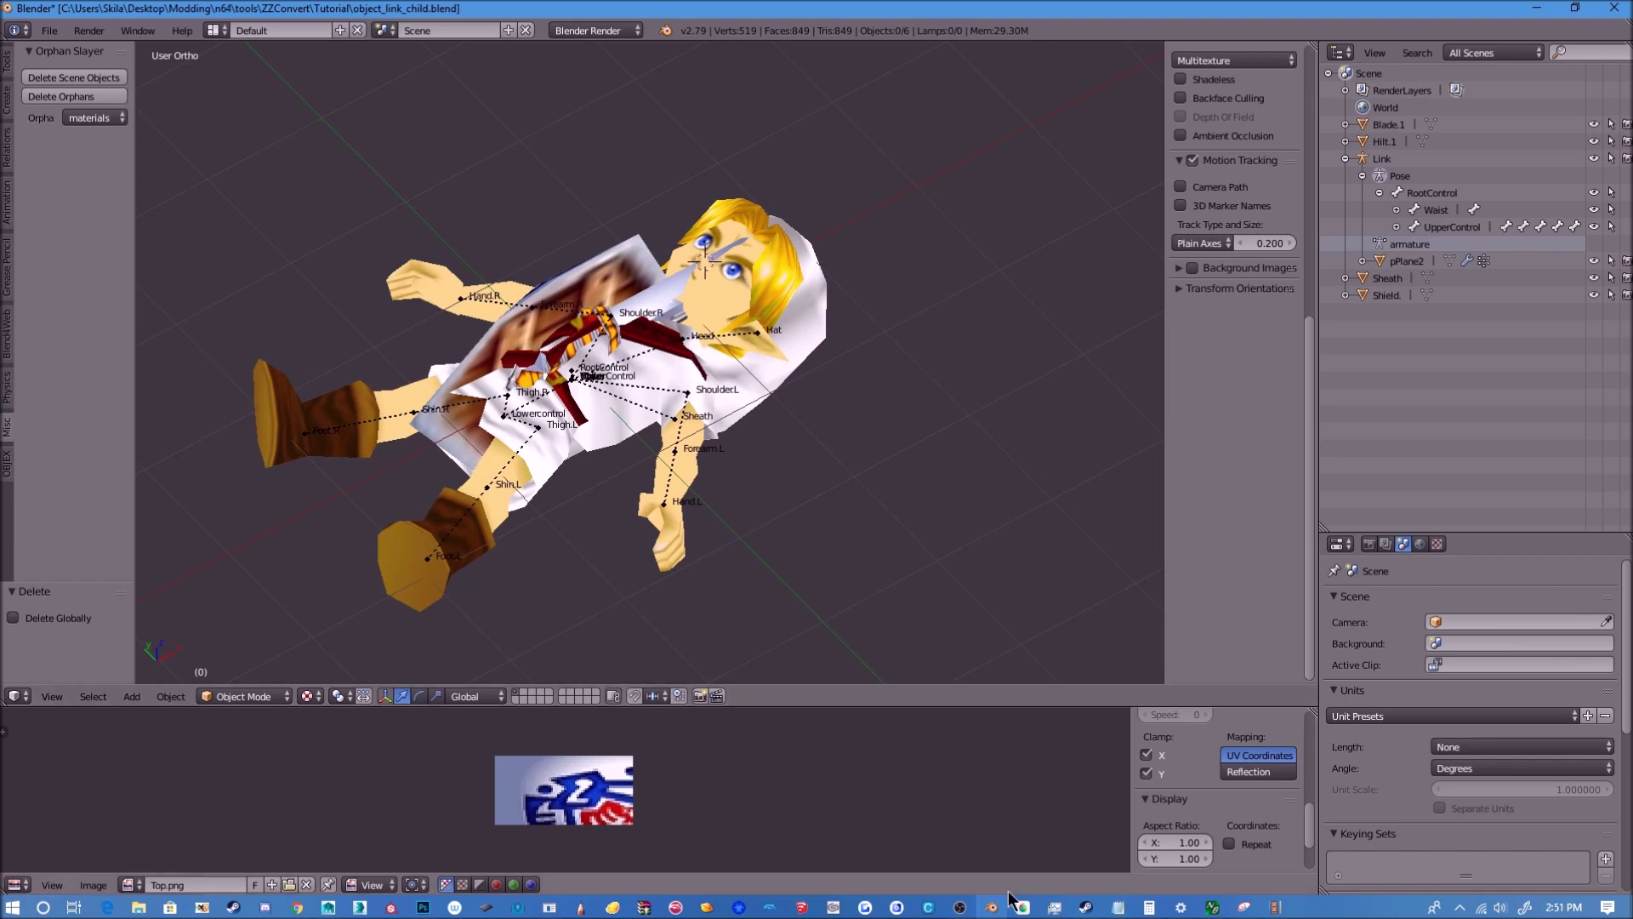
left_click(962, 907)
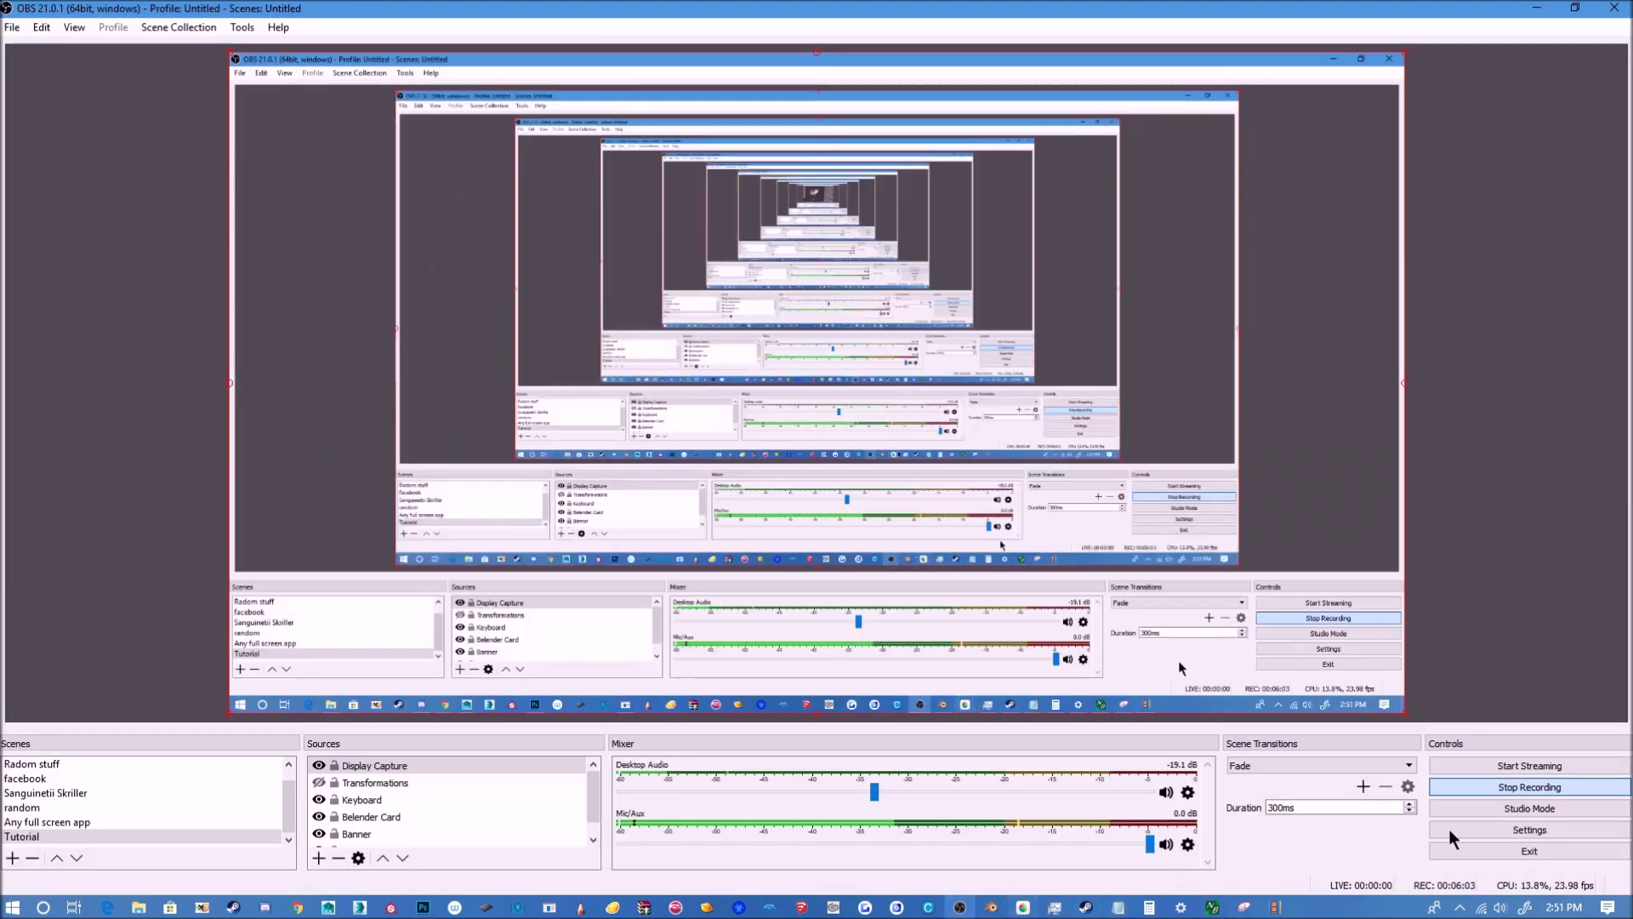